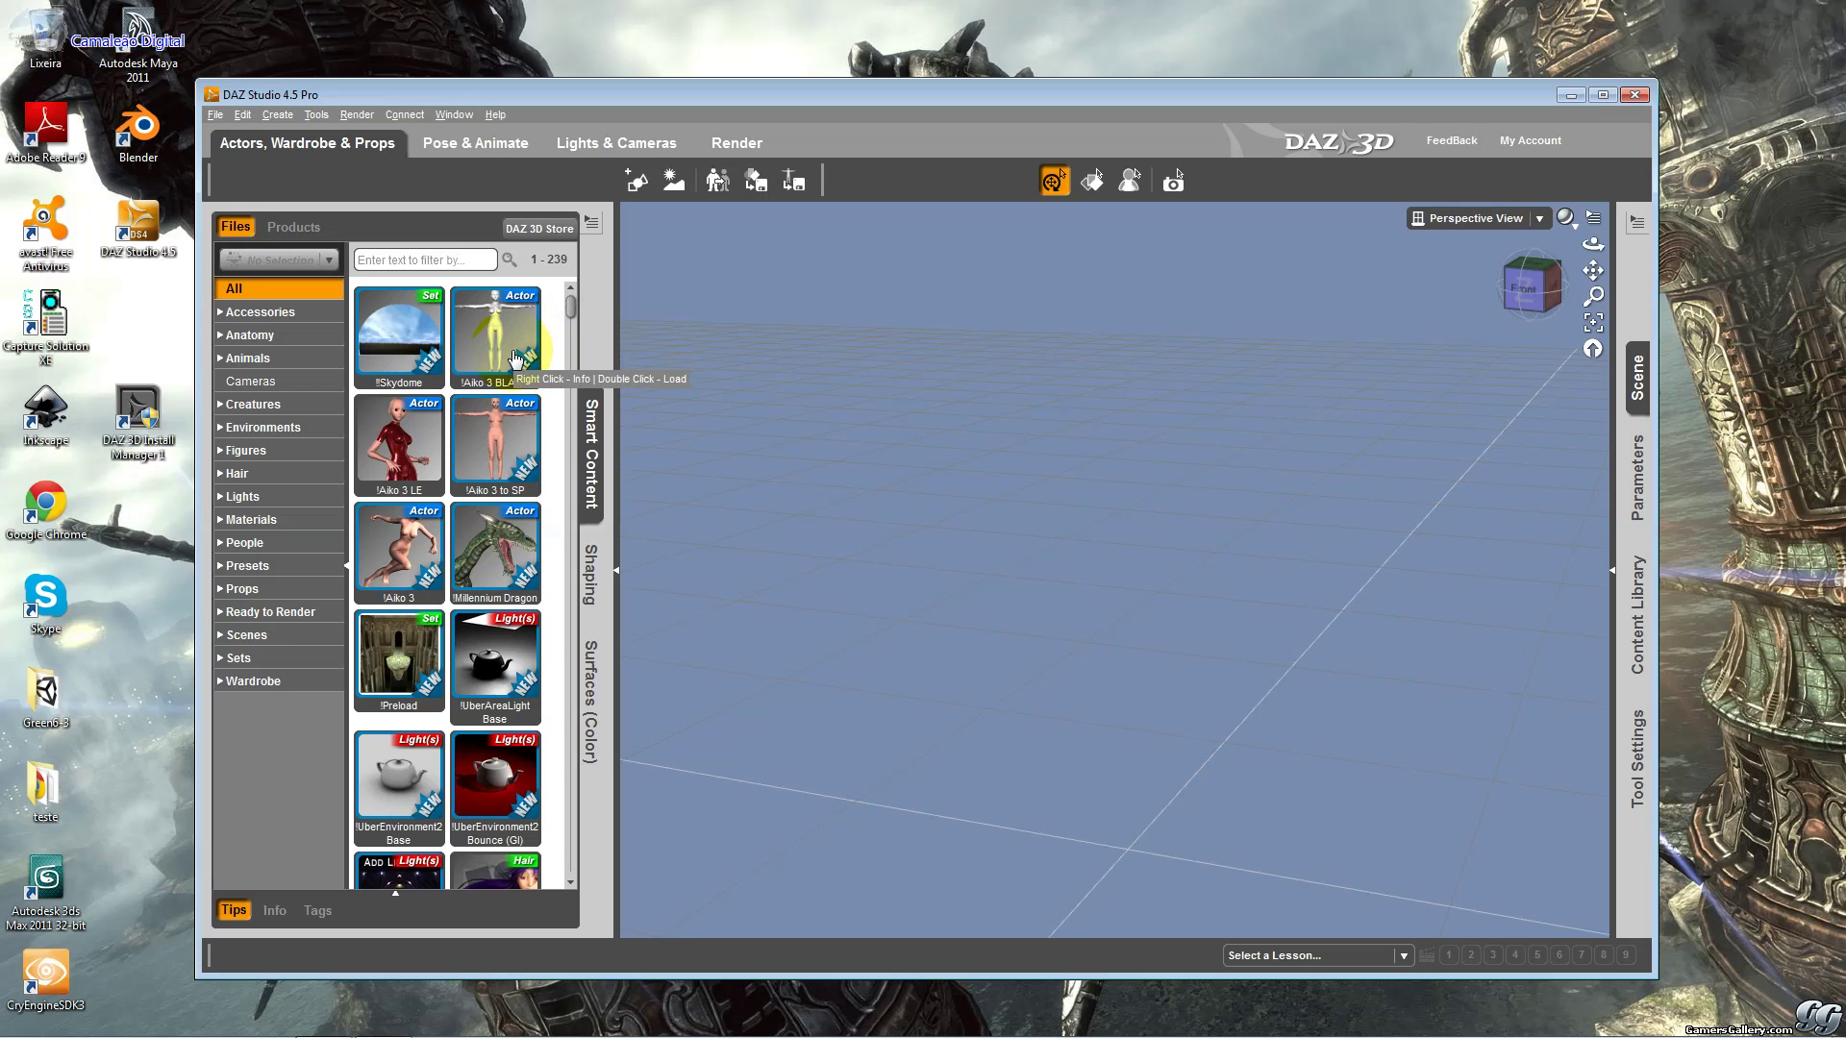
# Load the Aiko 3 female actor into the empty scene.
pyautogui.doubleClick(517, 359)
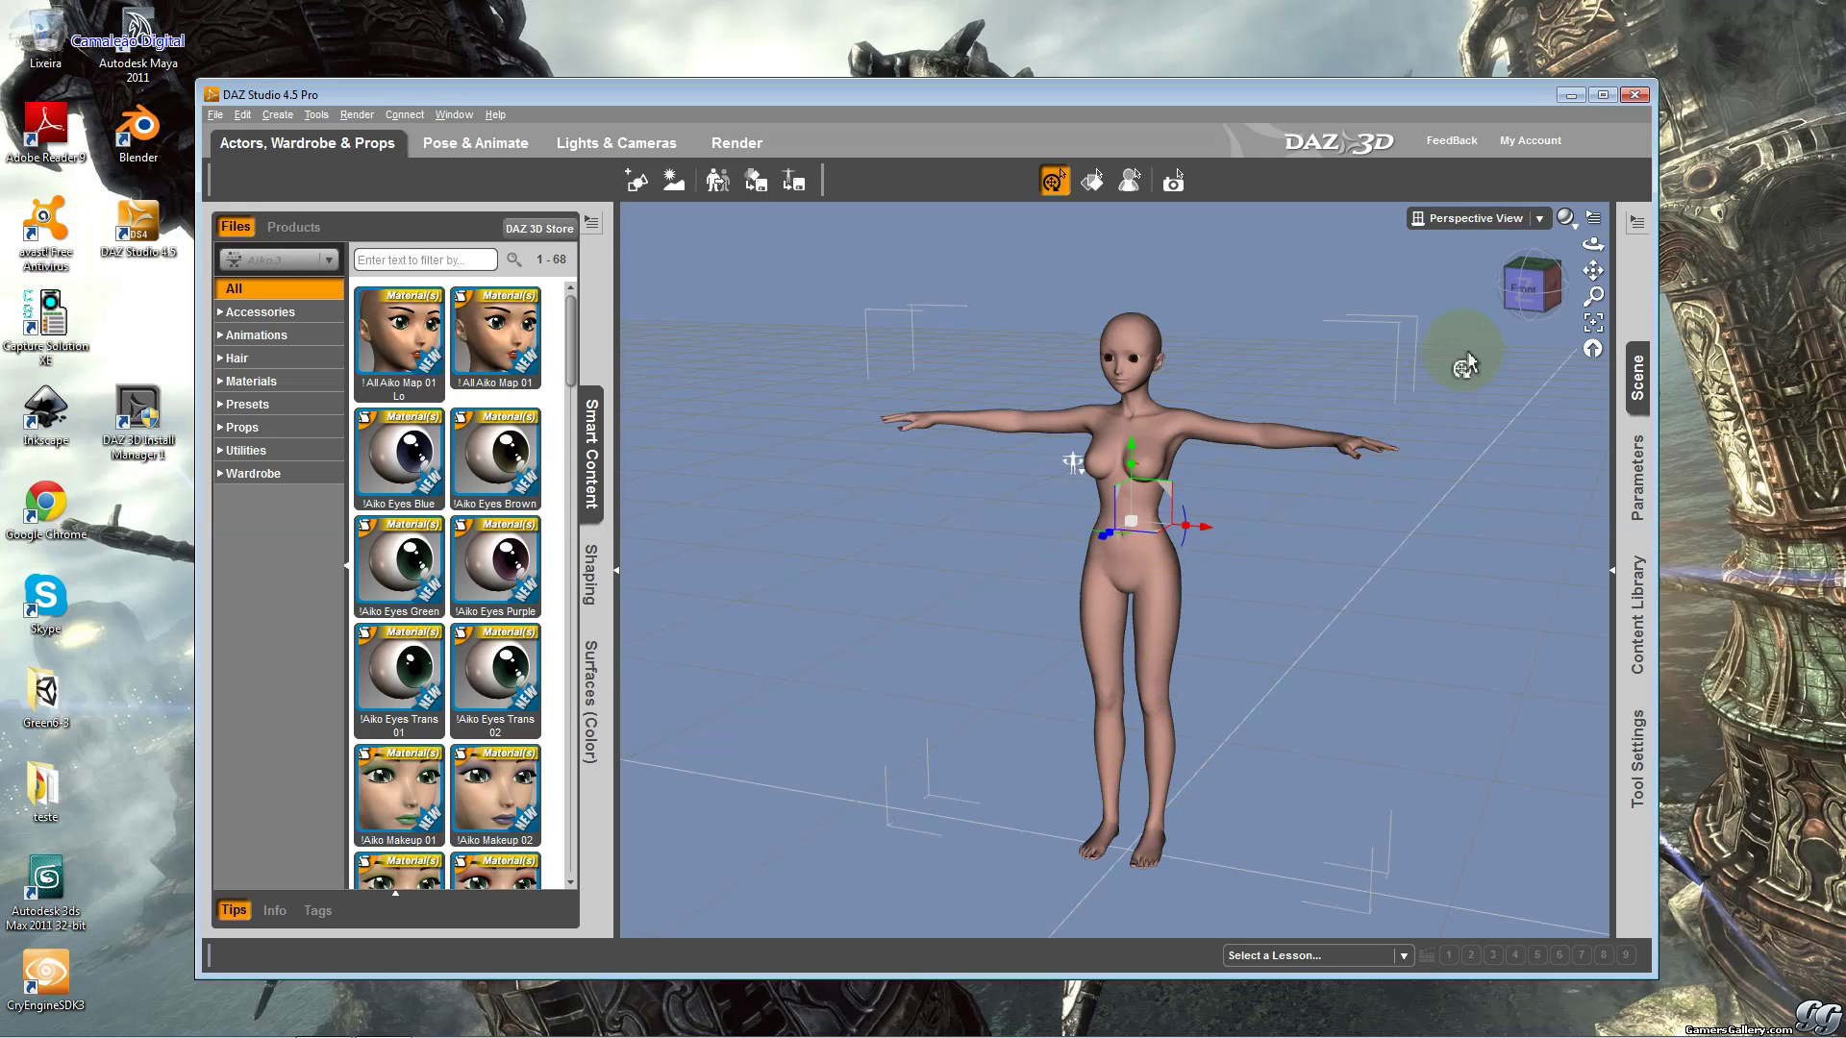
pyautogui.moveTo(713, 429)
pyautogui.keyDown('alt'); pyautogui.mouseDown()
pyautogui.moveTo(659, 424)
pyautogui.moveTo(721, 429)
pyautogui.mouseUp(); pyautogui.keyUp('alt')
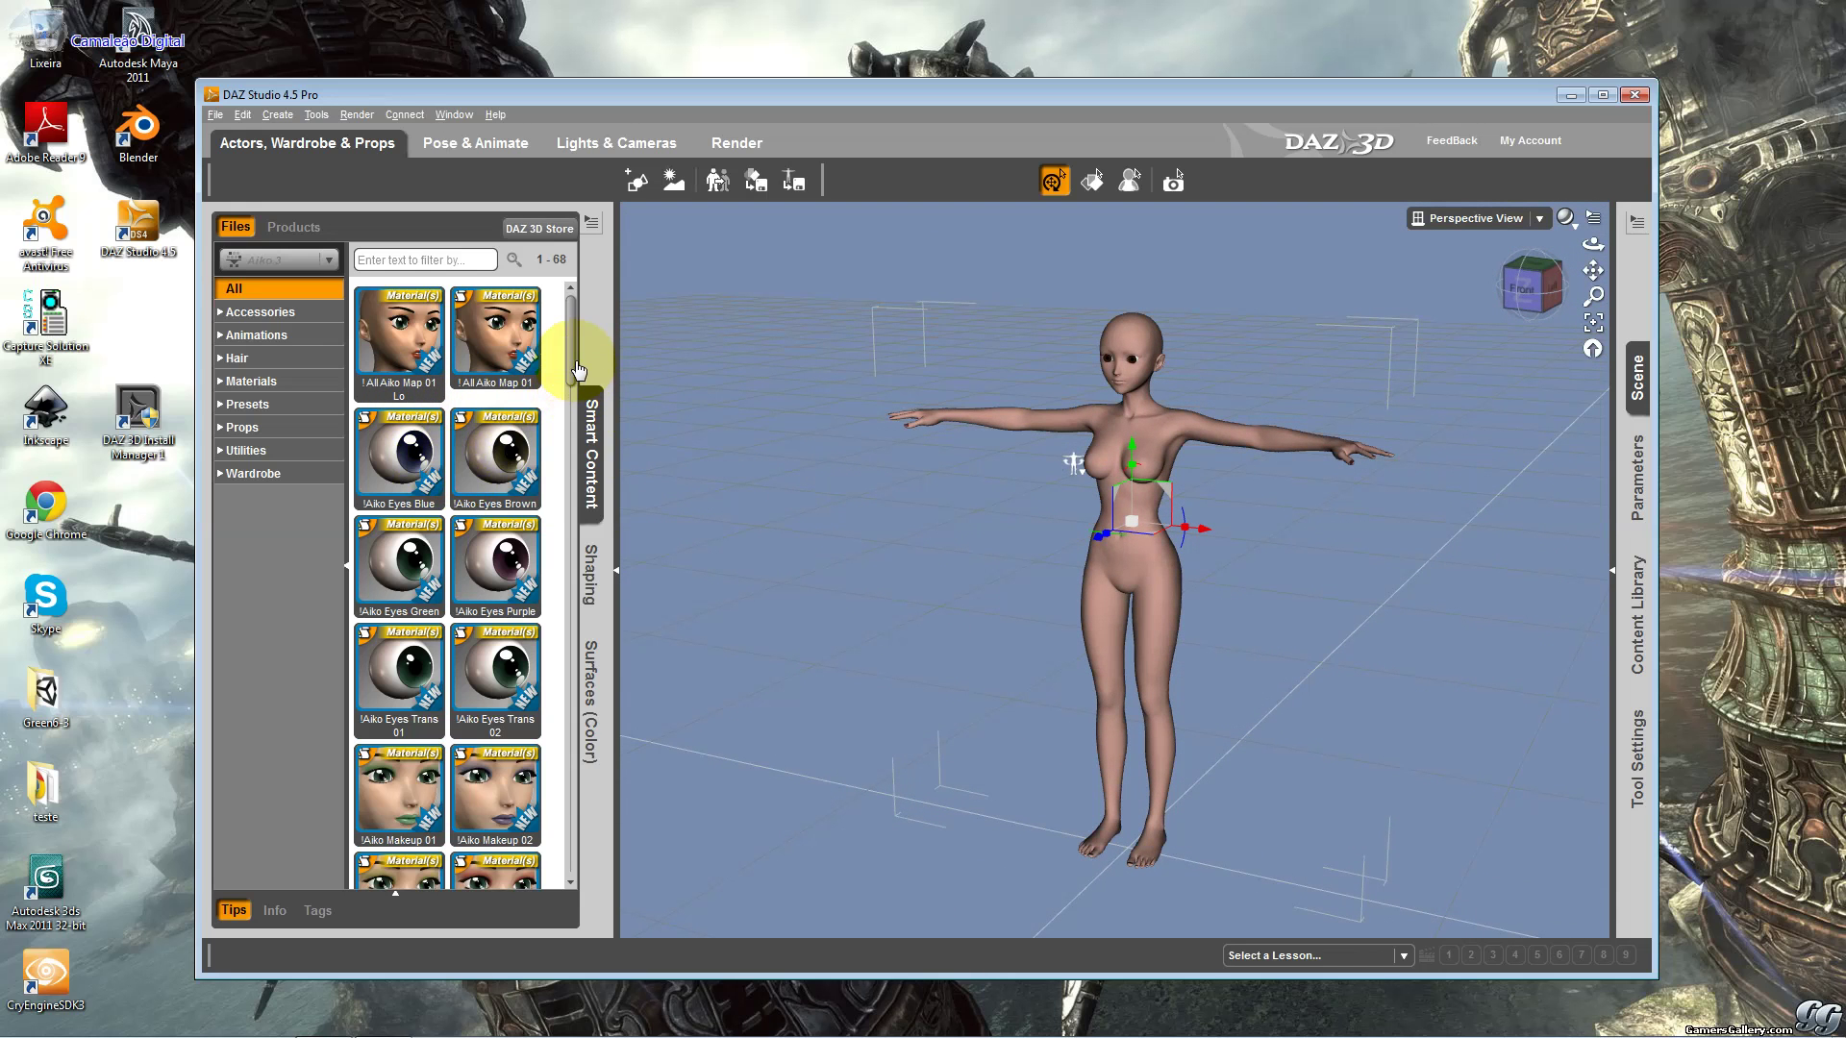
# Fit the A3RazorZ glasses from the figure's accessories onto the head, and delete them again.
pyautogui.click(266, 318)
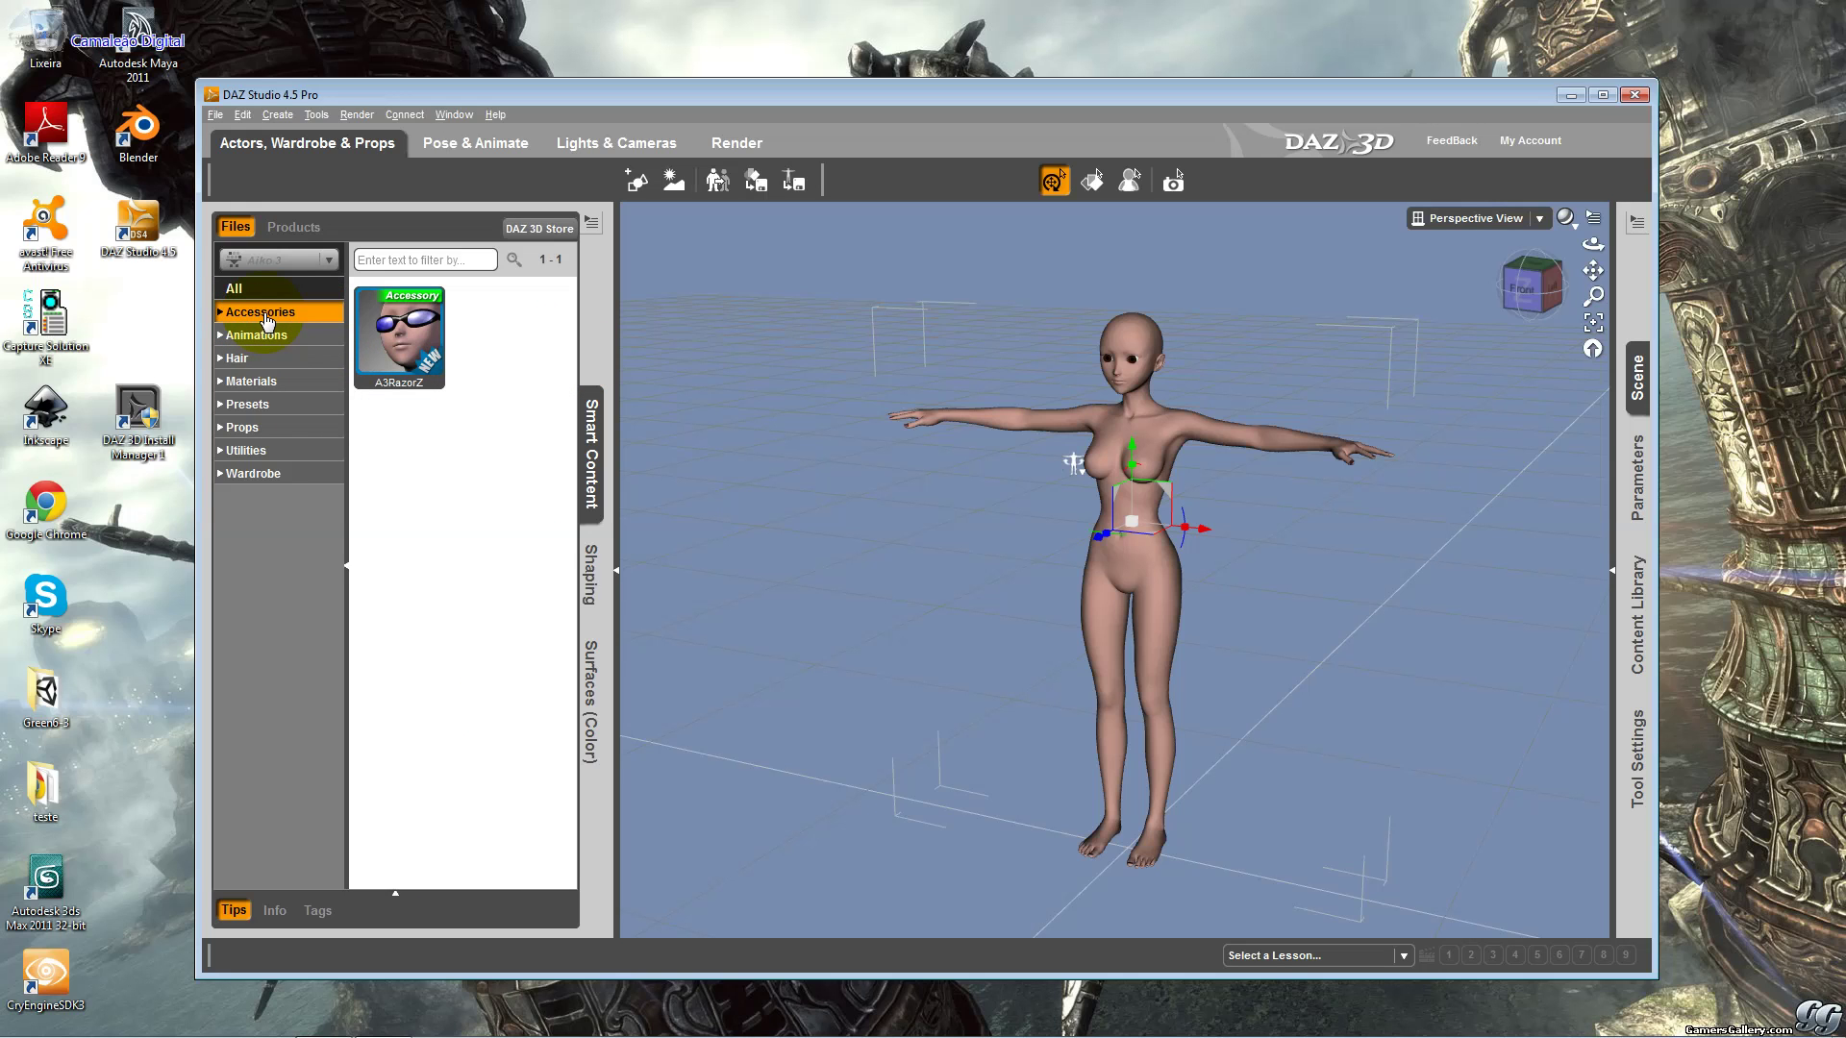
pyautogui.doubleClick(398, 332)
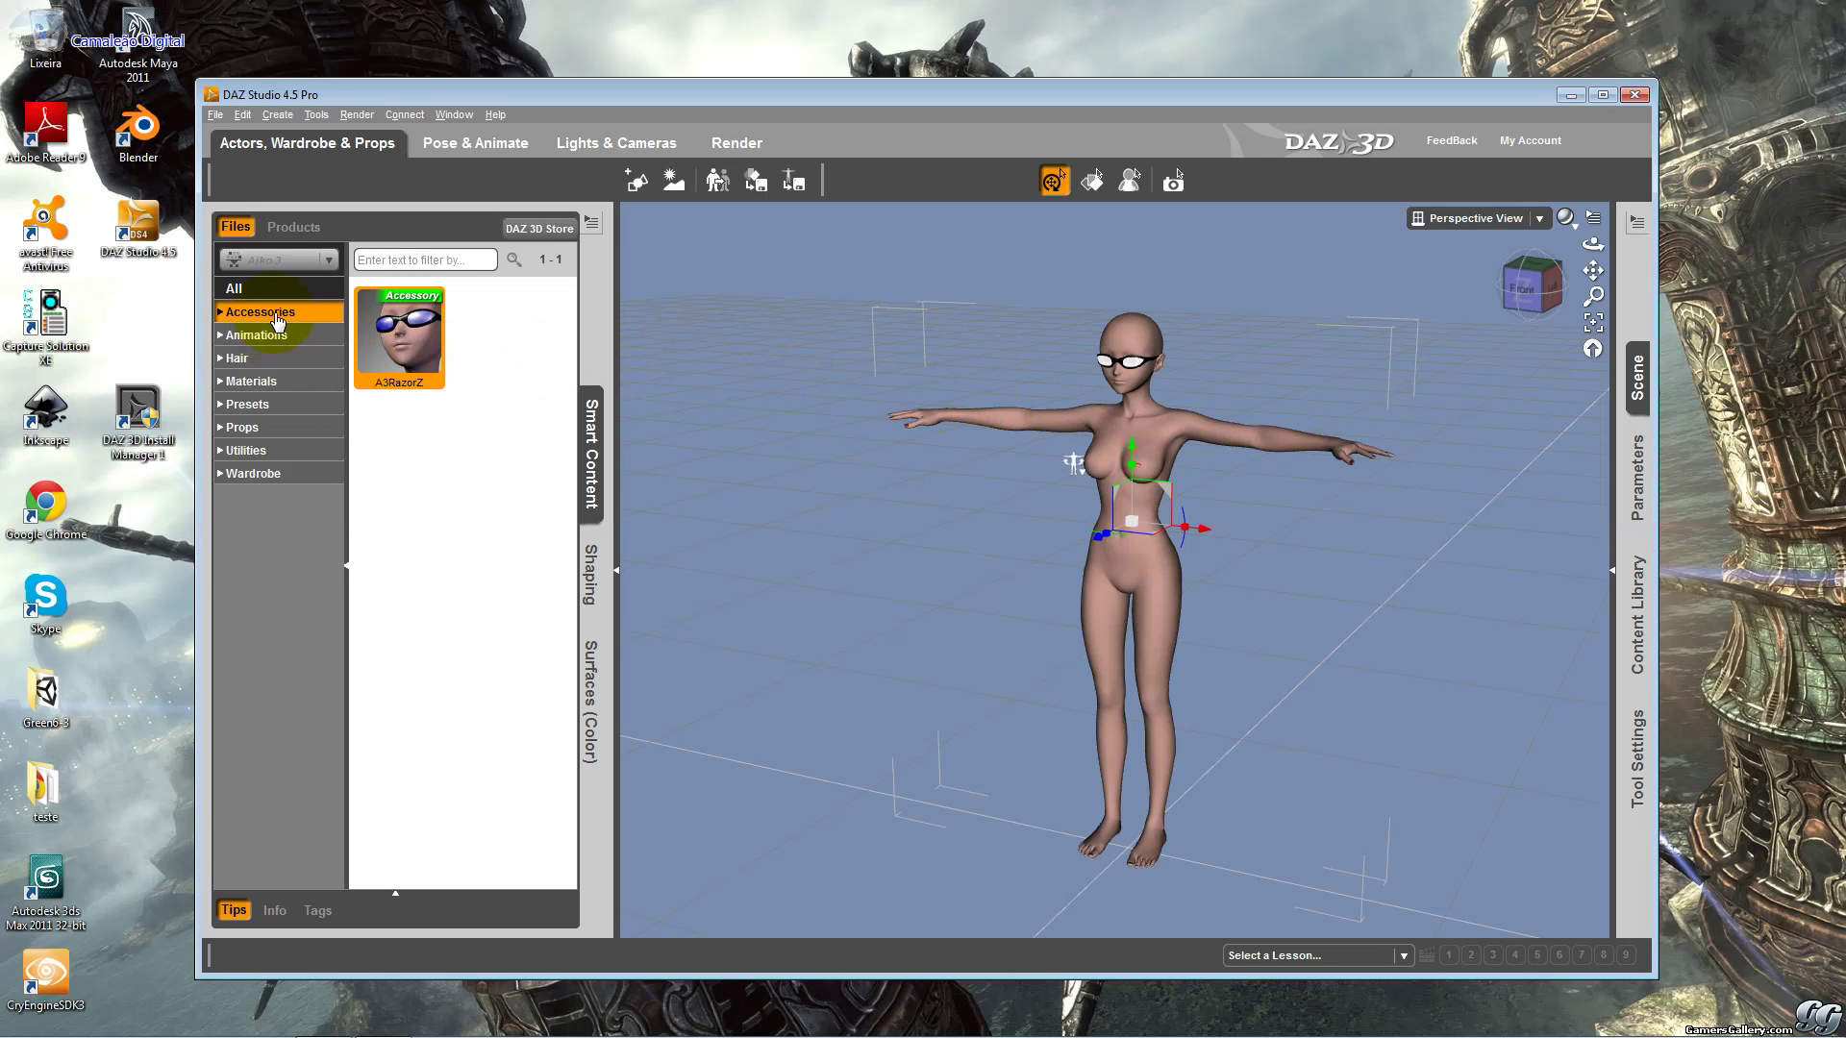
pyautogui.click(1105, 357)
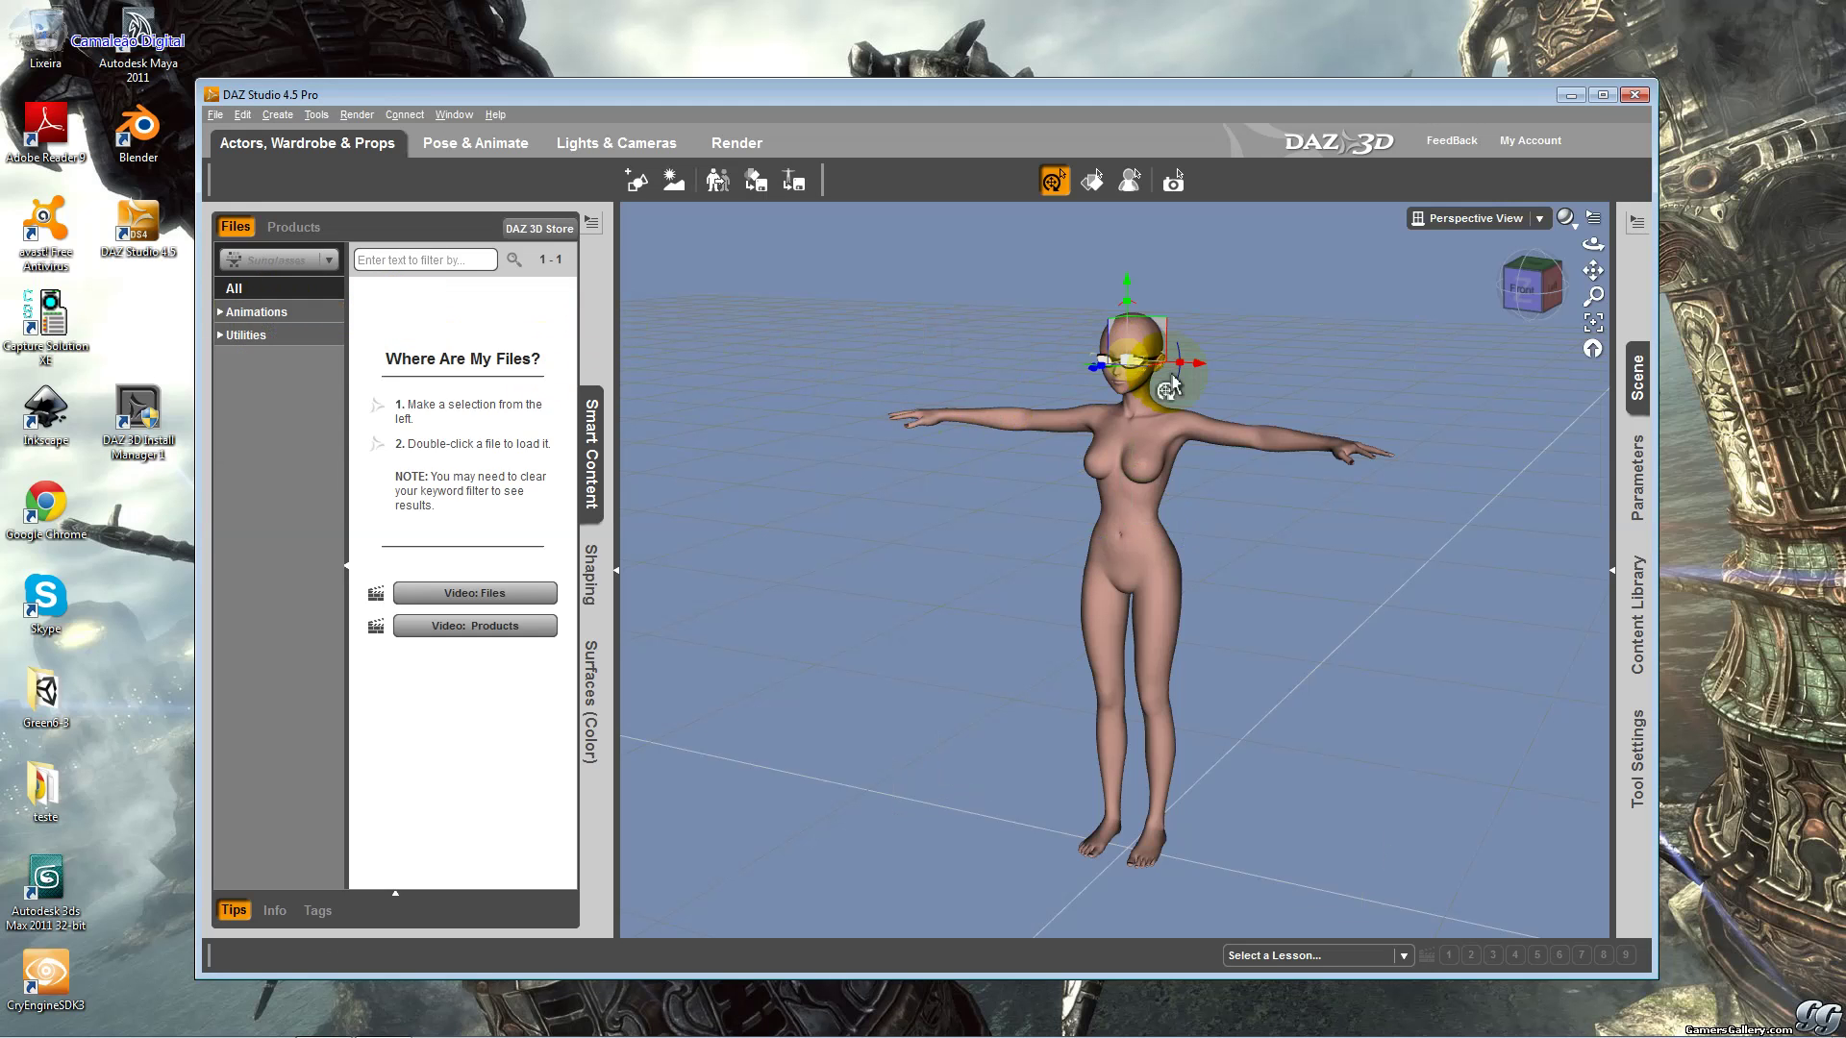
pyautogui.click(1202, 389)
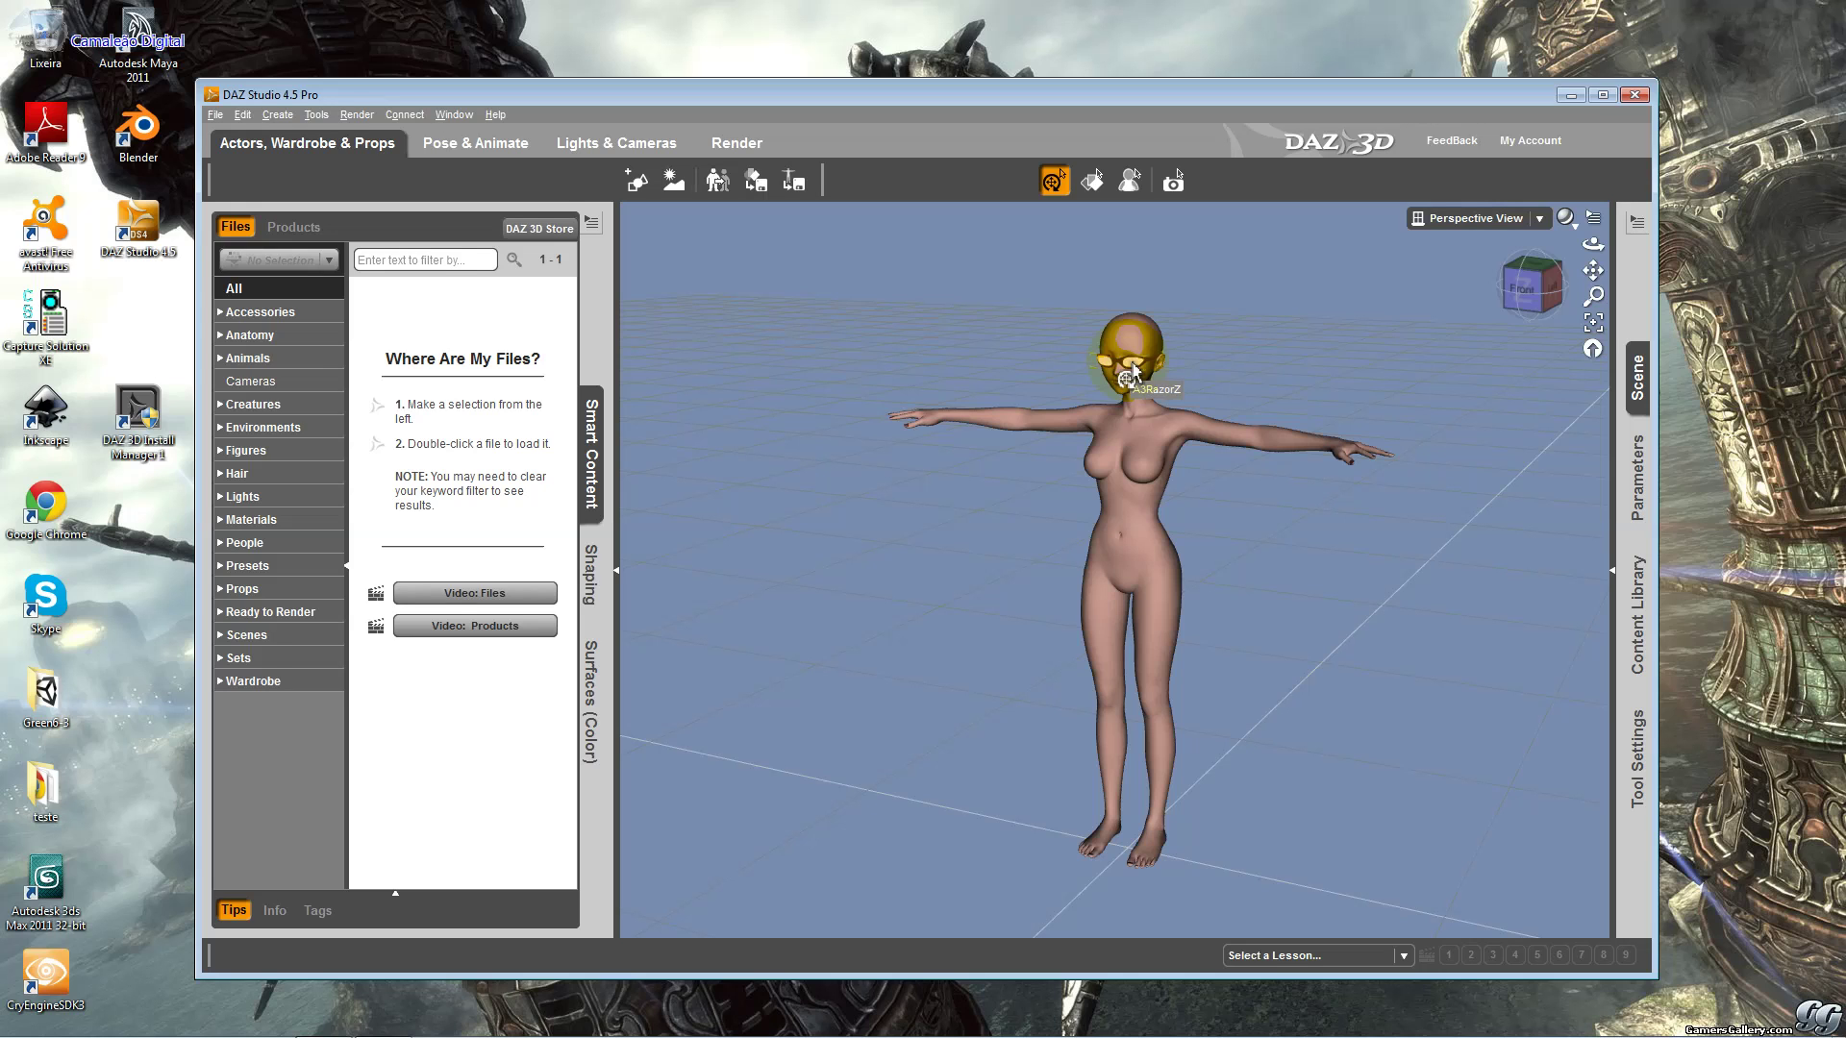
pyautogui.click(1135, 370)
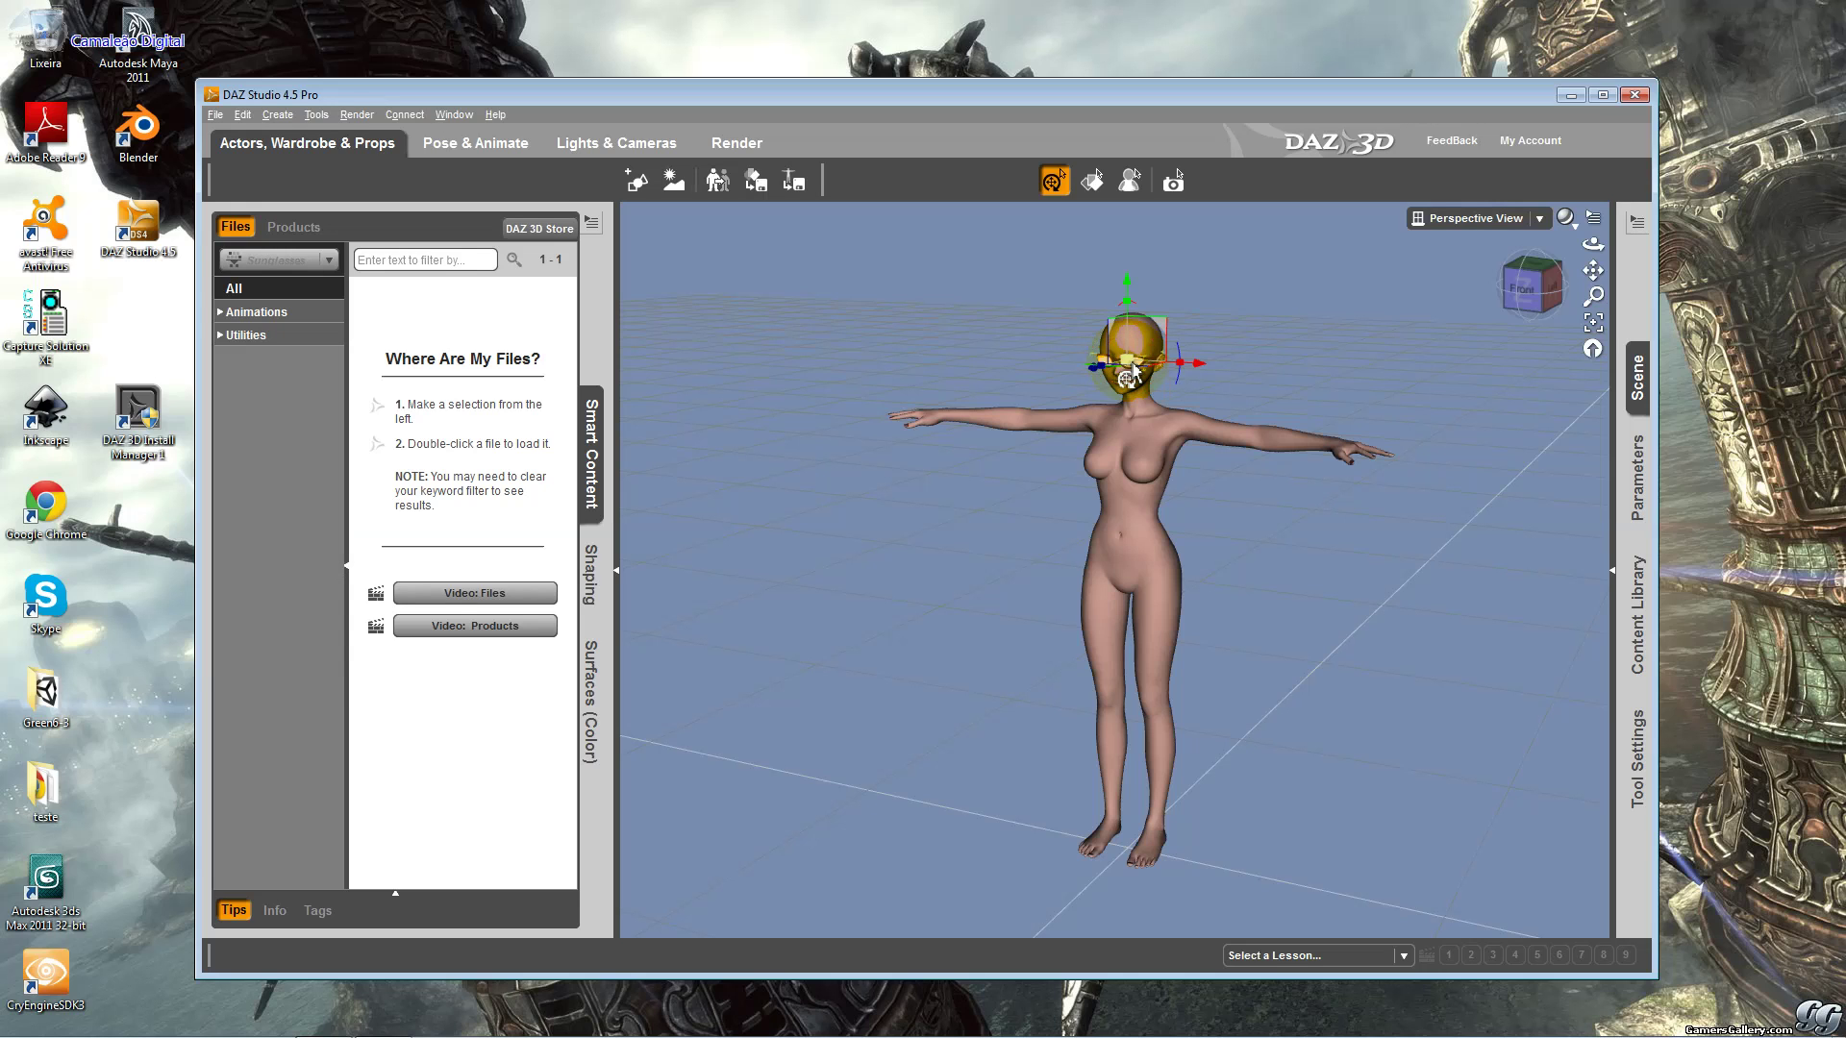
pyautogui.click(1135, 370)
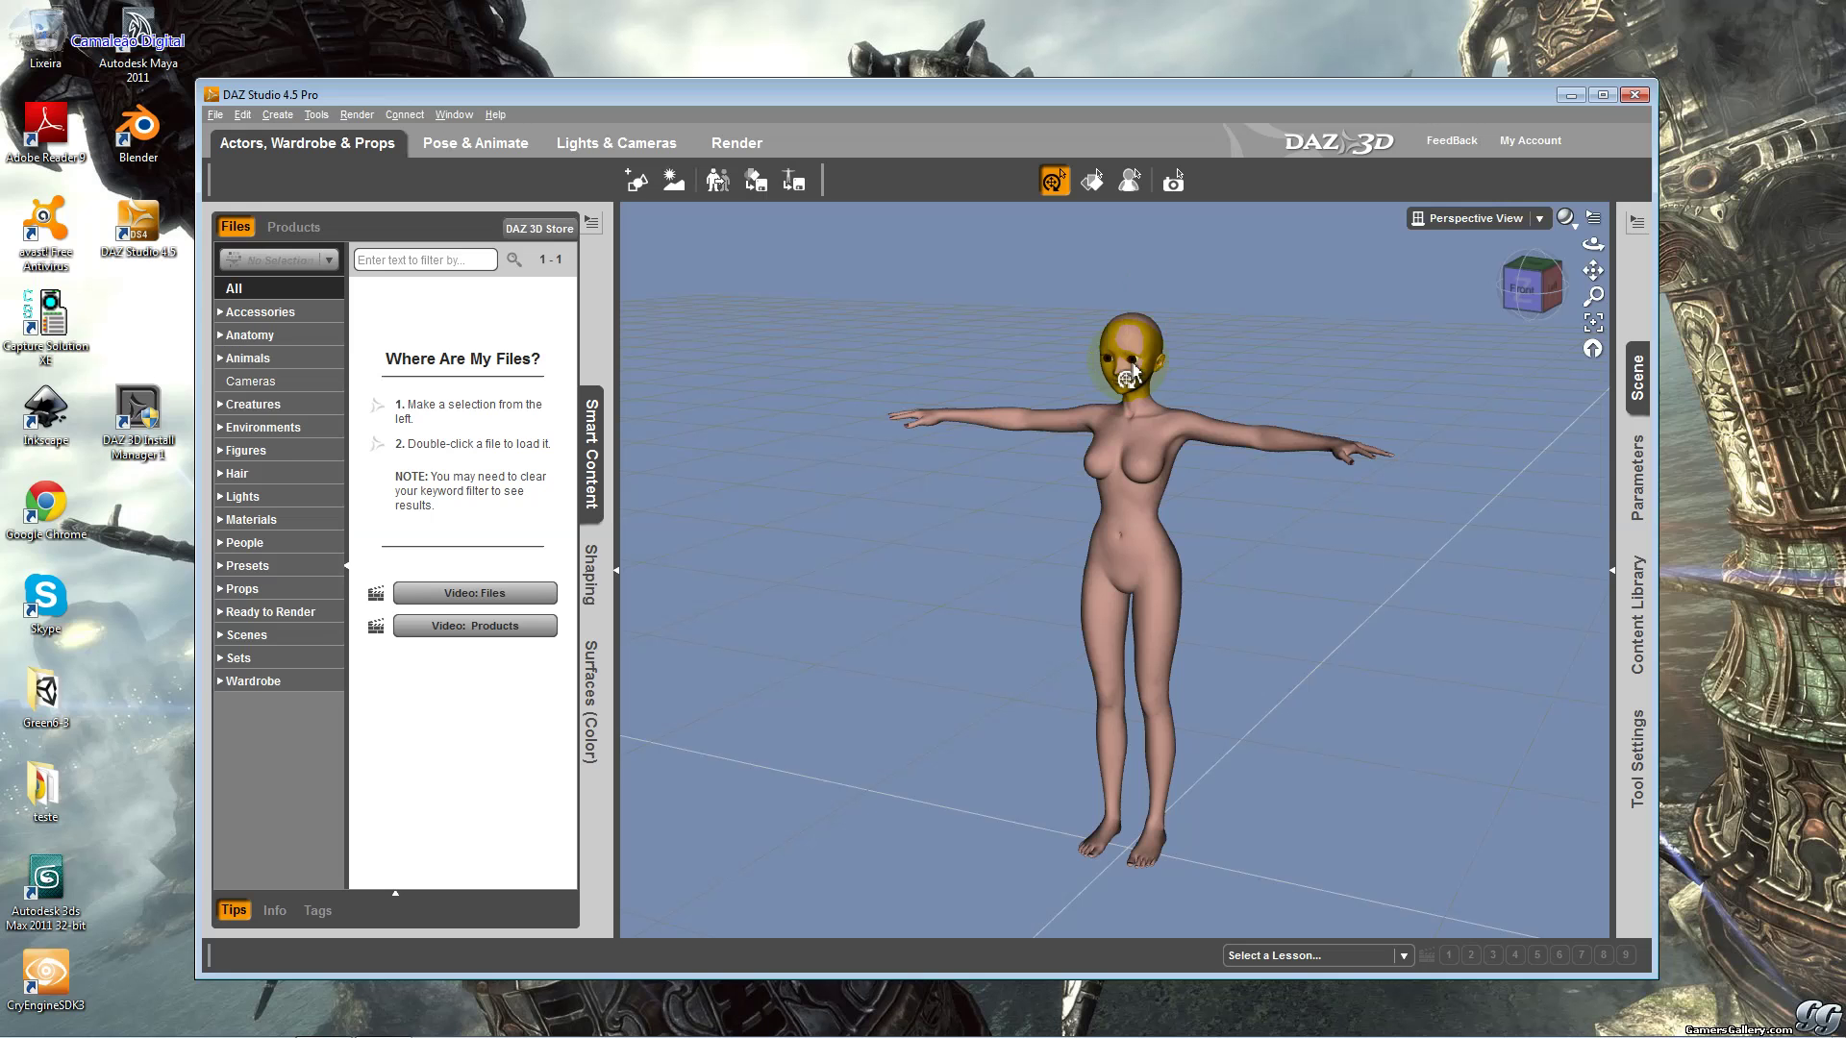
# Browse the available accessories, the anatomy attachments and the installed products in the content library.
pyautogui.click(308, 315)
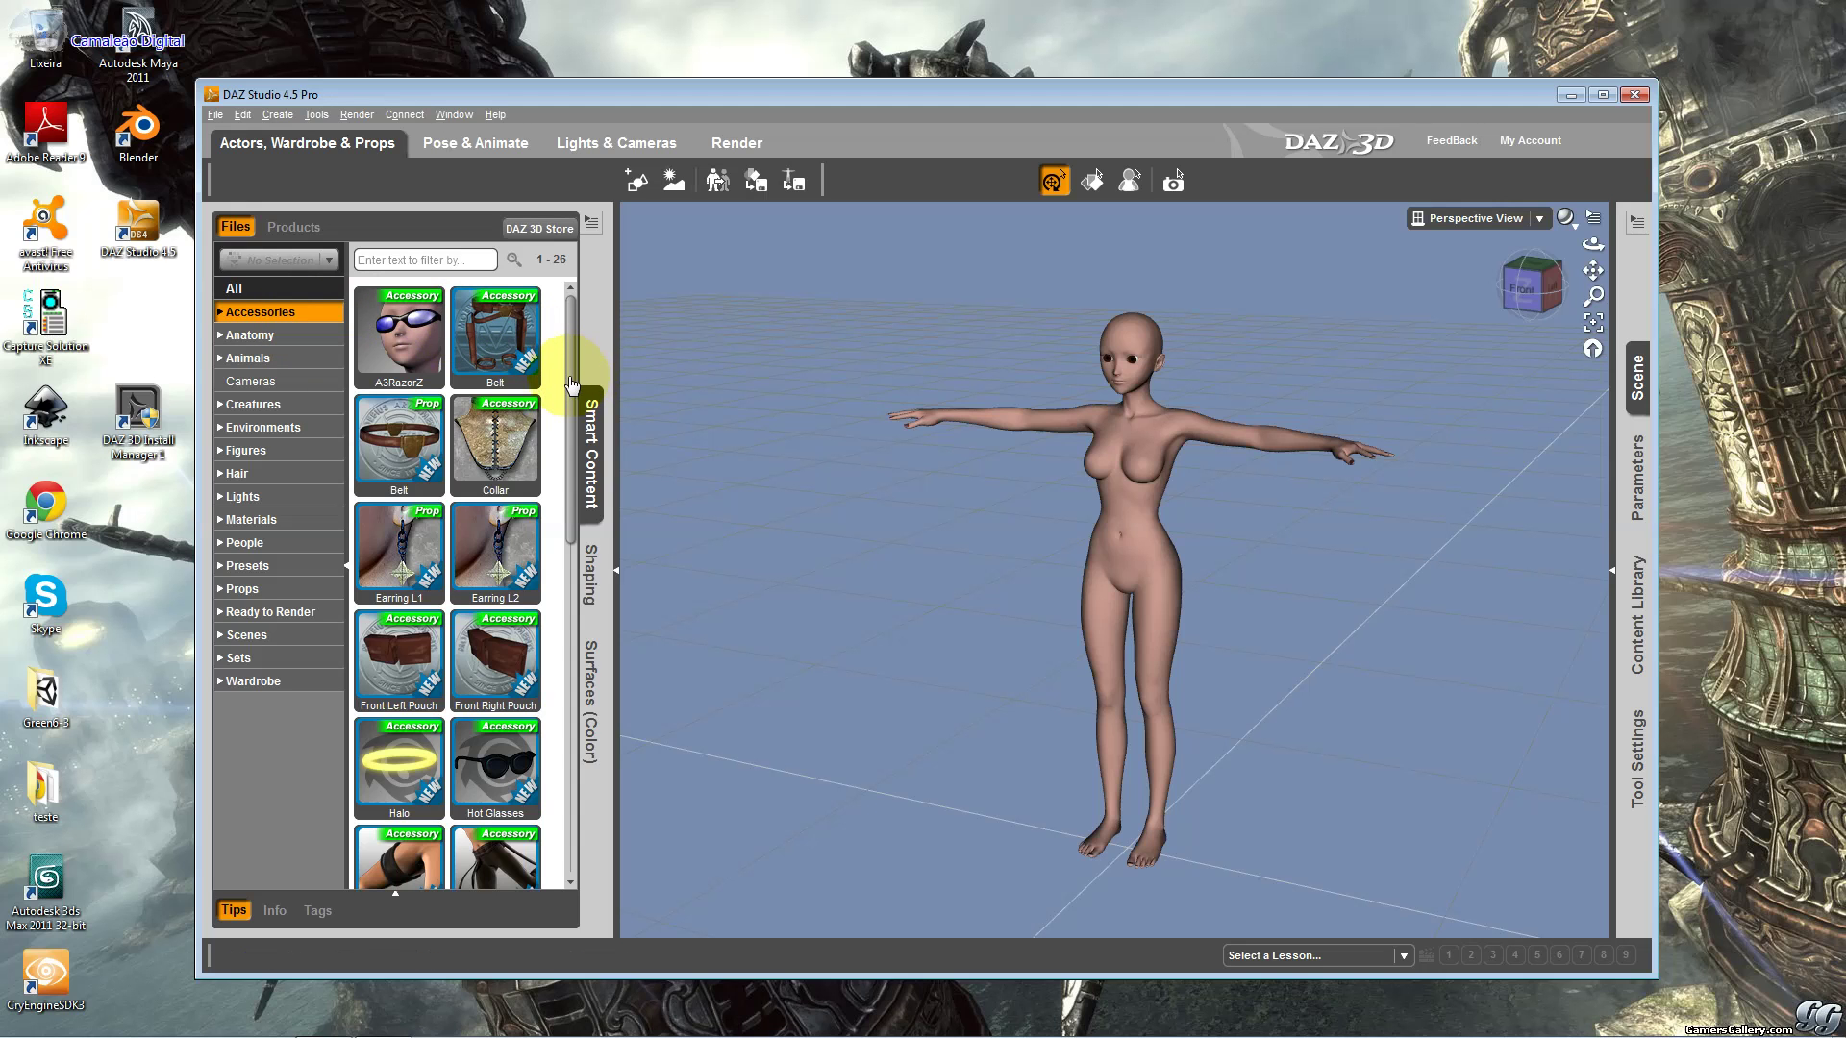
pyautogui.scroll(-2, 563, 465)
pyautogui.scroll(-6, 563, 466)
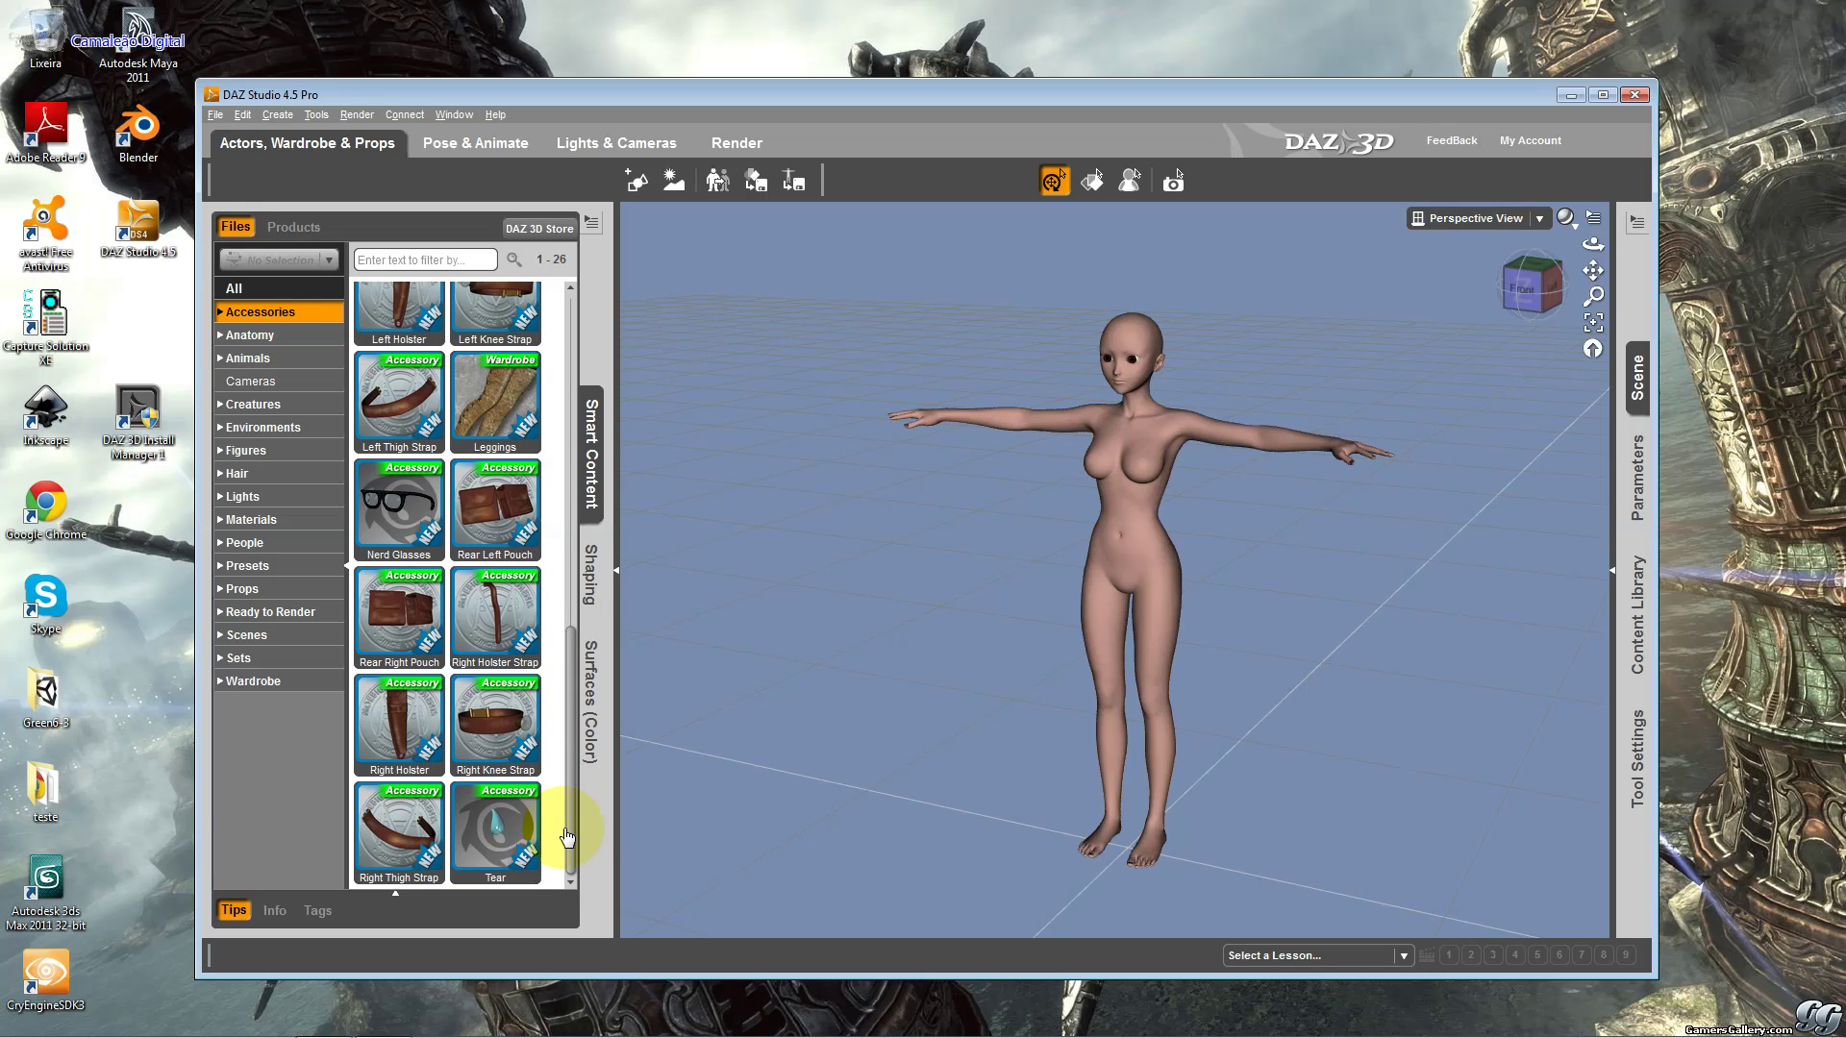
pyautogui.moveTo(568, 783); pyautogui.dragTo(574, 346)
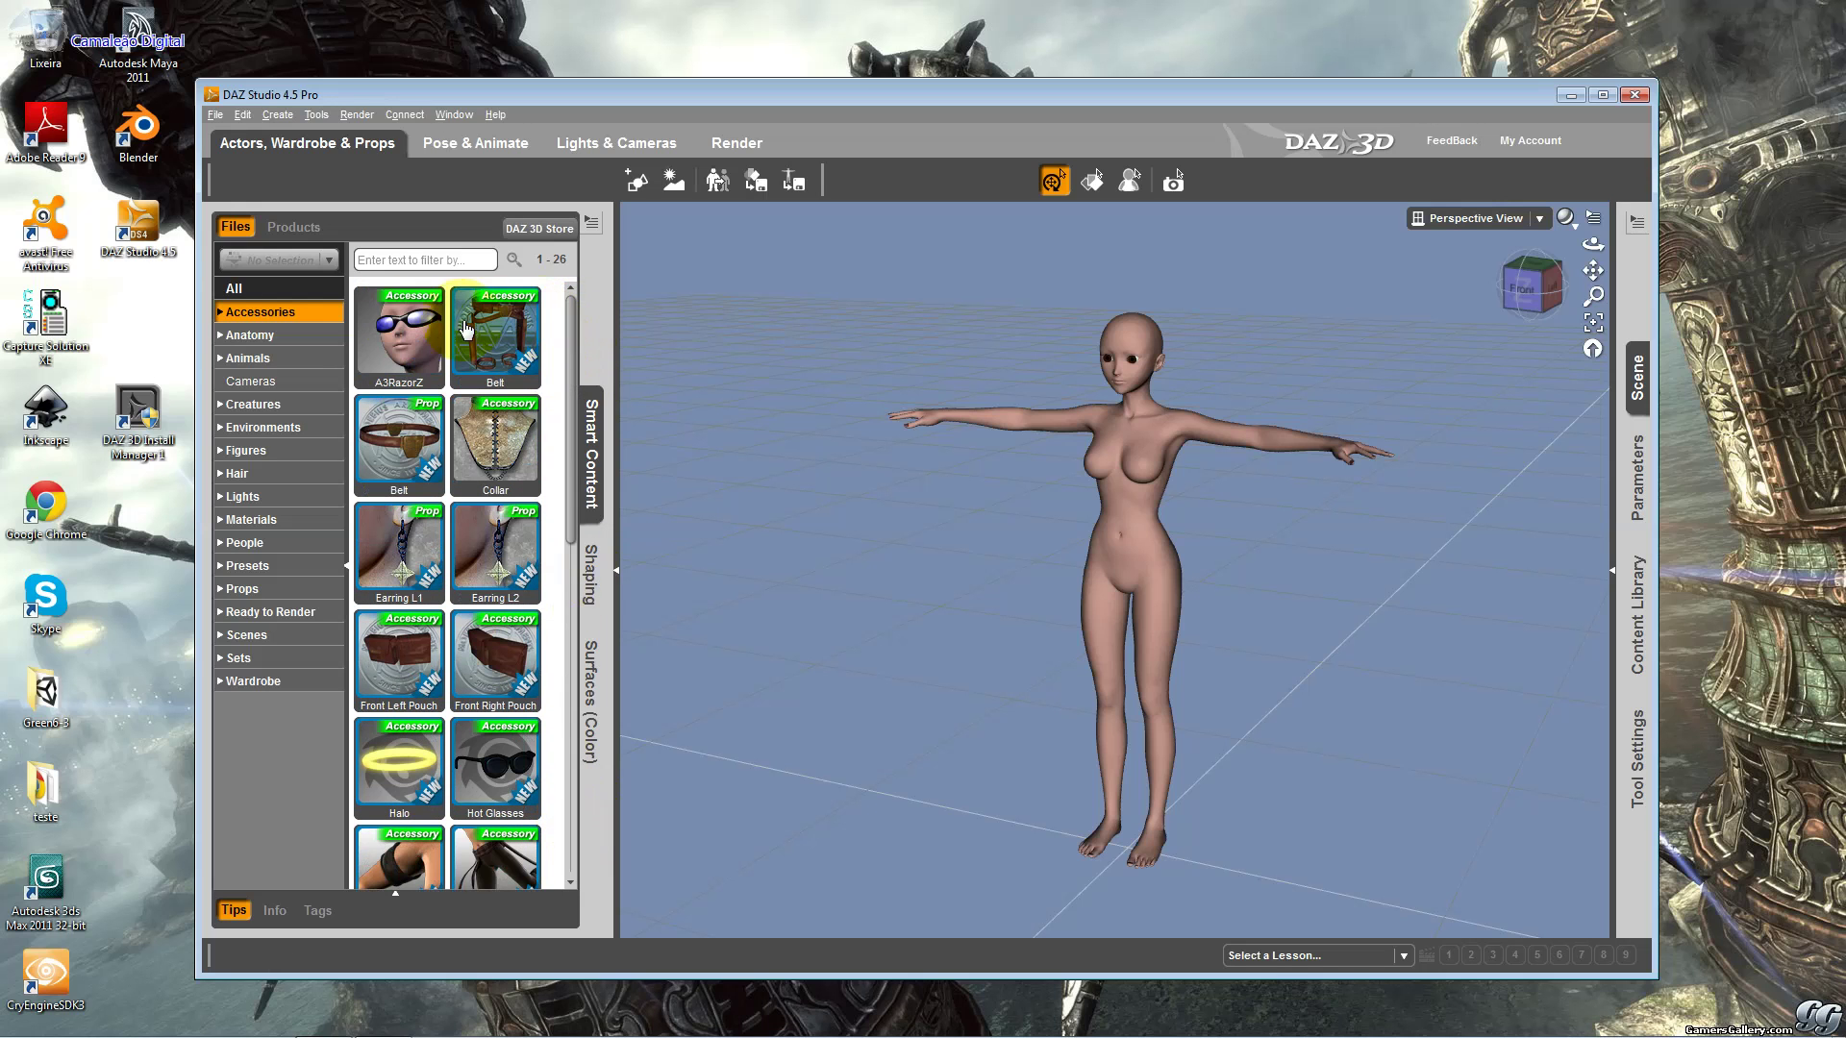
pyautogui.click(295, 346)
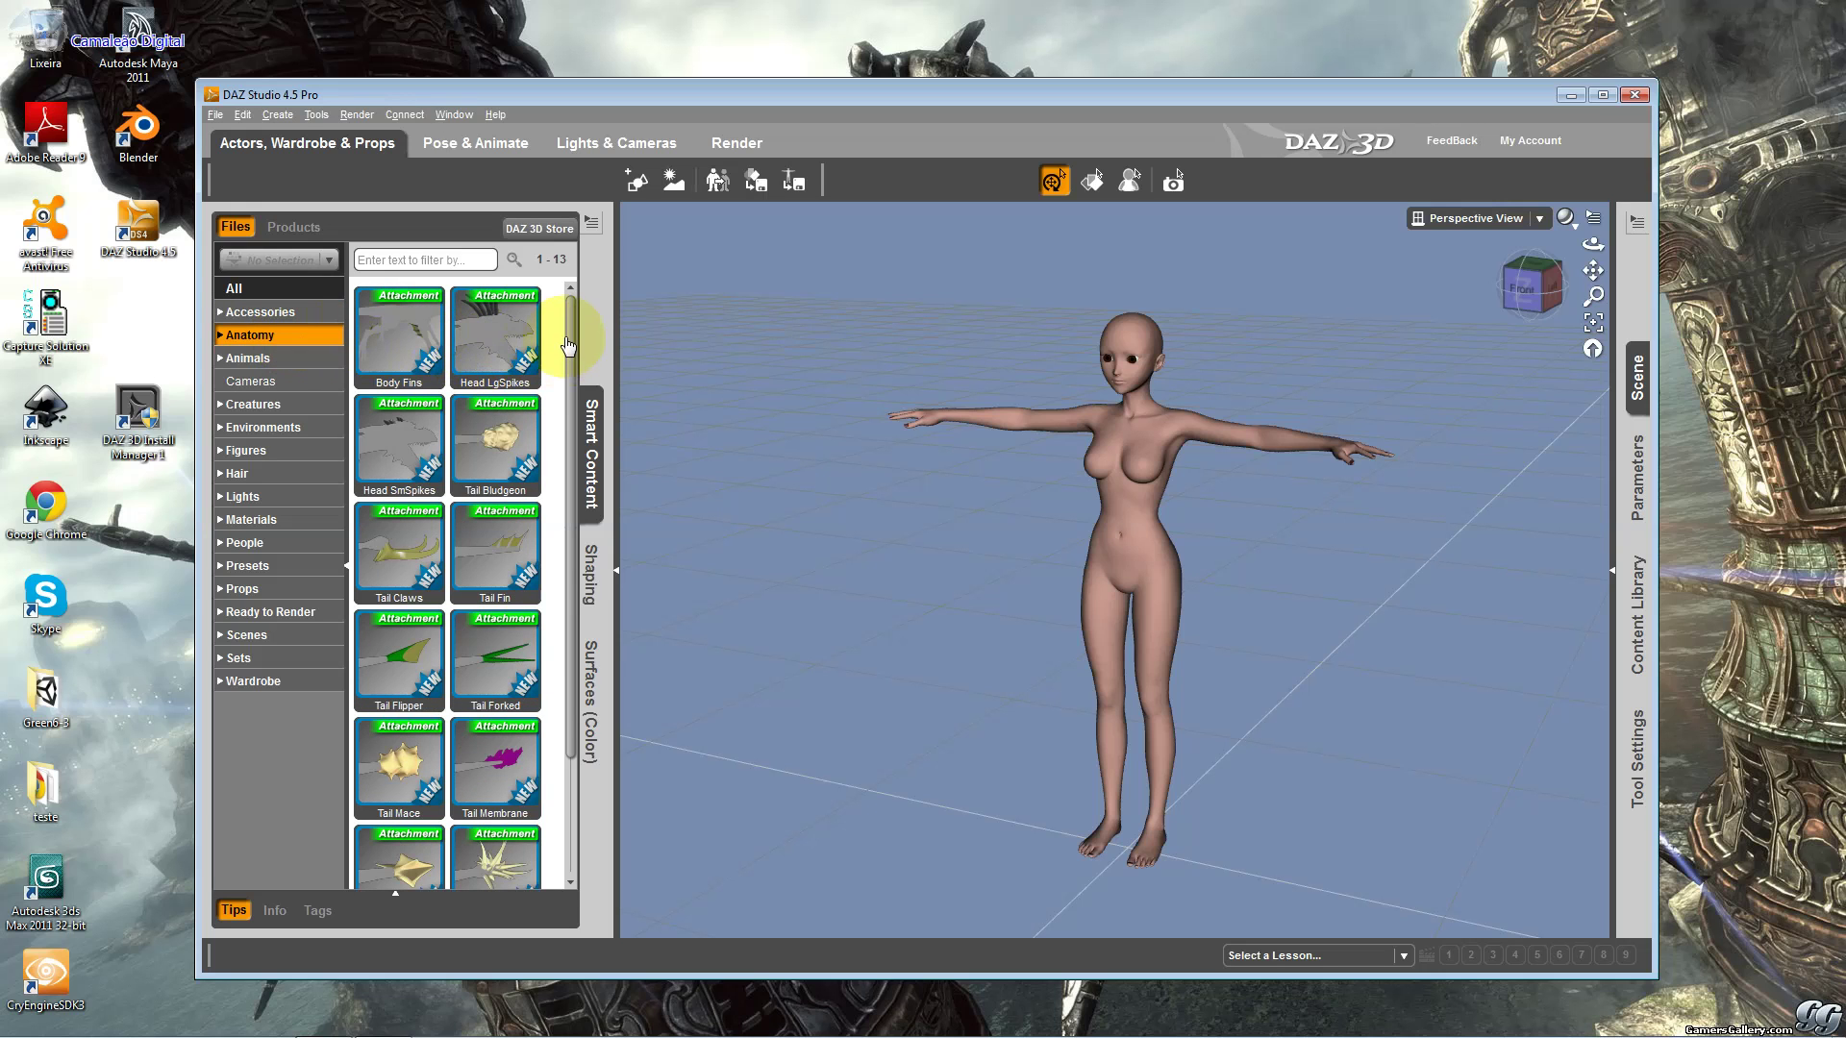
pyautogui.click(292, 227)
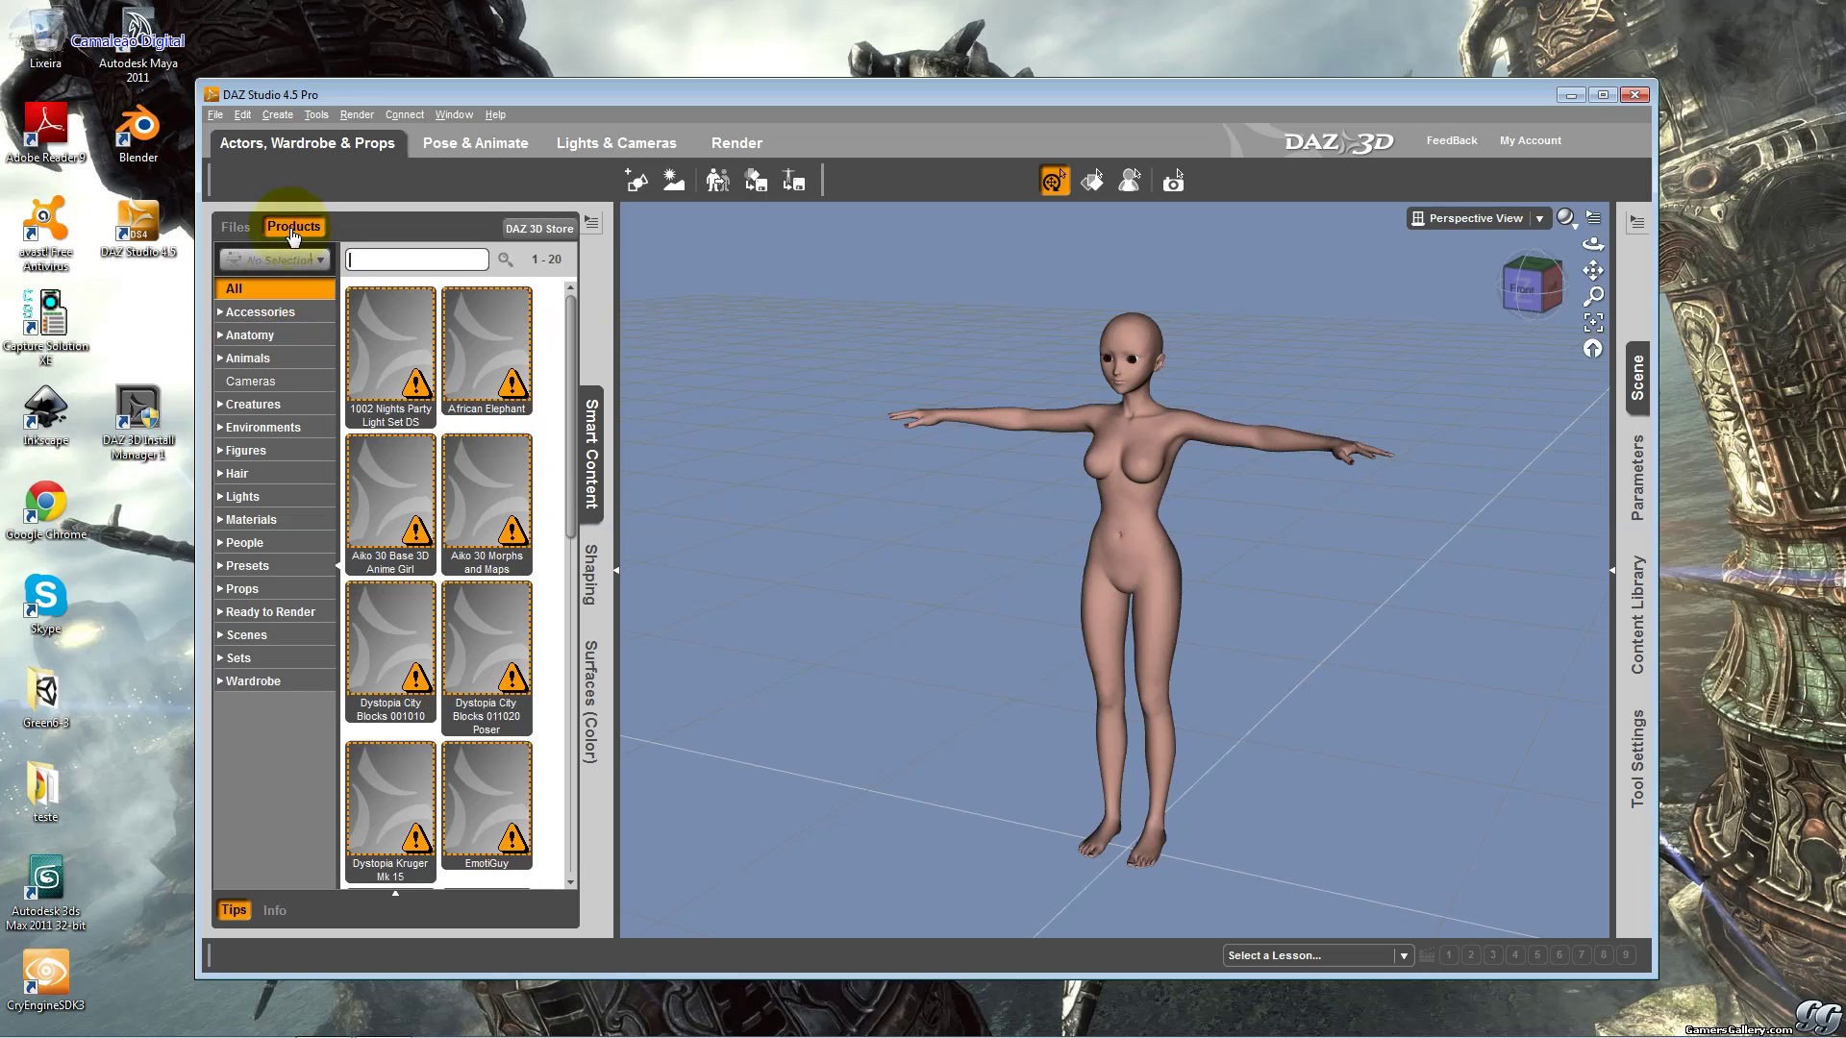
pyautogui.click(241, 229)
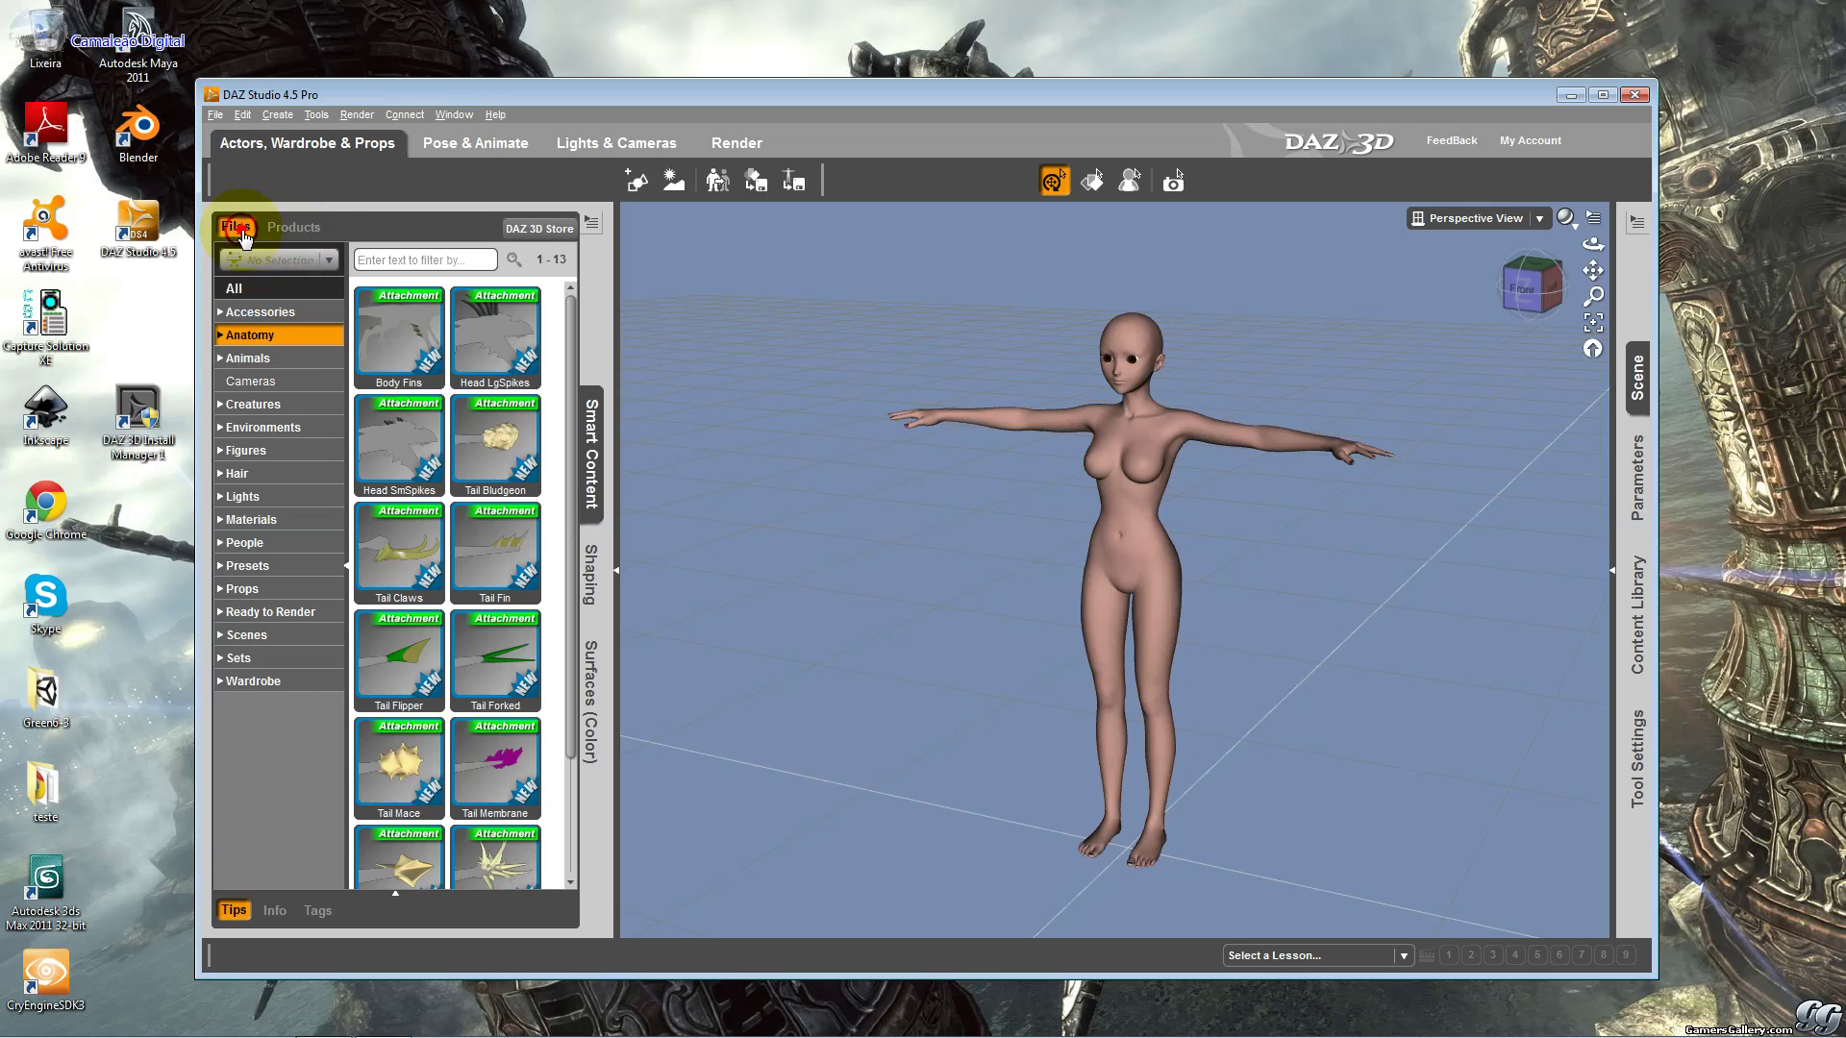
pyautogui.click(264, 314)
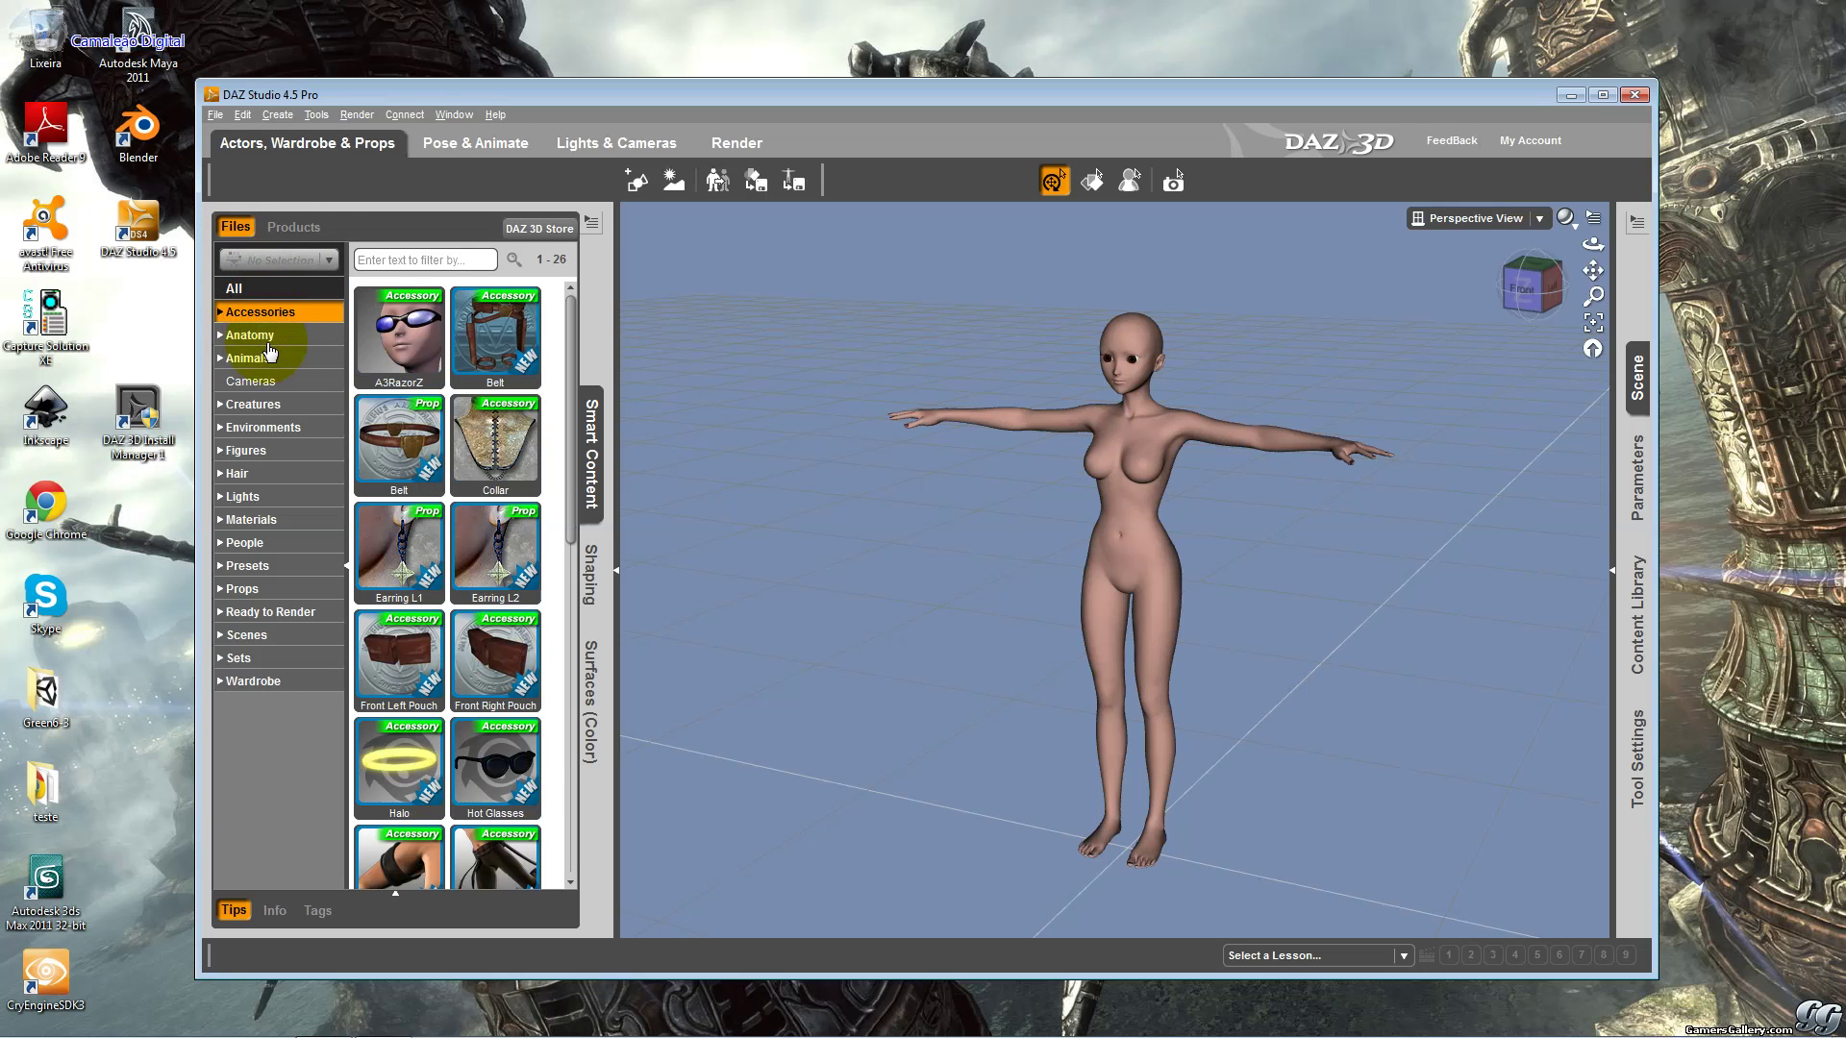
pyautogui.click(262, 336)
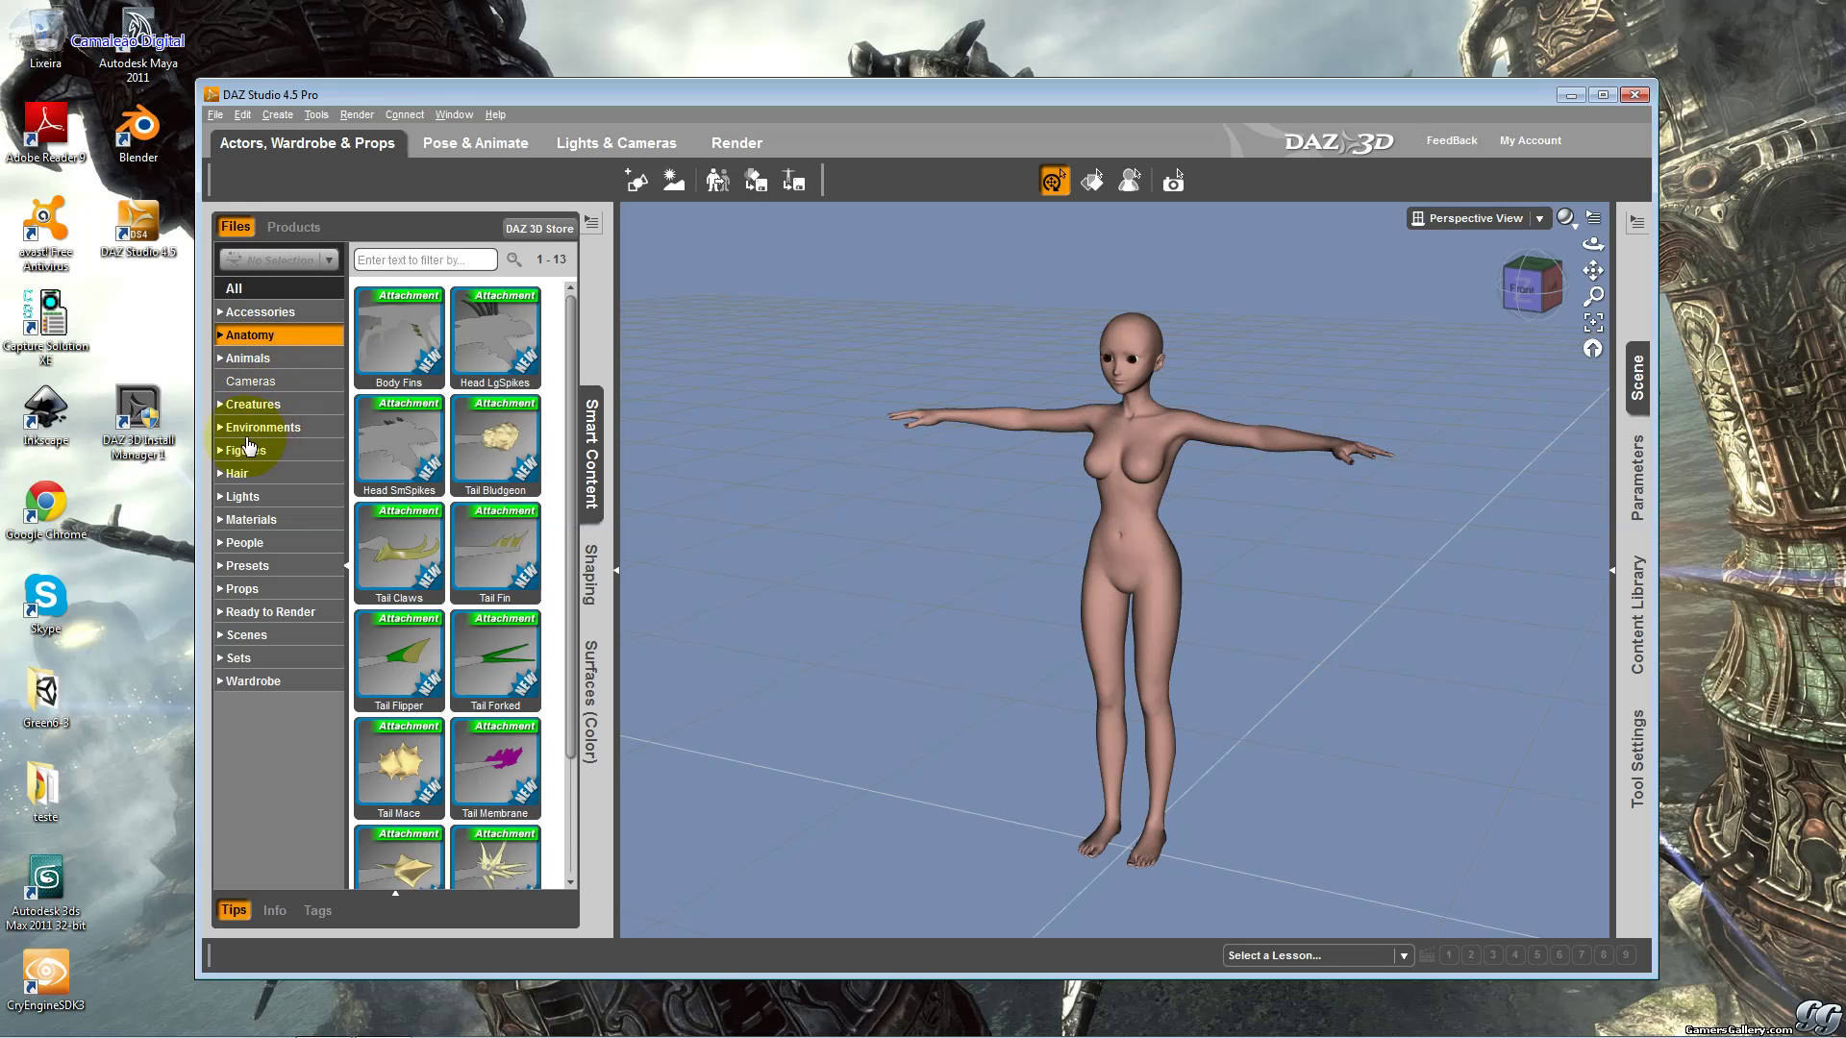
# Add the A3 Mitsu Hair to the Aiko figure.
pyautogui.click(258, 475)
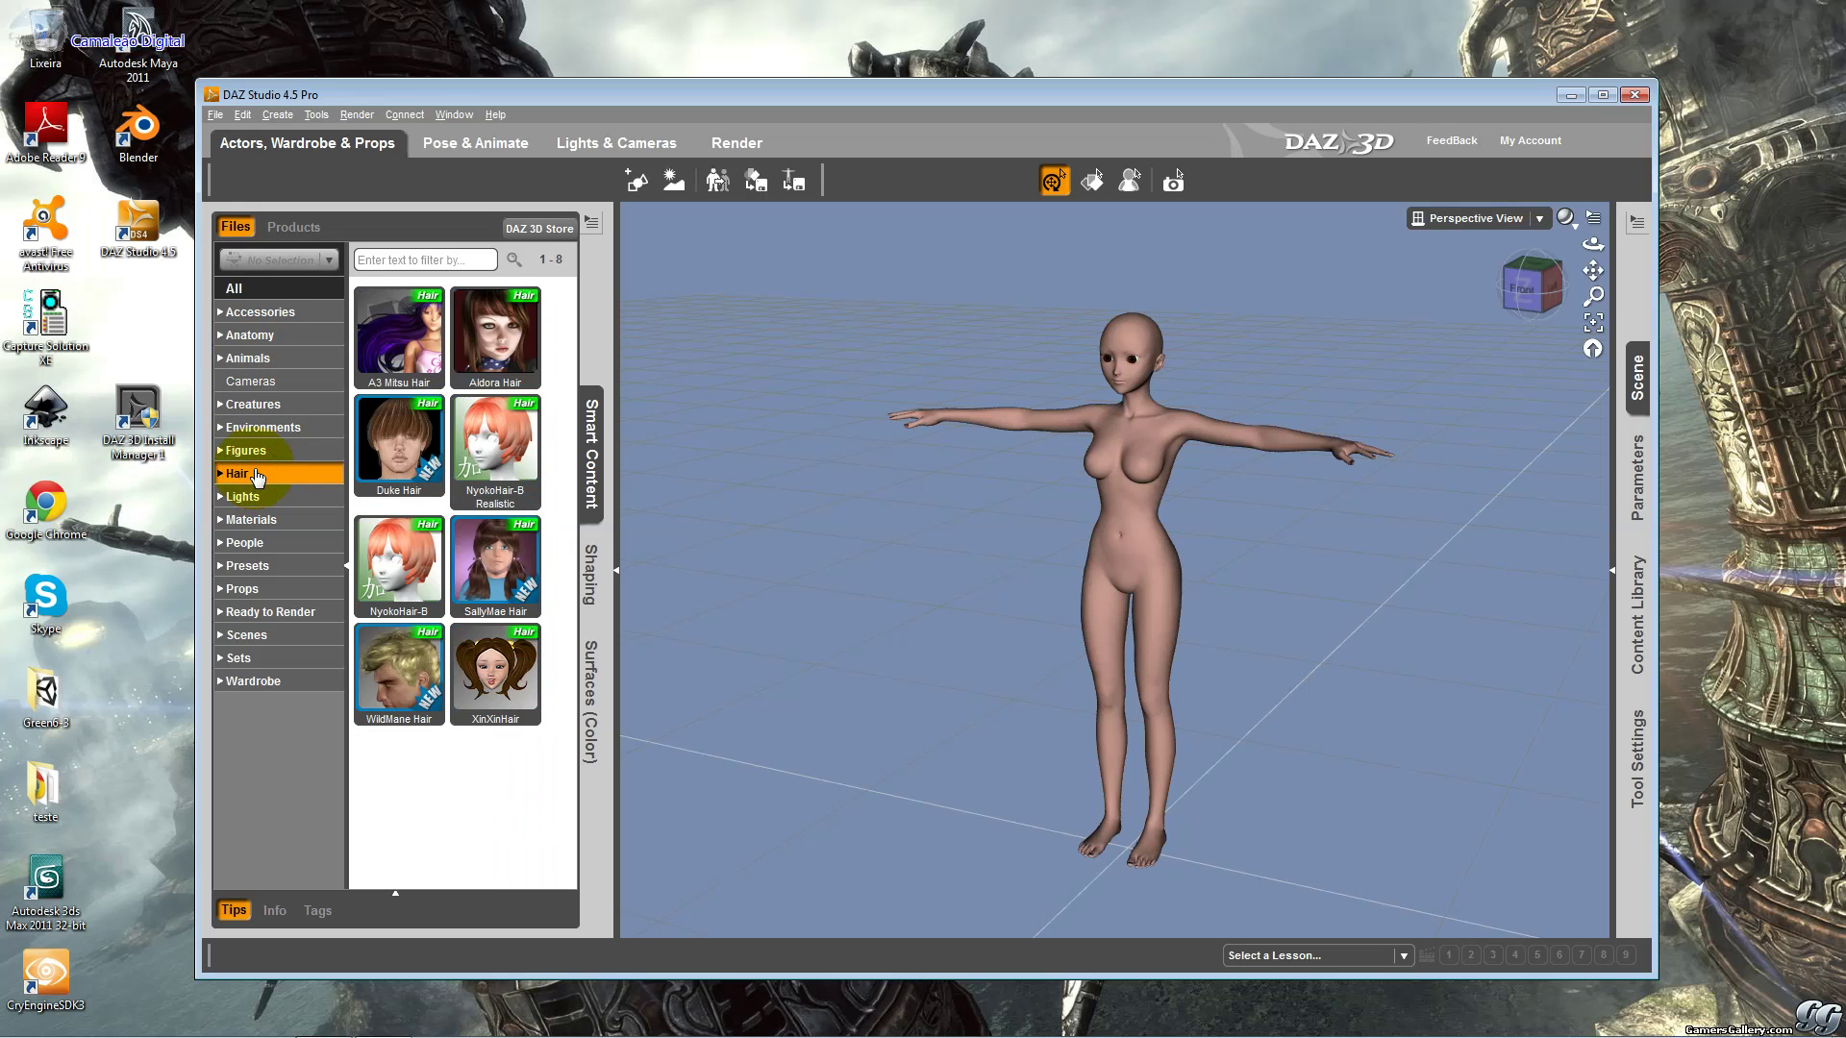
pyautogui.doubleClick(420, 369)
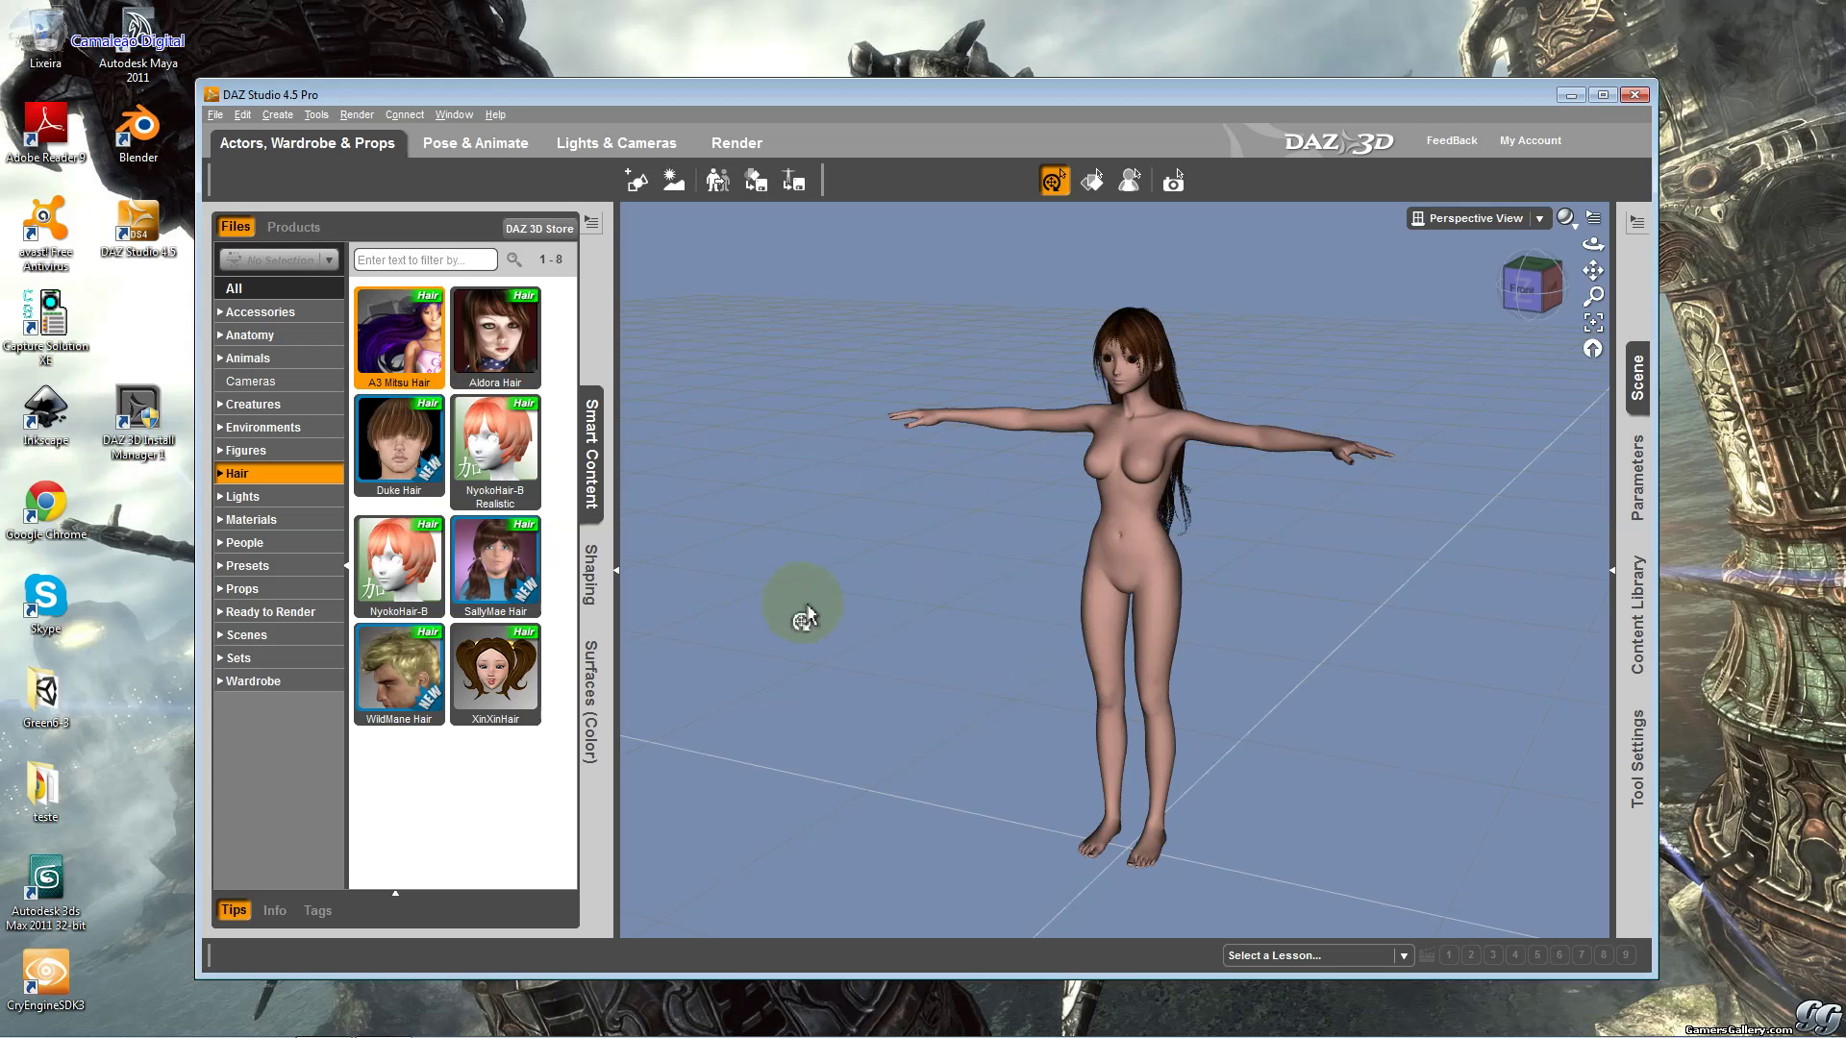
pyautogui.click(1222, 424)
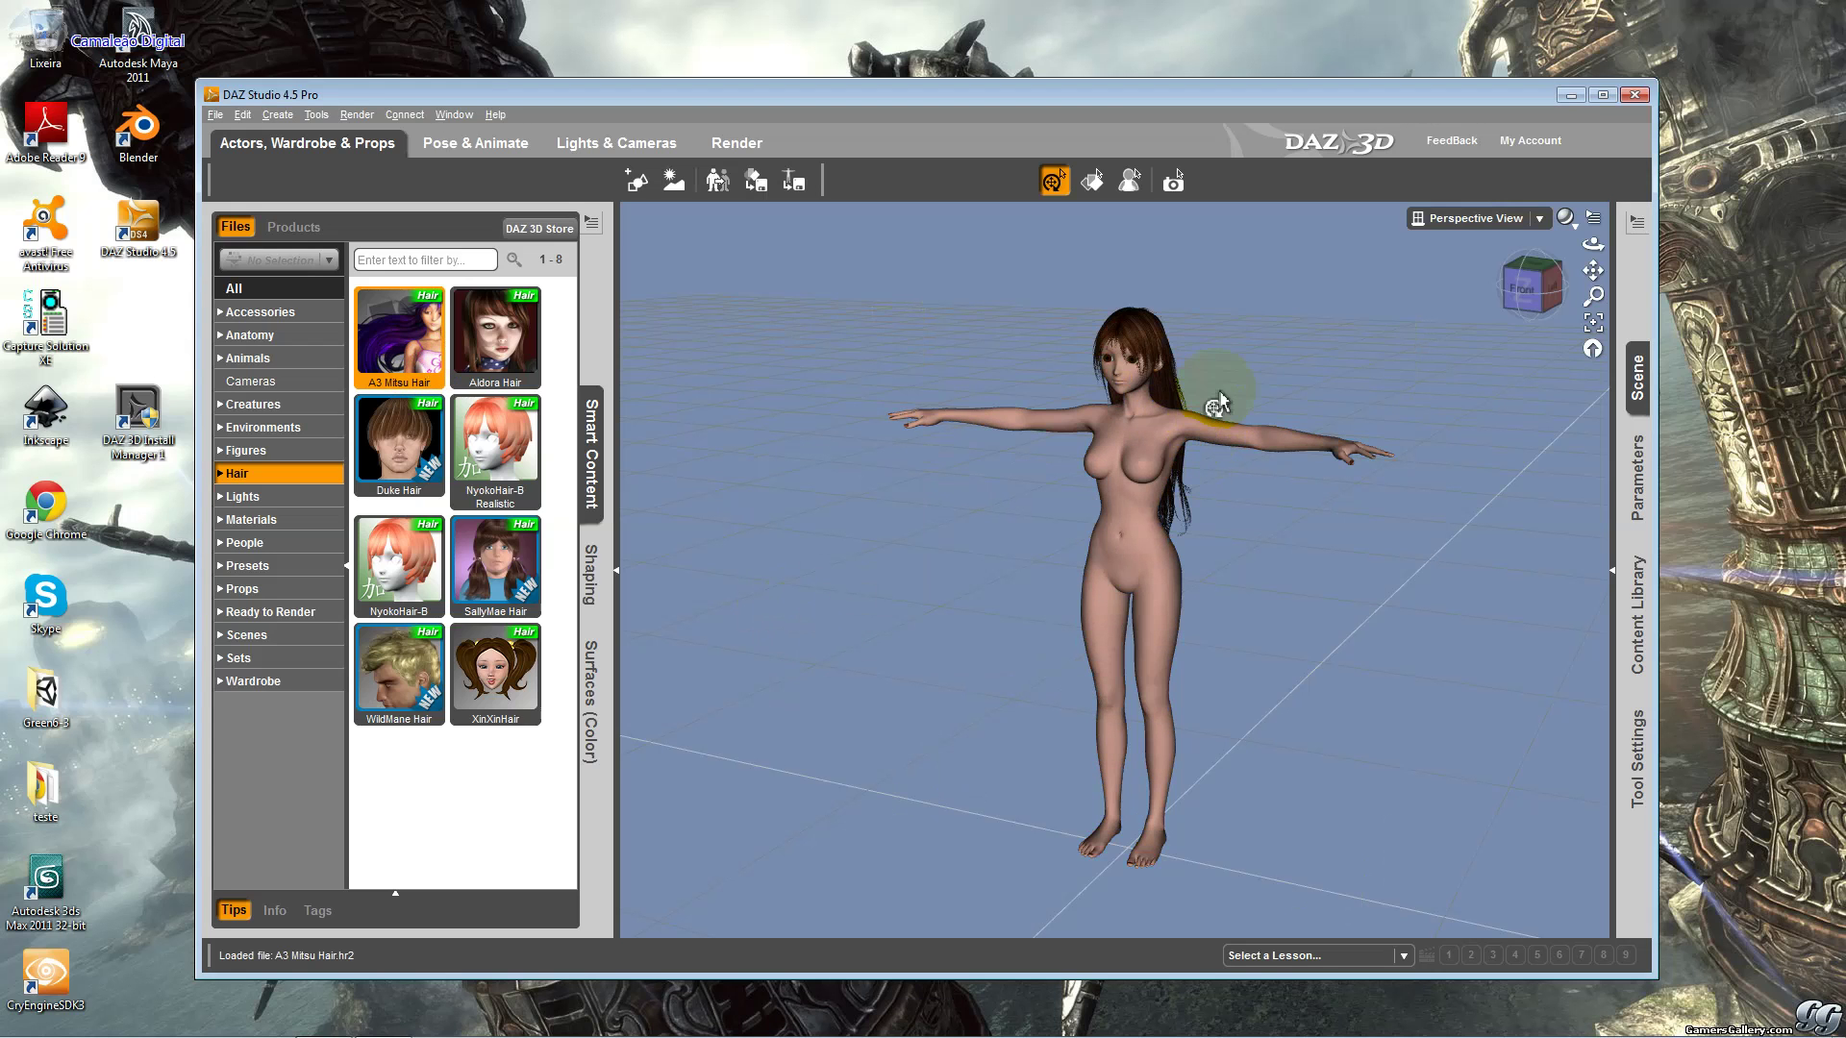
# Try to add the Leggings wardrobe item from the accessories to the scene.
pyautogui.click(286, 520)
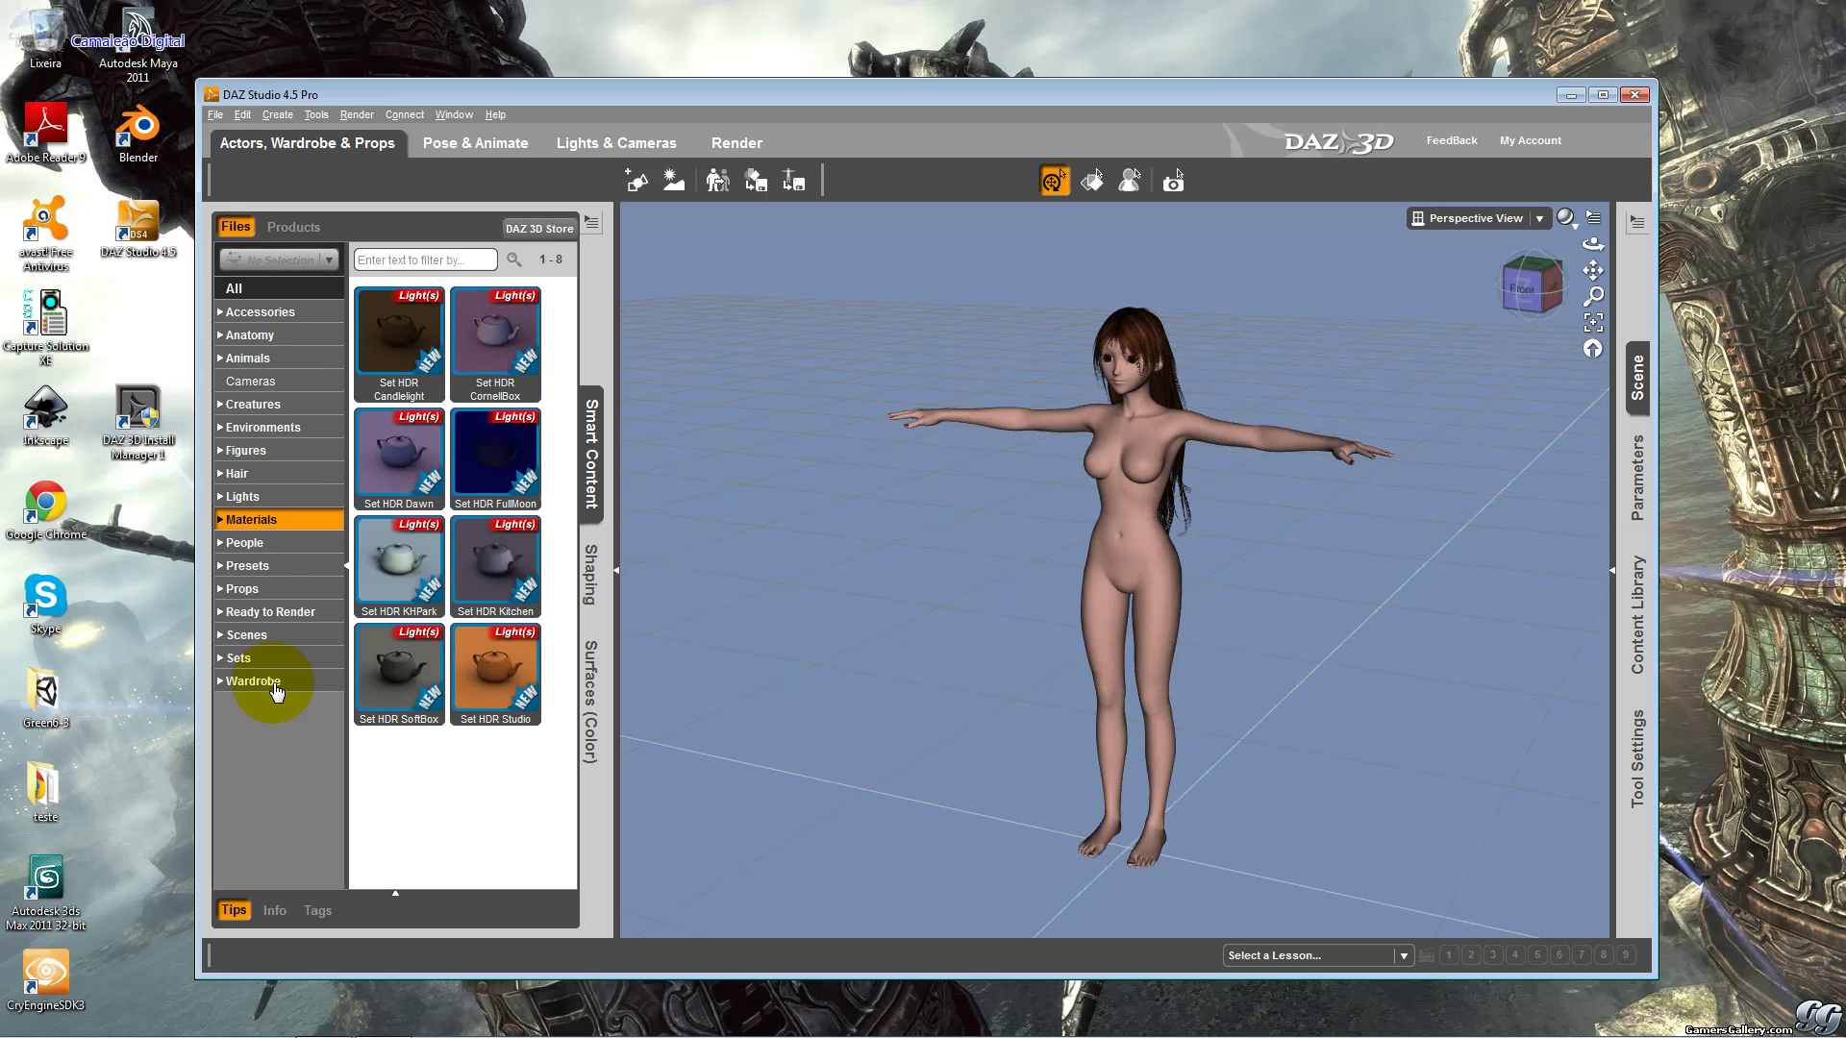
pyautogui.click(279, 312)
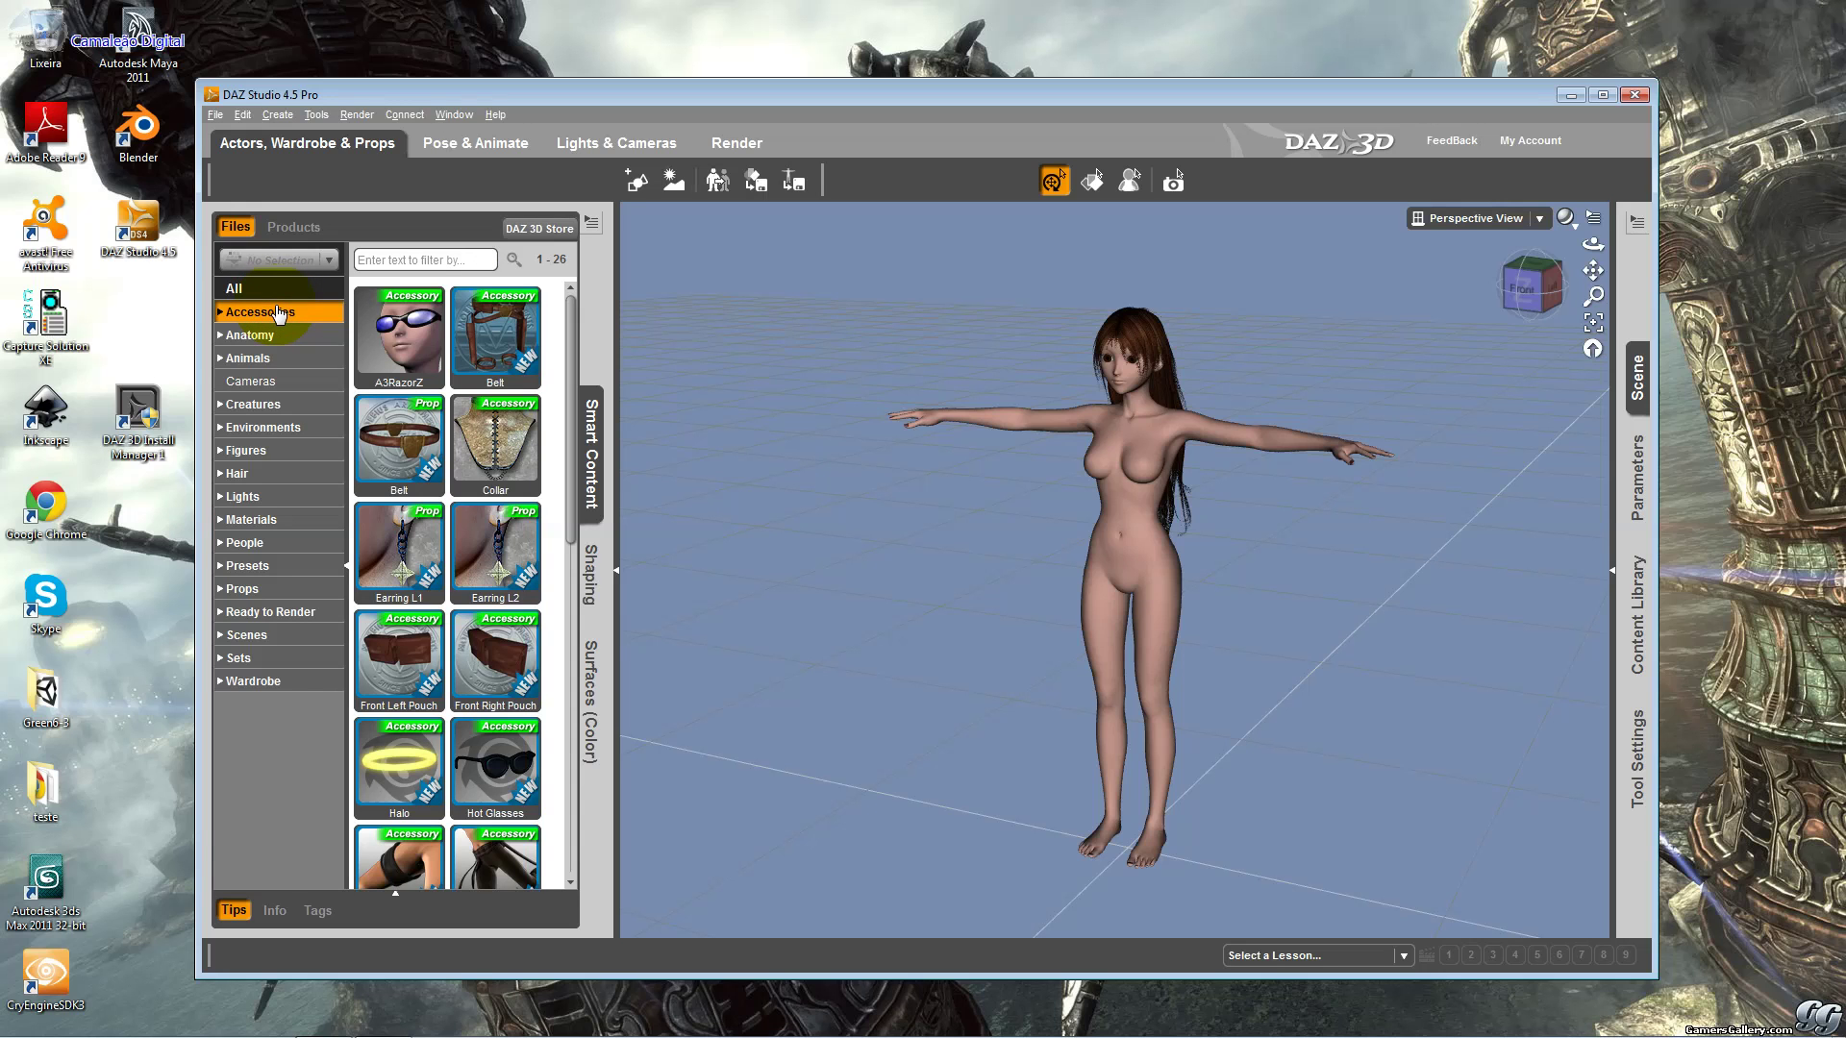
pyautogui.moveTo(569, 382); pyautogui.dragTo(556, 747)
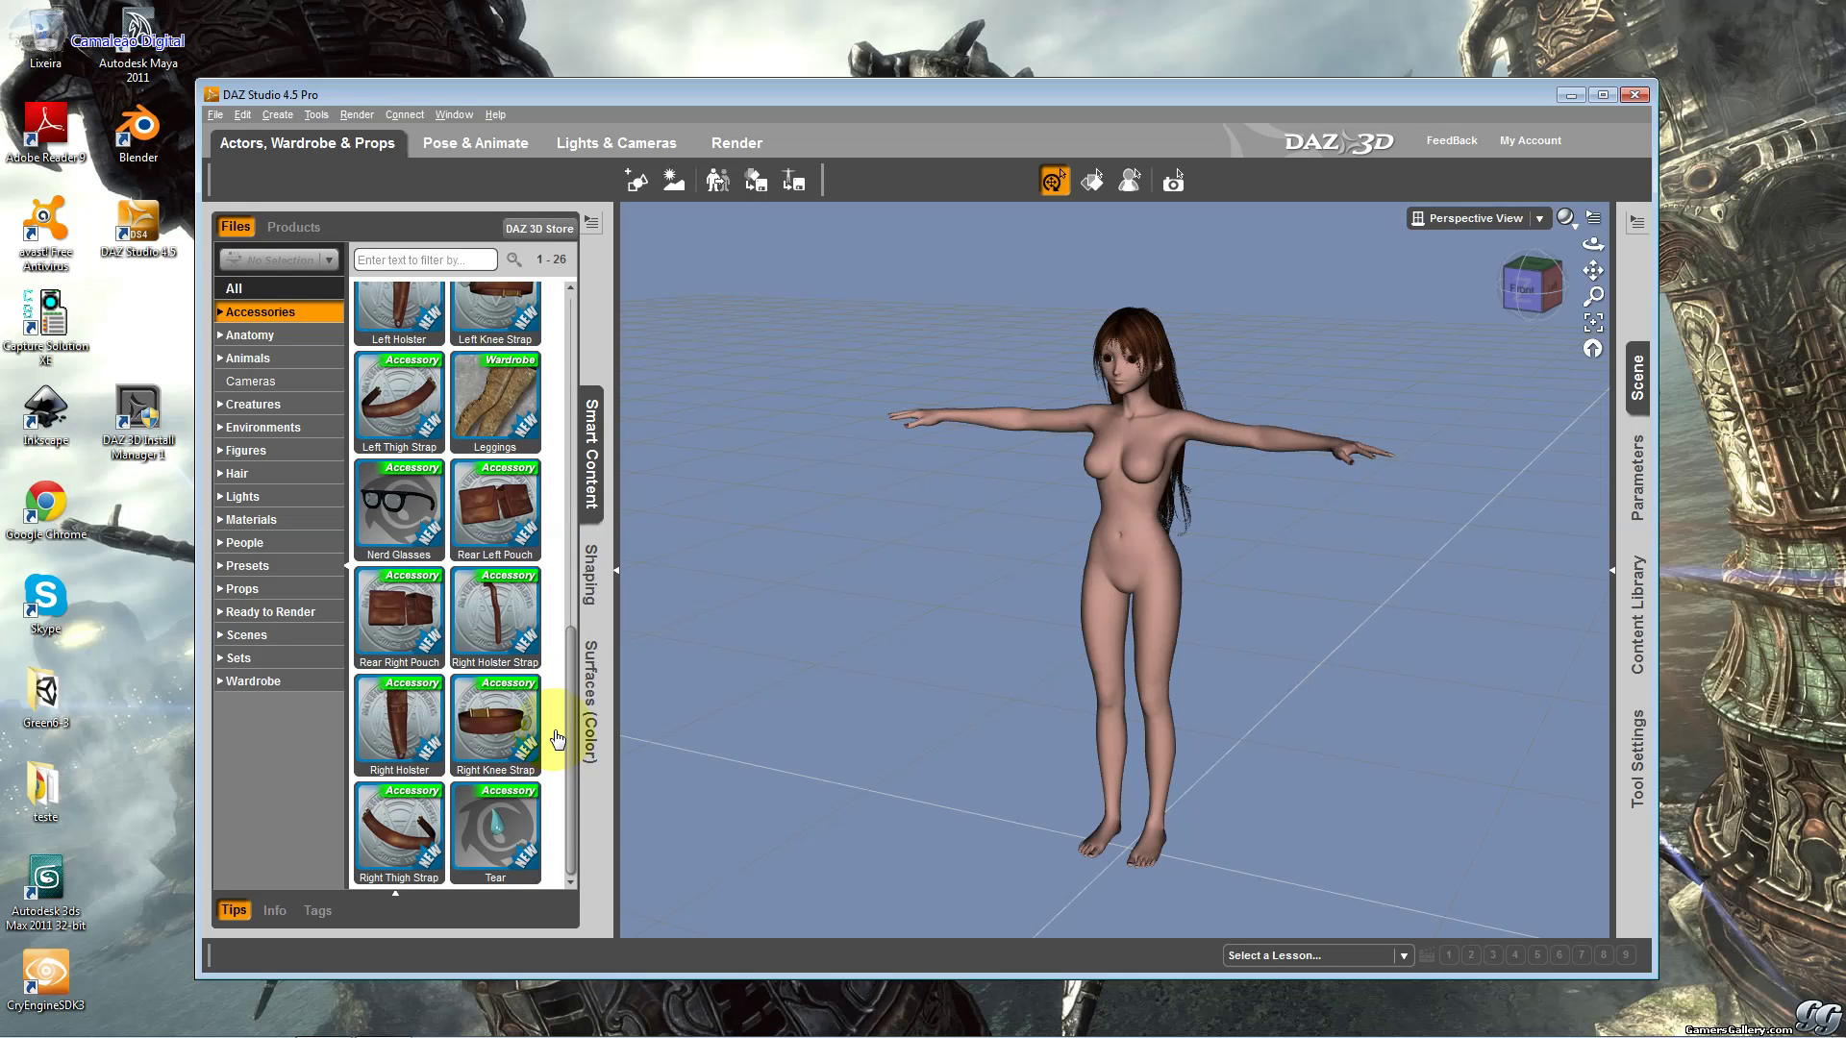
pyautogui.moveTo(557, 738); pyautogui.dragTo(558, 620)
pyautogui.doubleClick(492, 592)
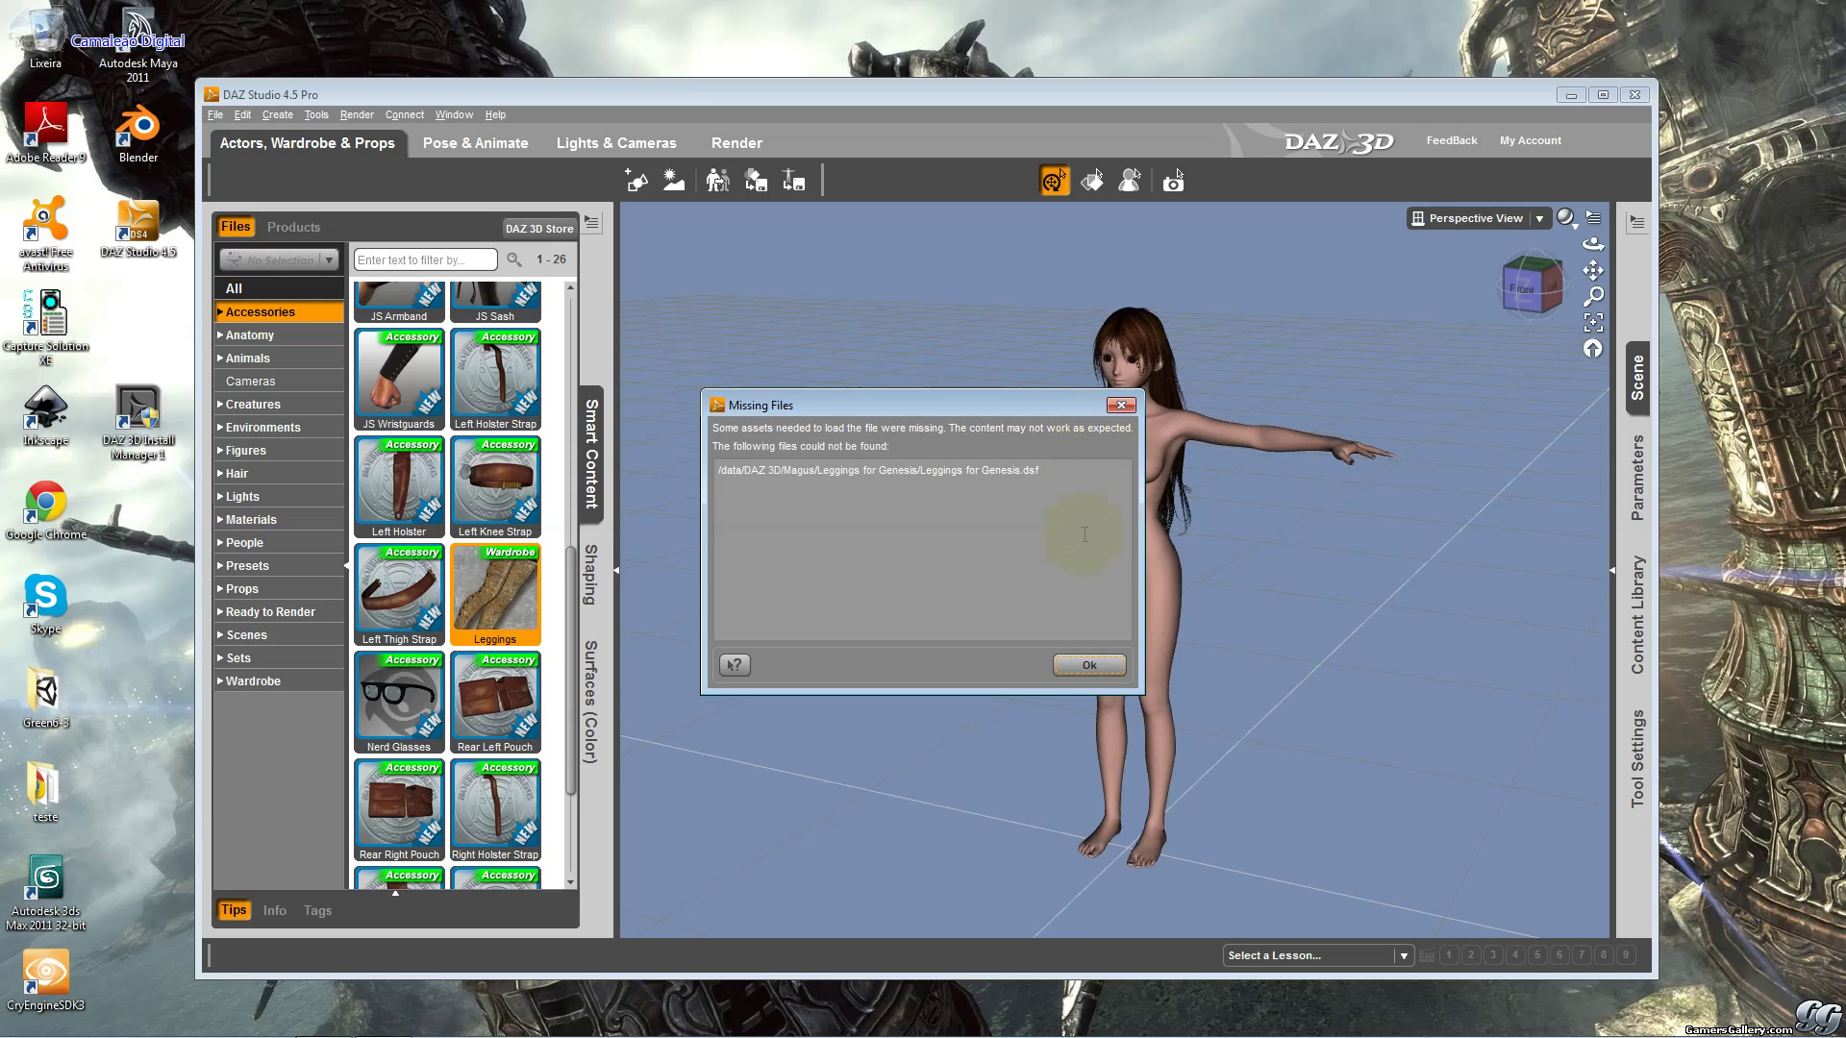
pyautogui.click(1092, 663)
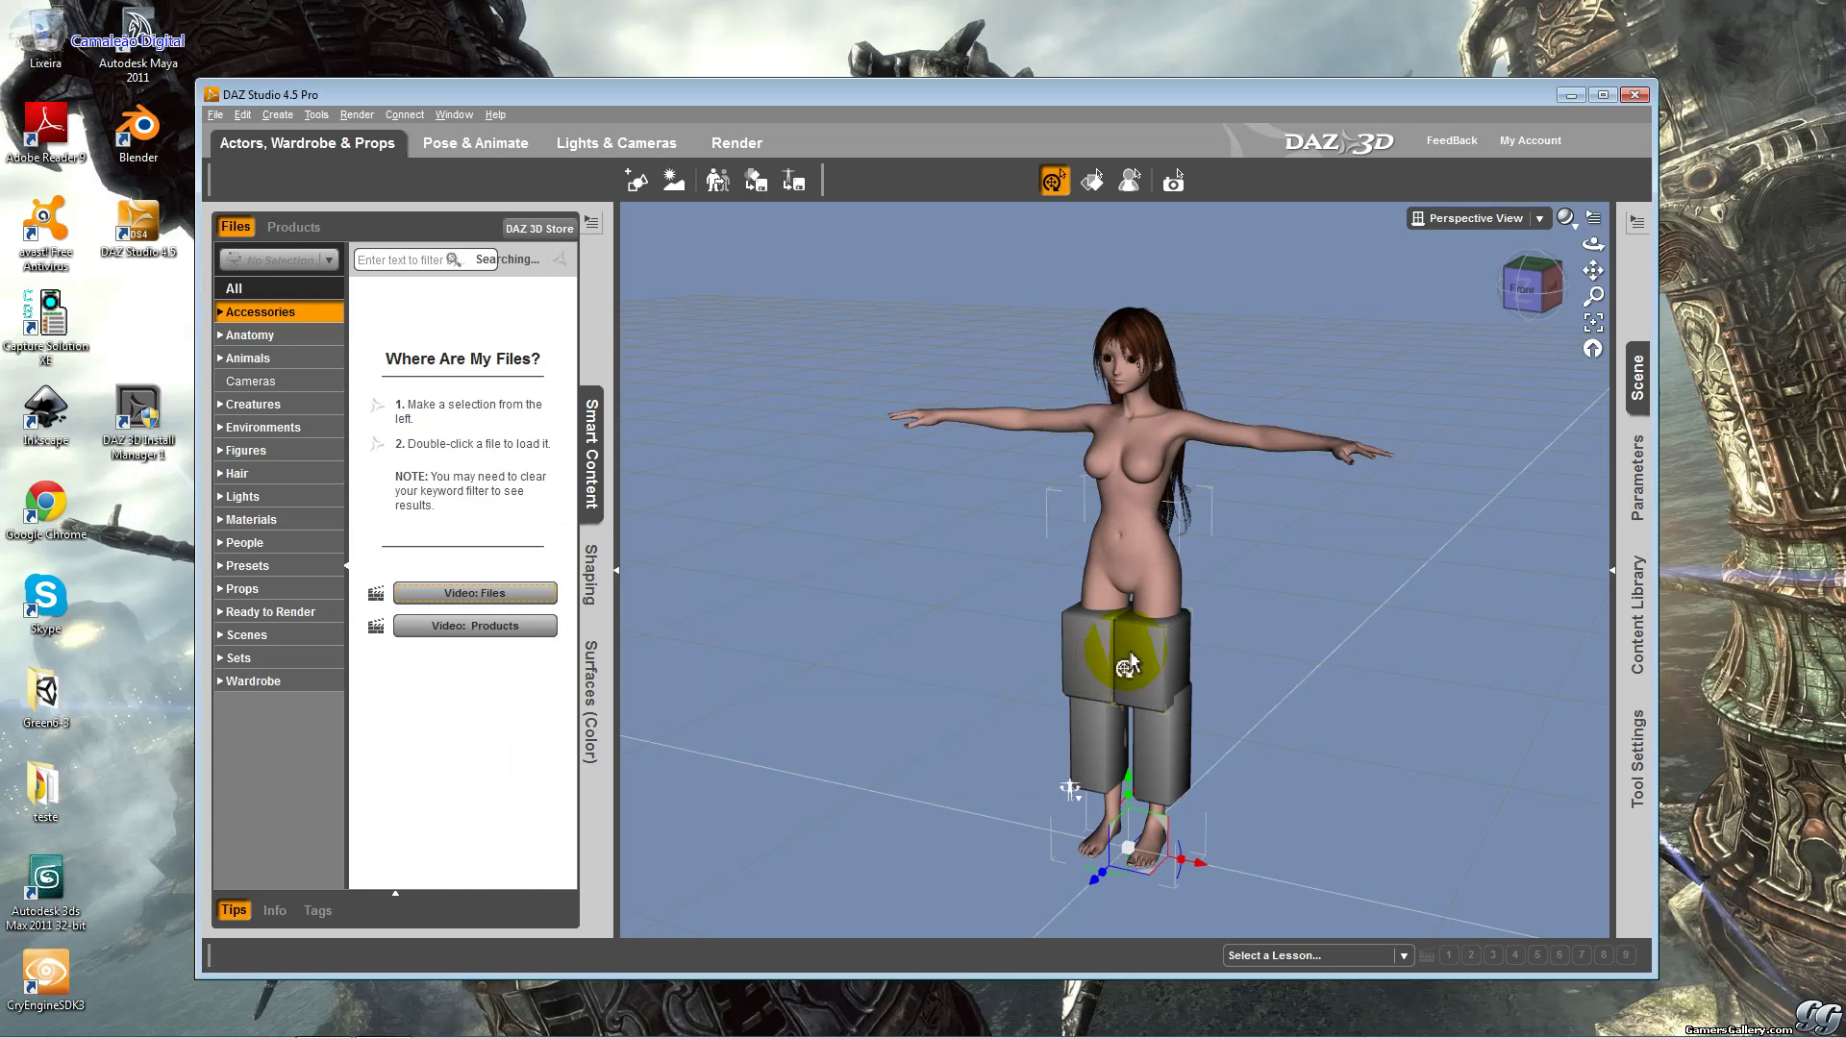
# Delete the leggings from the figure's legs and leave nothing selected.
pyautogui.click(1154, 656)
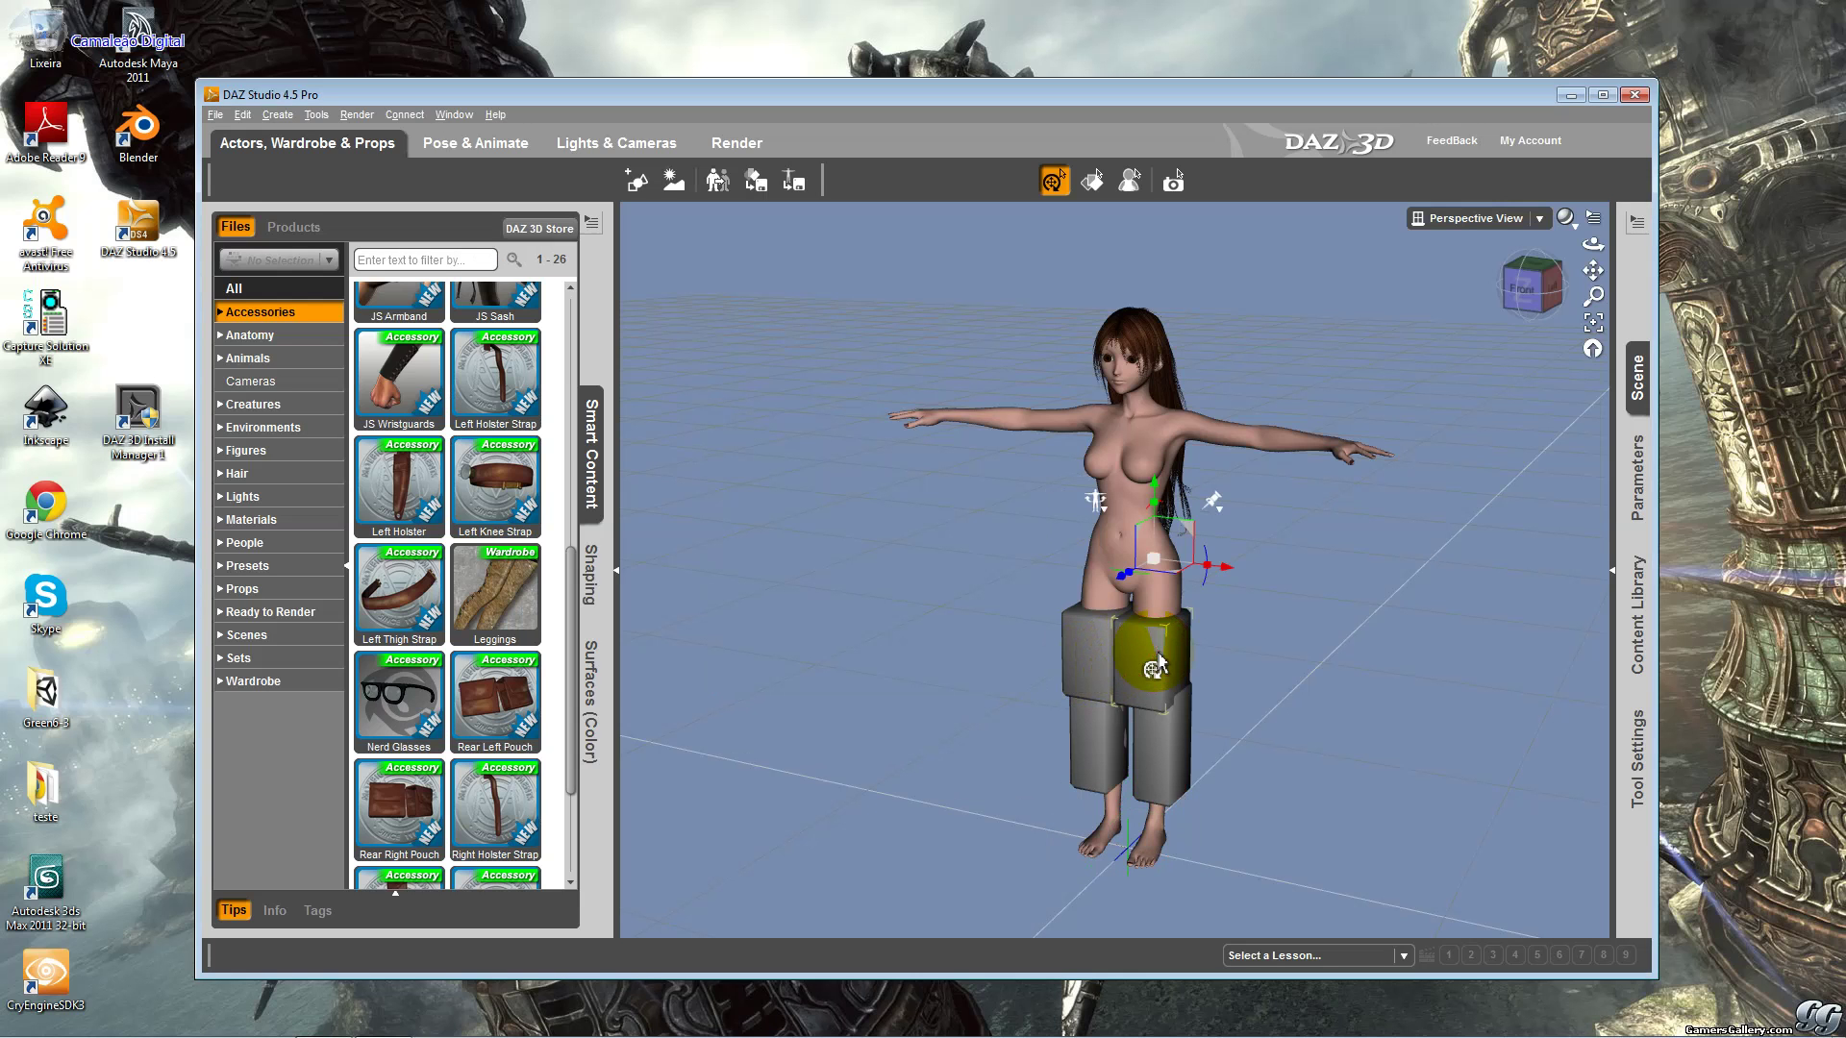
pyautogui.press('Delete')
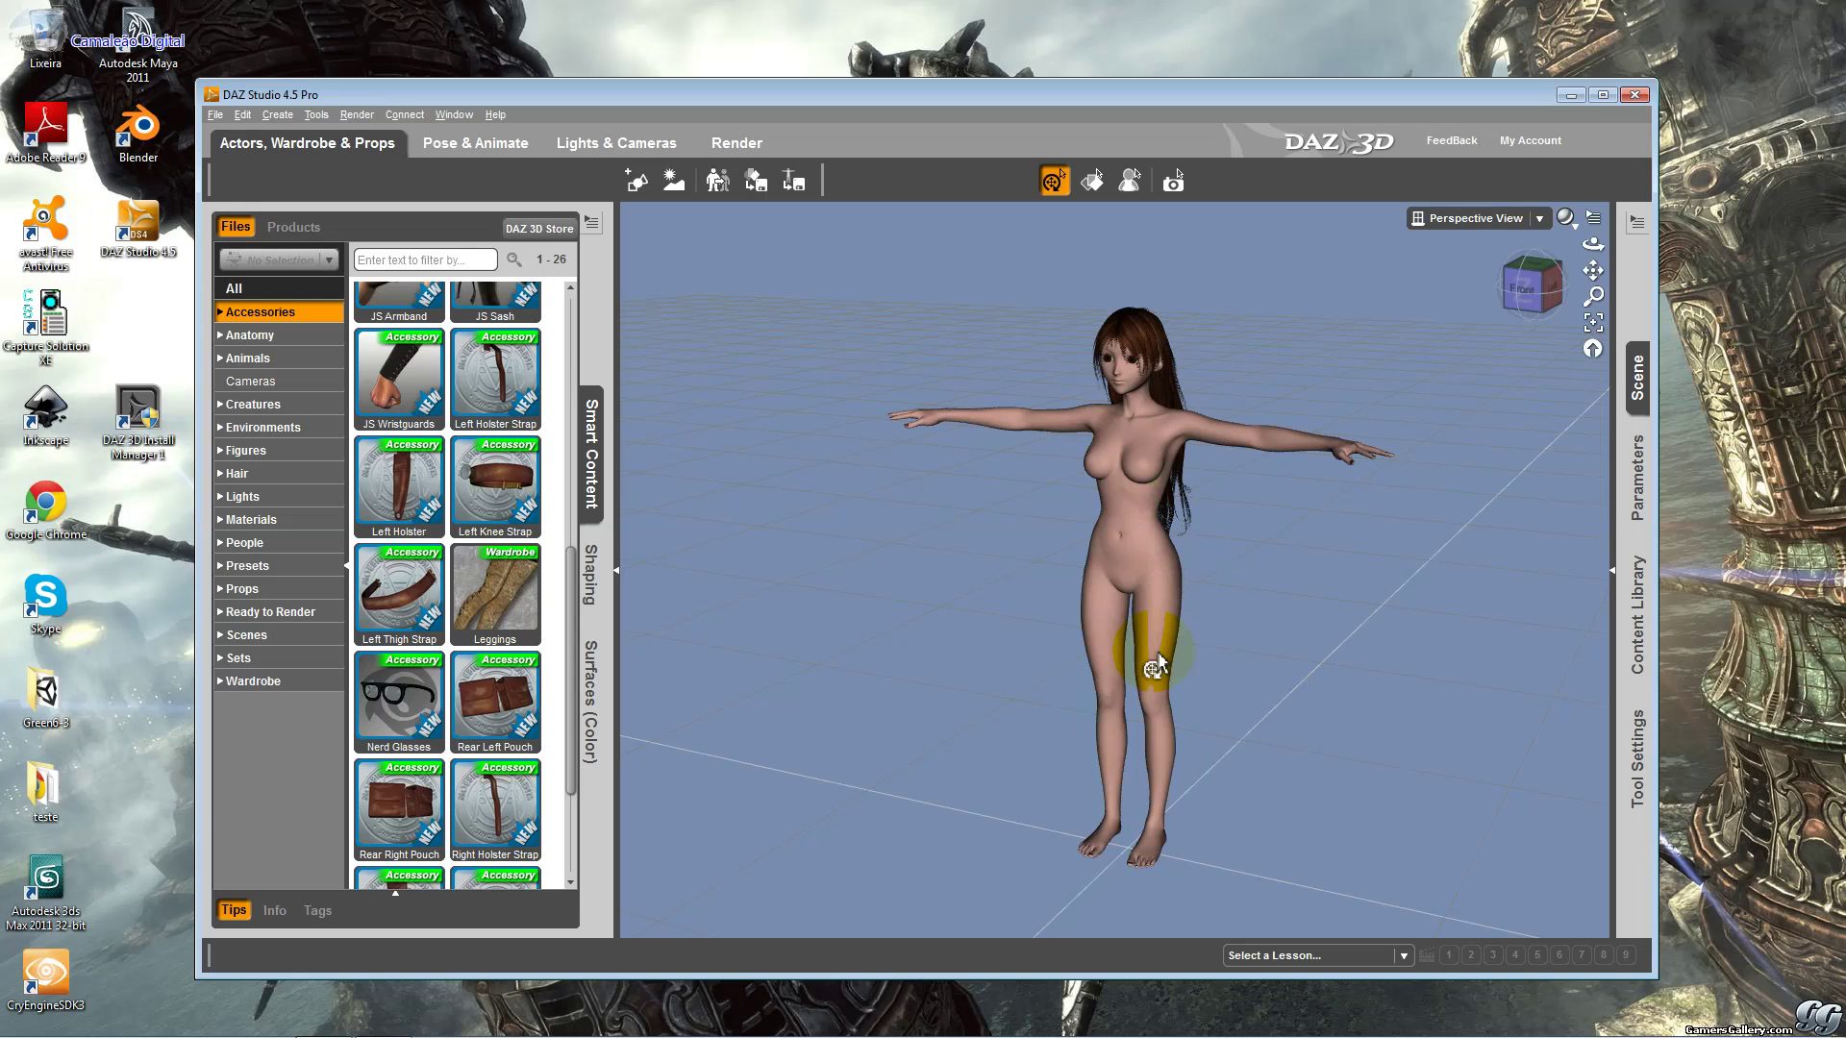
pyautogui.click(811, 637)
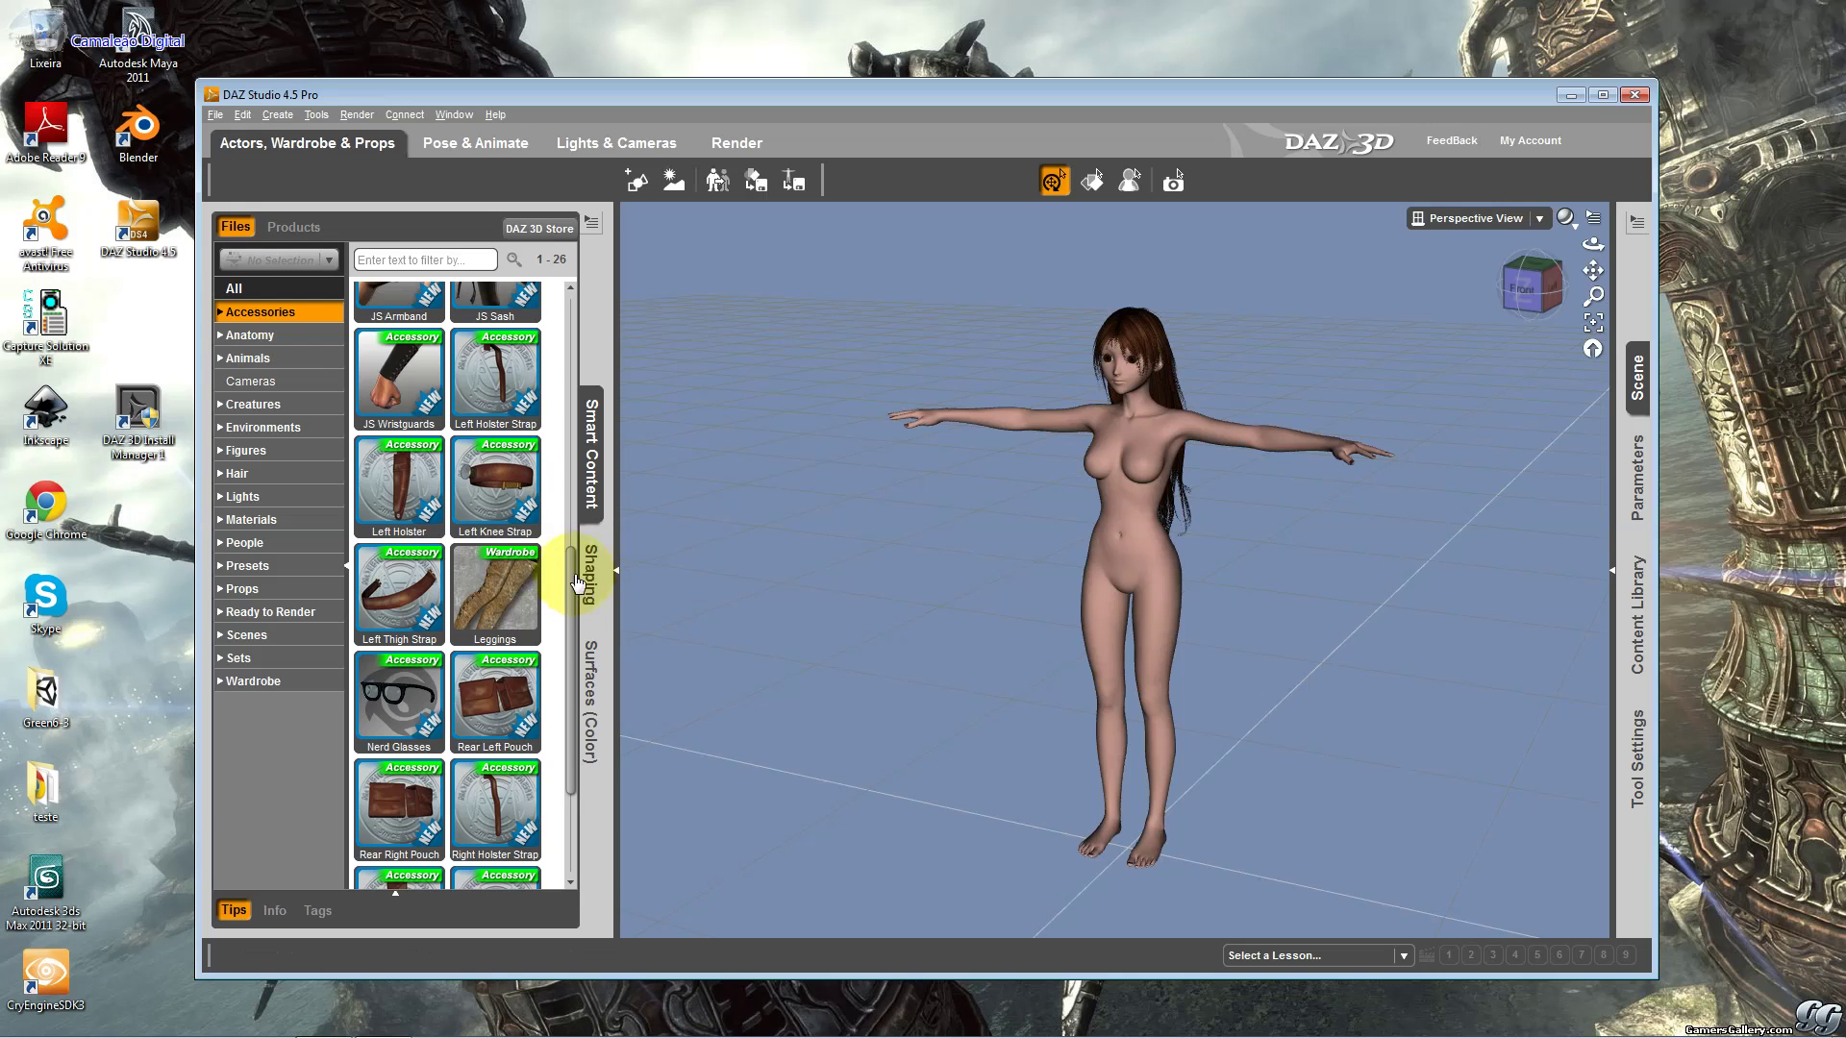
# Load the Millennium Cat LE from the animal actors into the scene.
pyautogui.moveTo(573, 612); pyautogui.dragTo(623, 337)
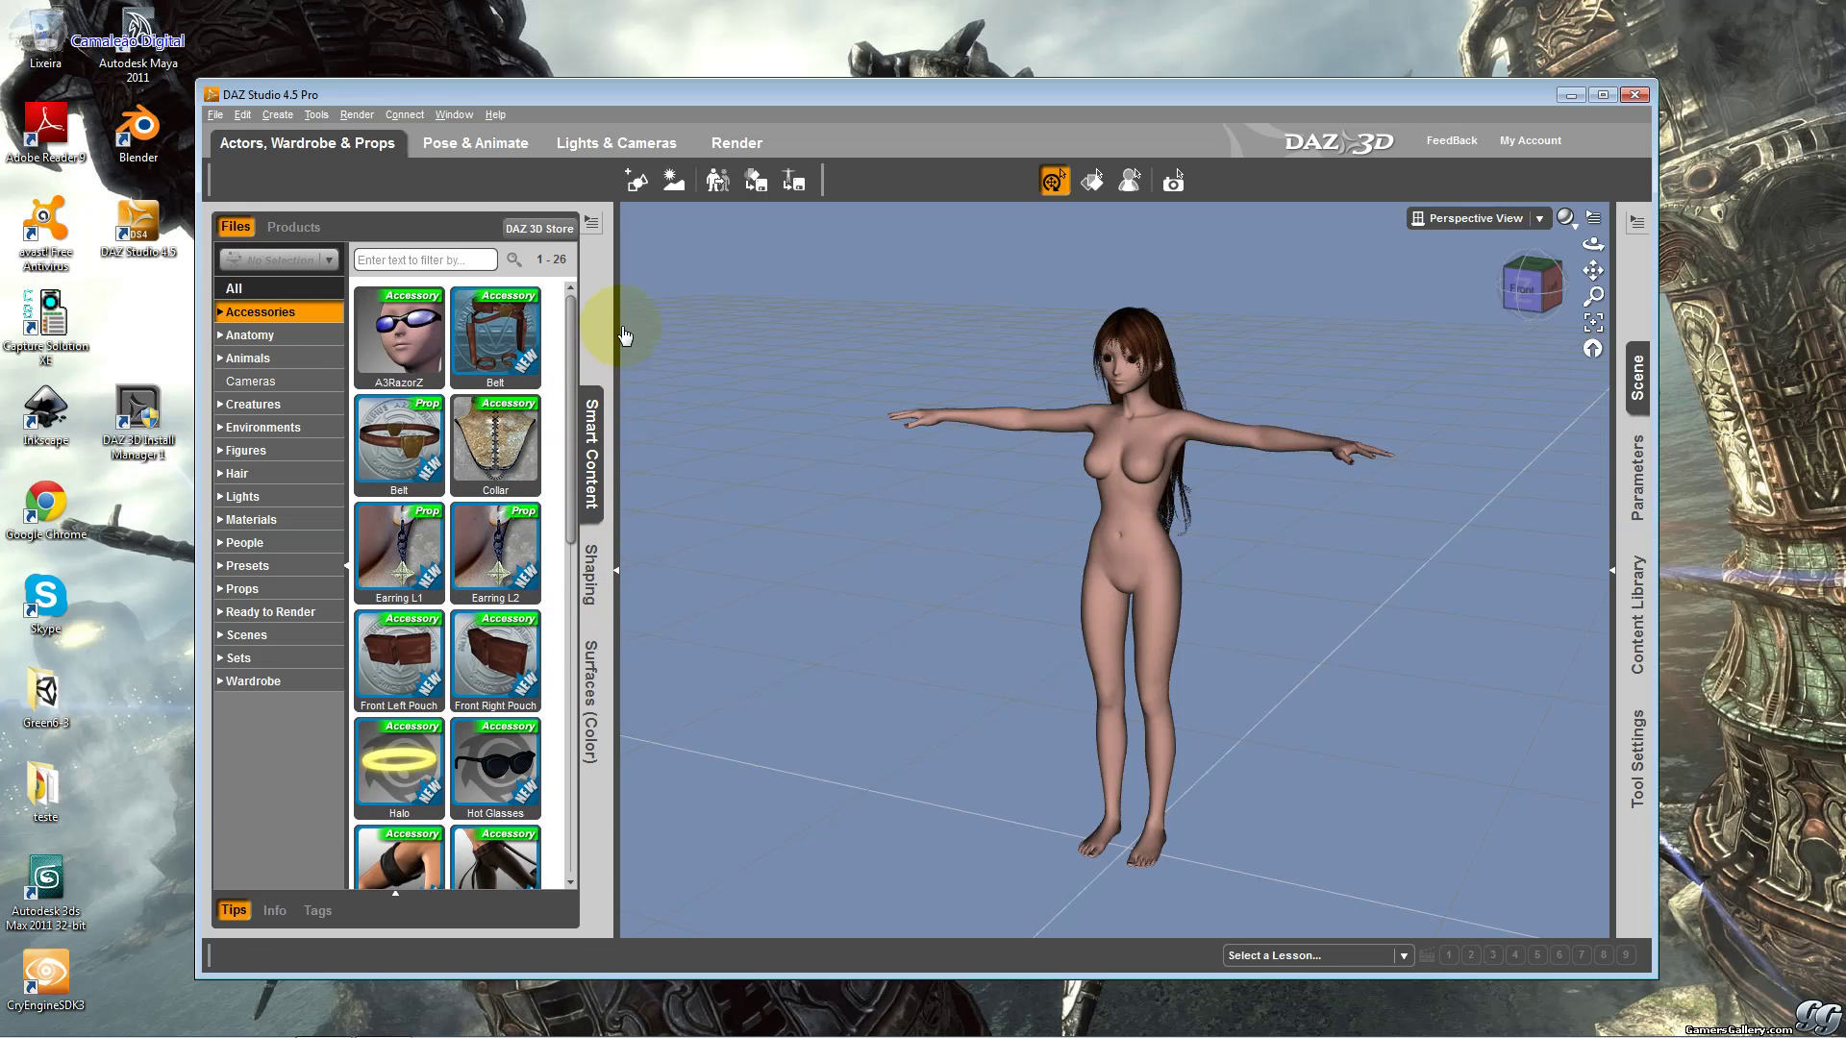
pyautogui.click(306, 336)
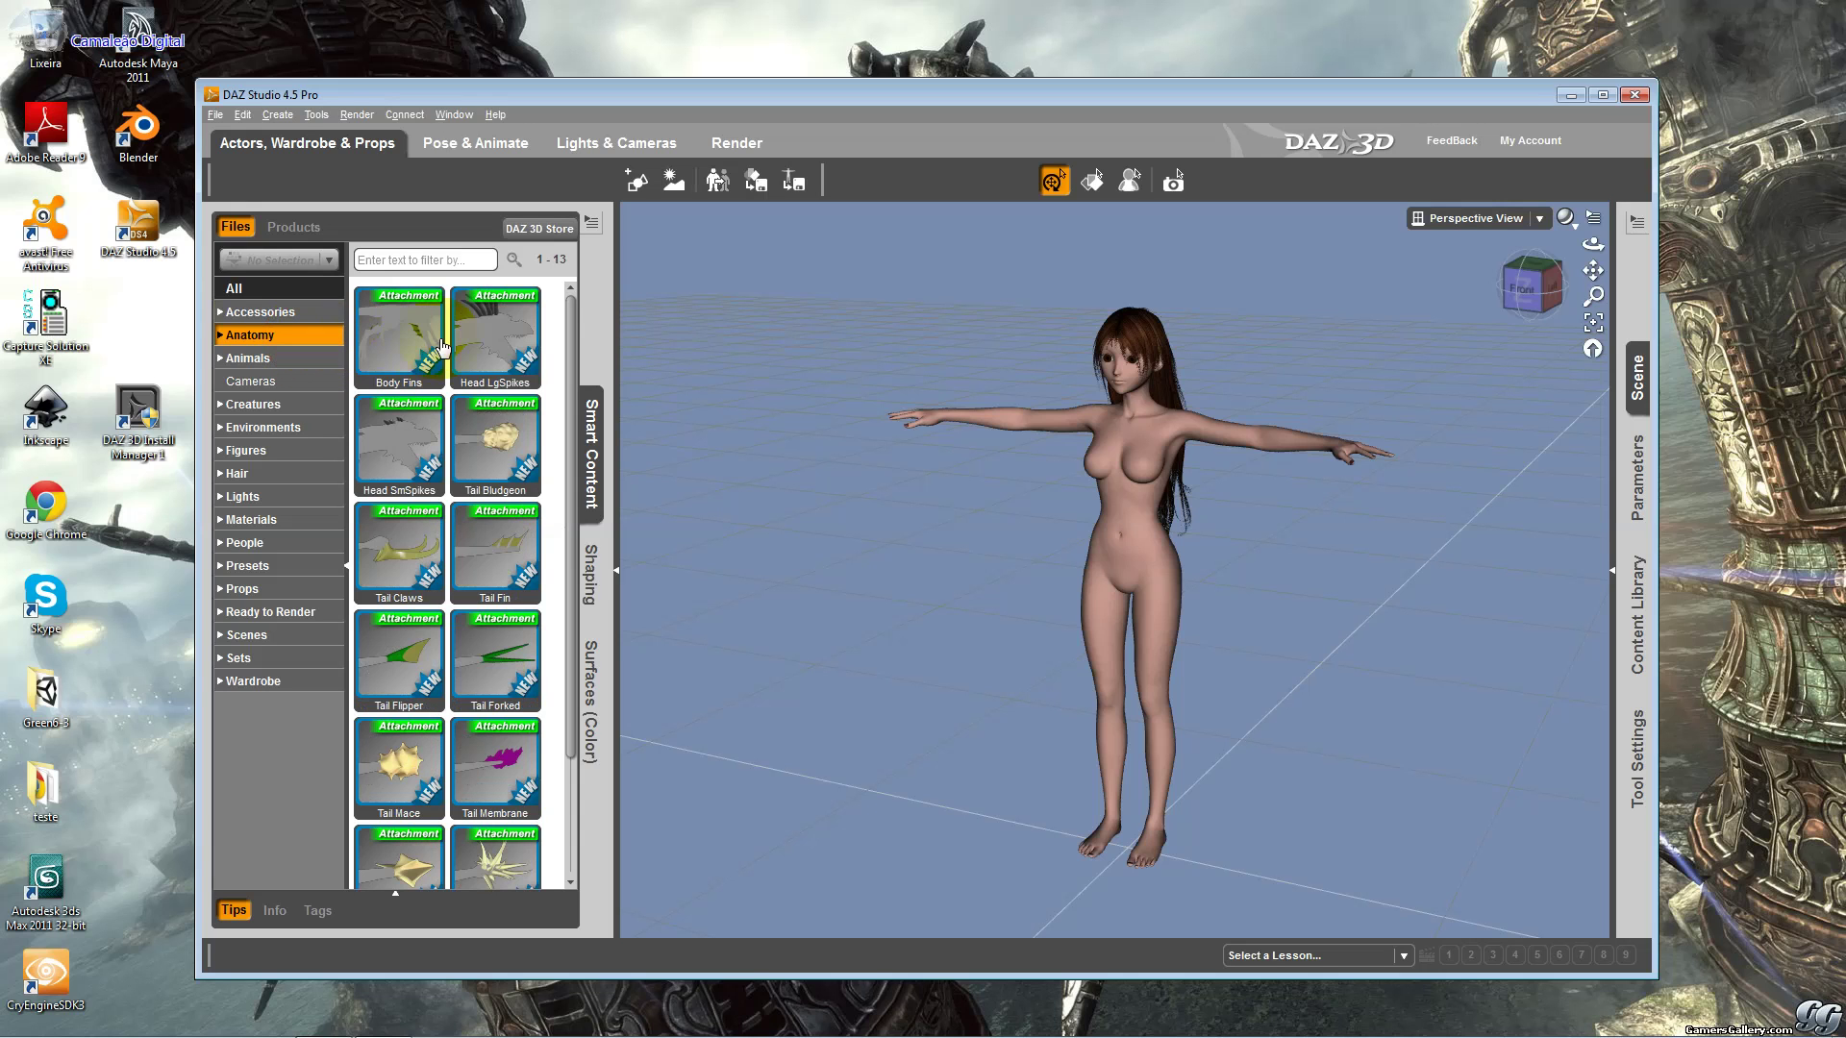
pyautogui.moveTo(573, 413); pyautogui.dragTo(571, 319)
pyautogui.click(289, 359)
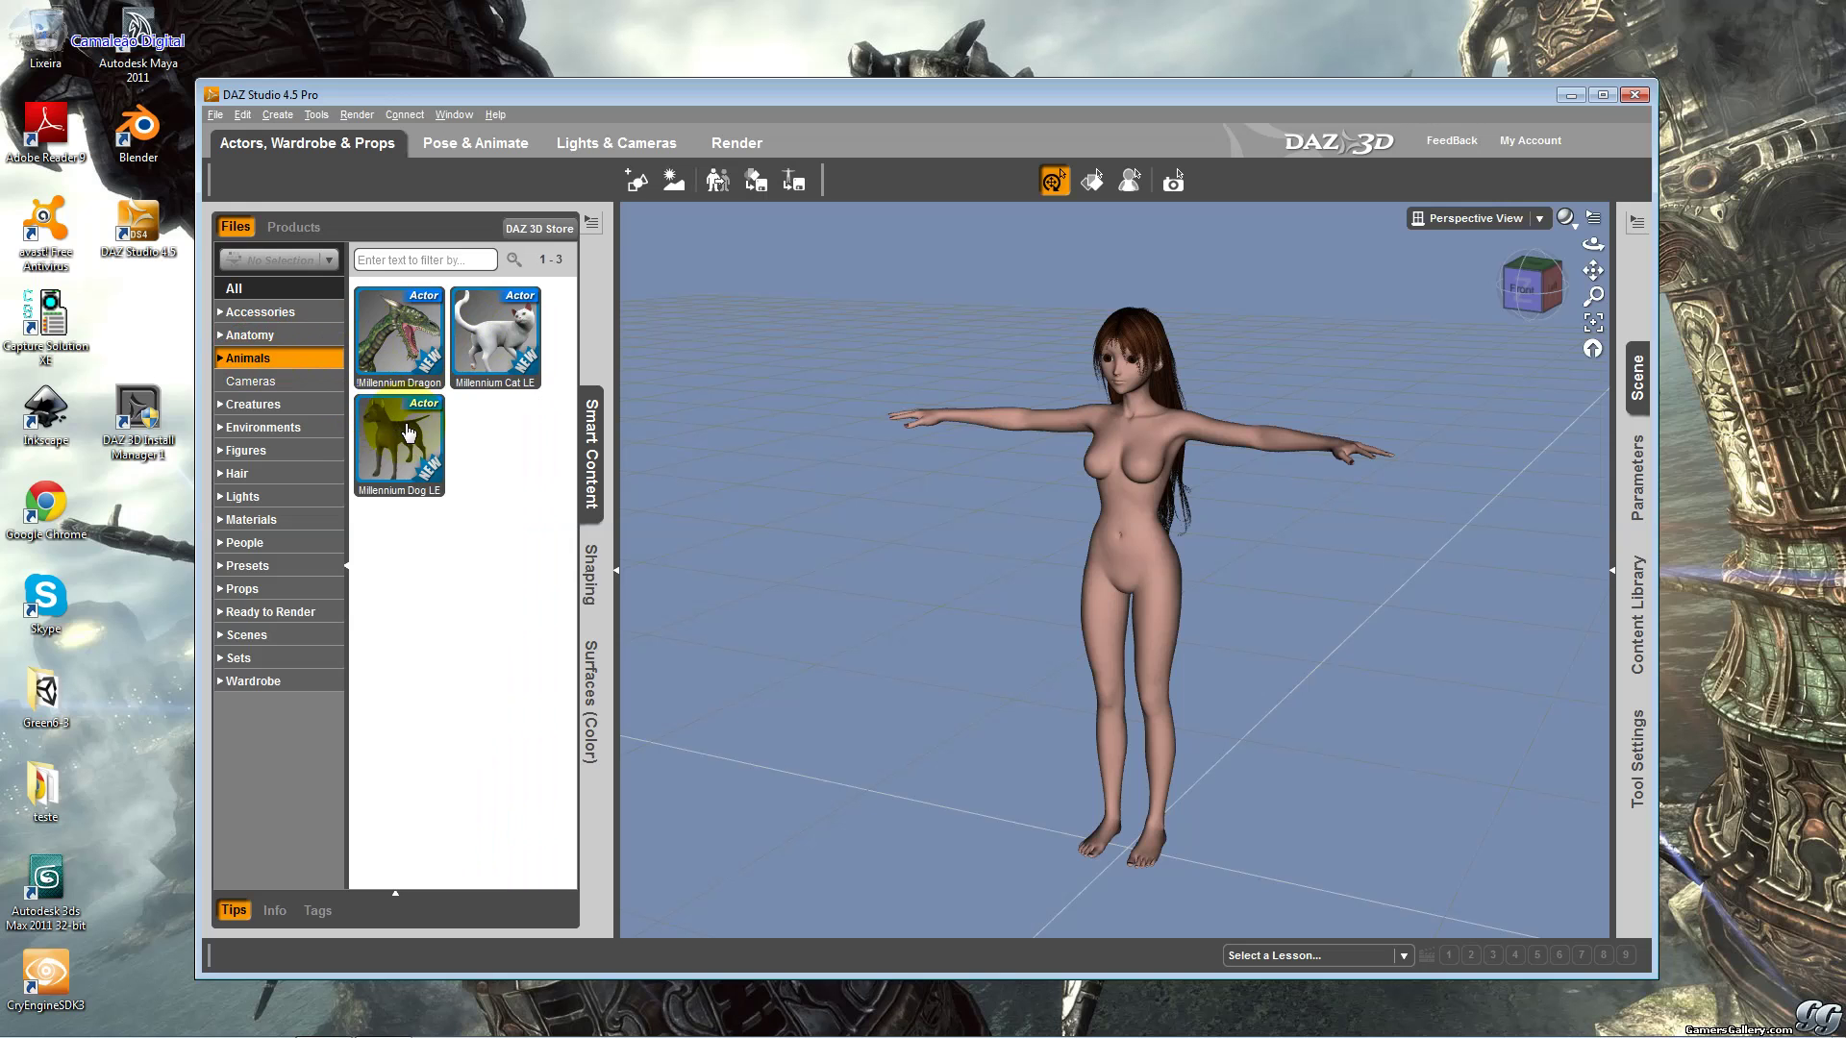
pyautogui.doubleClick(481, 365)
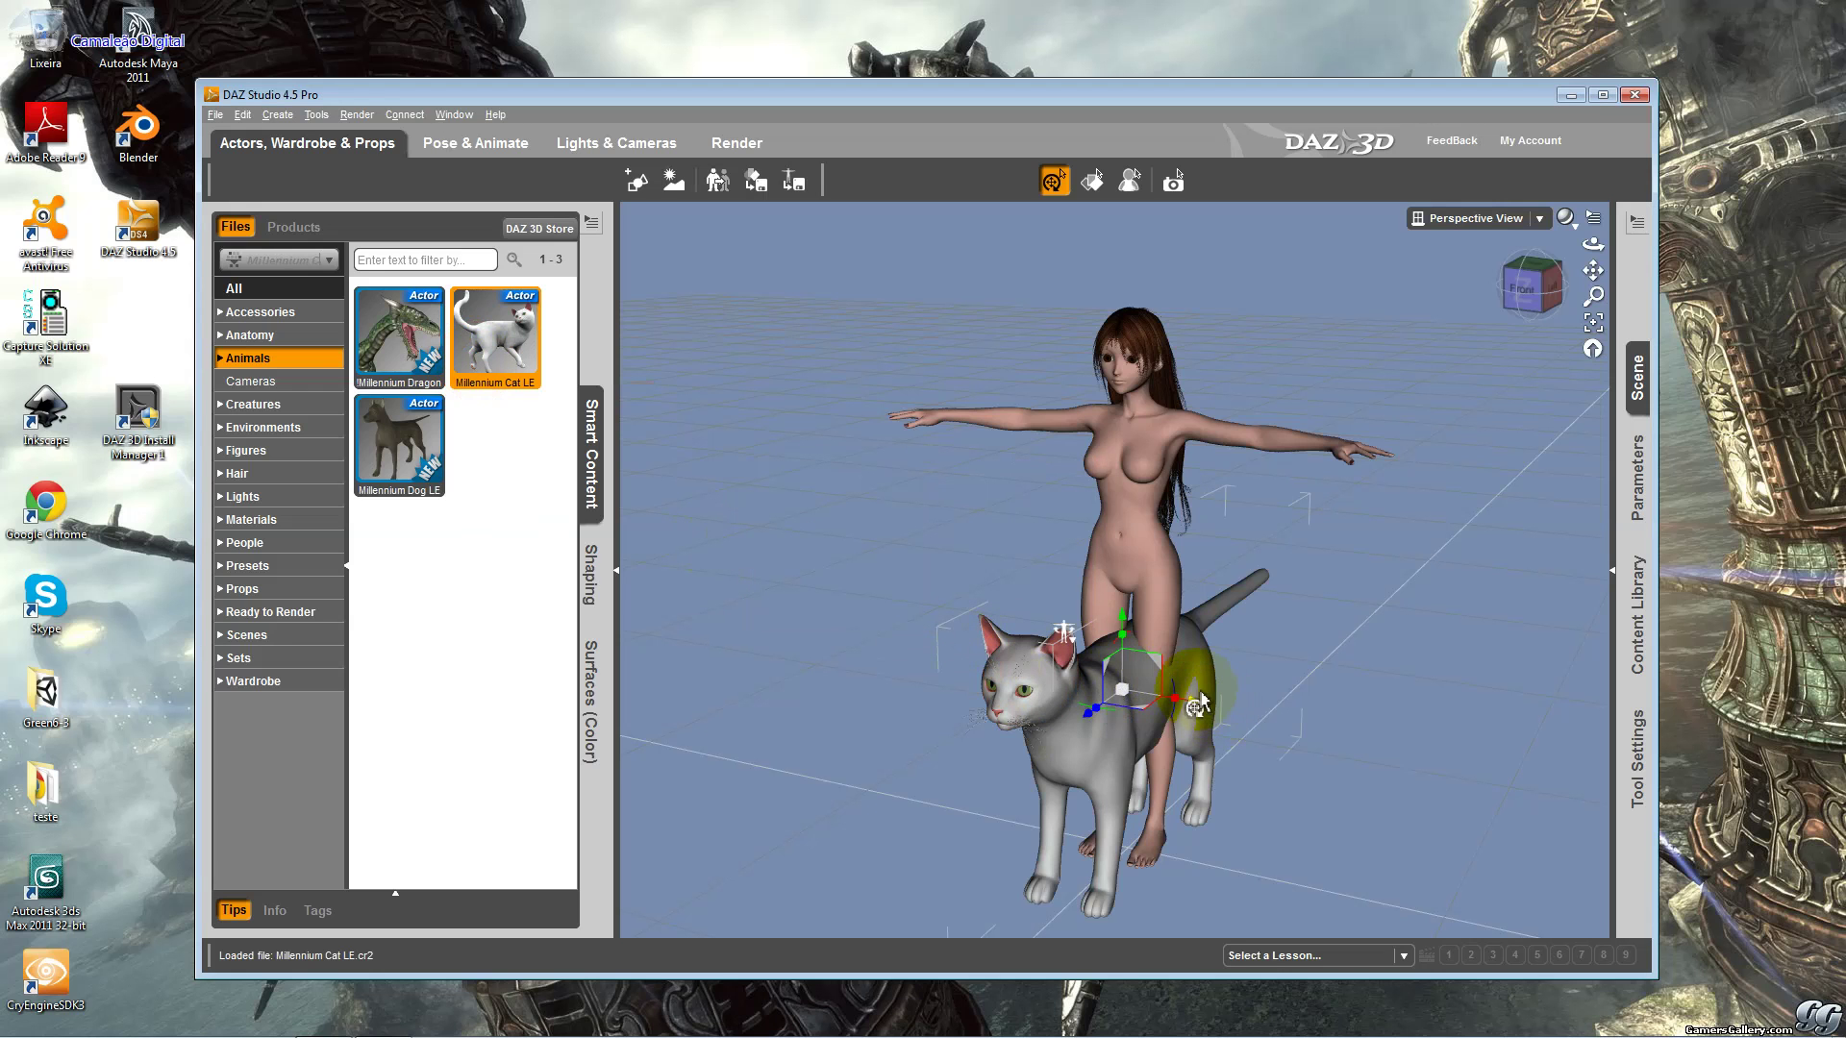
# Move the cat beside the figure, beneath its outstretched right arm, and scale it uniformly to about half its size.
pyautogui.moveTo(1196, 712); pyautogui.dragTo(969, 644)
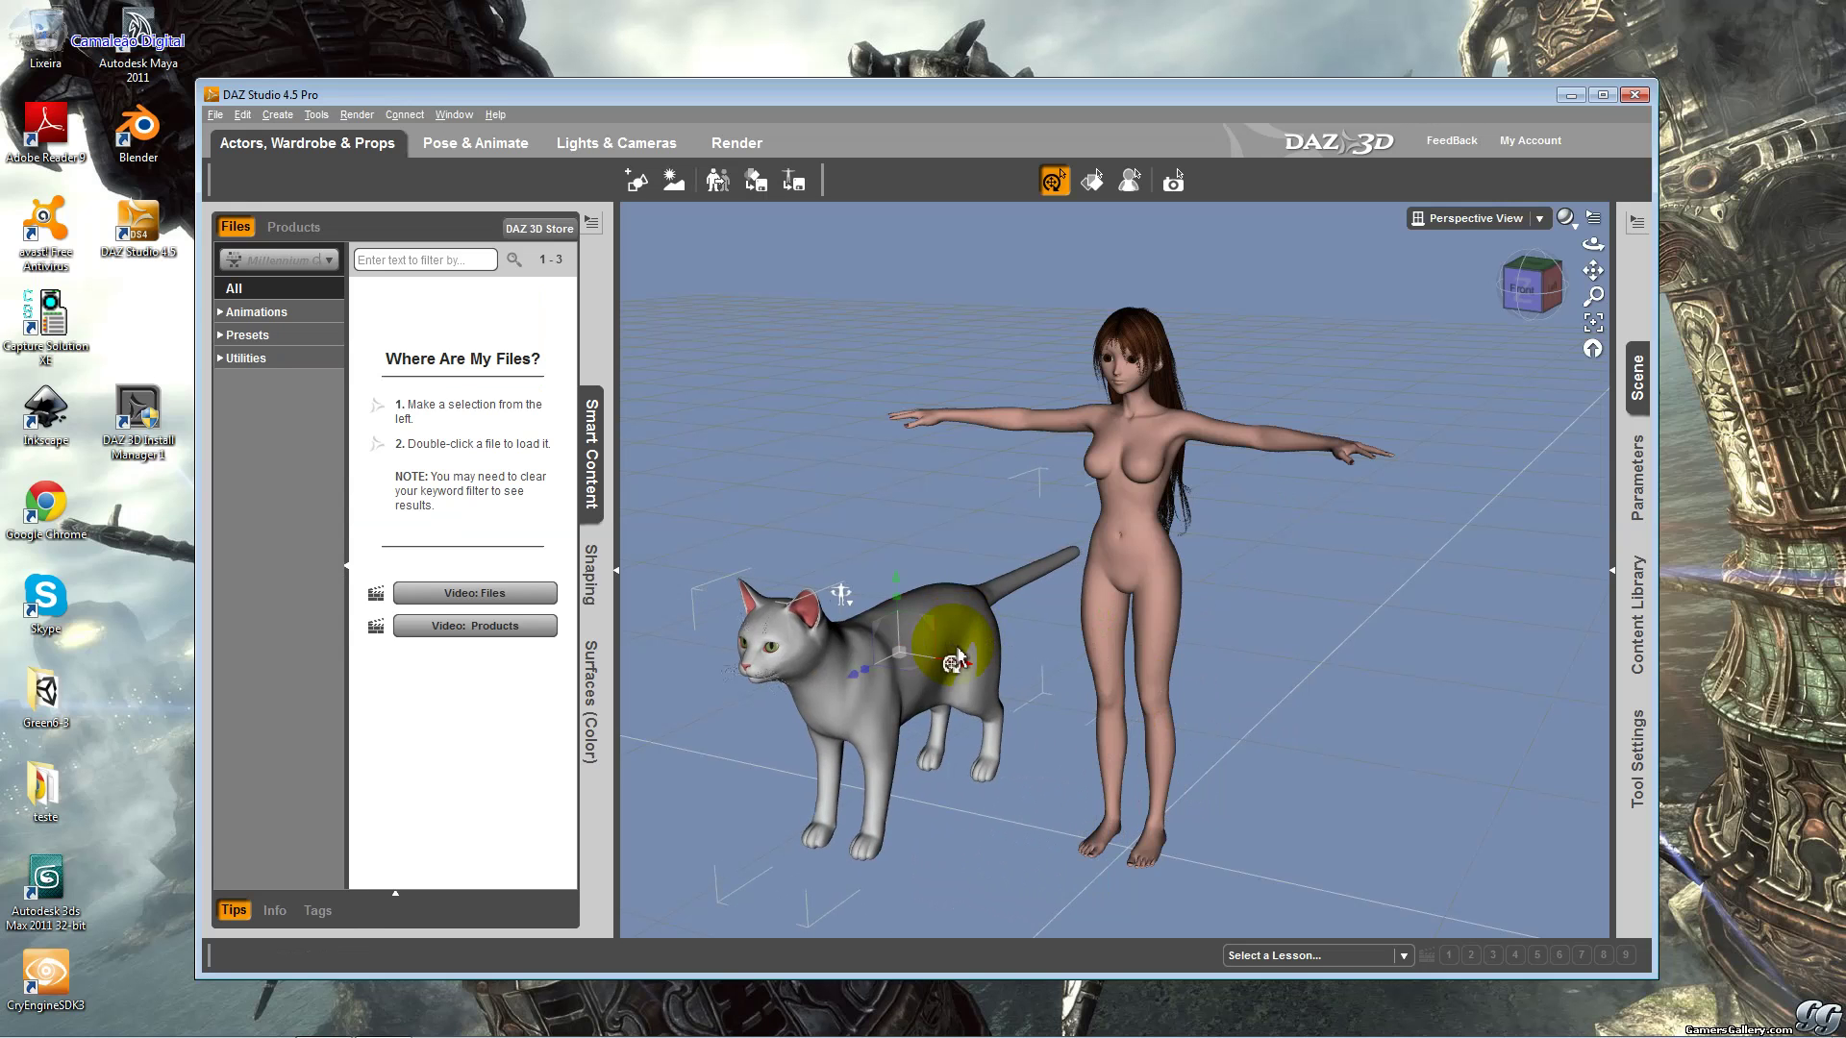
pyautogui.click(892, 657)
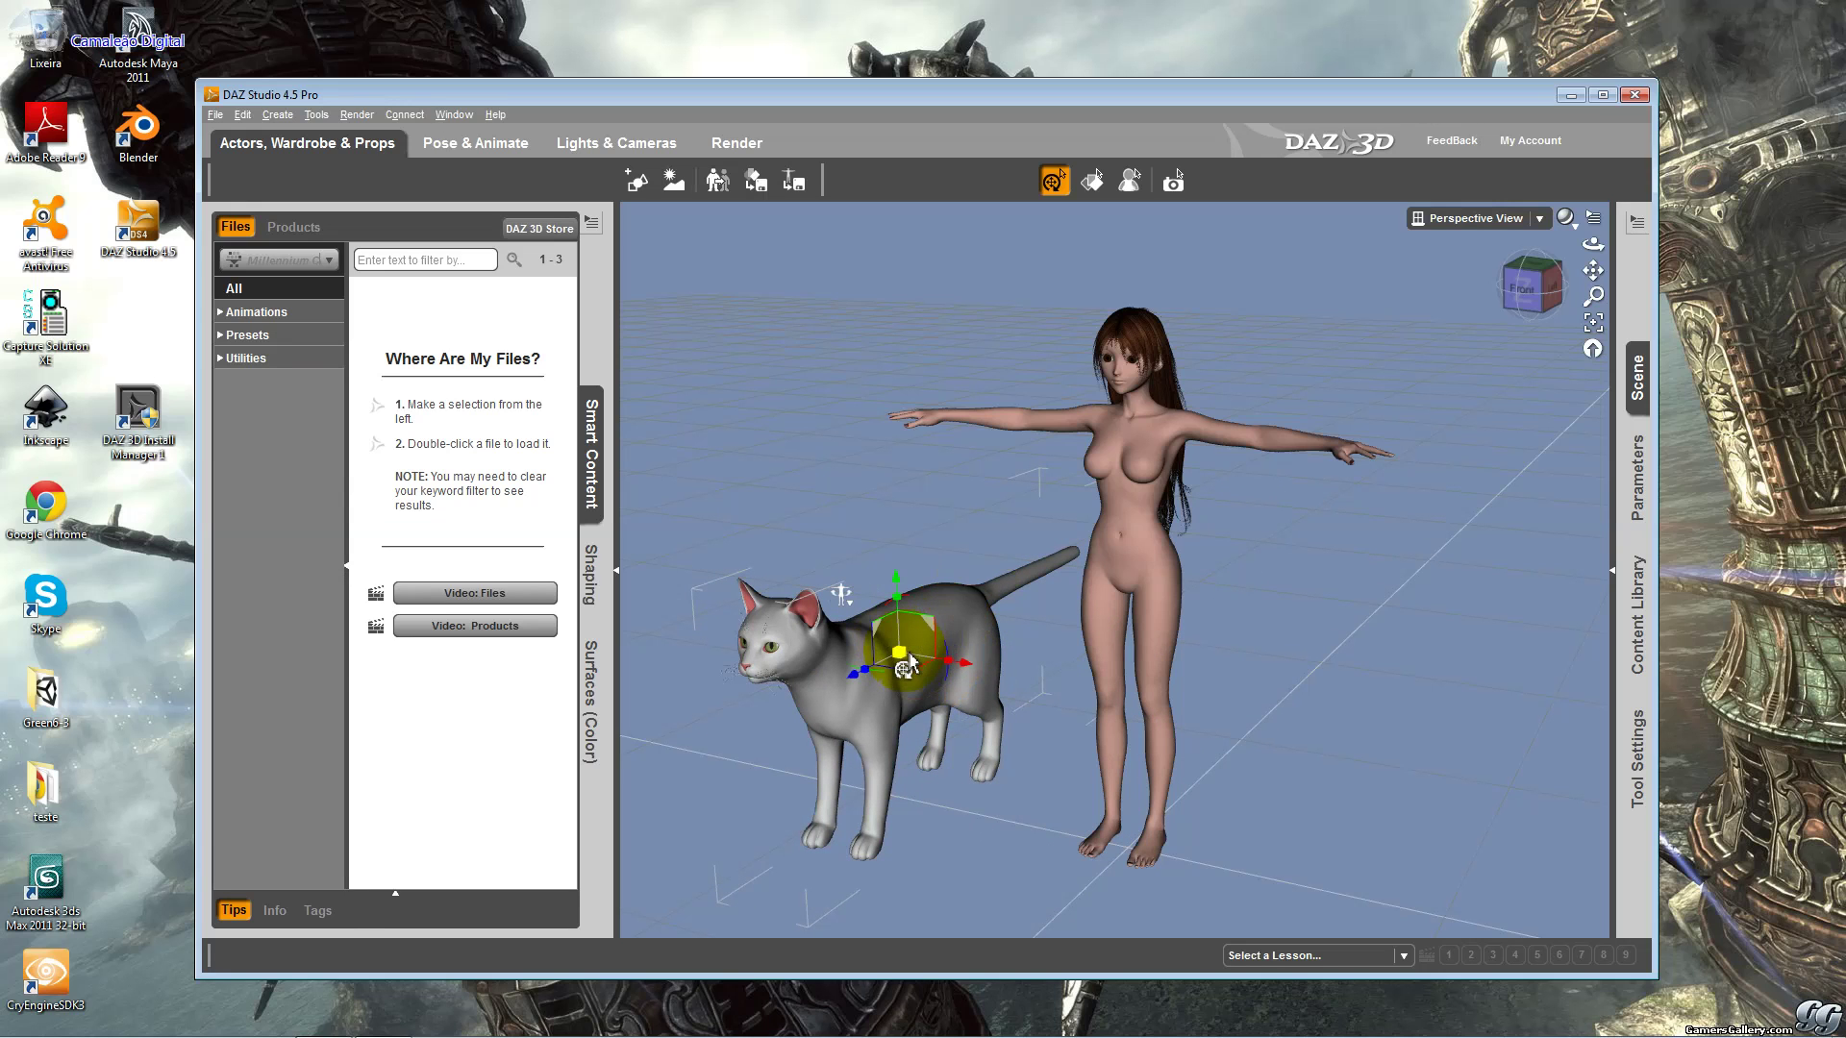
pyautogui.moveTo(904, 661); pyautogui.dragTo(858, 524)
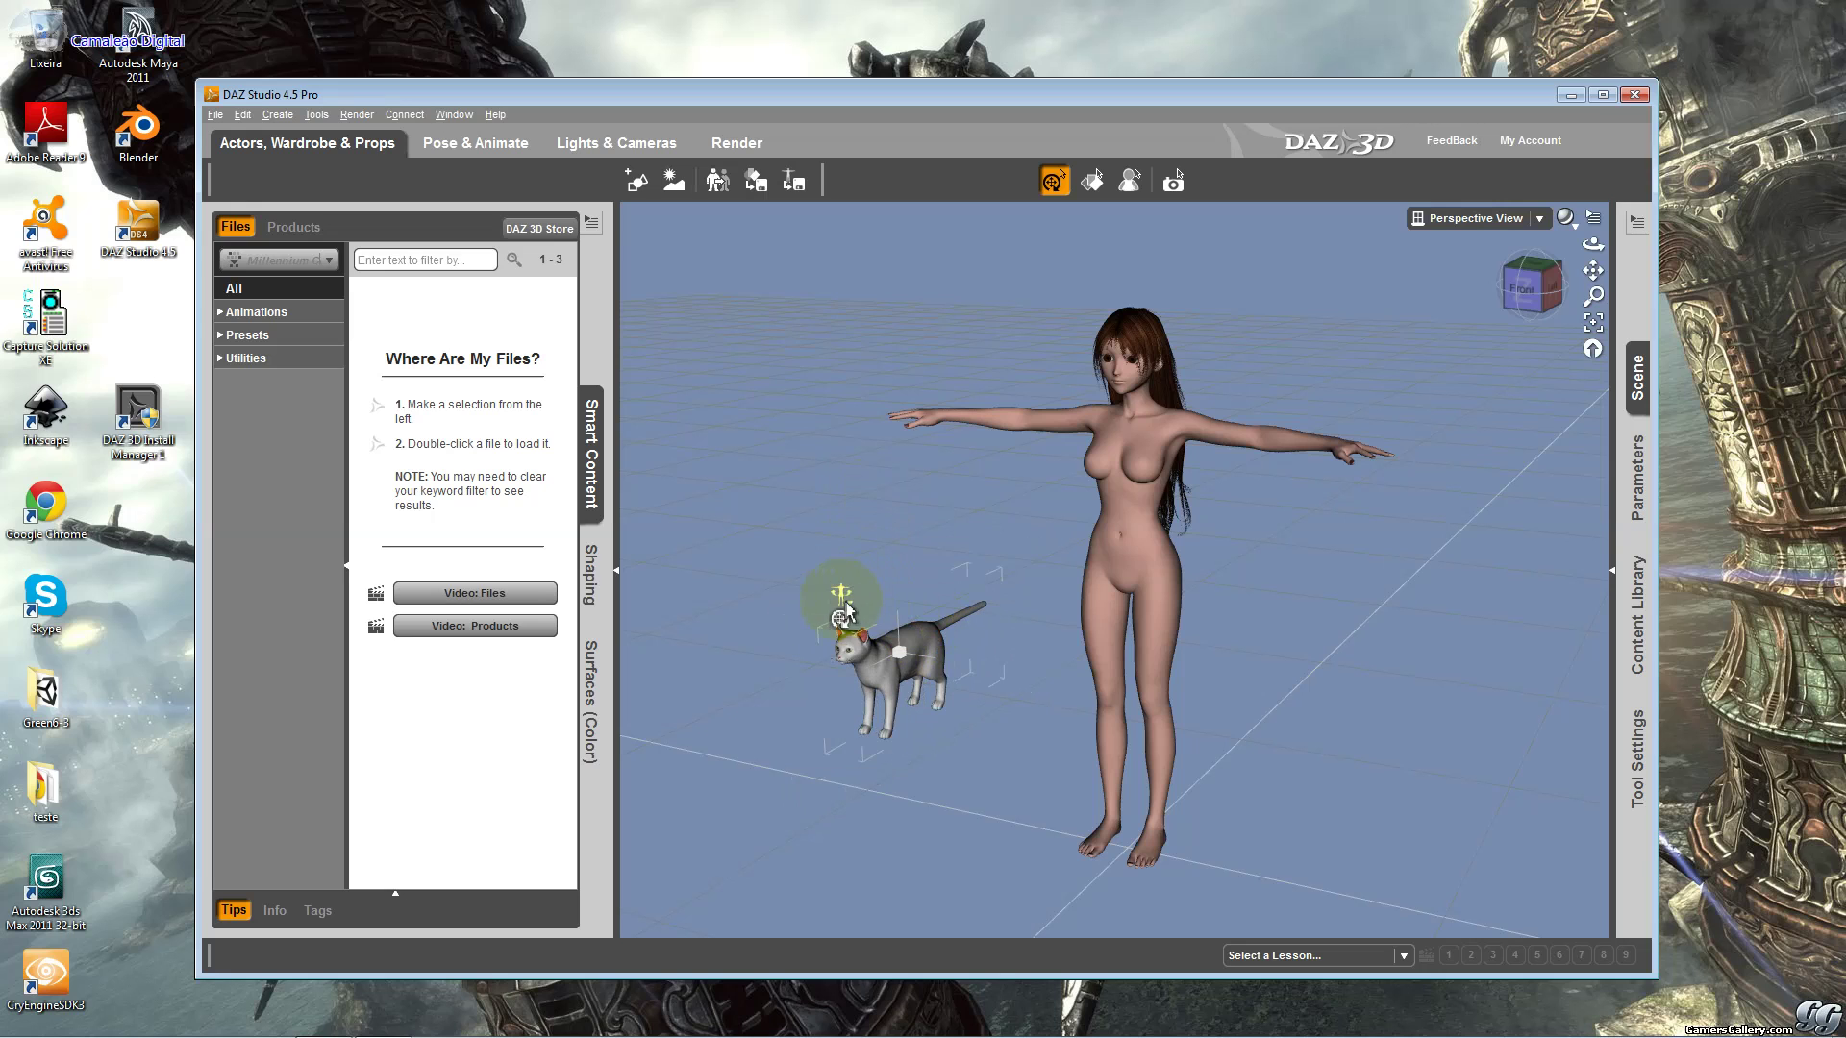
pyautogui.click(865, 625)
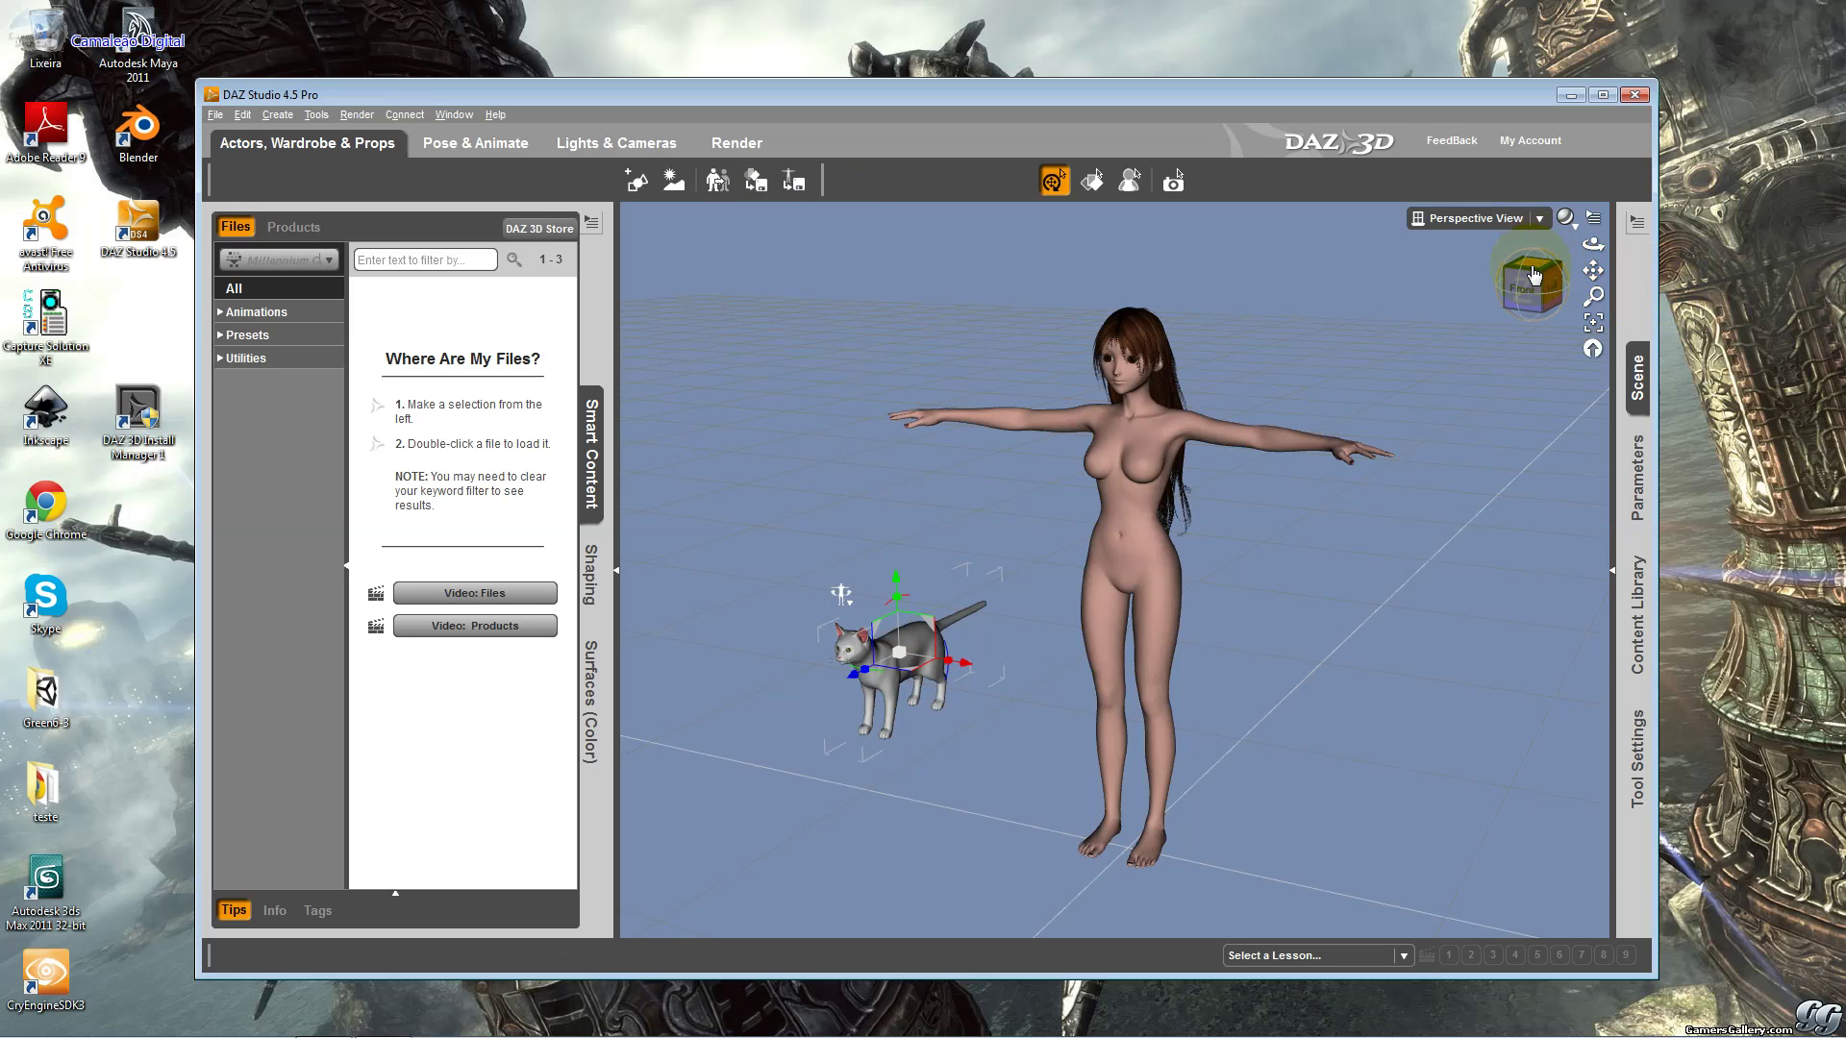
# Examine the figure and cat from above in the perspective and top views, and return to an angled perspective view.
pyautogui.click(1567, 423)
pyautogui.click(1534, 276)
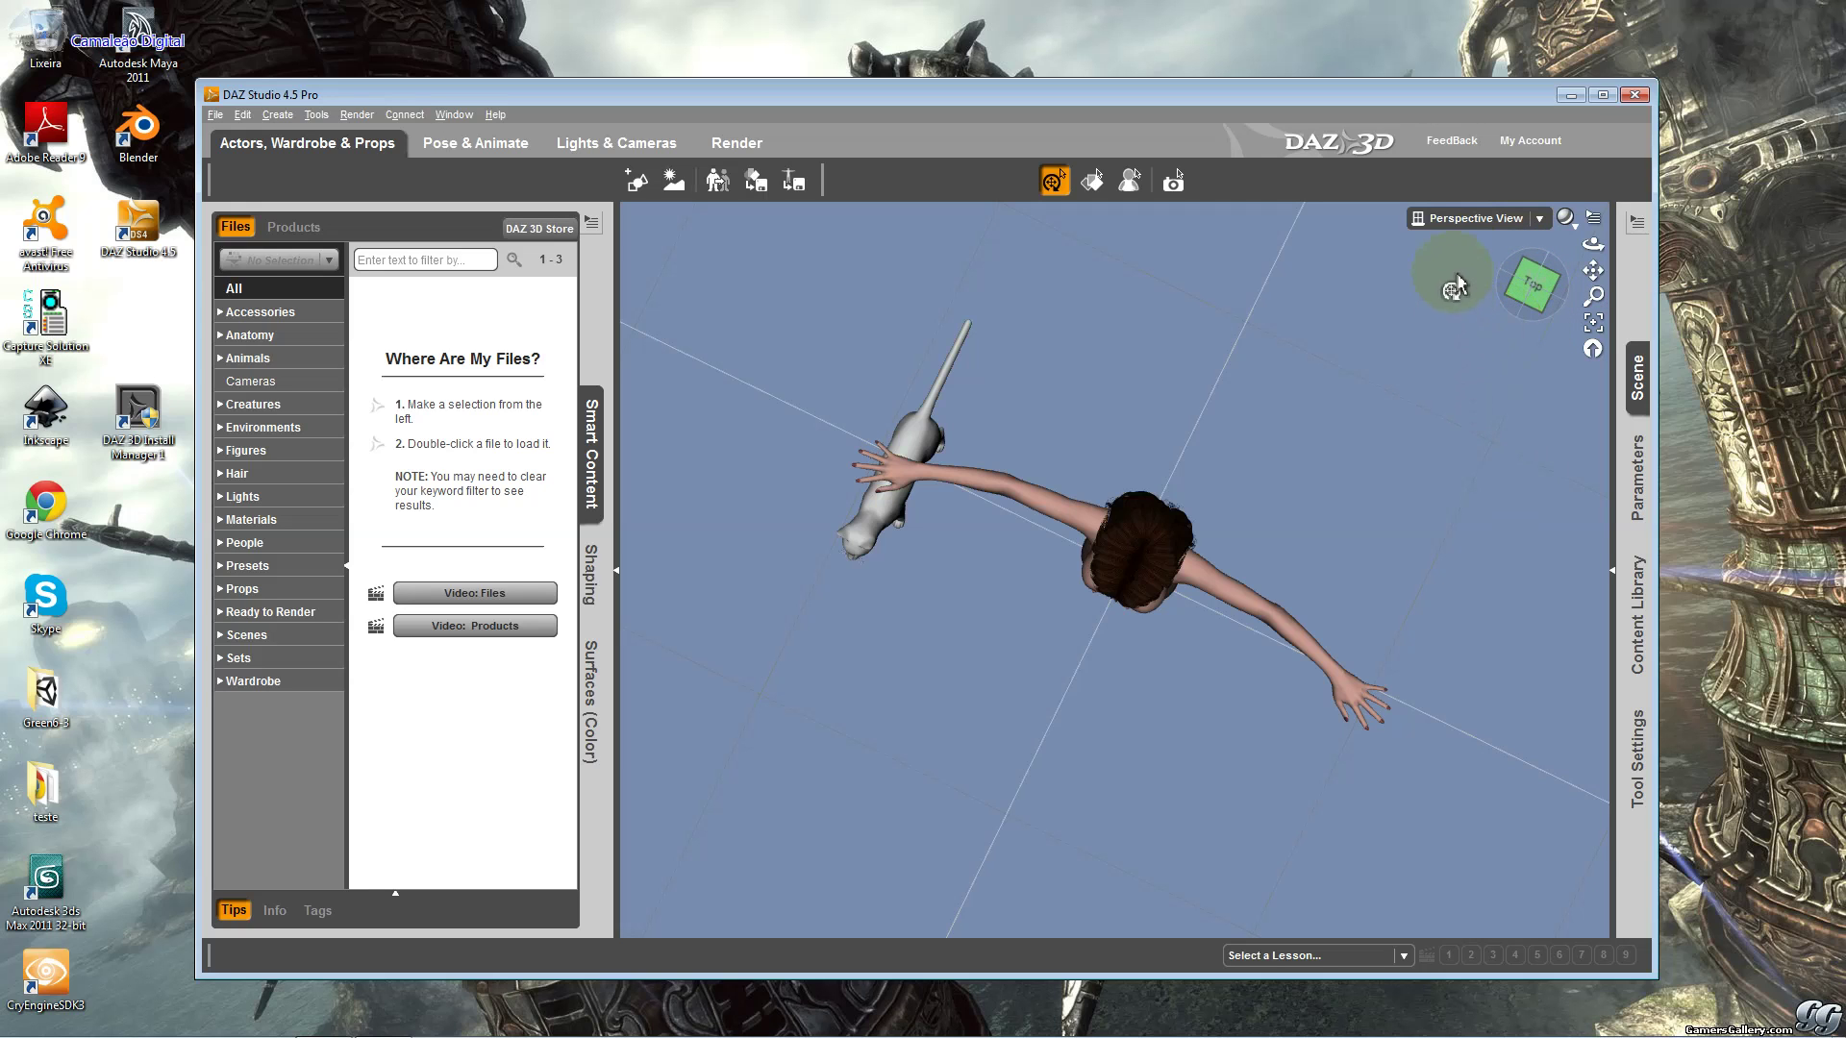
pyautogui.moveTo(721, 424)
pyautogui.mouseDown()
pyautogui.moveTo(701, 447)
pyautogui.moveTo(698, 429)
pyautogui.moveTo(723, 433)
pyautogui.mouseUp()
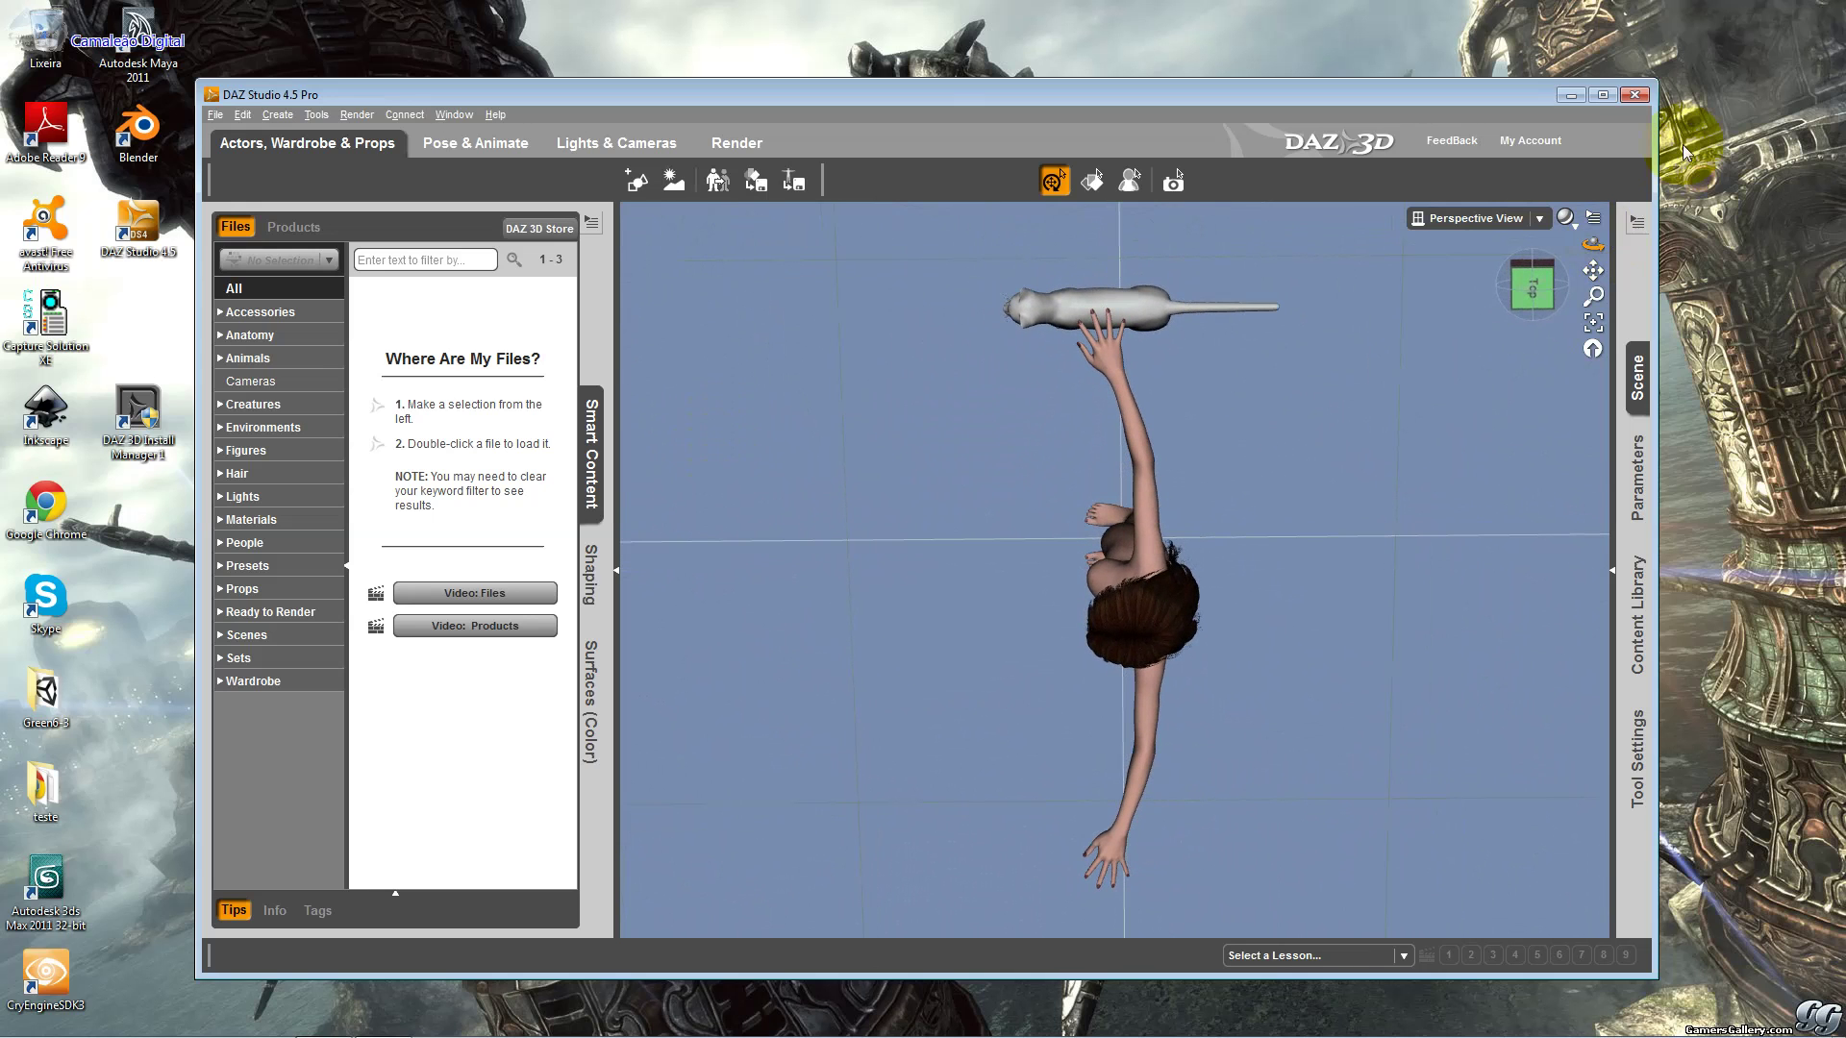
pyautogui.click(1535, 220)
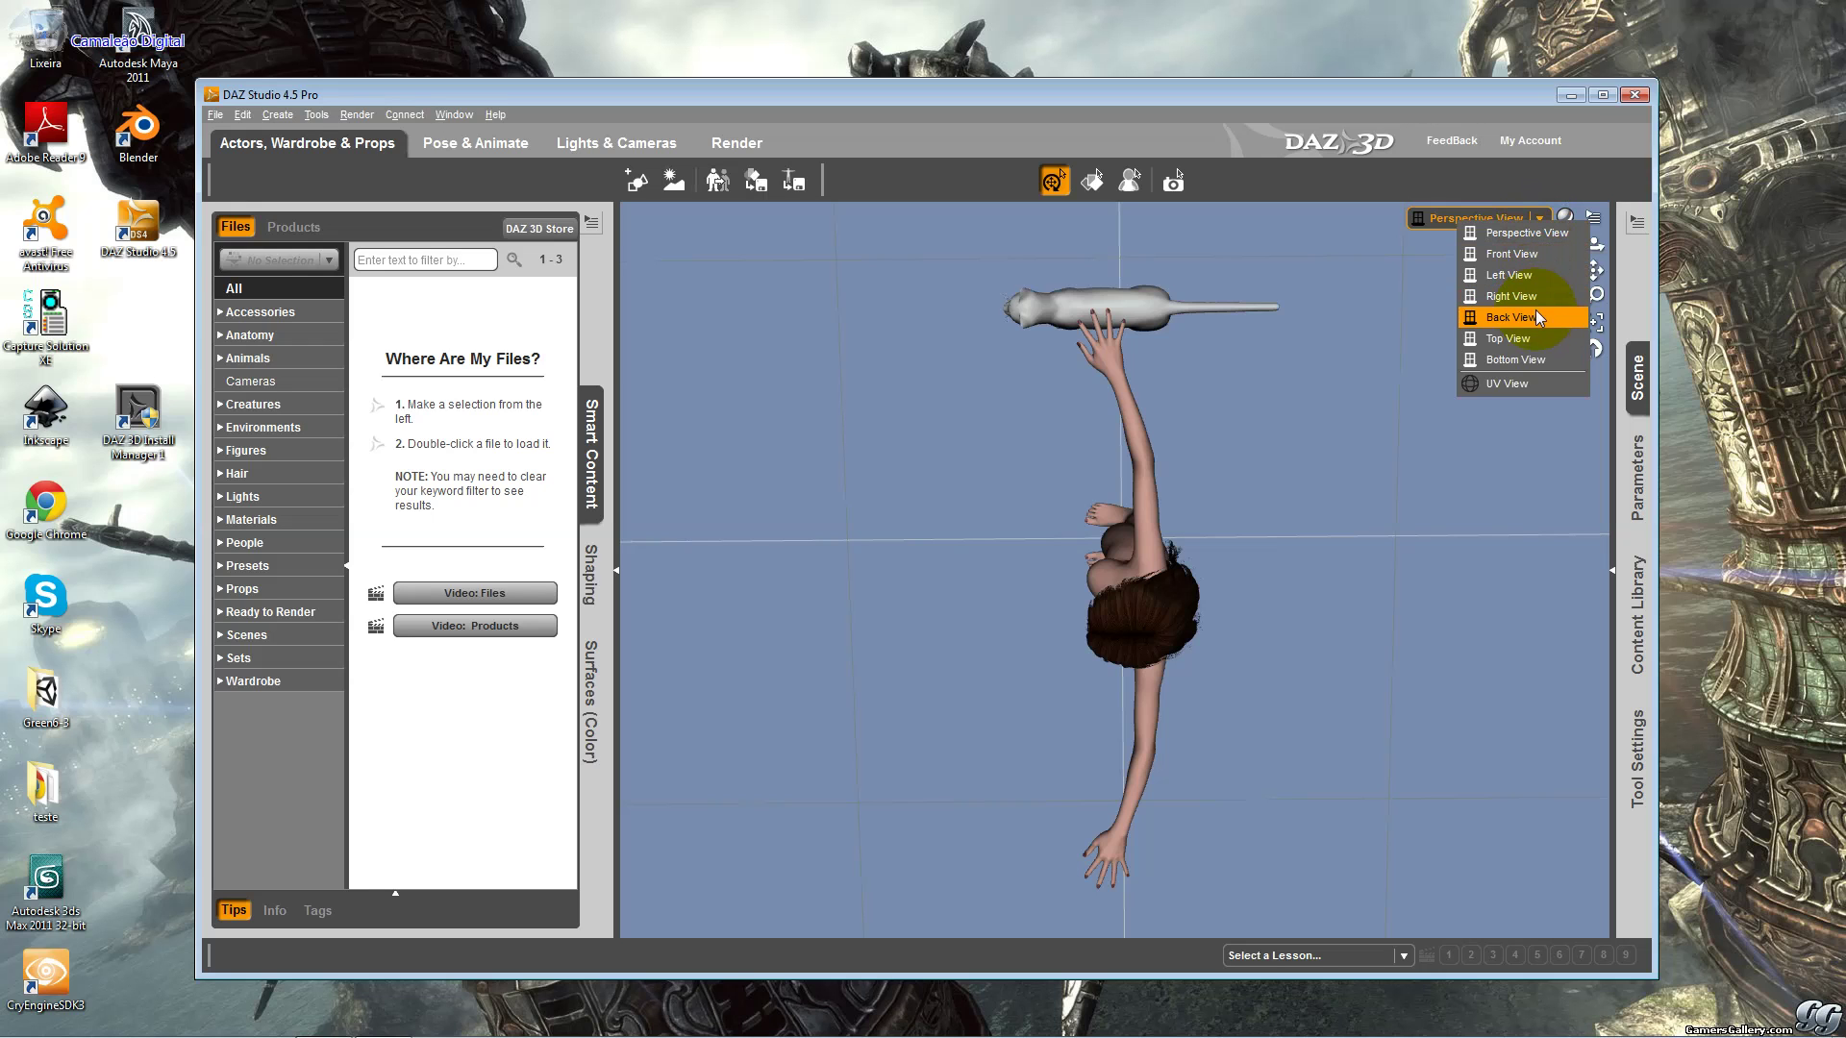
pyautogui.click(1536, 337)
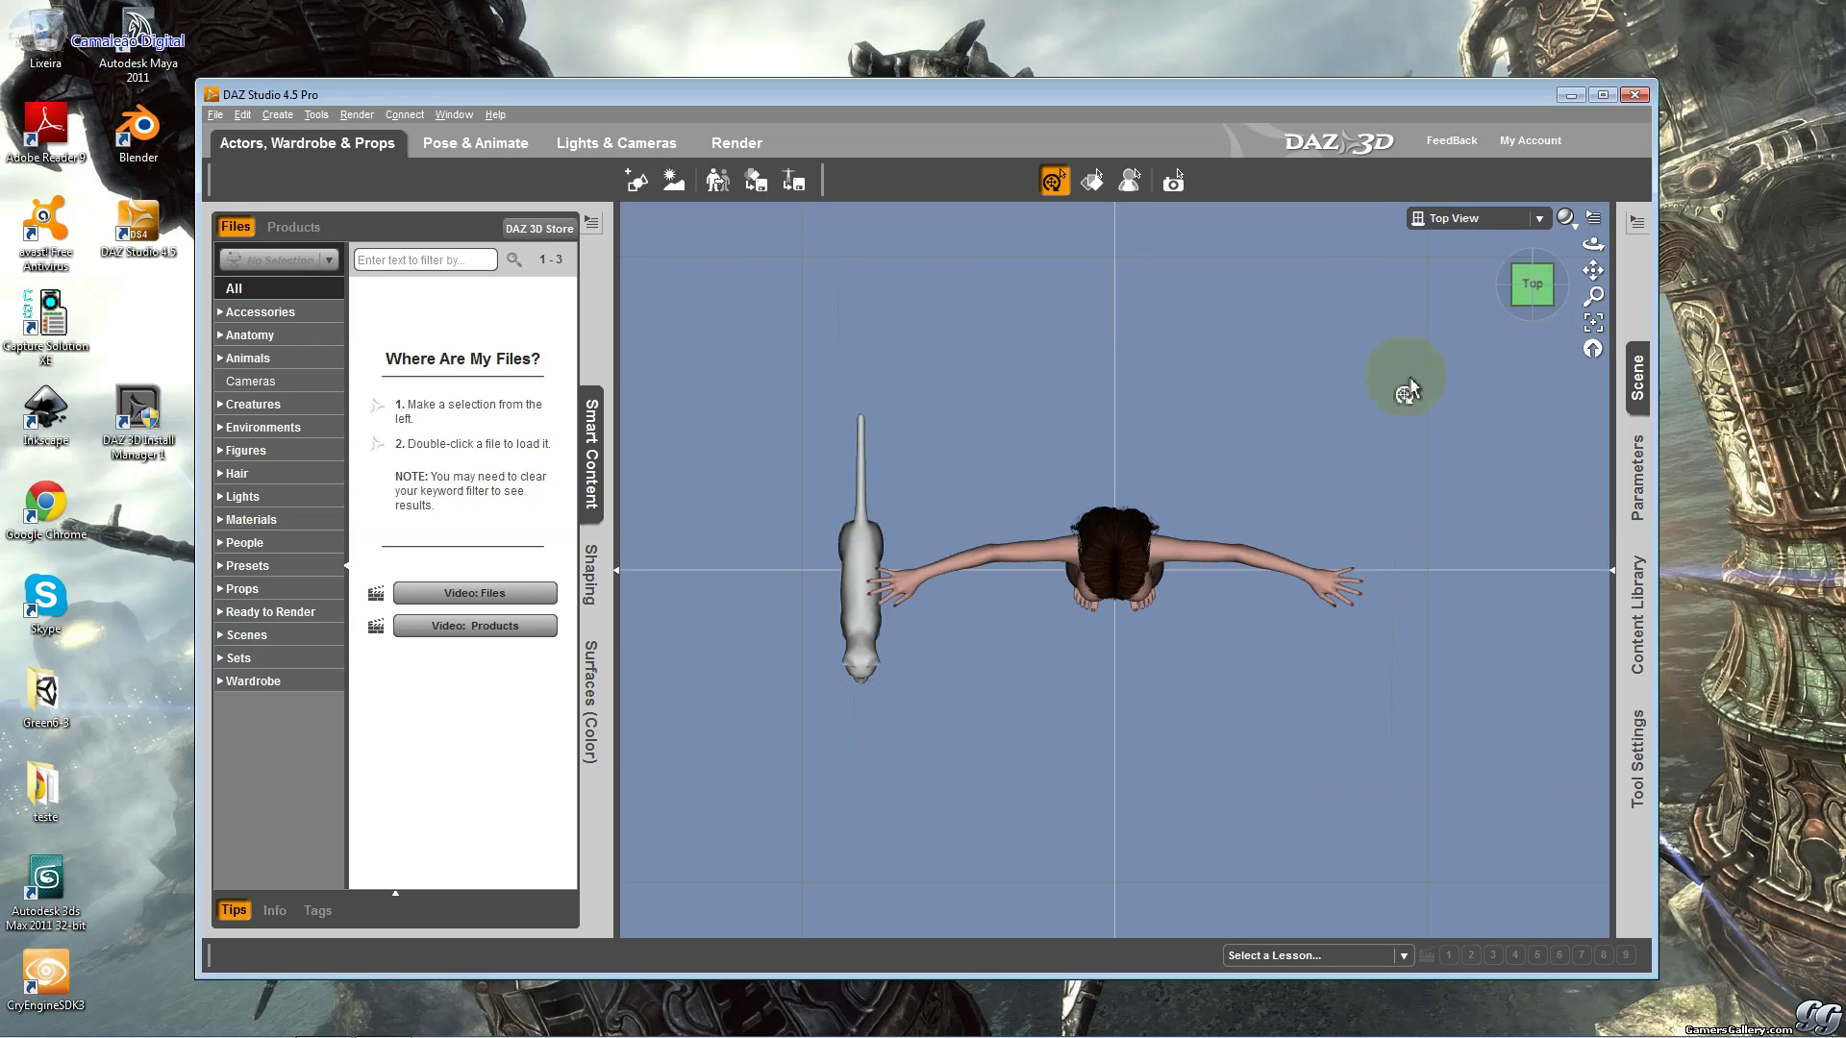
pyautogui.click(1541, 219)
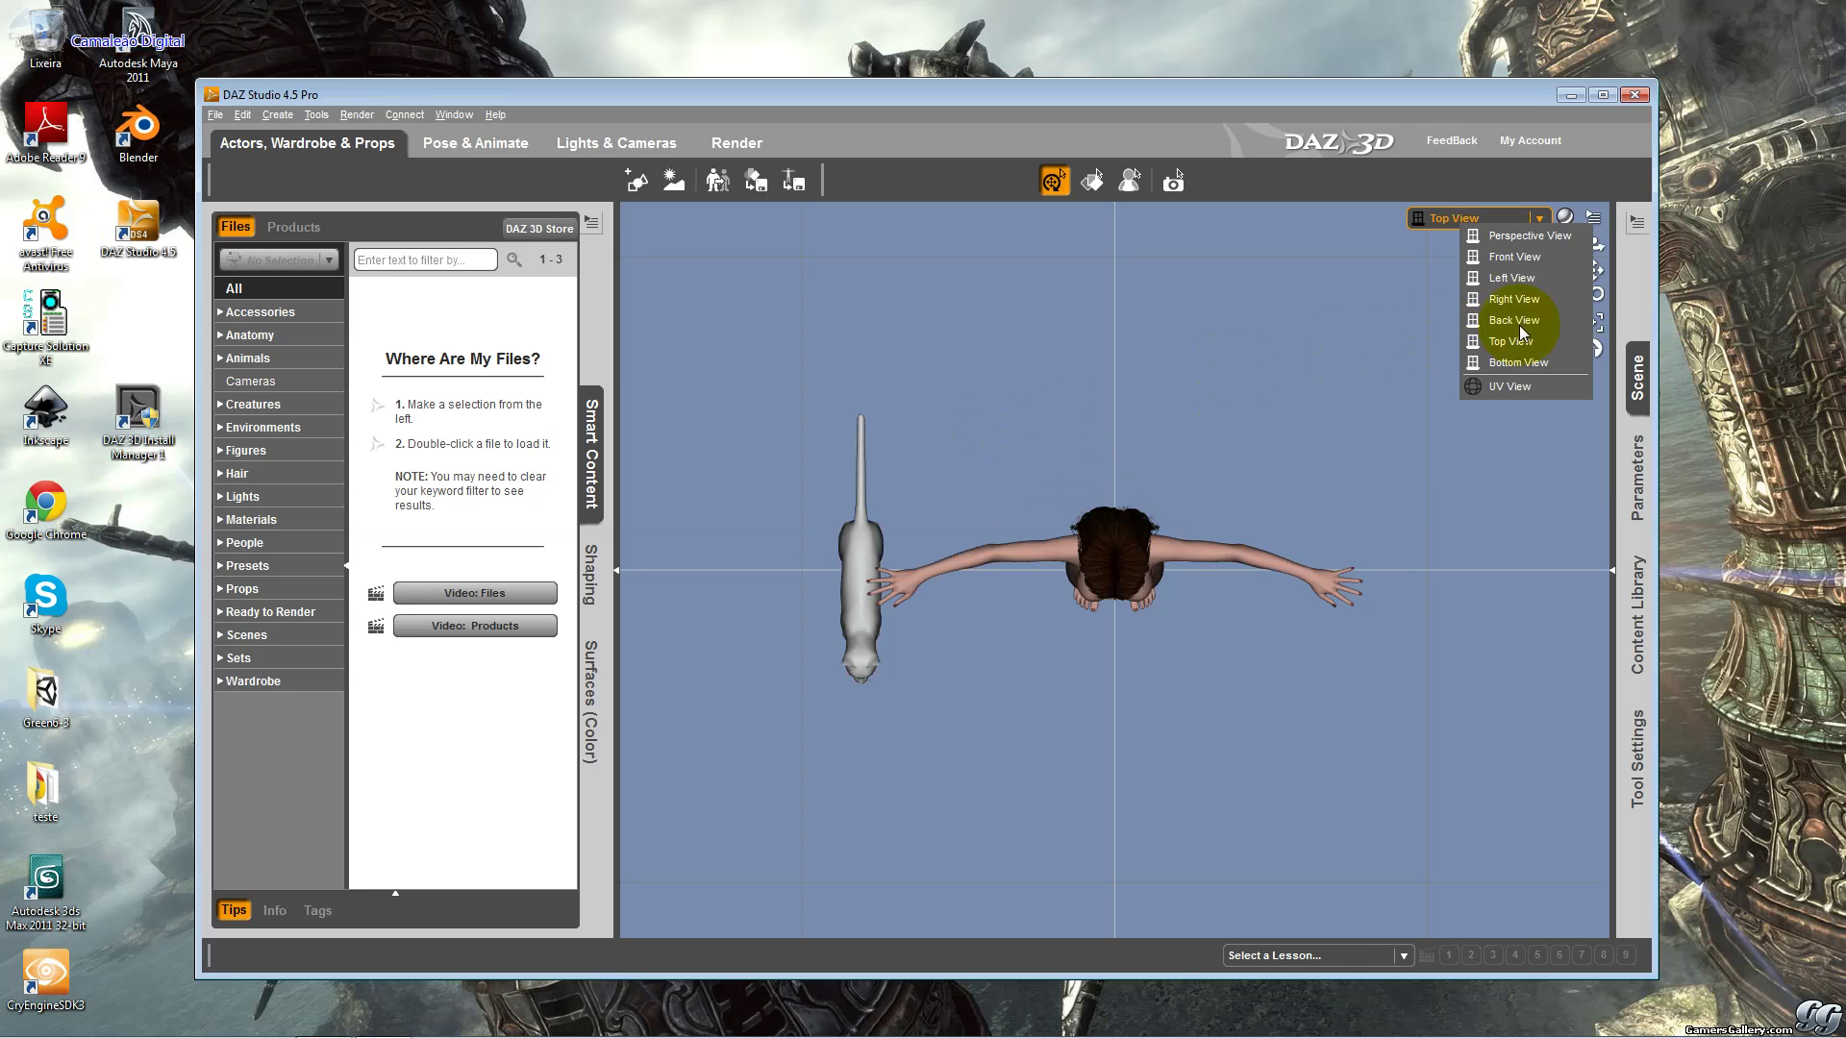
pyautogui.click(1505, 236)
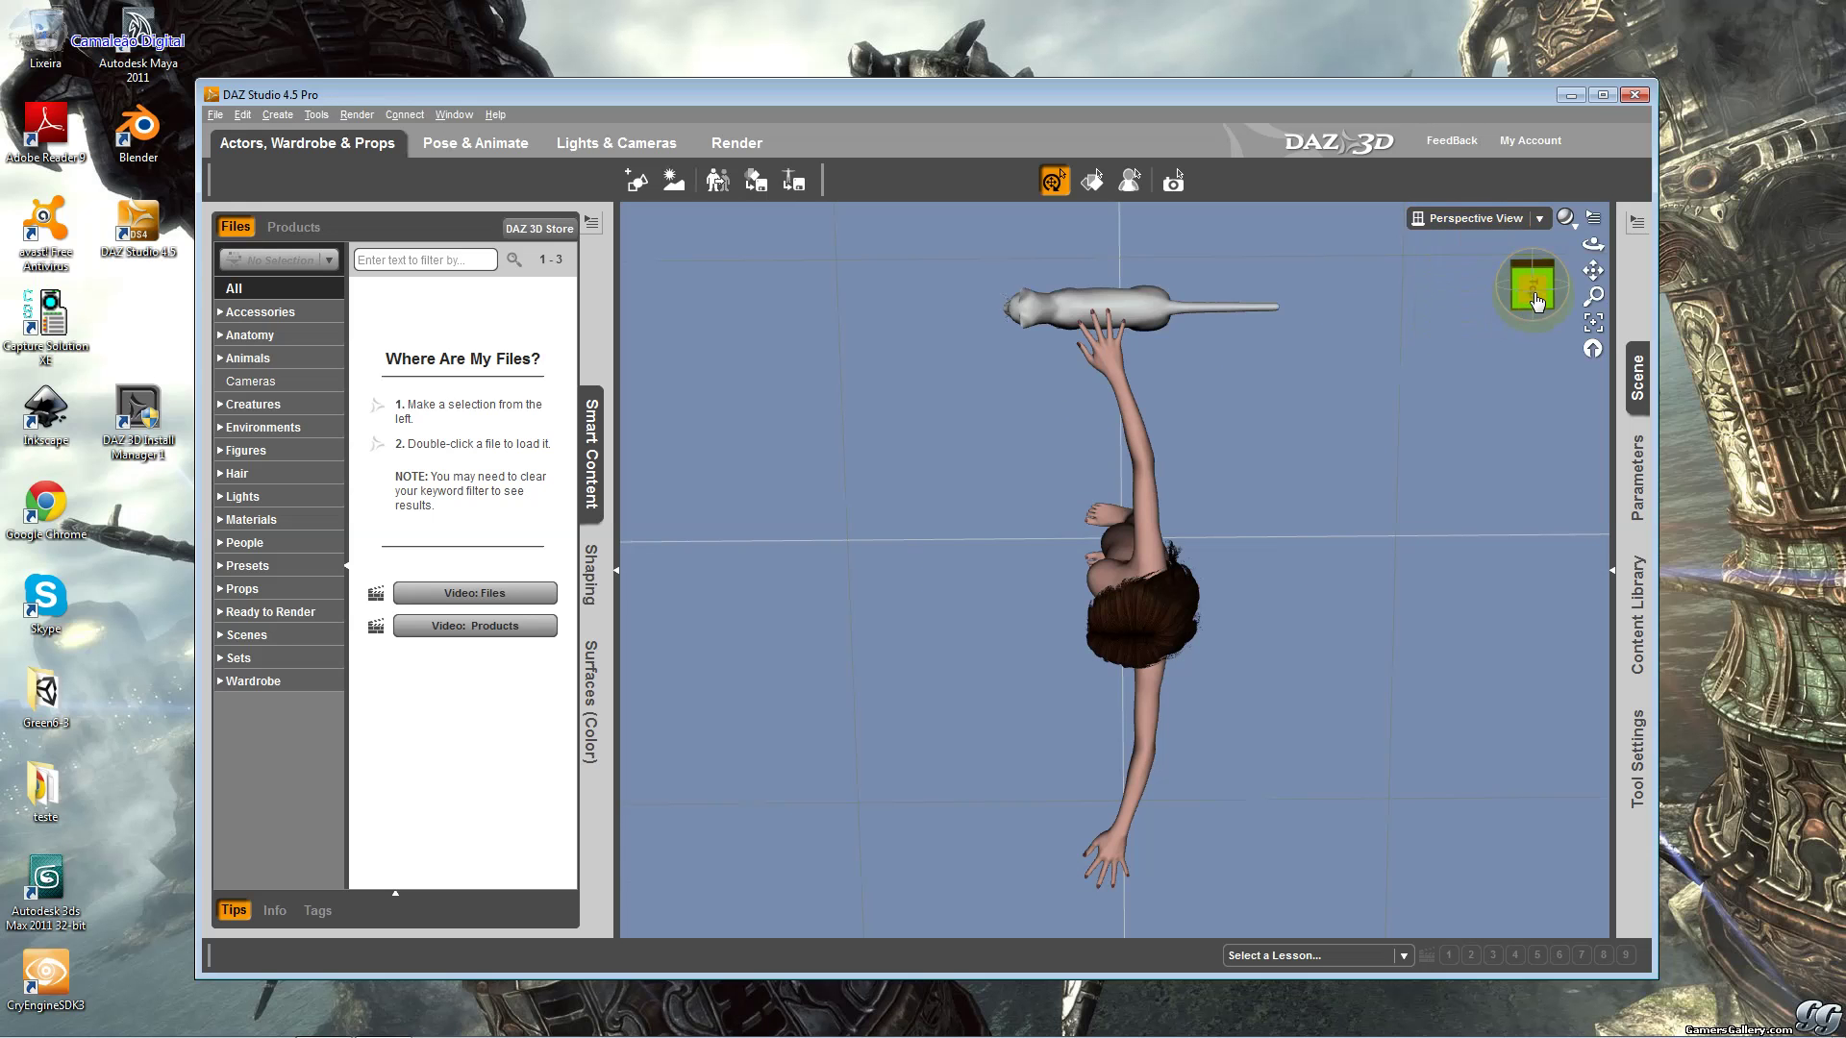
pyautogui.moveTo(1532, 301); pyautogui.dragTo(723, 432)
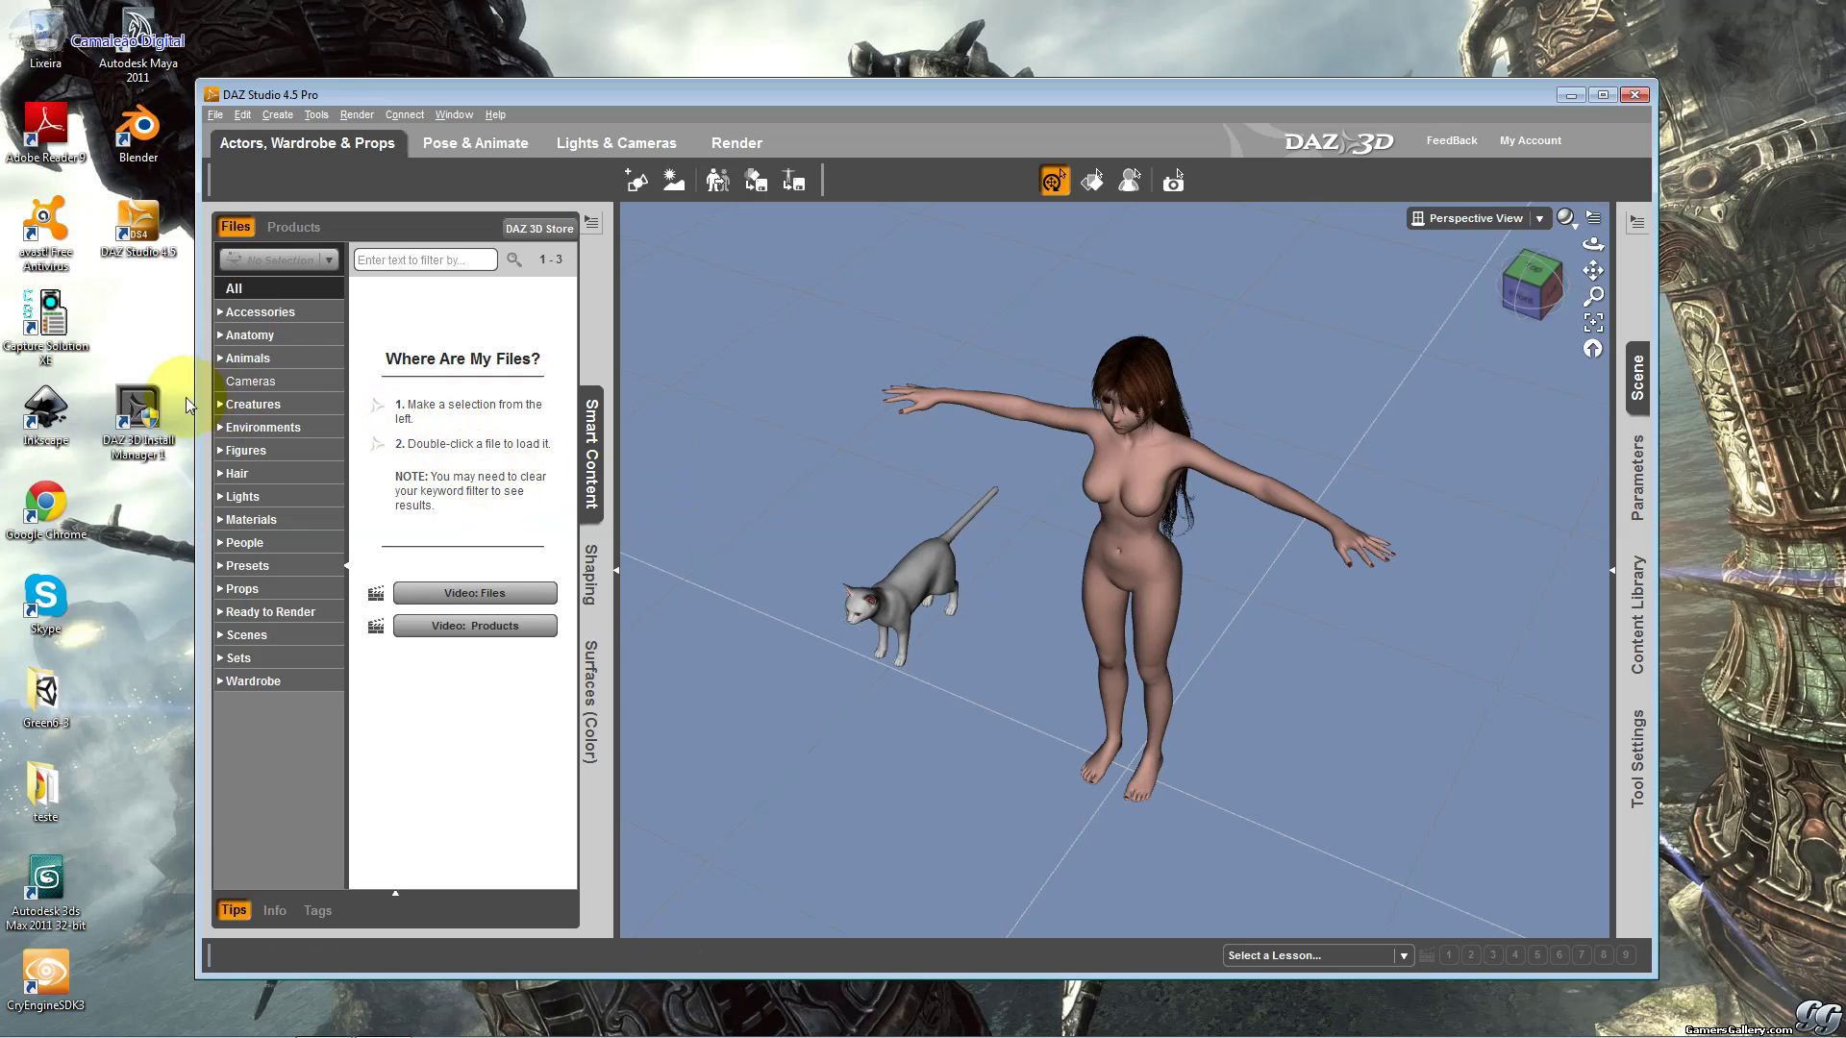
# Browse the Anatomy attachments in the content library, including the Fantasy-SciFi Millennium Dragon subcategory.
pyautogui.click(274, 333)
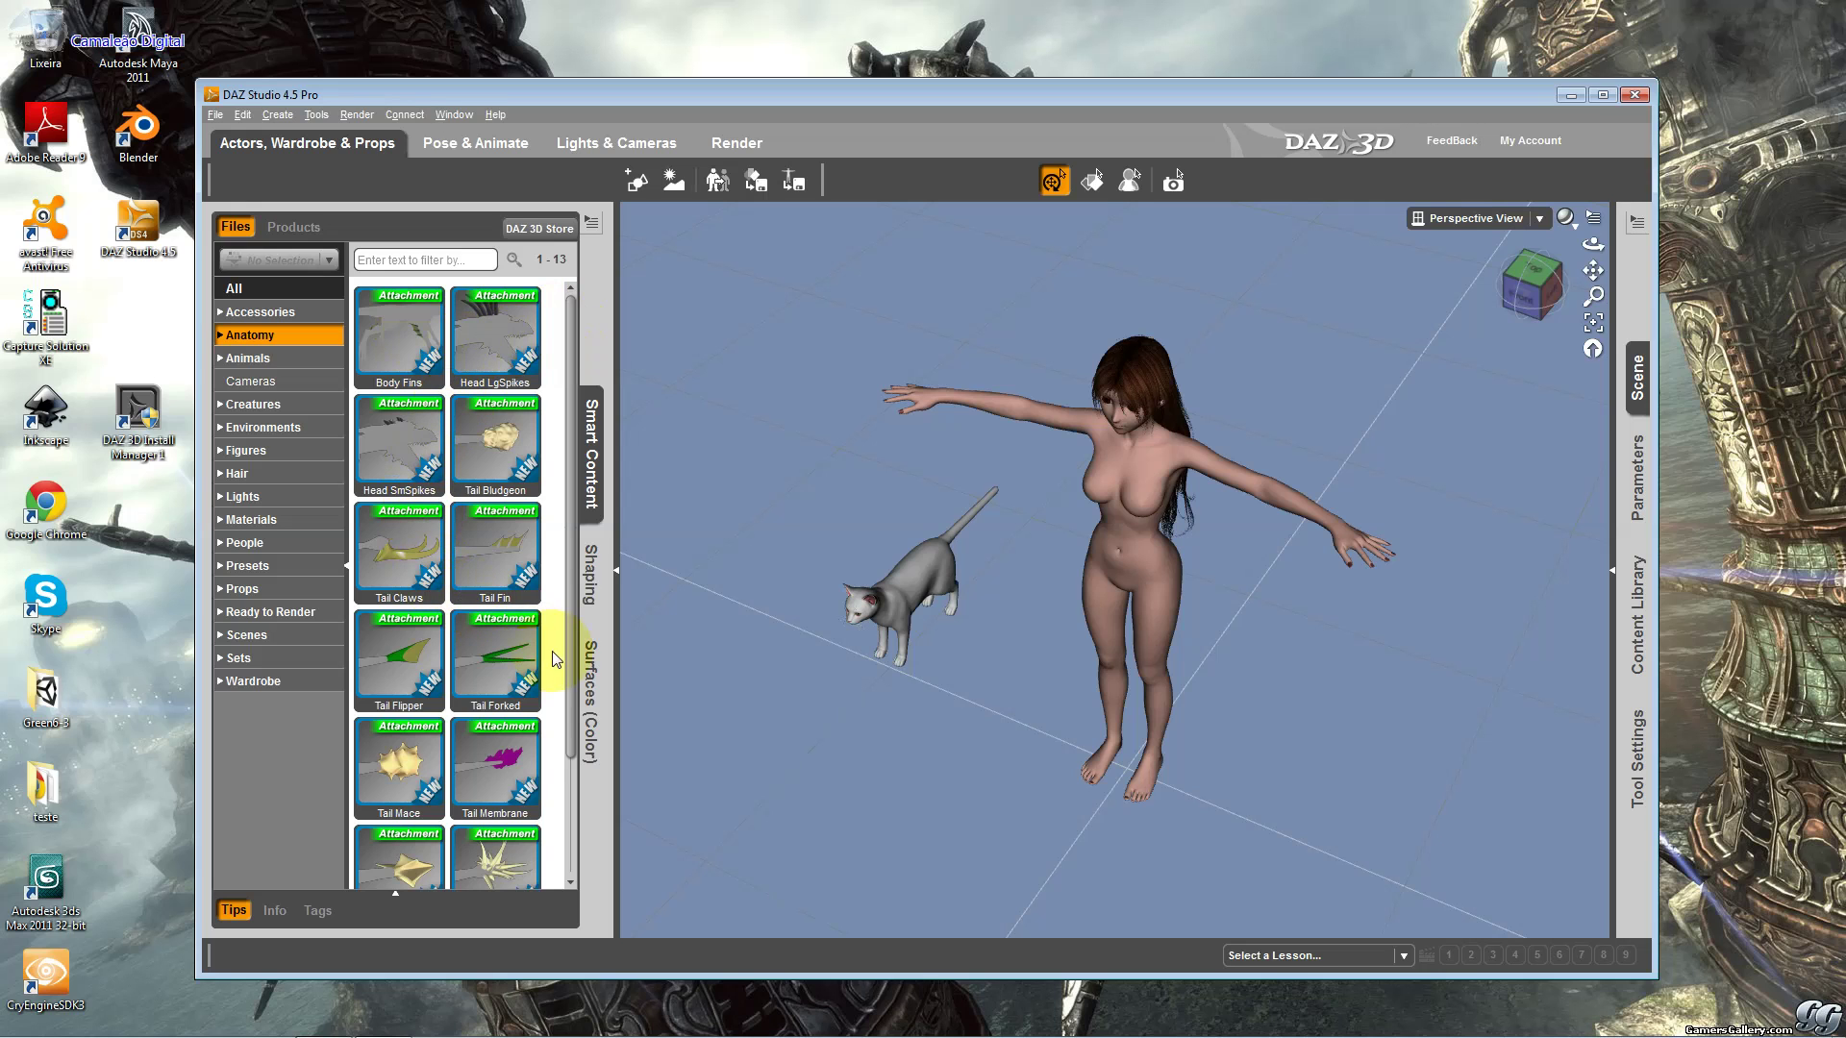
pyautogui.scroll(-3, 441, 721)
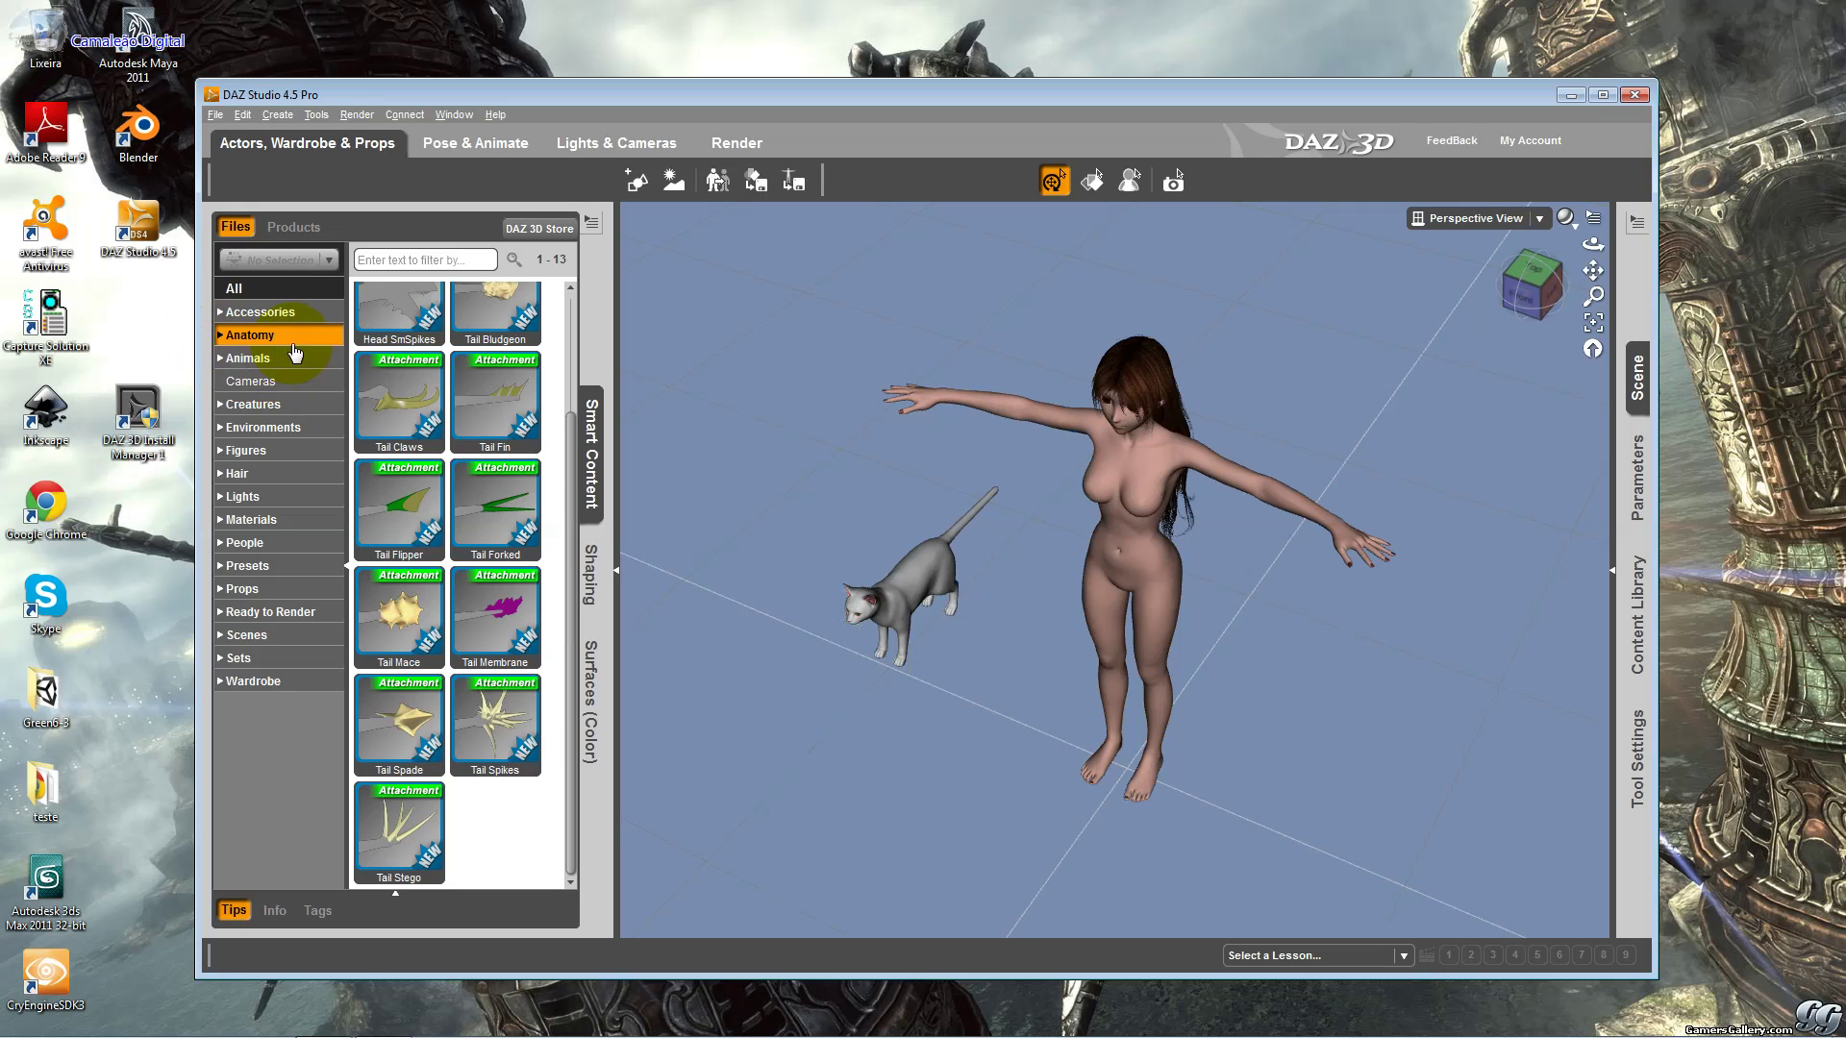
pyautogui.click(220, 335)
pyautogui.click(229, 359)
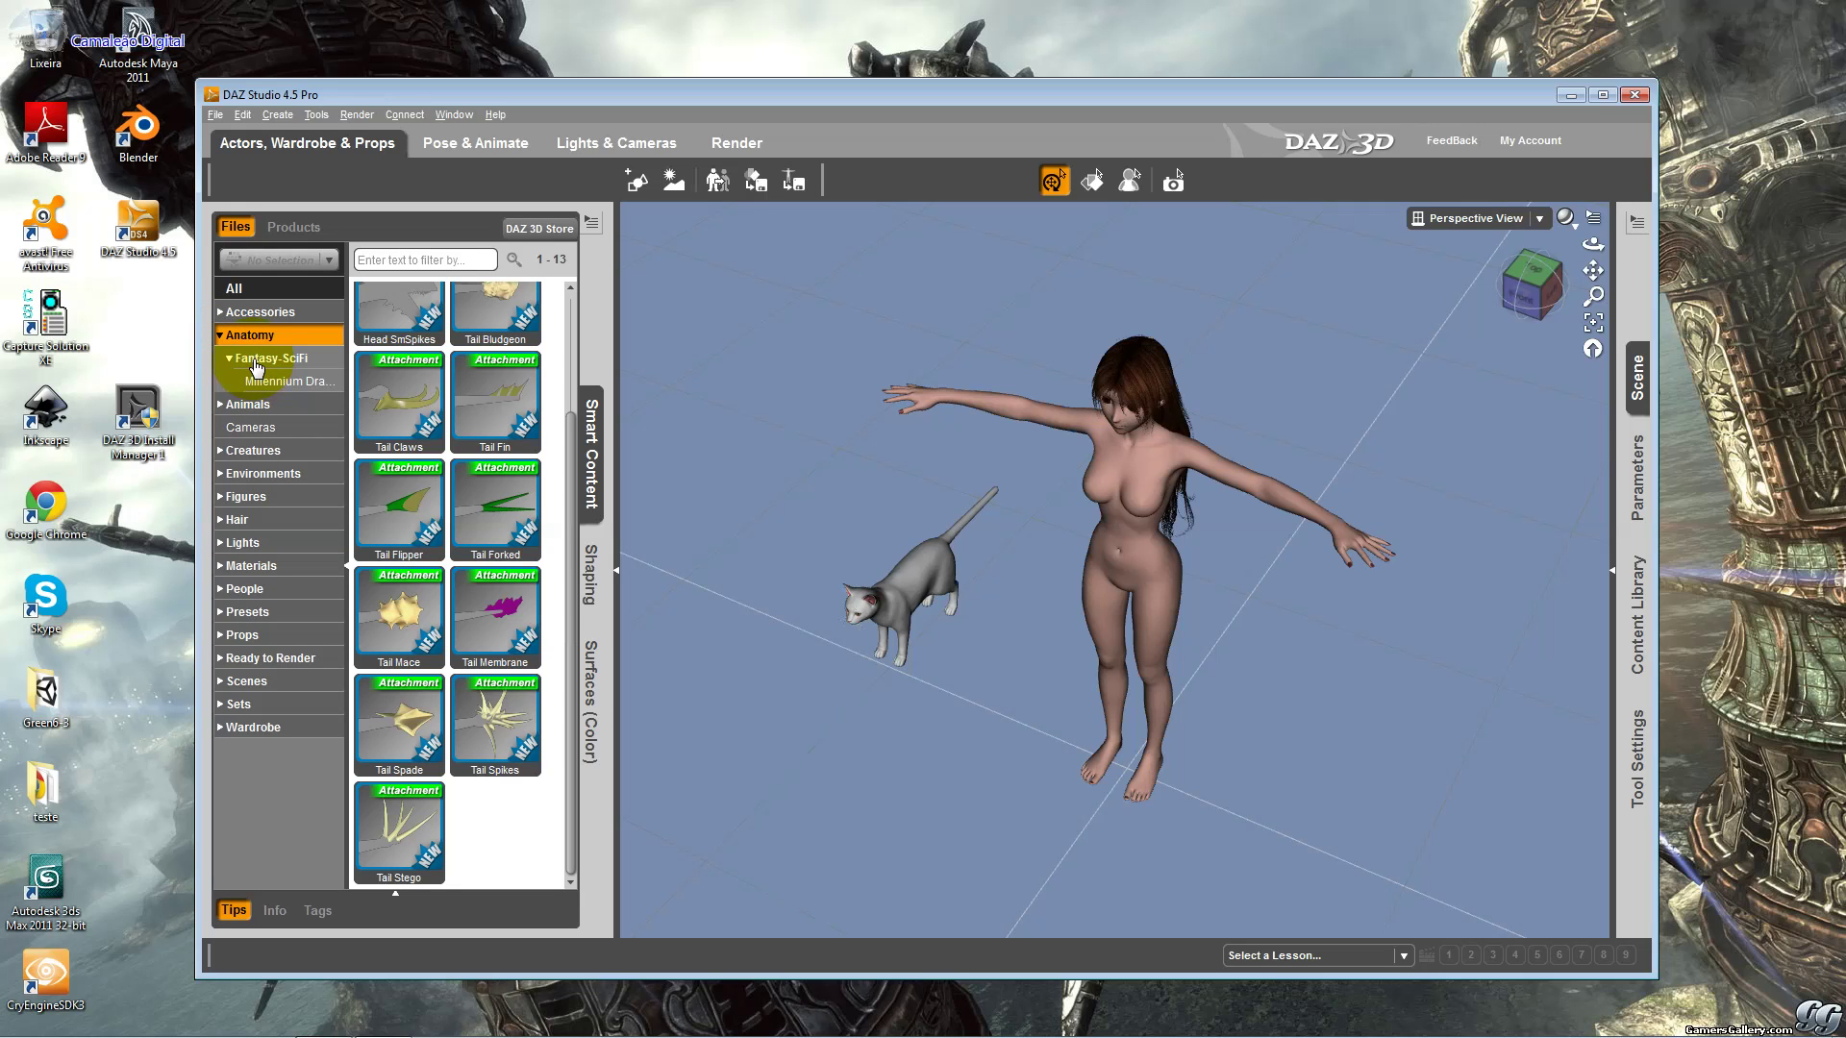
pyautogui.click(267, 381)
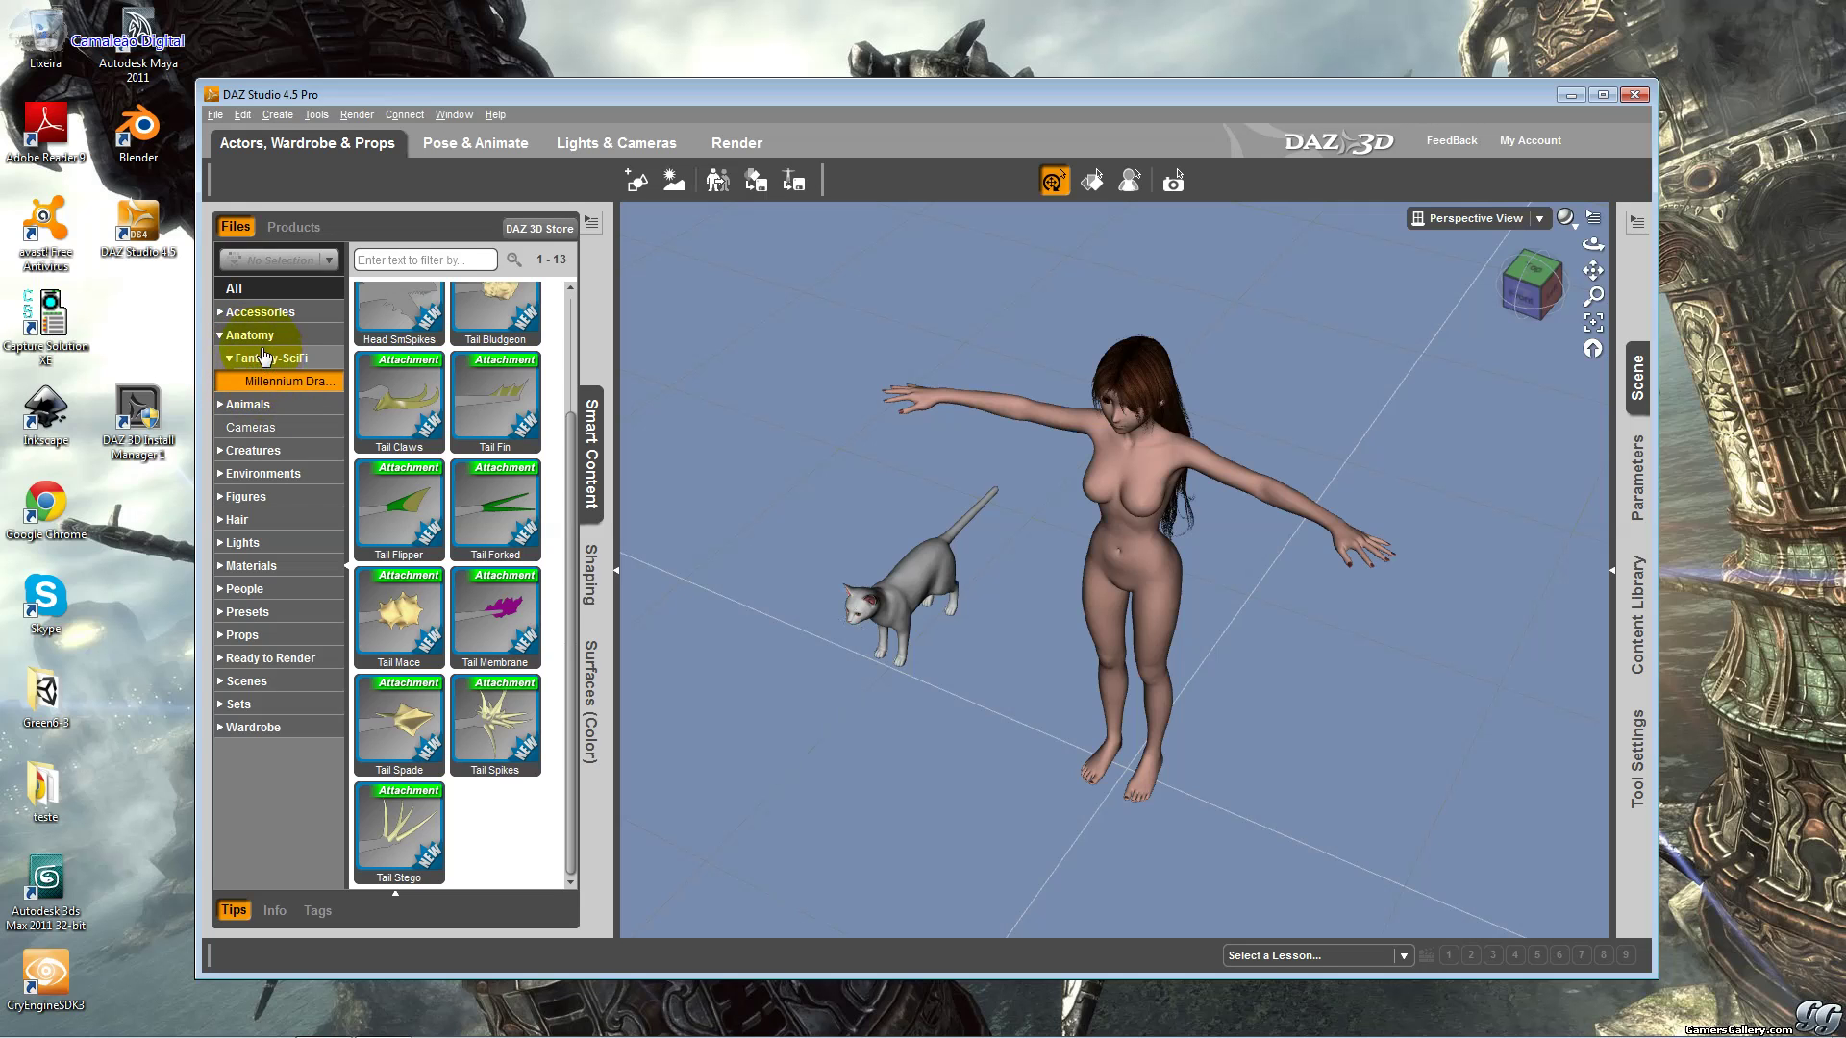
pyautogui.click(250, 339)
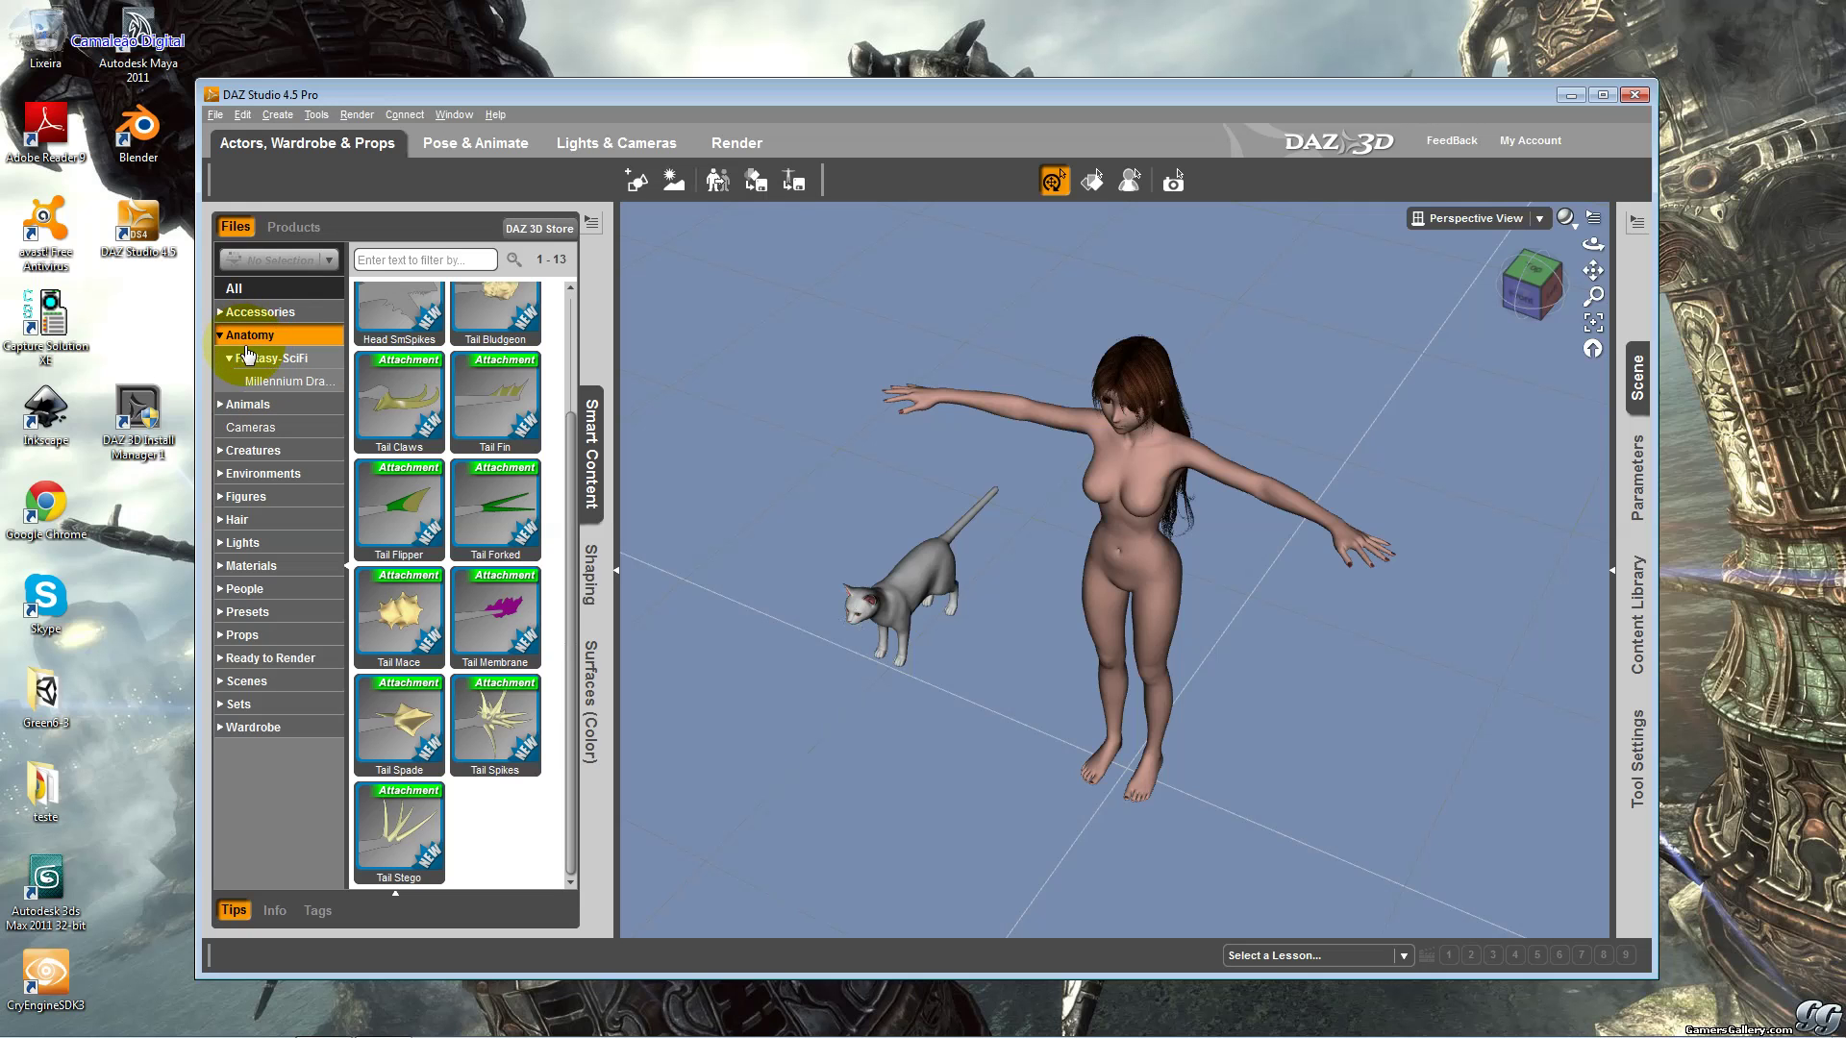
pyautogui.click(220, 336)
# Load the Millennium Dog LE from the Real-World animals into the scene.
pyautogui.click(222, 359)
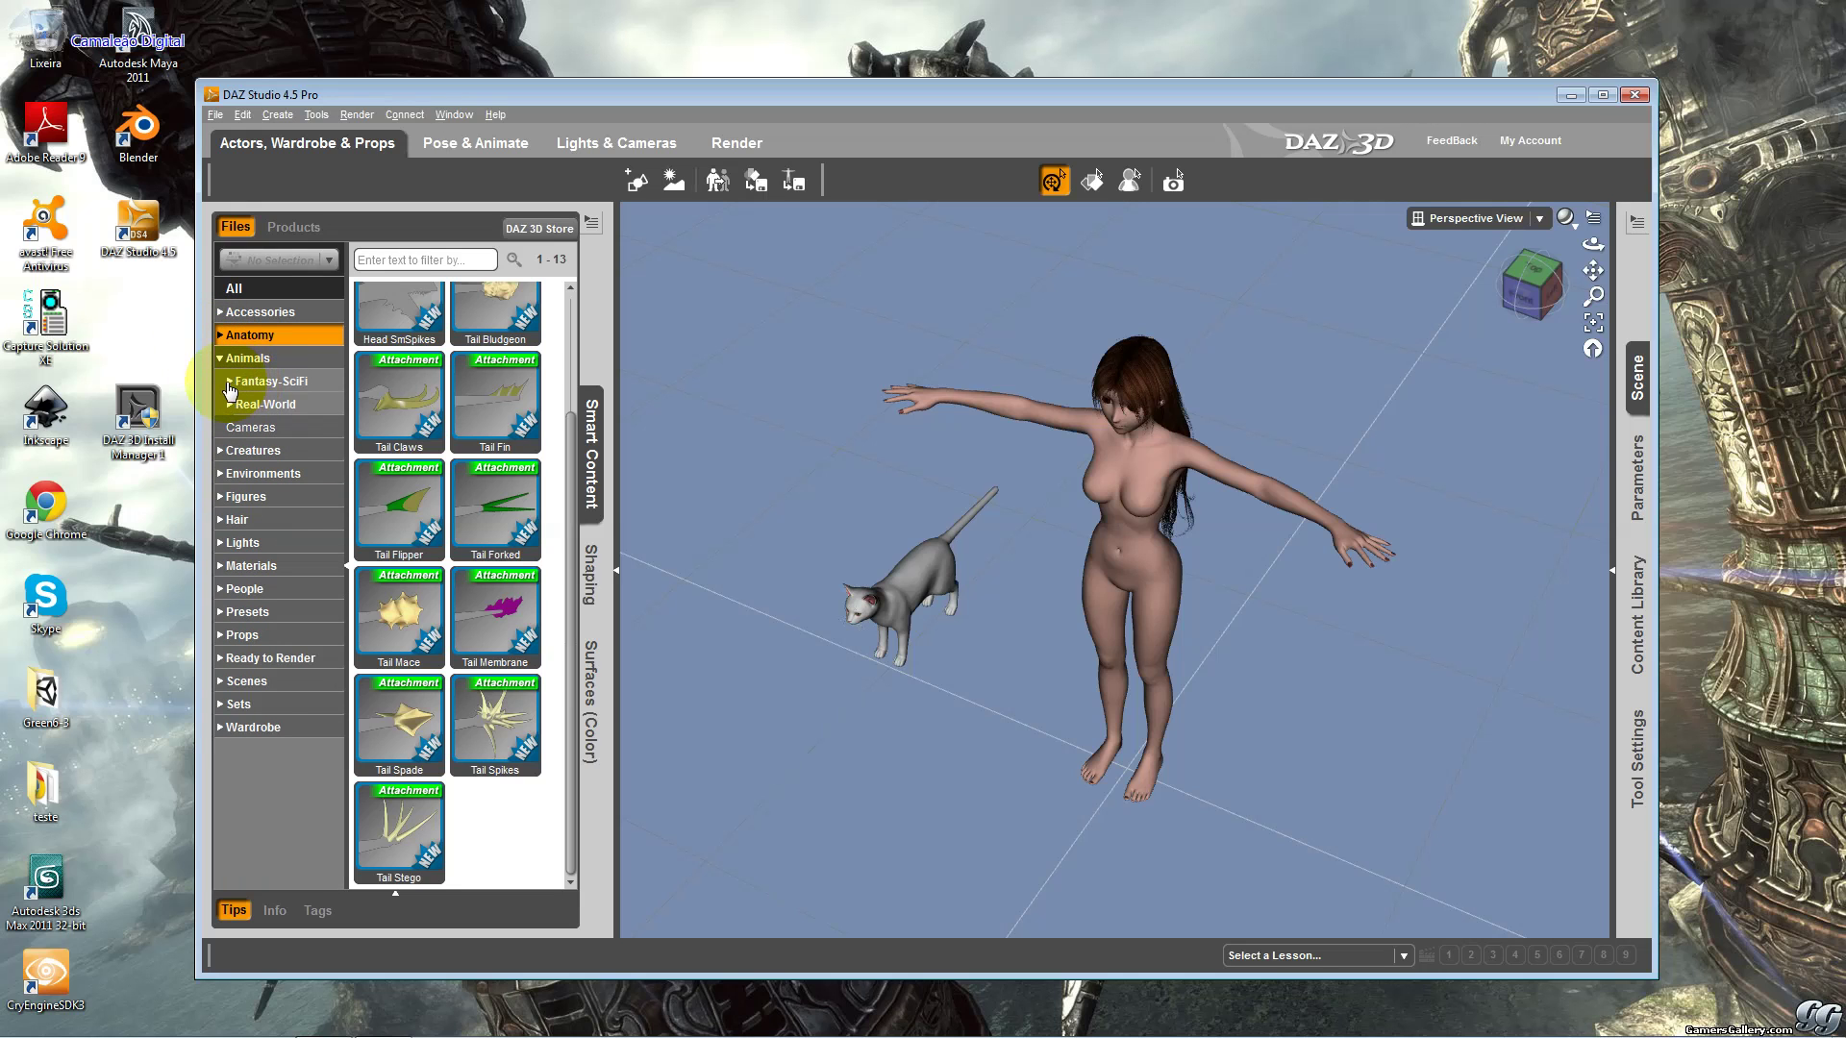
pyautogui.click(229, 382)
pyautogui.click(253, 406)
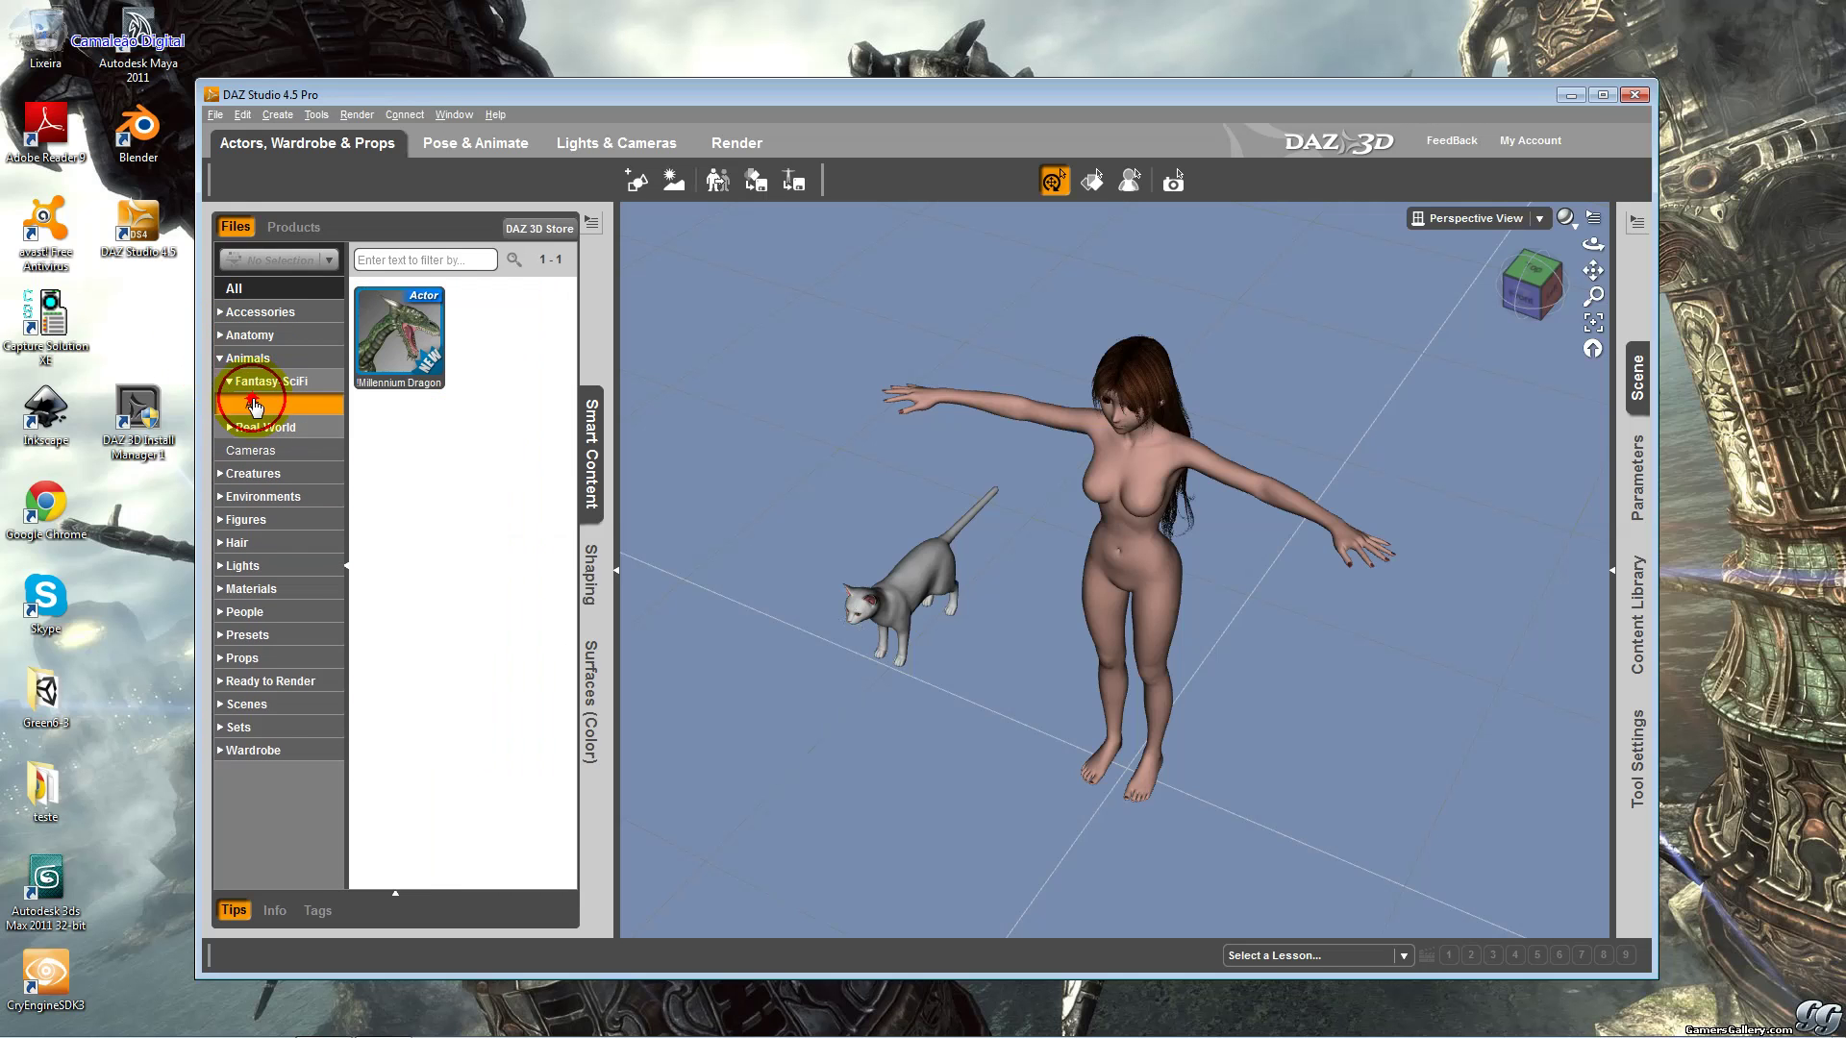
pyautogui.click(252, 430)
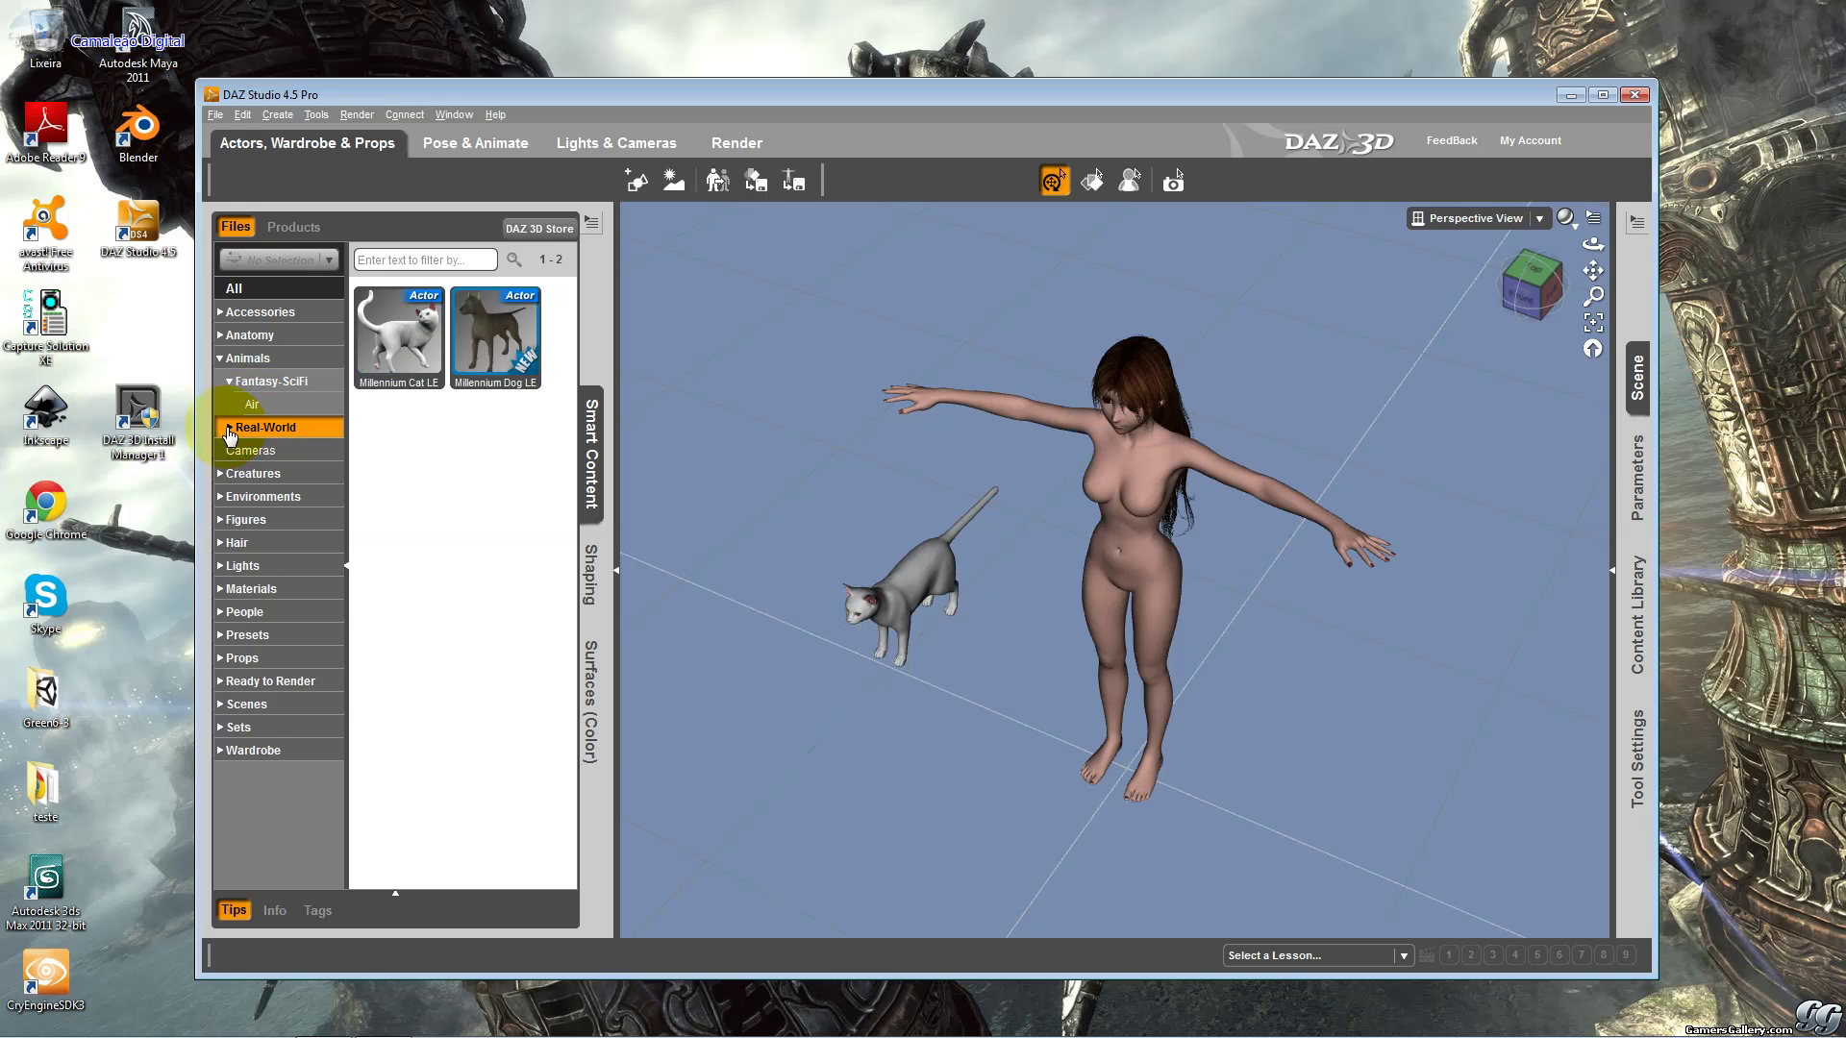
pyautogui.rightClick(479, 354)
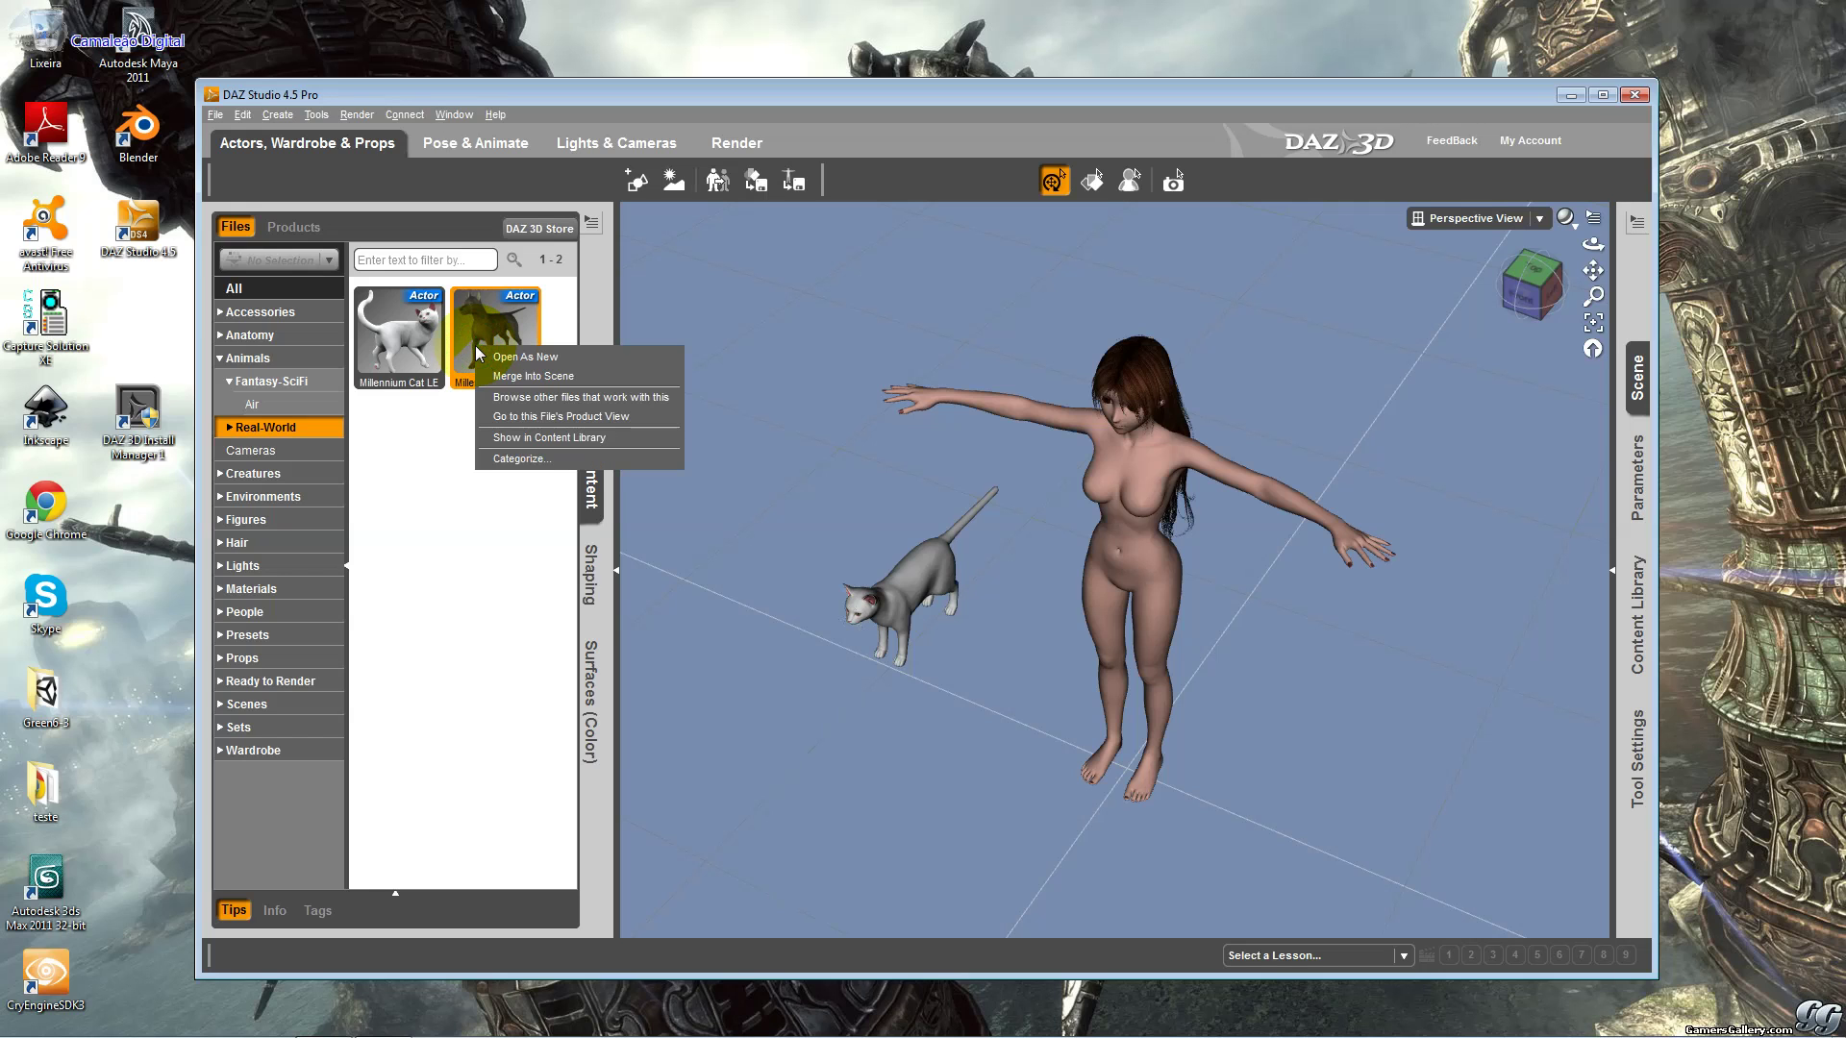
pyautogui.click(527, 357)
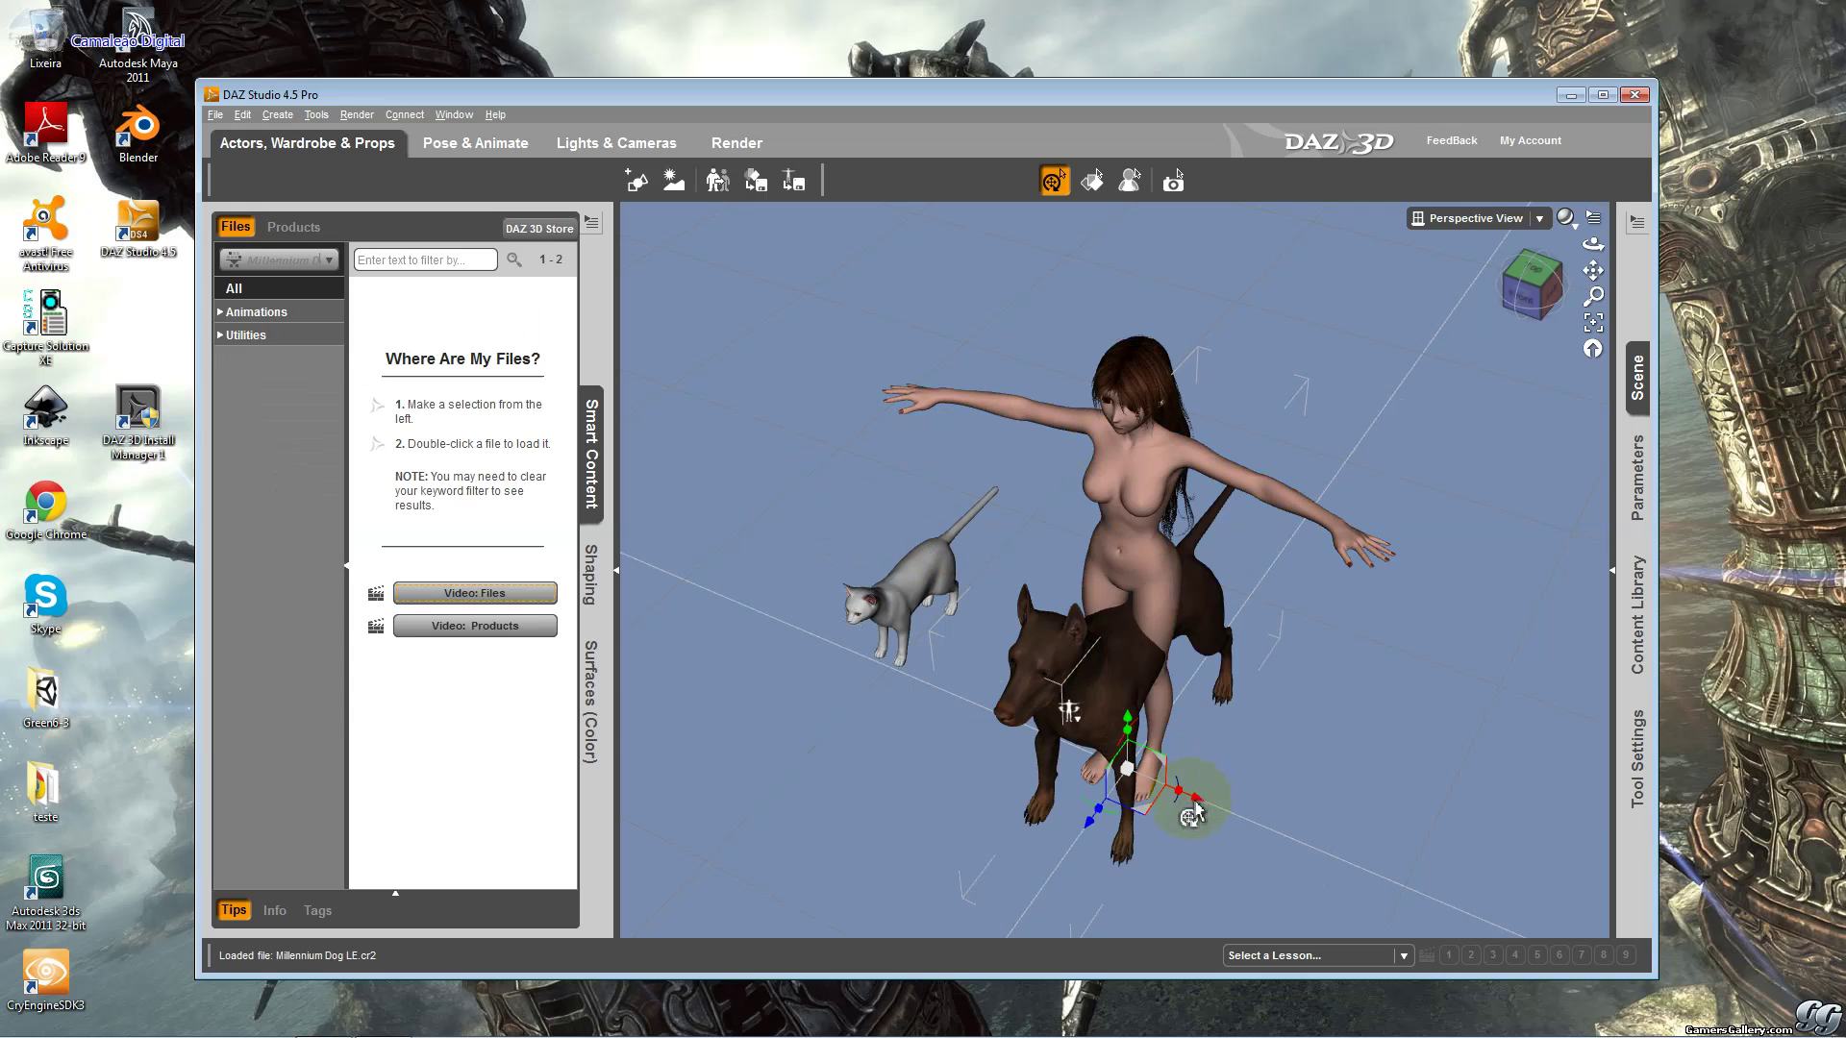
# Move the dog beside the figure, beneath its outstretched left arm, scale it down slightly and uniformly, and leave nothing selected.
pyautogui.moveTo(1196, 797); pyautogui.dragTo(1323, 848)
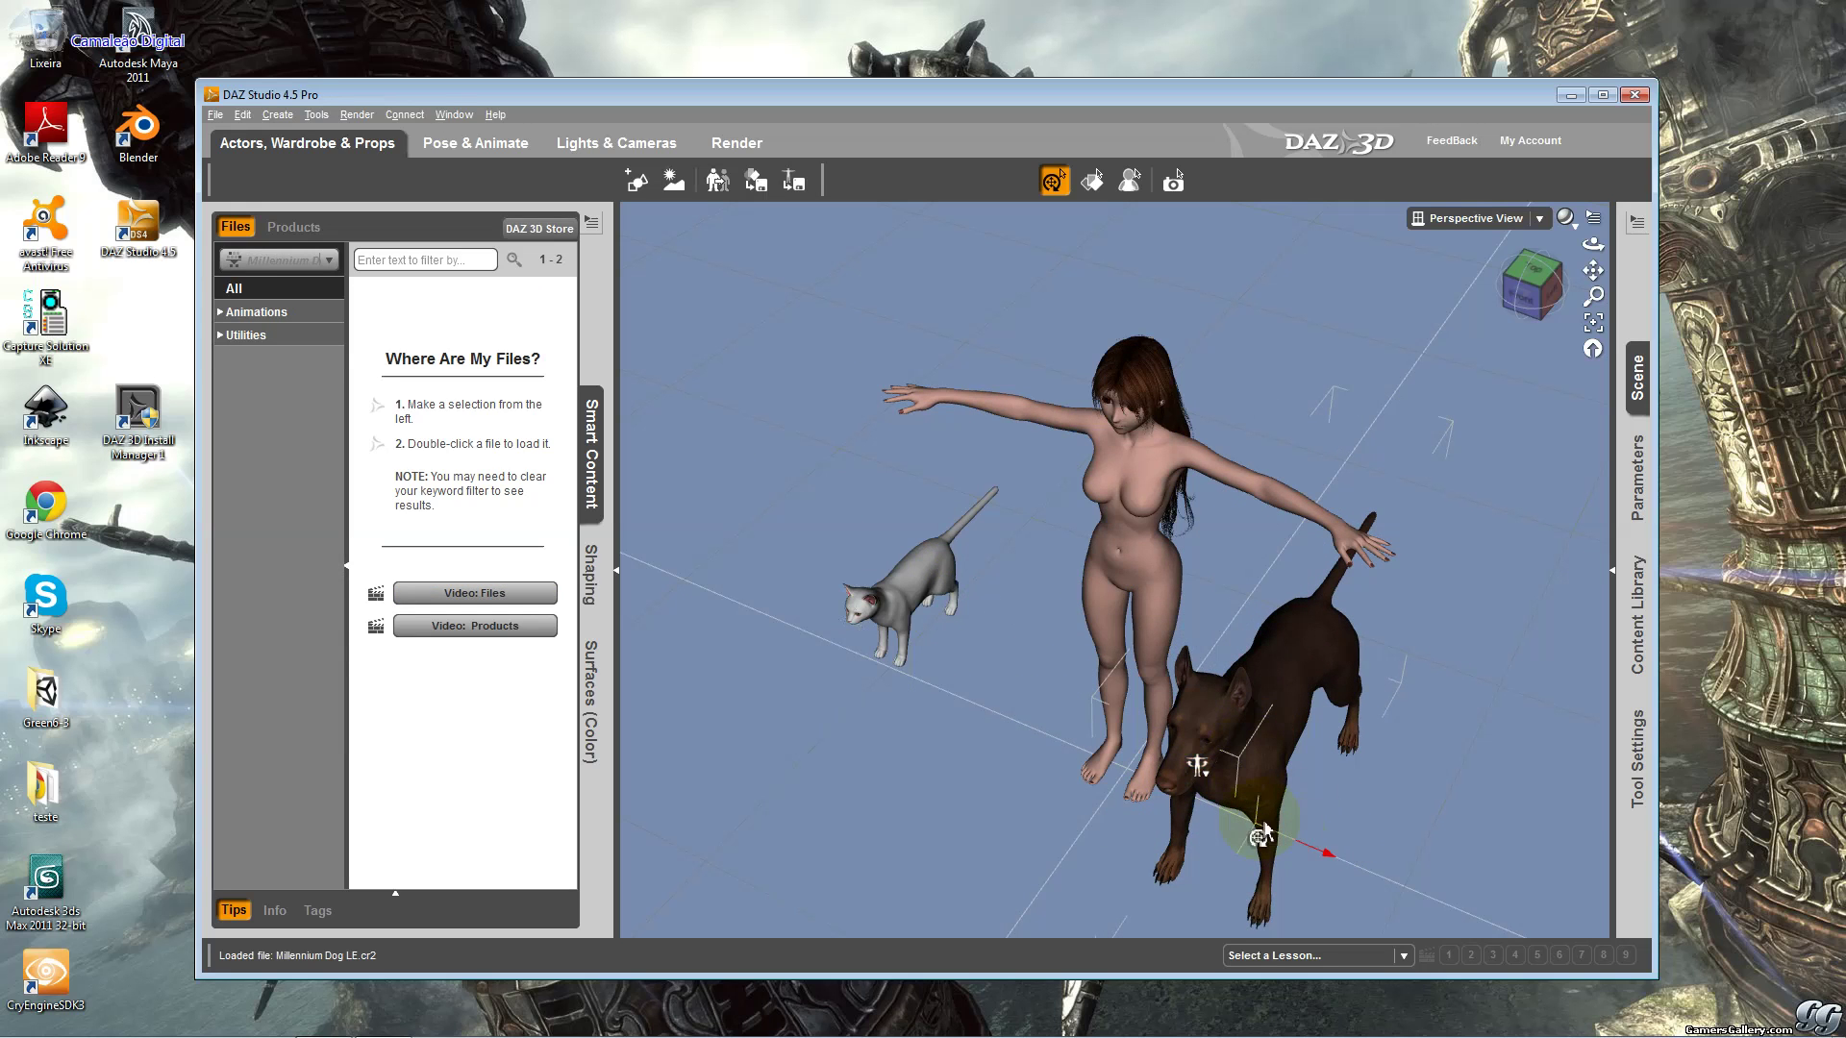
pyautogui.click(1284, 770)
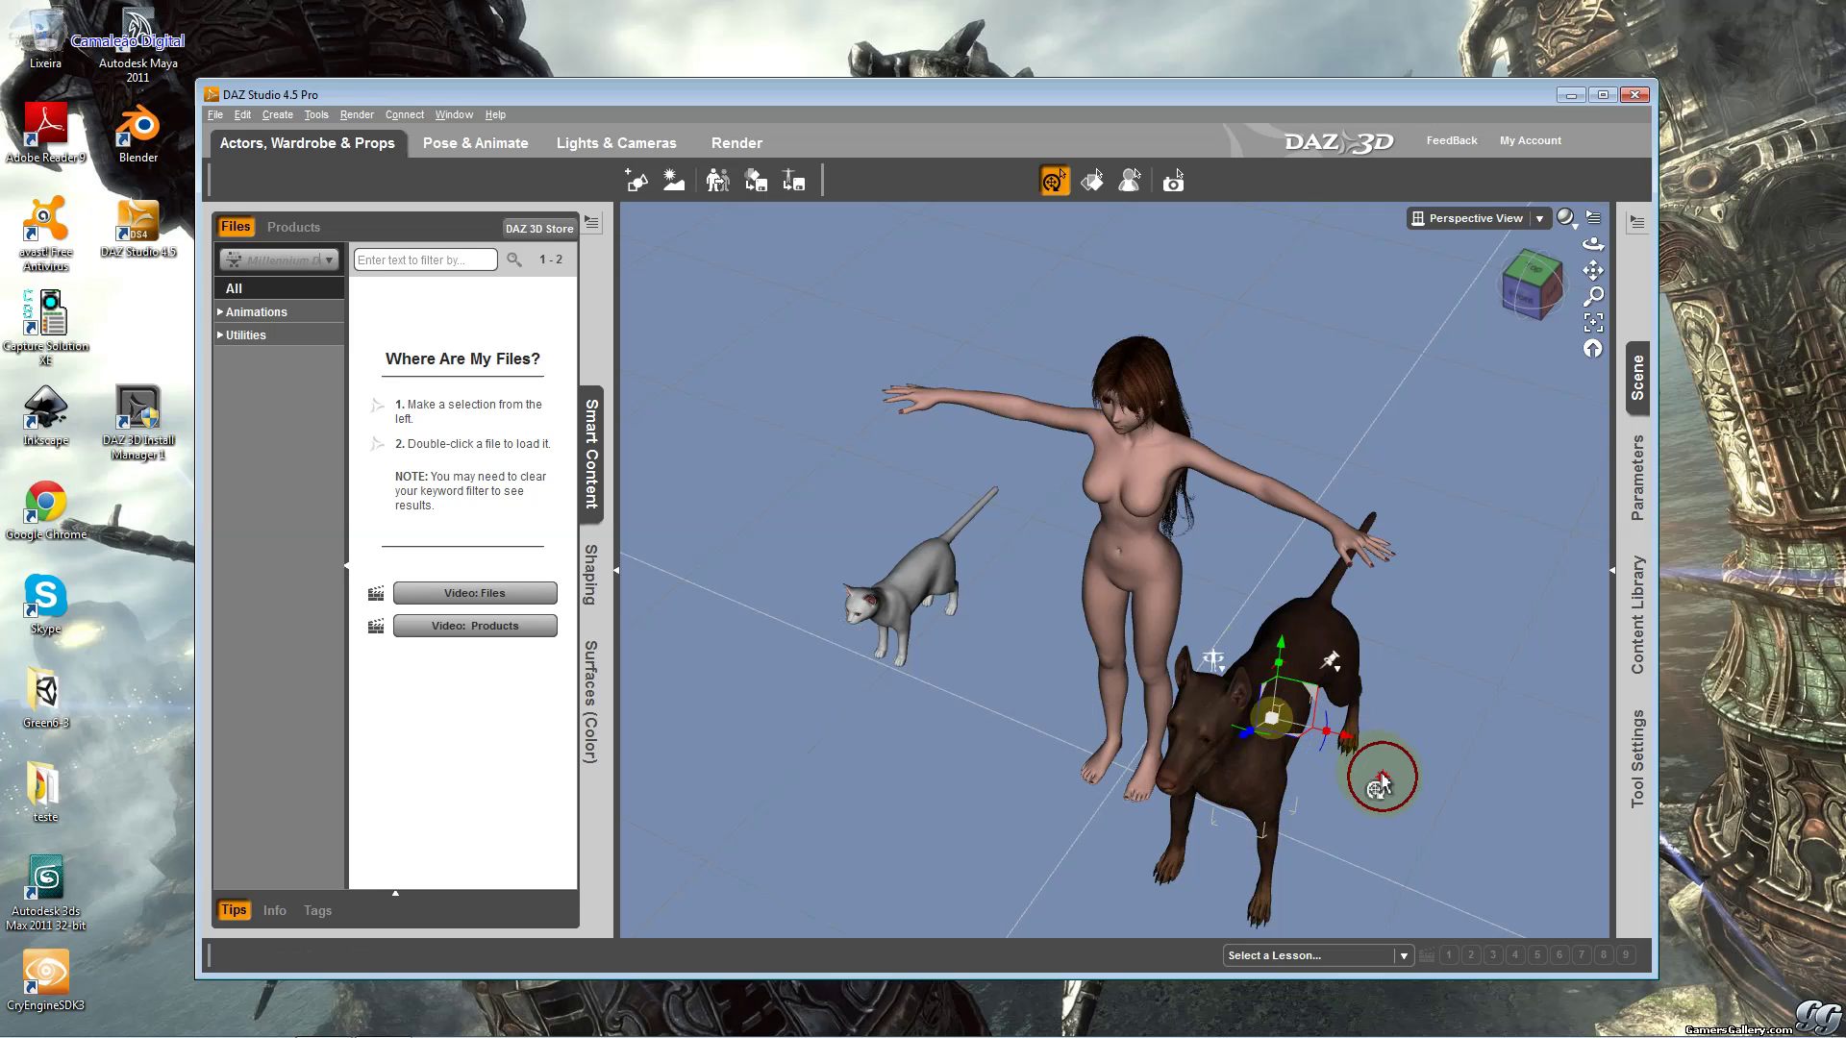
pyautogui.click(1282, 734)
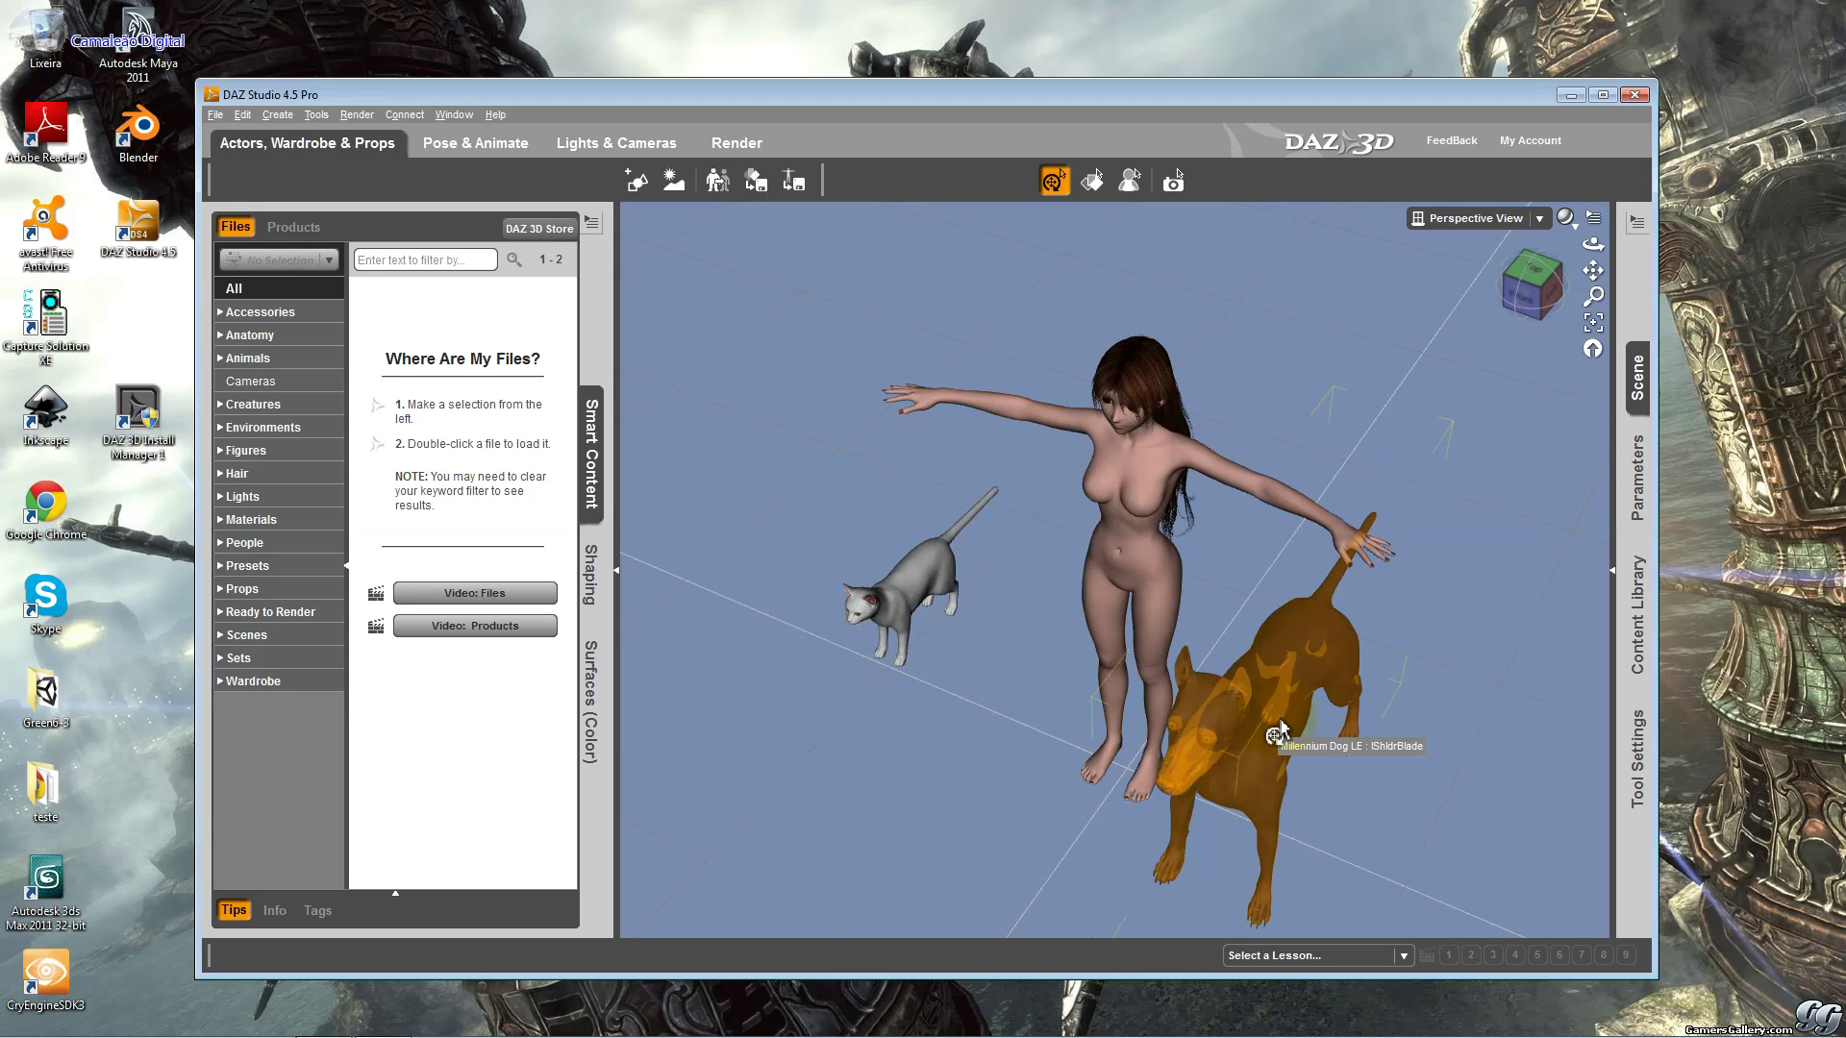
pyautogui.click(1280, 729)
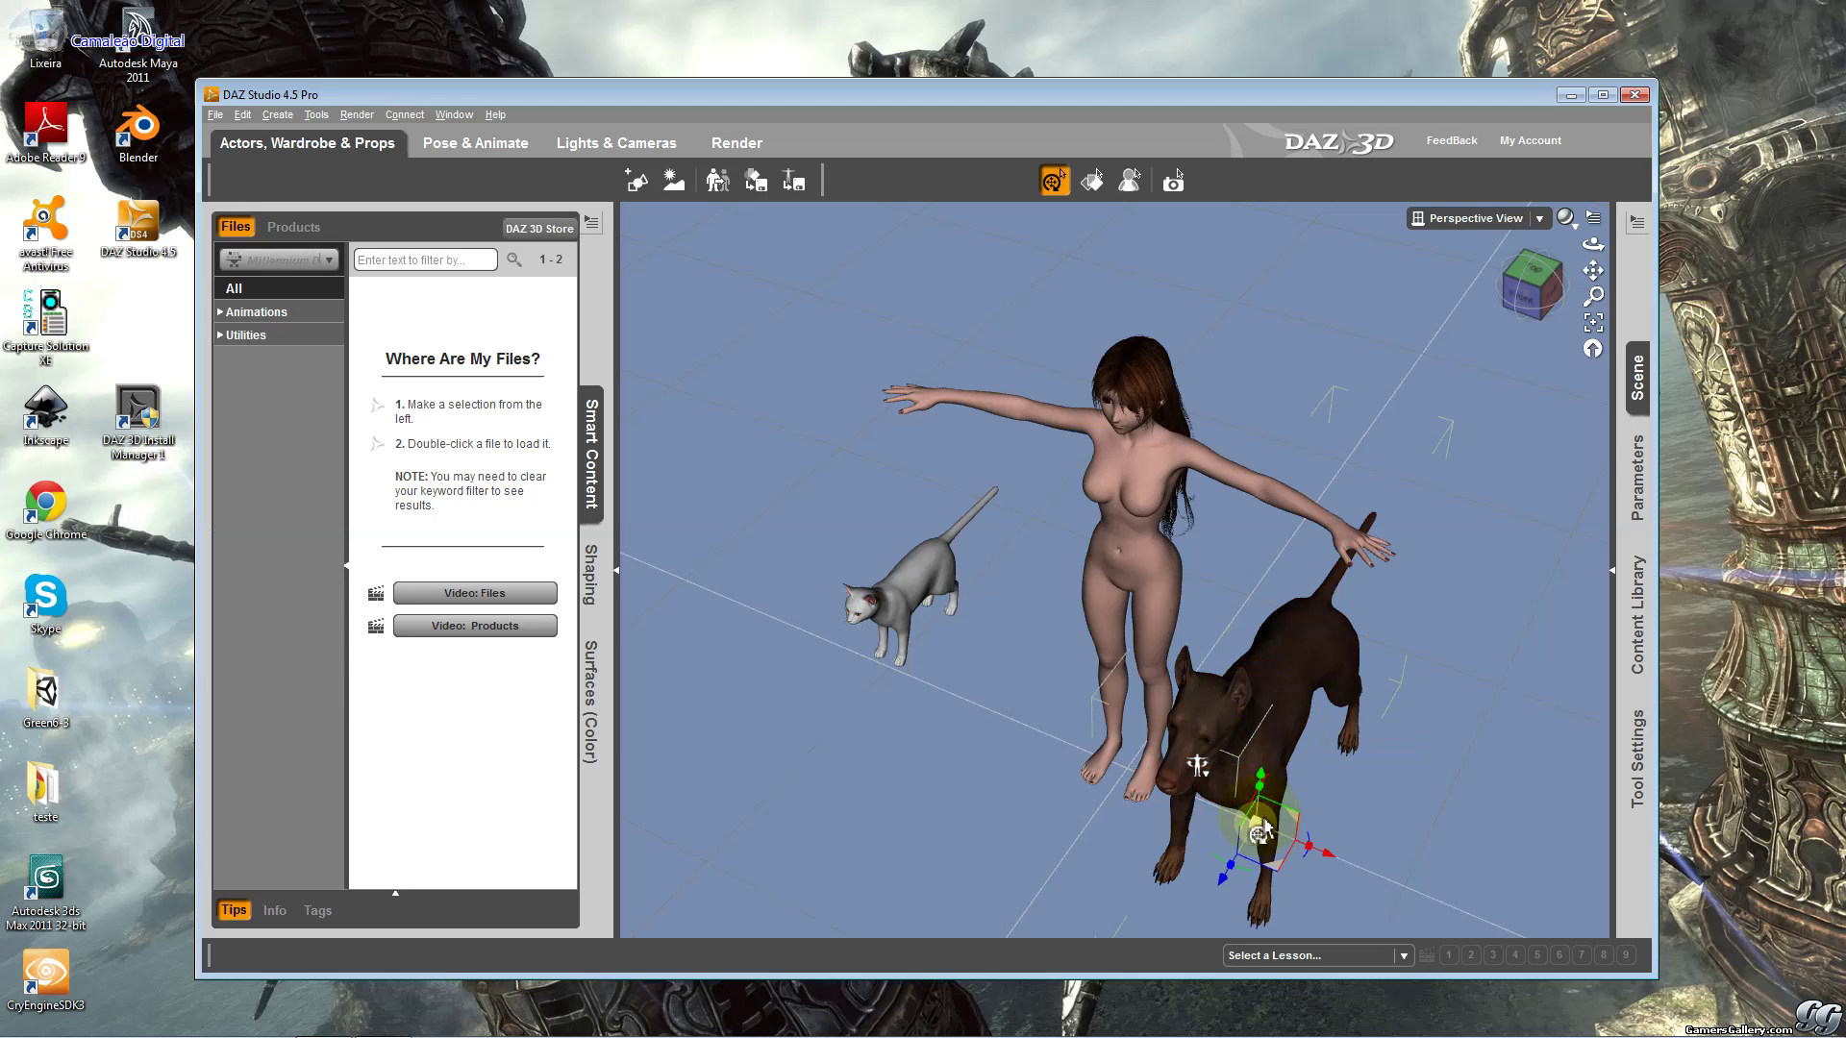
pyautogui.moveTo(1261, 827); pyautogui.dragTo(1255, 817)
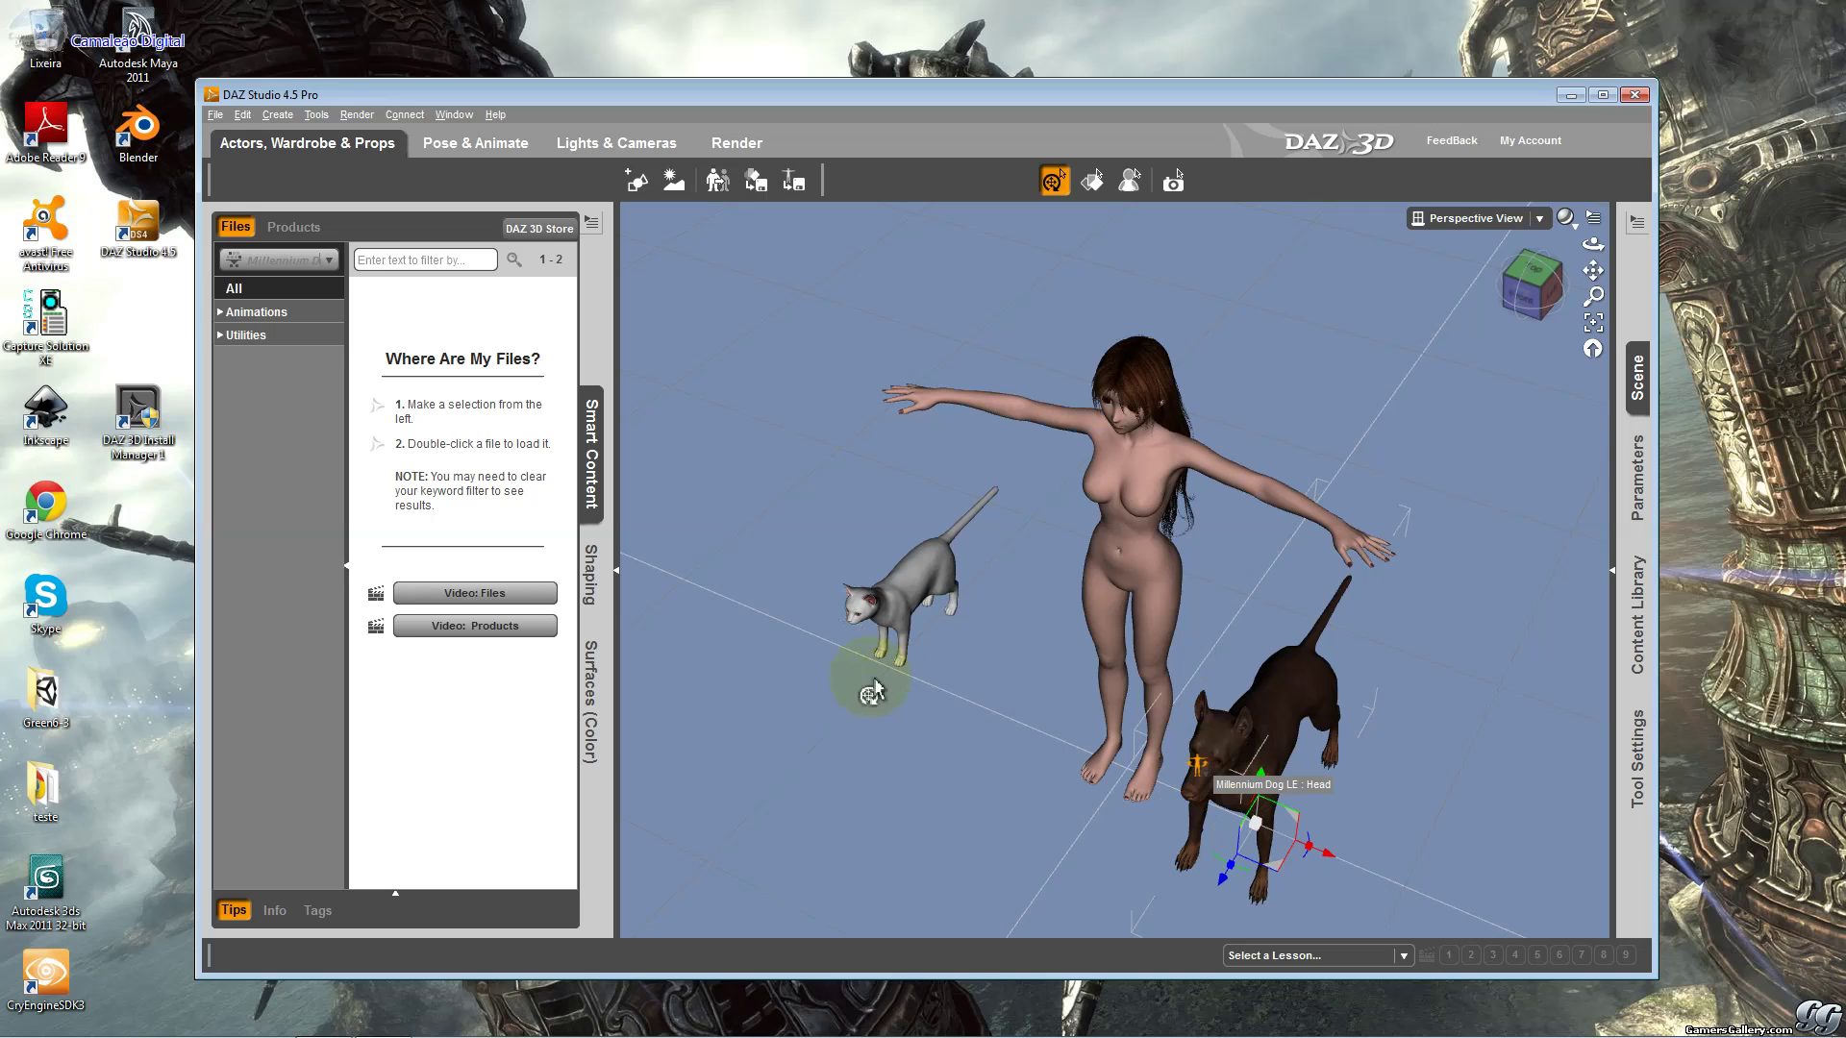
pyautogui.click(824, 490)
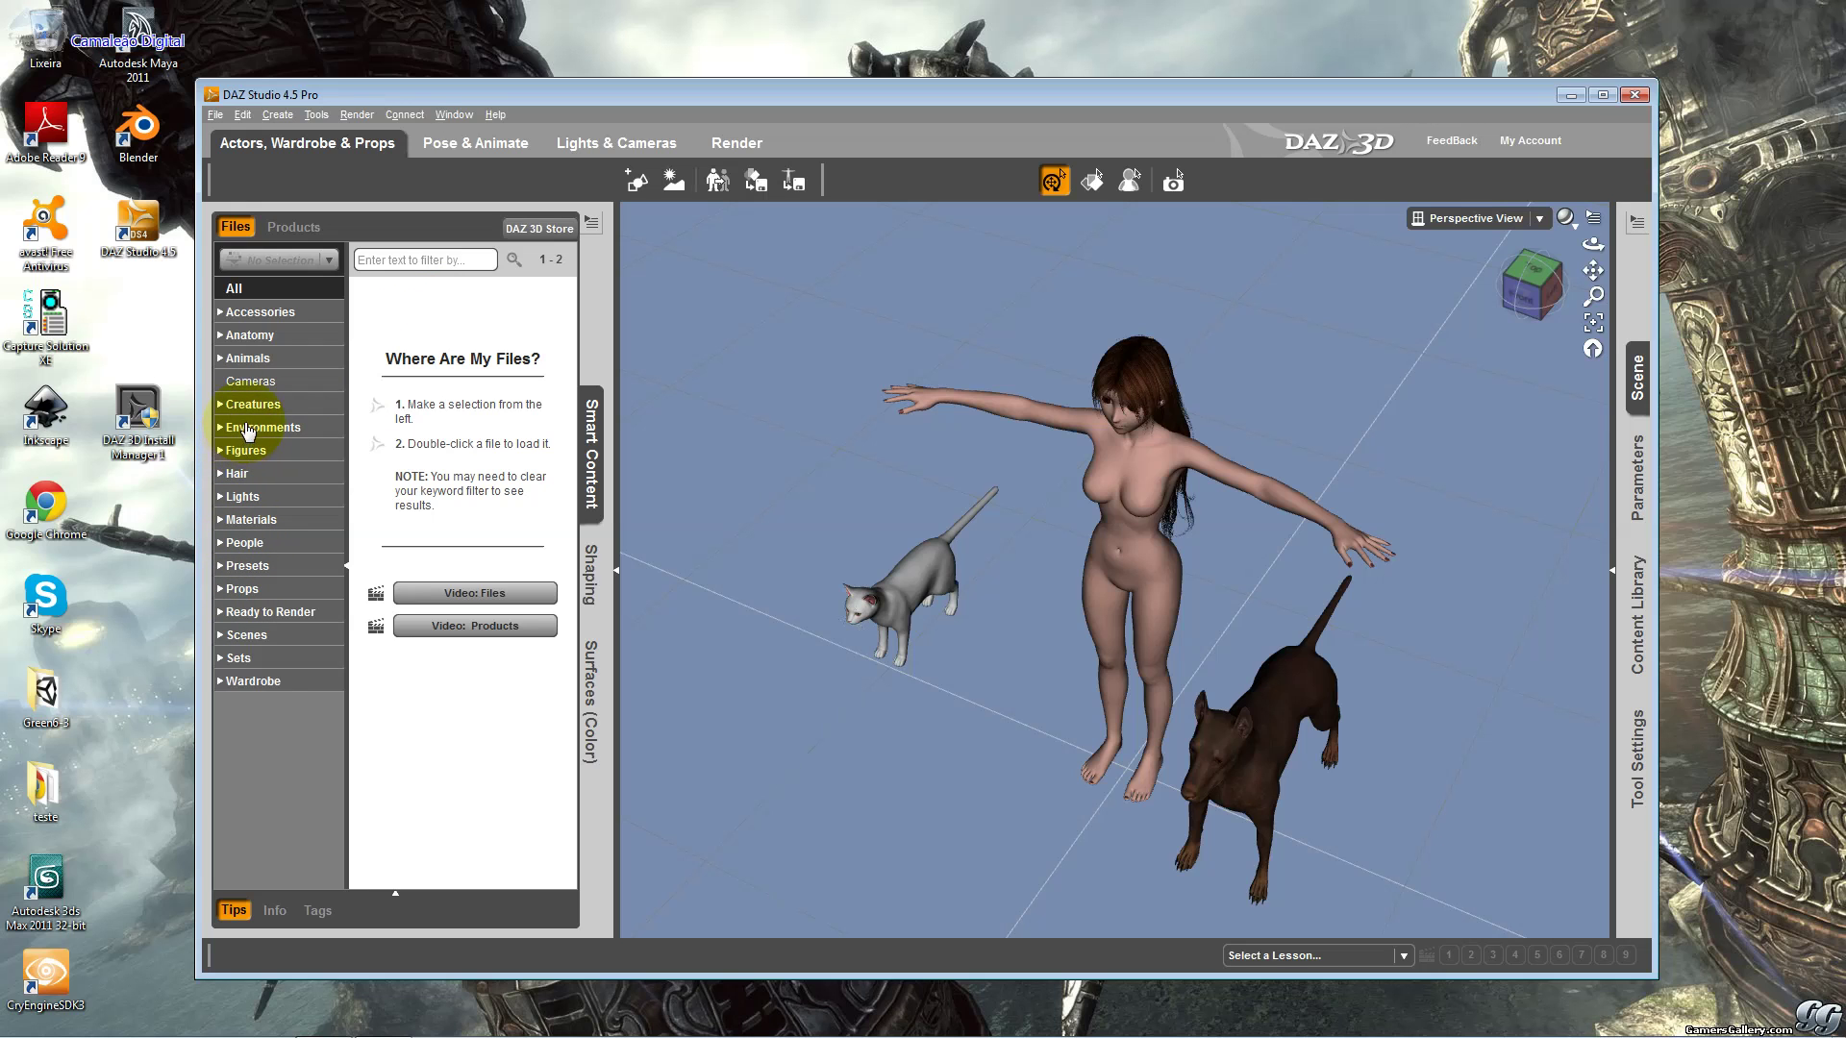
# Browse the Creatures category with its Stylized and Fantasy-SciFi actors in the content library.
pyautogui.click(225, 405)
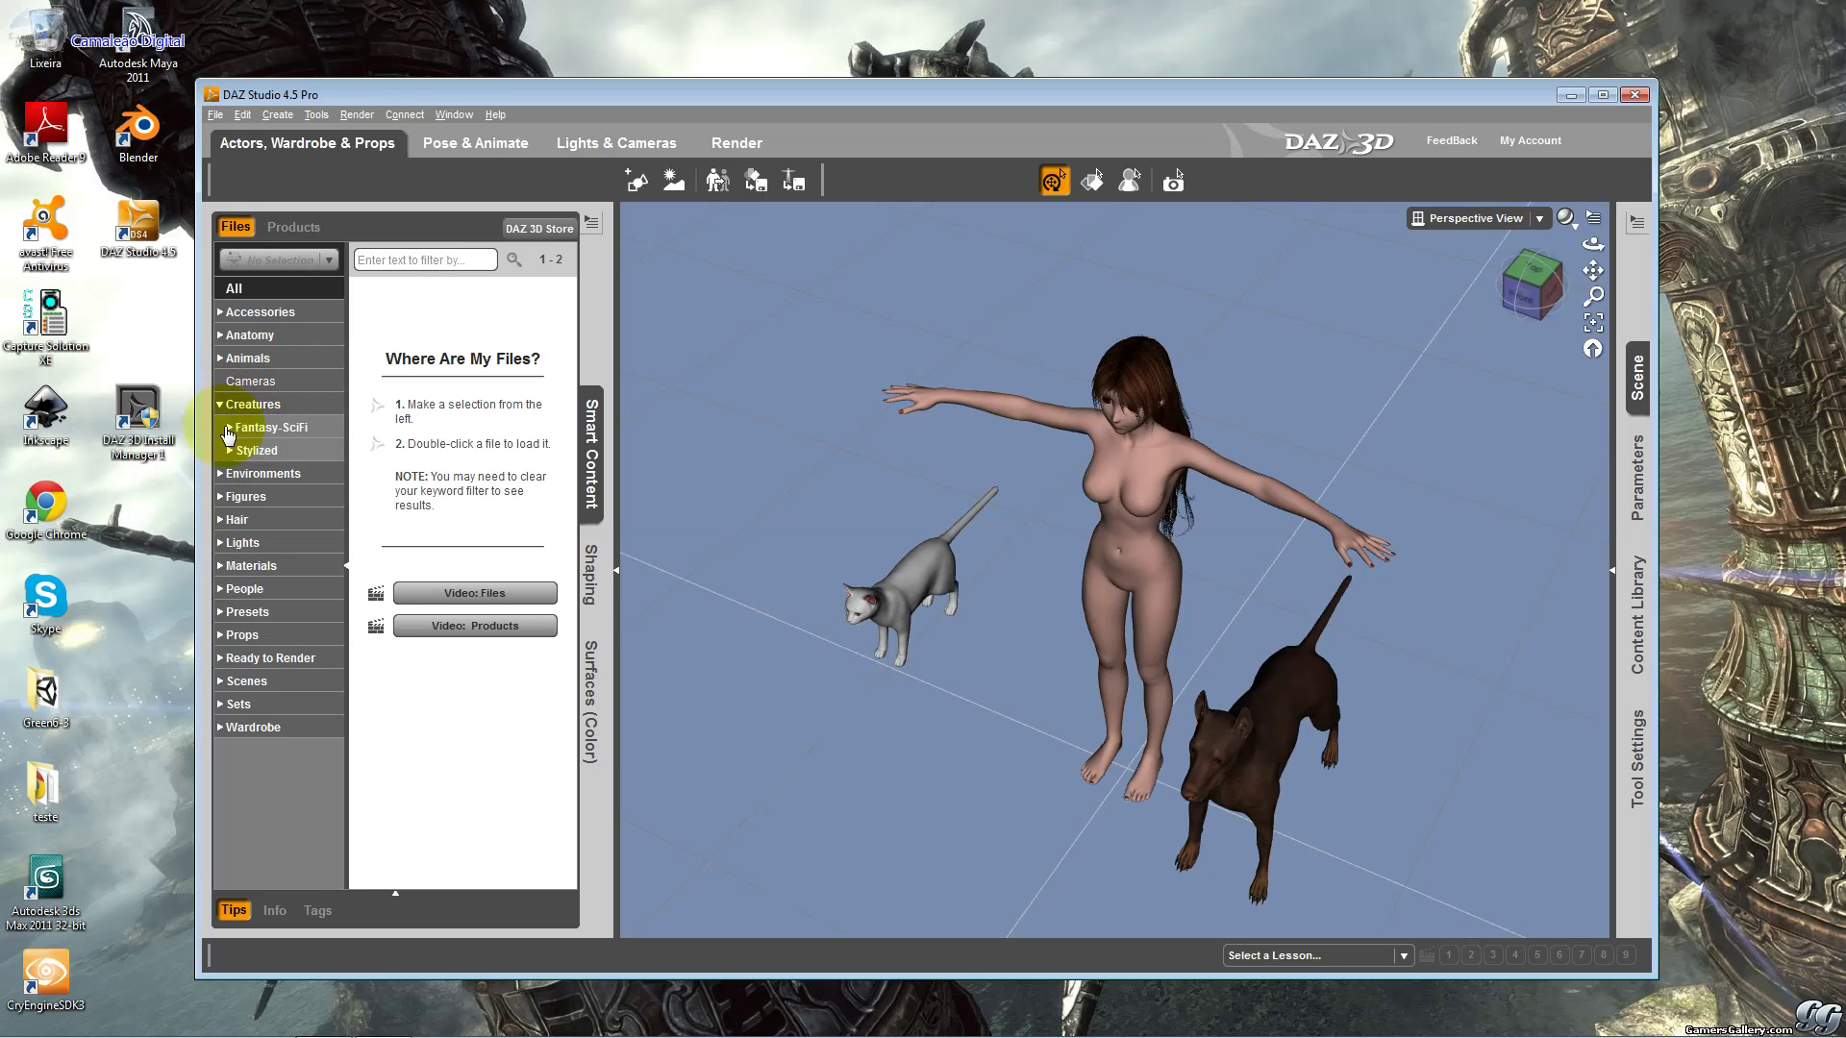
pyautogui.click(255, 404)
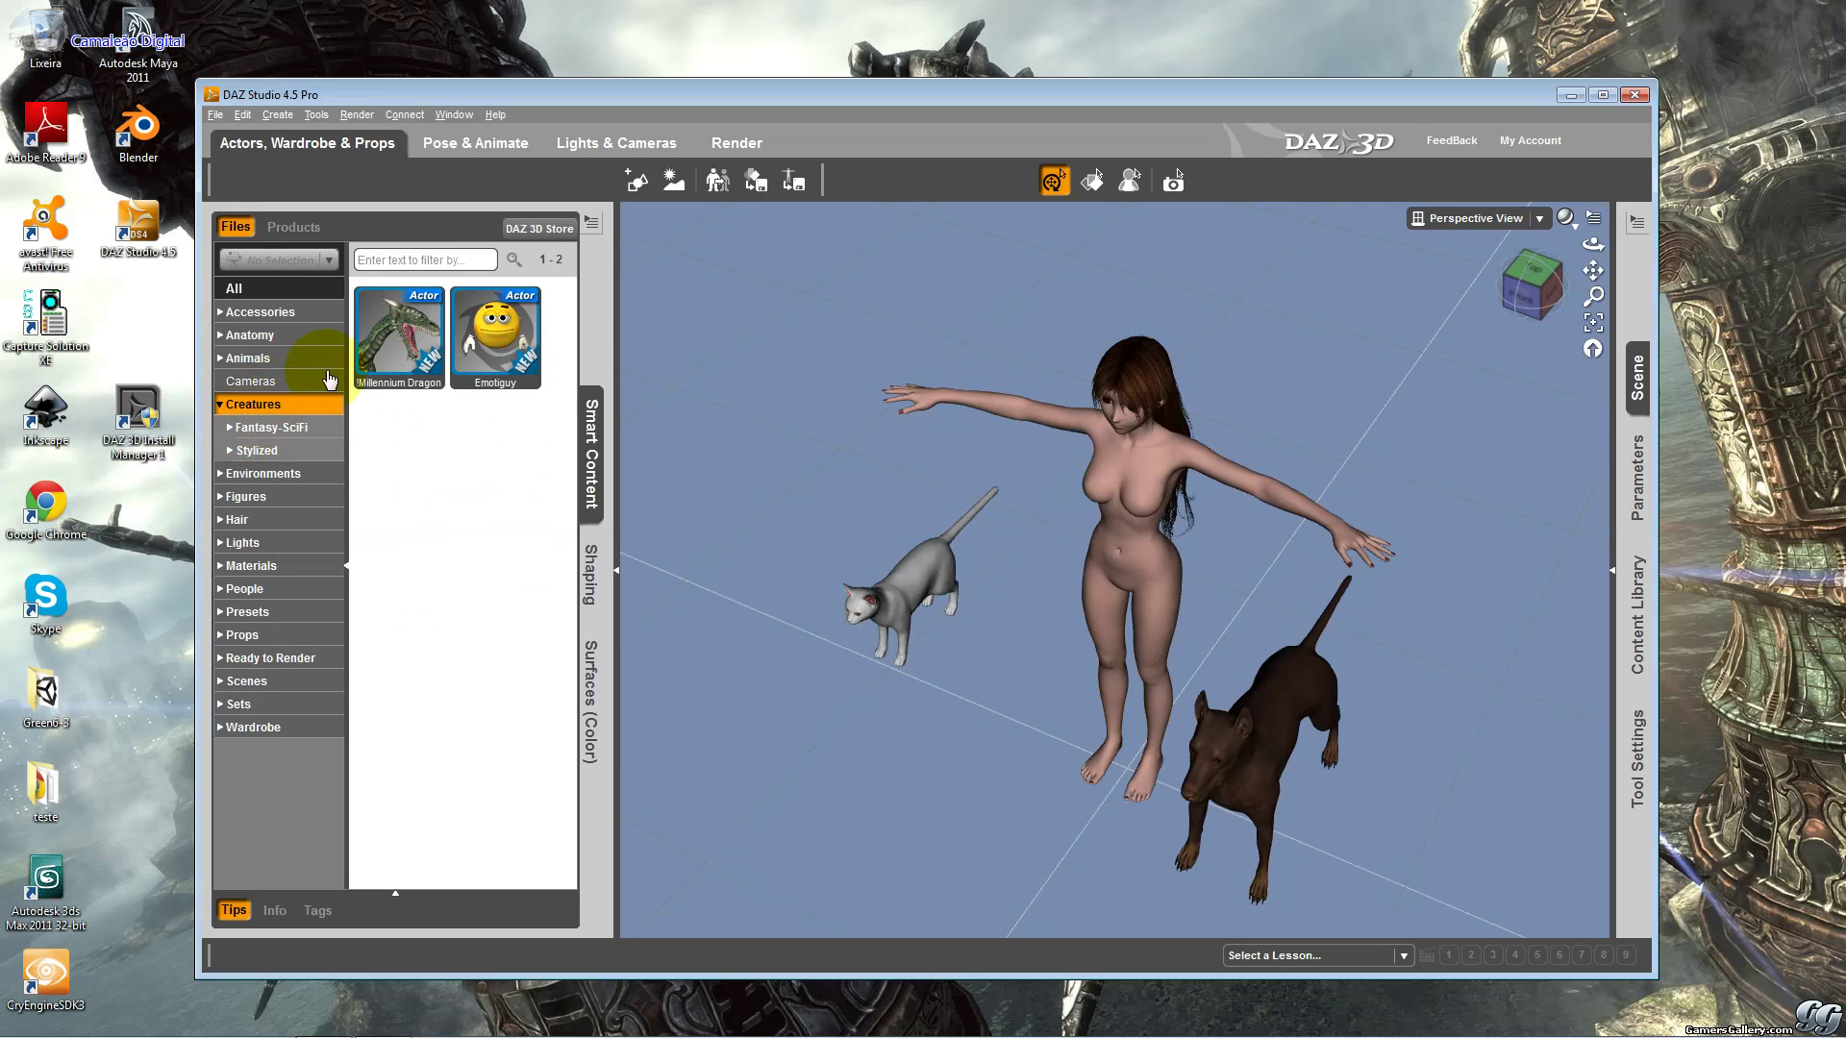
pyautogui.click(302, 423)
pyautogui.click(269, 449)
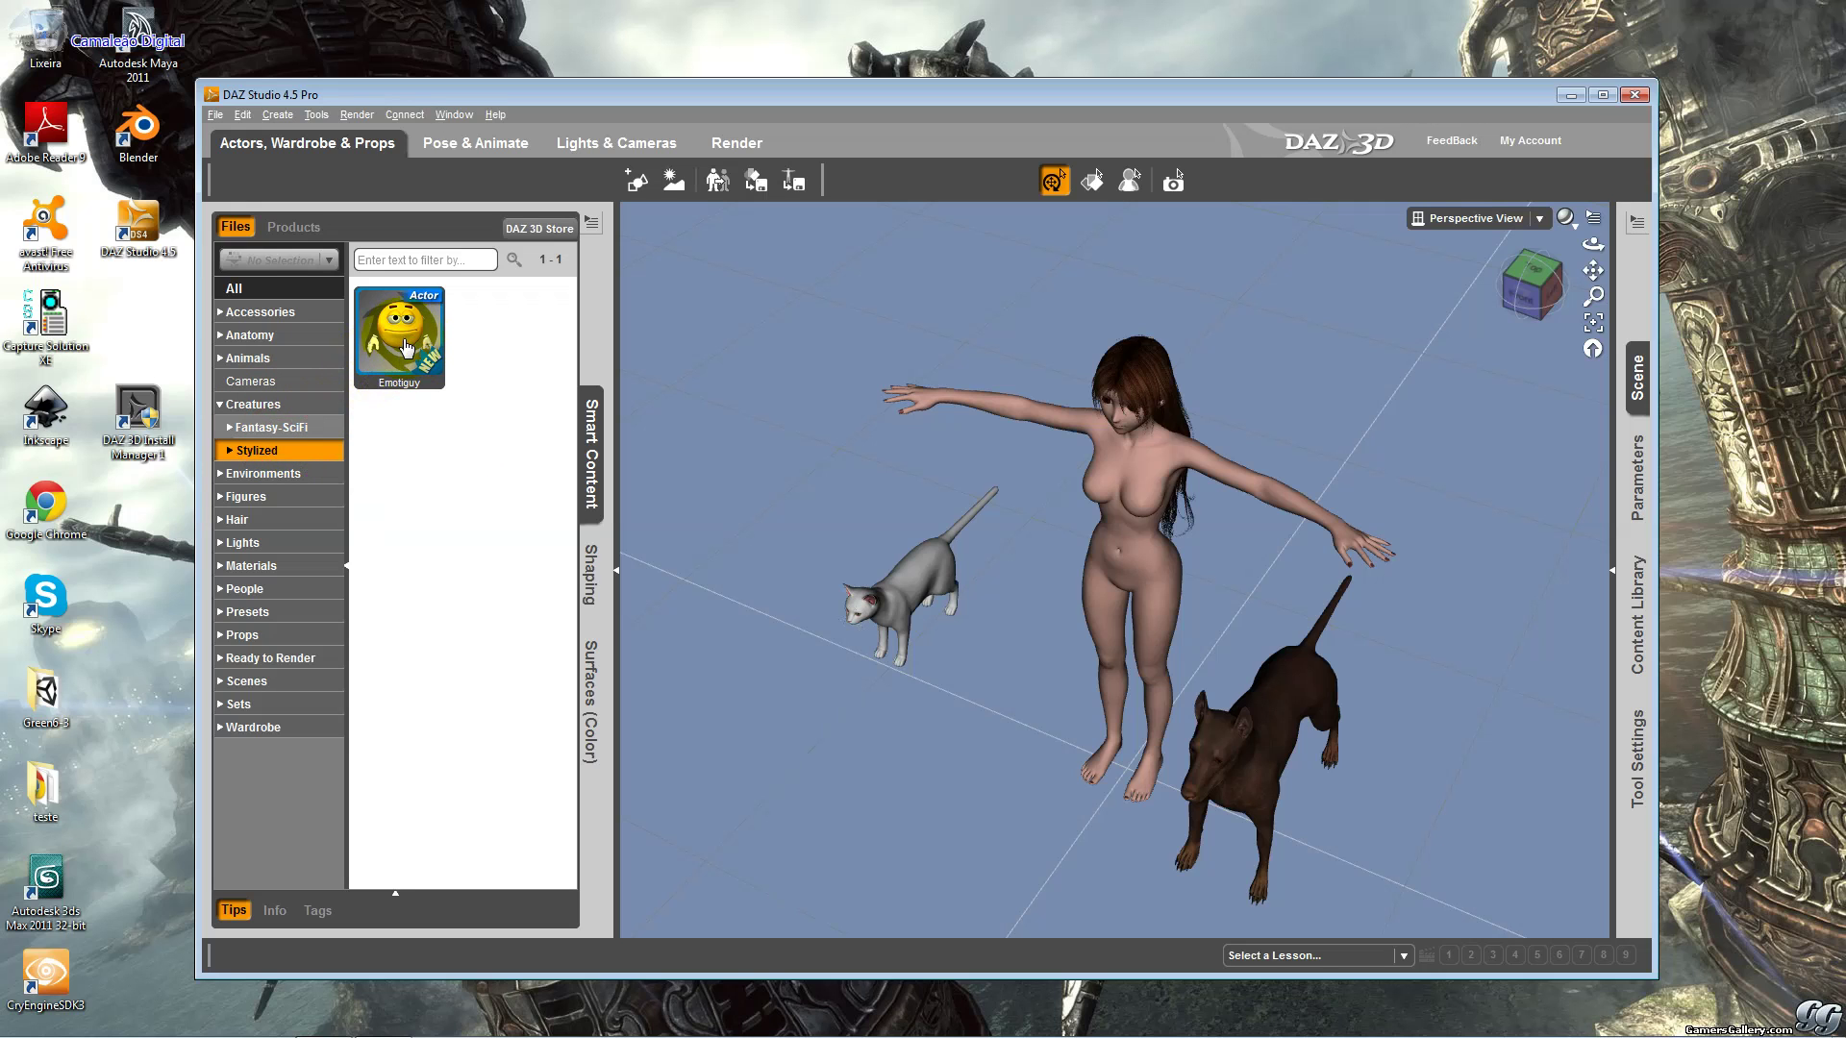
pyautogui.click(288, 427)
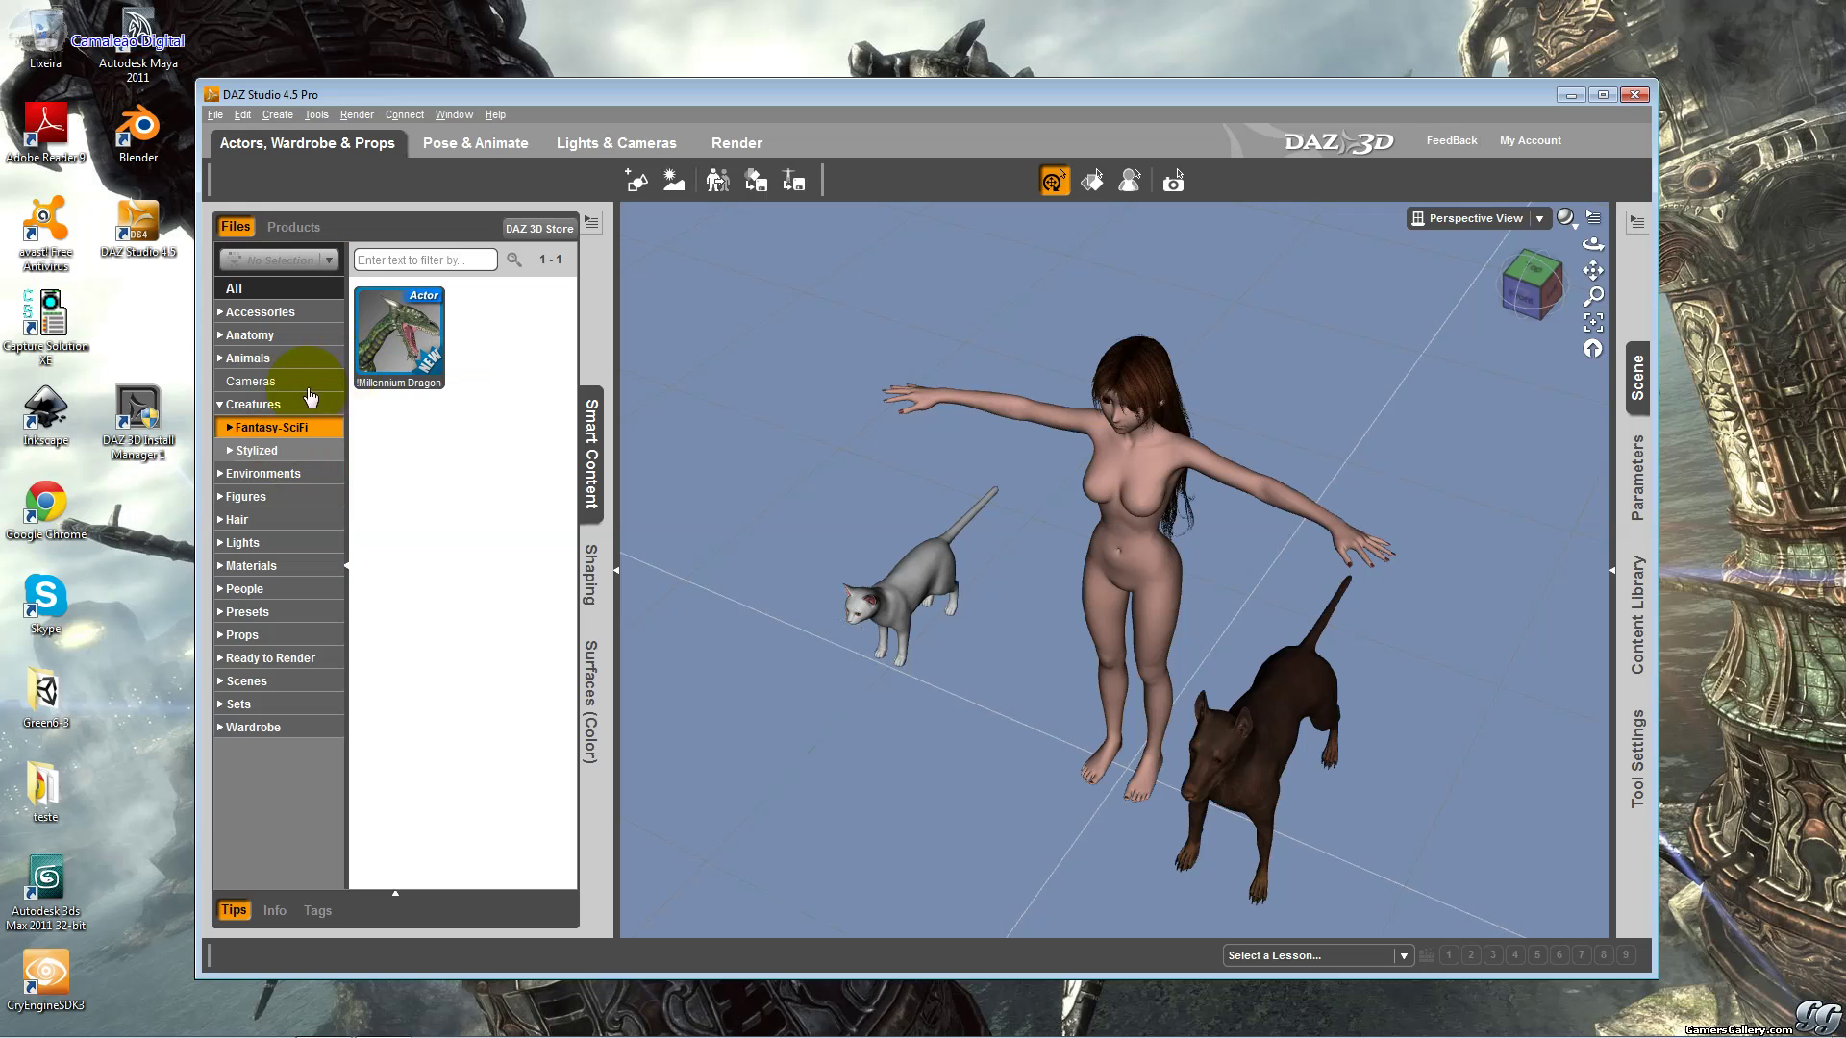
# Look through the Environments category, including its Architecture and Landscape props.
pyautogui.click(256, 478)
pyautogui.moveTo(573, 408); pyautogui.dragTo(570, 587)
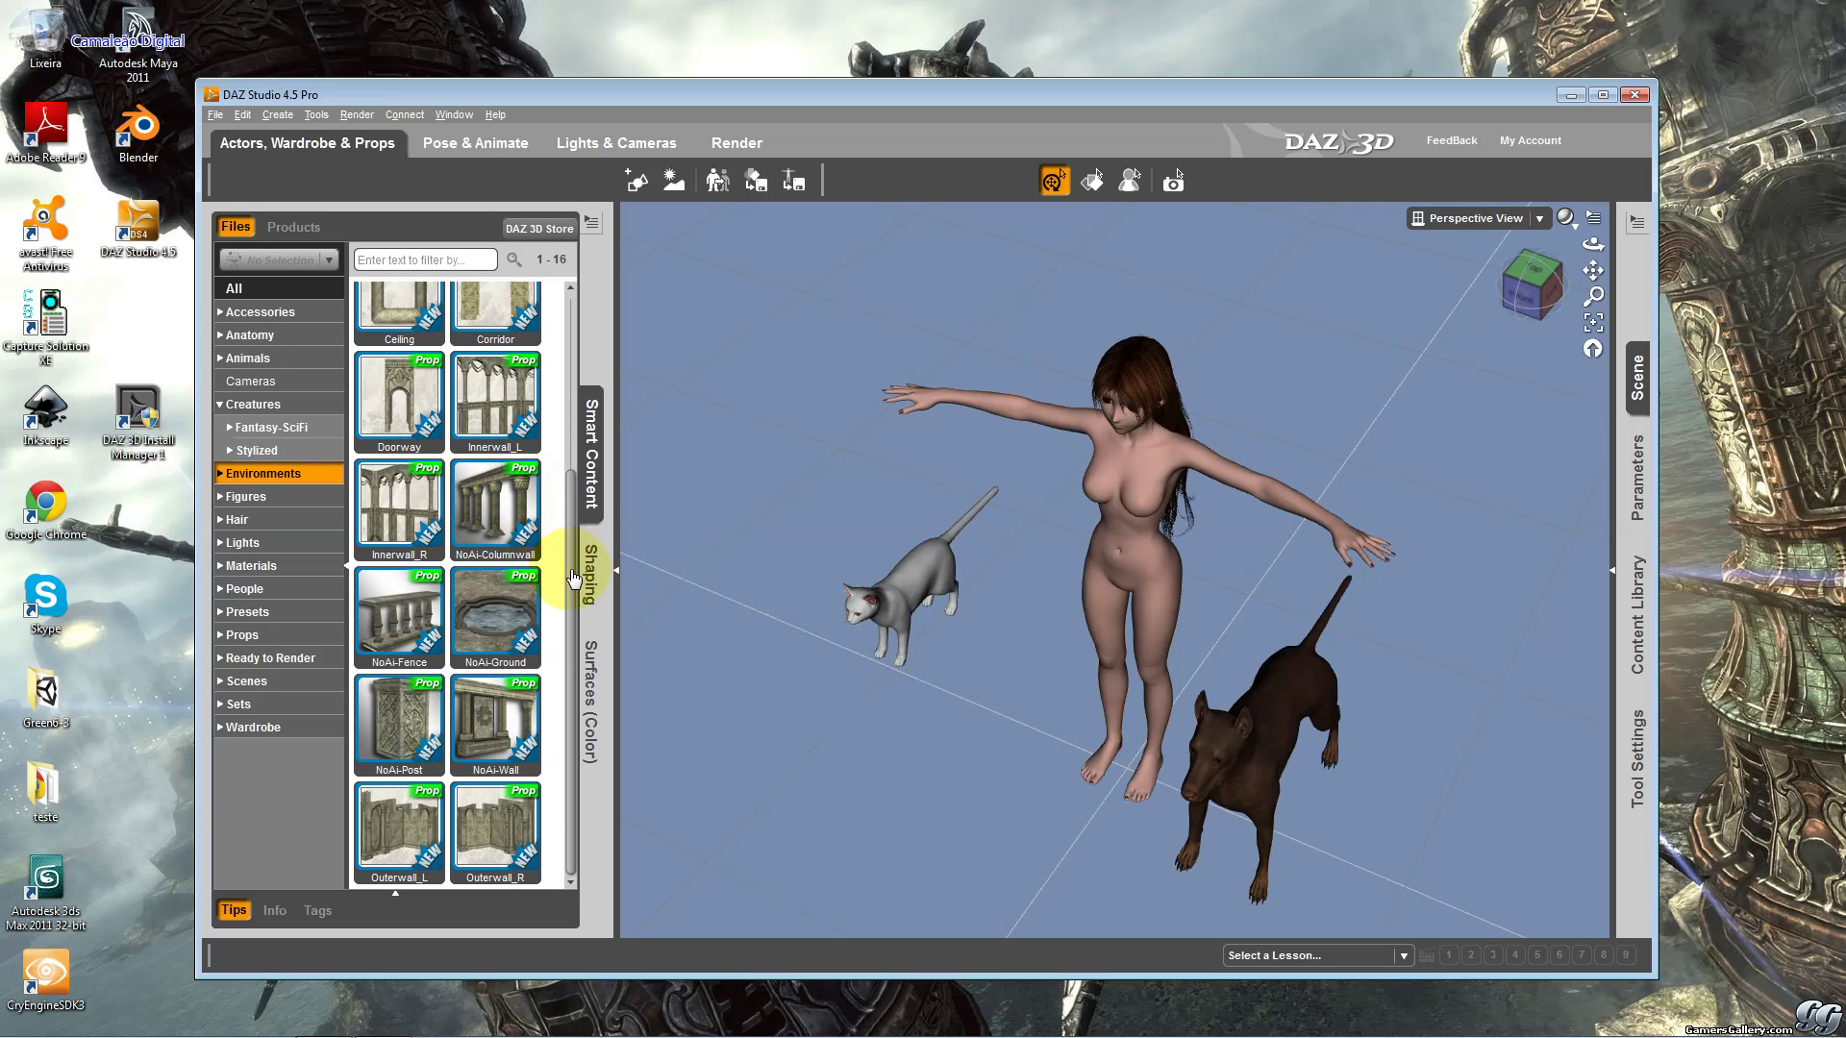
pyautogui.moveTo(569, 556); pyautogui.dragTo(584, 394)
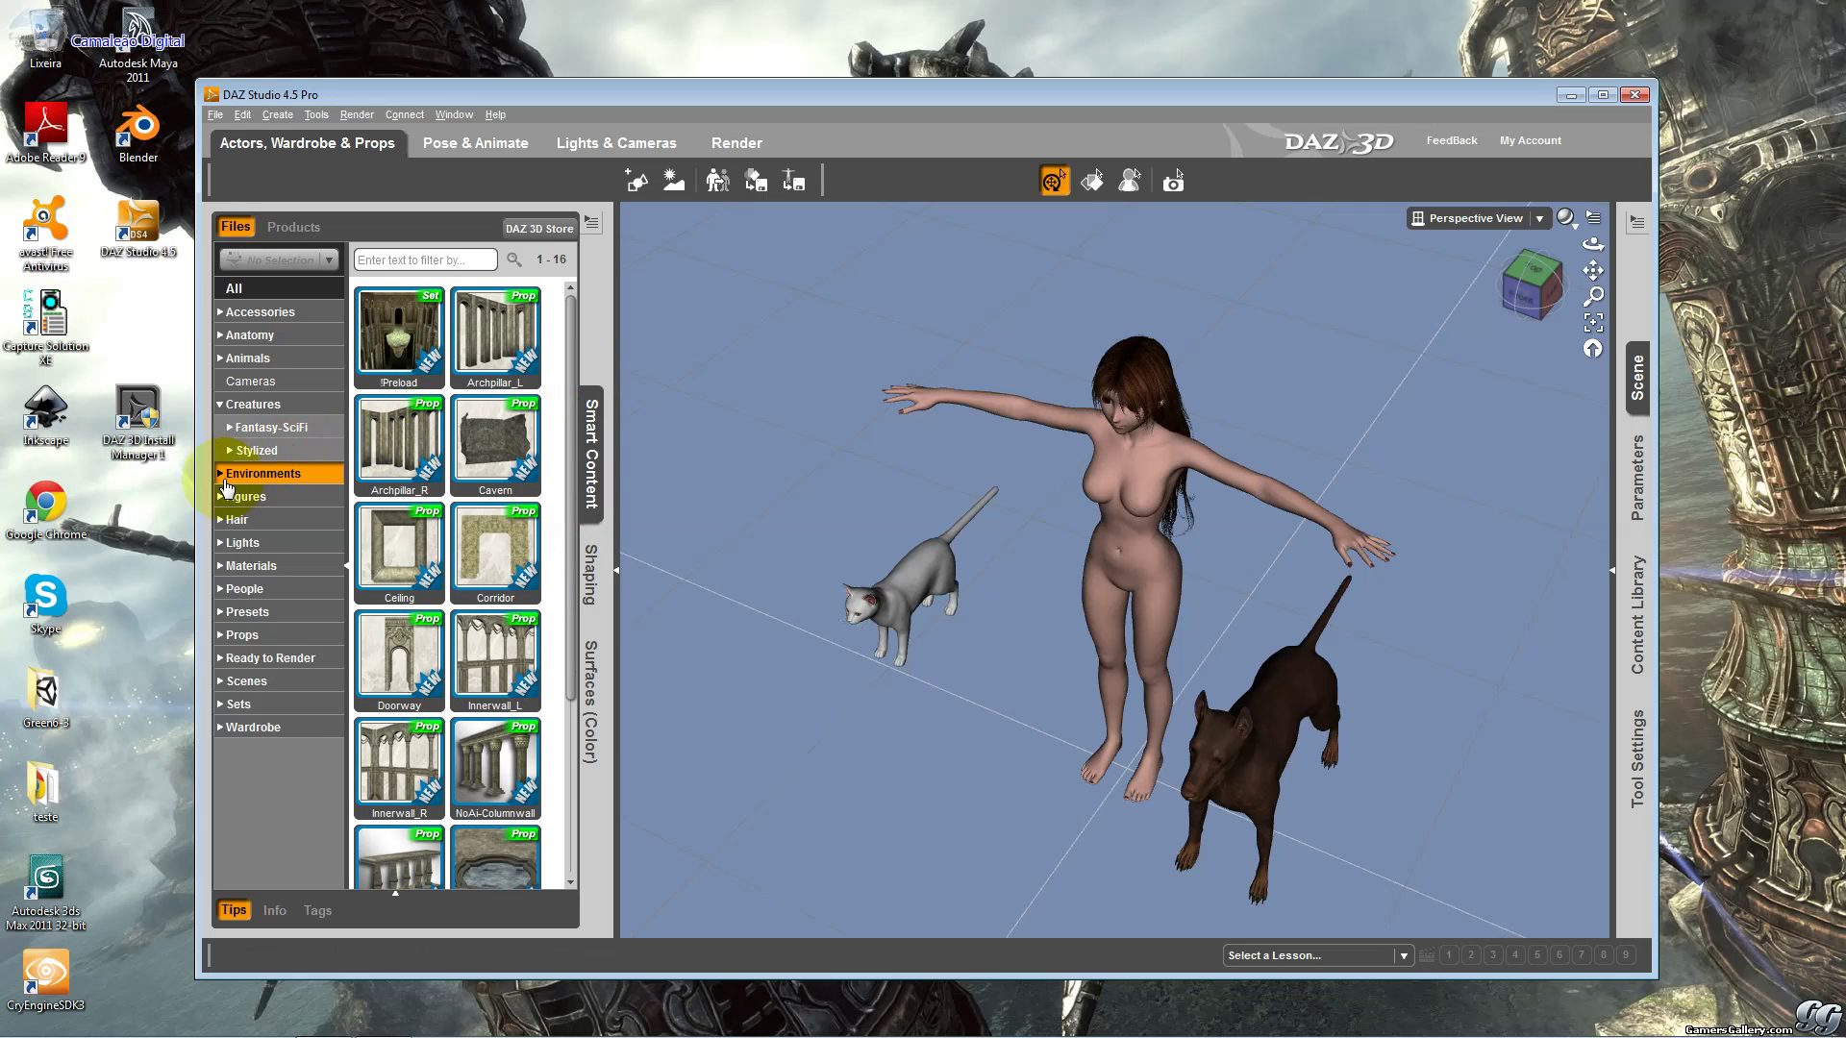
pyautogui.click(220, 473)
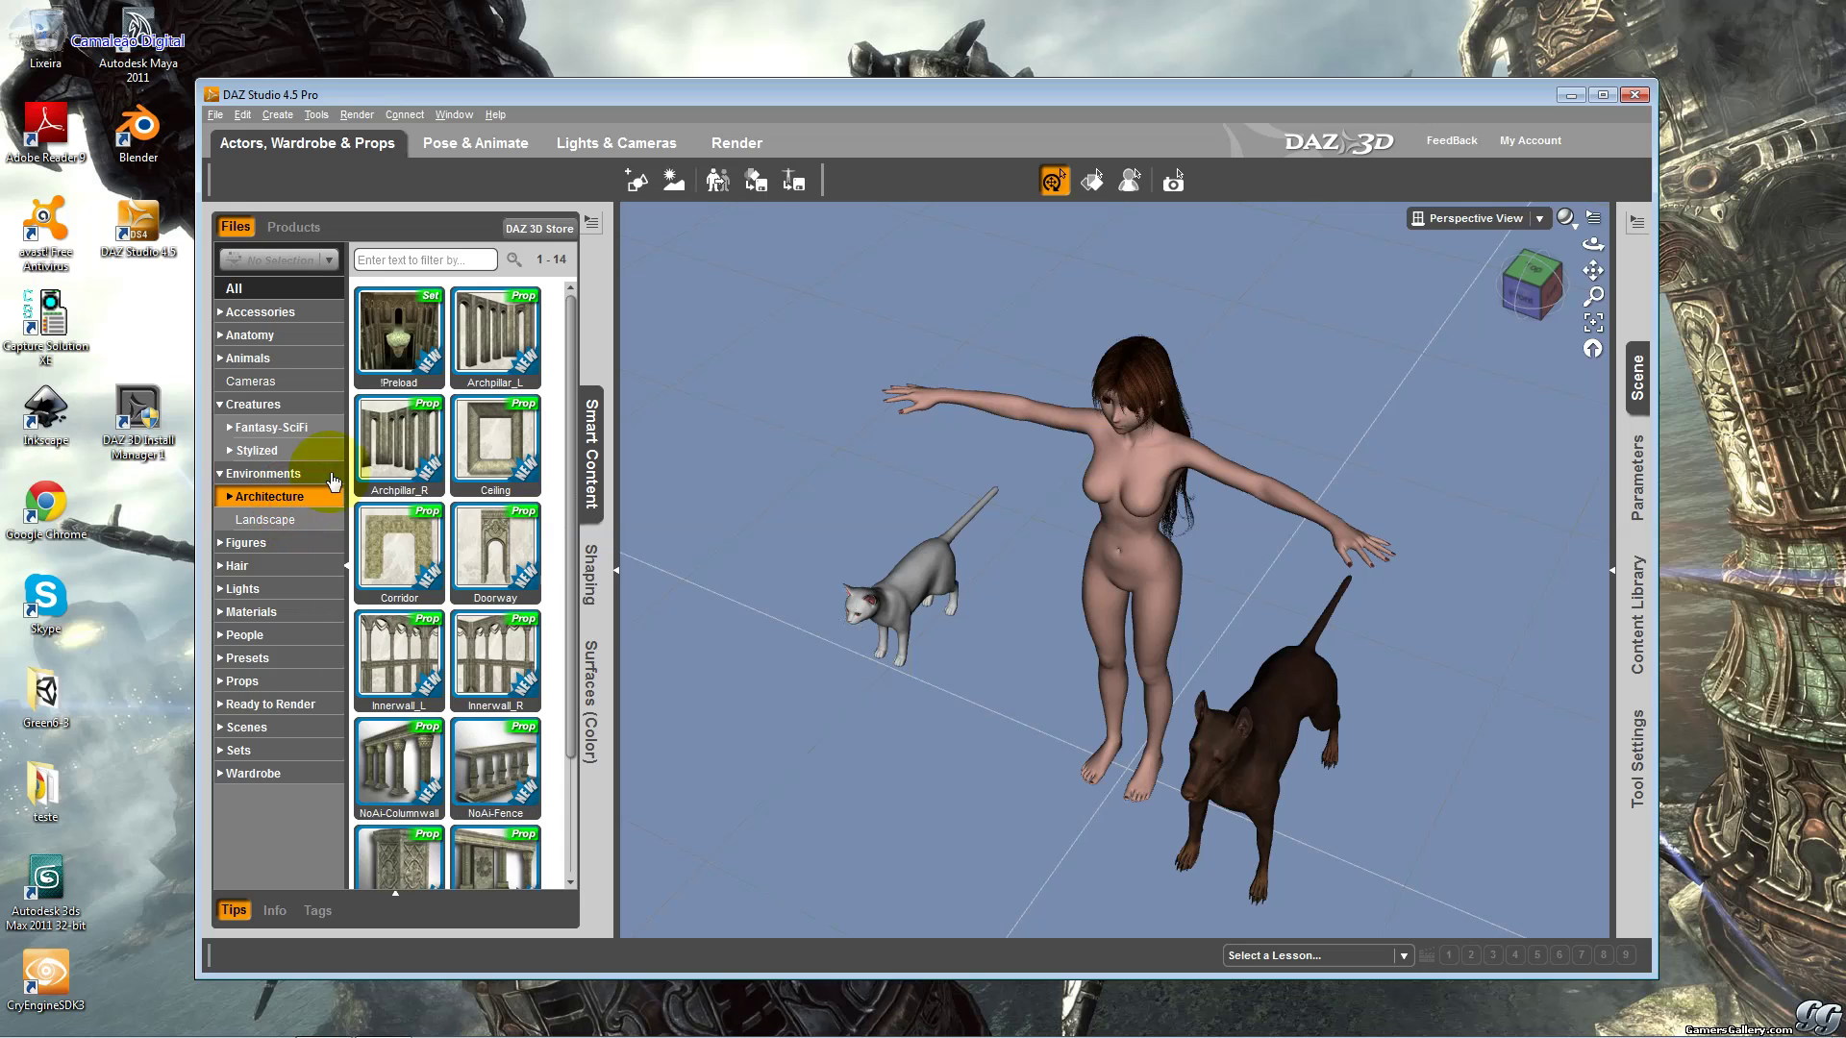
pyautogui.click(305, 523)
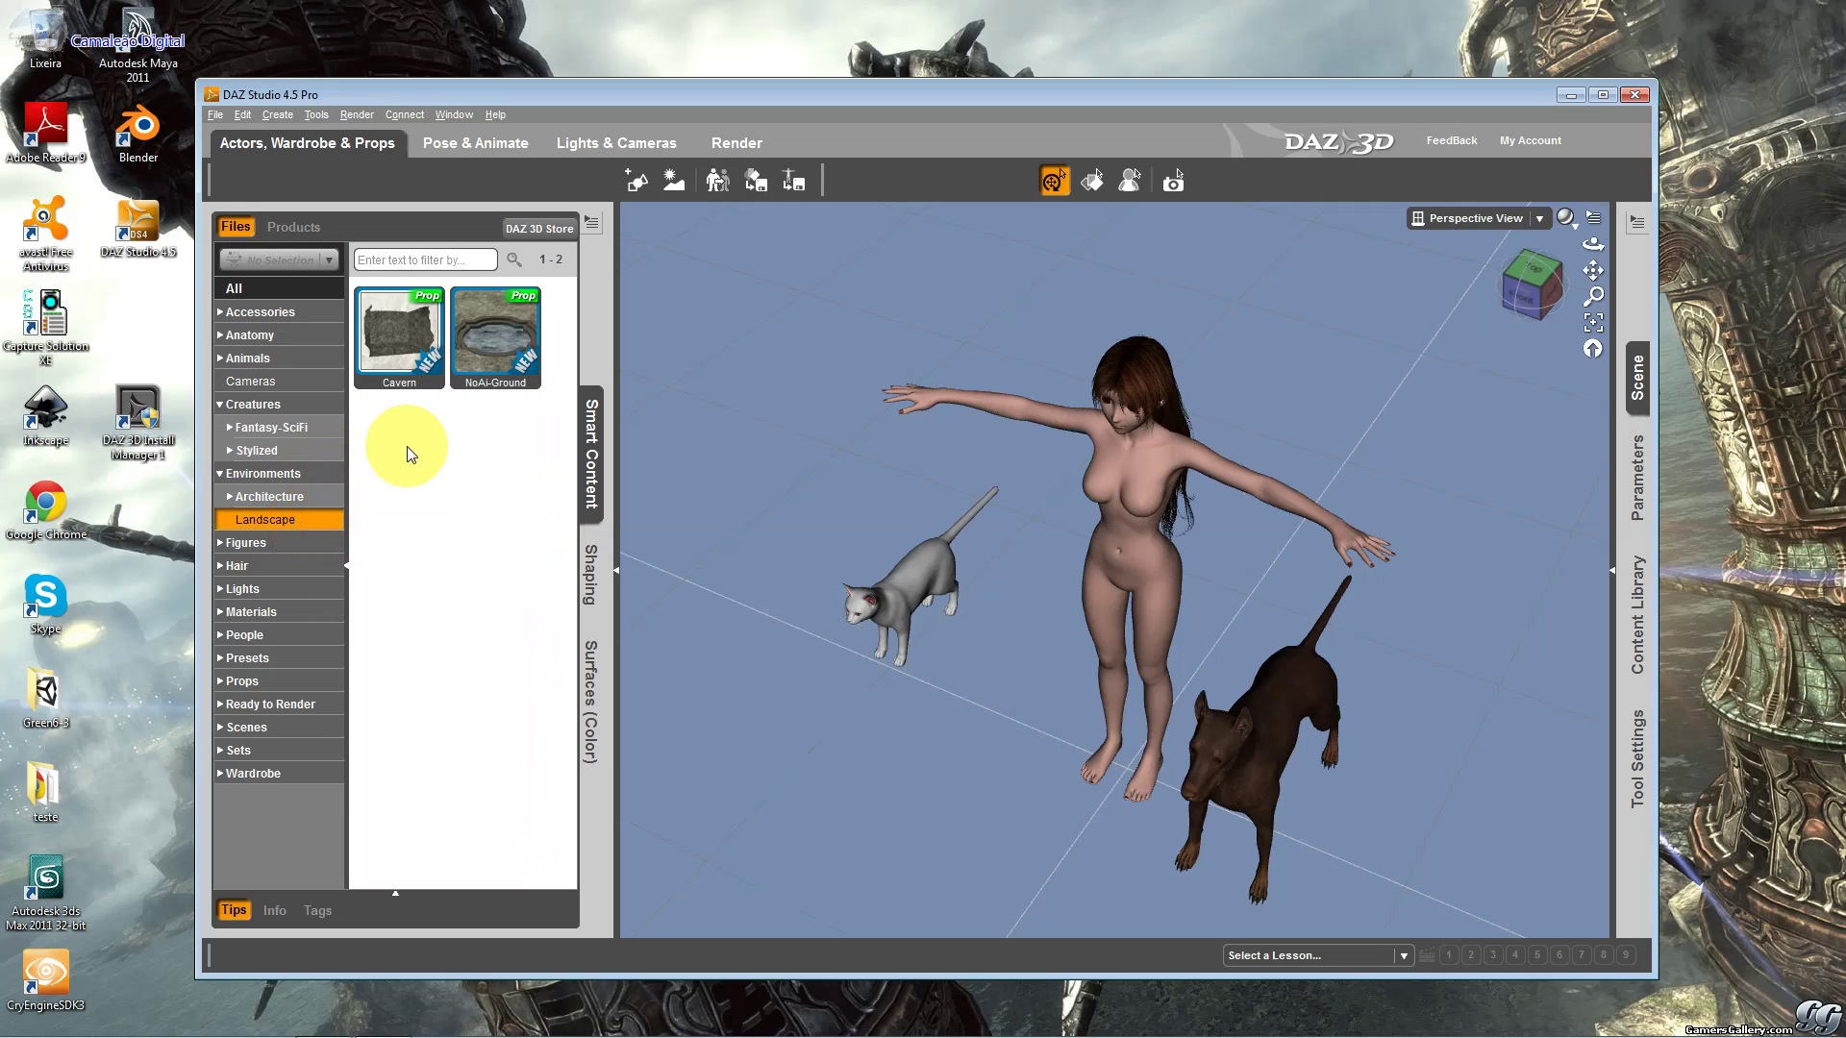
pyautogui.click(264, 473)
pyautogui.click(220, 473)
# Browse the Animals, Creatures and People subcategories of Figures, and select the female figure in the scene.
pyautogui.click(218, 497)
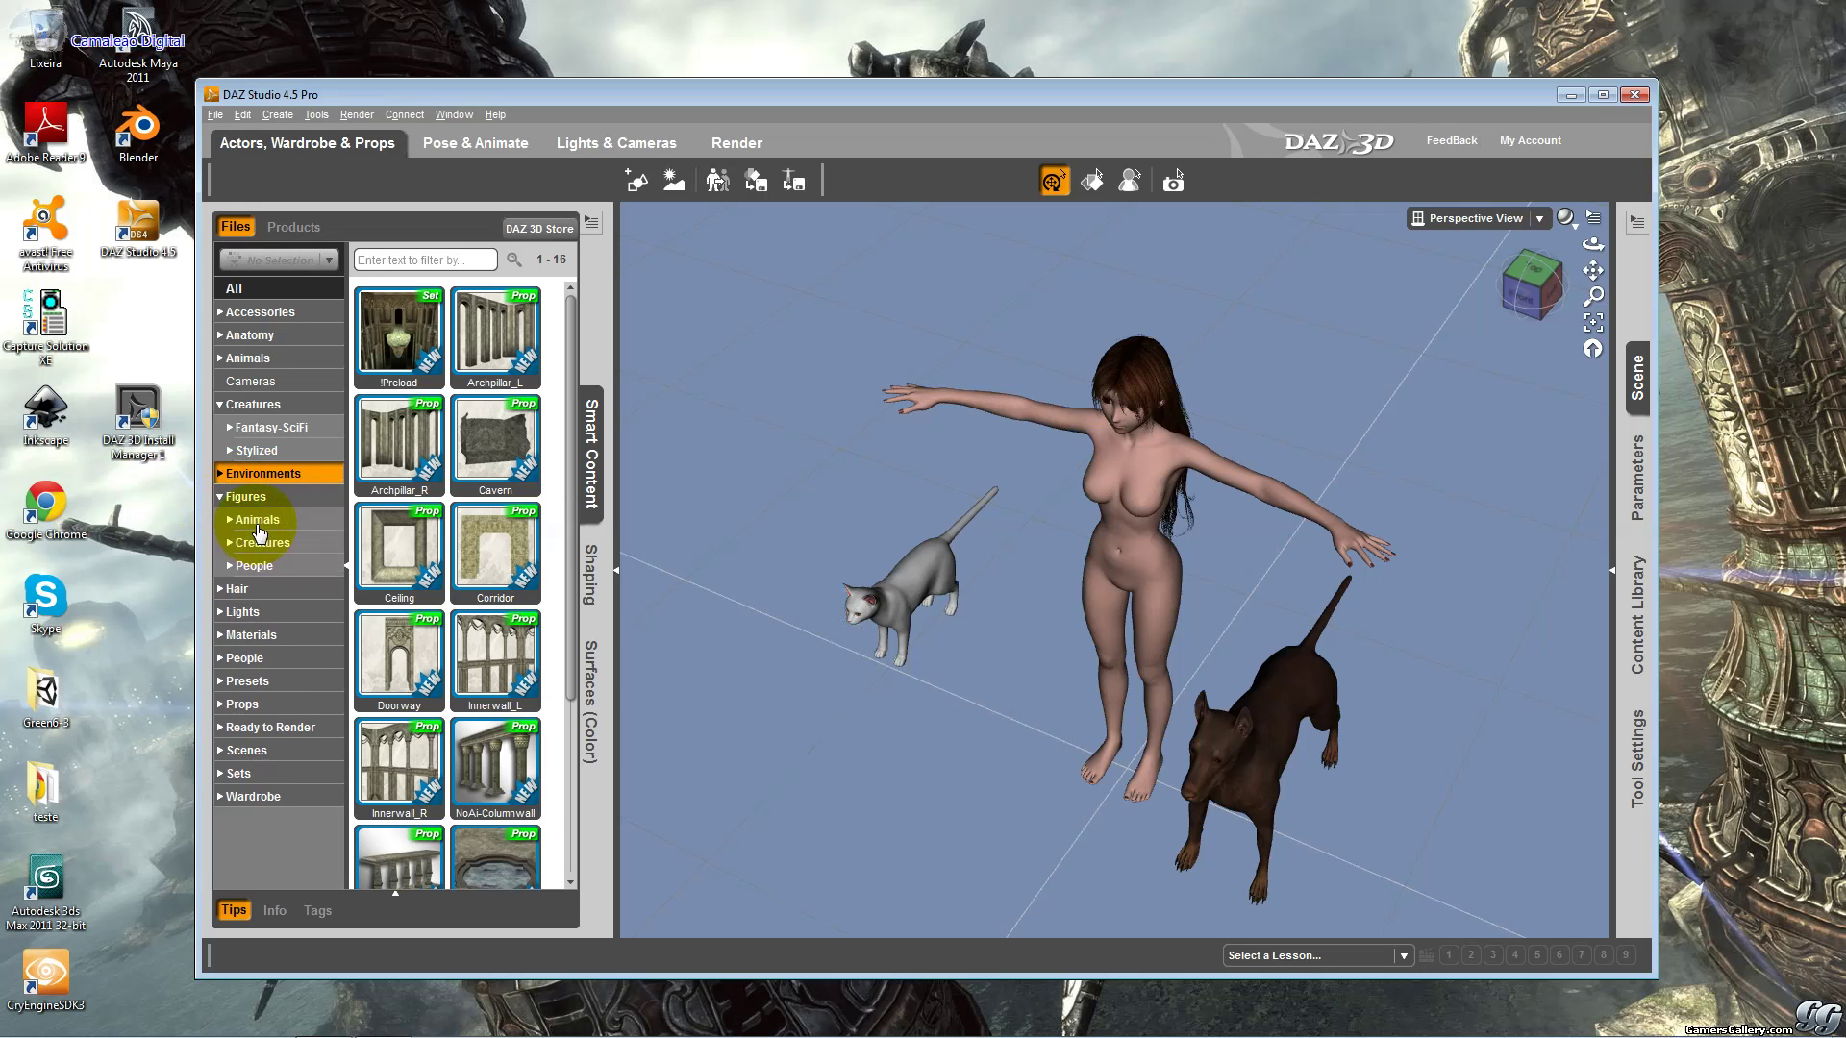
pyautogui.click(258, 516)
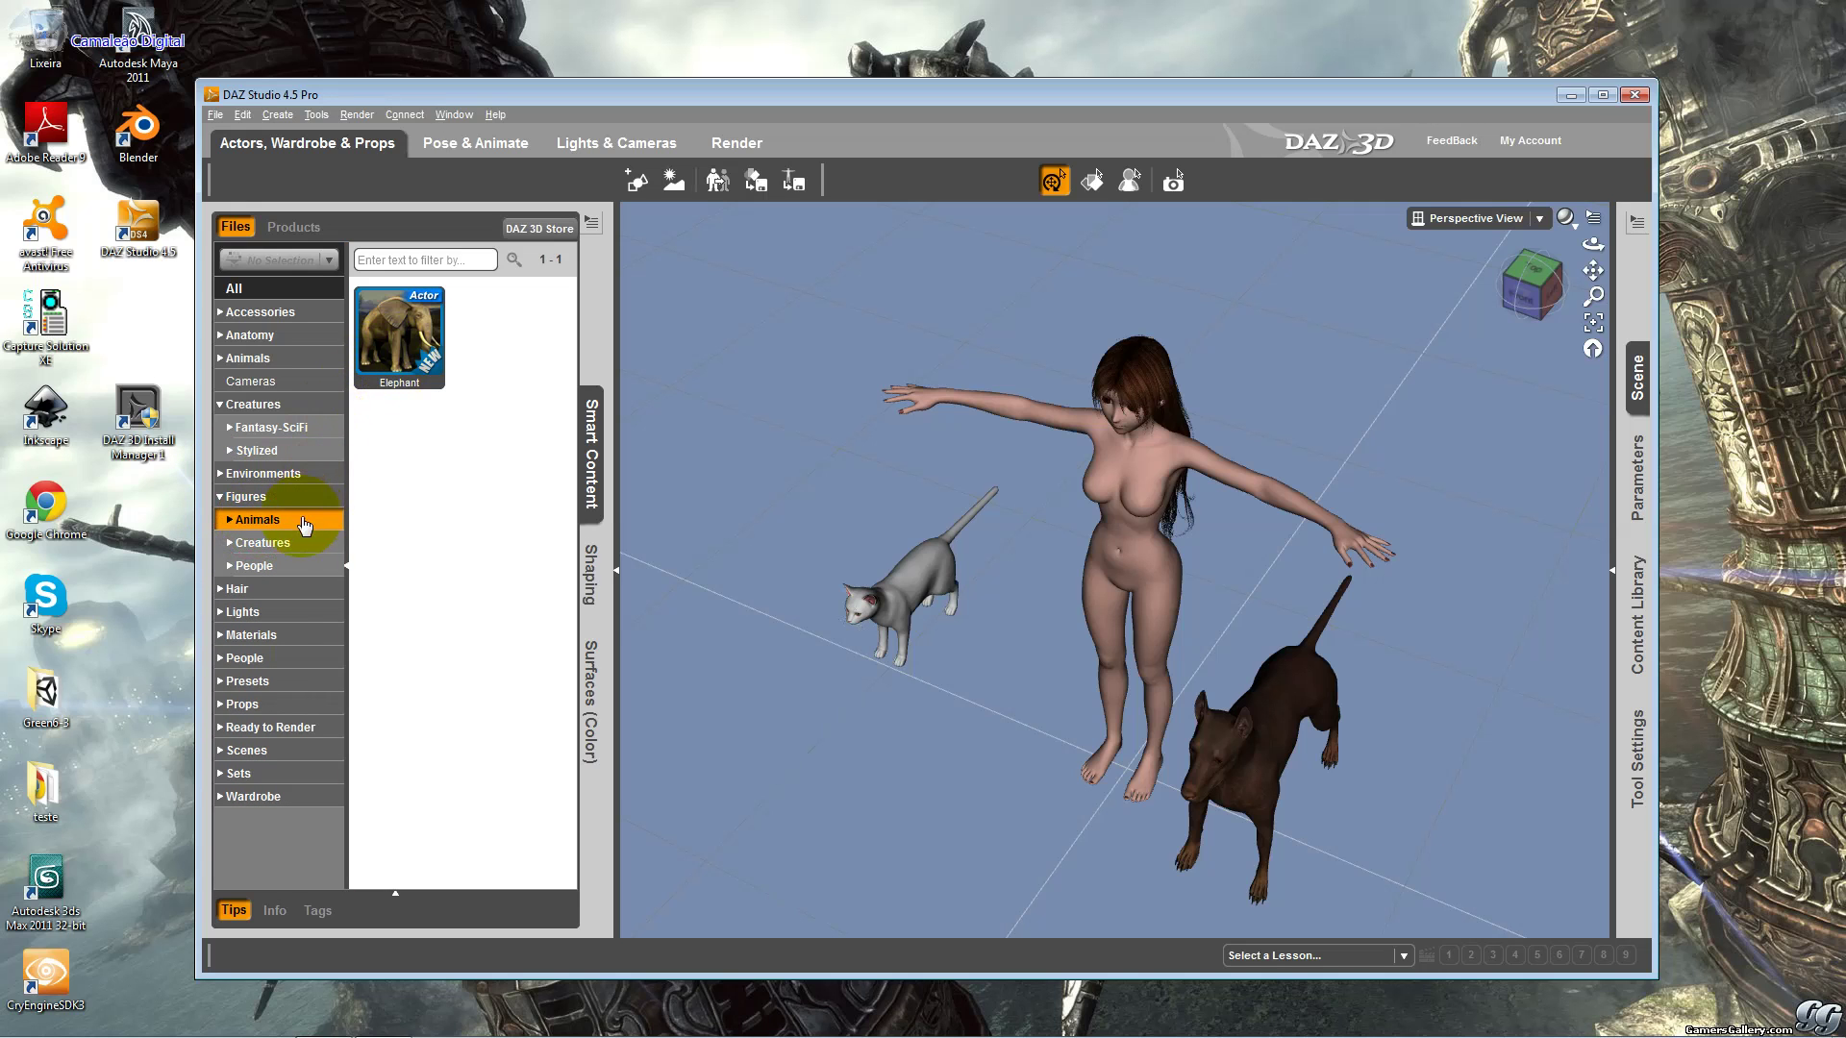
pyautogui.click(285, 545)
pyautogui.click(256, 565)
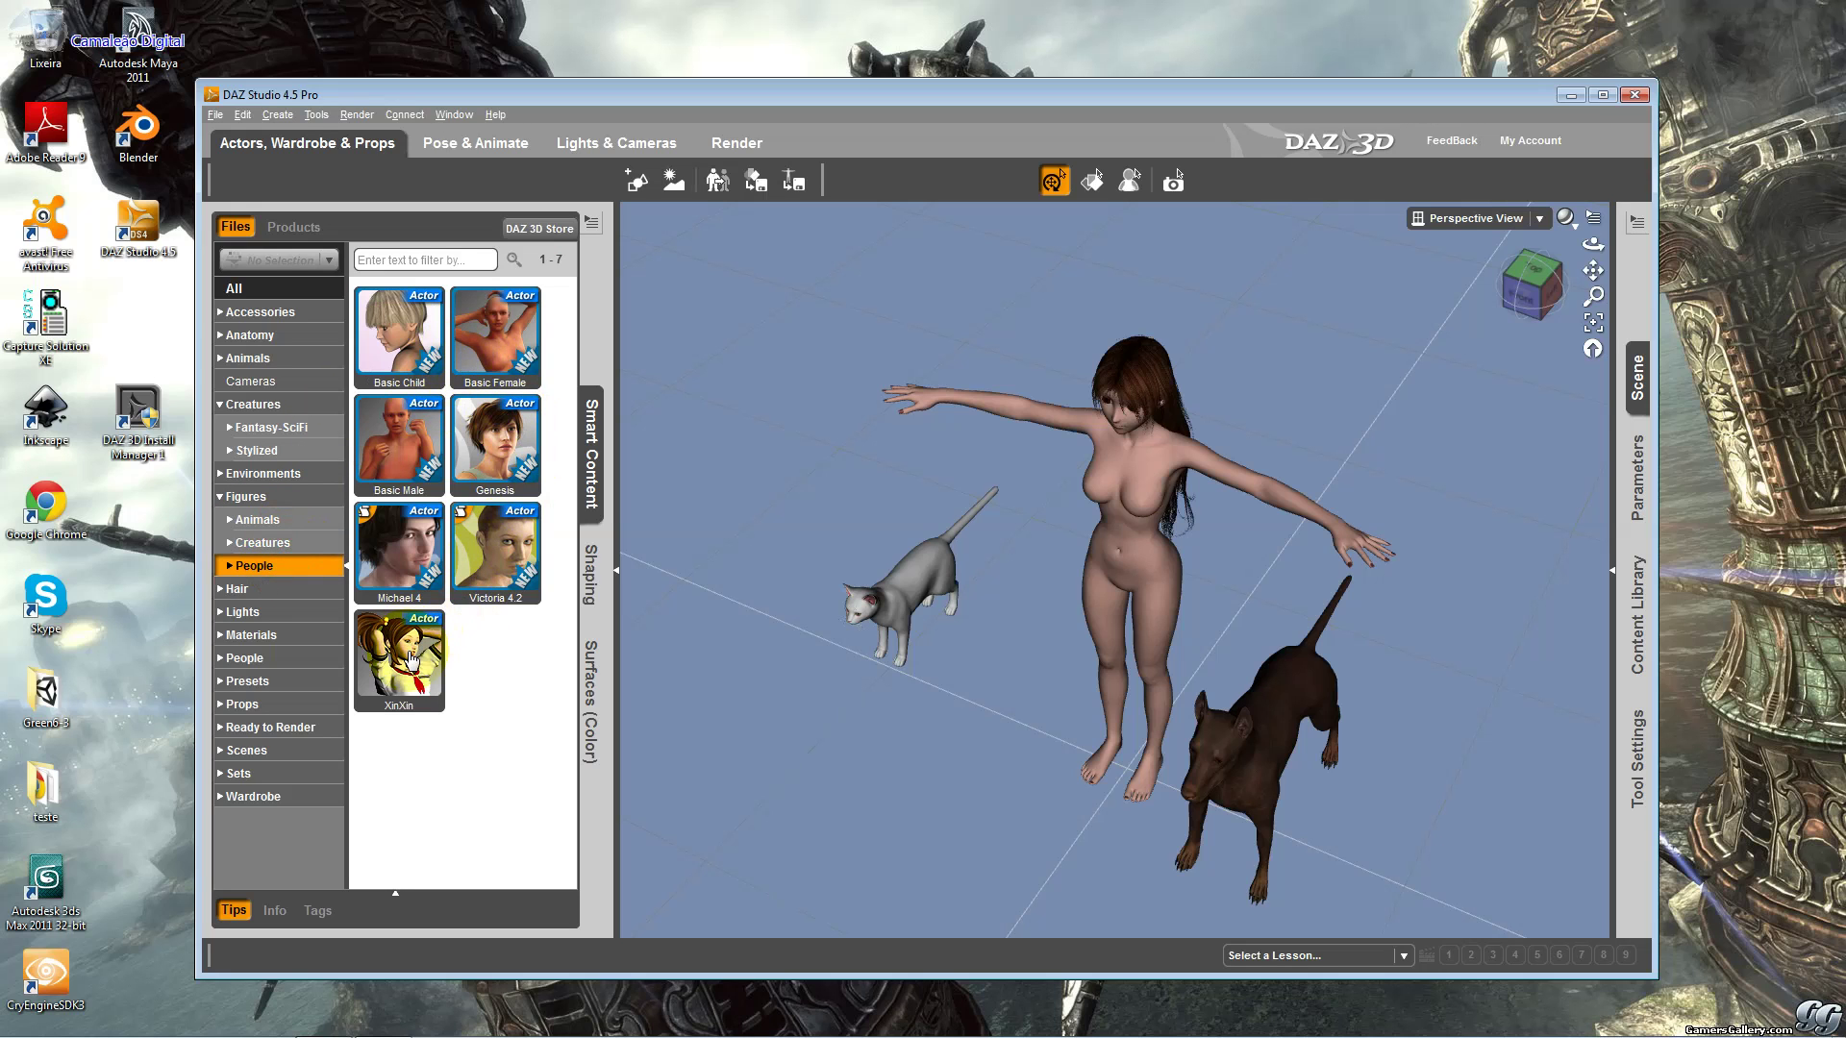
pyautogui.moveTo(412, 661); pyautogui.dragTo(1053, 640)
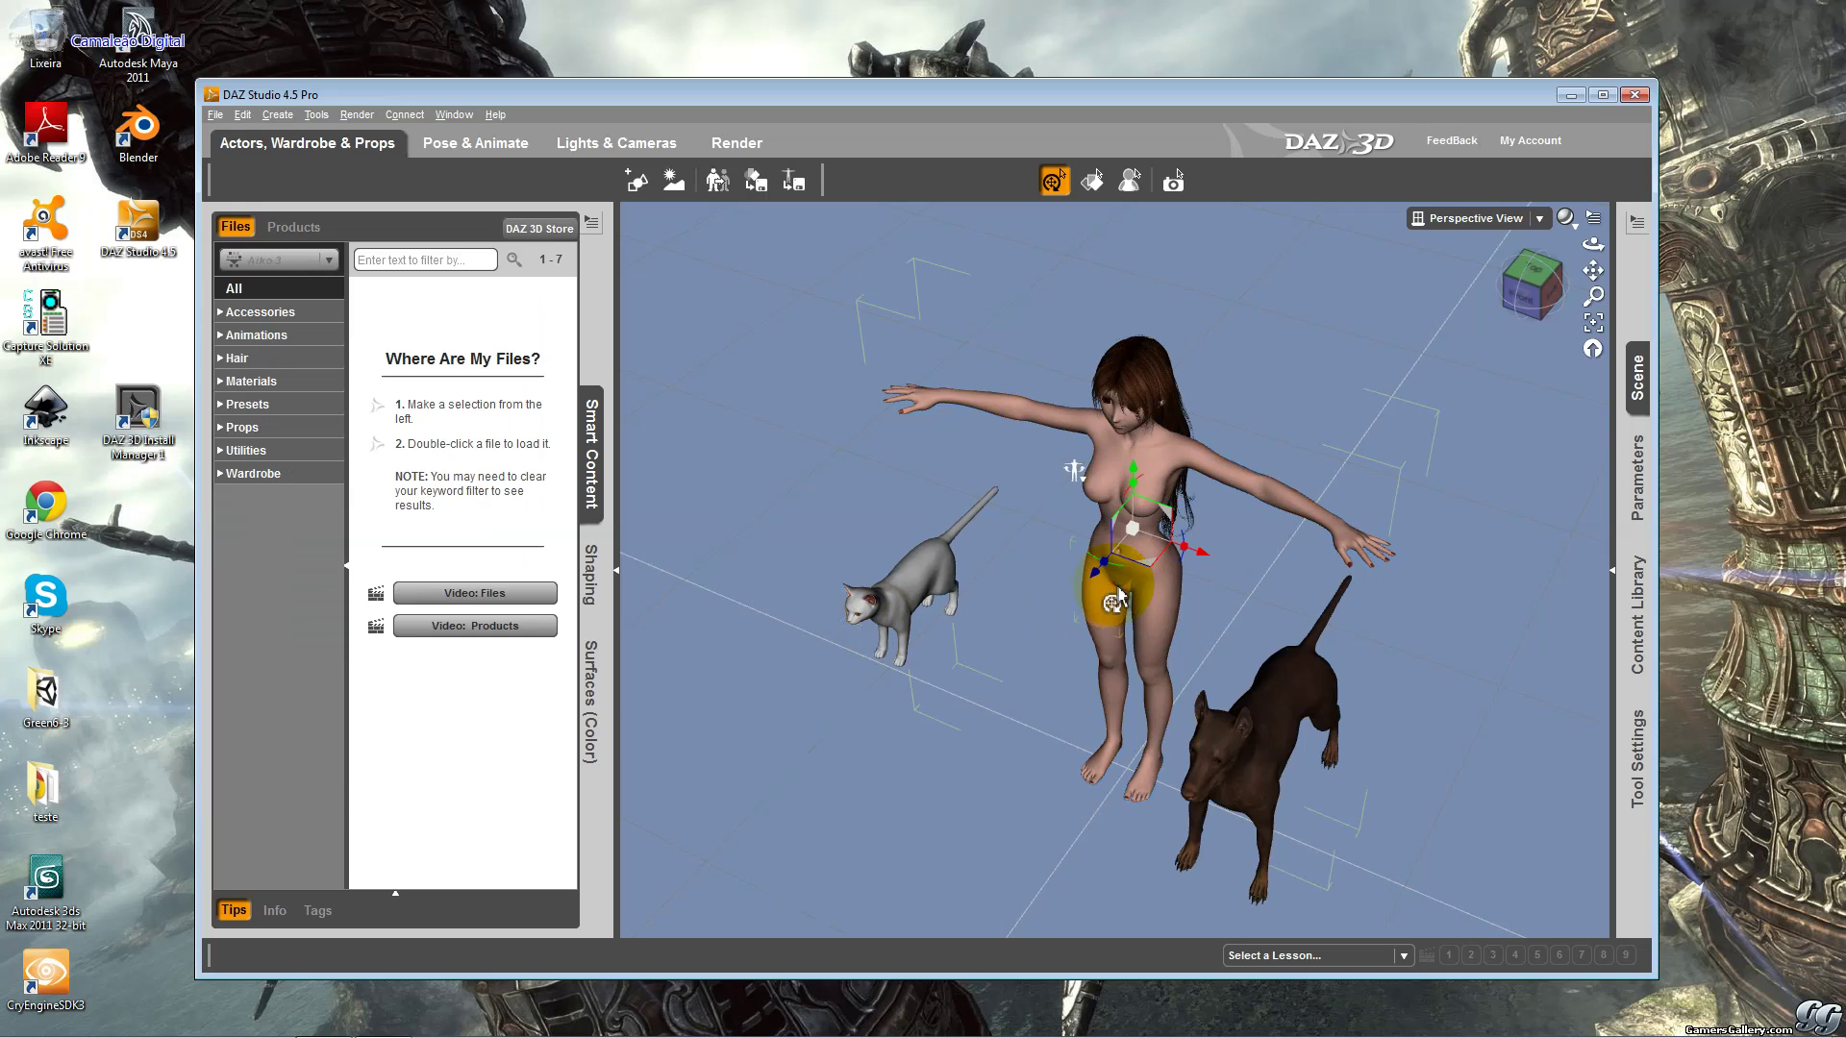
# Deselect the figure and browse the Hair category's Long, Short and Static subcategories, including Aiko 3 Nyoko Hair.
pyautogui.click(784, 510)
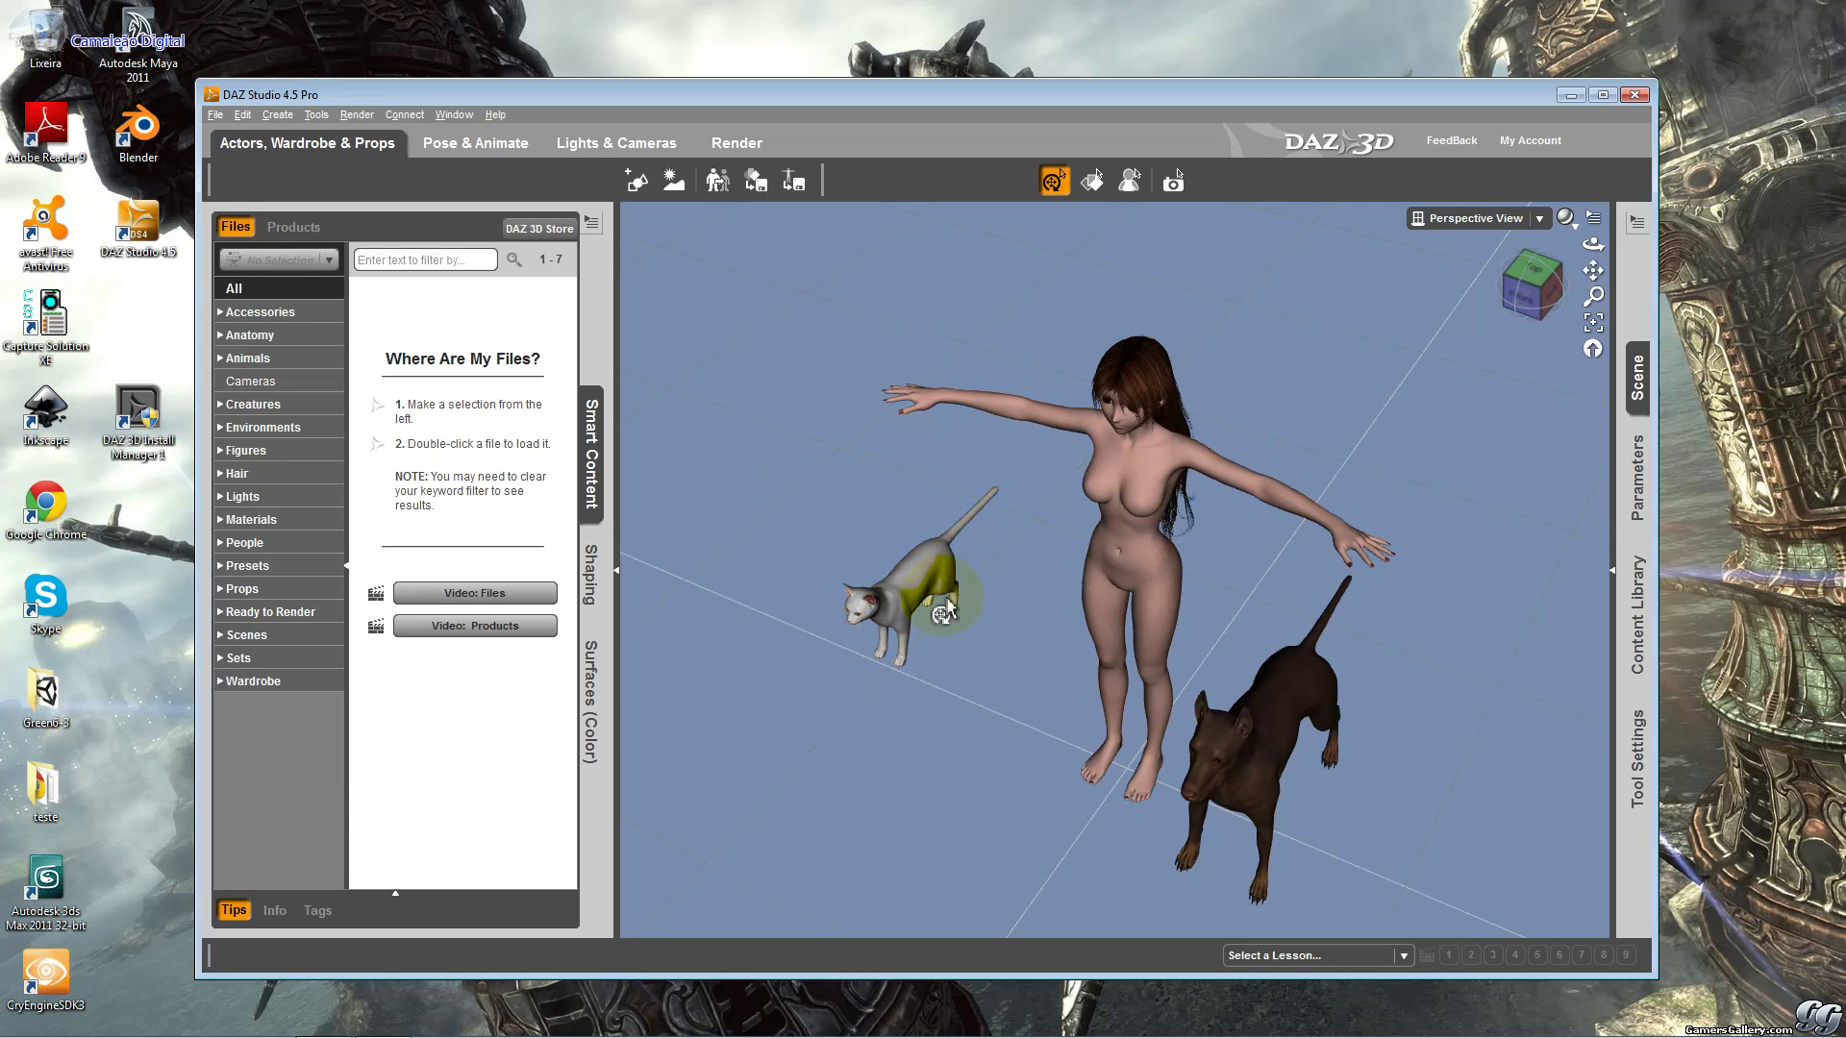
pyautogui.click(245, 452)
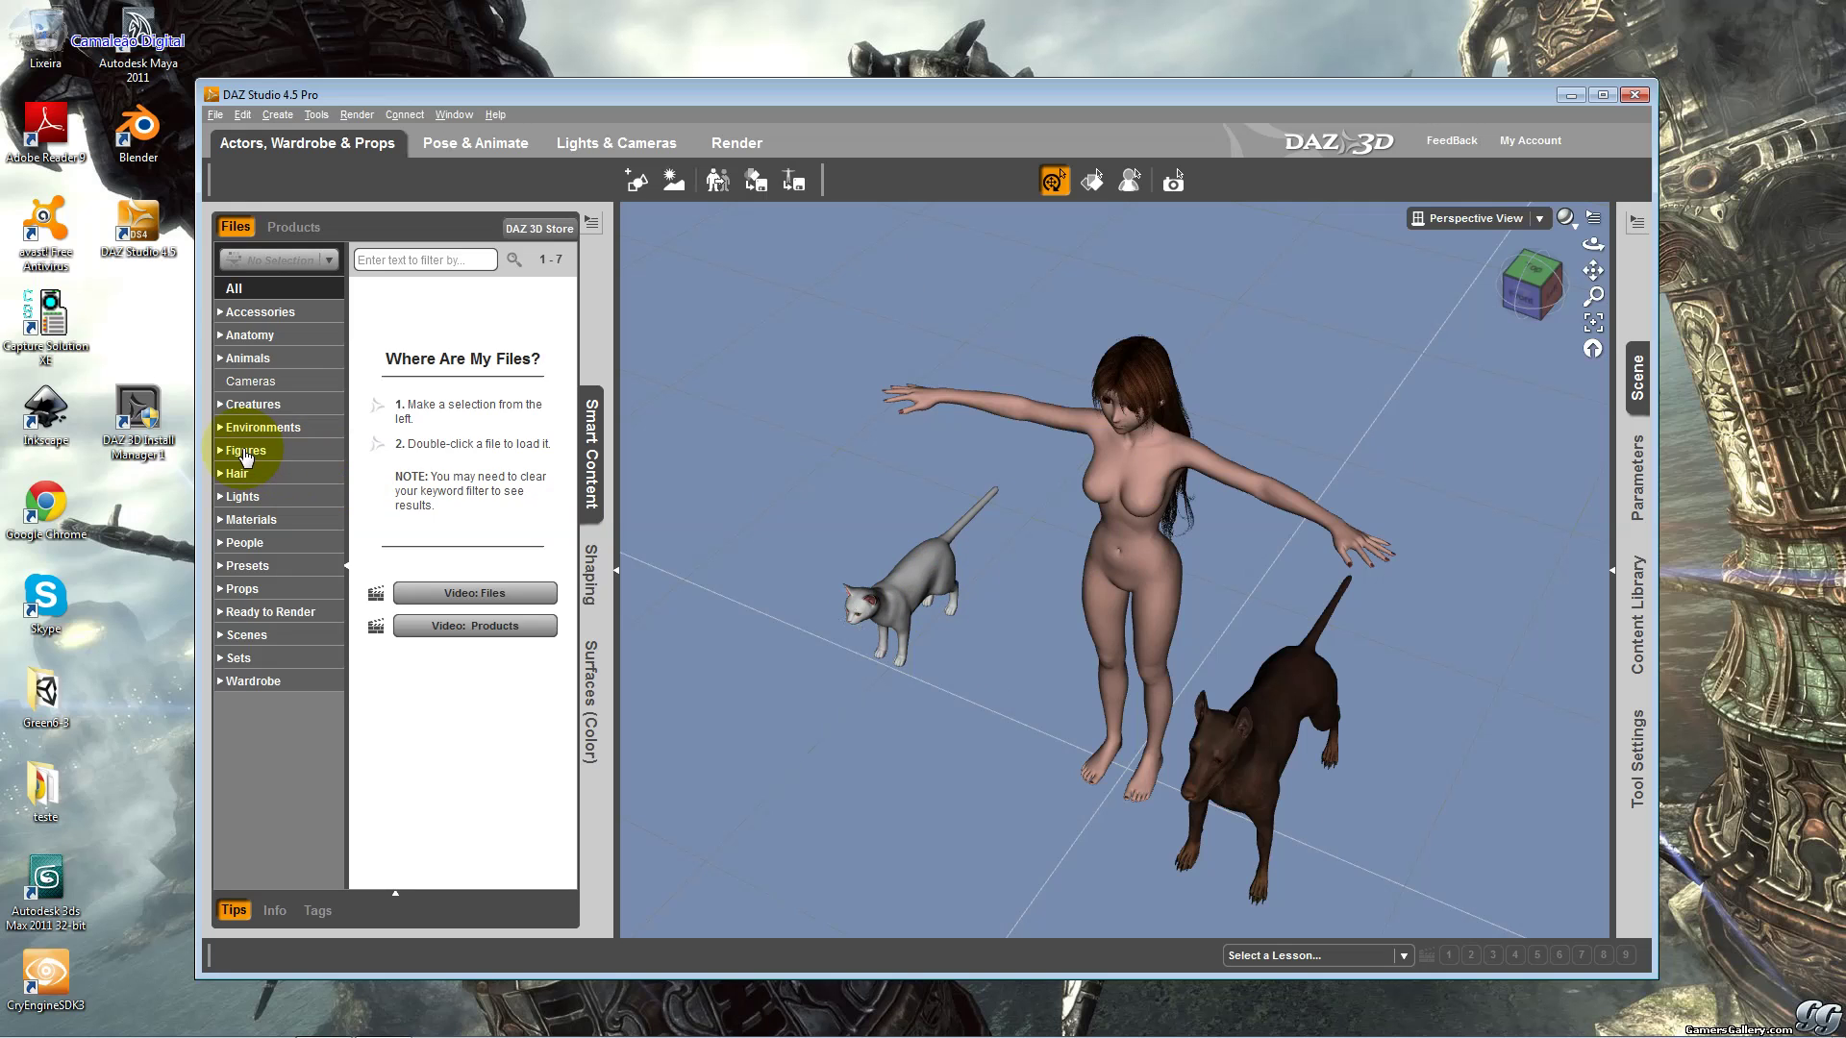
pyautogui.click(237, 473)
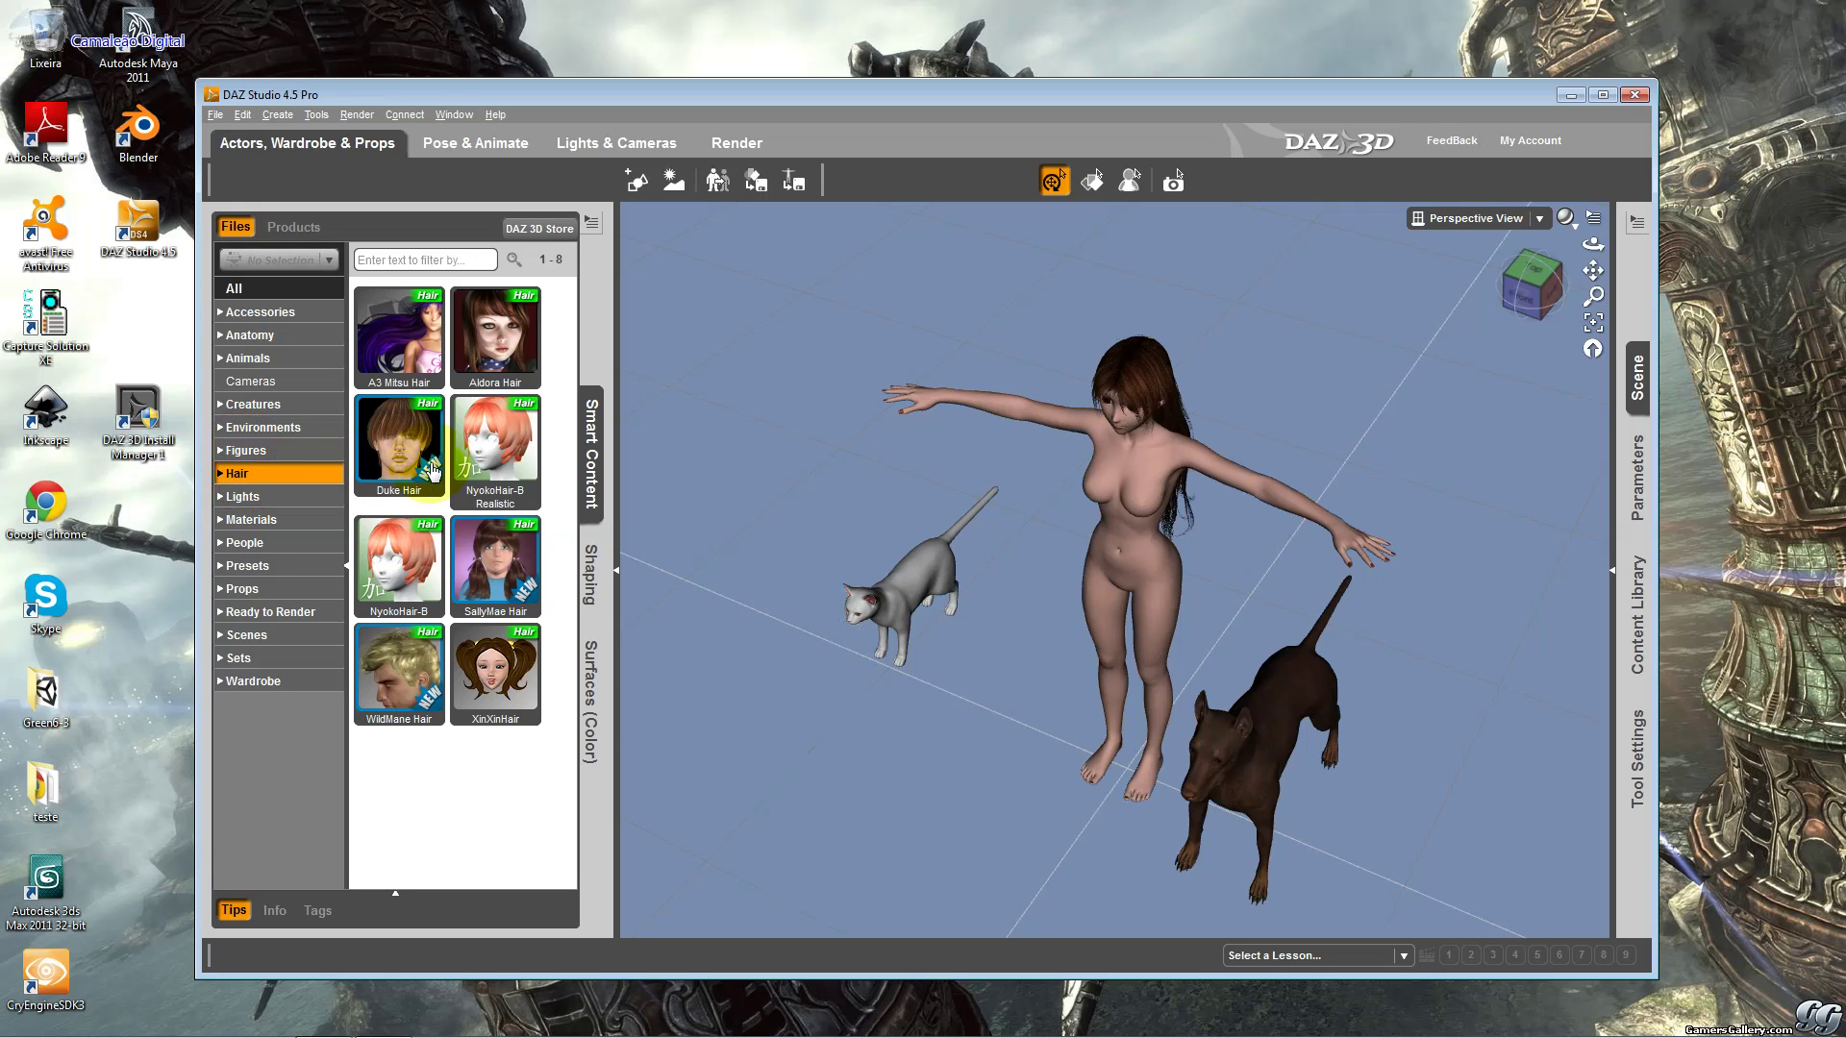
pyautogui.click(219, 473)
pyautogui.click(250, 496)
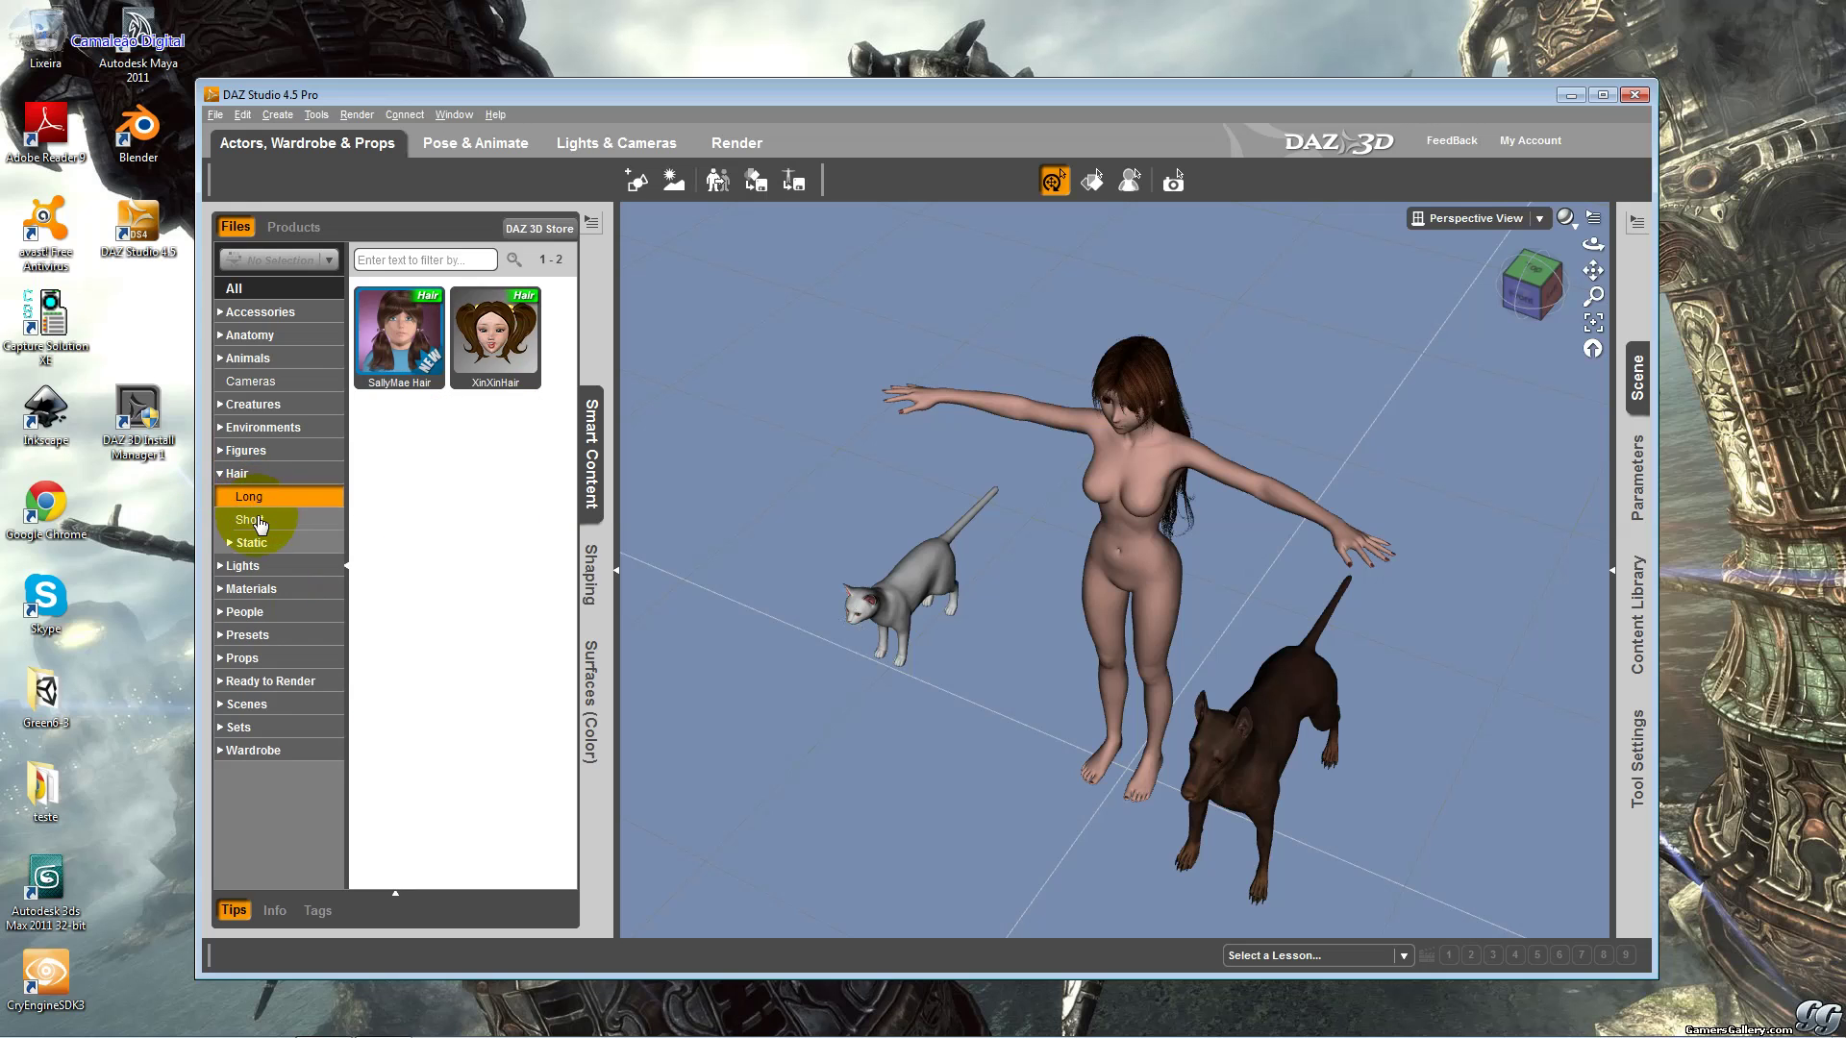
pyautogui.click(257, 520)
pyautogui.click(247, 542)
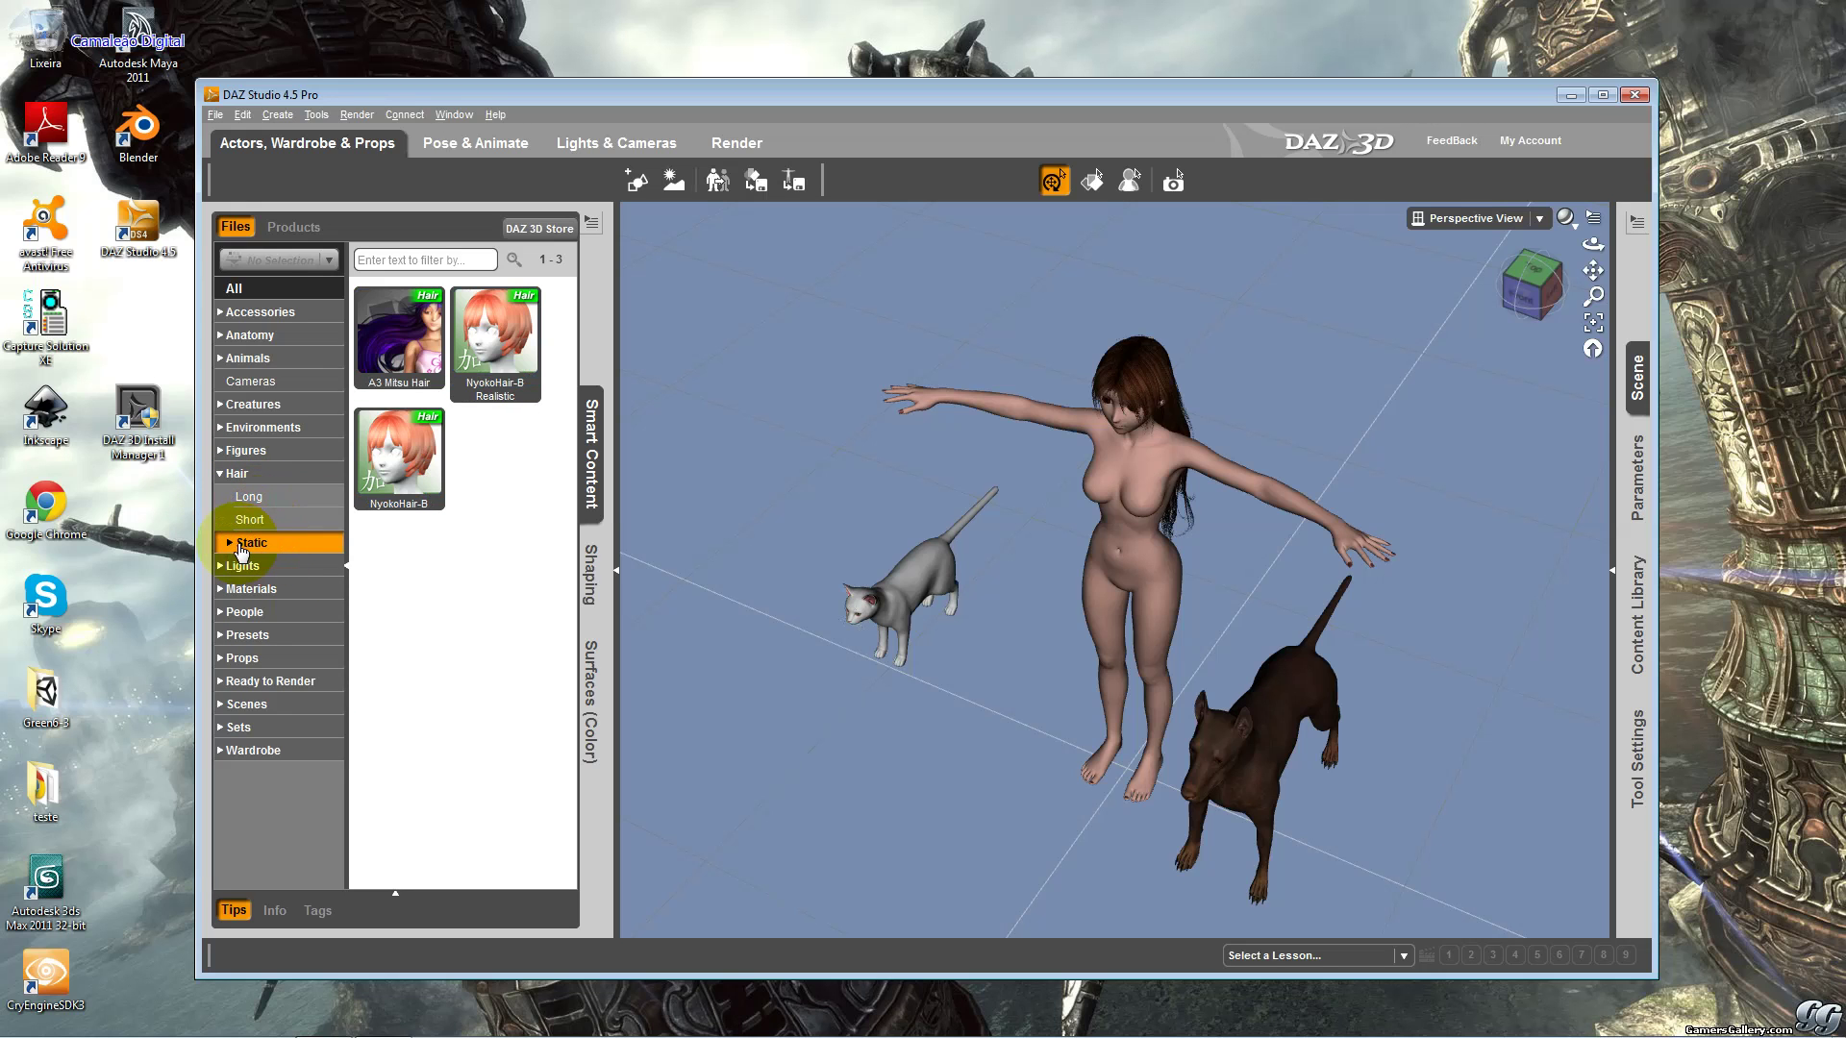
pyautogui.click(230, 544)
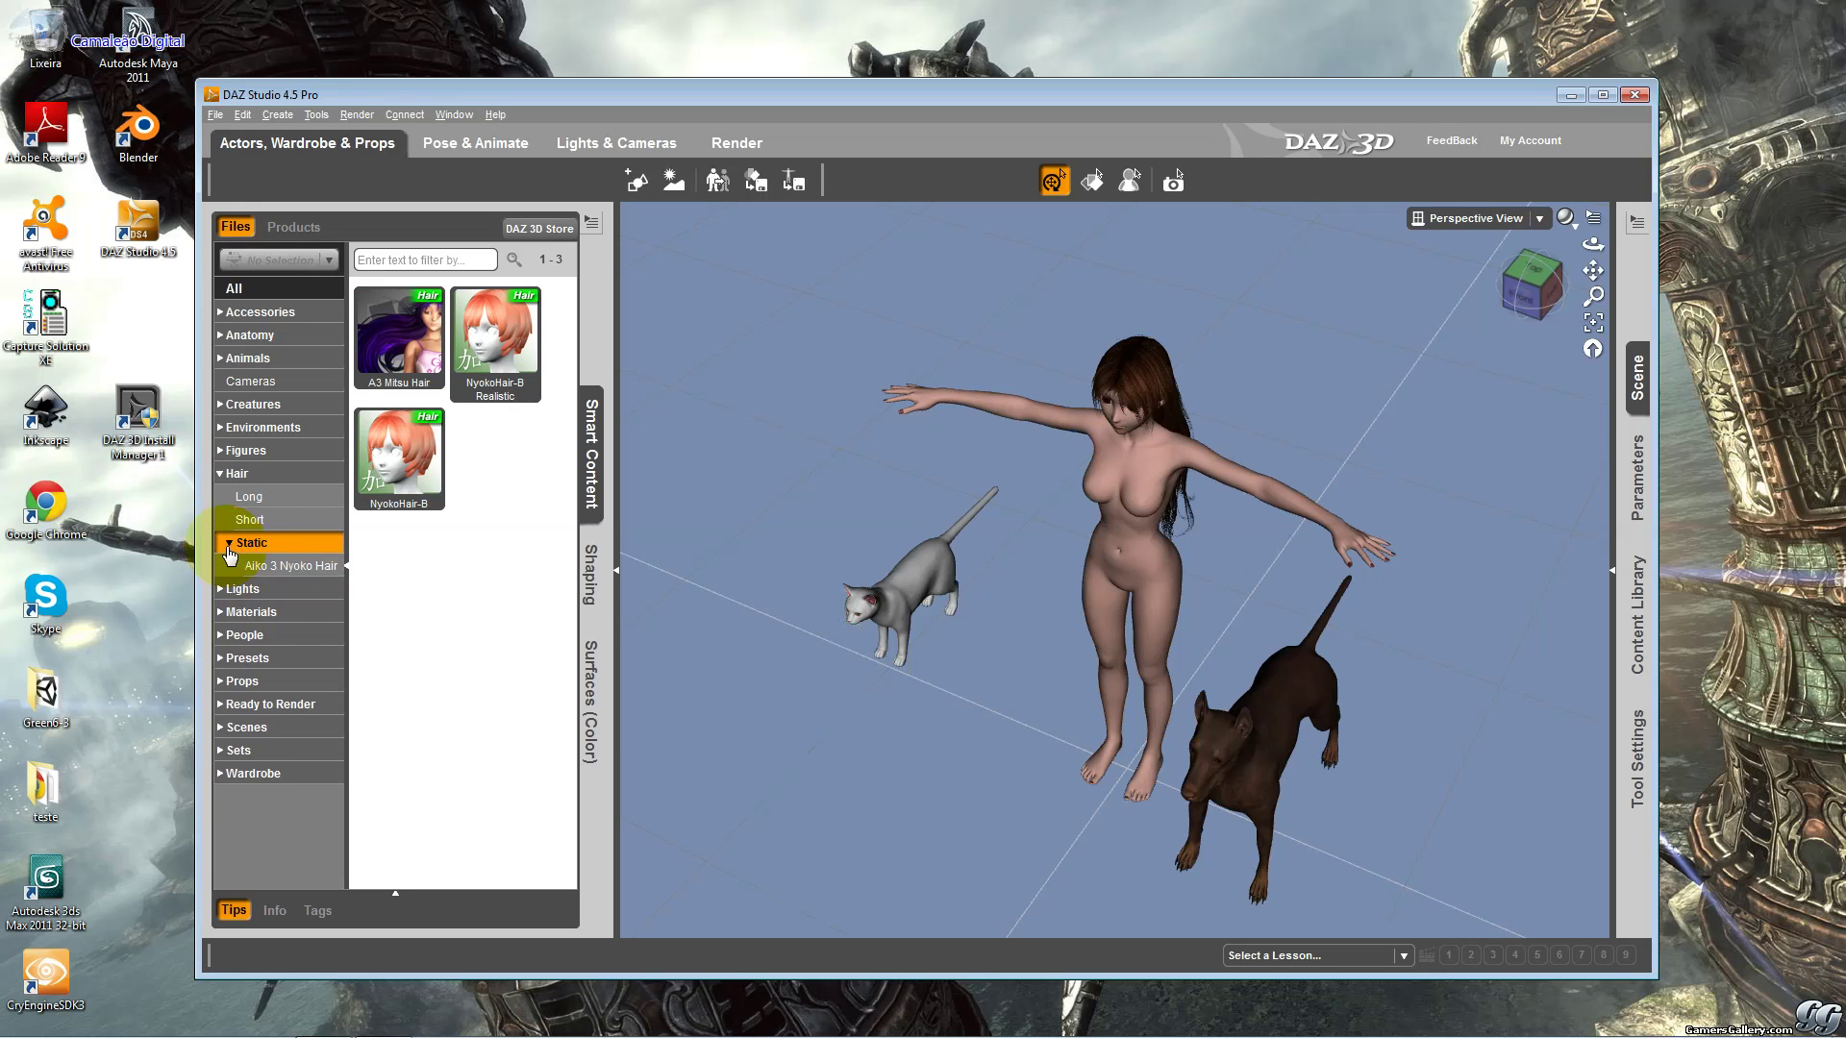
pyautogui.click(242, 565)
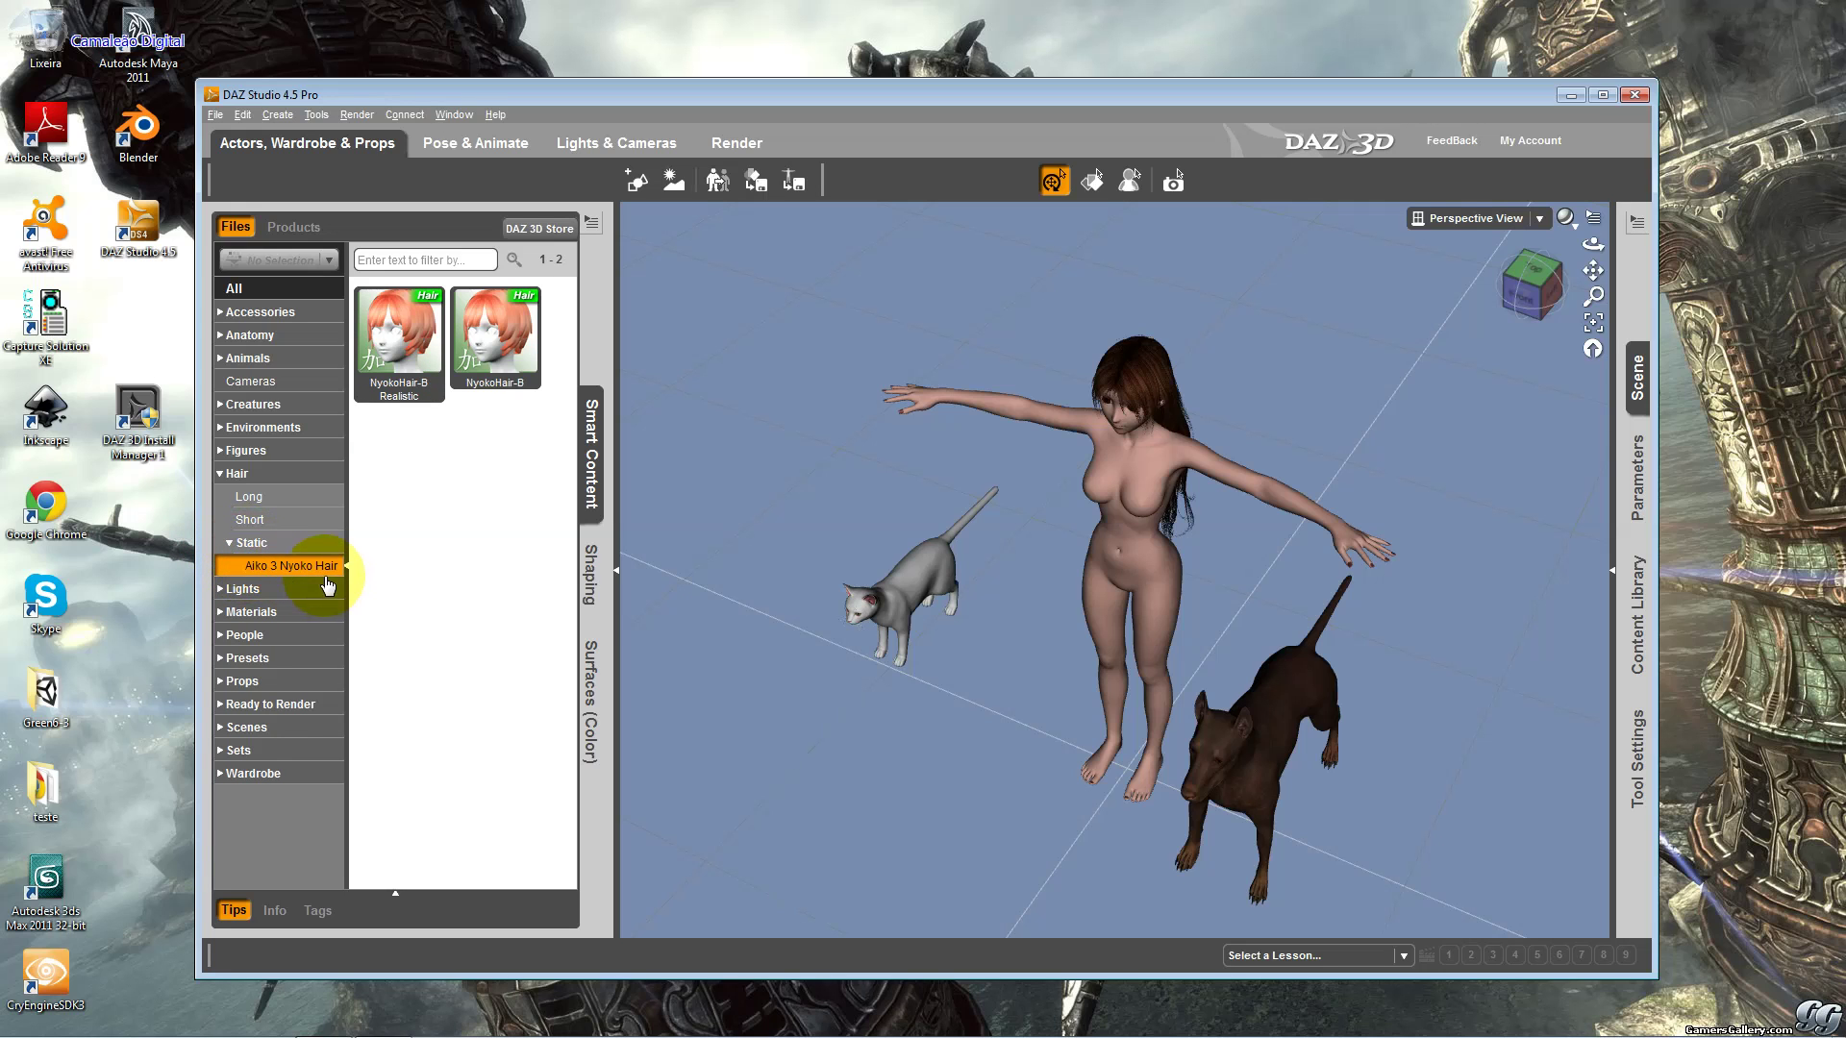
# Delete the figure's long hair and load NyokoHair-B from the Static hair subcategory in its place.
pyautogui.moveTo(399, 341); pyautogui.dragTo(1168, 408)
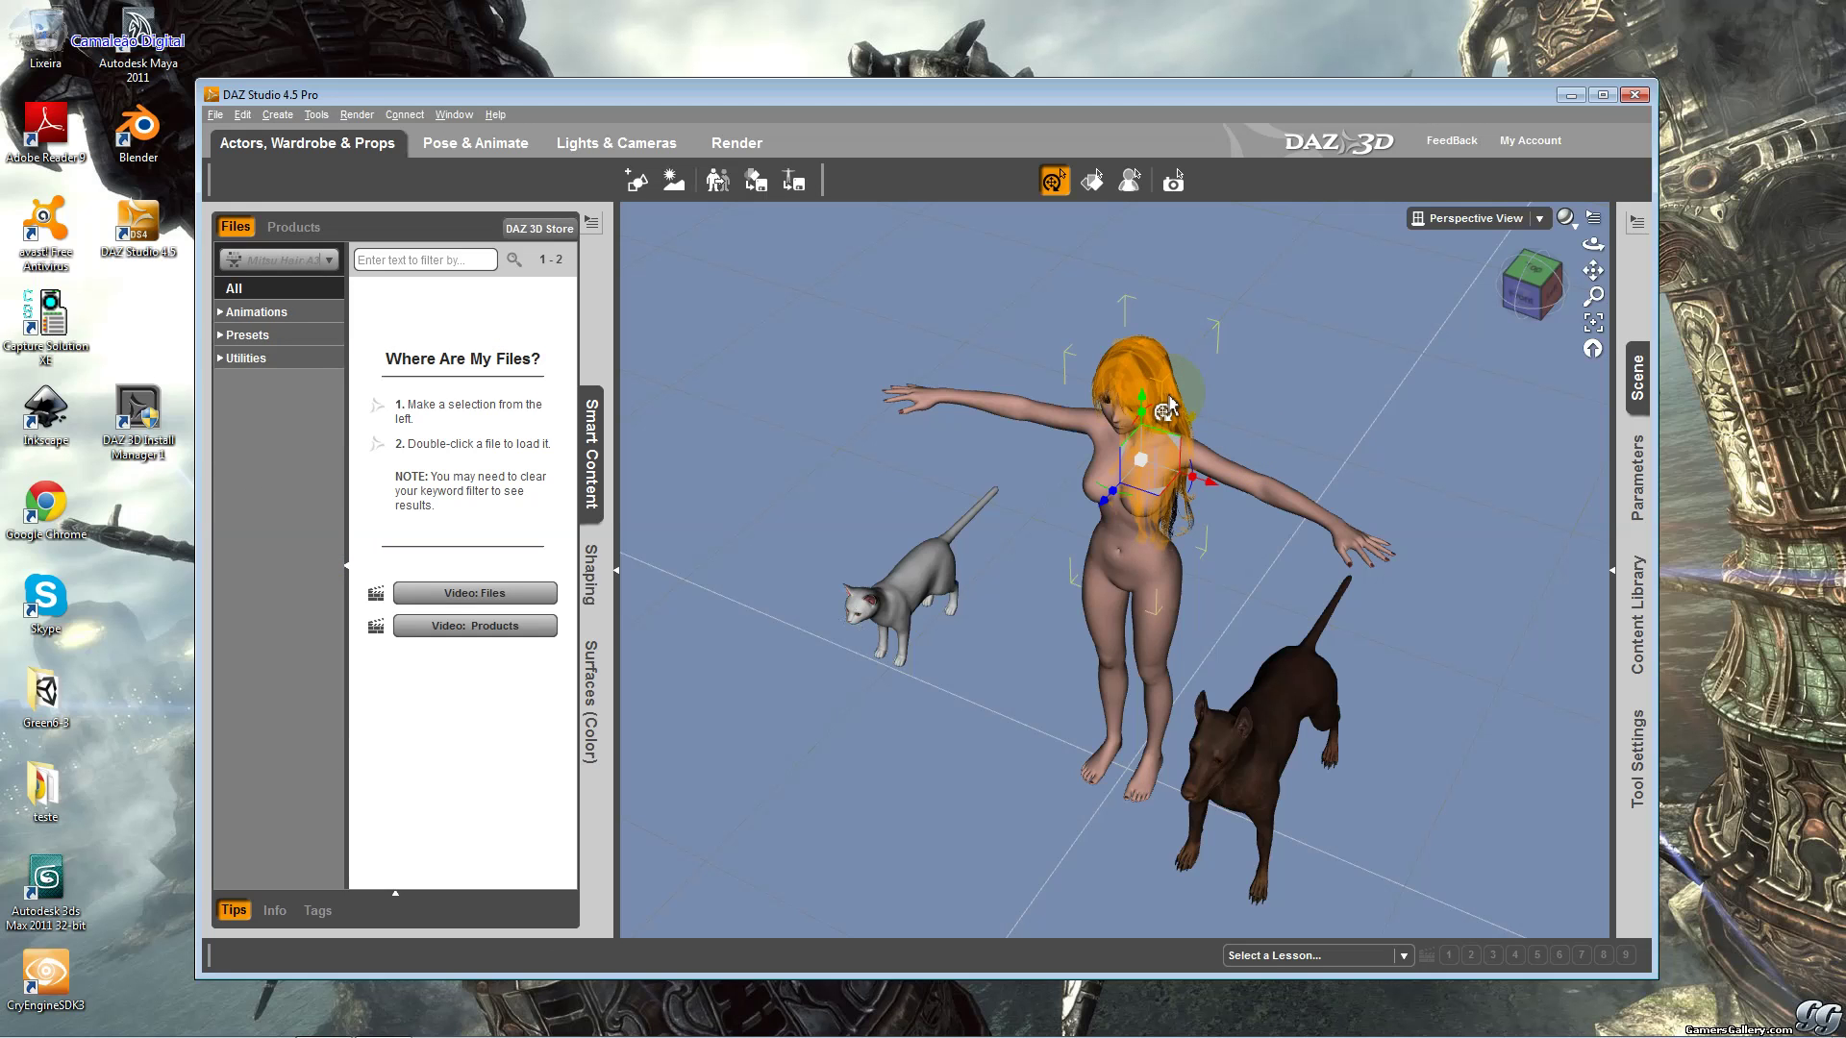
pyautogui.press('Delete')
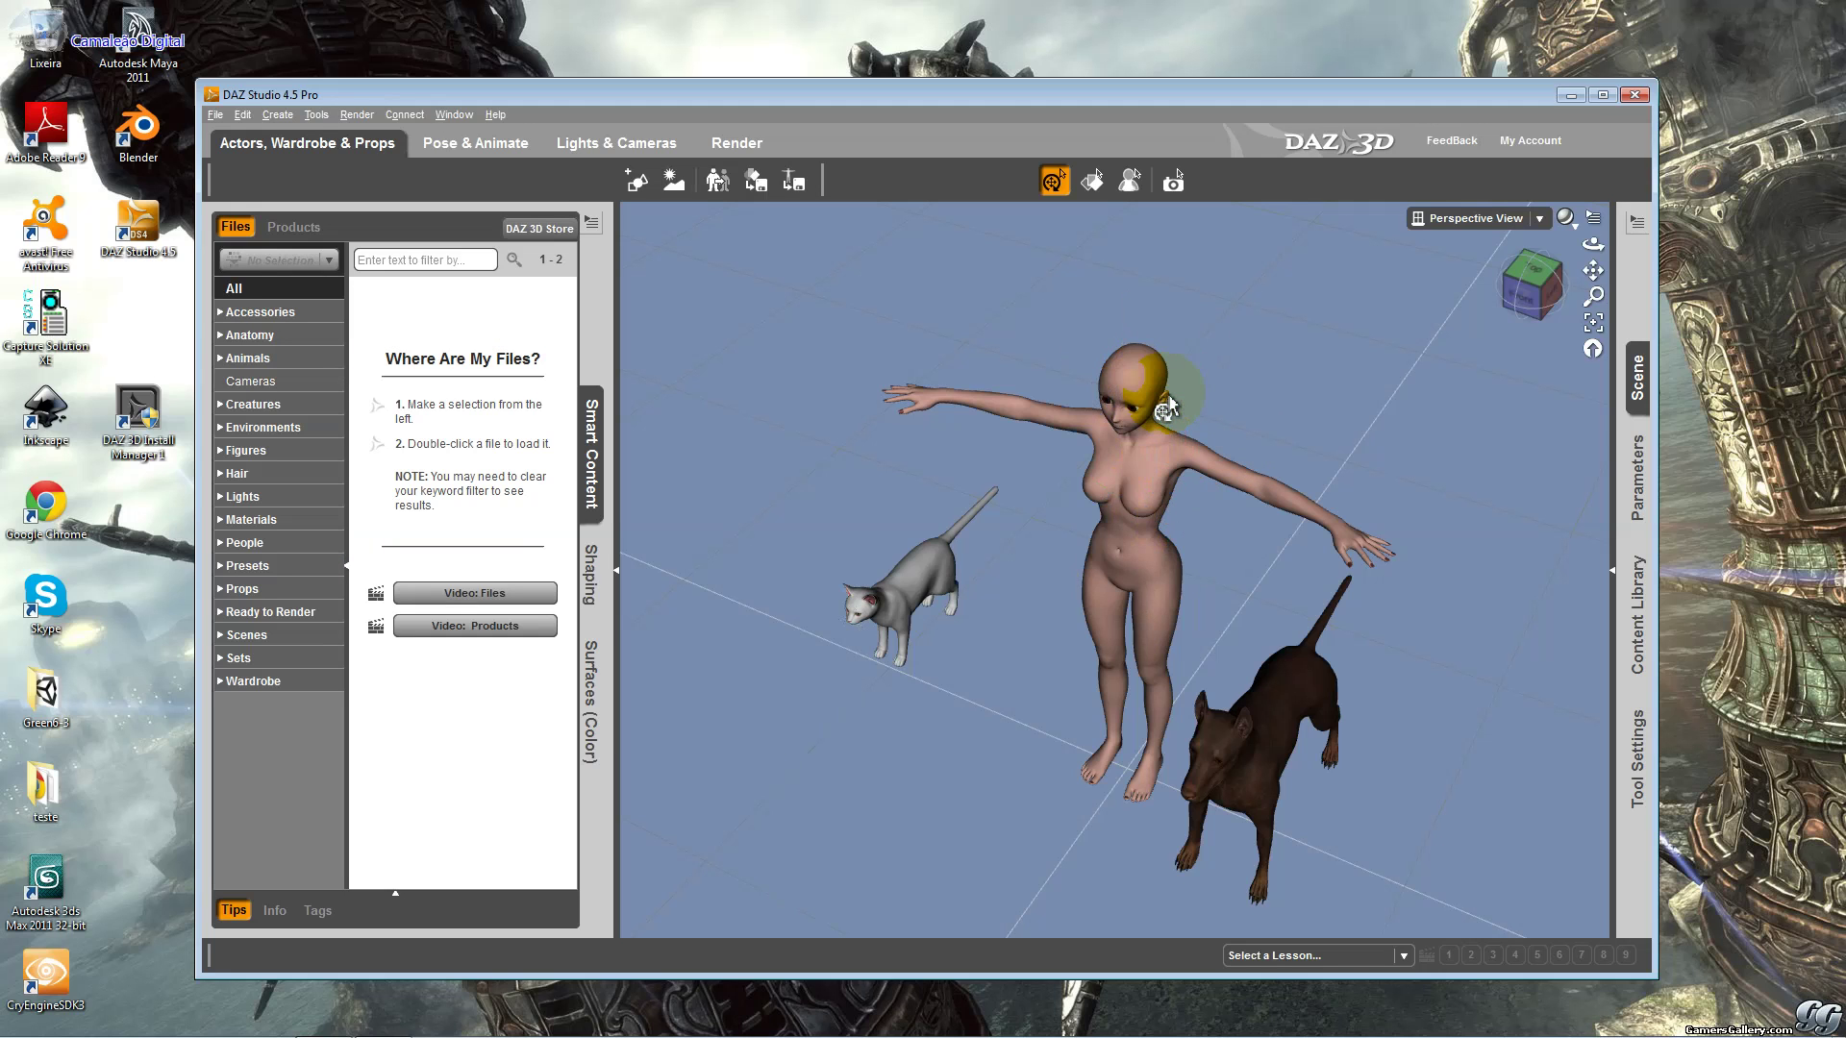
pyautogui.click(222, 451)
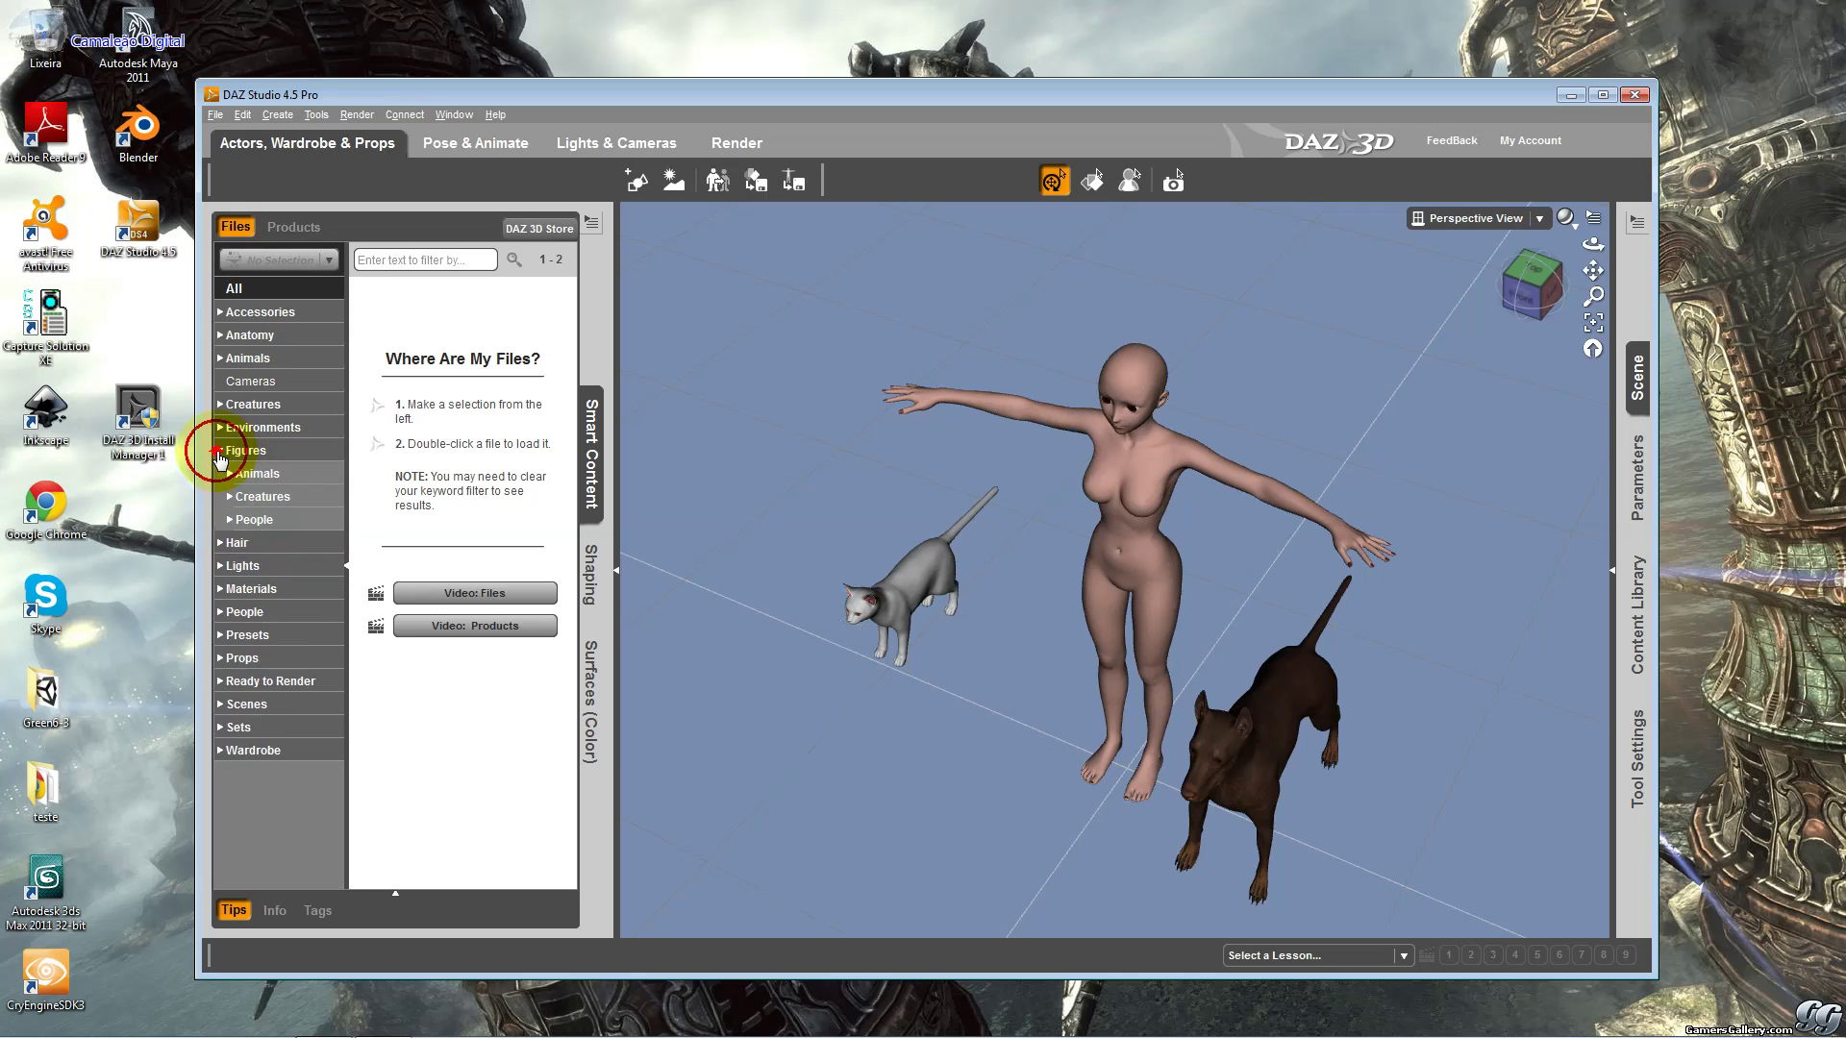
pyautogui.click(230, 520)
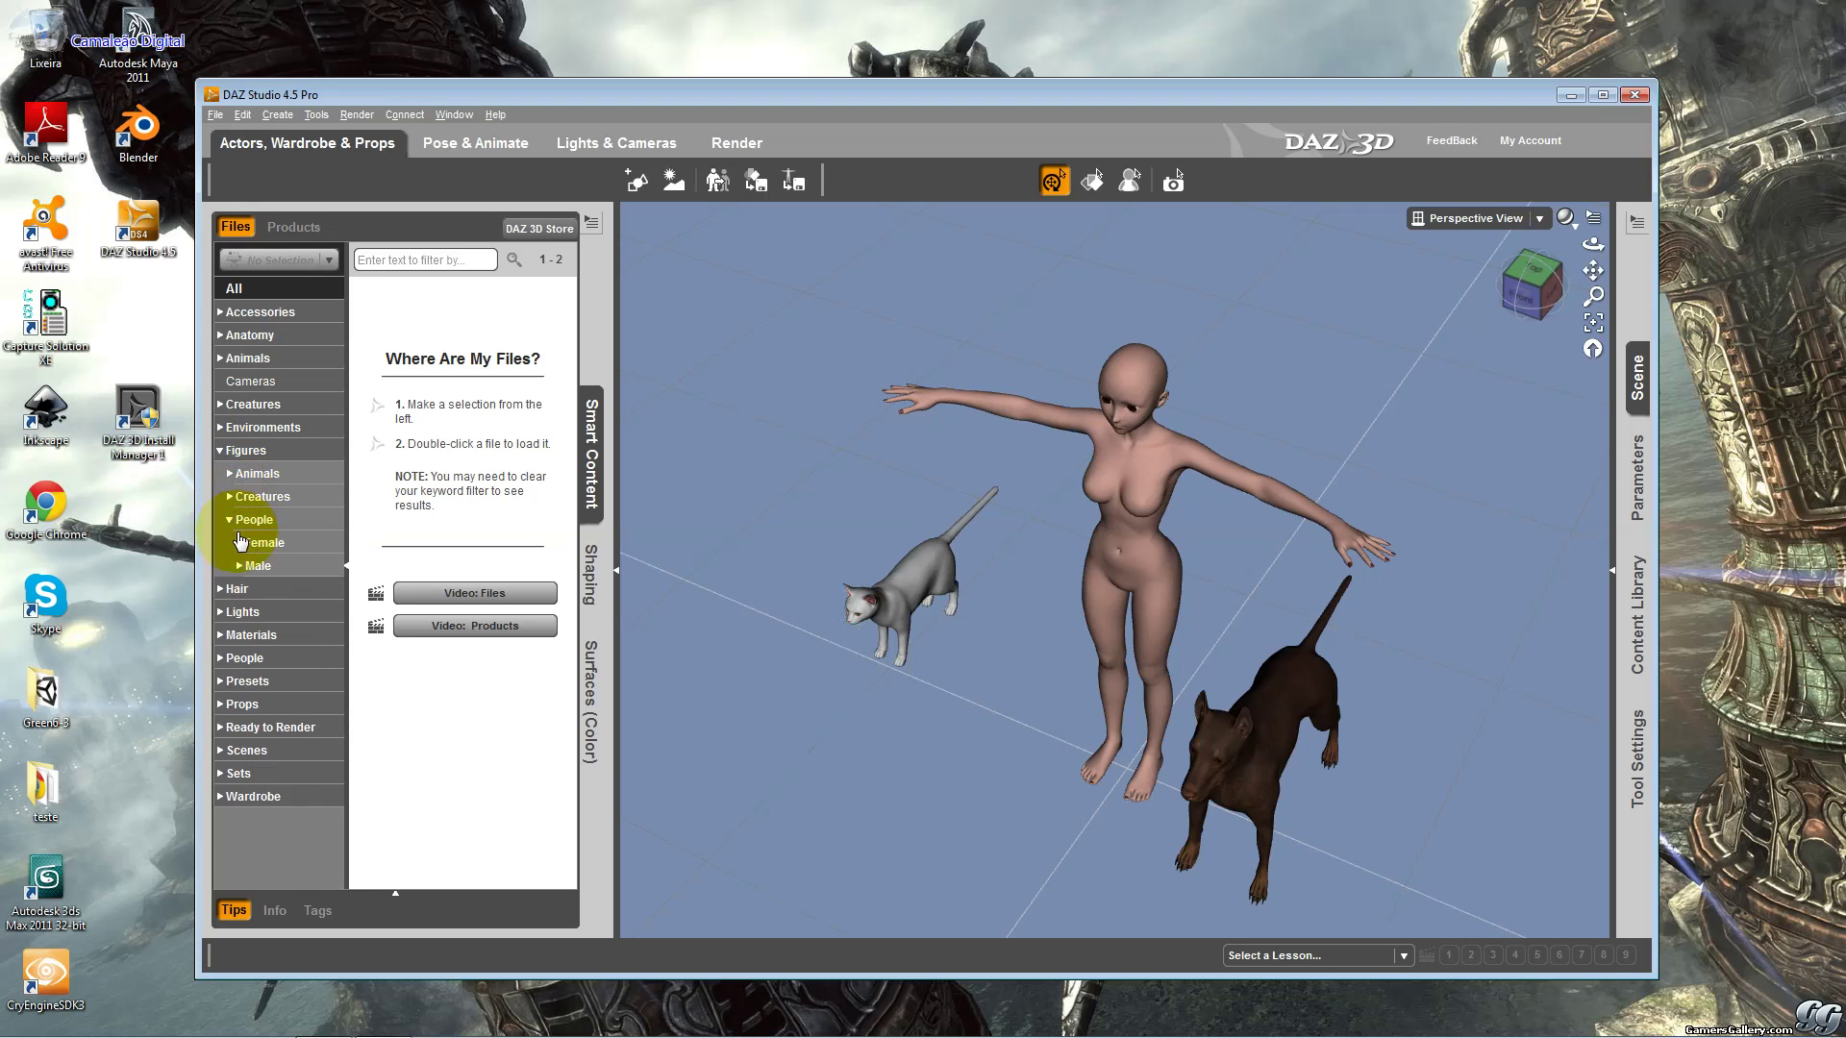
pyautogui.click(220, 590)
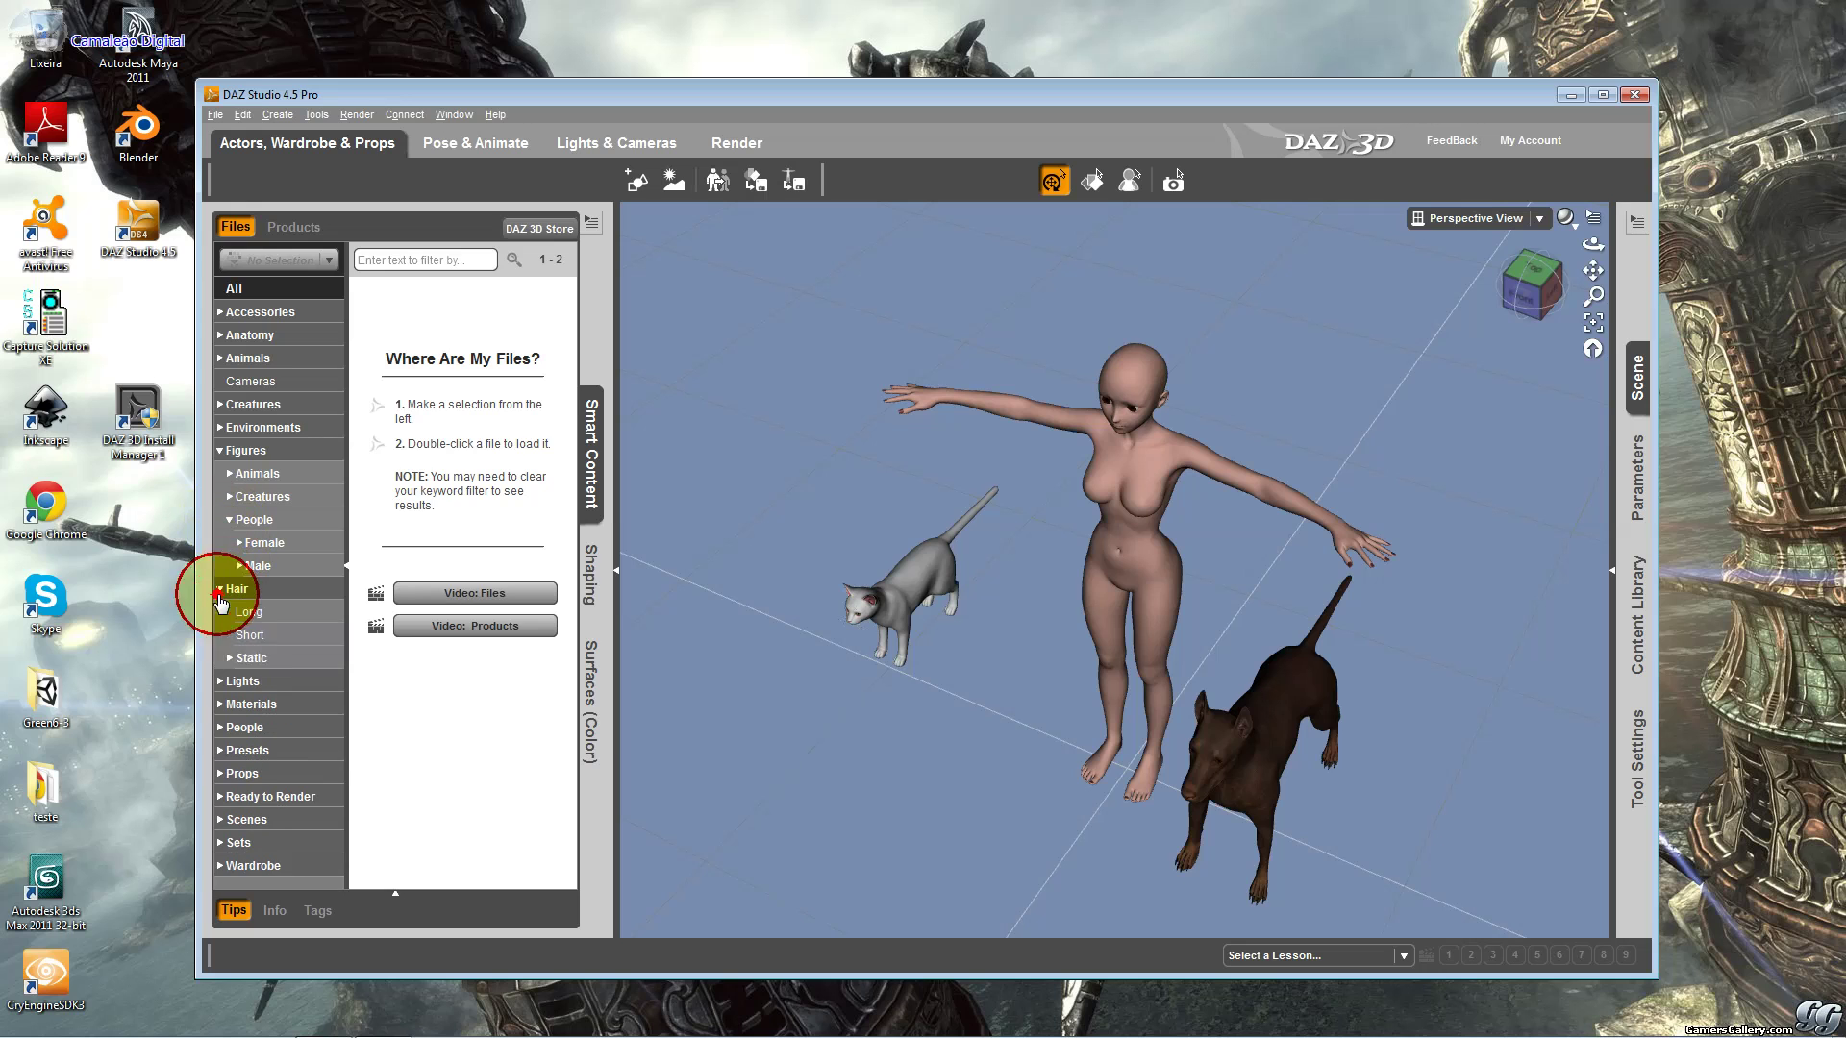
pyautogui.click(251, 657)
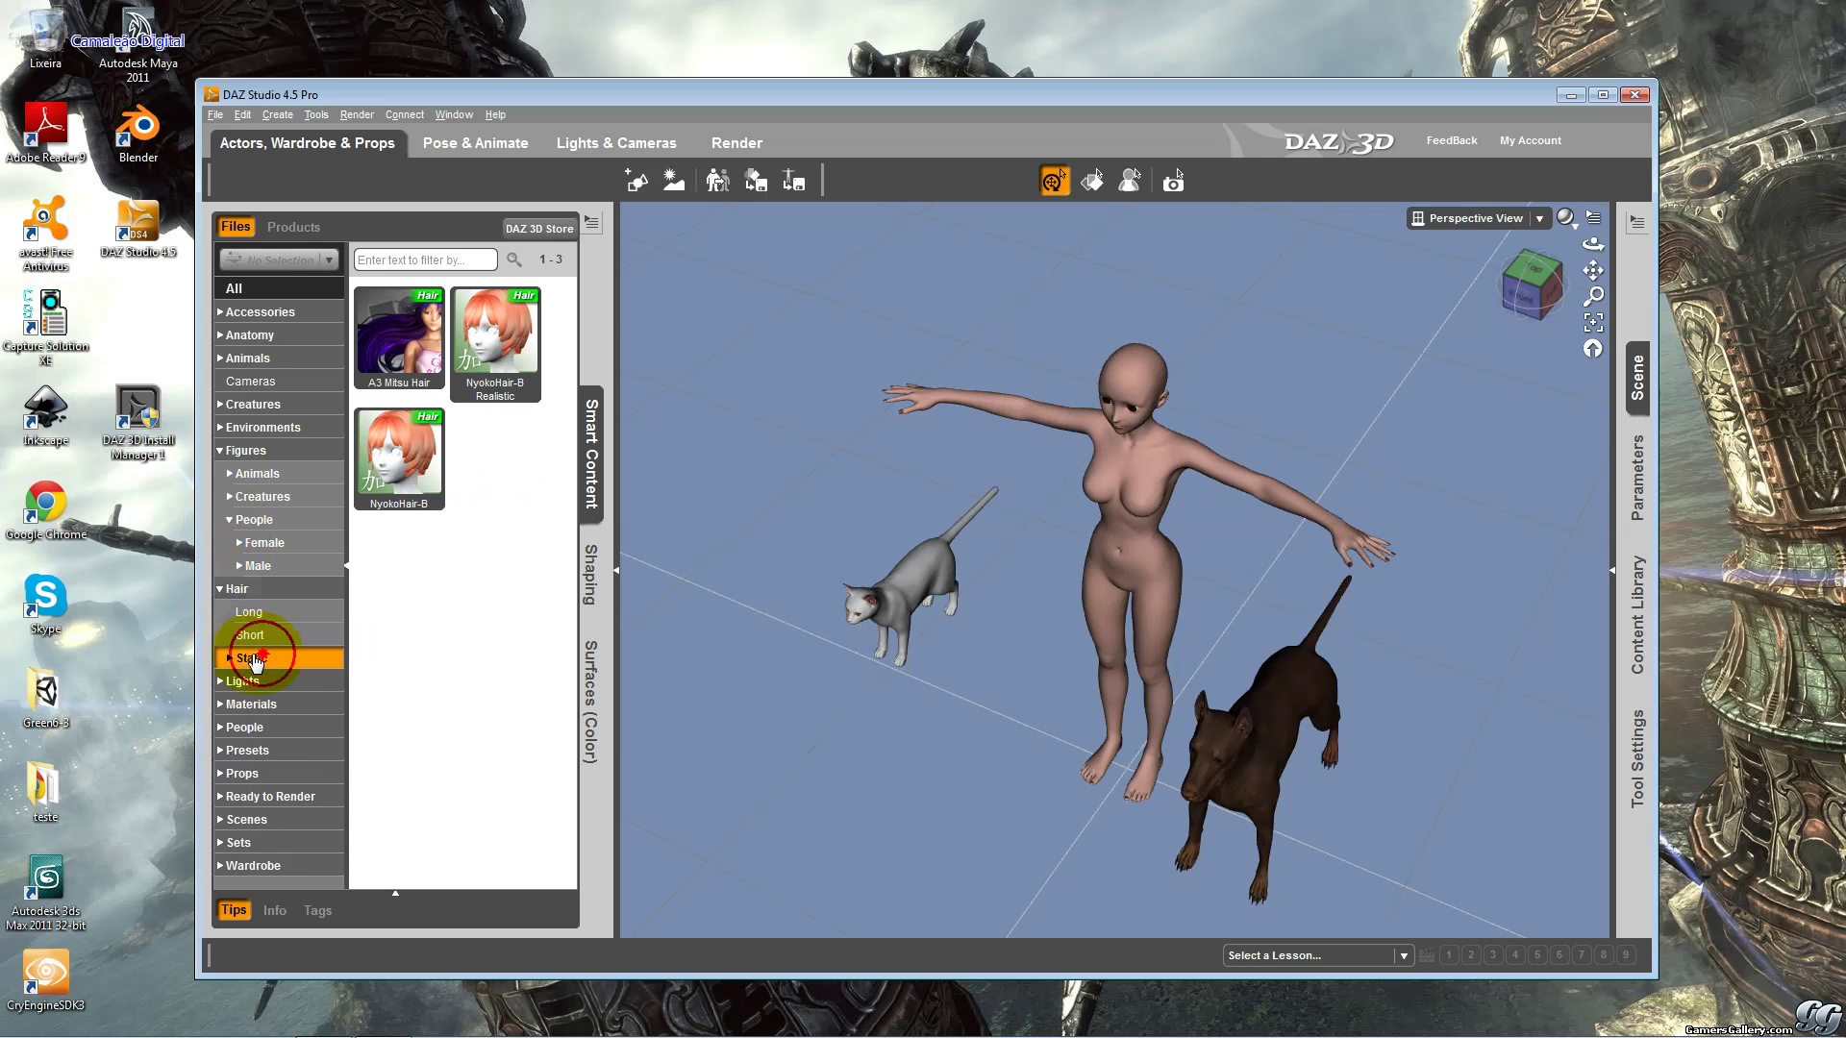
pyautogui.doubleClick(402, 467)
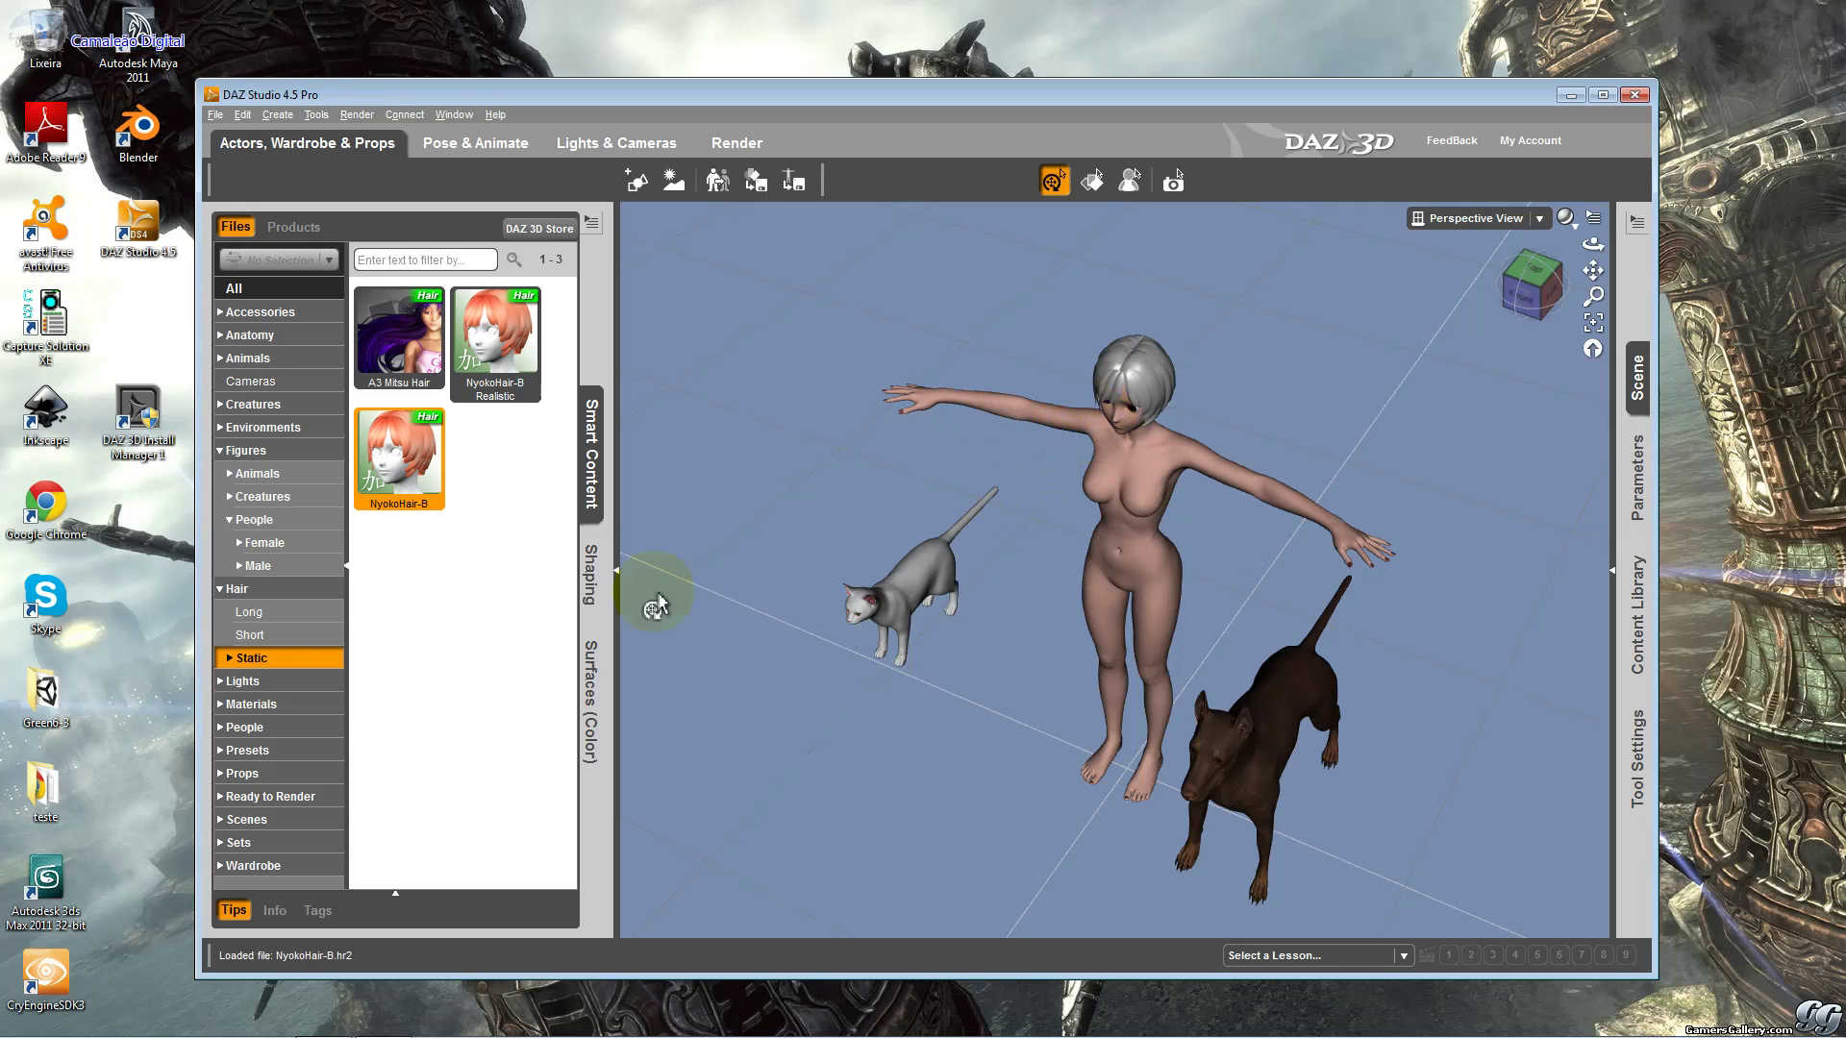
# Browse the Real World and Stylized female actors and the Real World male actors under Figures > People.
pyautogui.click(239, 550)
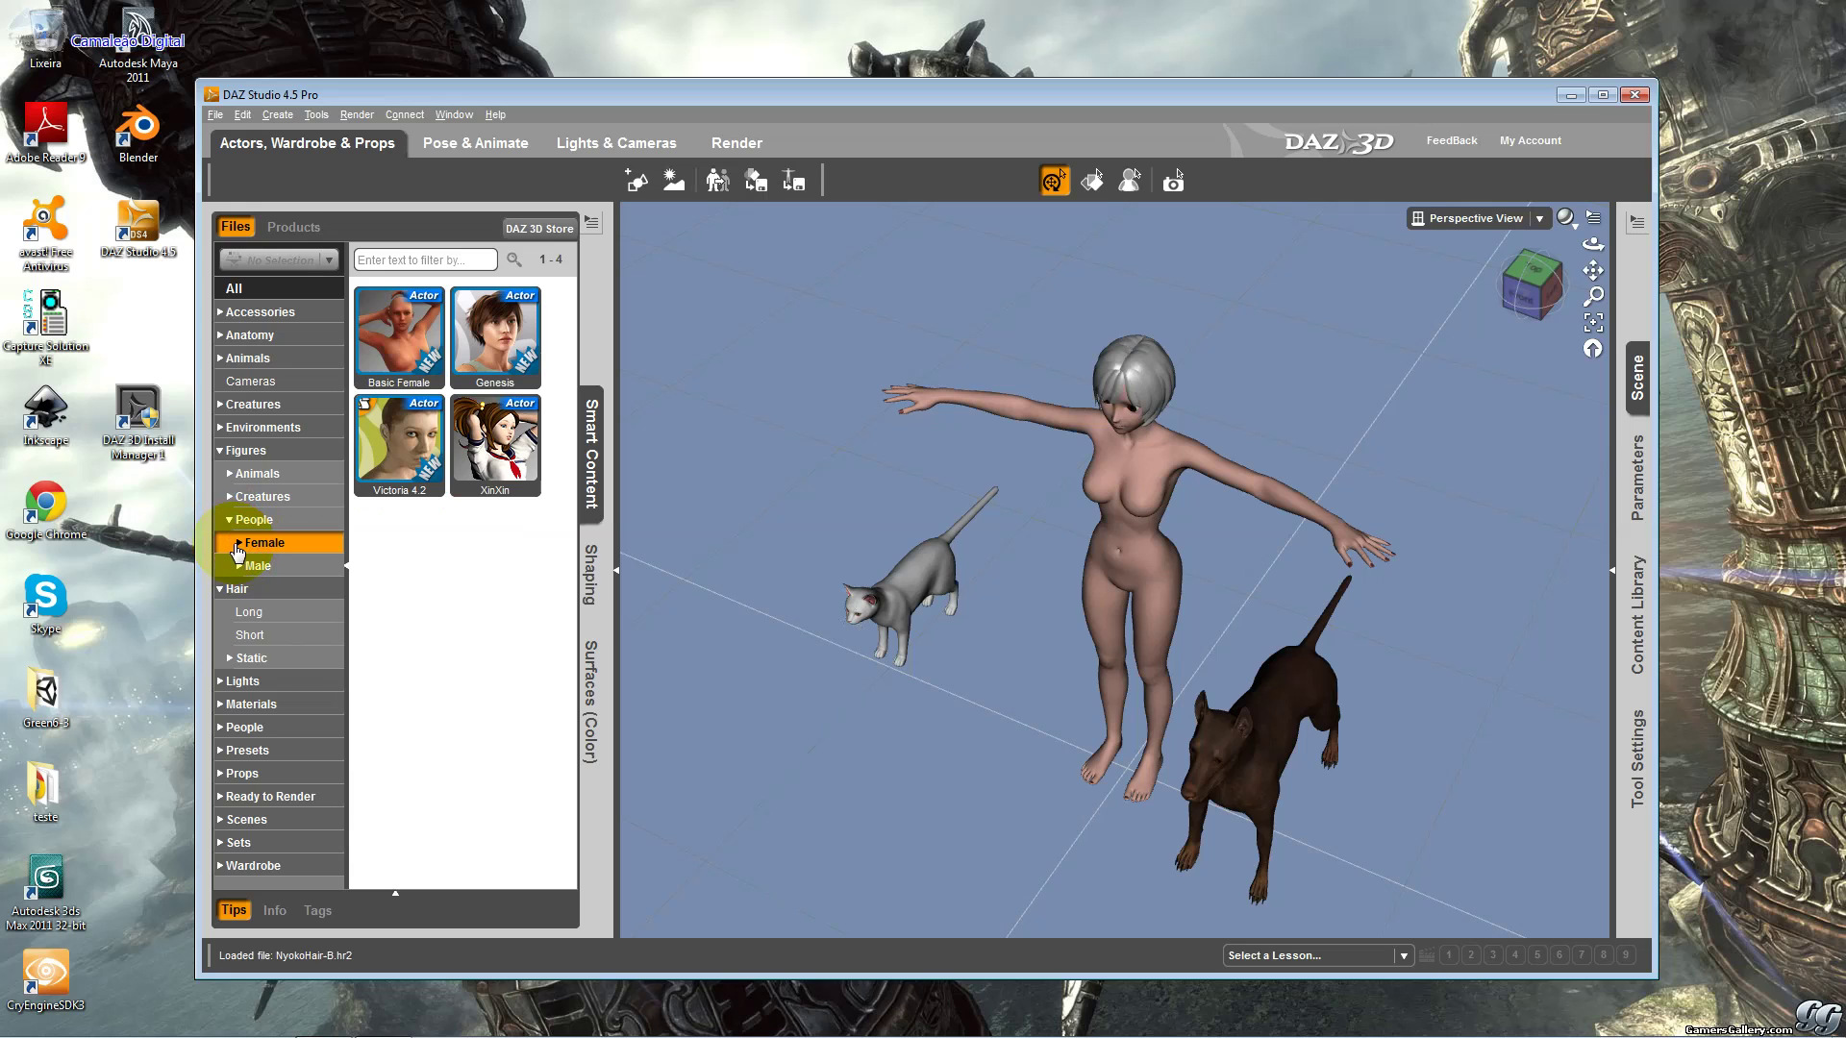
pyautogui.click(238, 542)
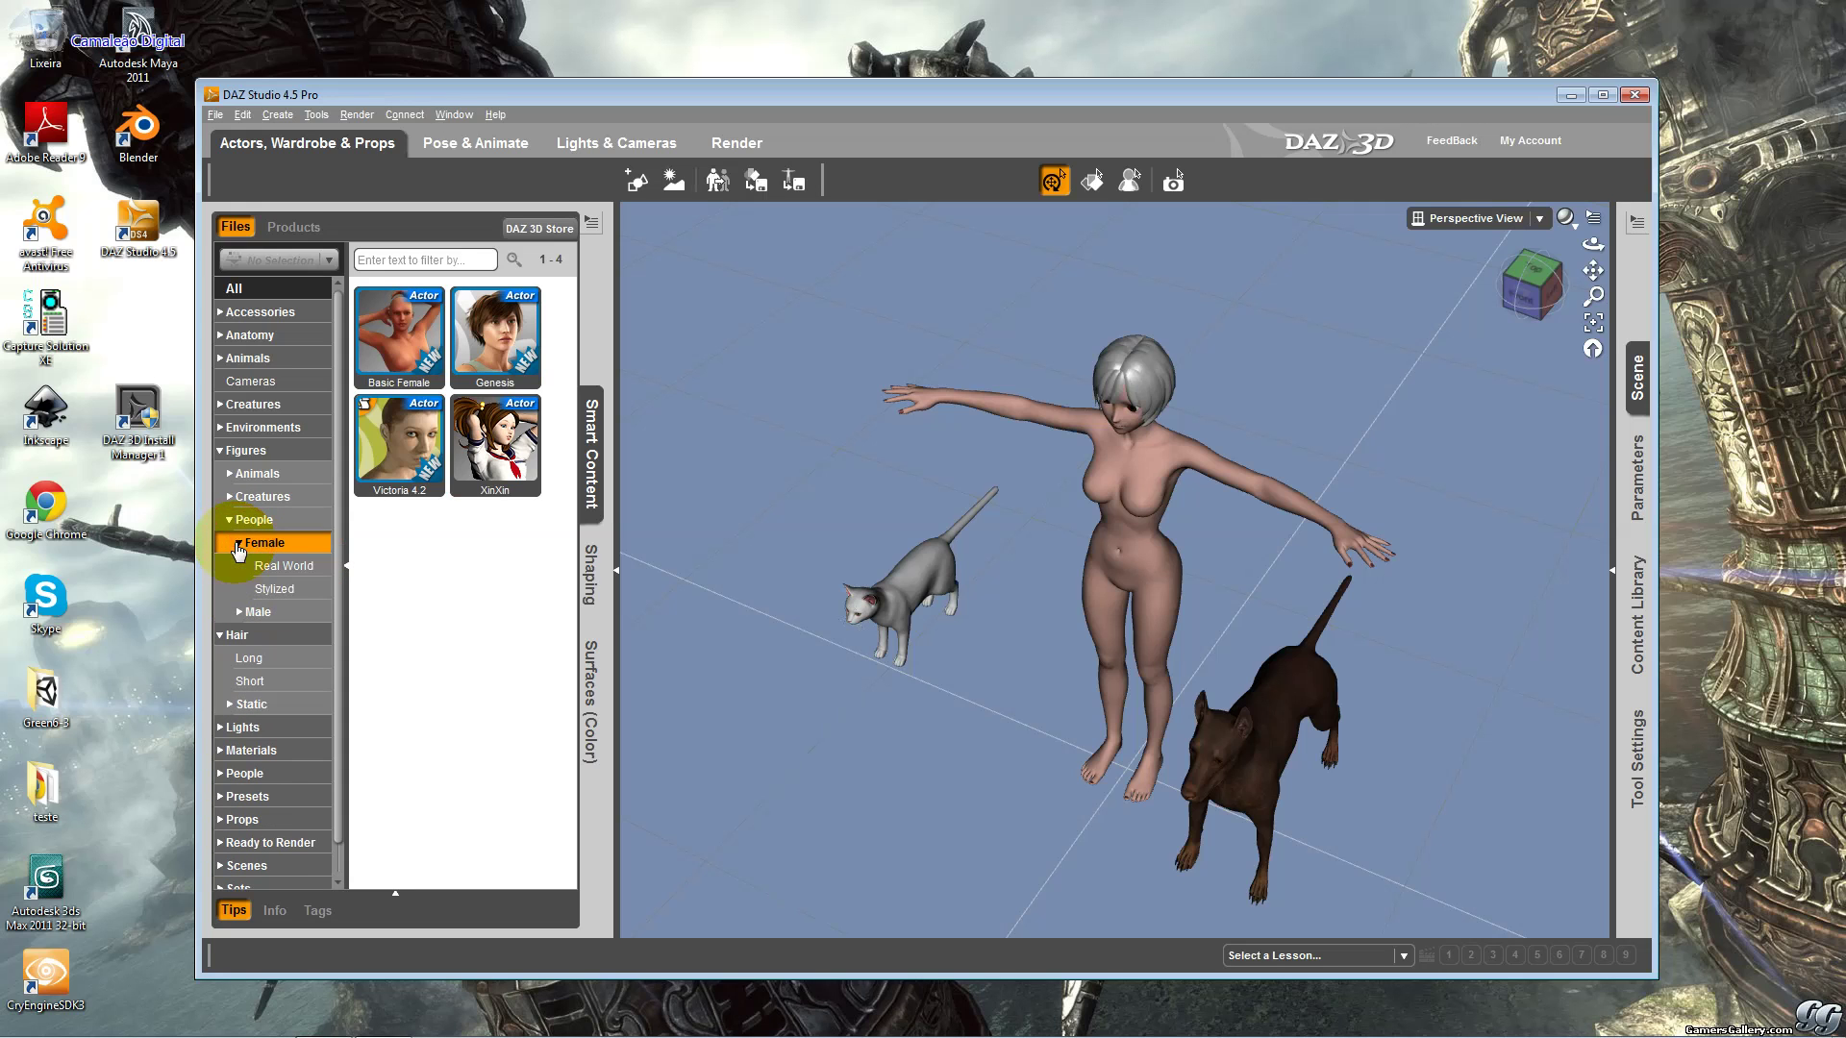
pyautogui.click(261, 567)
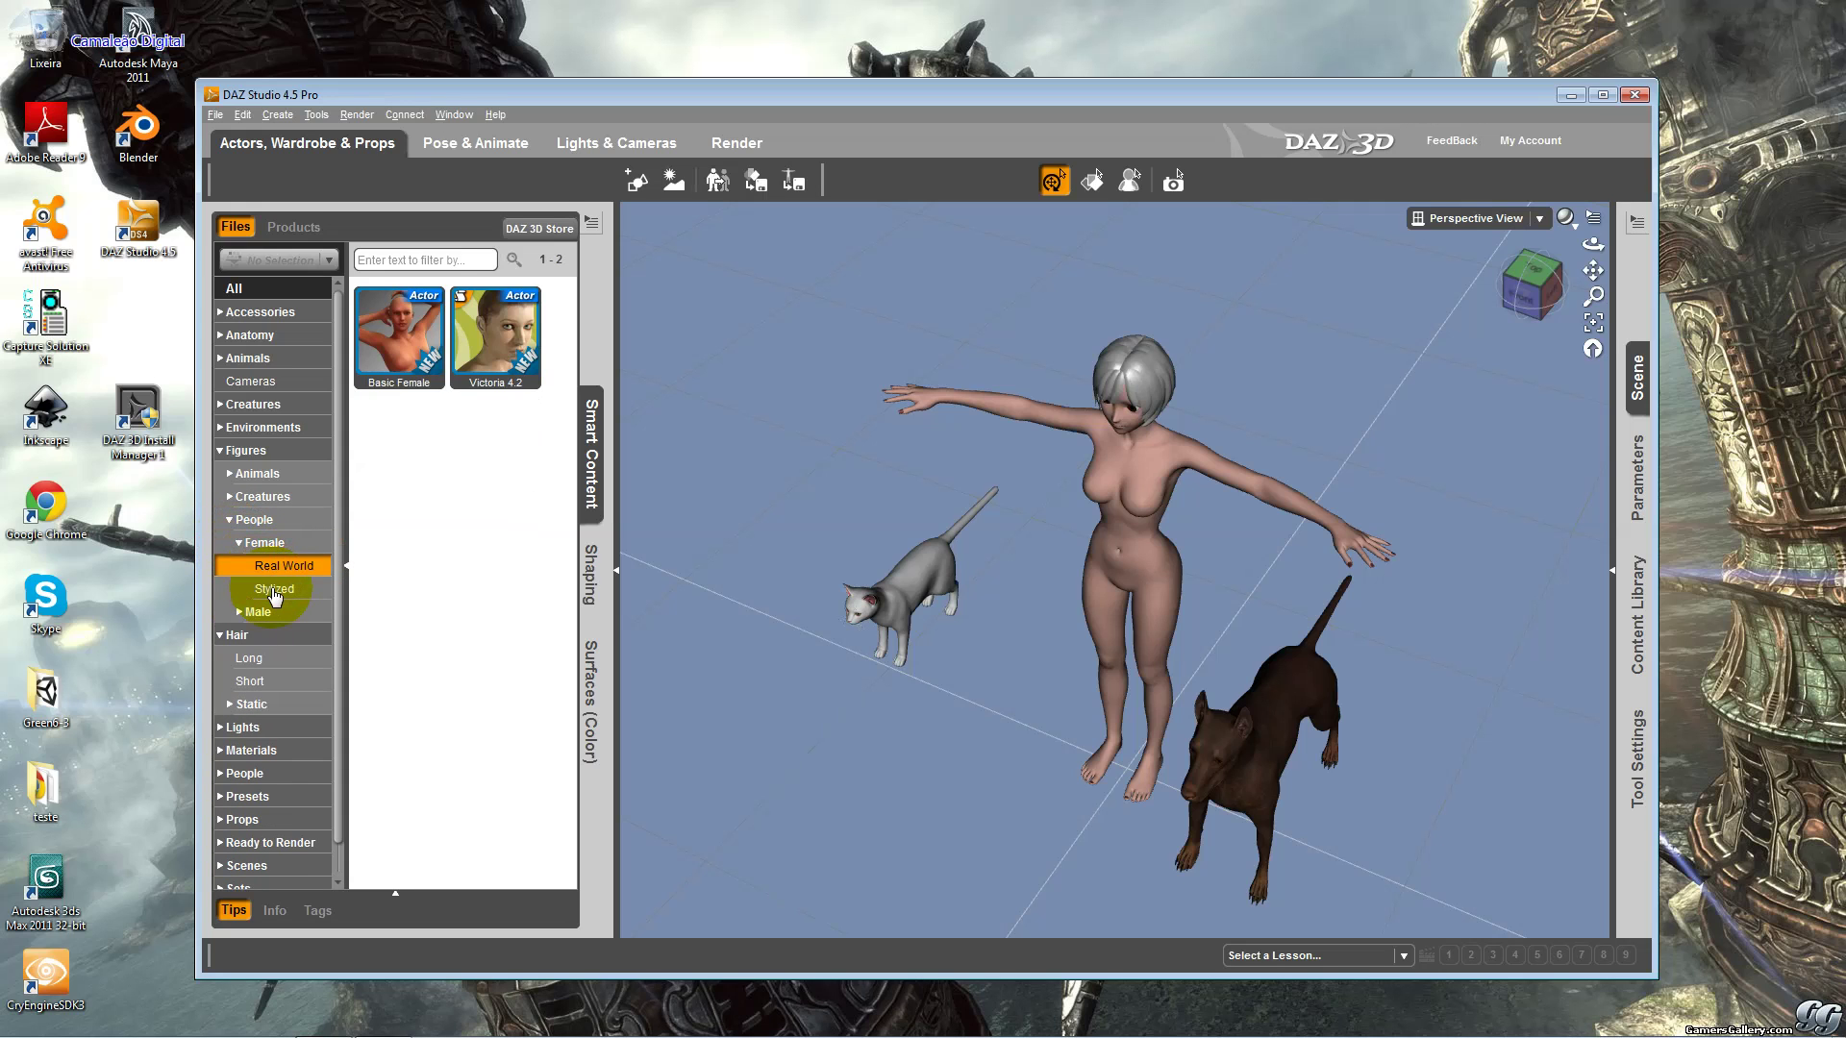
pyautogui.click(274, 591)
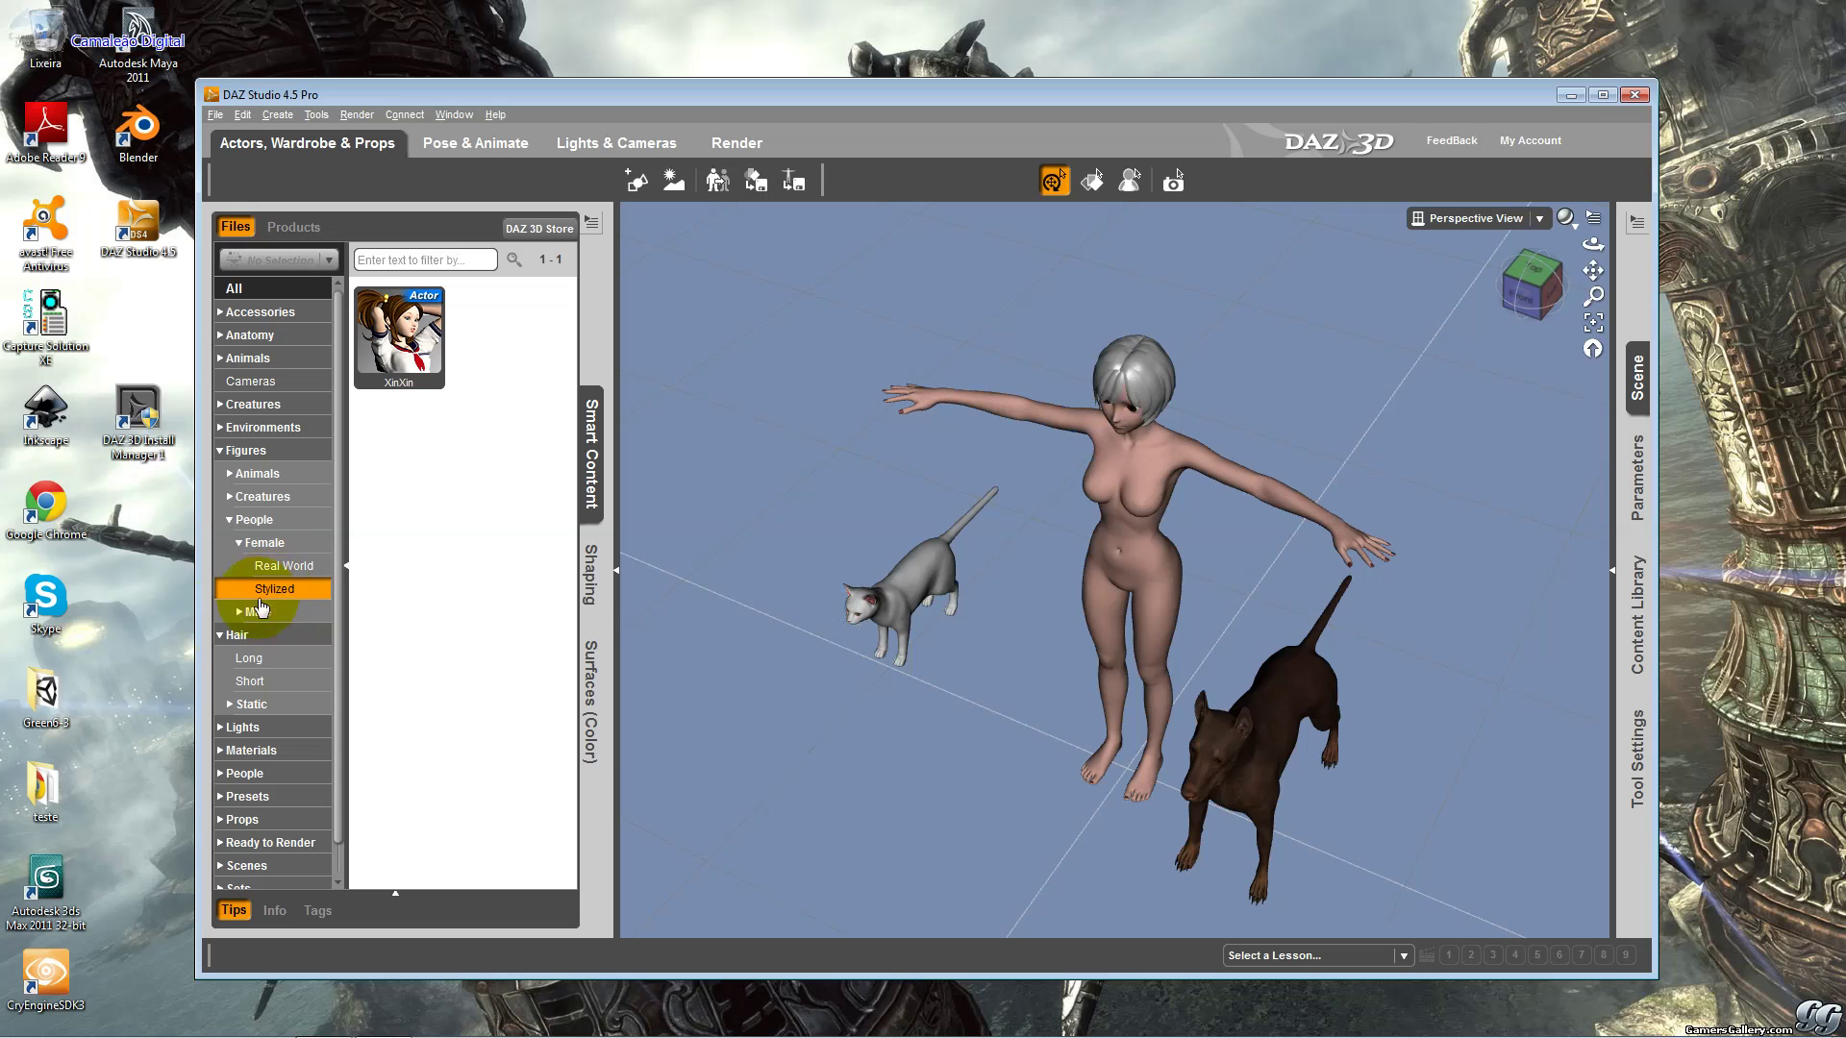
pyautogui.click(238, 611)
pyautogui.click(255, 634)
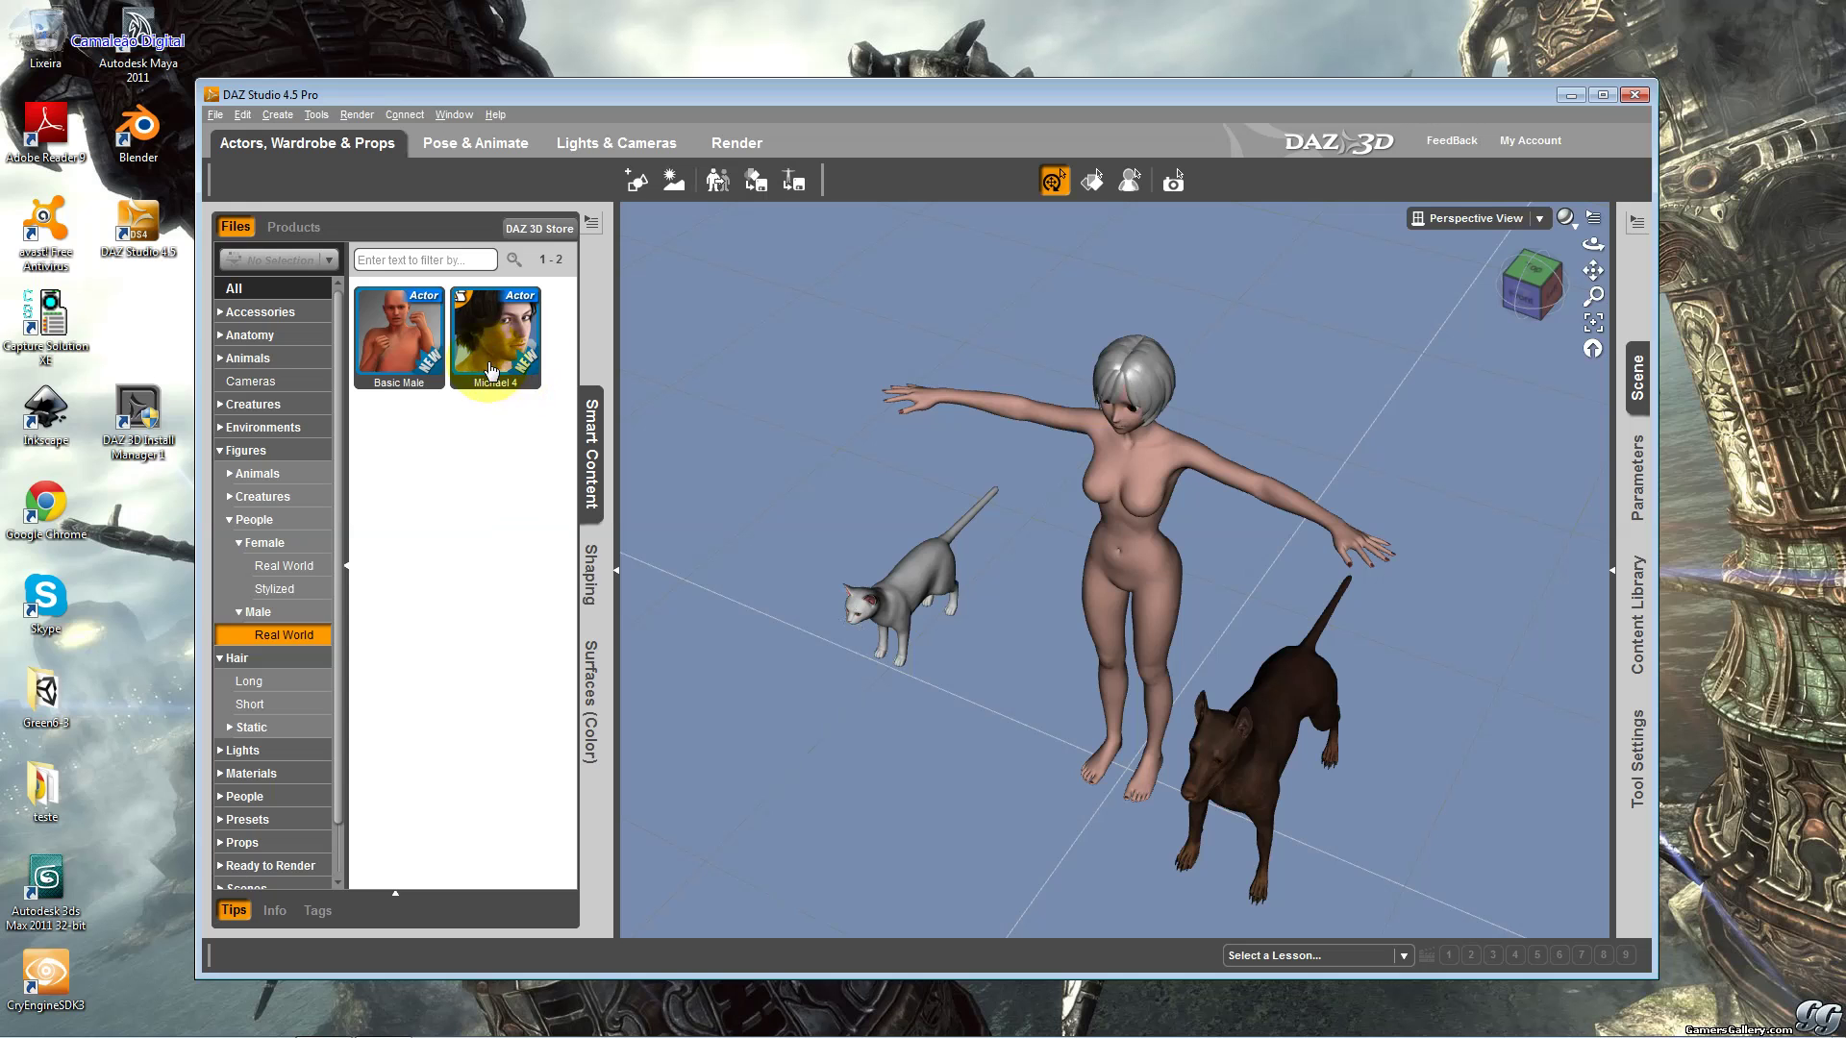
# Look through the Air and Land creatures under Figures, expand its Animals subcategory, and collapse Figures.
pyautogui.click(229, 497)
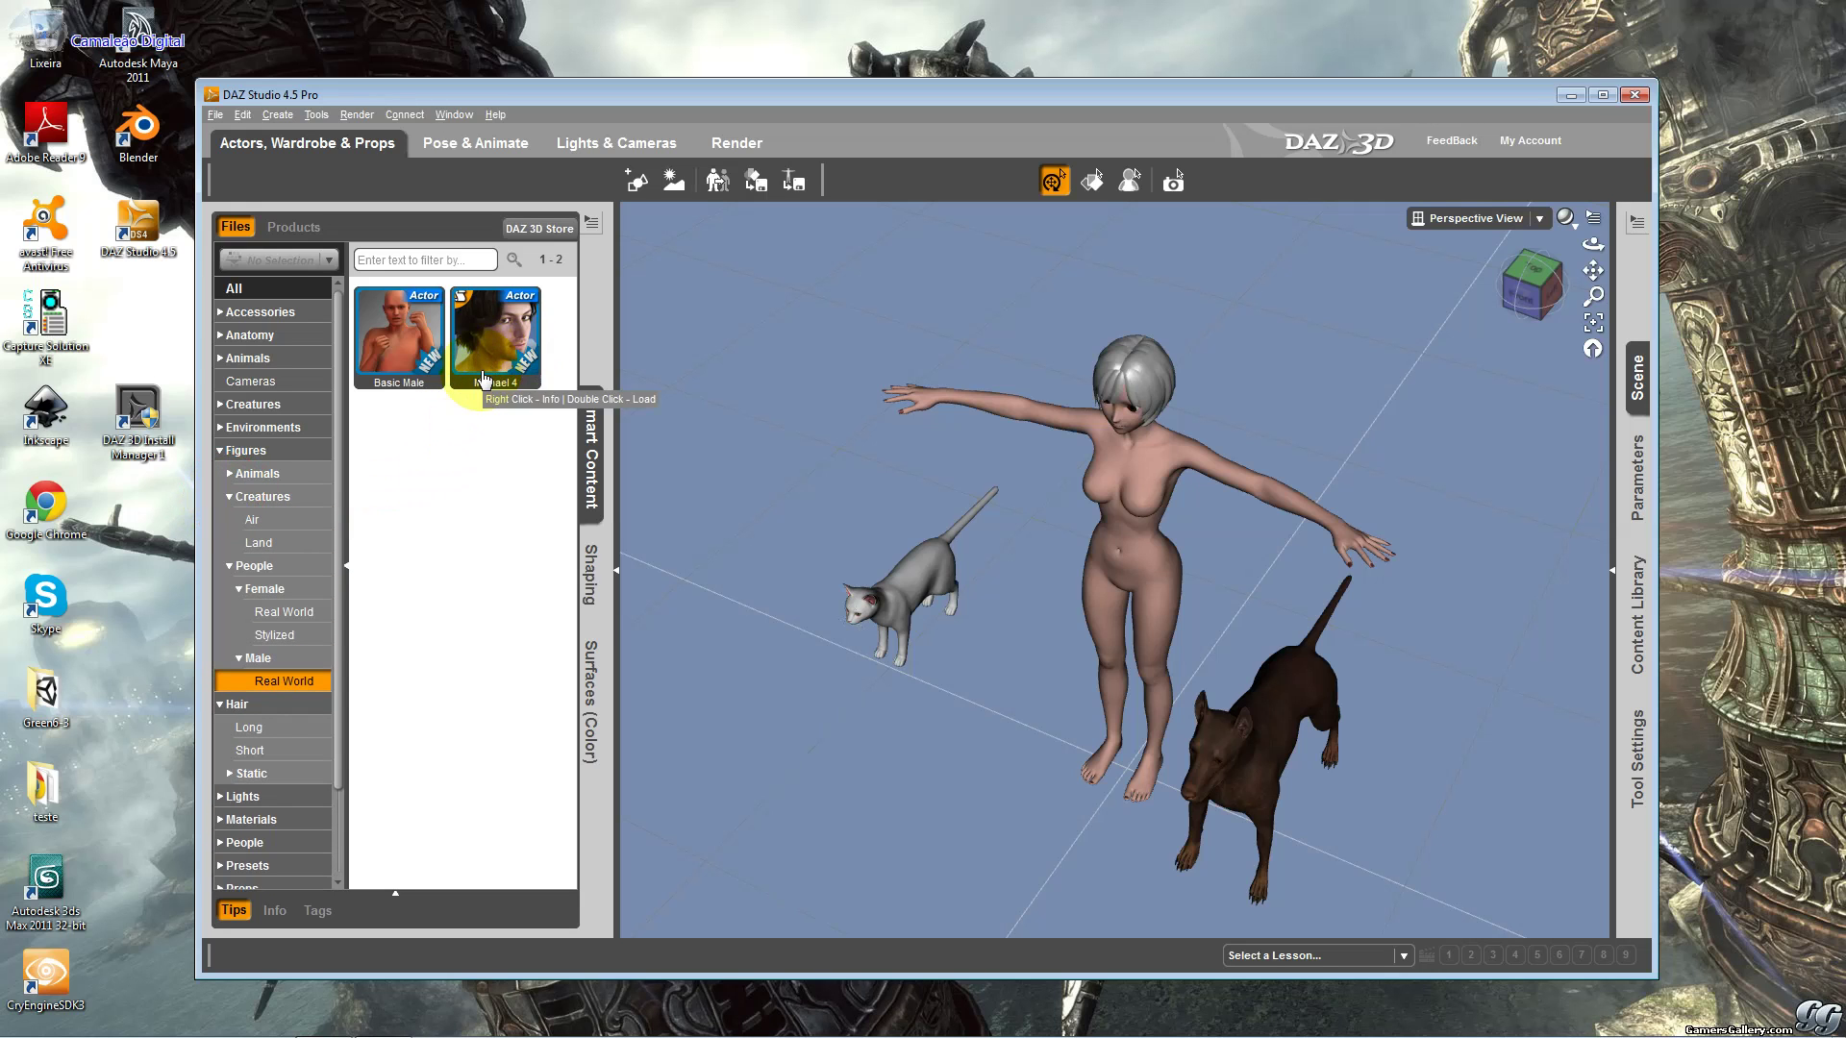
pyautogui.click(275, 519)
pyautogui.click(289, 546)
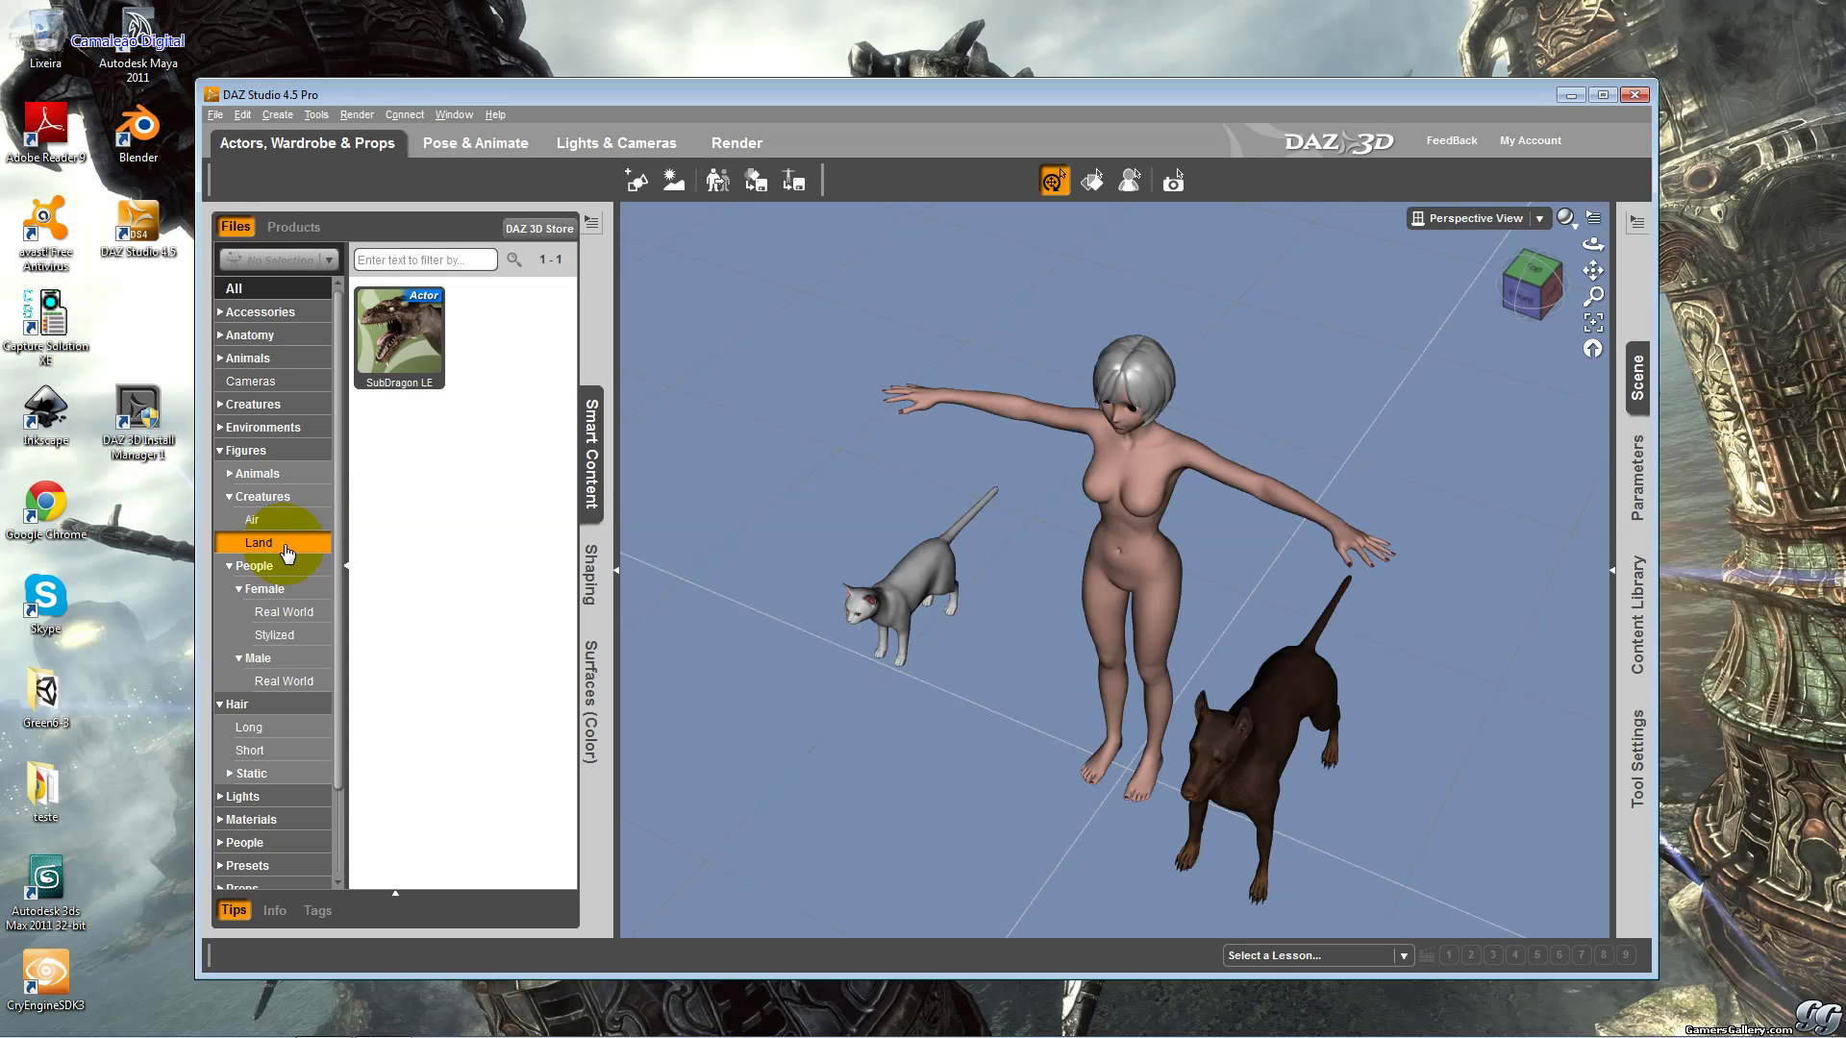
pyautogui.click(281, 521)
pyautogui.click(289, 542)
pyautogui.click(229, 473)
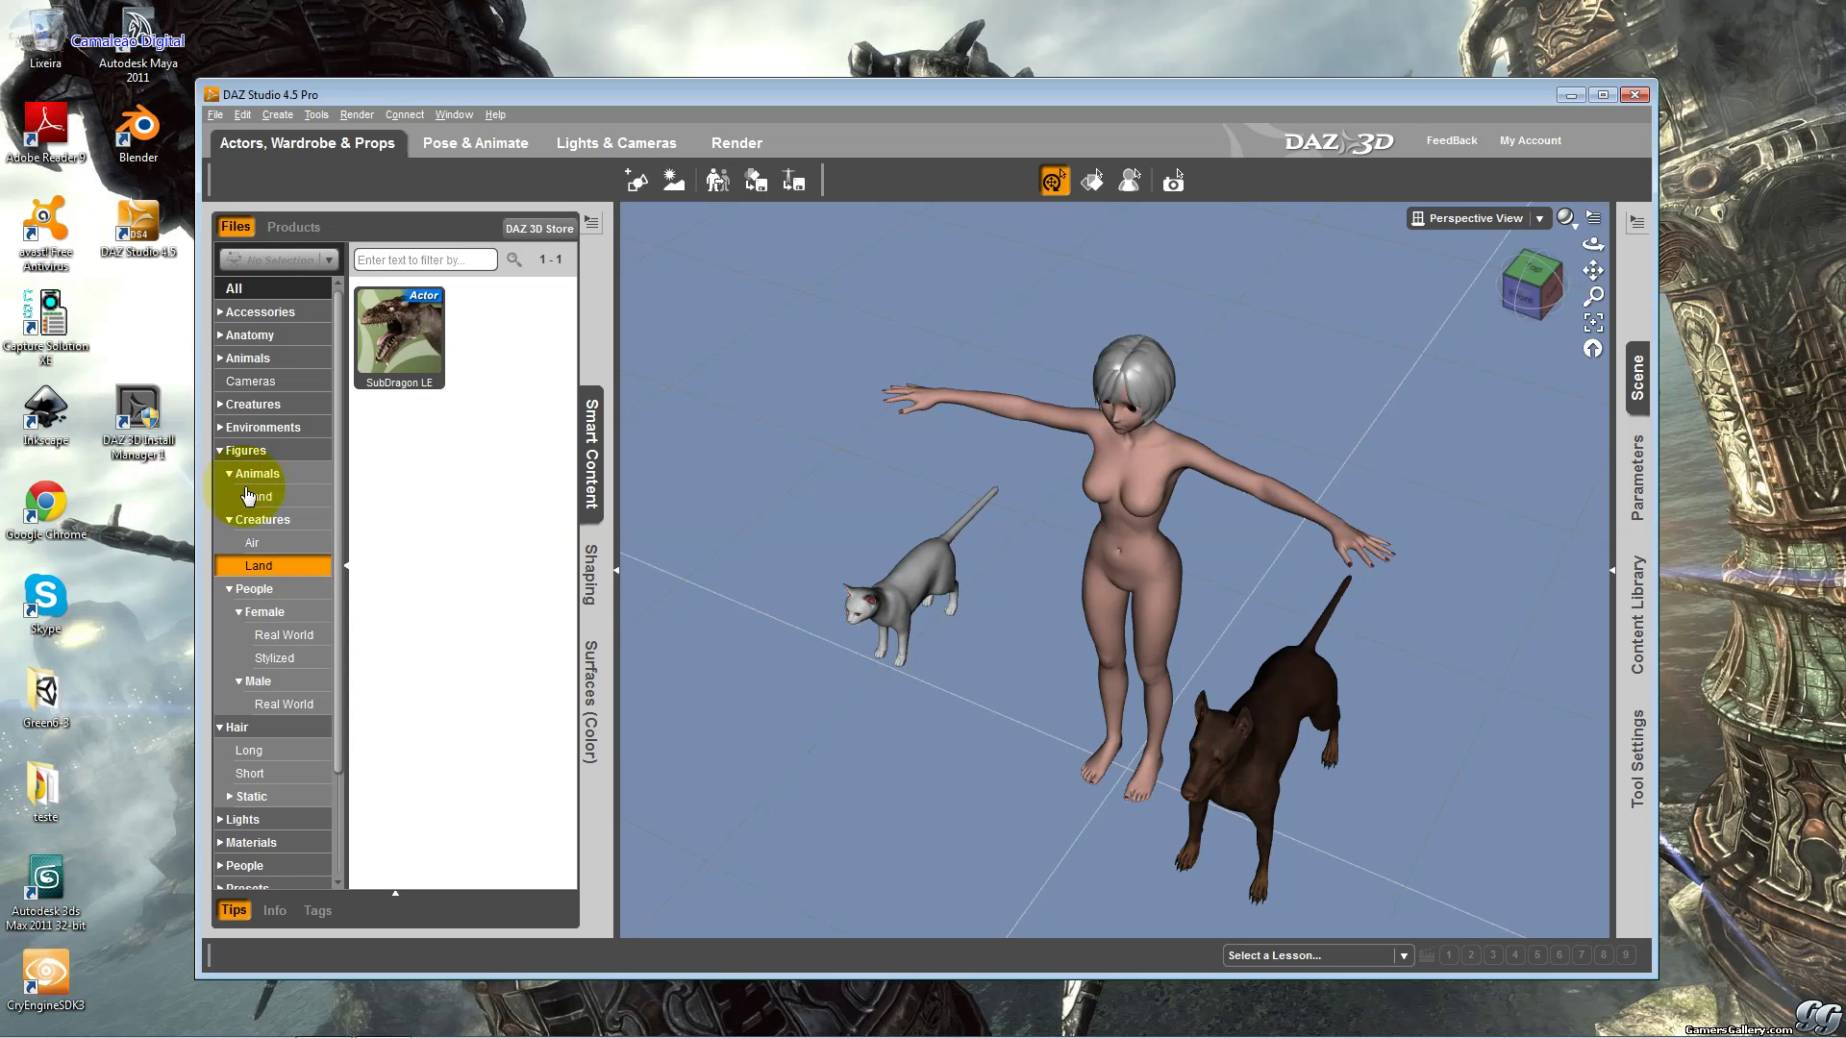
pyautogui.click(220, 452)
# Collapse Hair and browse the Exterior, Interior and Other light presets in the Lights category.
pyautogui.click(220, 473)
pyautogui.click(221, 496)
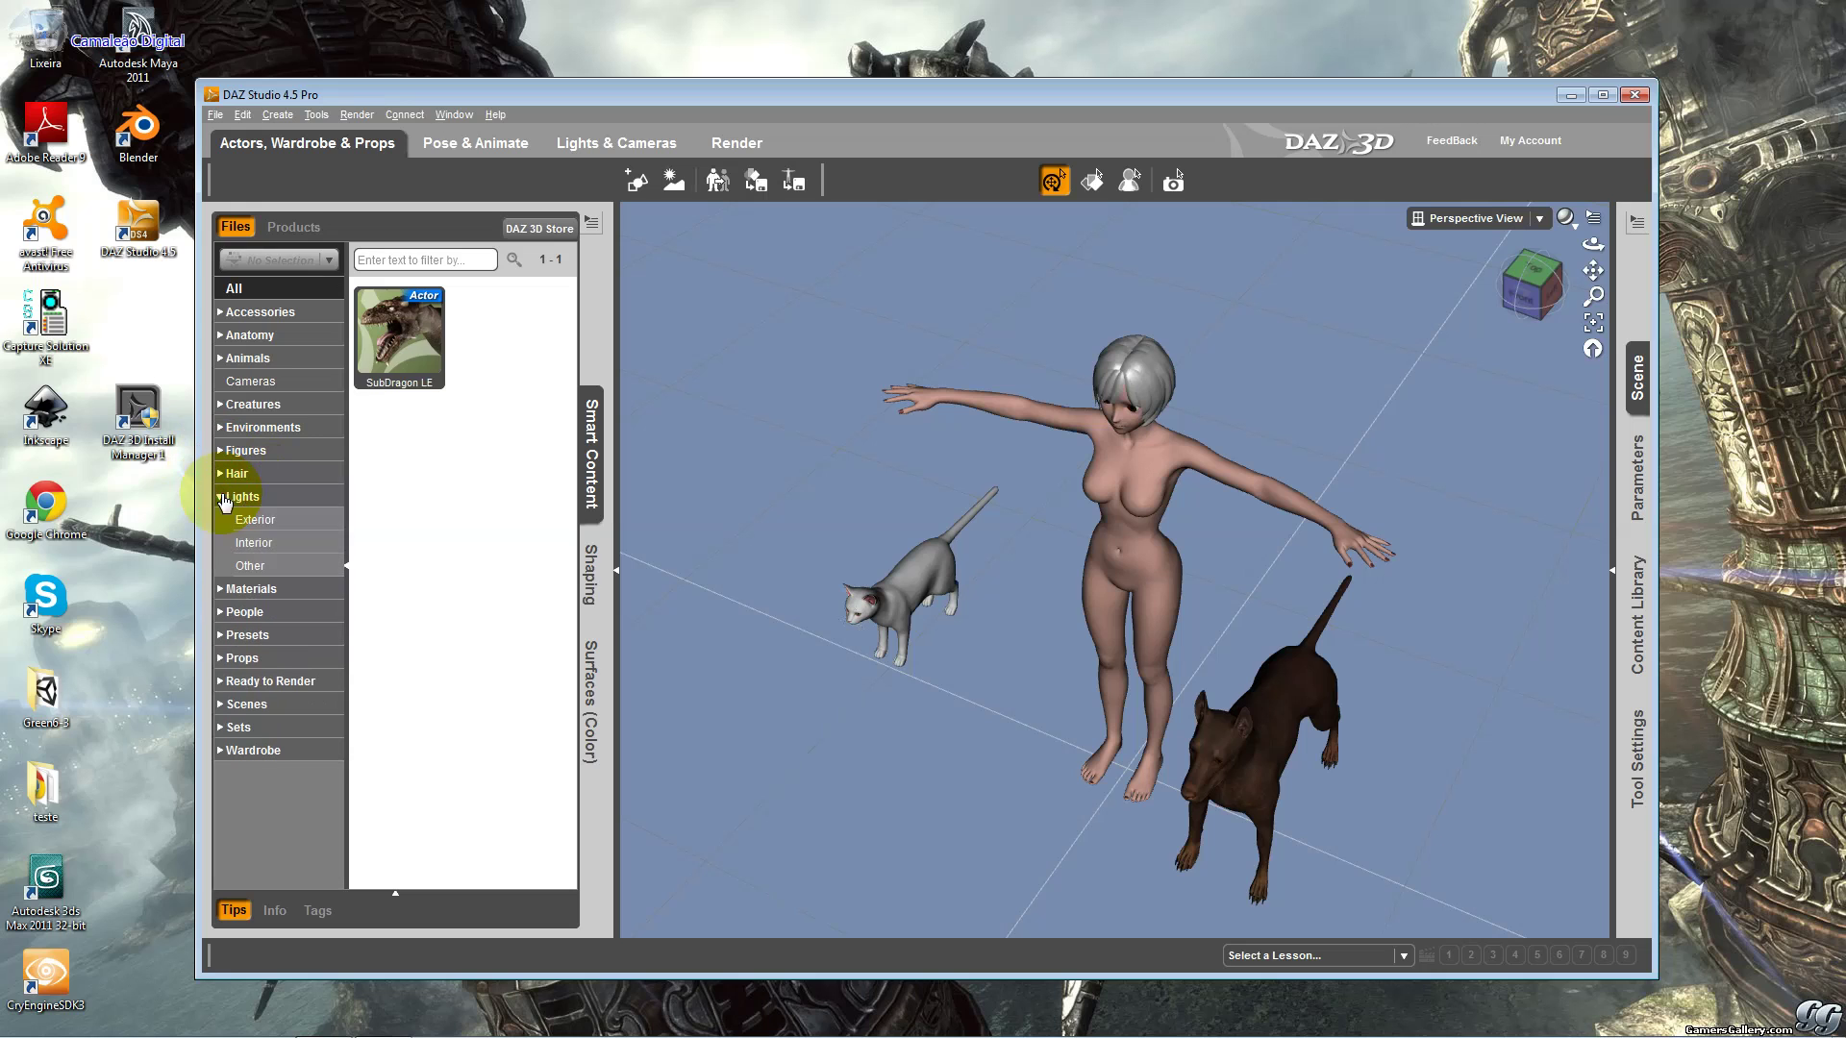
pyautogui.click(272, 521)
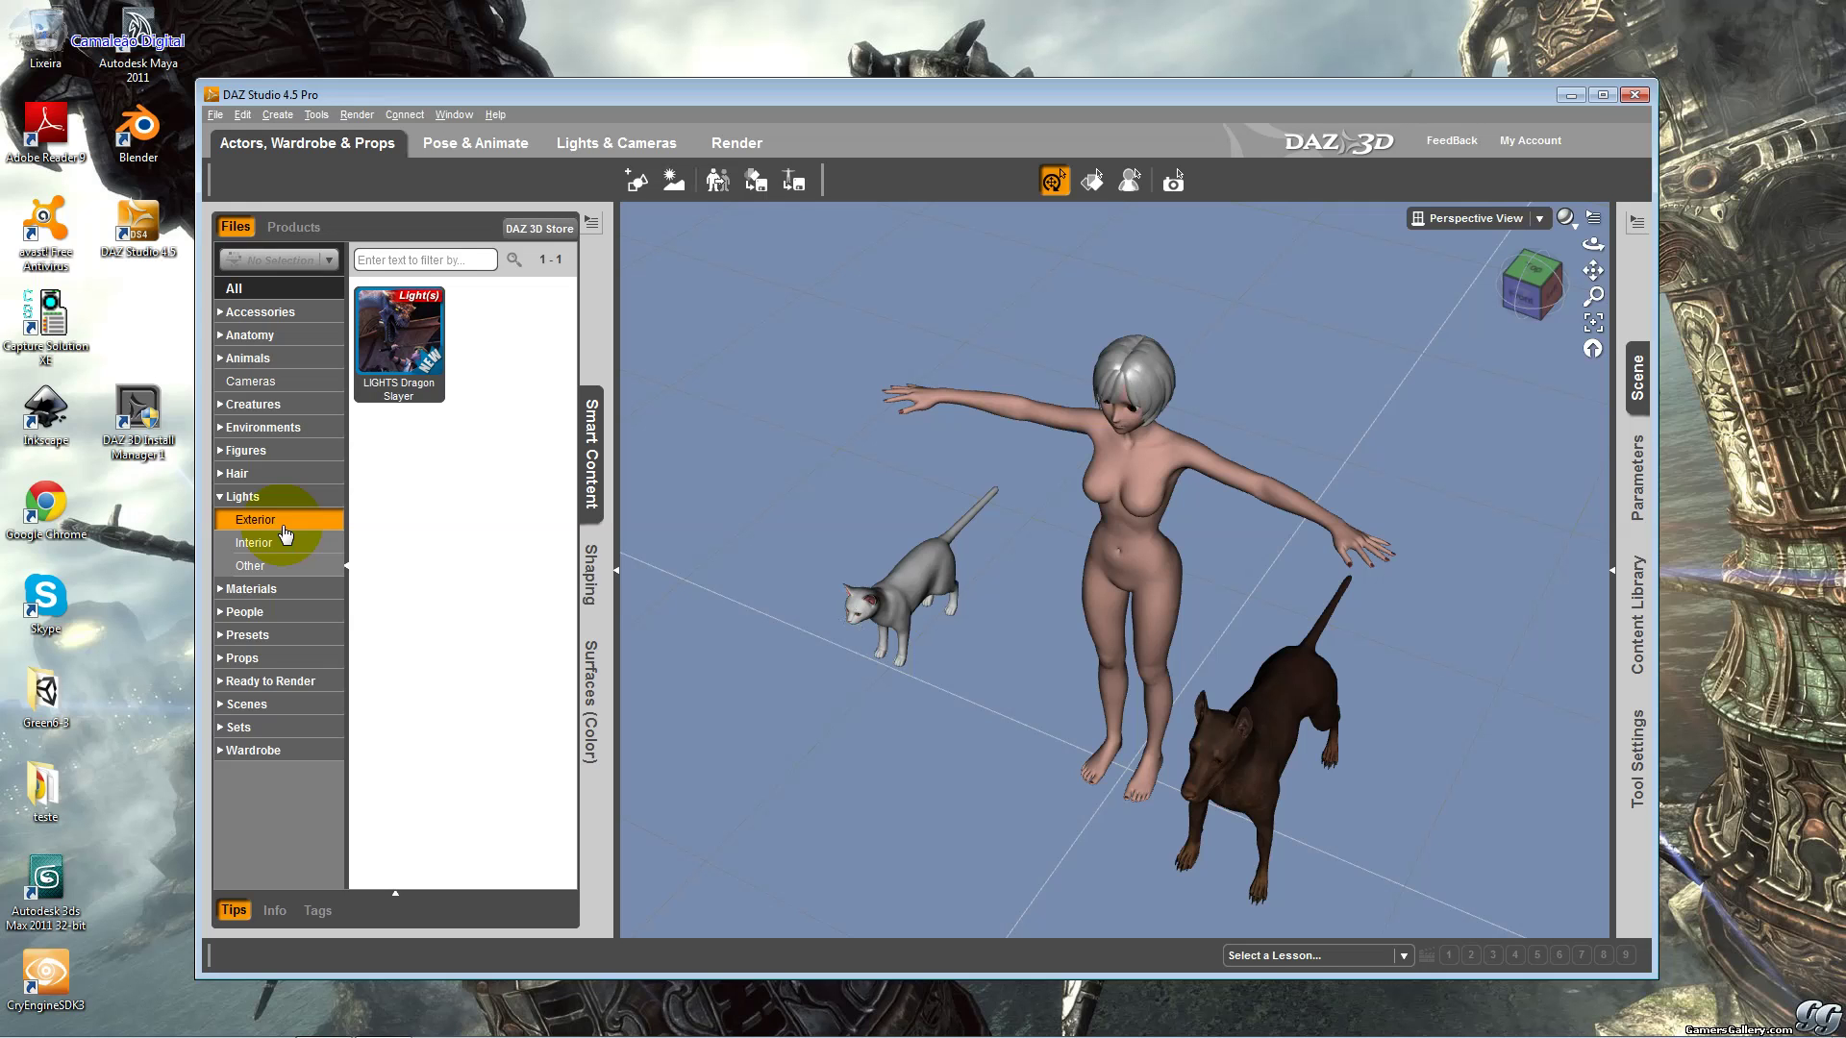
pyautogui.click(286, 540)
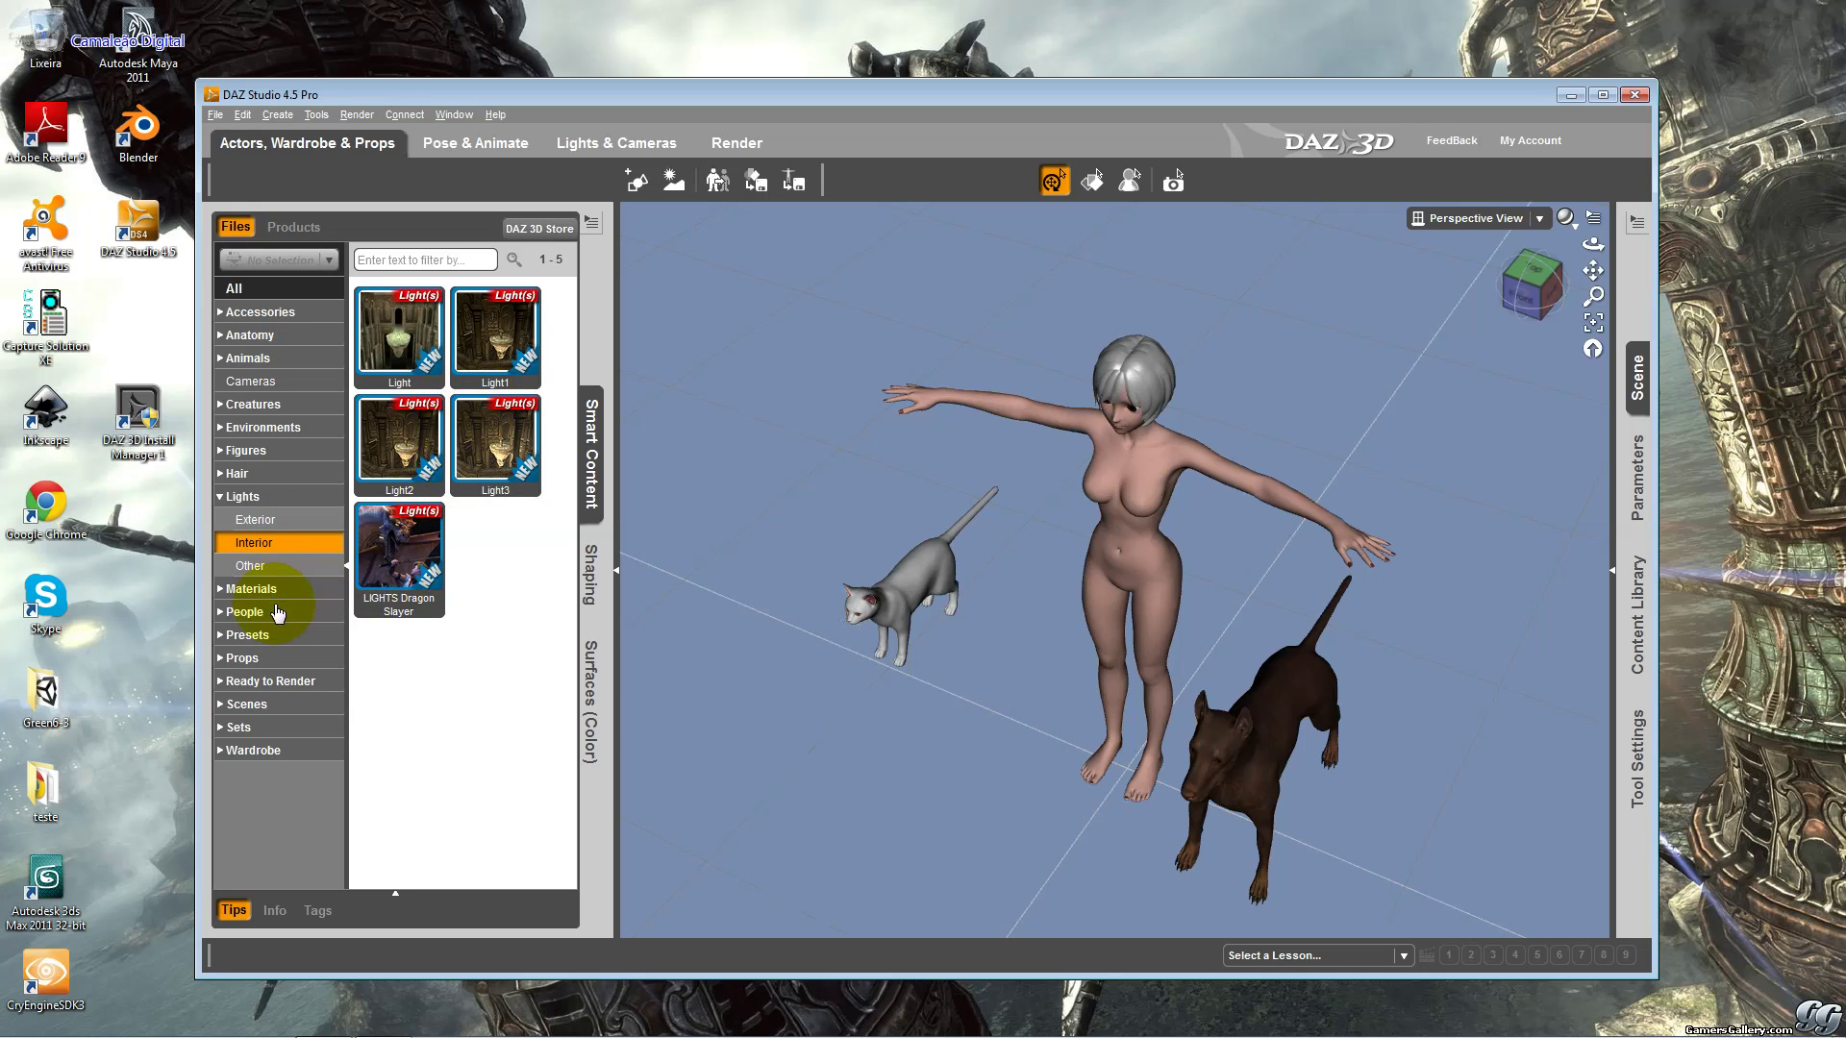
pyautogui.click(285, 566)
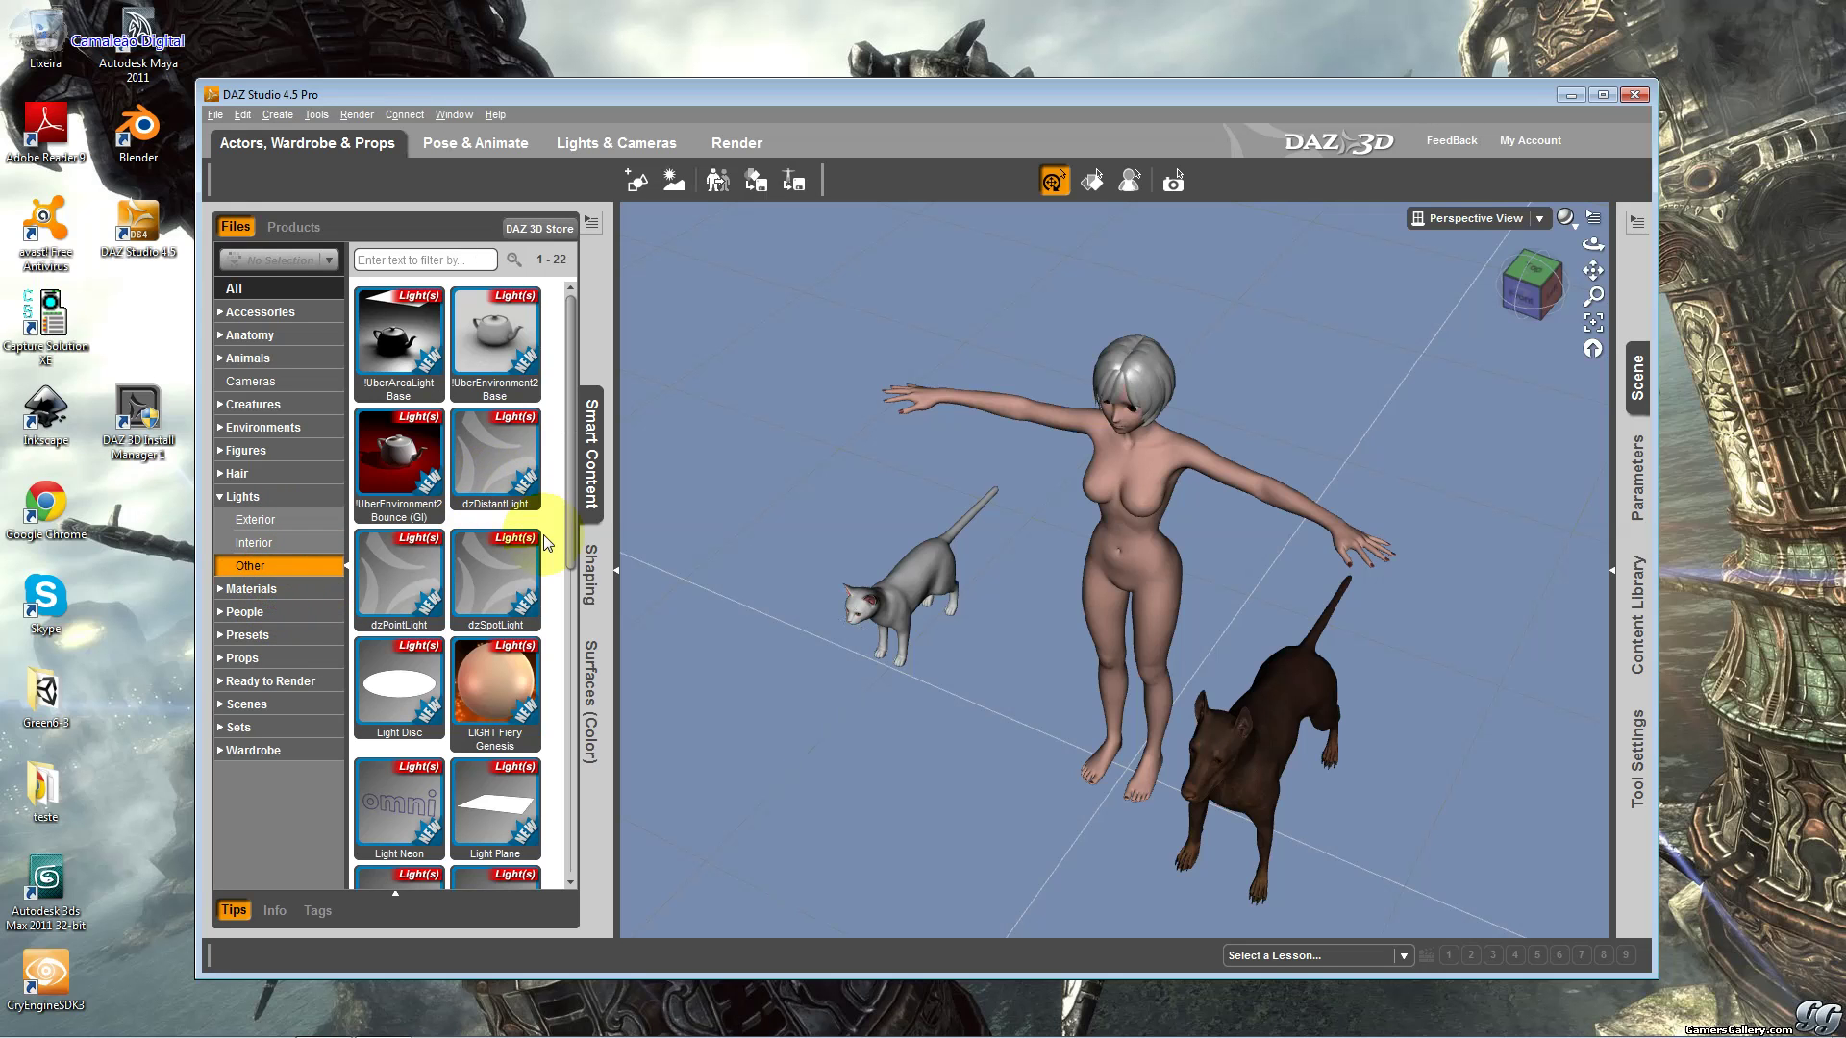
pyautogui.moveTo(571, 476)
pyautogui.mouseDown()
pyautogui.moveTo(576, 795)
pyautogui.moveTo(575, 464)
pyautogui.mouseUp()
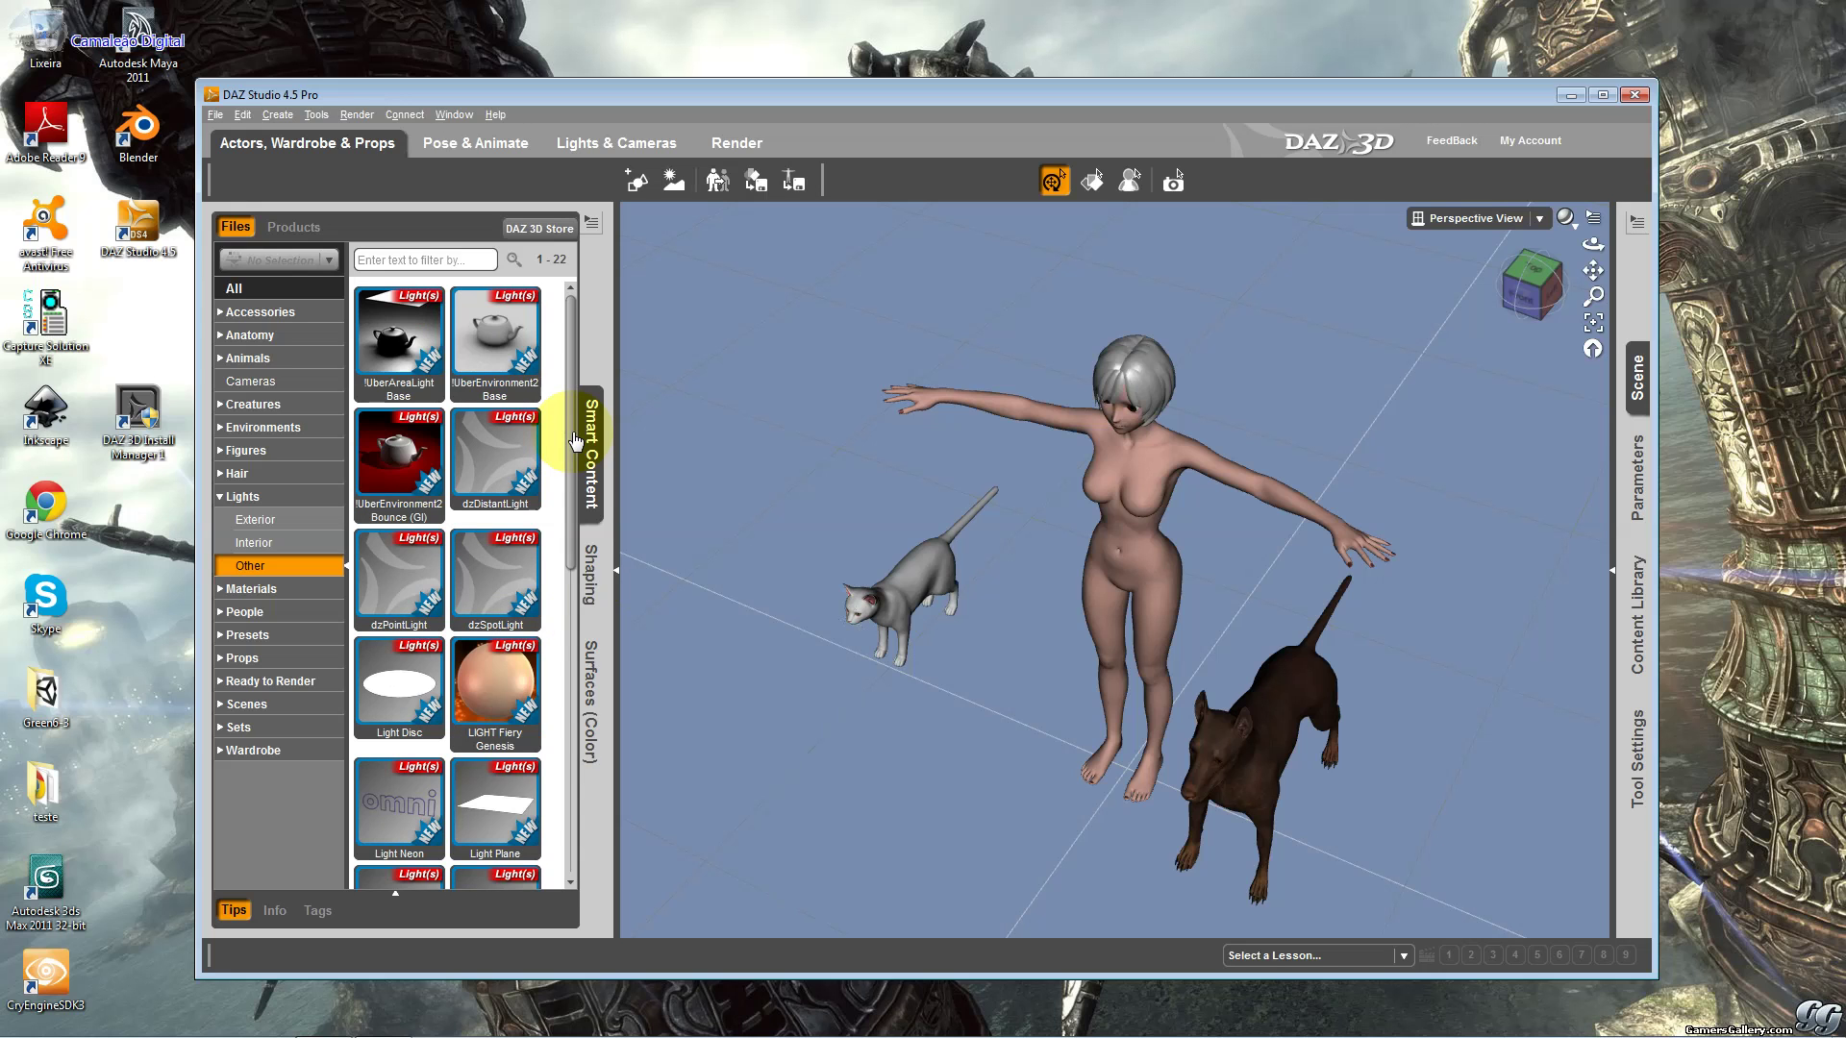
pyautogui.moveTo(575, 440); pyautogui.dragTo(575, 781)
# Examine the Materials category and its Lights subcategory of HDR presets.
pyautogui.click(224, 591)
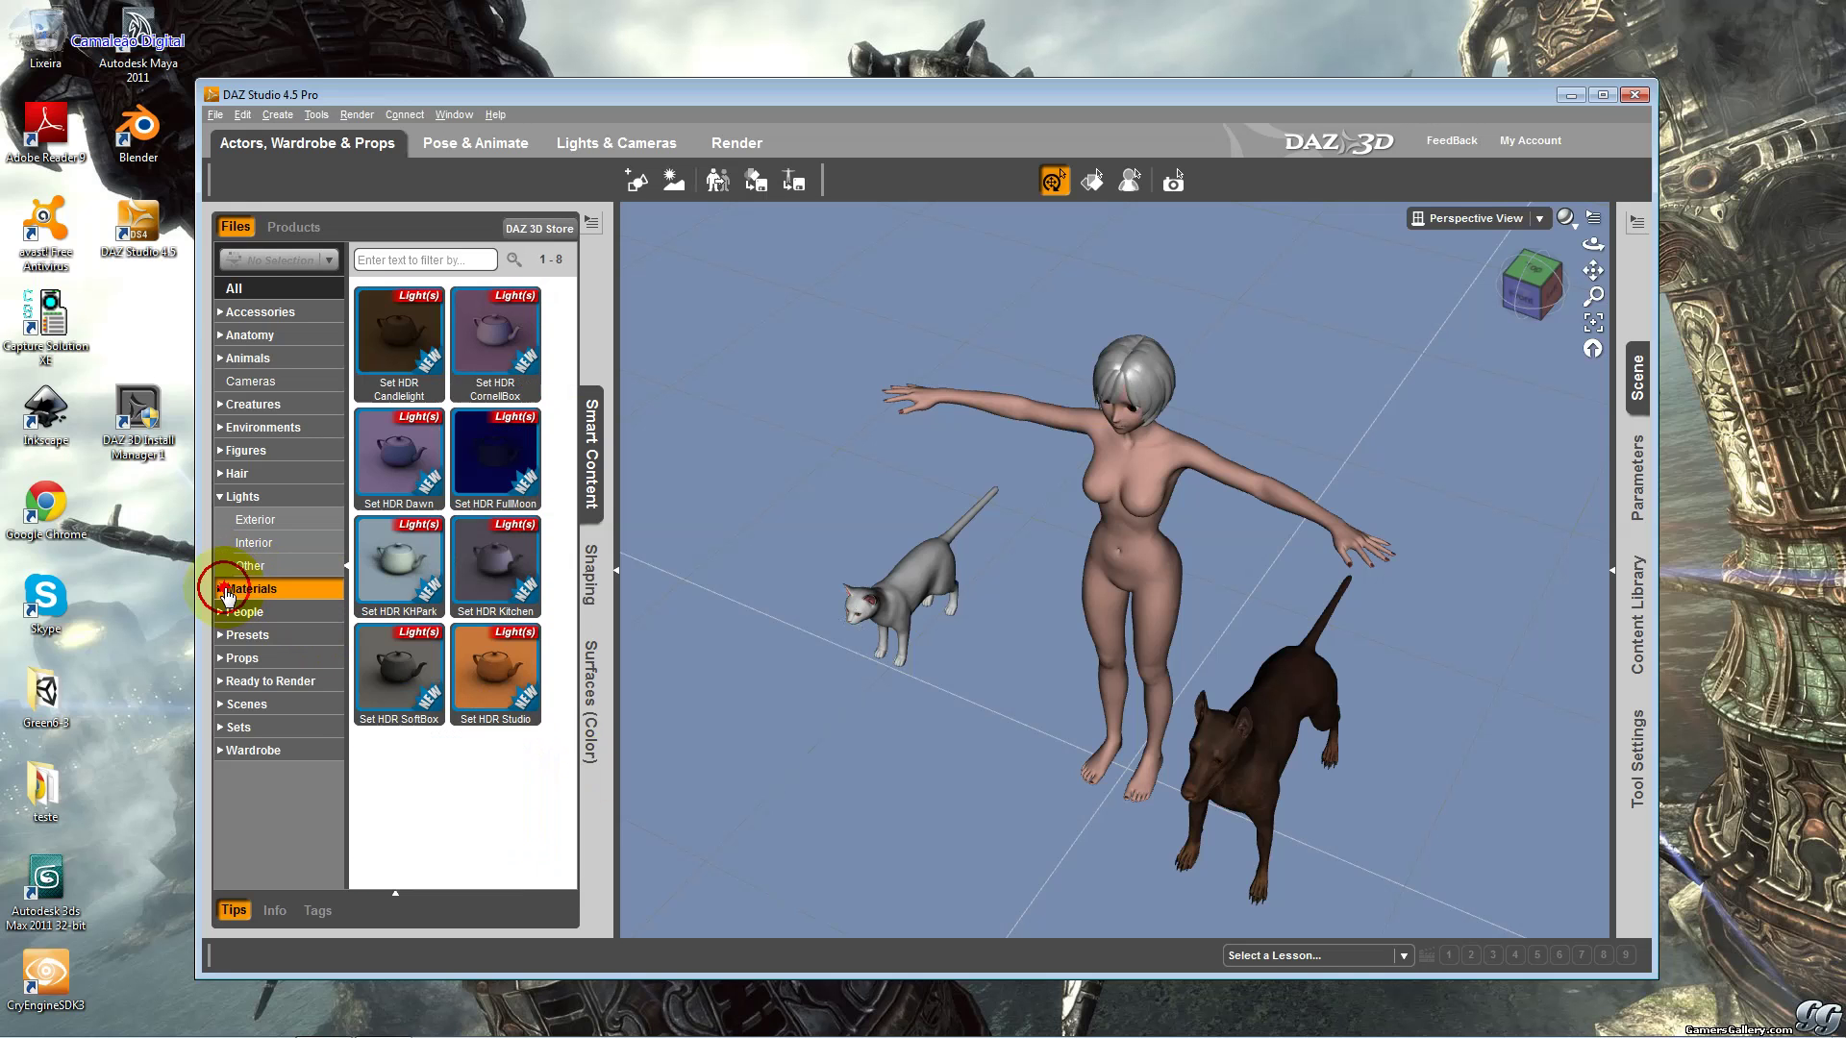
pyautogui.click(222, 591)
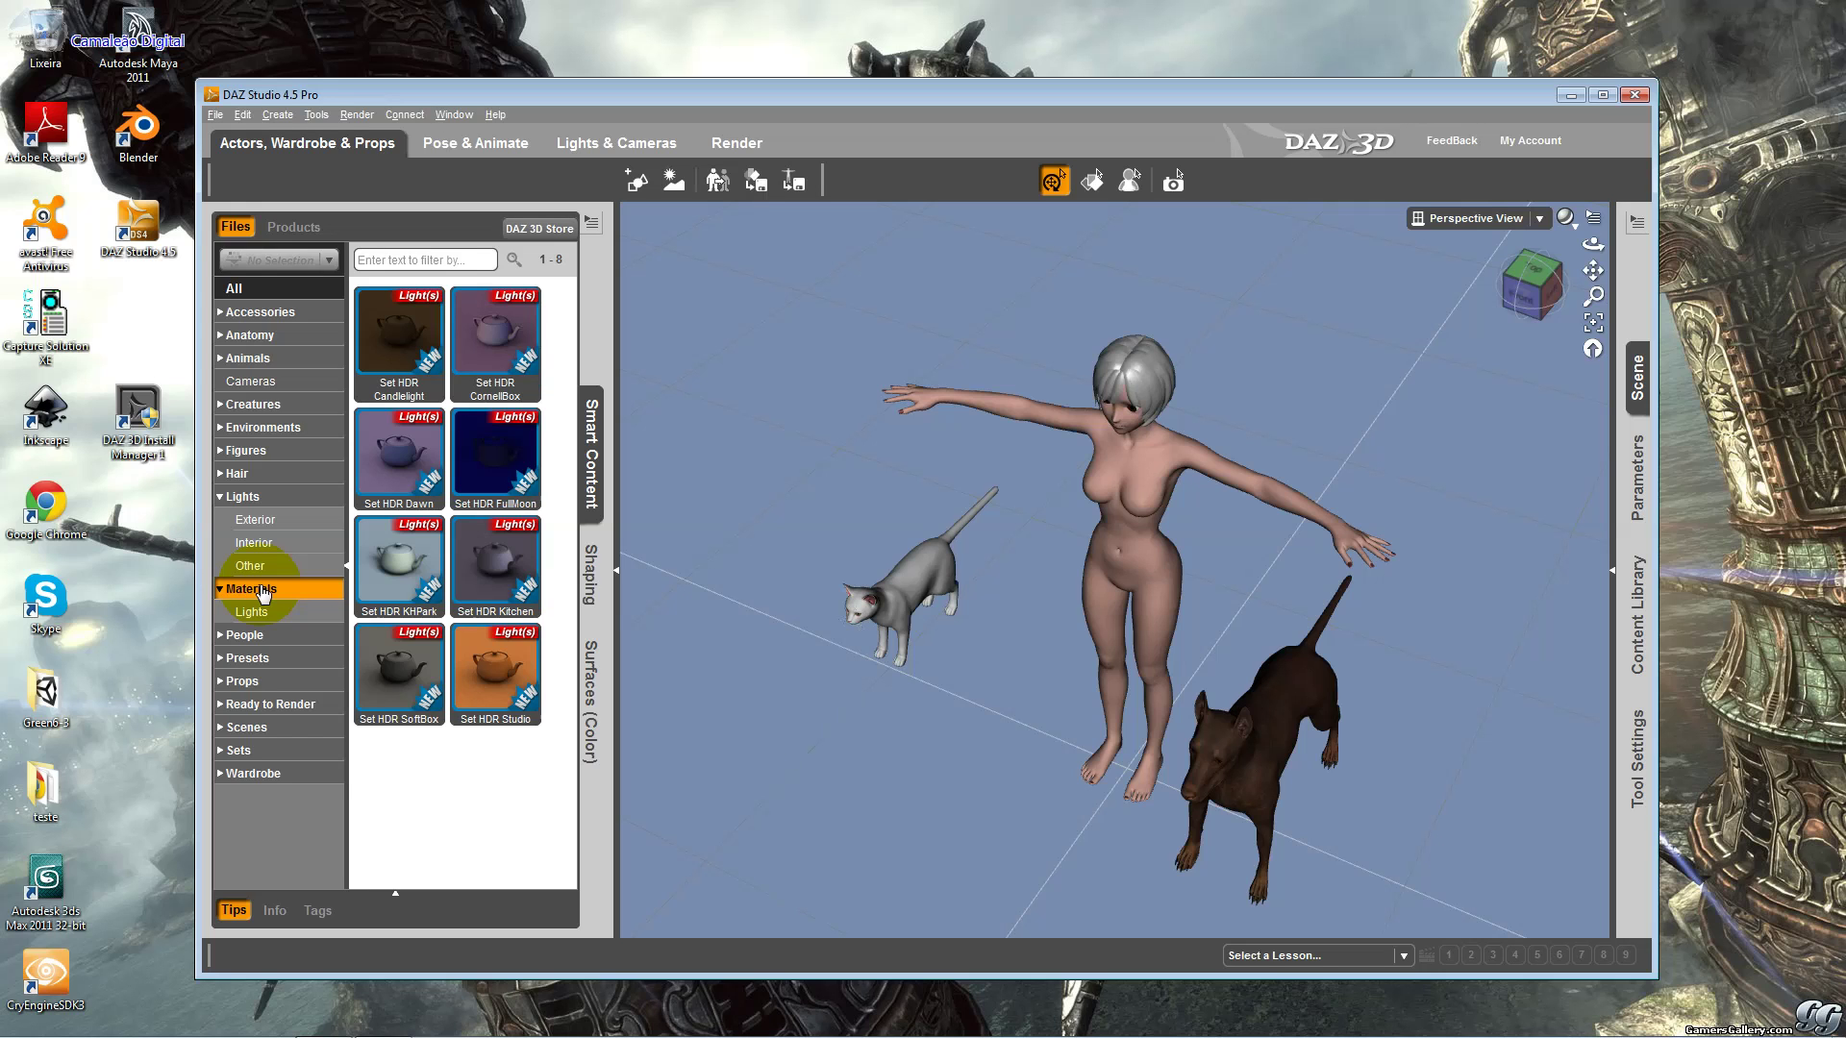
pyautogui.click(220, 592)
pyautogui.click(220, 591)
pyautogui.click(248, 613)
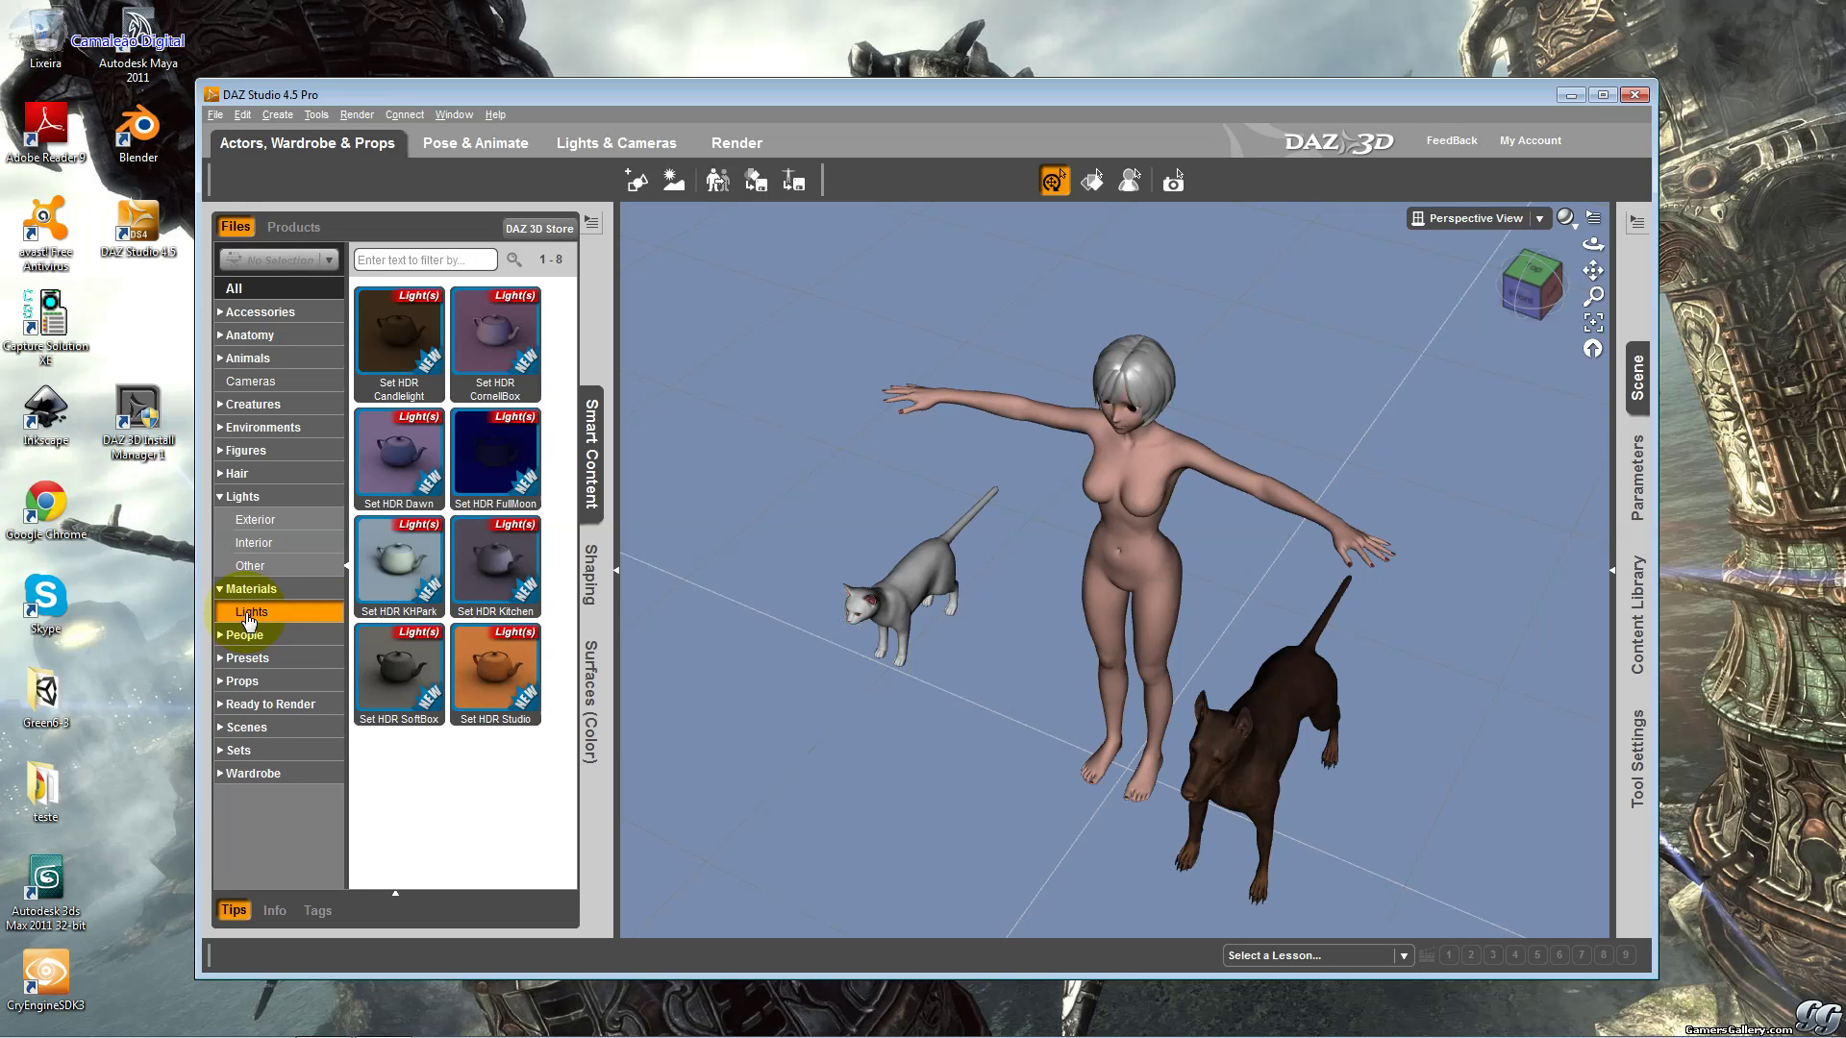
# Browse the top-level People category down through Real-World and Female to the Aiko actors.
pyautogui.click(236, 636)
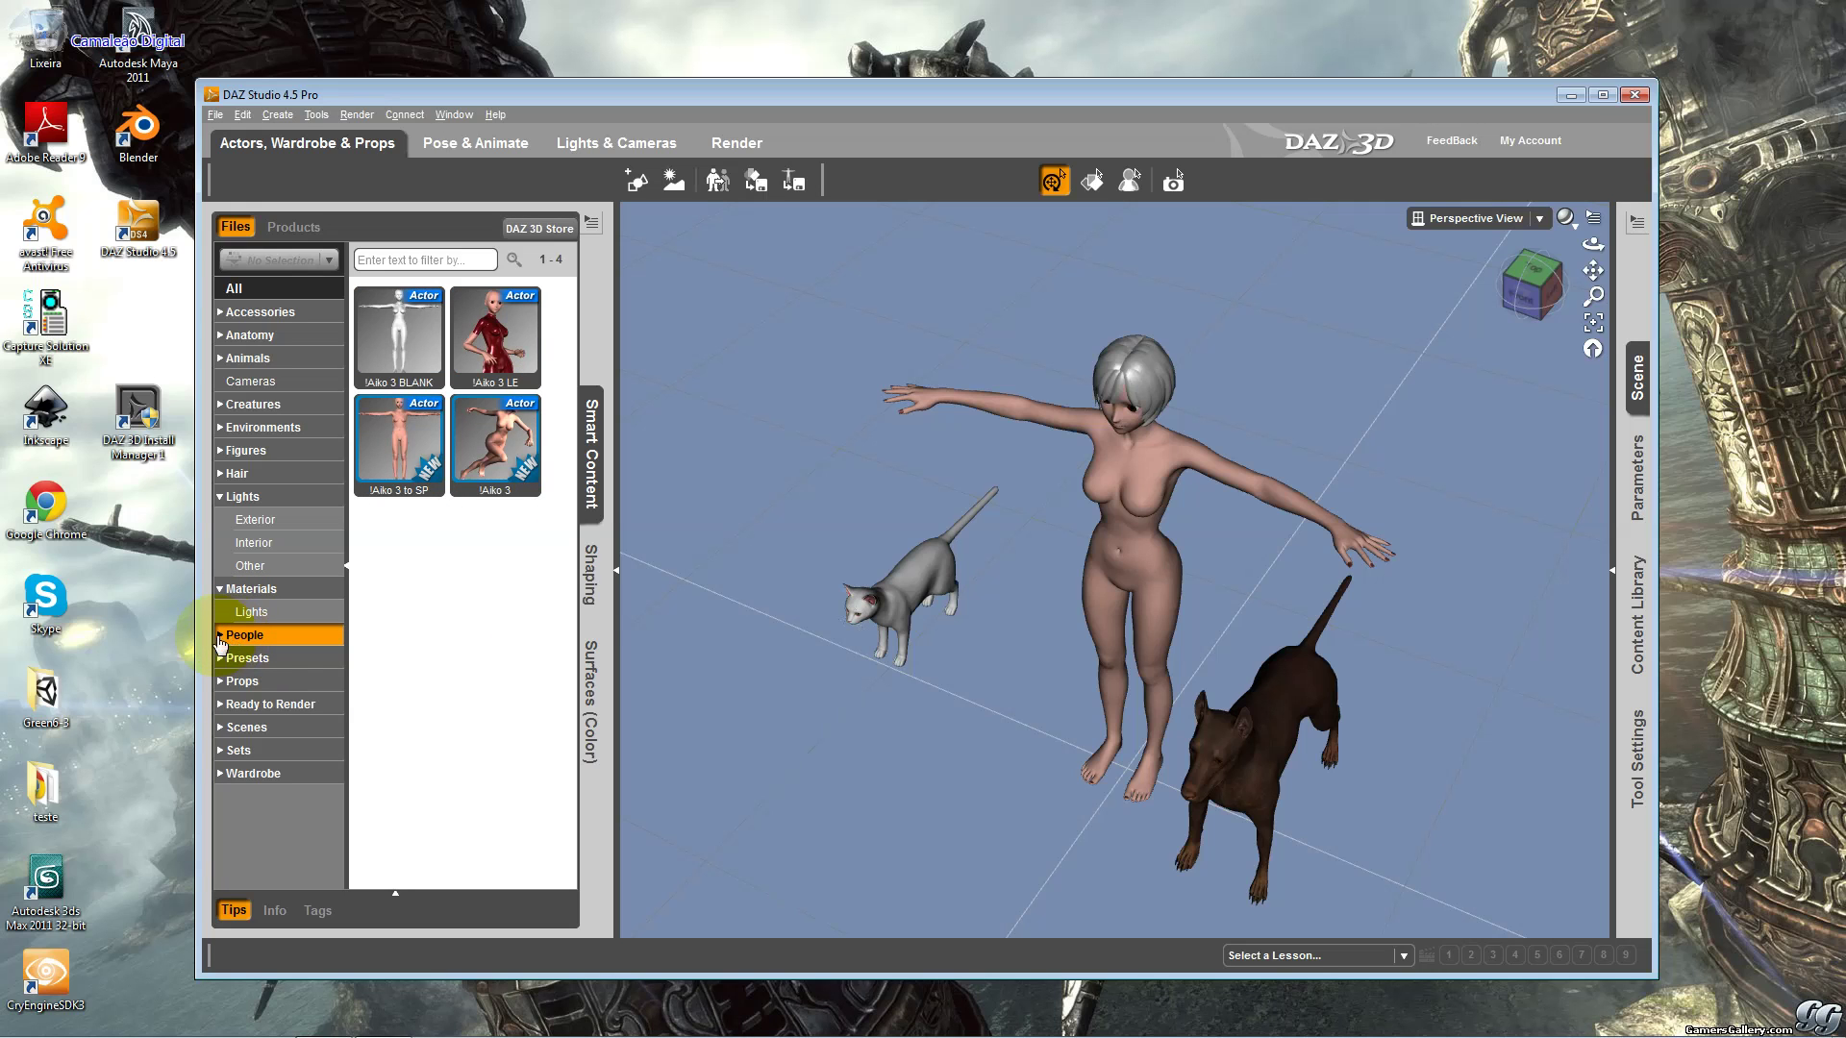
pyautogui.click(220, 637)
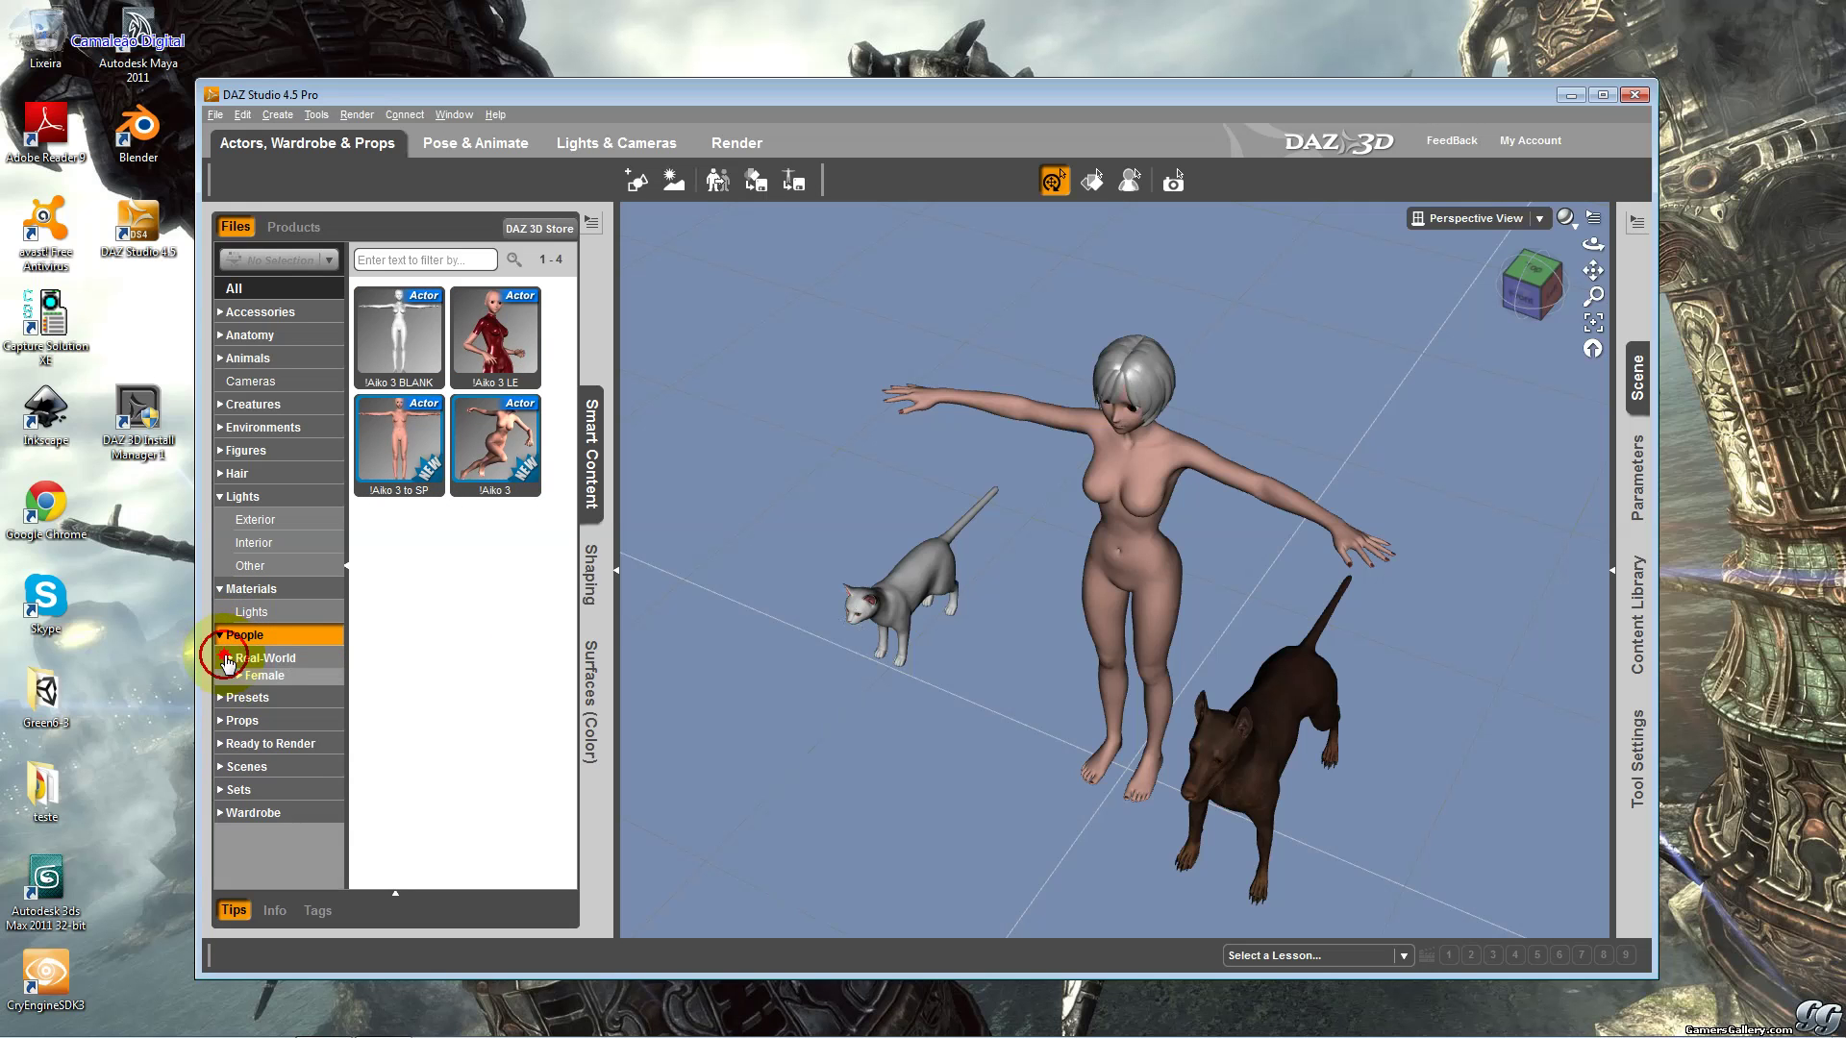
pyautogui.click(229, 658)
pyautogui.click(249, 663)
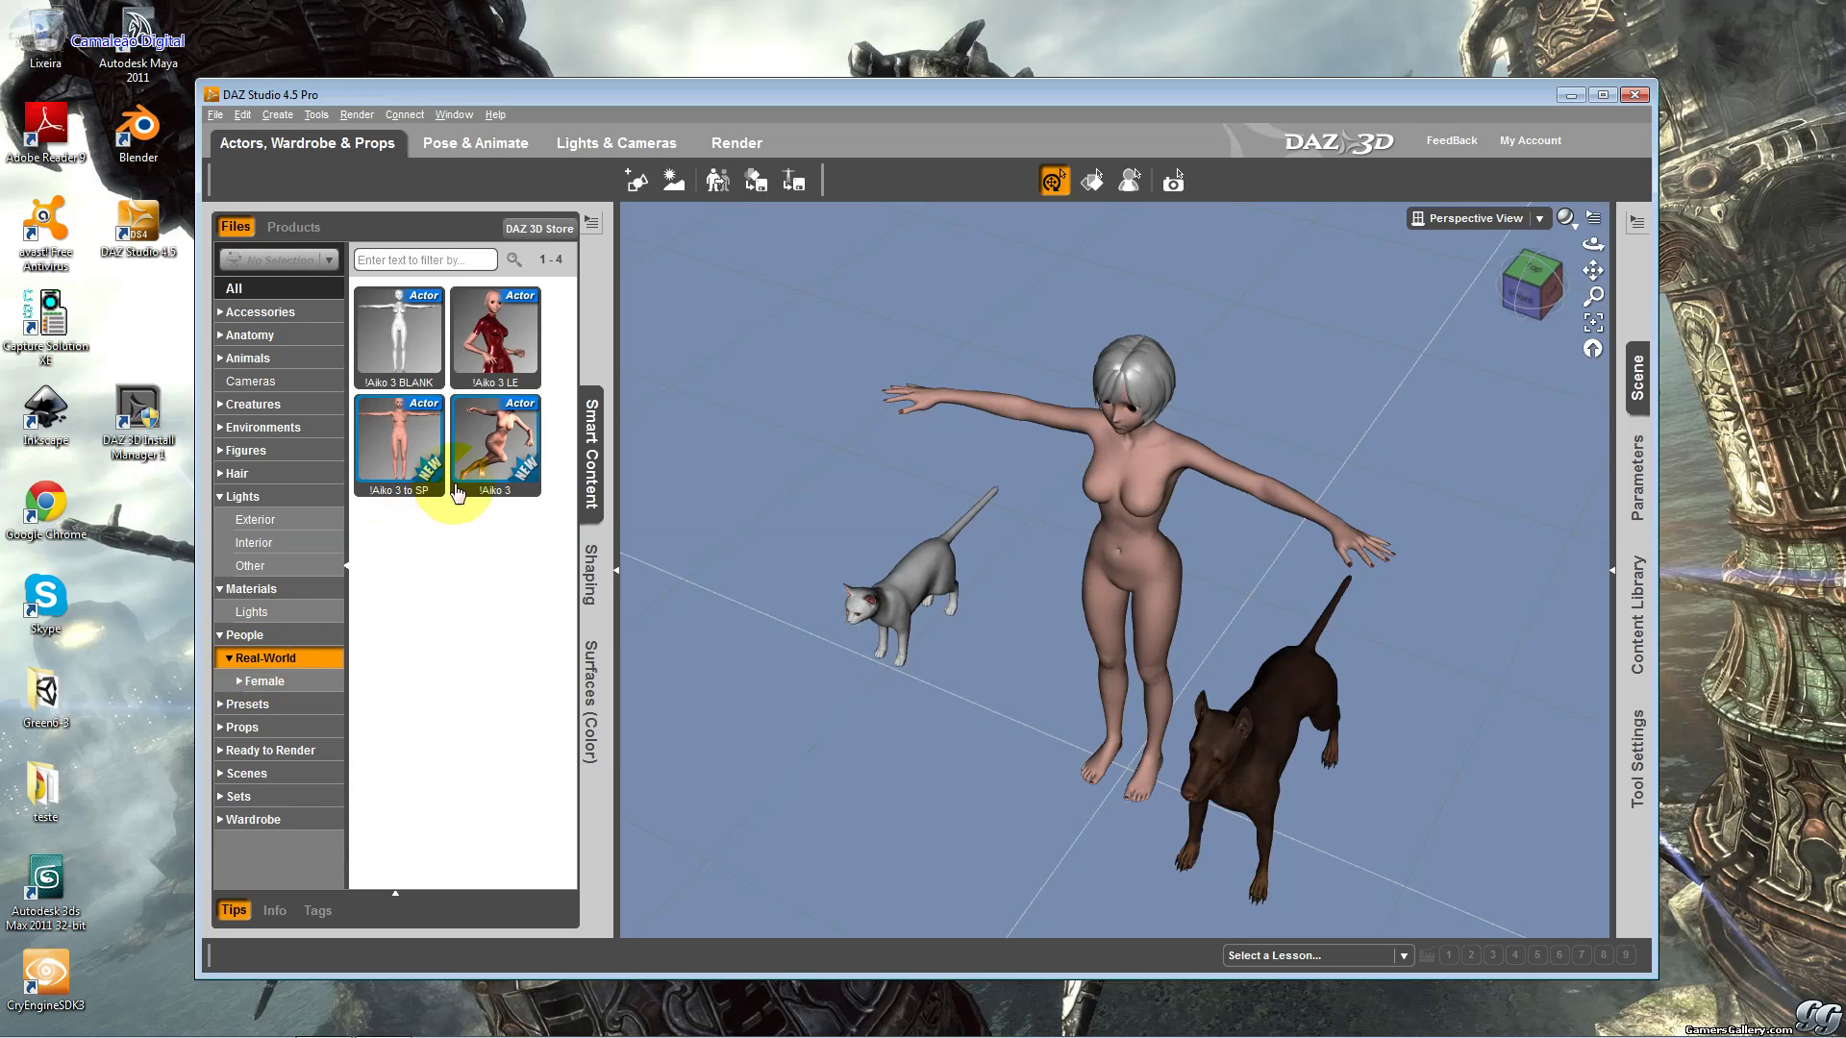
pyautogui.click(240, 683)
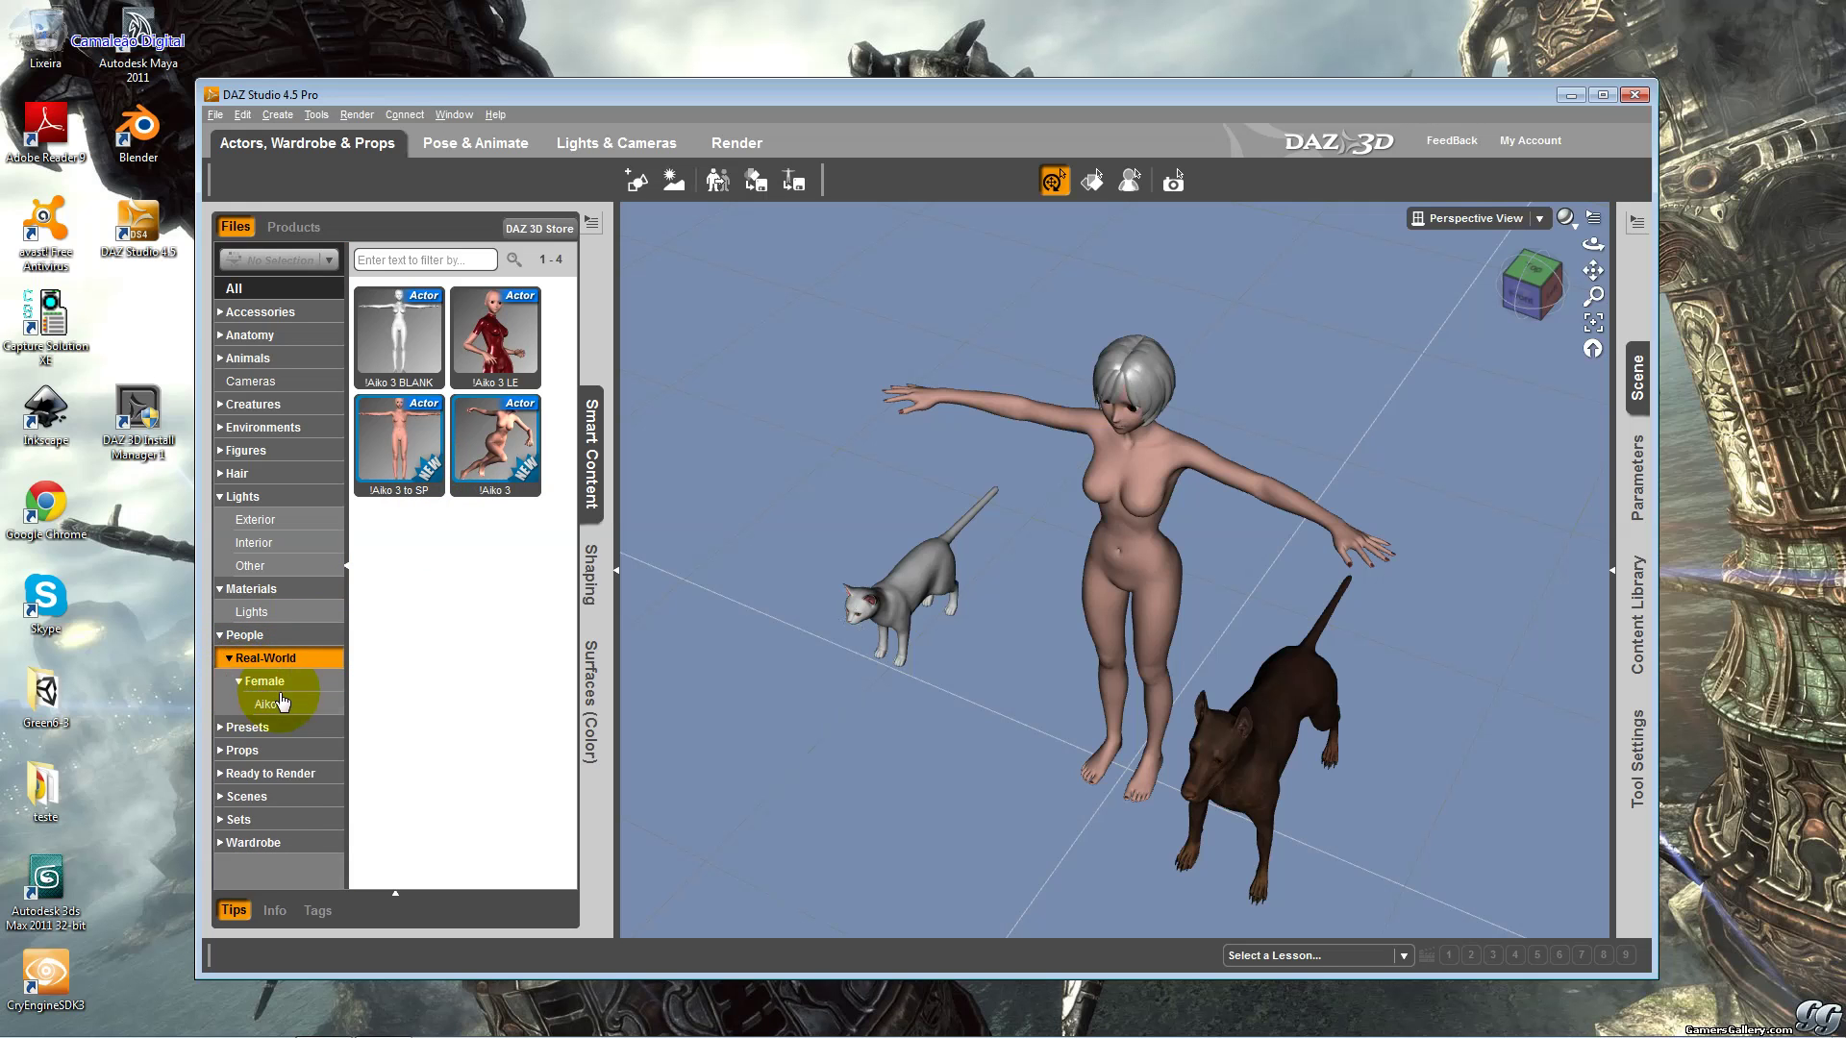
pyautogui.click(279, 705)
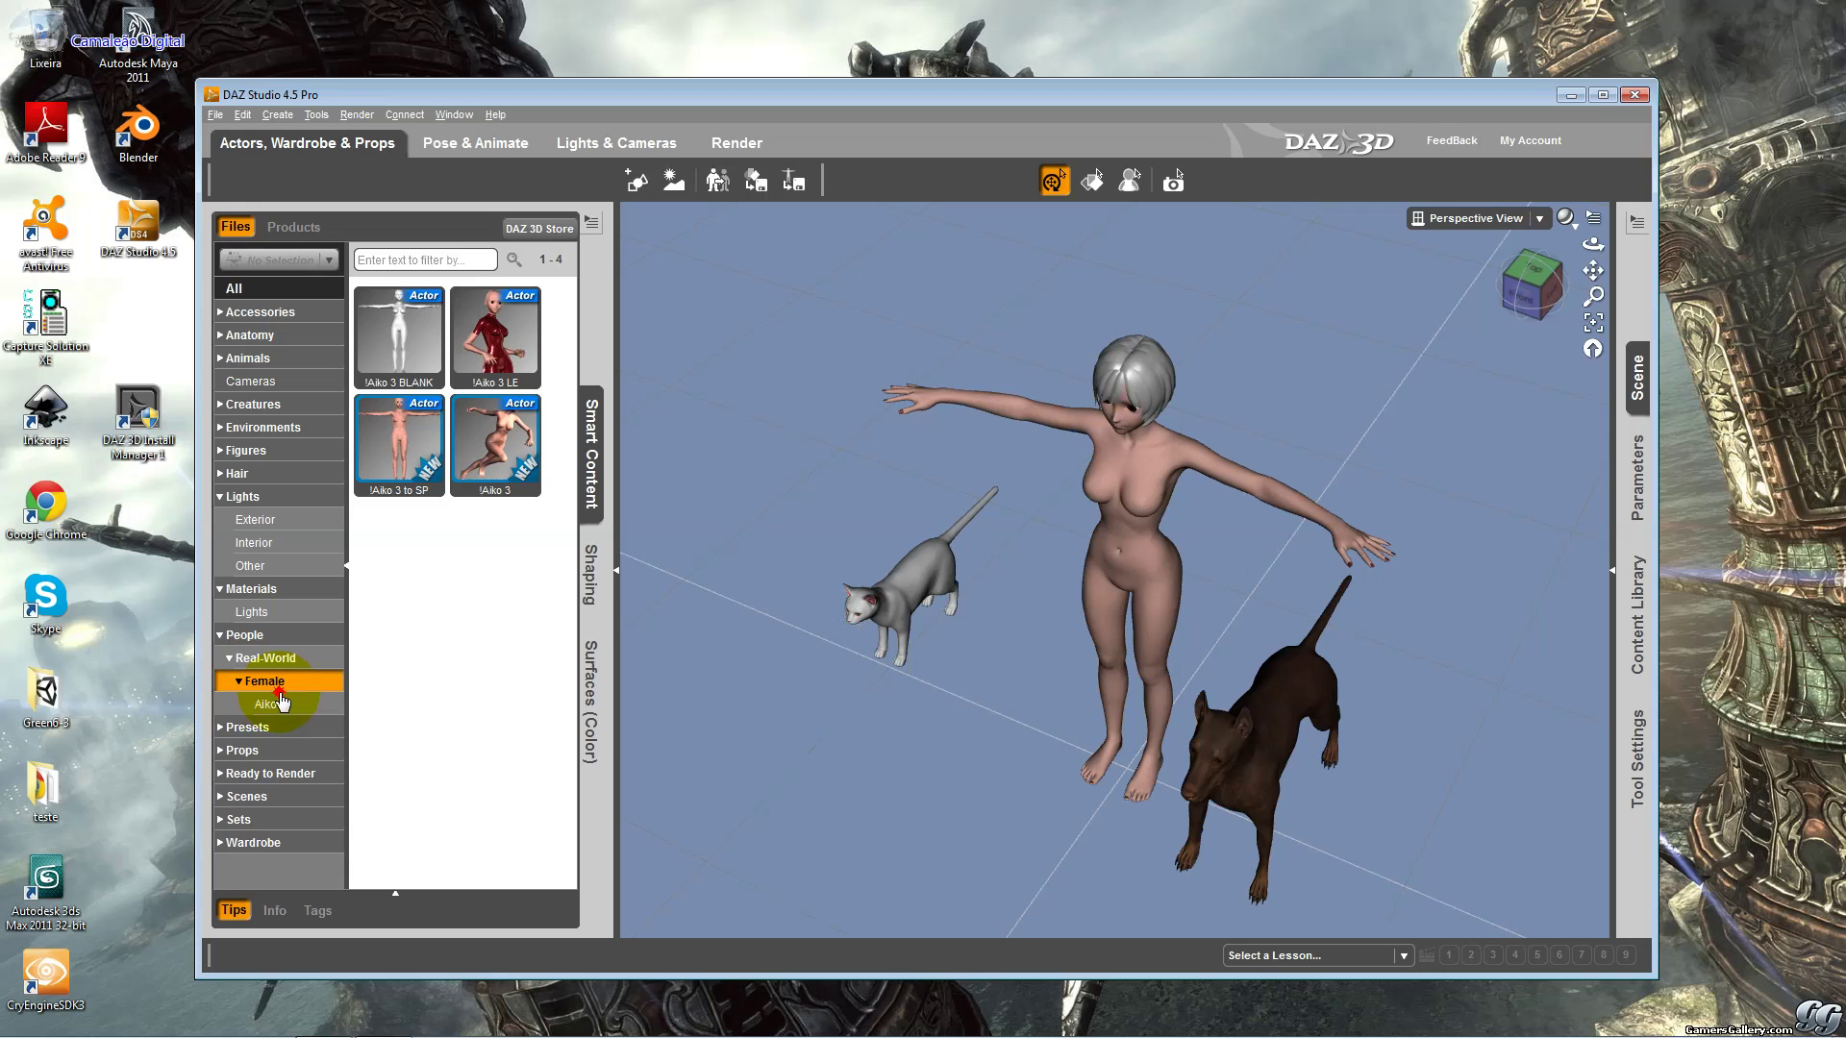
# Expand the Presets category and examine its Cameras presets and the sky and landscape presets under Lights.
pyautogui.click(220, 728)
pyautogui.click(243, 751)
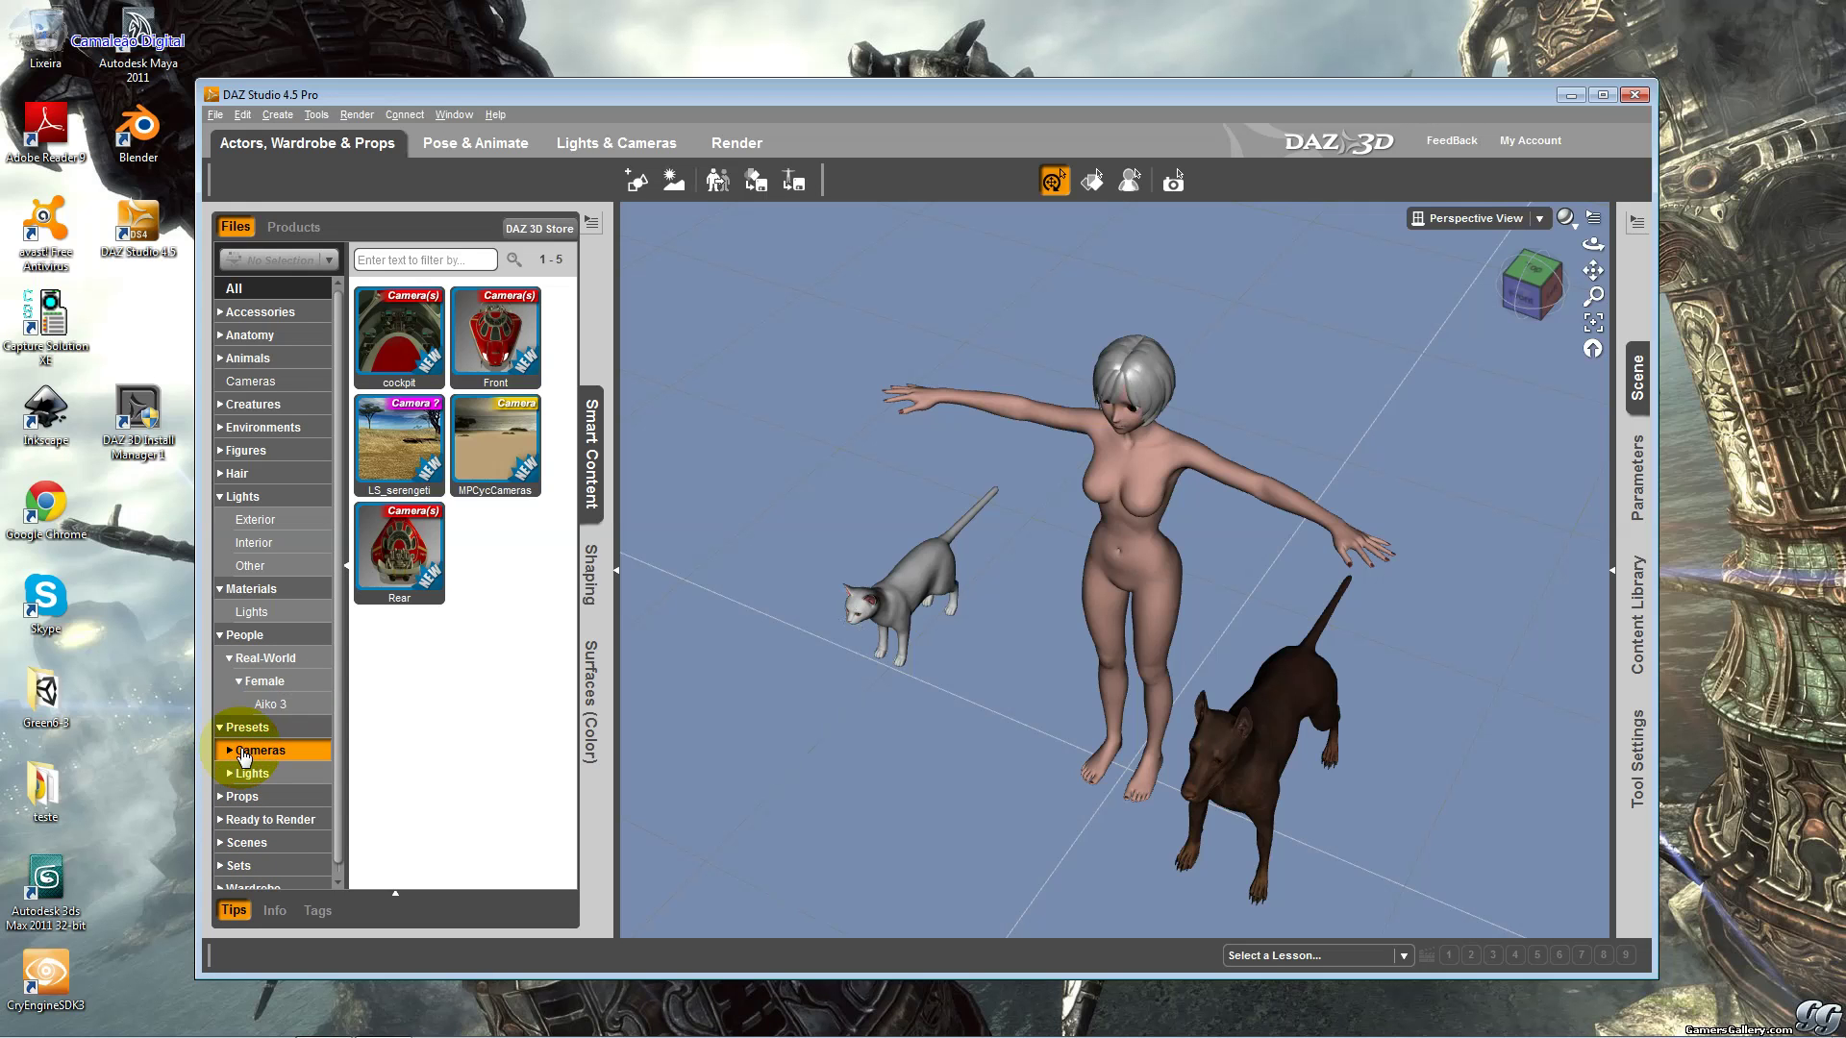
pyautogui.click(252, 774)
pyautogui.click(492, 354)
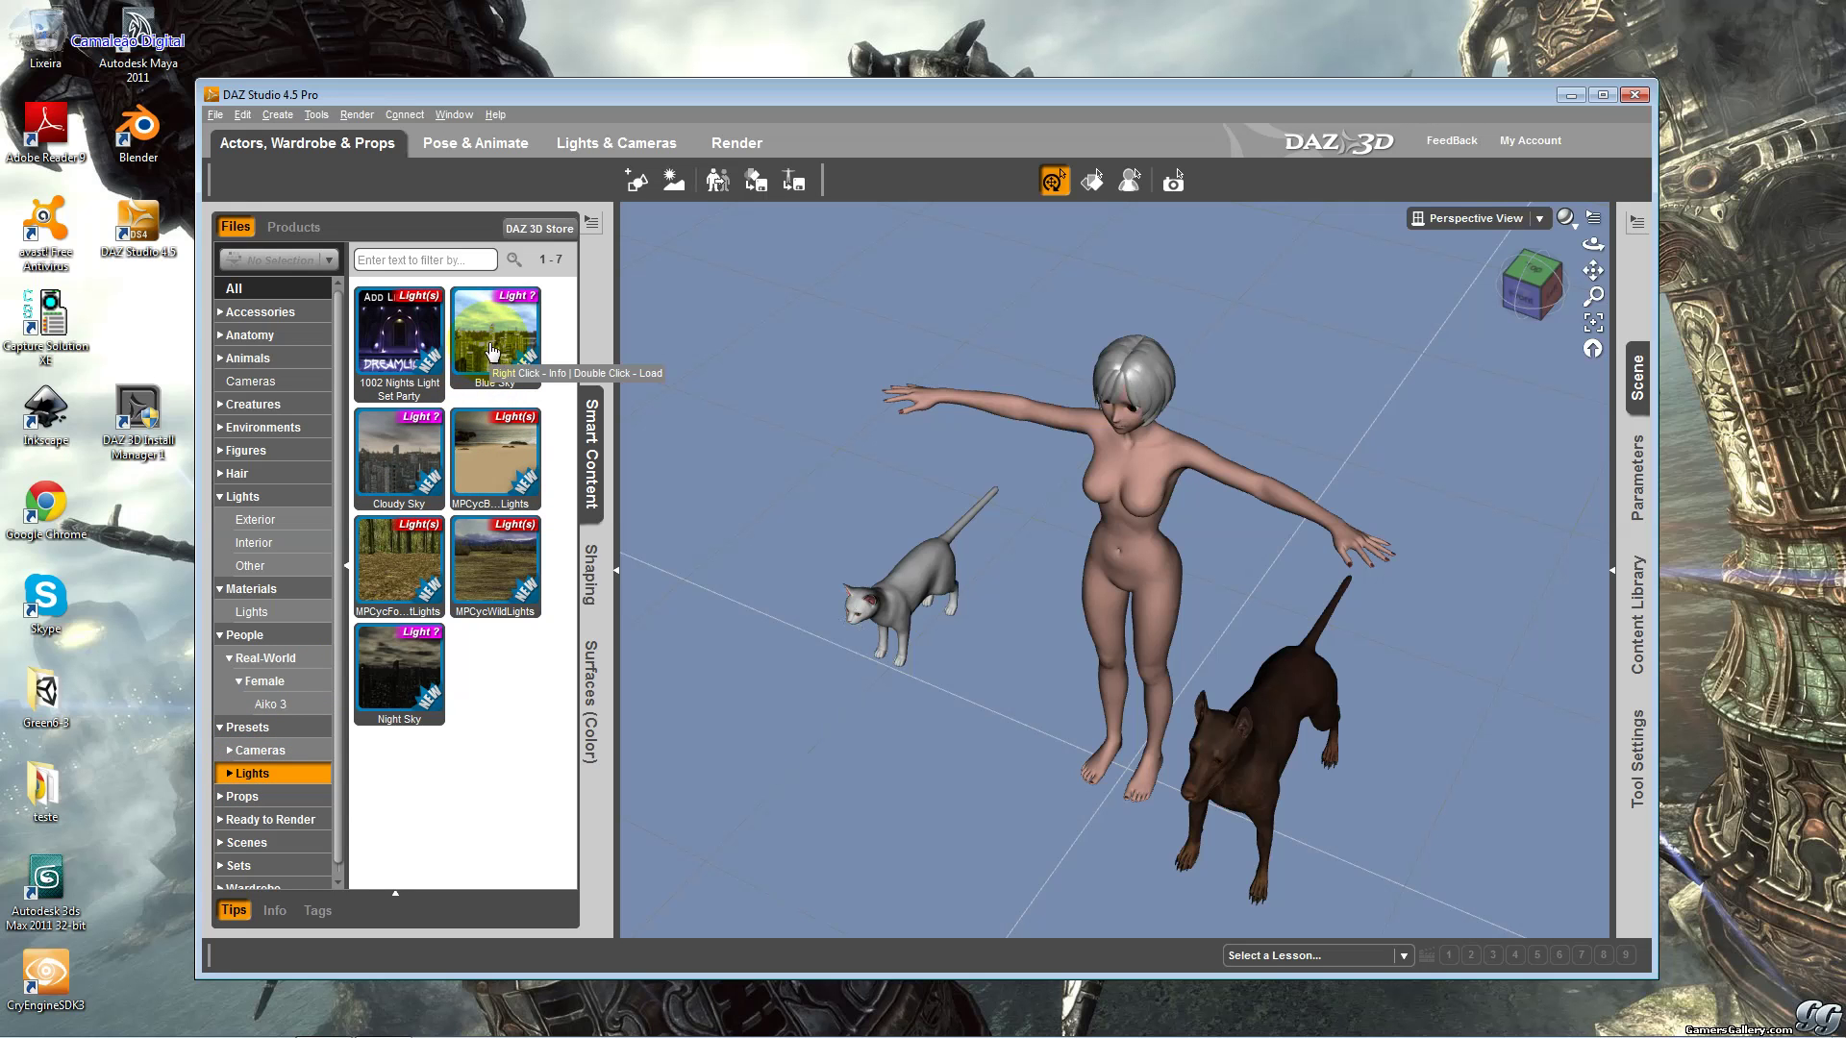
pyautogui.click(522, 456)
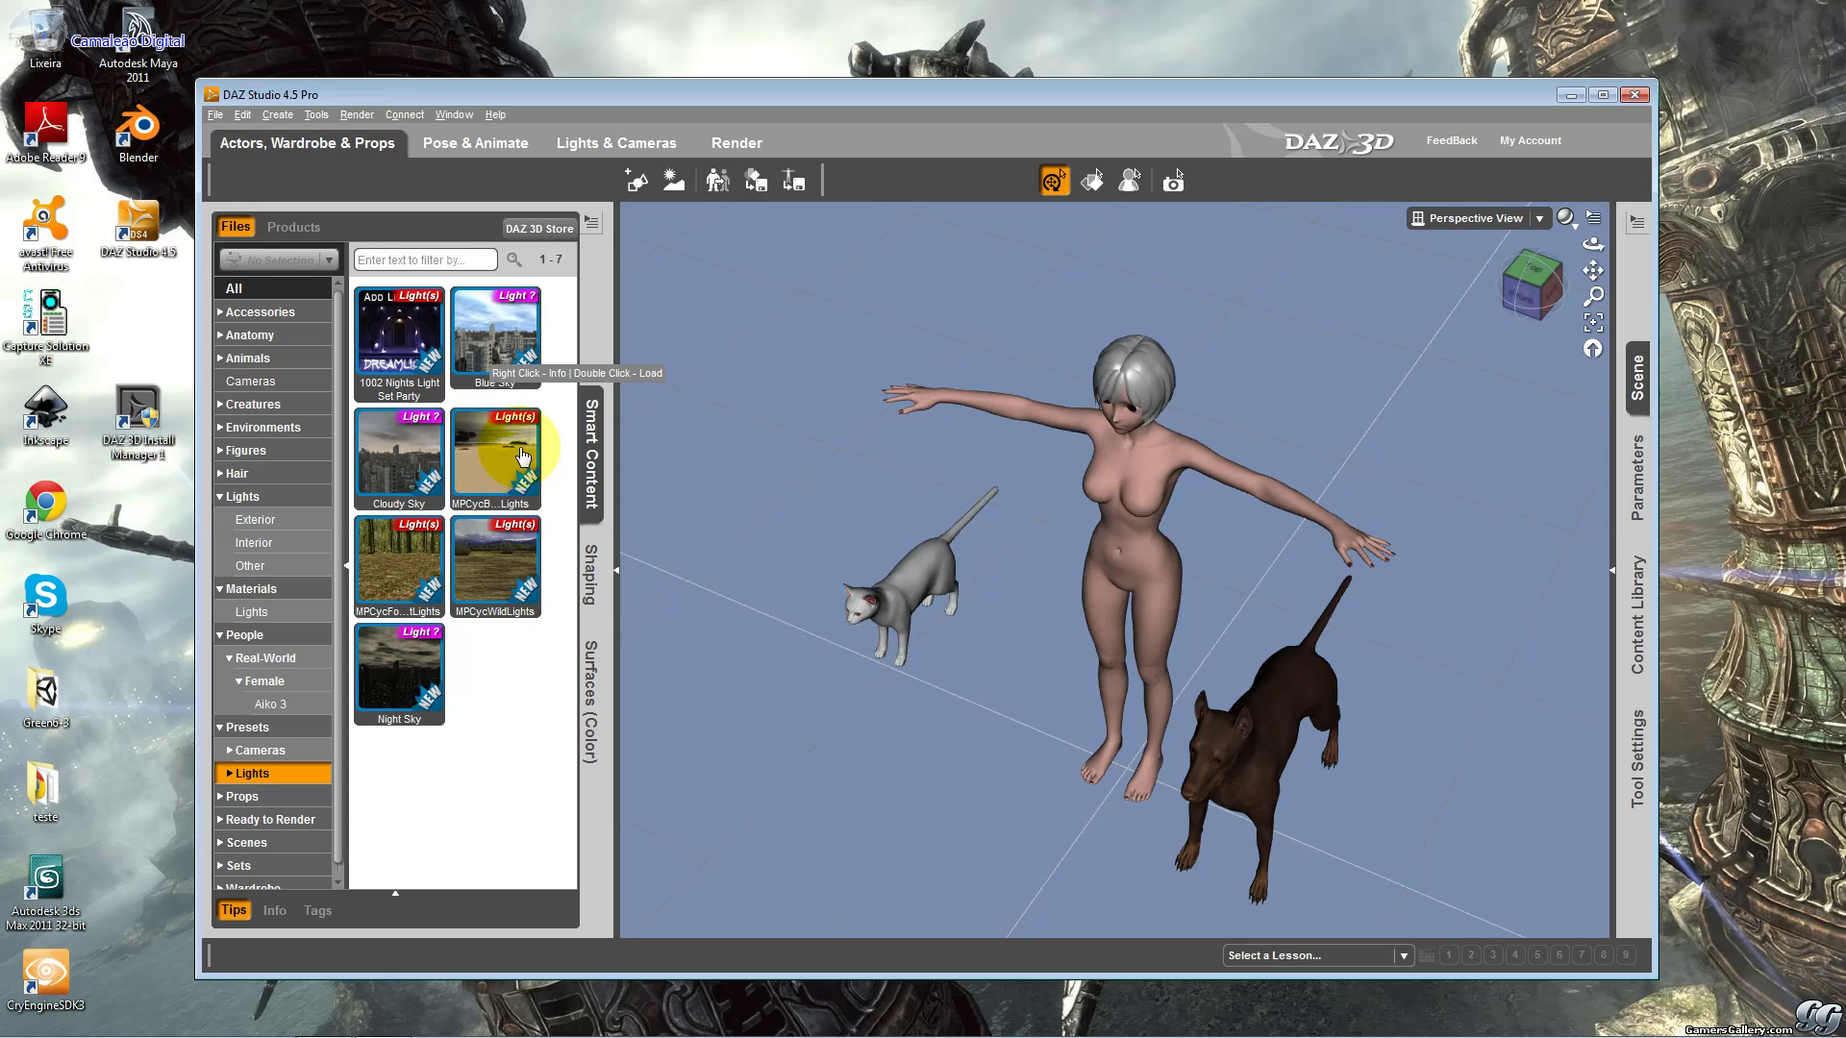
pyautogui.click(446, 559)
pyautogui.click(534, 557)
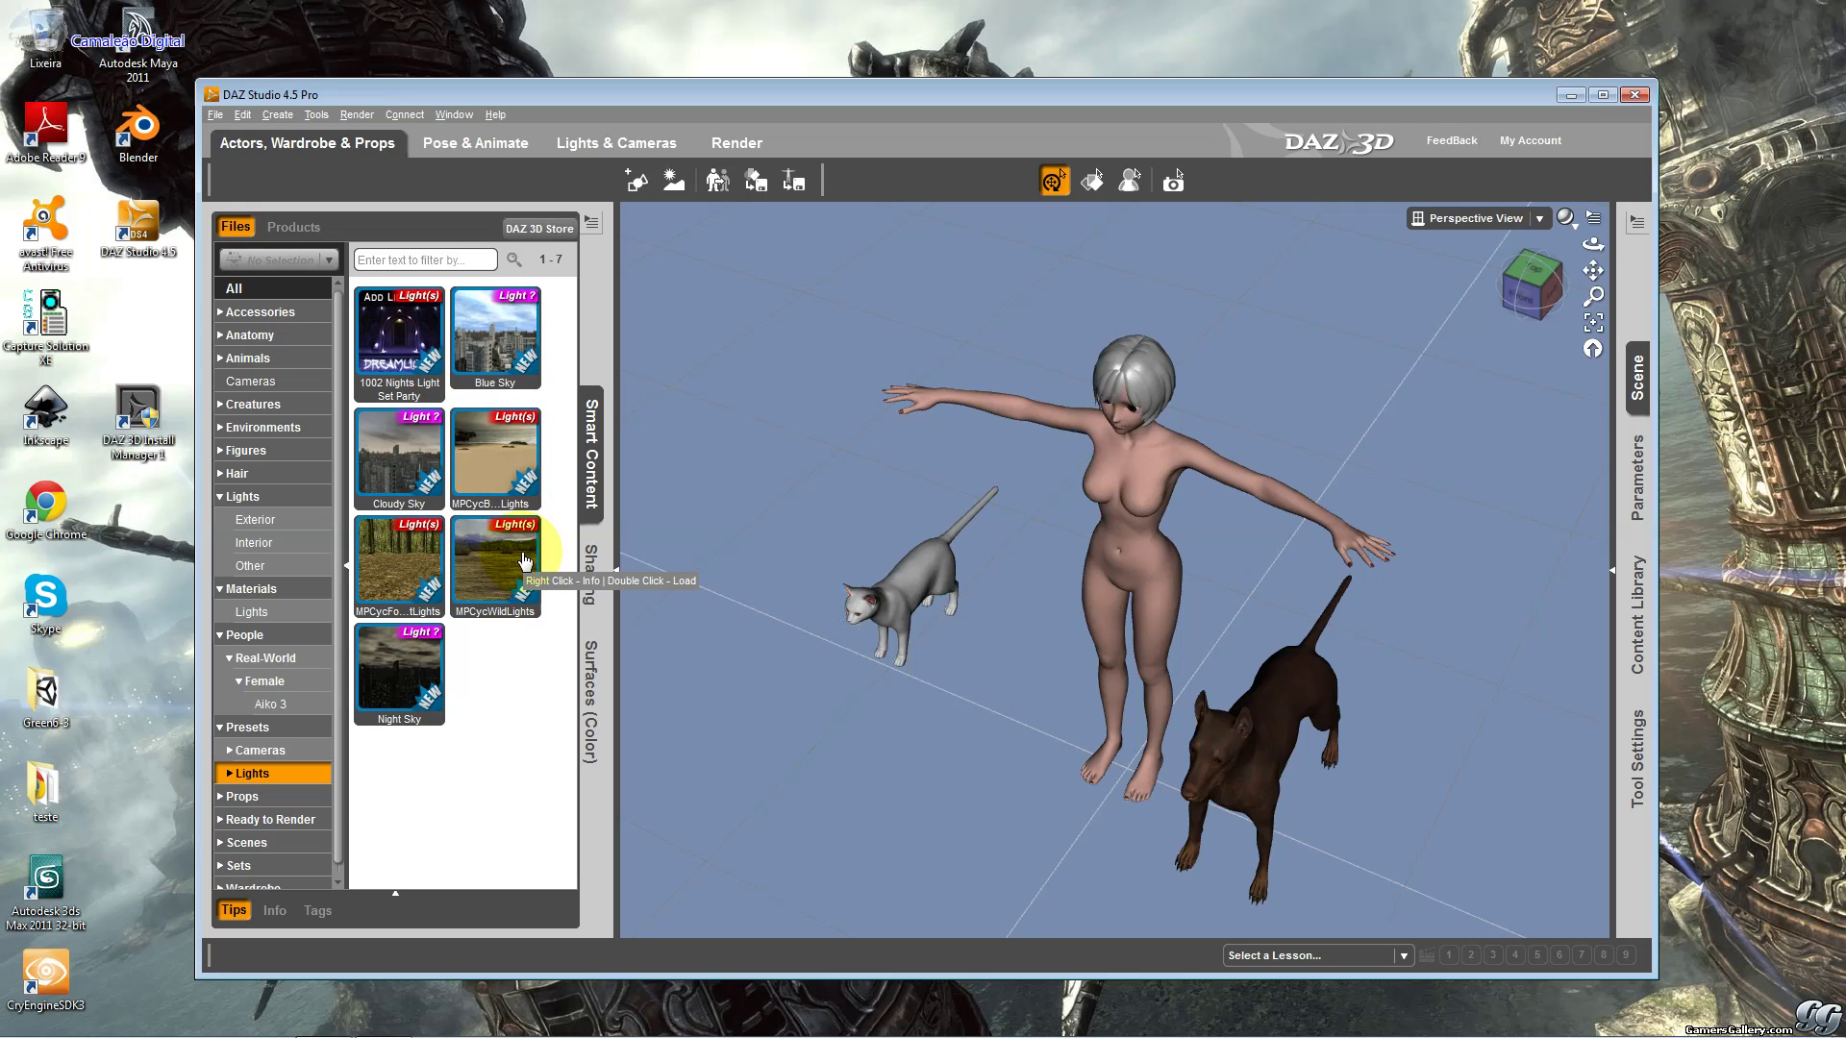
pyautogui.click(527, 476)
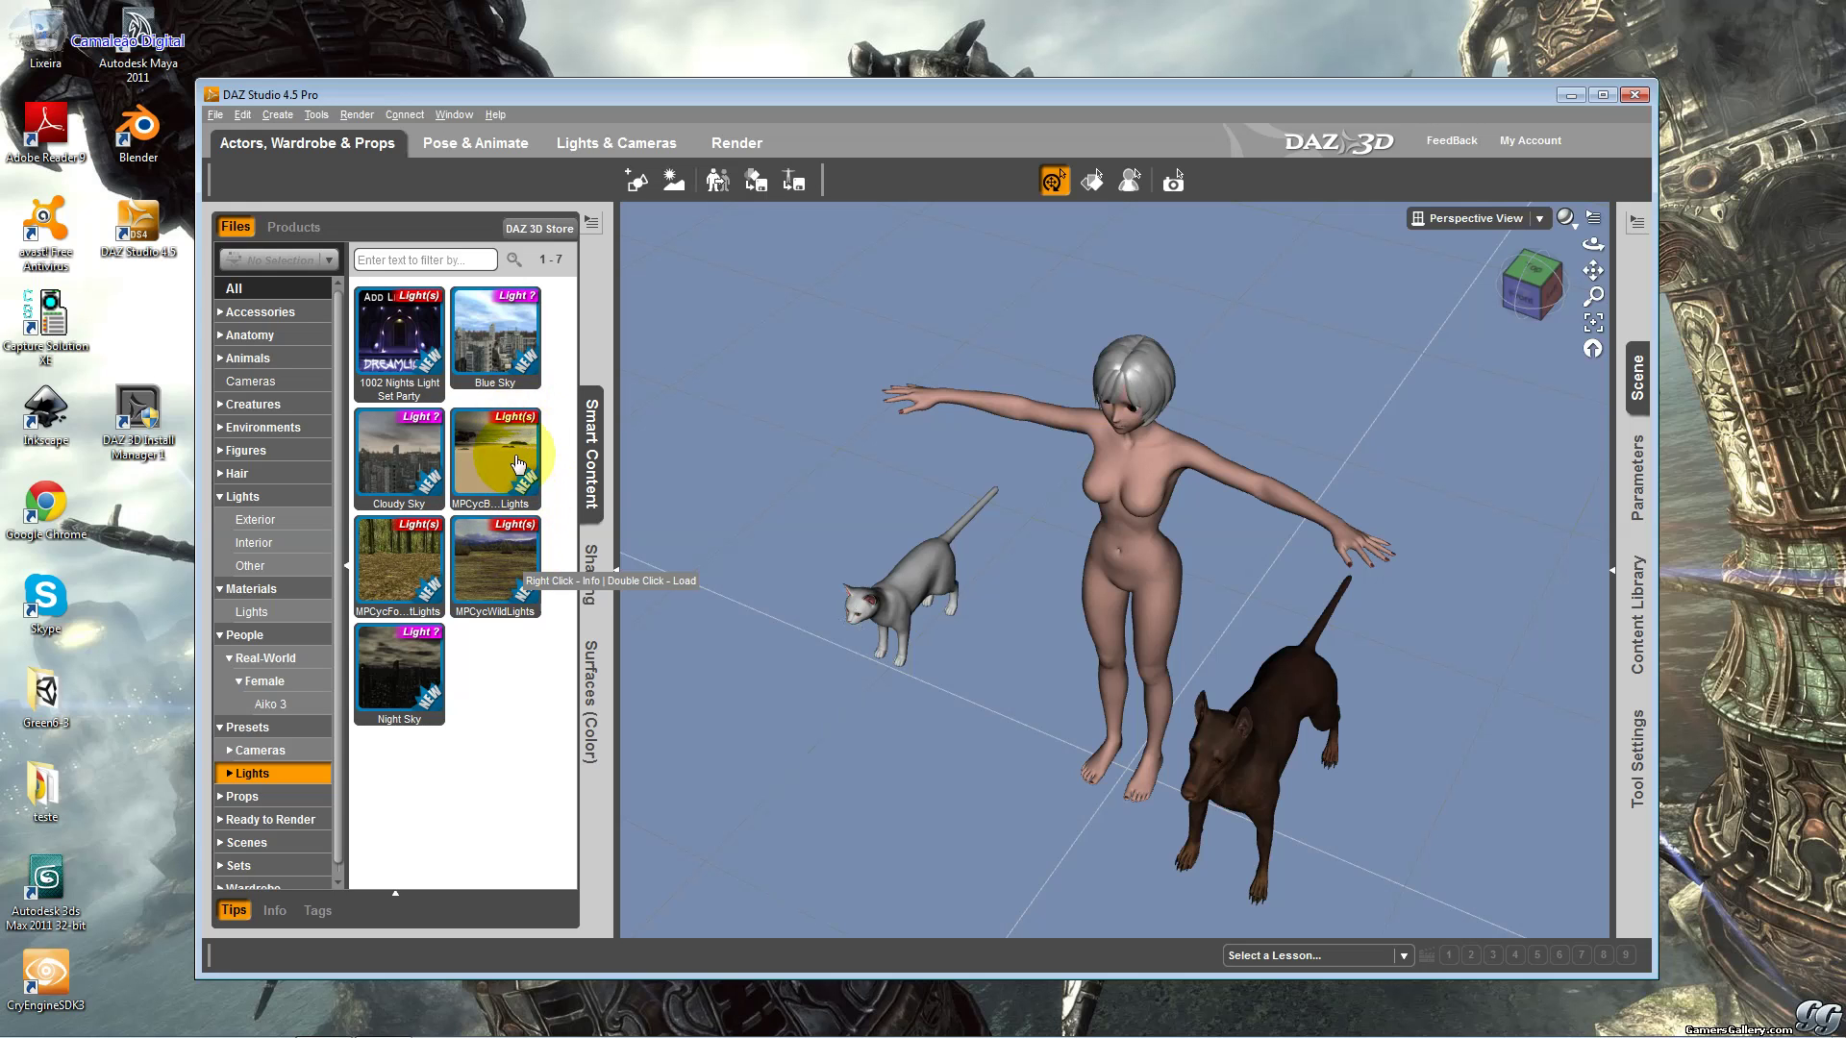
pyautogui.click(399, 730)
pyautogui.click(372, 725)
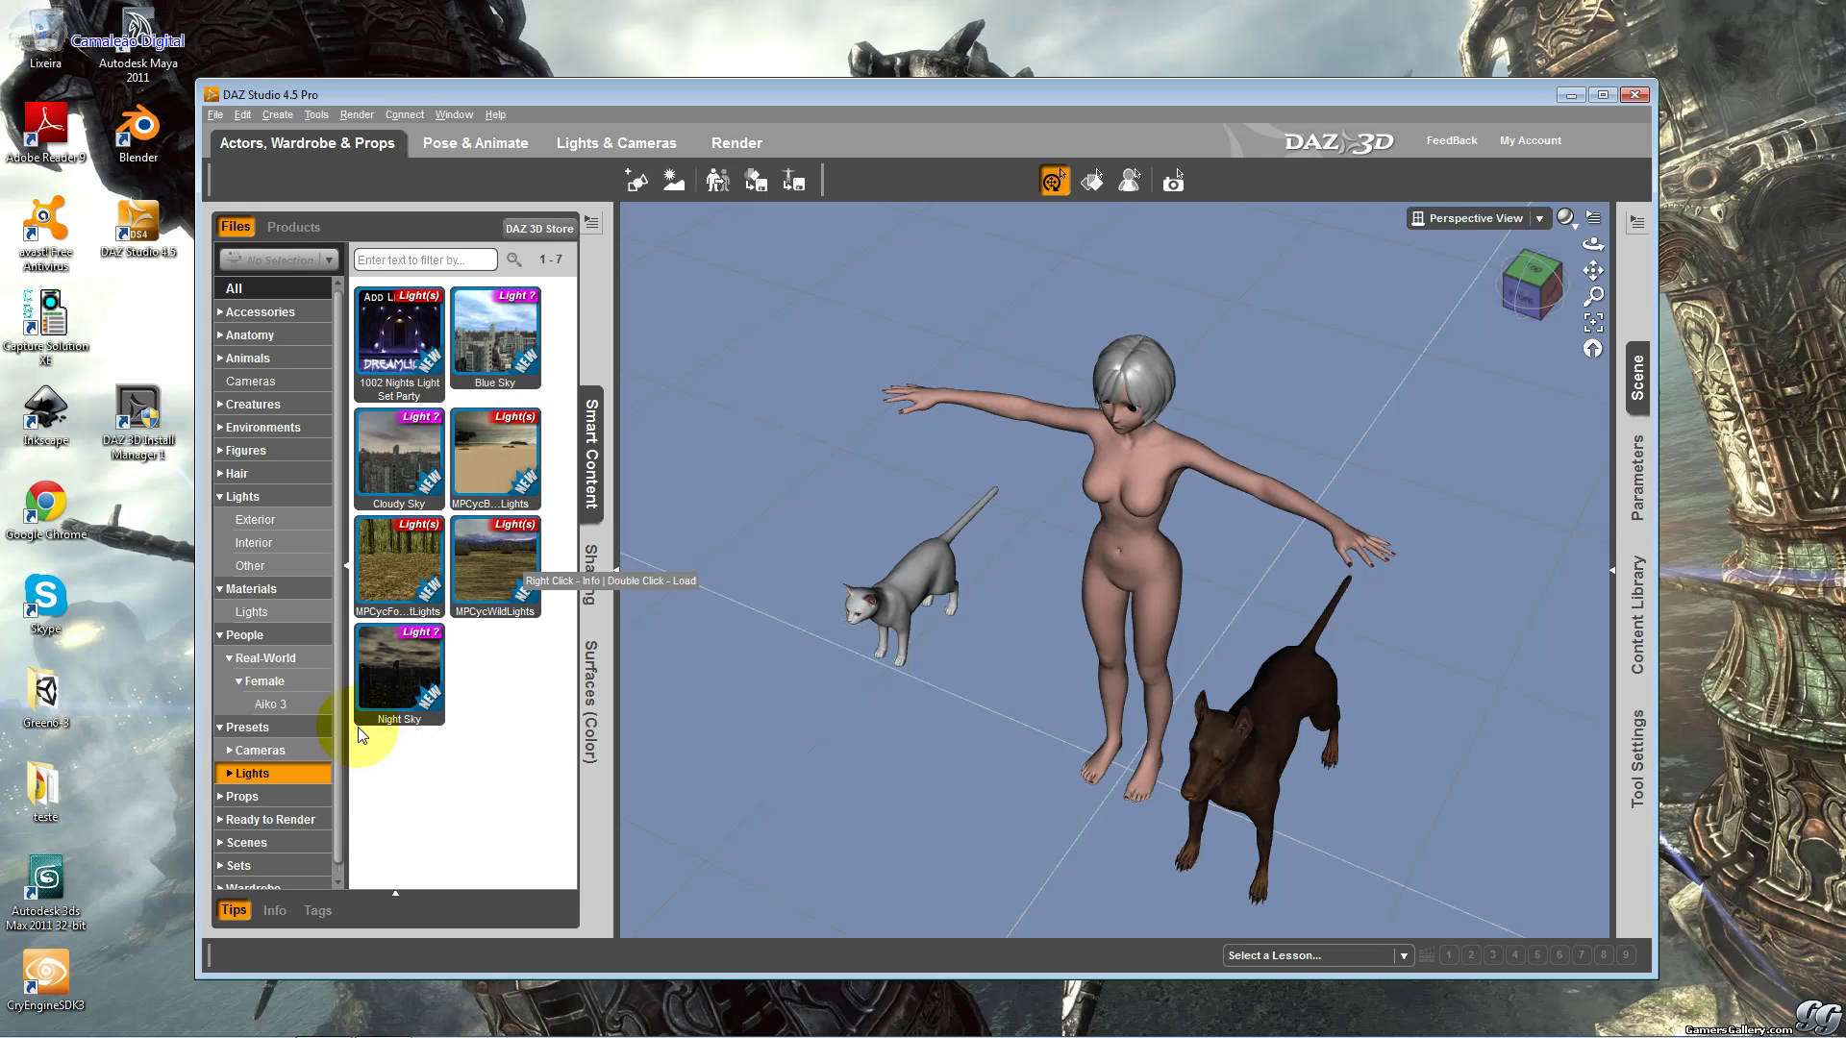
# Expand Lights under Presets and browse its 1002 Nights, Dystopia City and Multiplane subcategories, widening the category list to read their names.
pyautogui.click(242, 775)
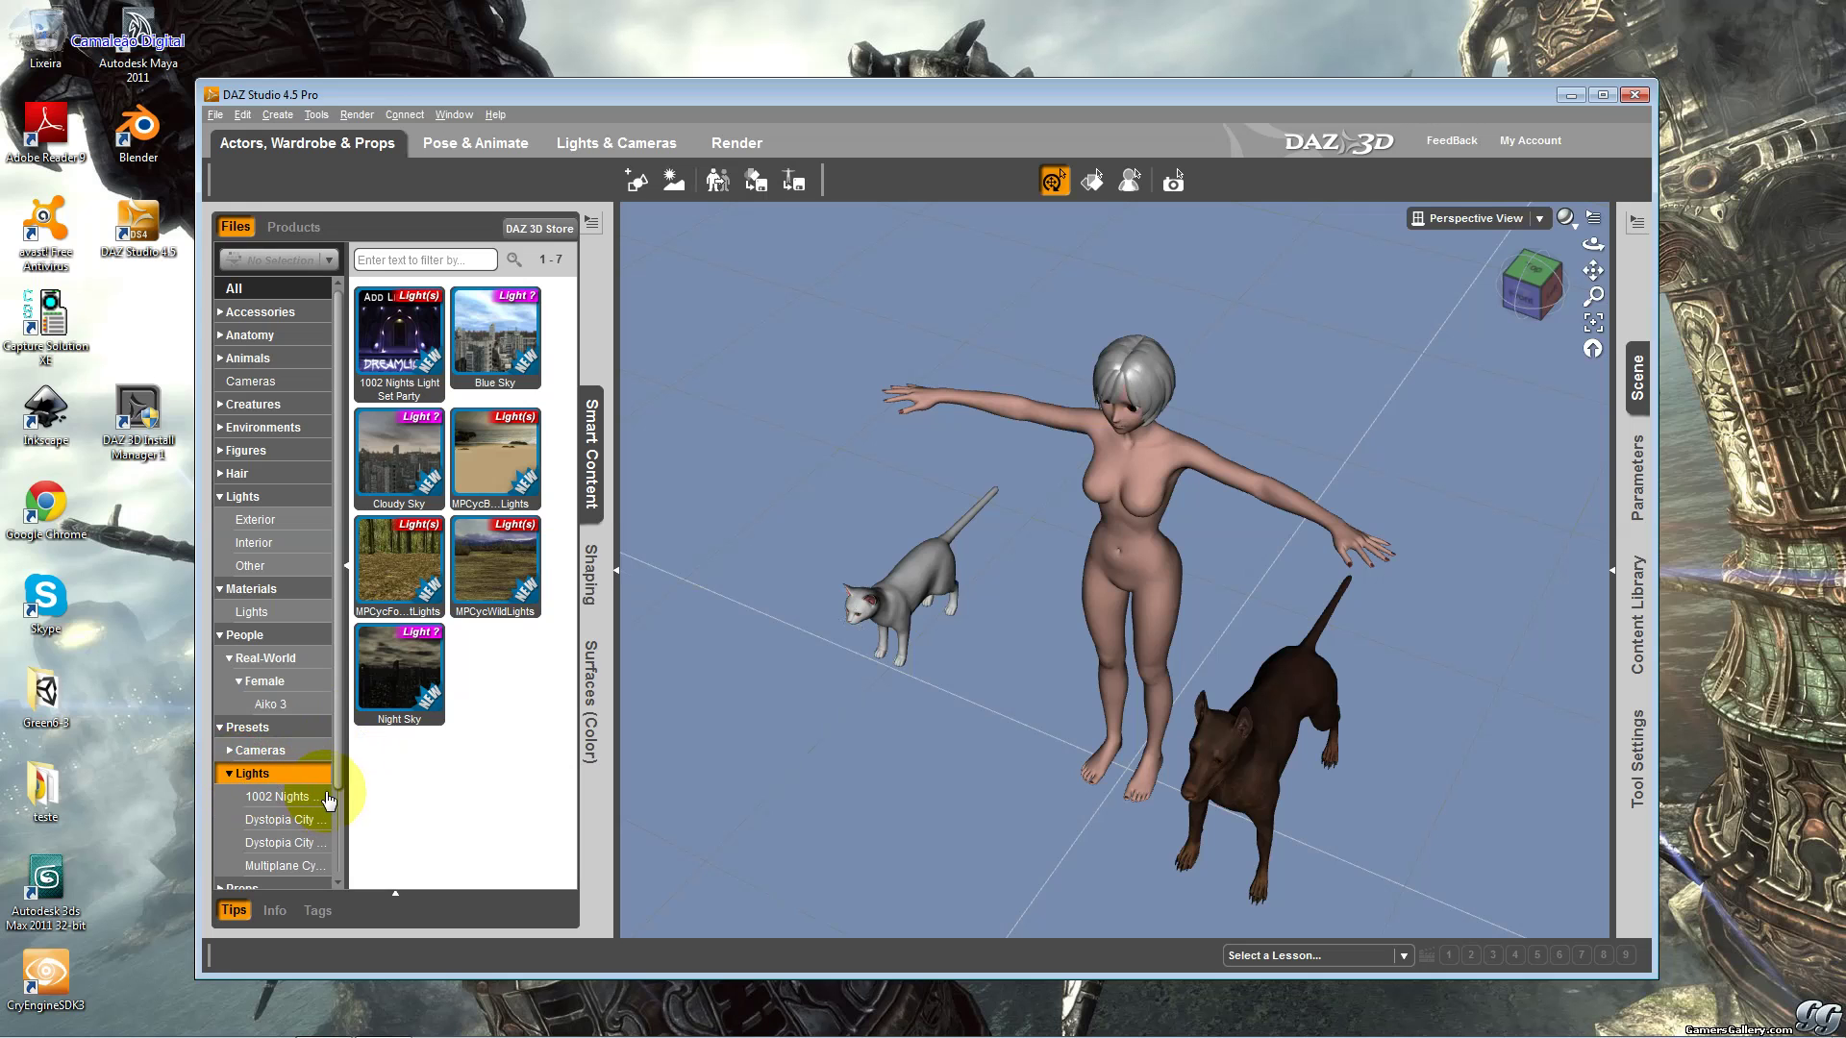
pyautogui.moveTo(346, 787); pyautogui.dragTo(378, 791)
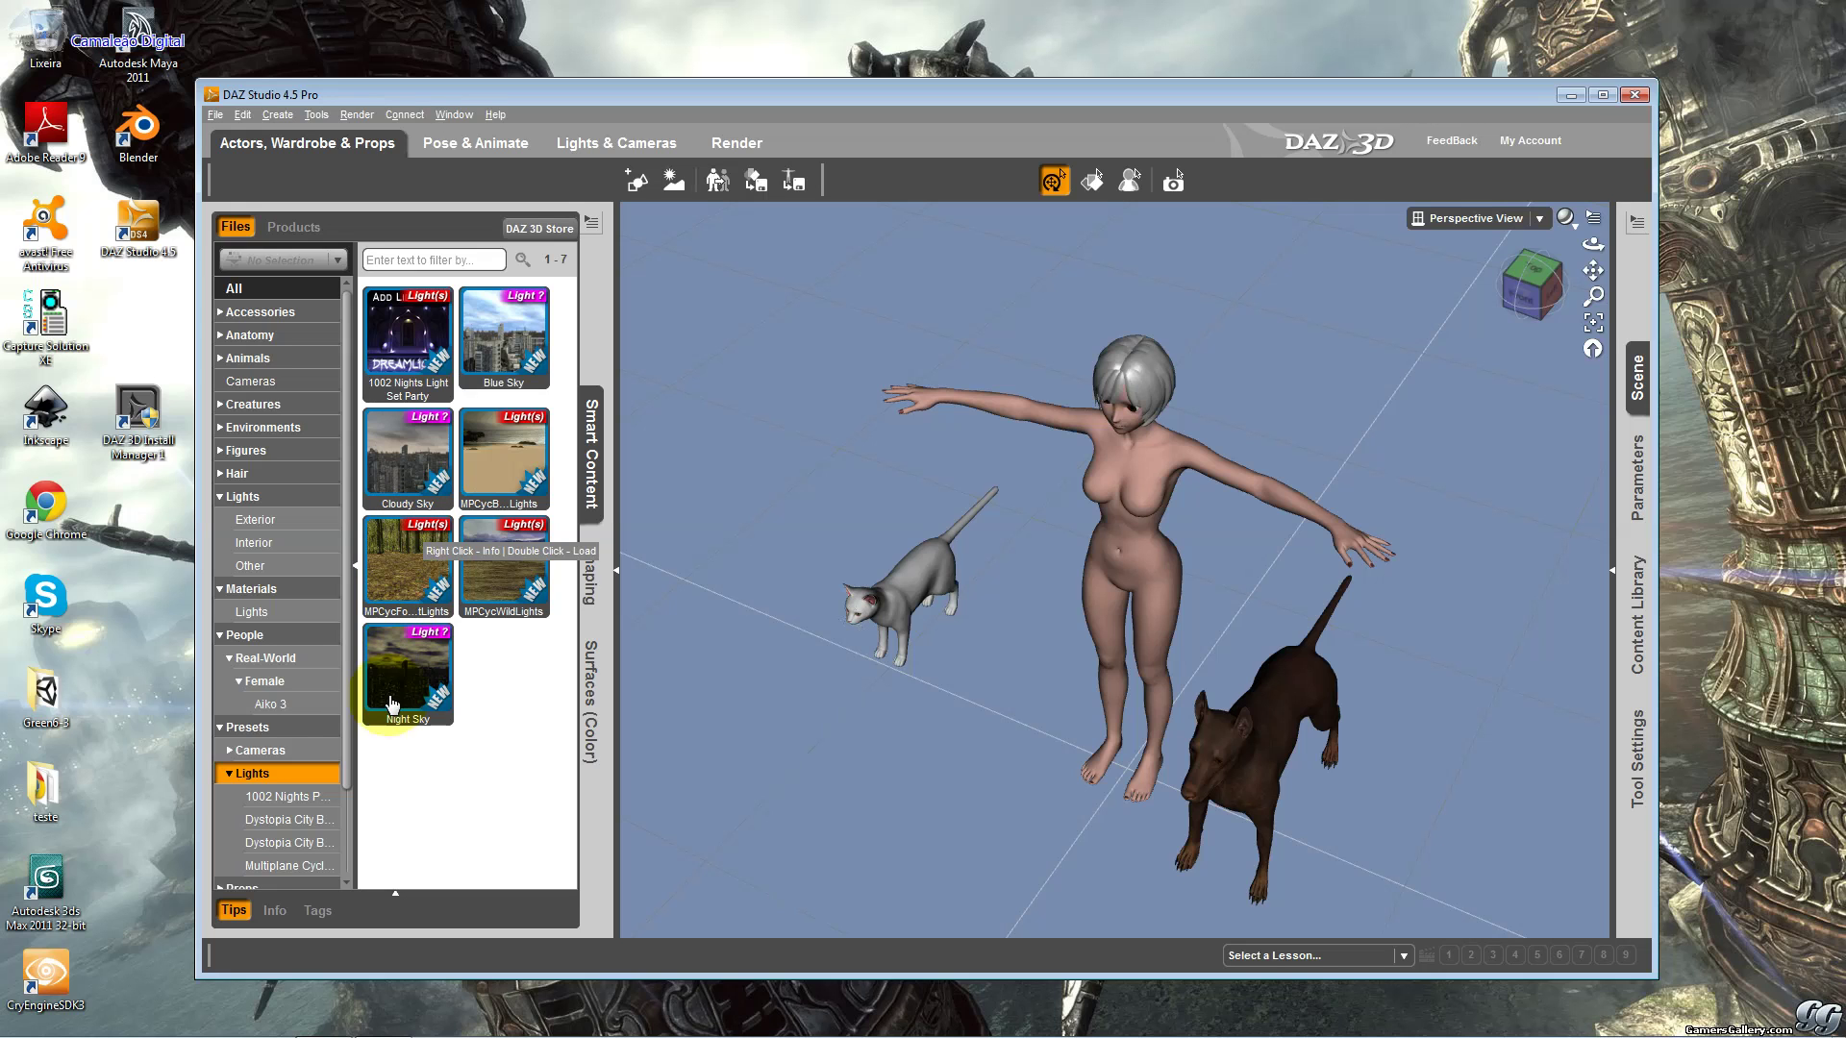
pyautogui.moveTo(347, 733); pyautogui.dragTo(347, 833)
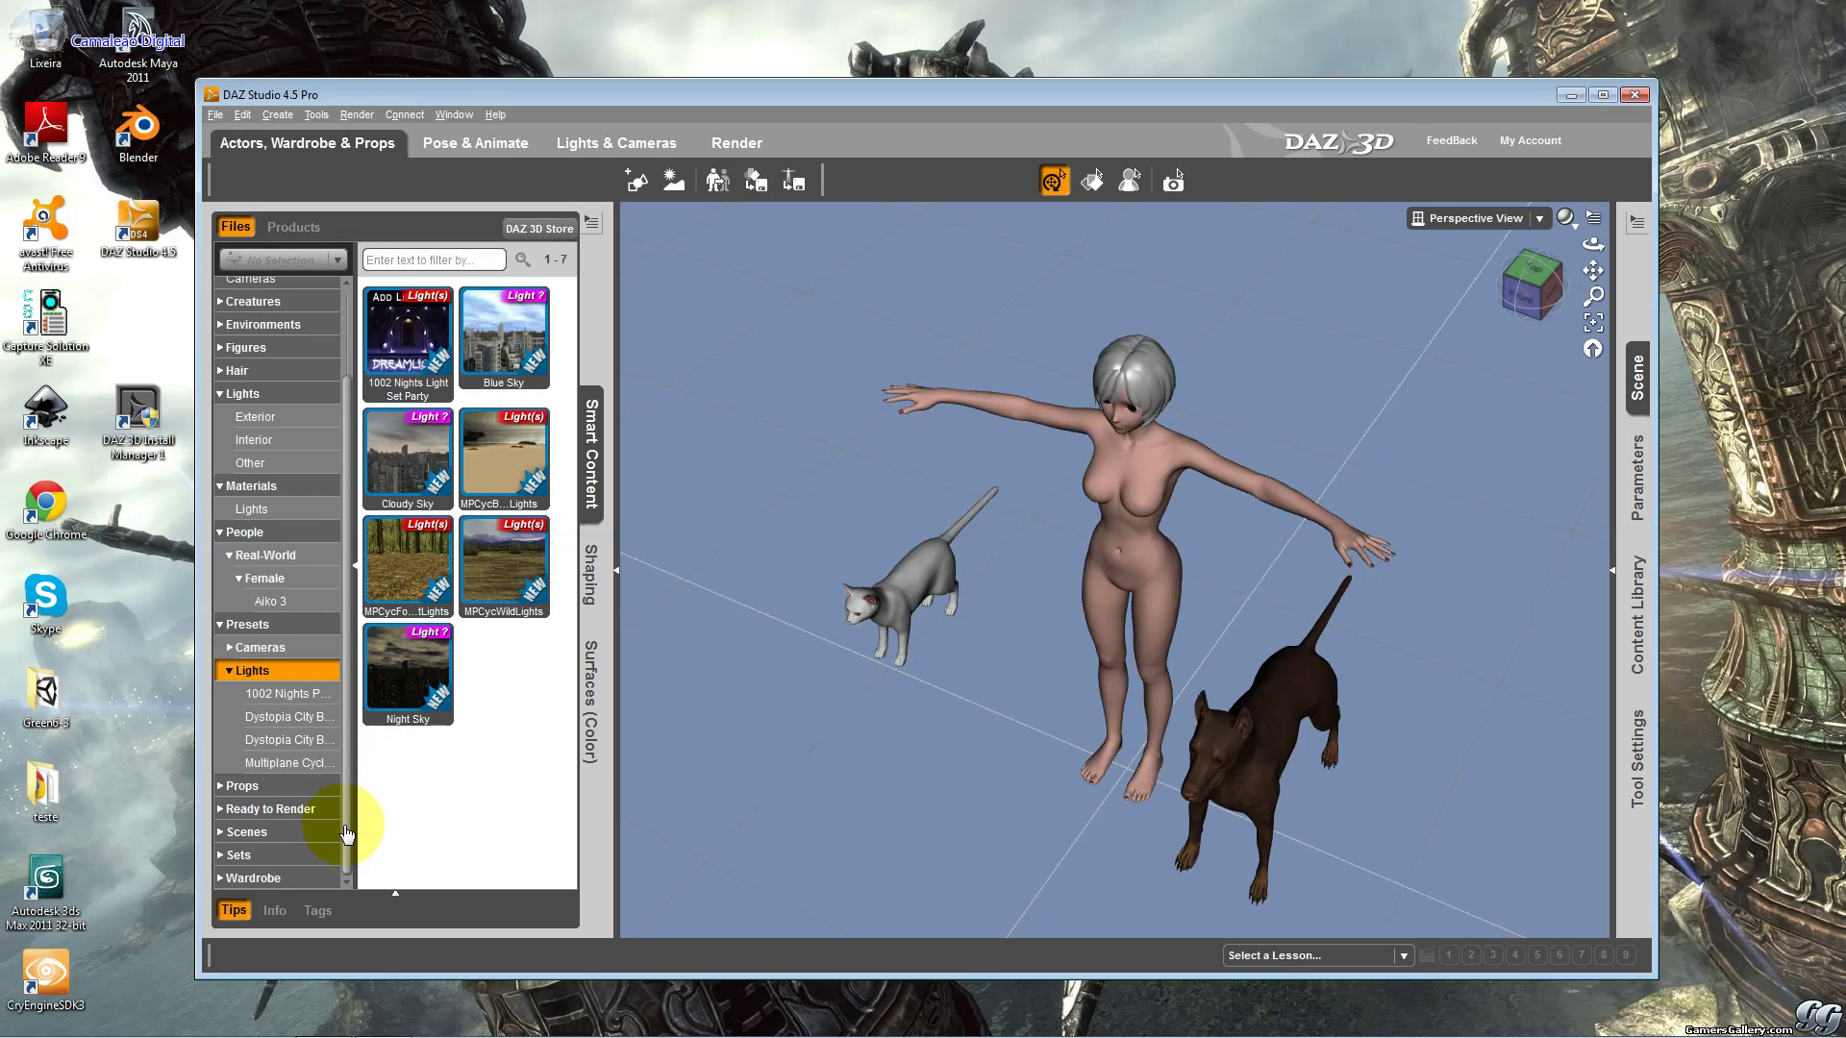
pyautogui.click(298, 717)
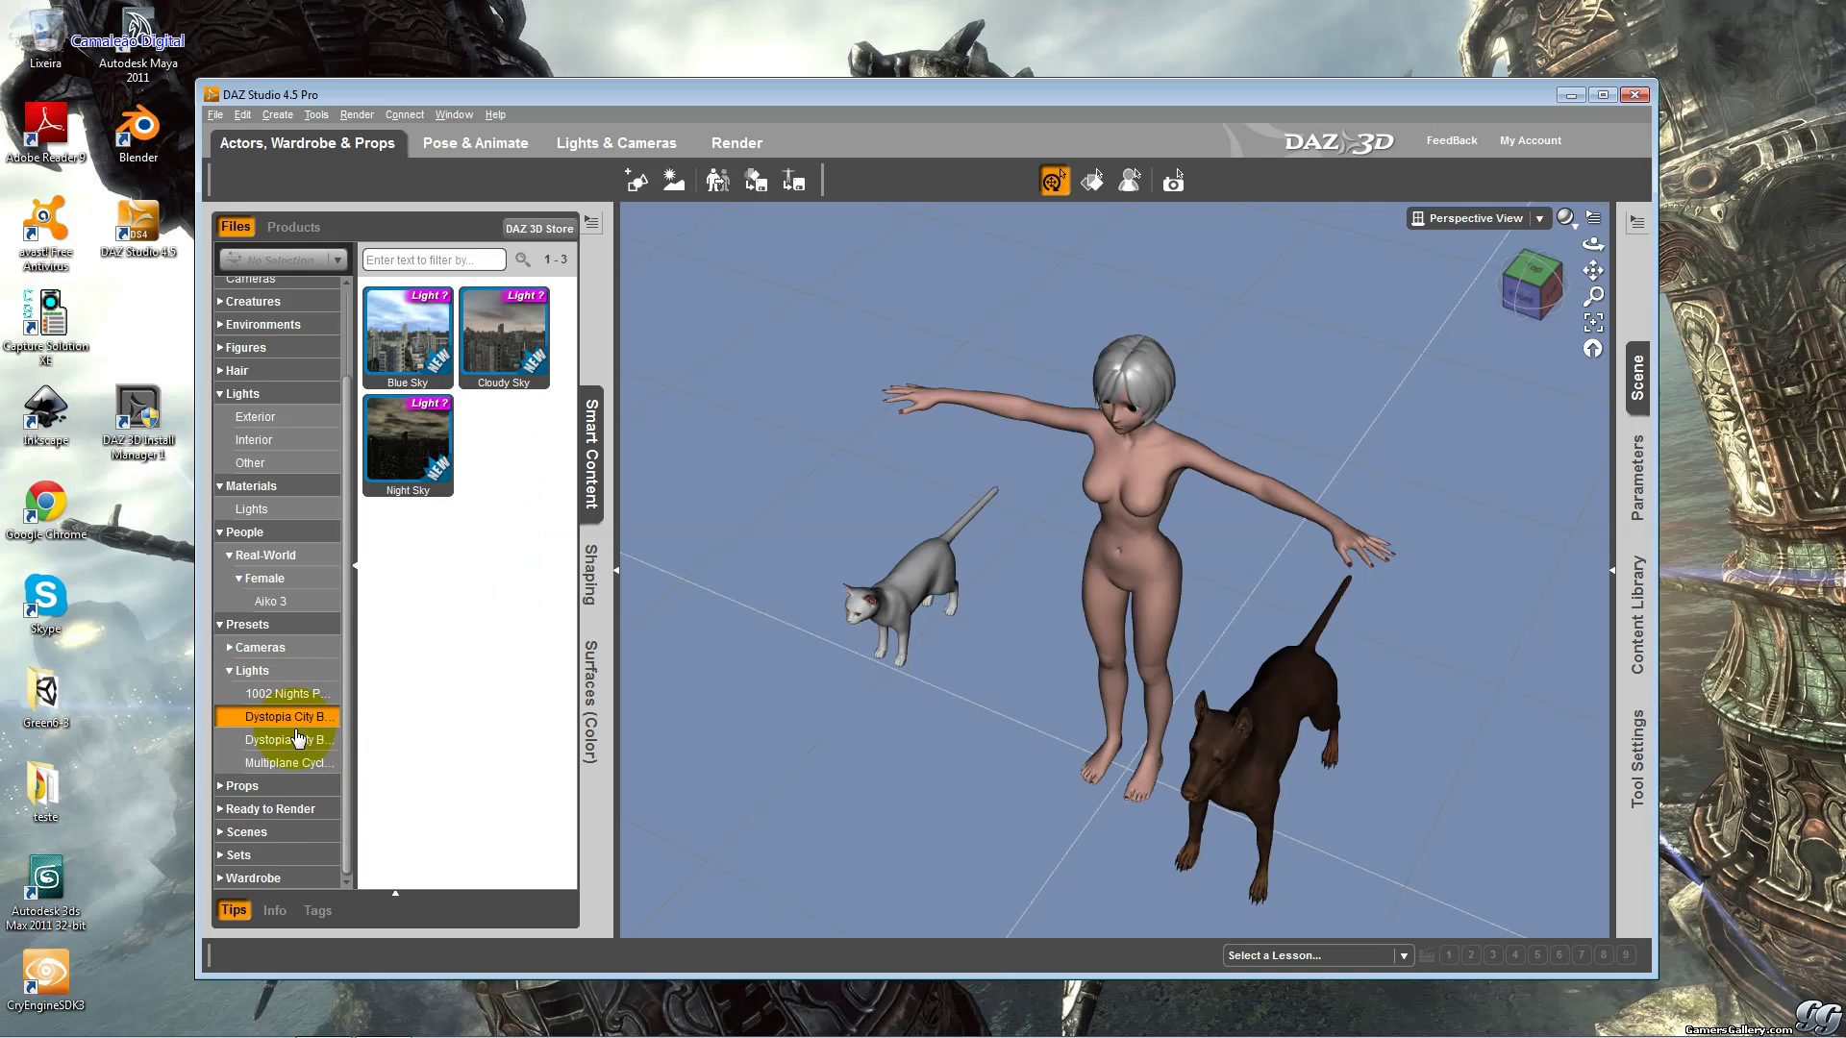
pyautogui.click(293, 740)
pyautogui.click(288, 764)
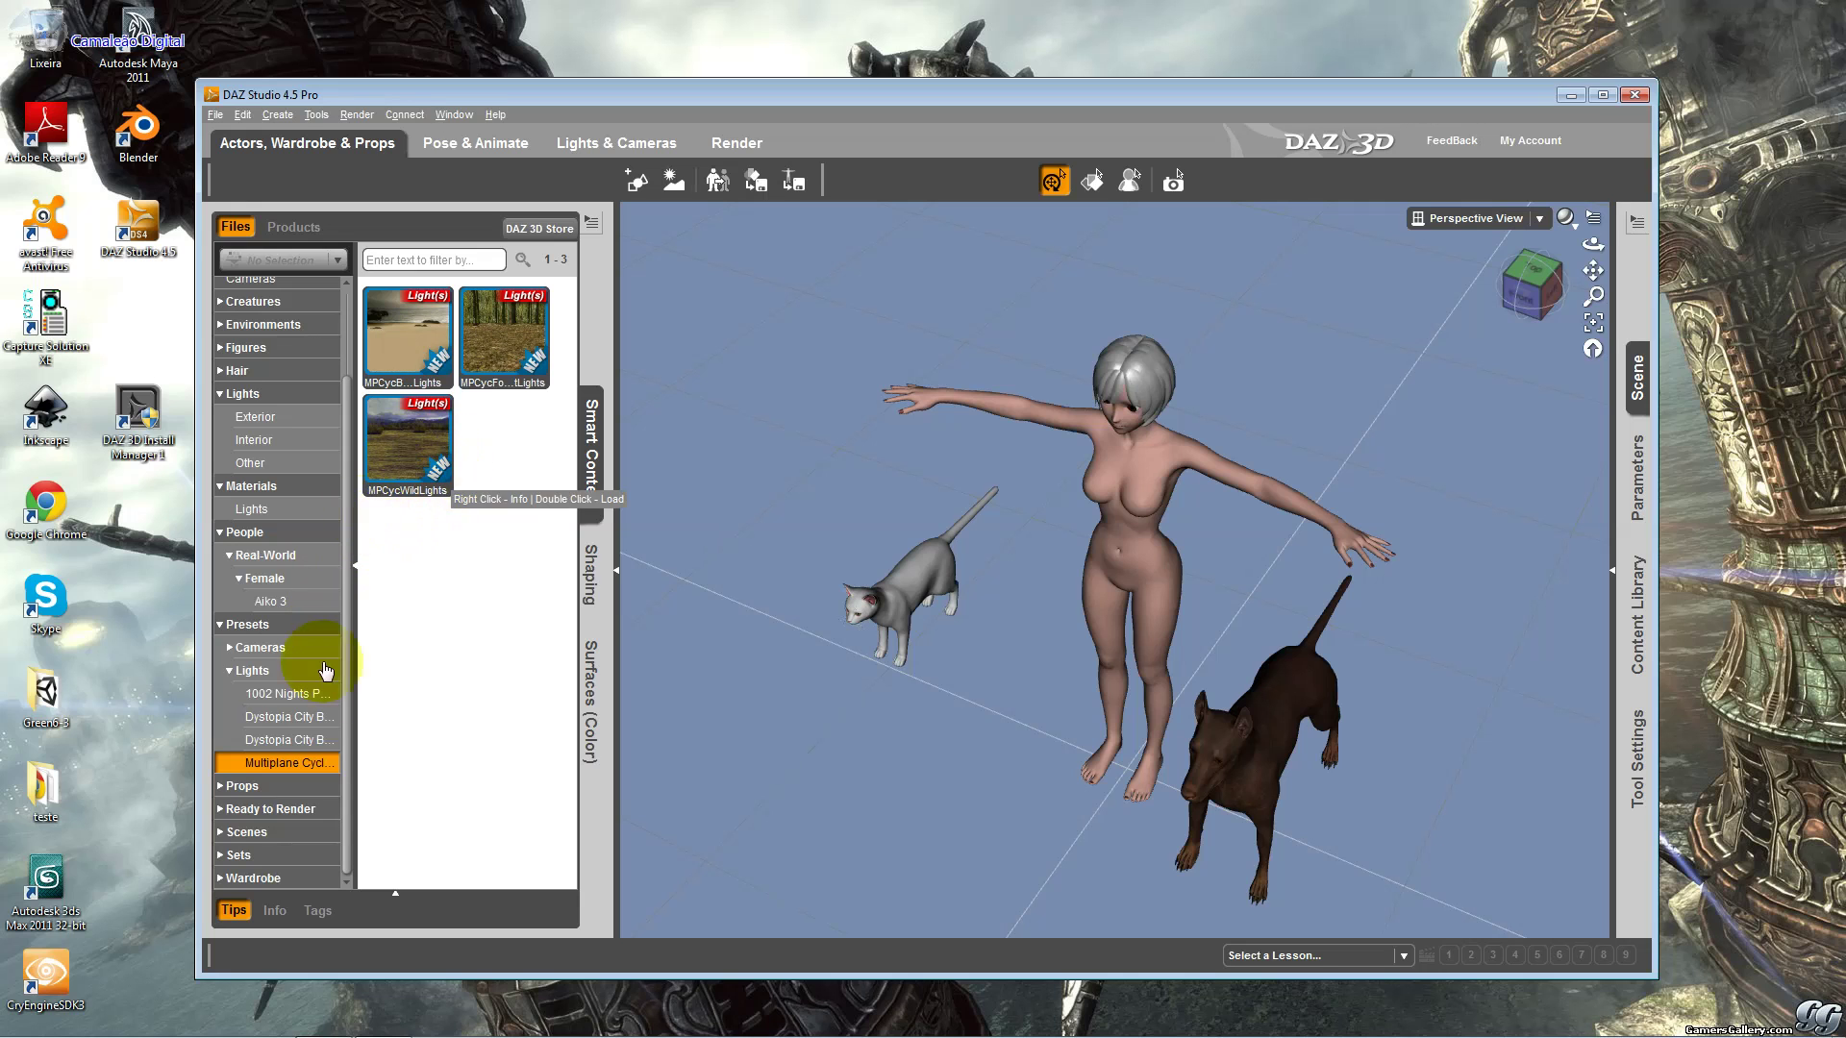
pyautogui.click(283, 693)
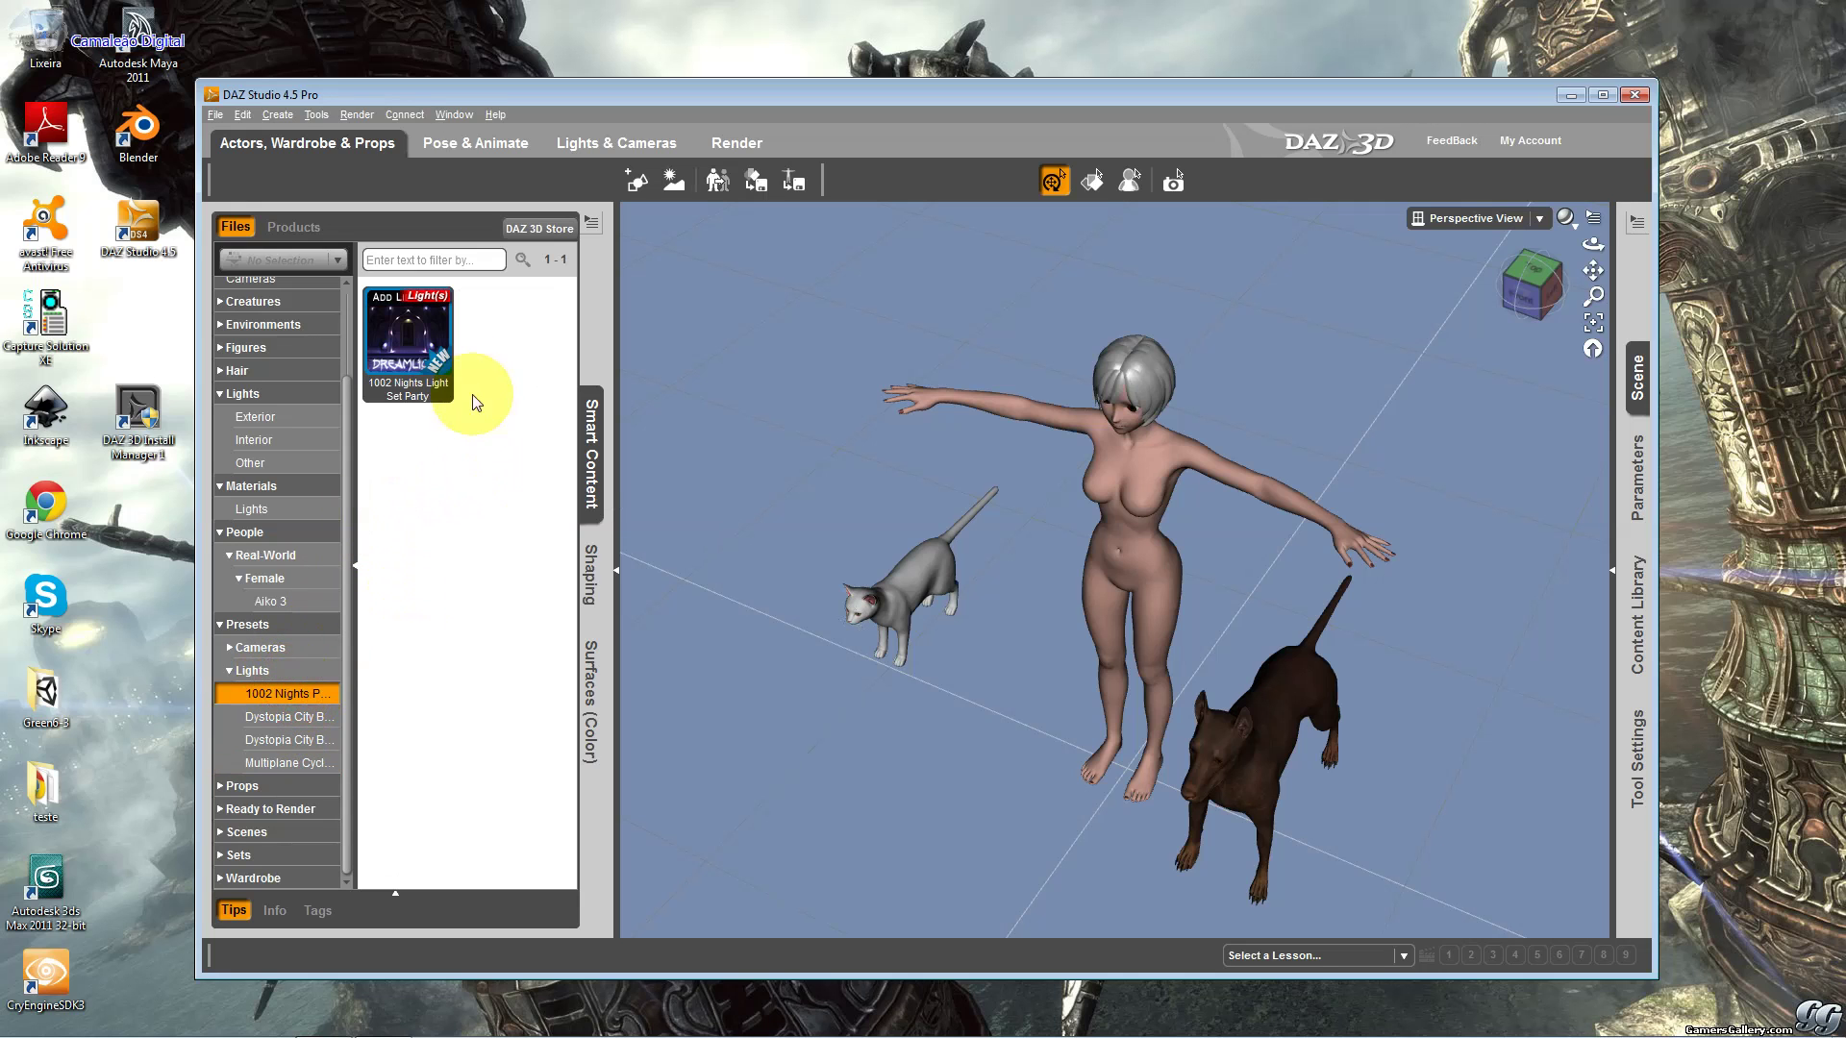
pyautogui.click(304, 714)
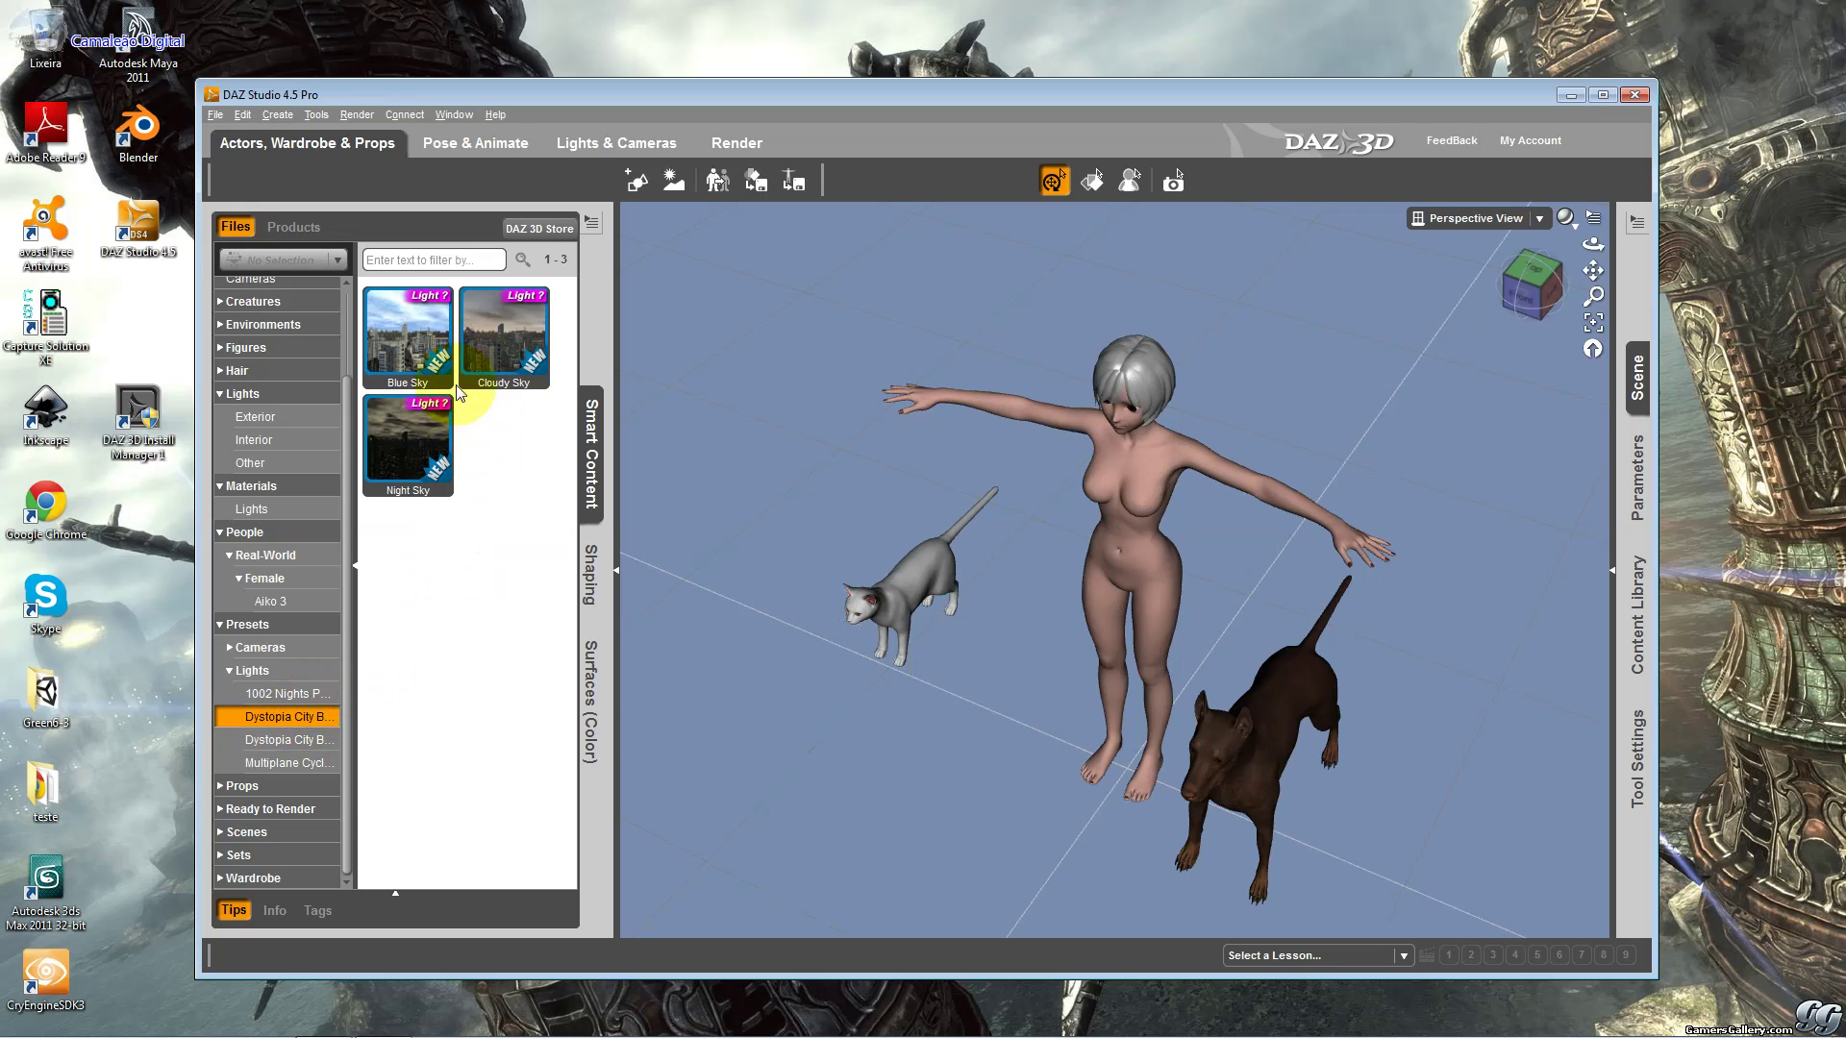
# Look through the whole Props category, from the skydome to the UberVolume Cone, and return to its beginning.
pyautogui.click(272, 787)
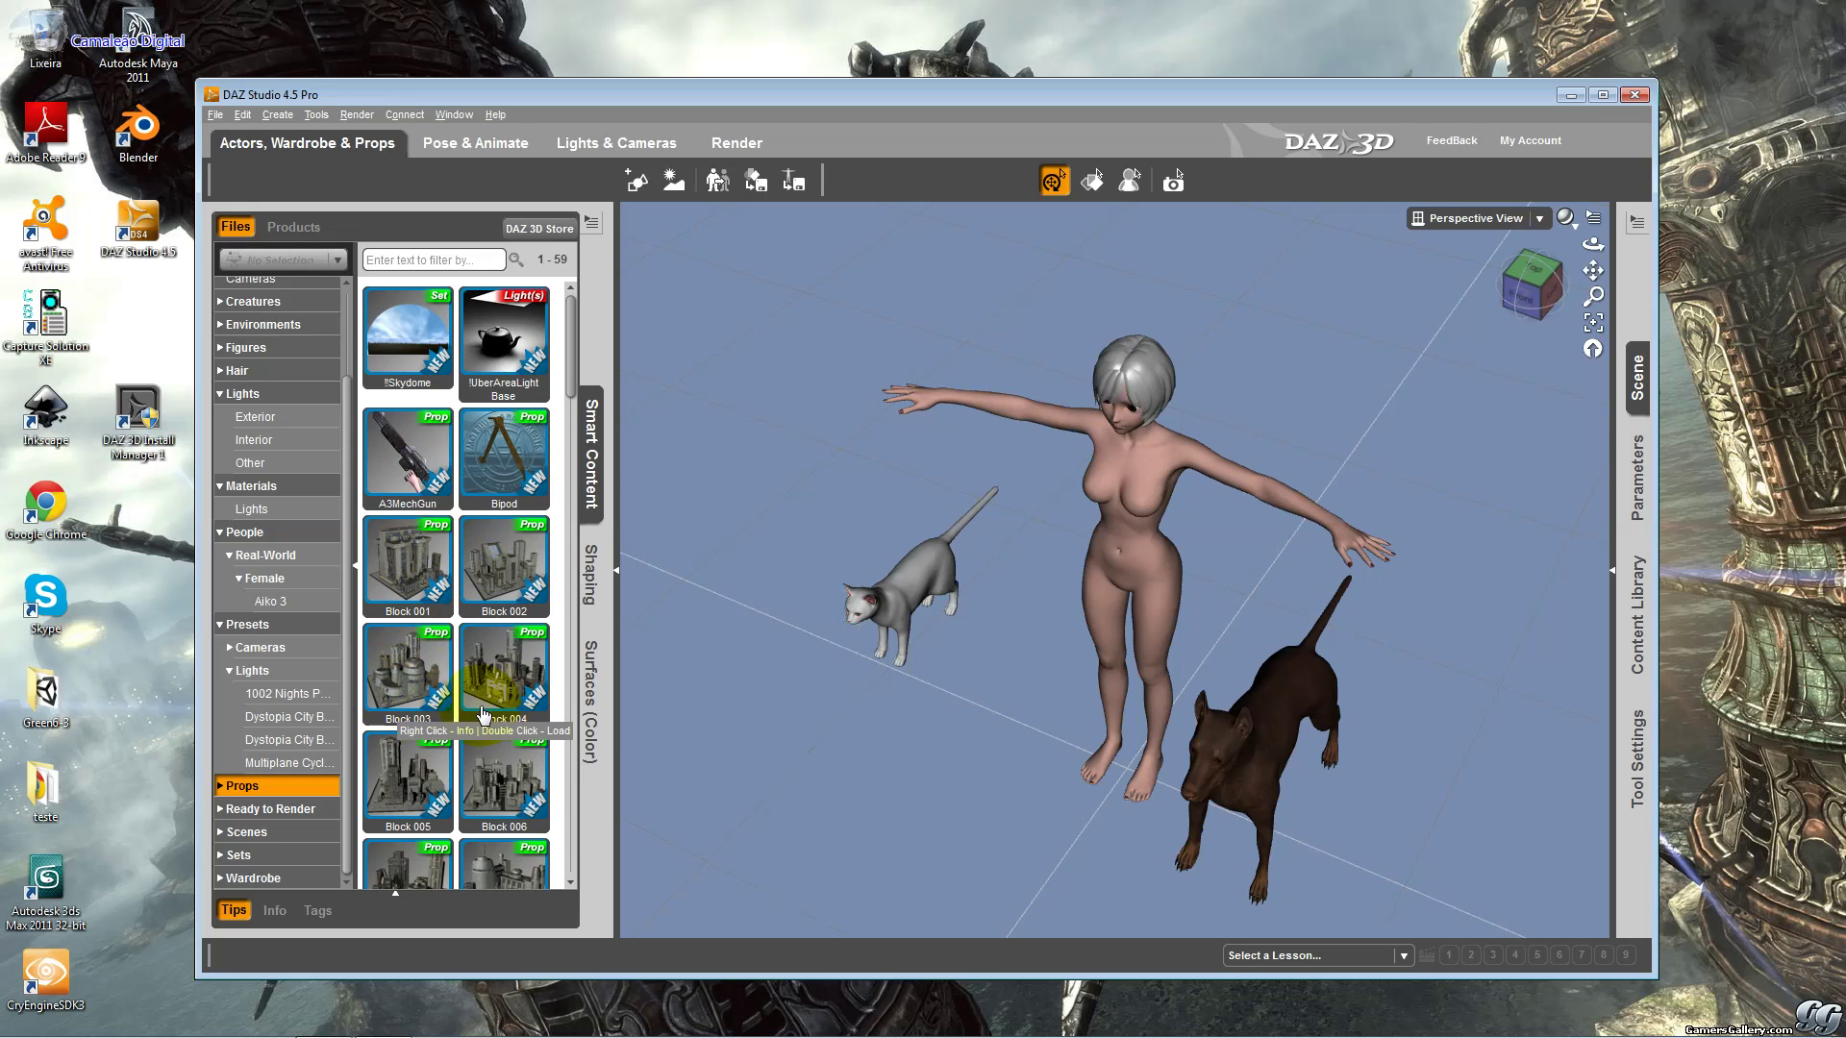
pyautogui.scroll(-10, 552, 423)
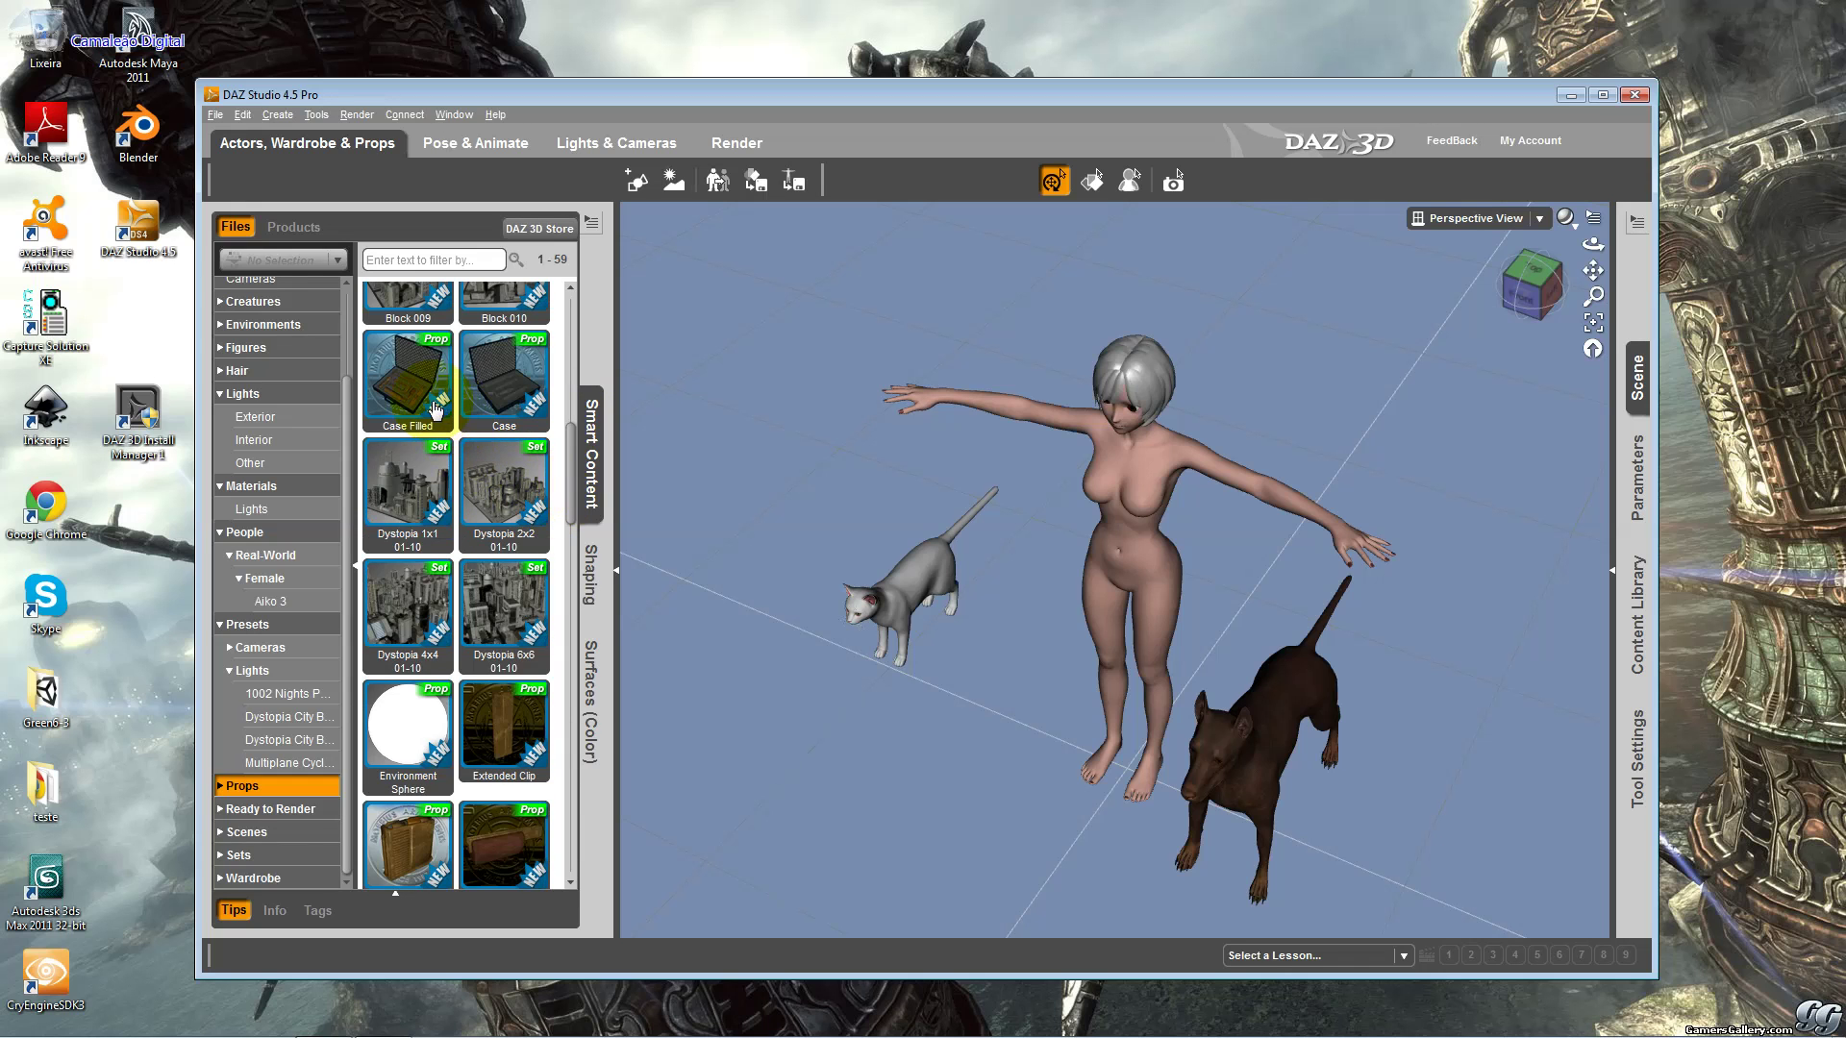
pyautogui.scroll(-3, 577, 555)
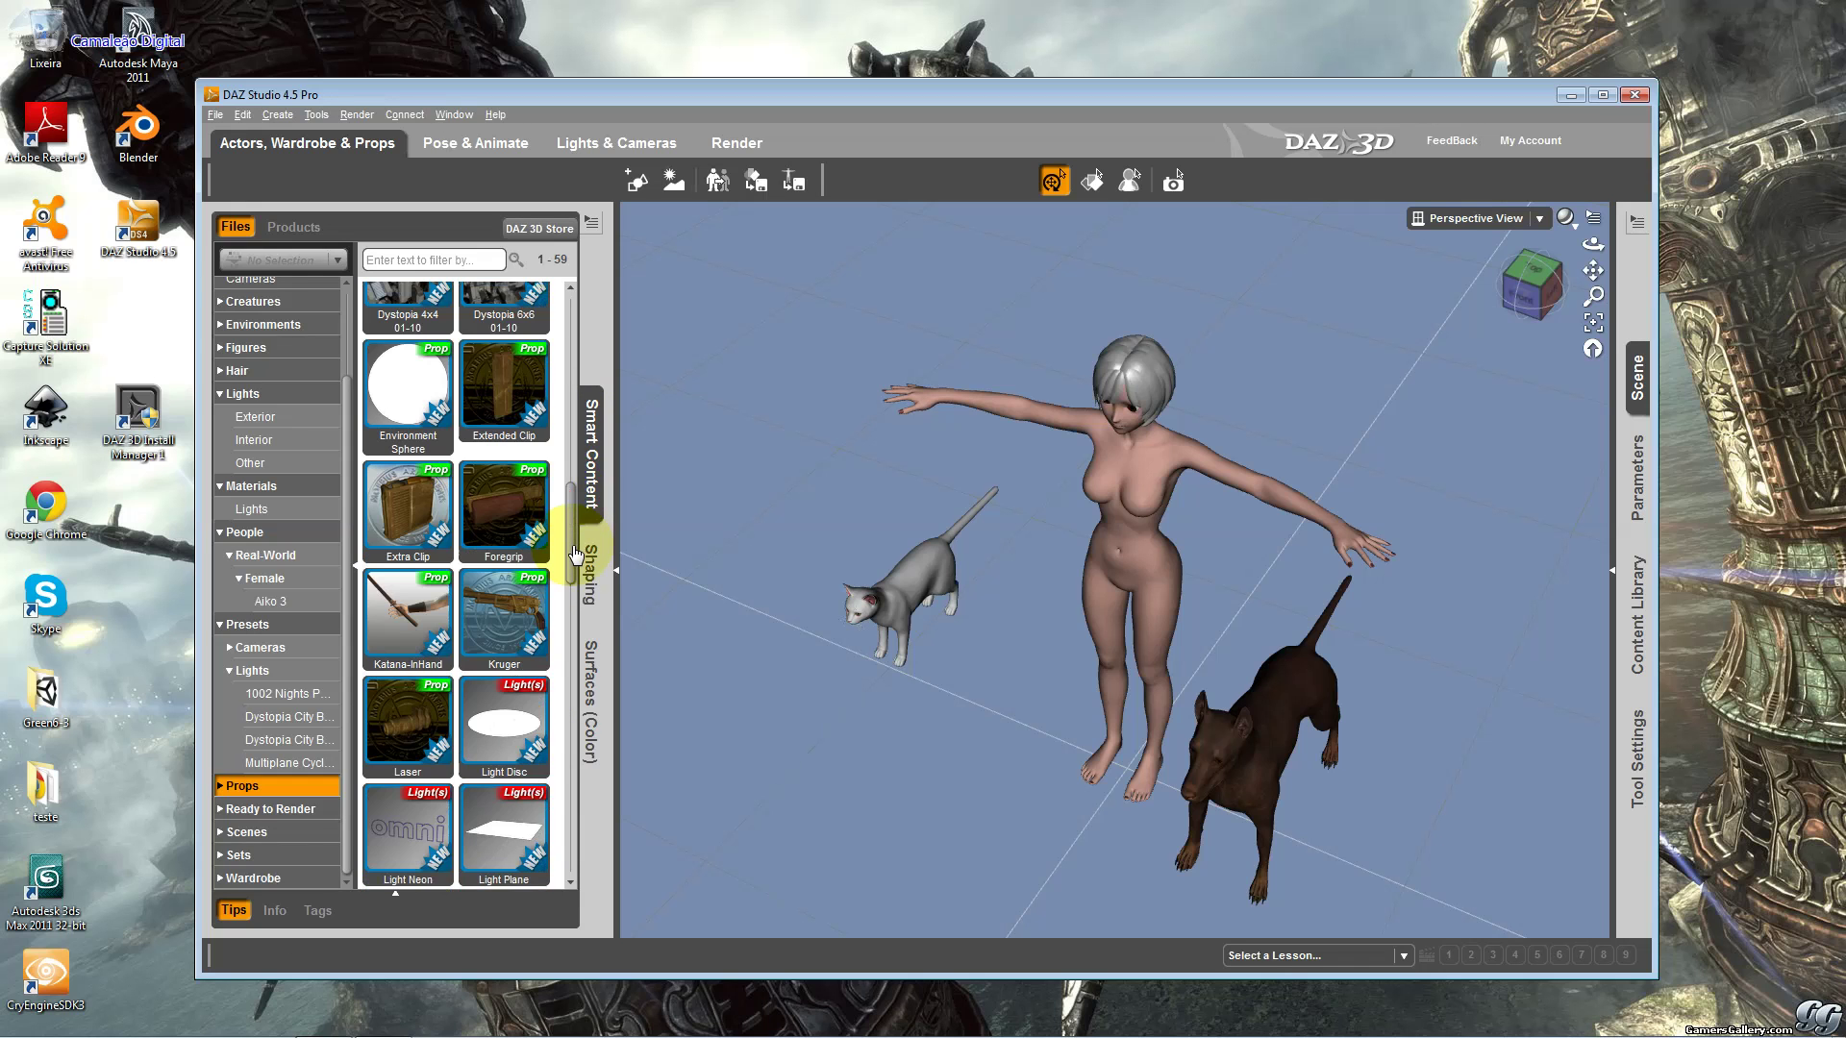
pyautogui.scroll(-1, 577, 555)
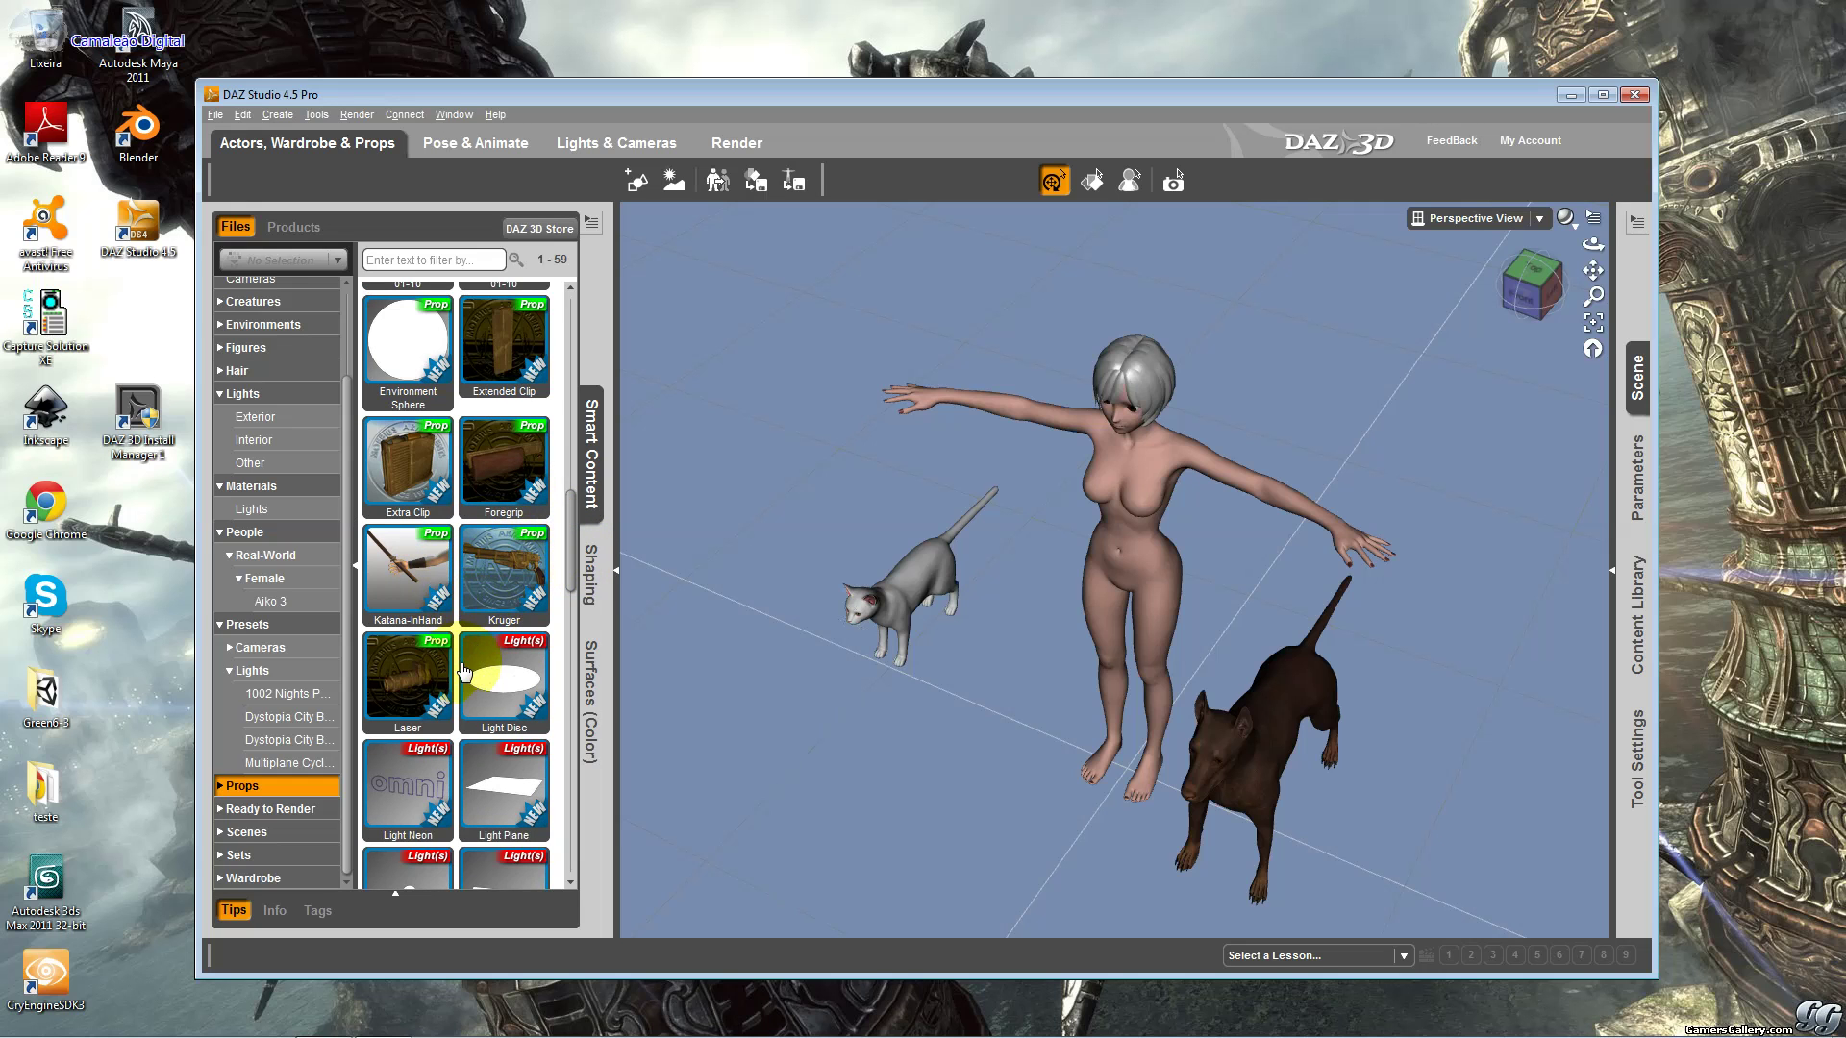
pyautogui.moveTo(569, 552); pyautogui.dragTo(576, 644)
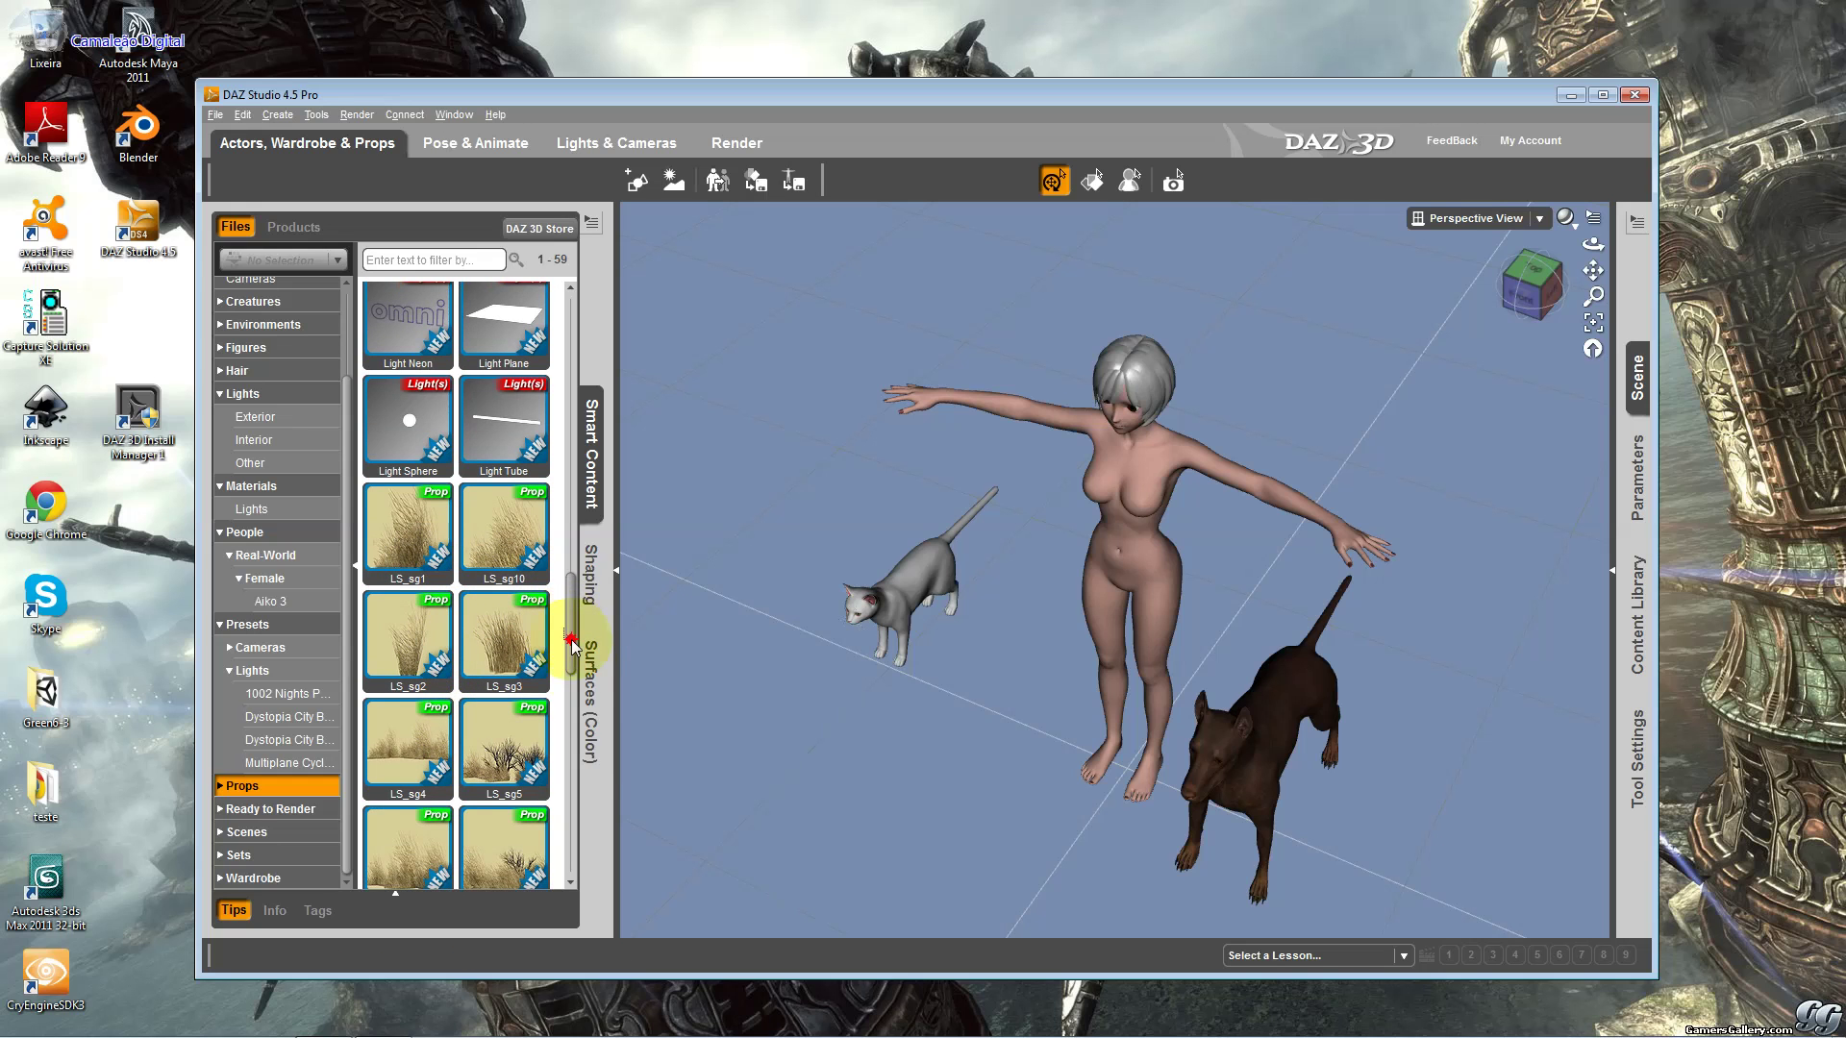
pyautogui.moveTo(572, 658); pyautogui.dragTo(563, 856)
pyautogui.scroll(-1, 562, 856)
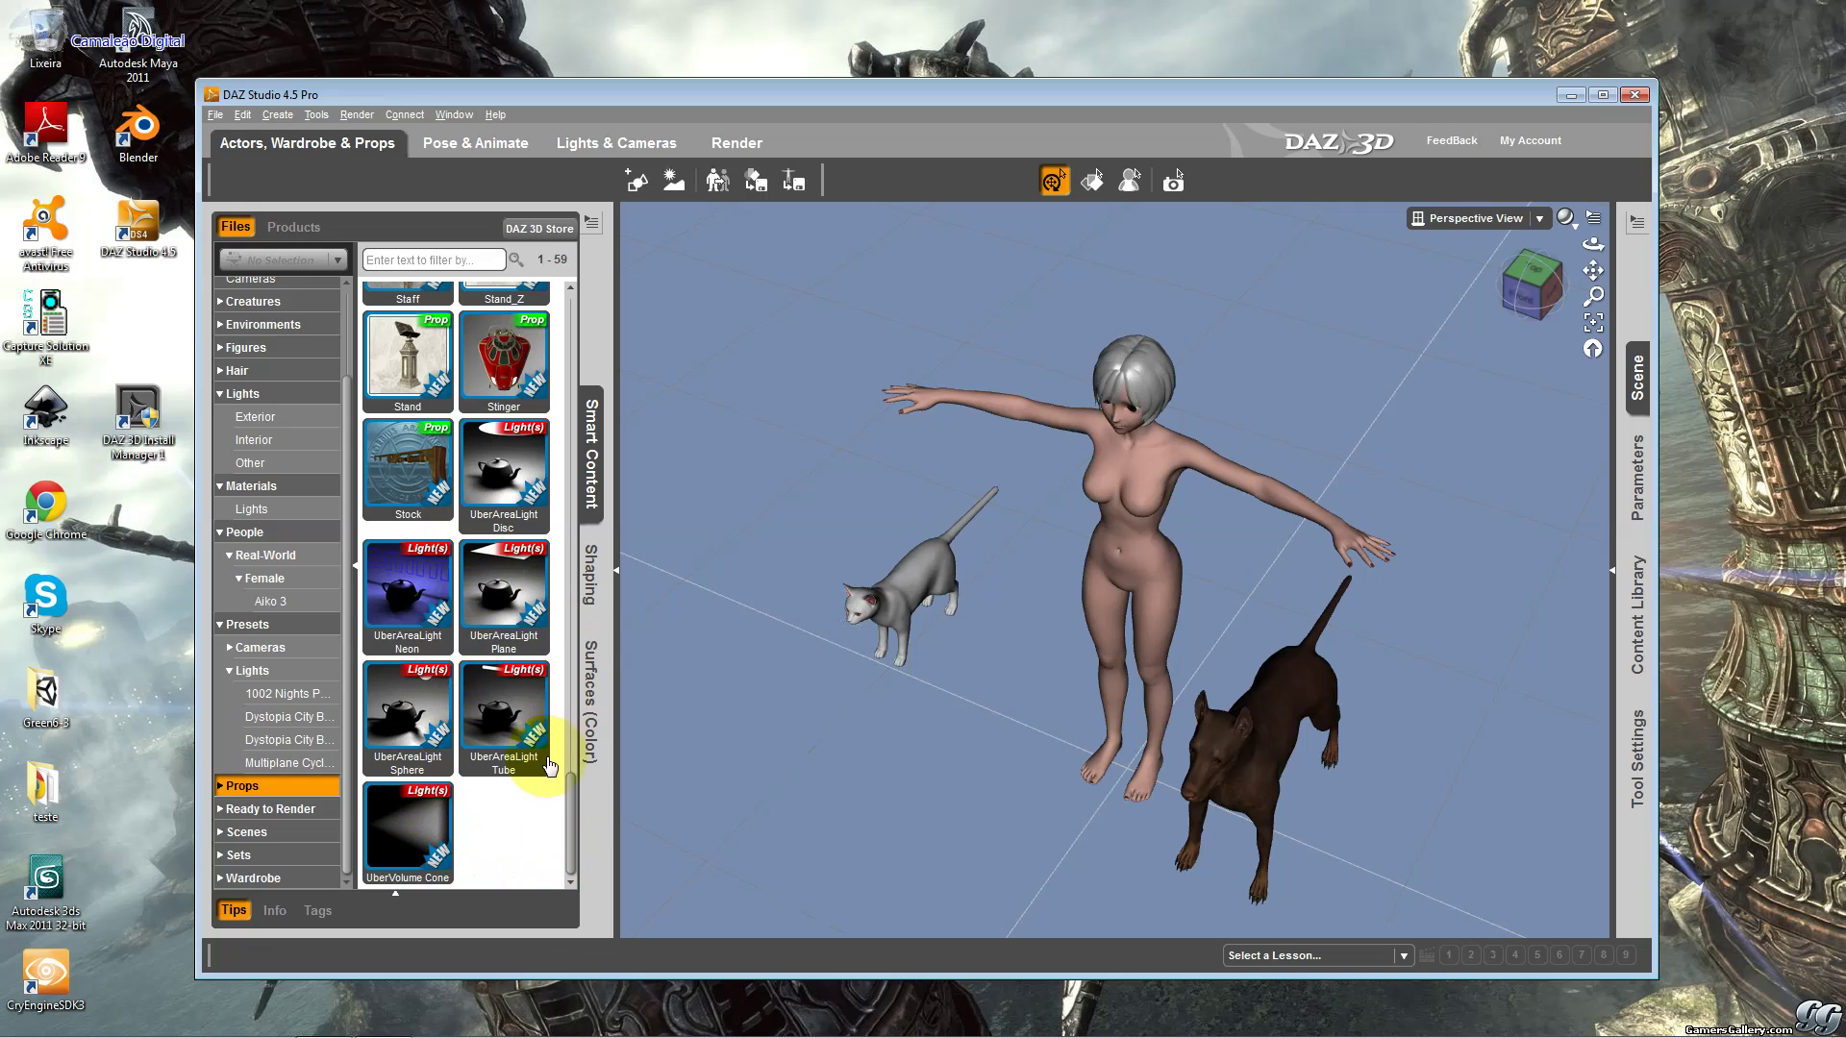
pyautogui.moveTo(576, 814); pyautogui.dragTo(571, 308)
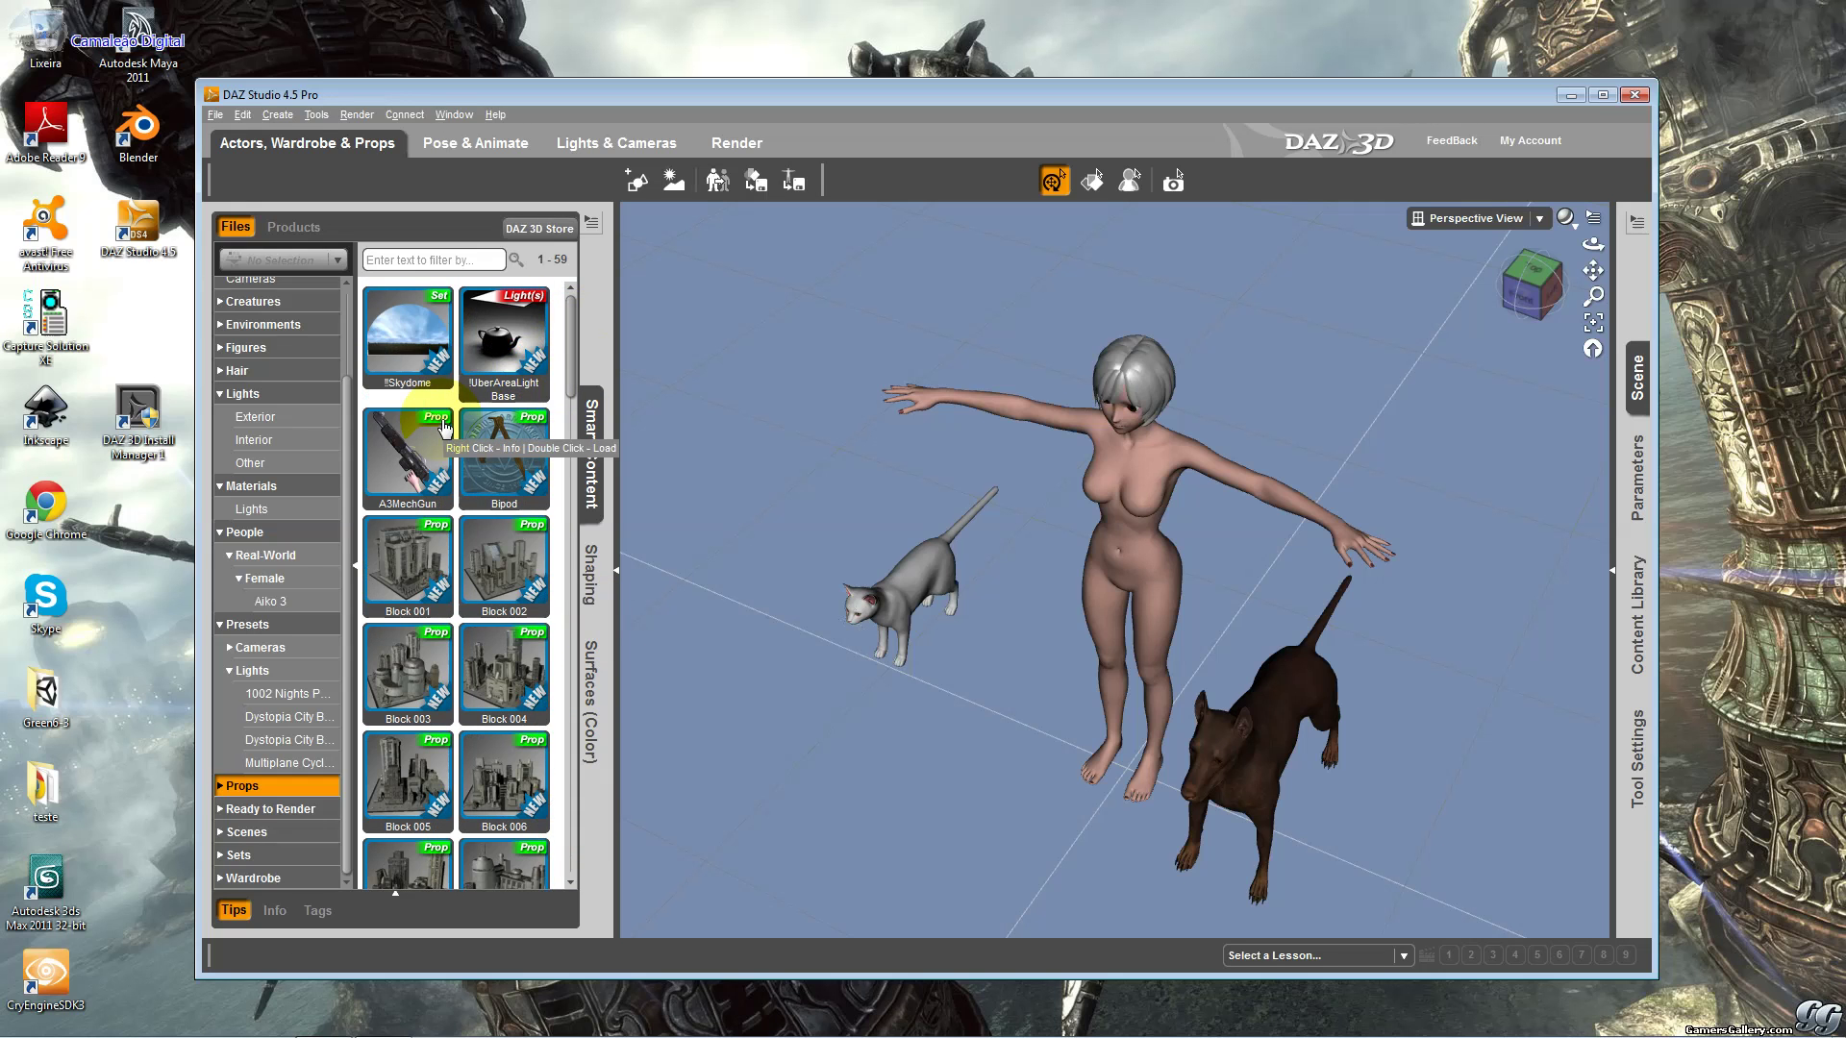
# Expand Props and browse its subcategories in order from Architecture and Furnishings through Landscapes and Lights to Vehicles and Weapons.
pyautogui.click(240, 786)
pyautogui.scroll(-3, 326, 721)
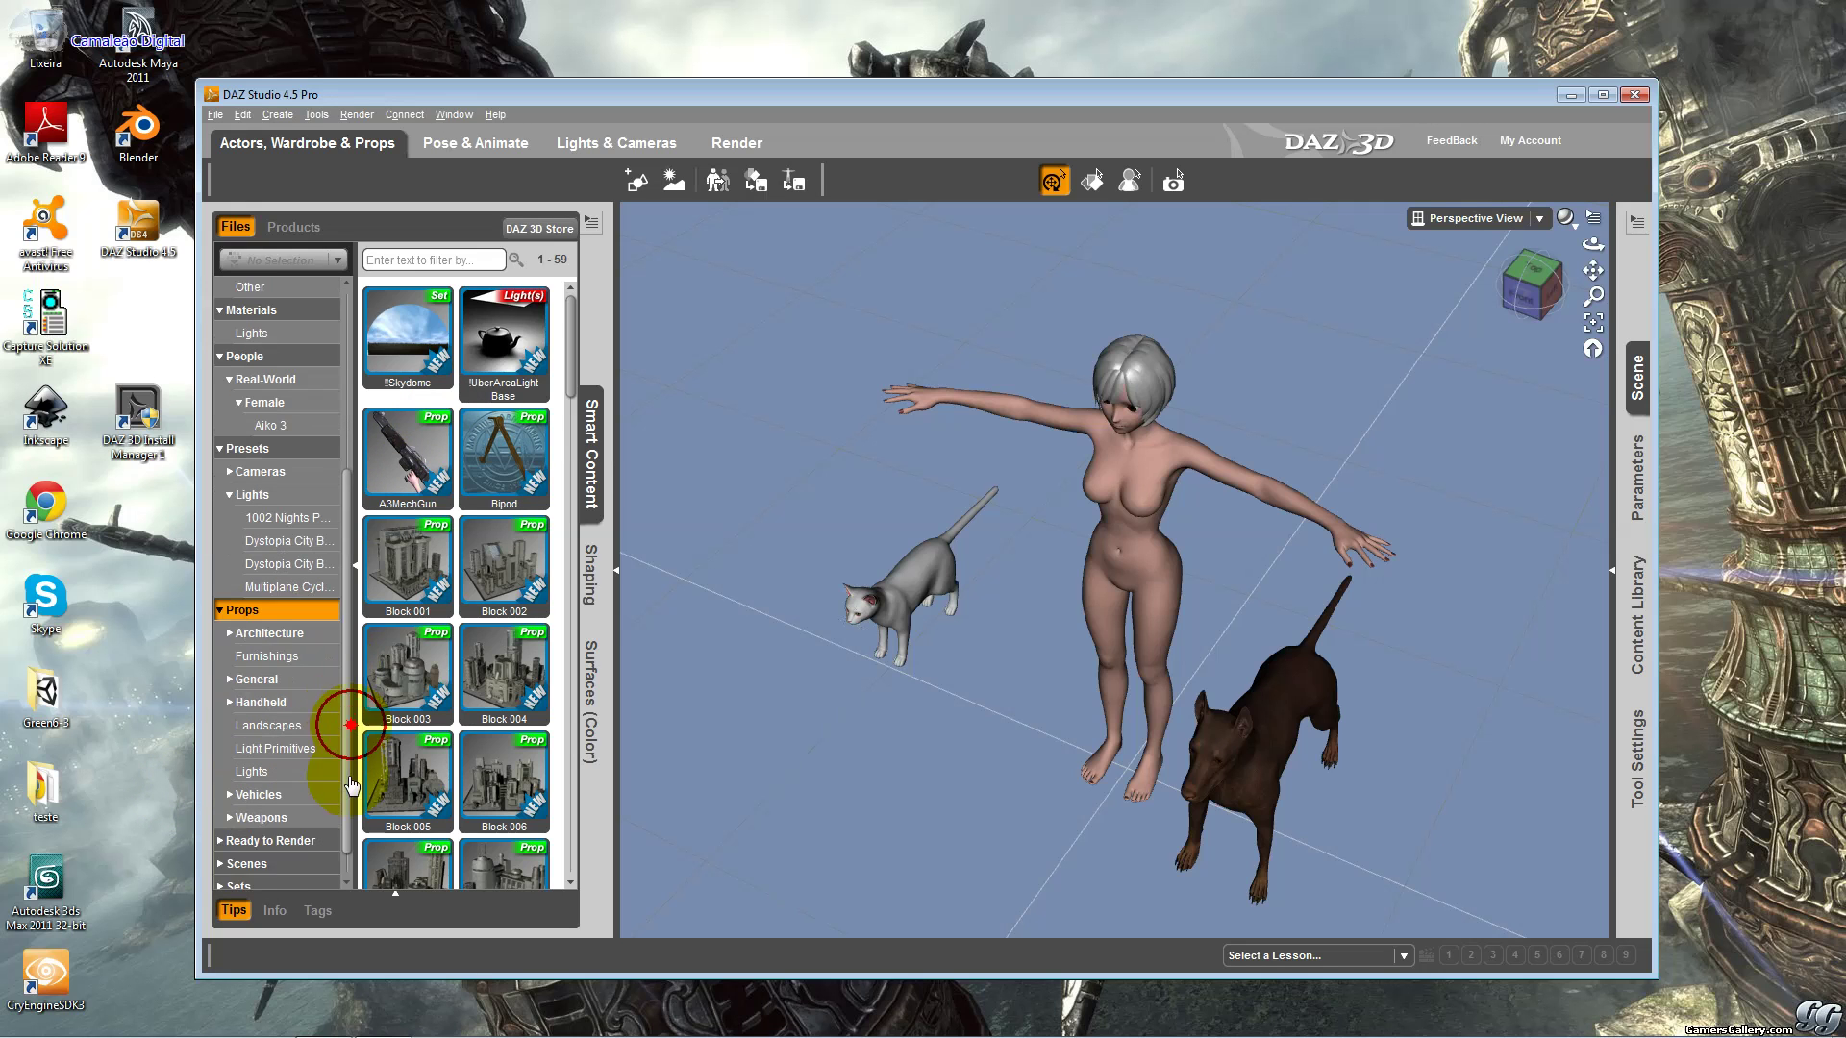
pyautogui.click(292, 607)
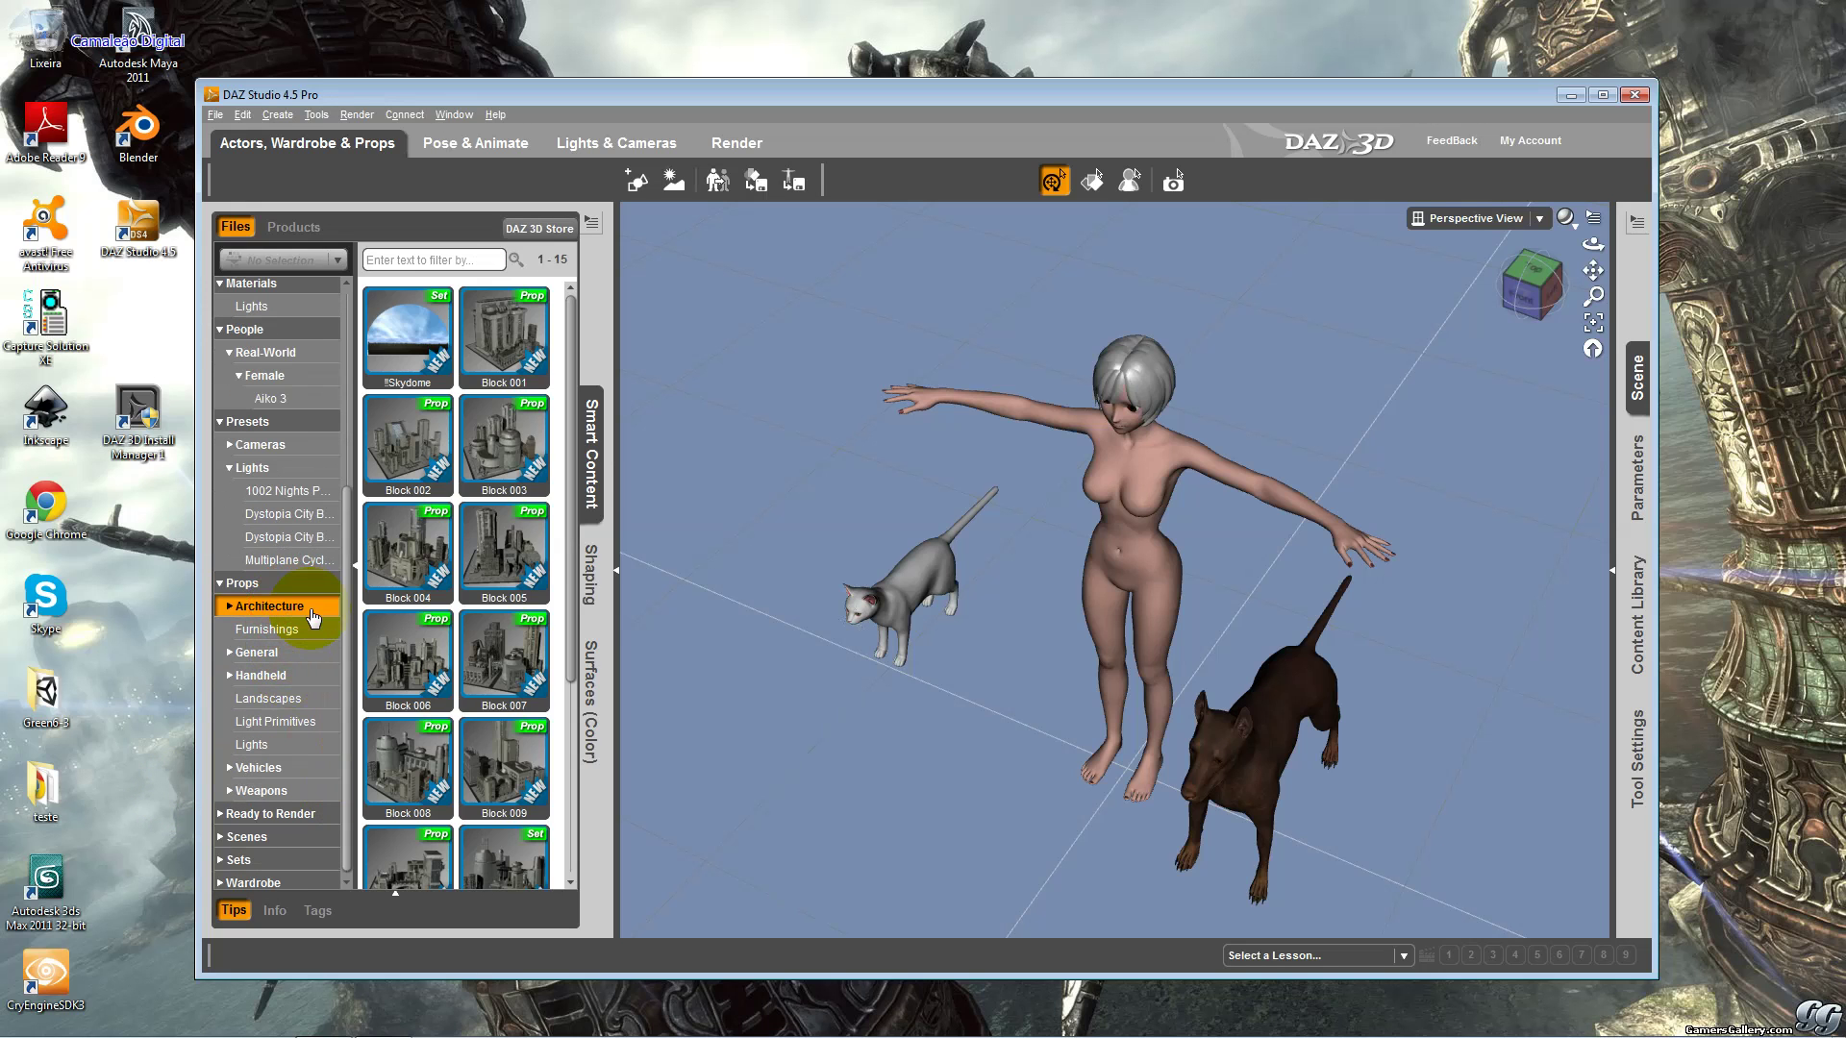
pyautogui.click(306, 631)
pyautogui.click(284, 653)
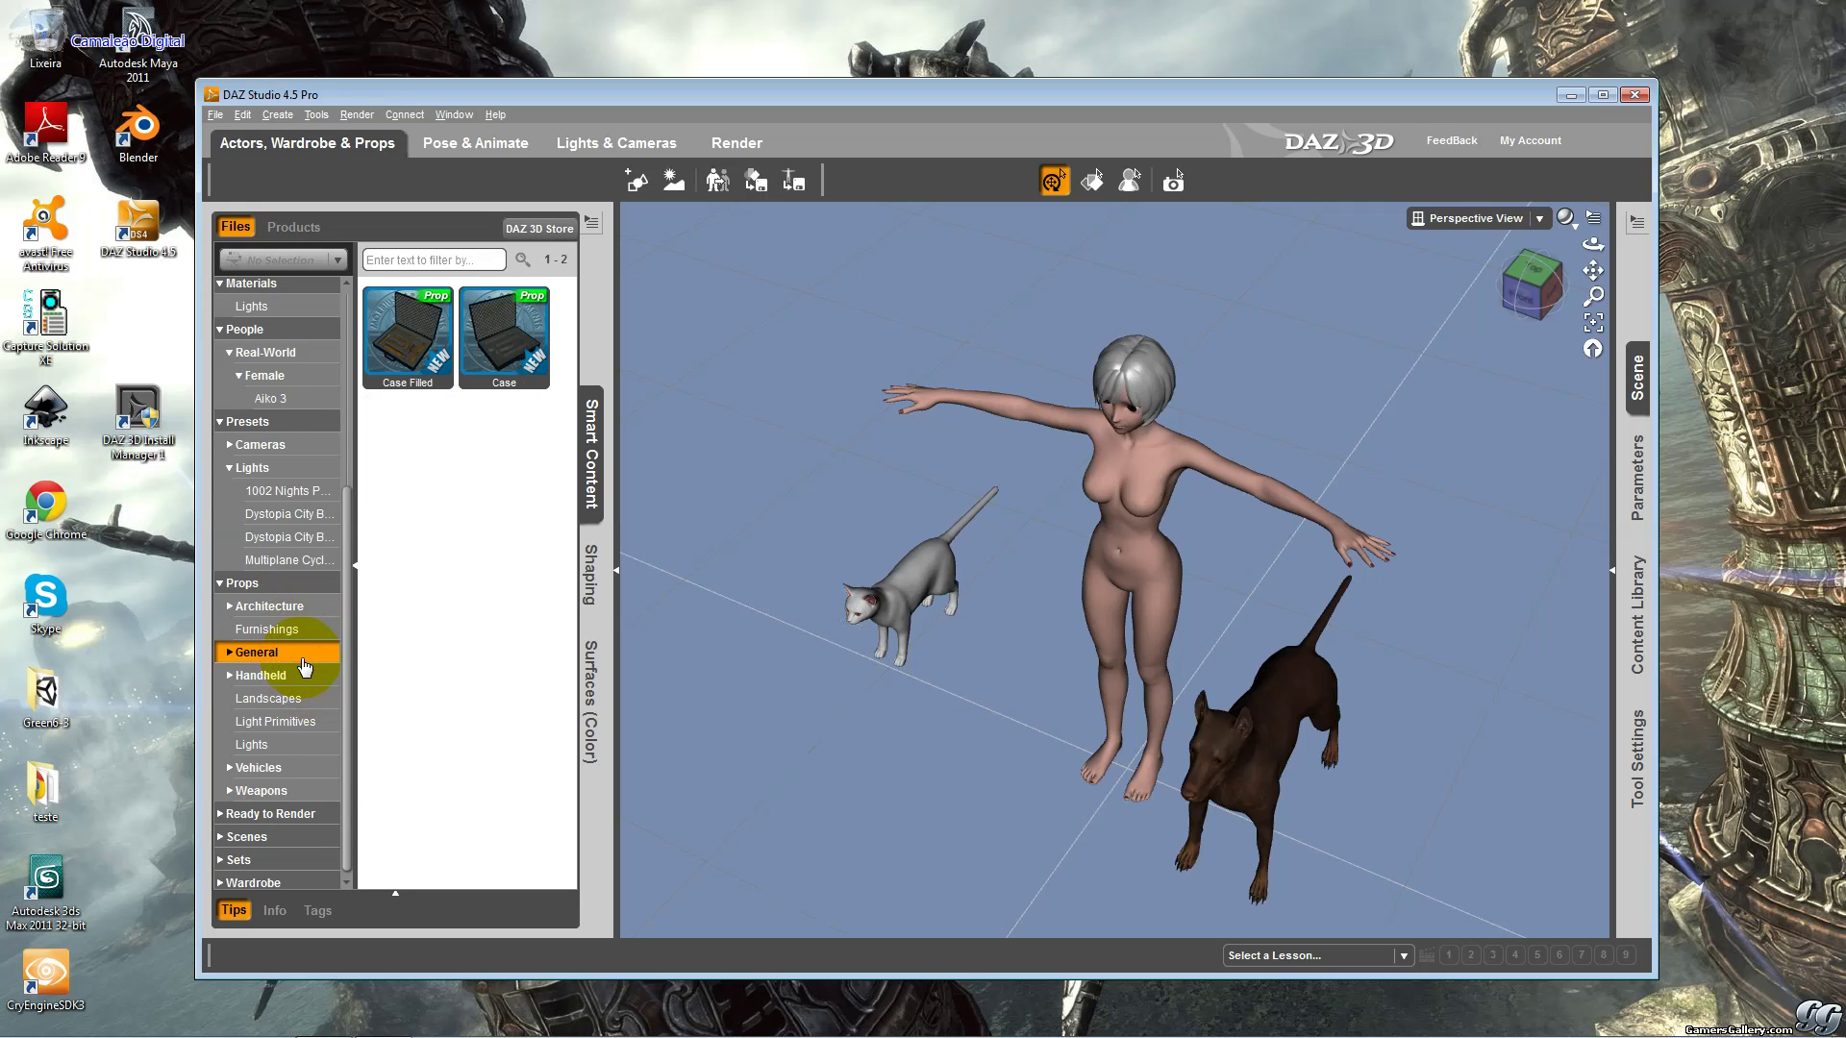
pyautogui.click(317, 676)
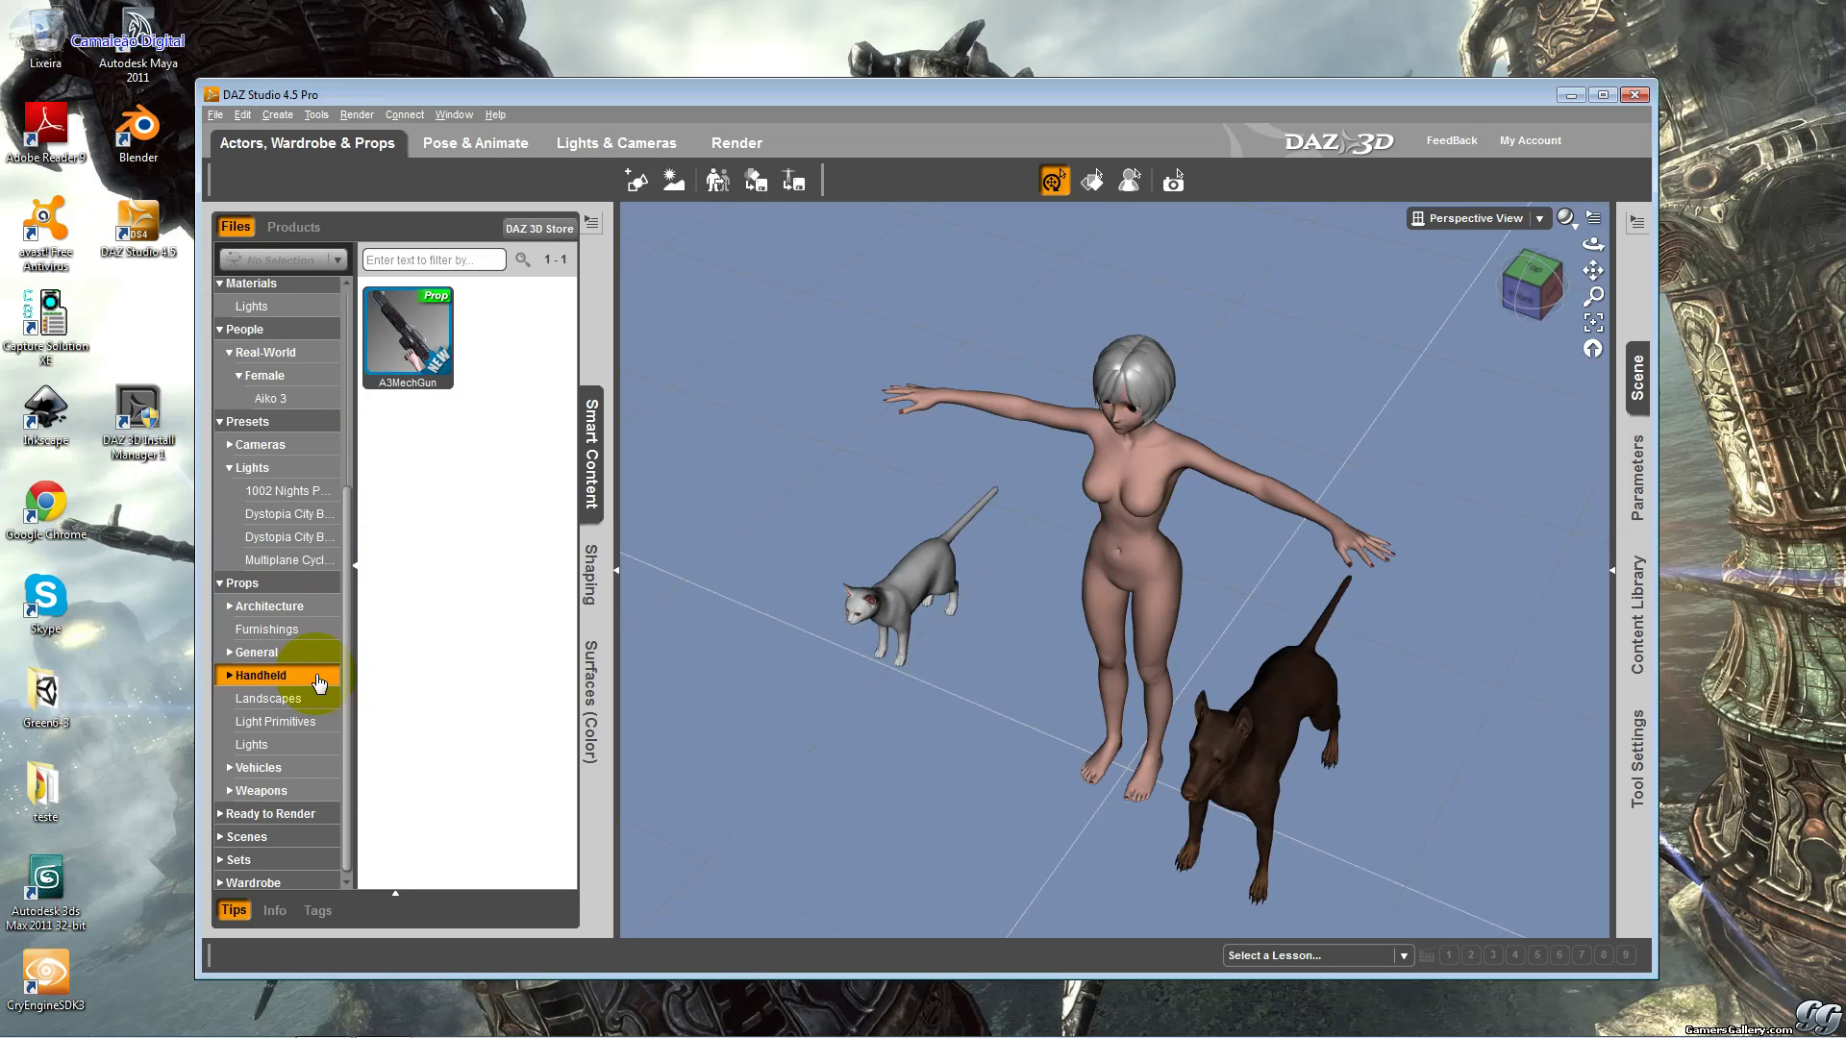
pyautogui.click(302, 705)
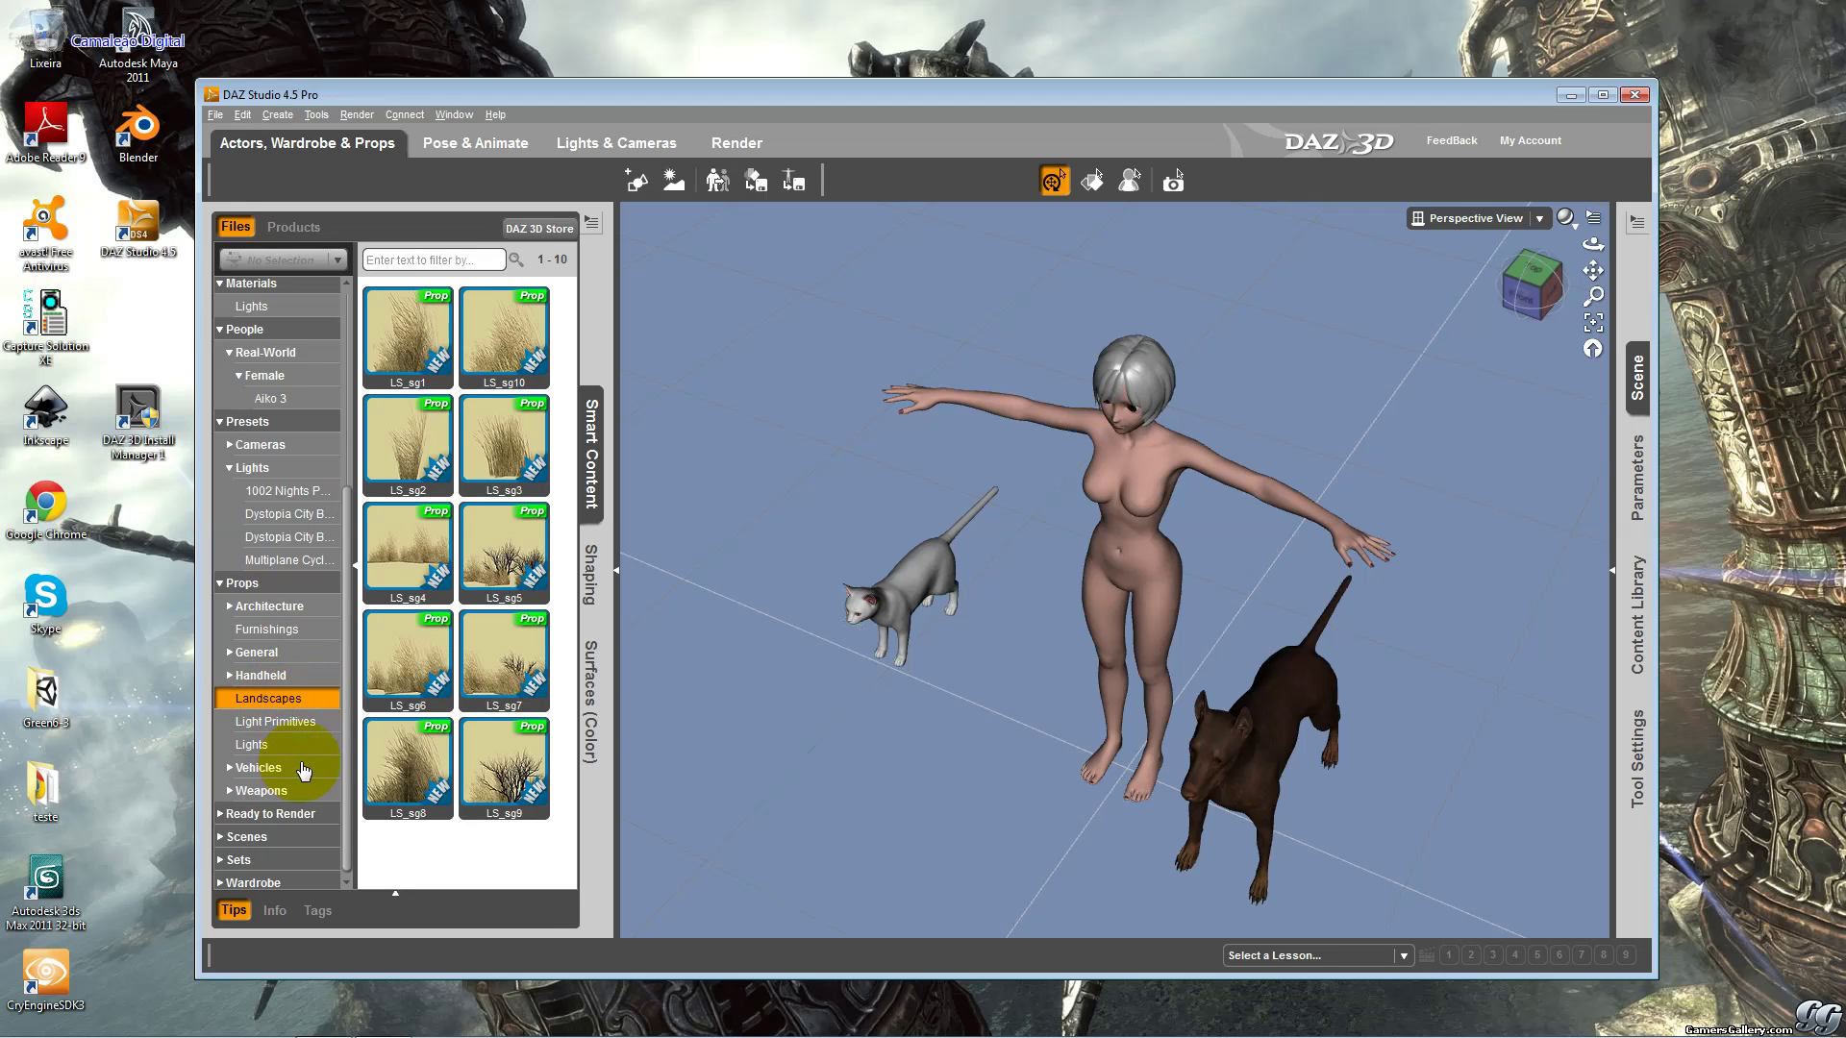
pyautogui.click(320, 723)
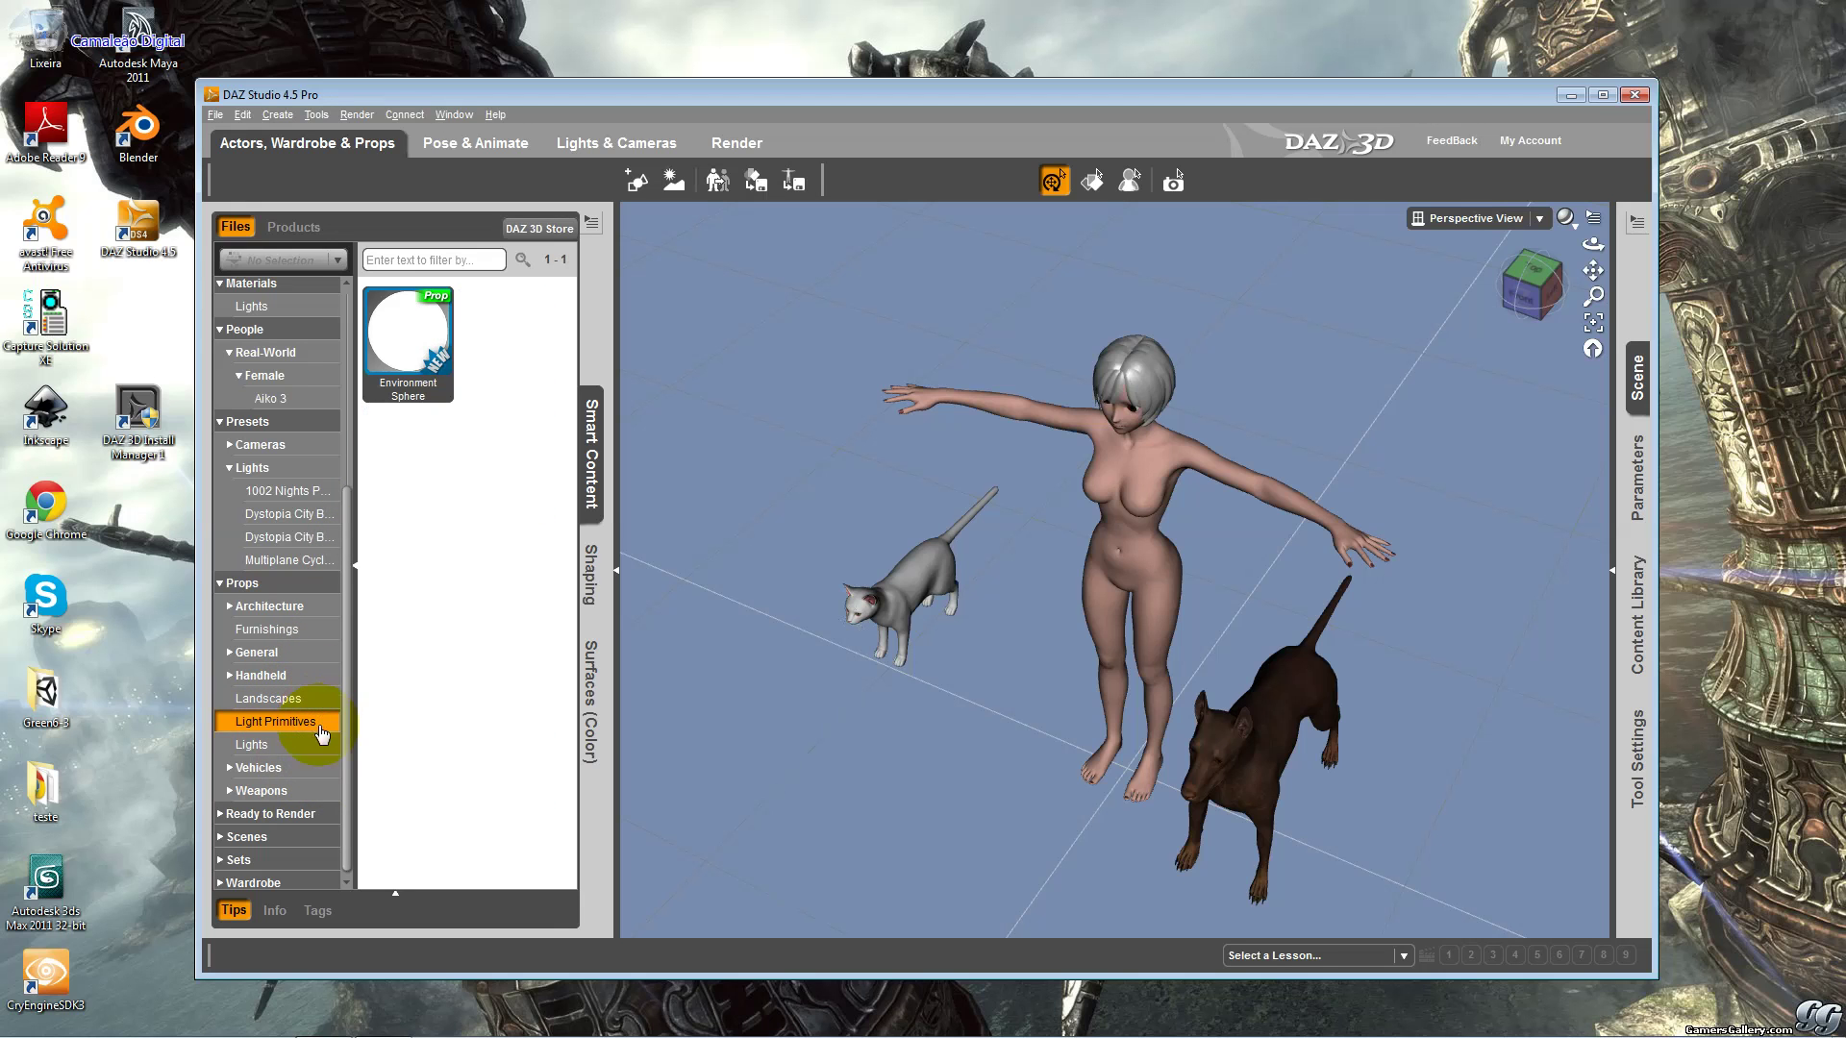
pyautogui.click(314, 746)
pyautogui.click(304, 770)
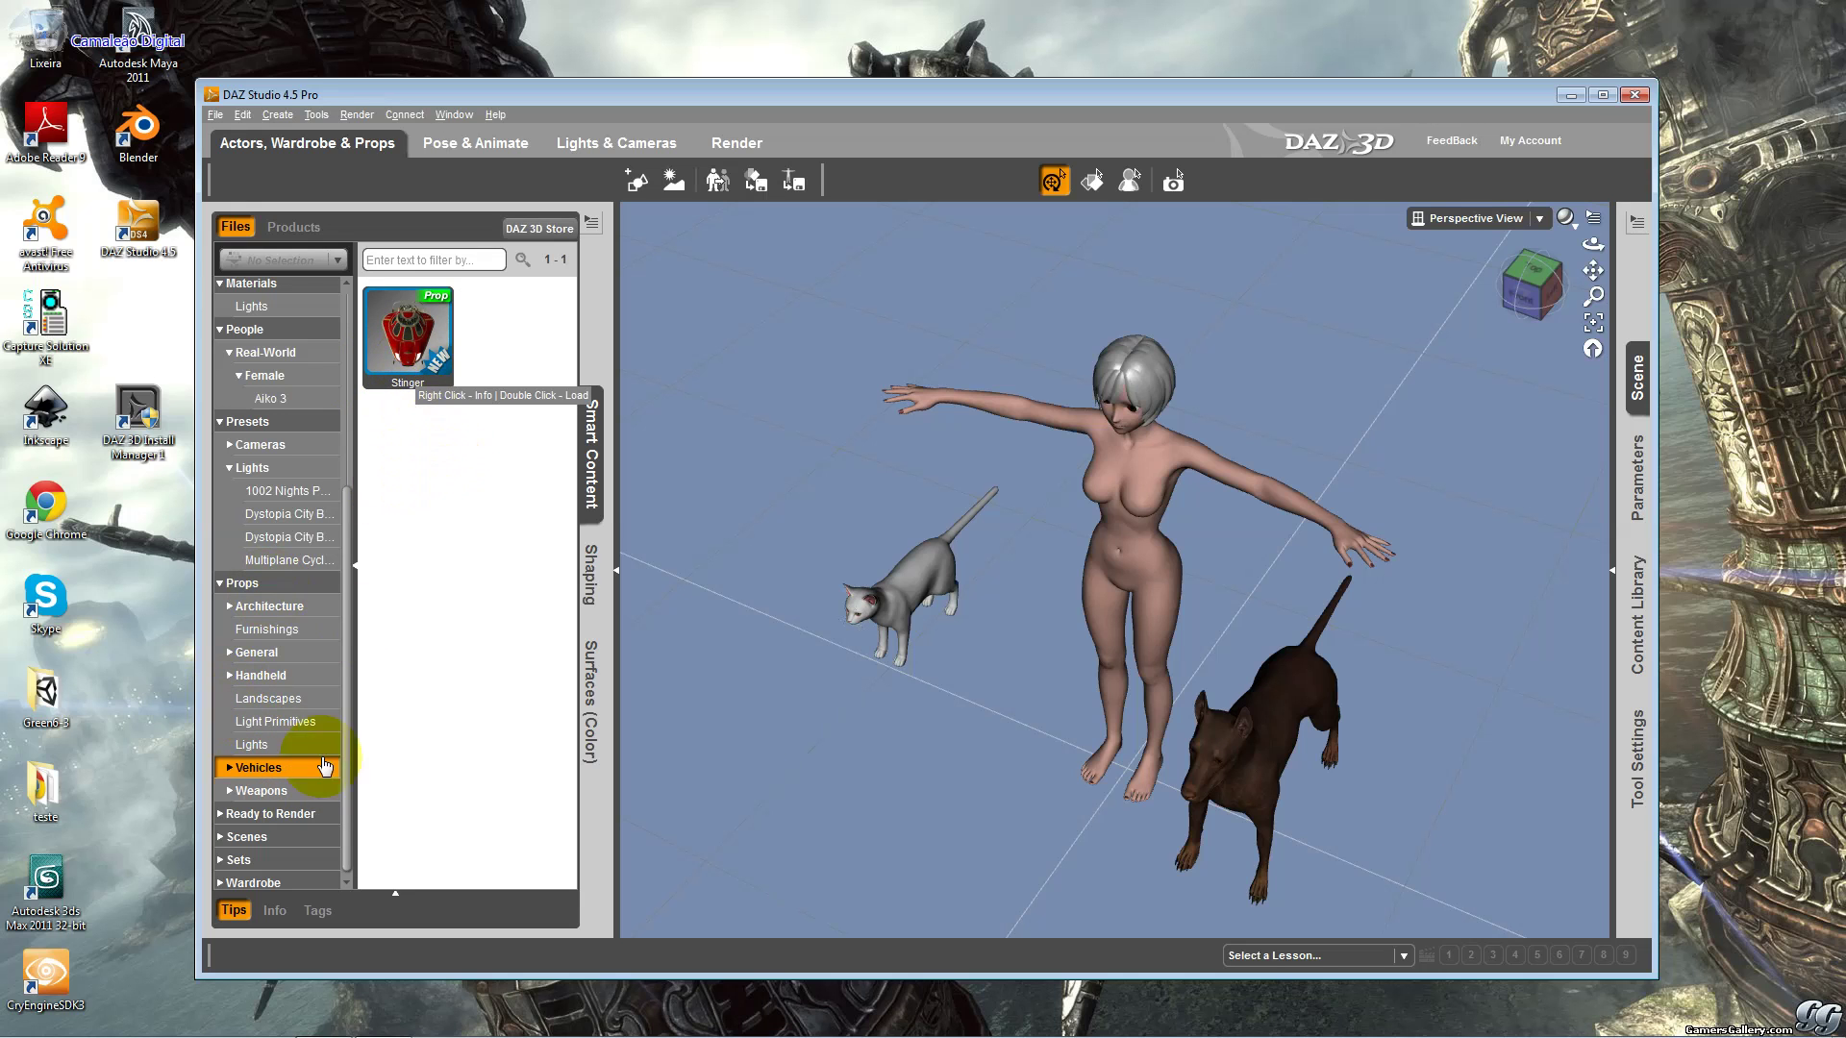
pyautogui.click(317, 791)
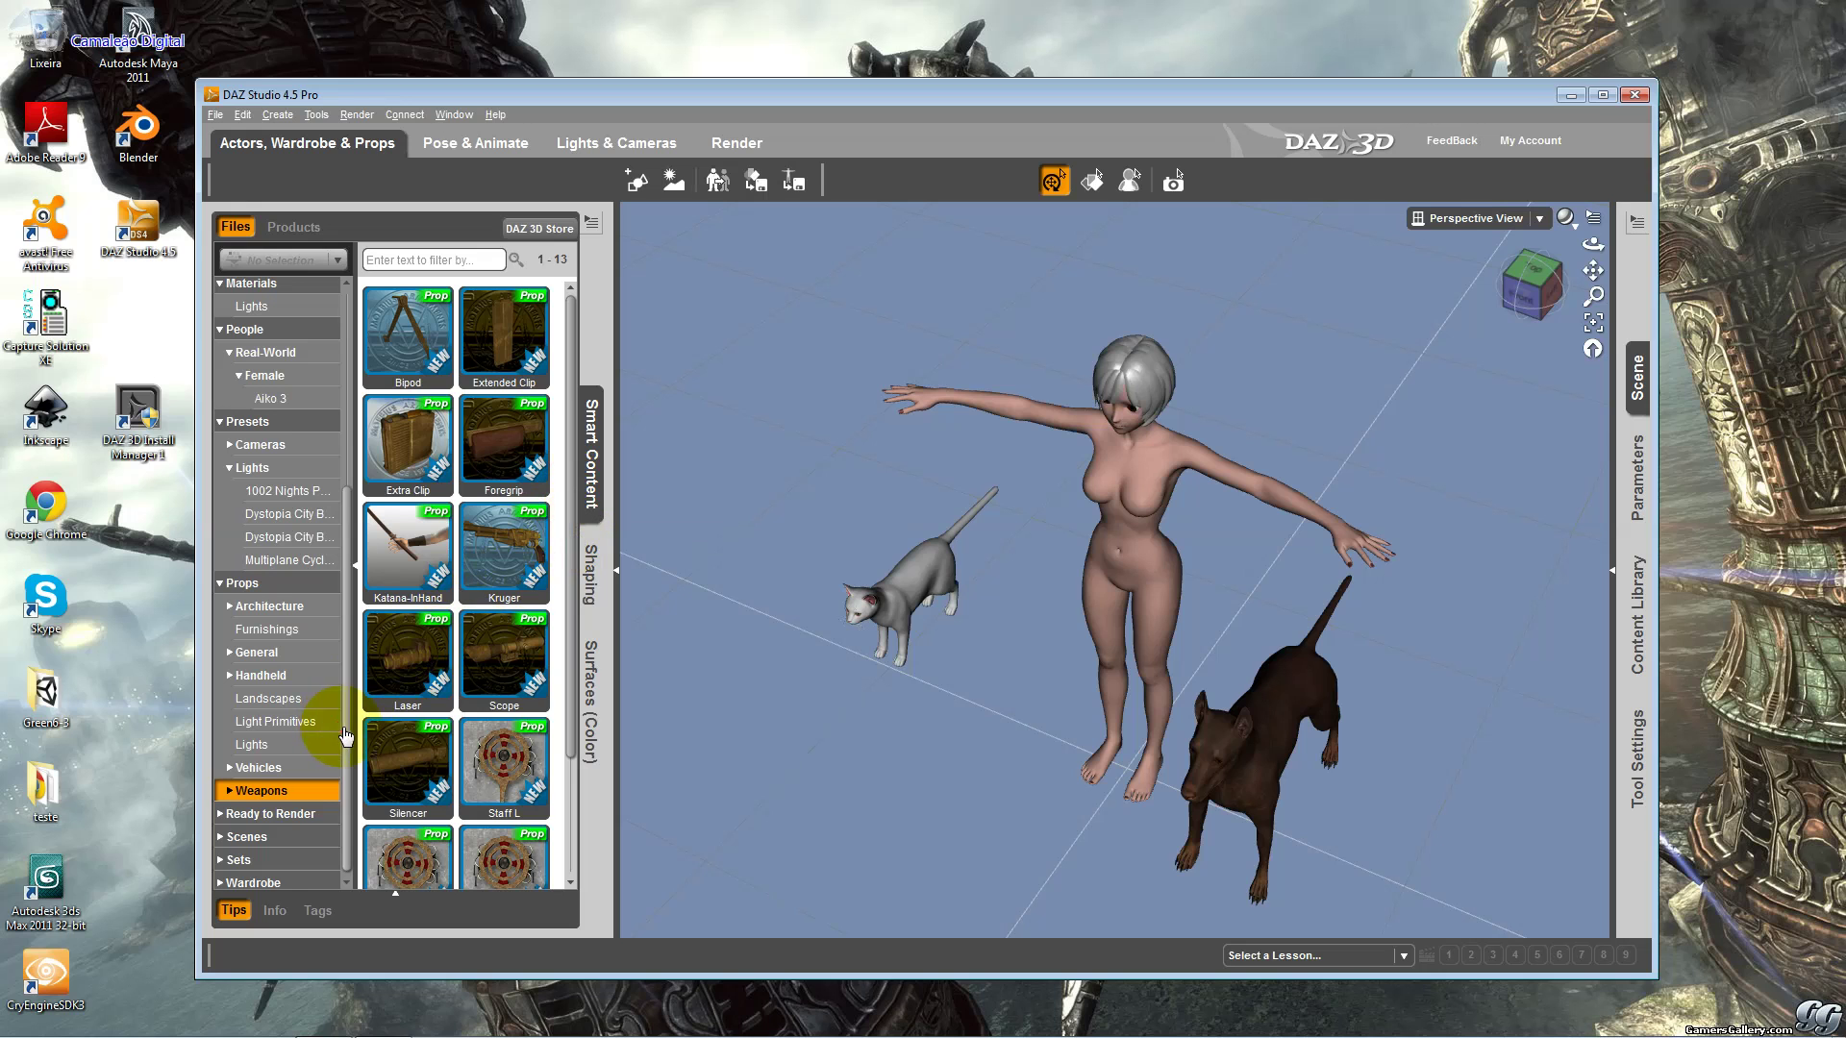
# Examine the Ready to Render category, then expand it and view its Fantasy and Samples scenes.
pyautogui.scroll(-1, 329, 740)
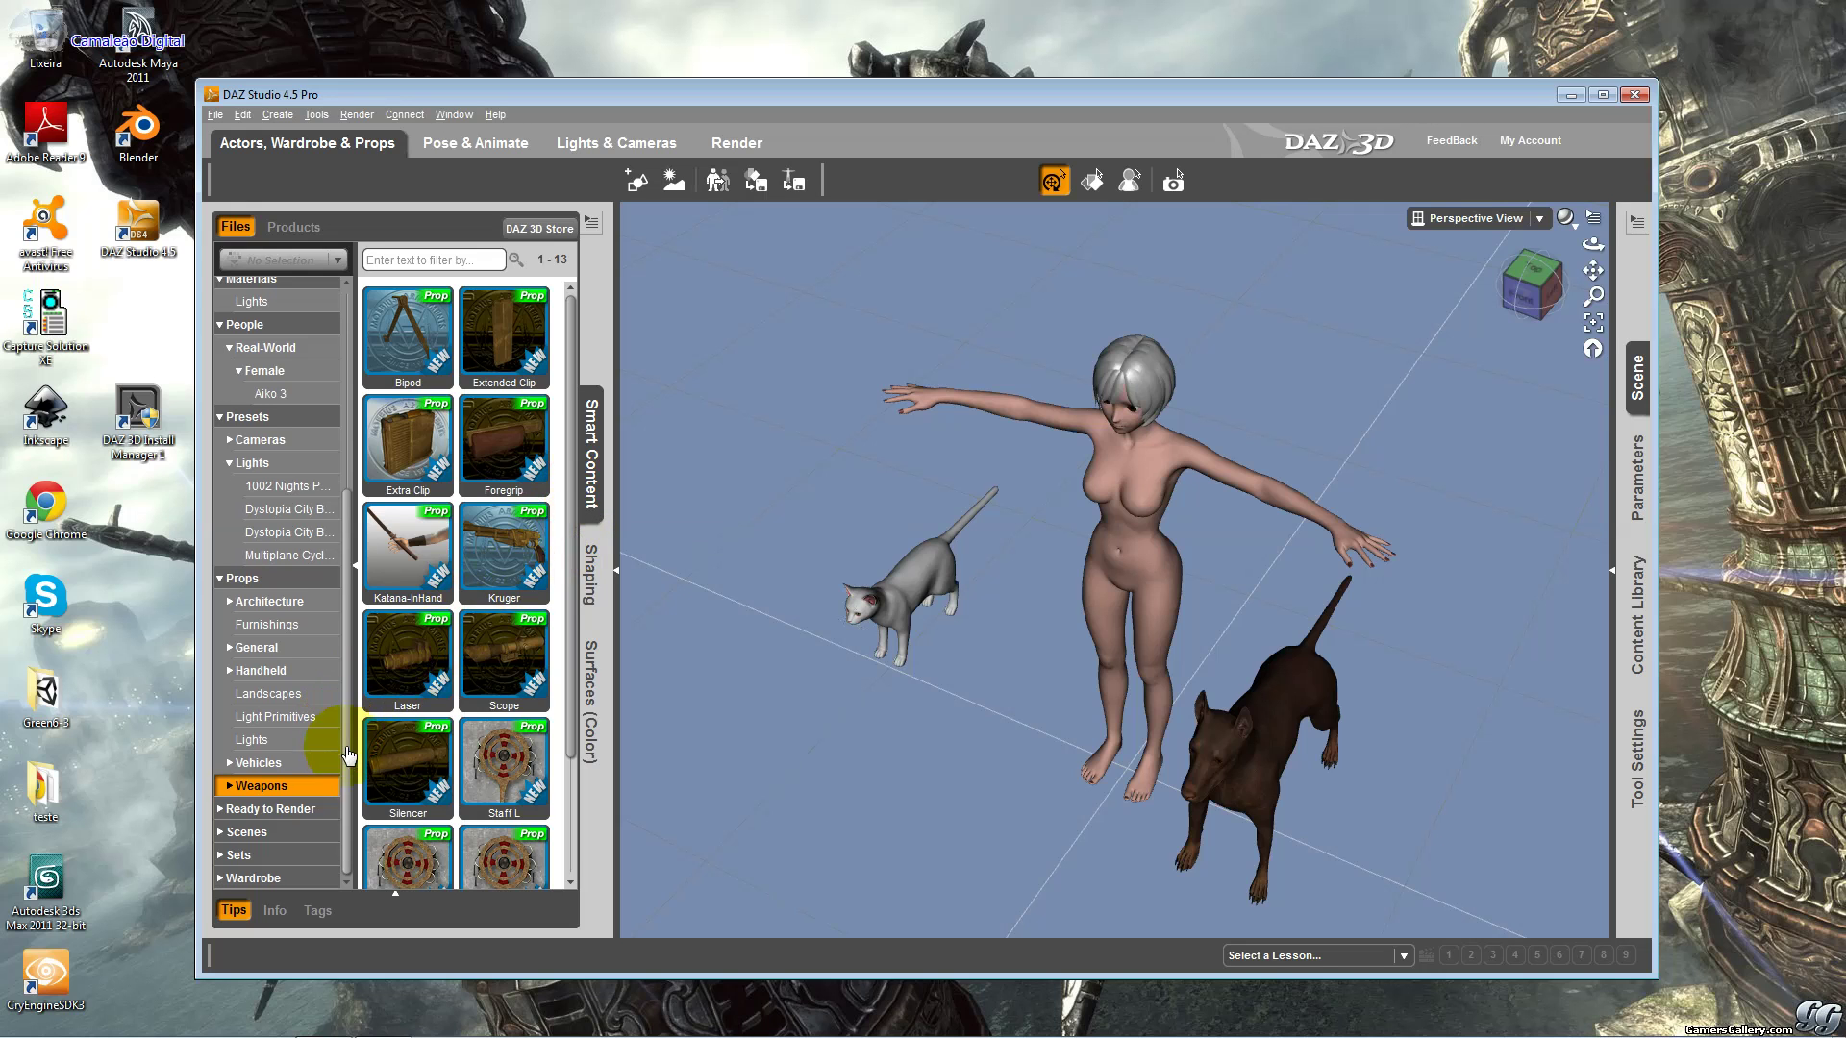
pyautogui.click(307, 809)
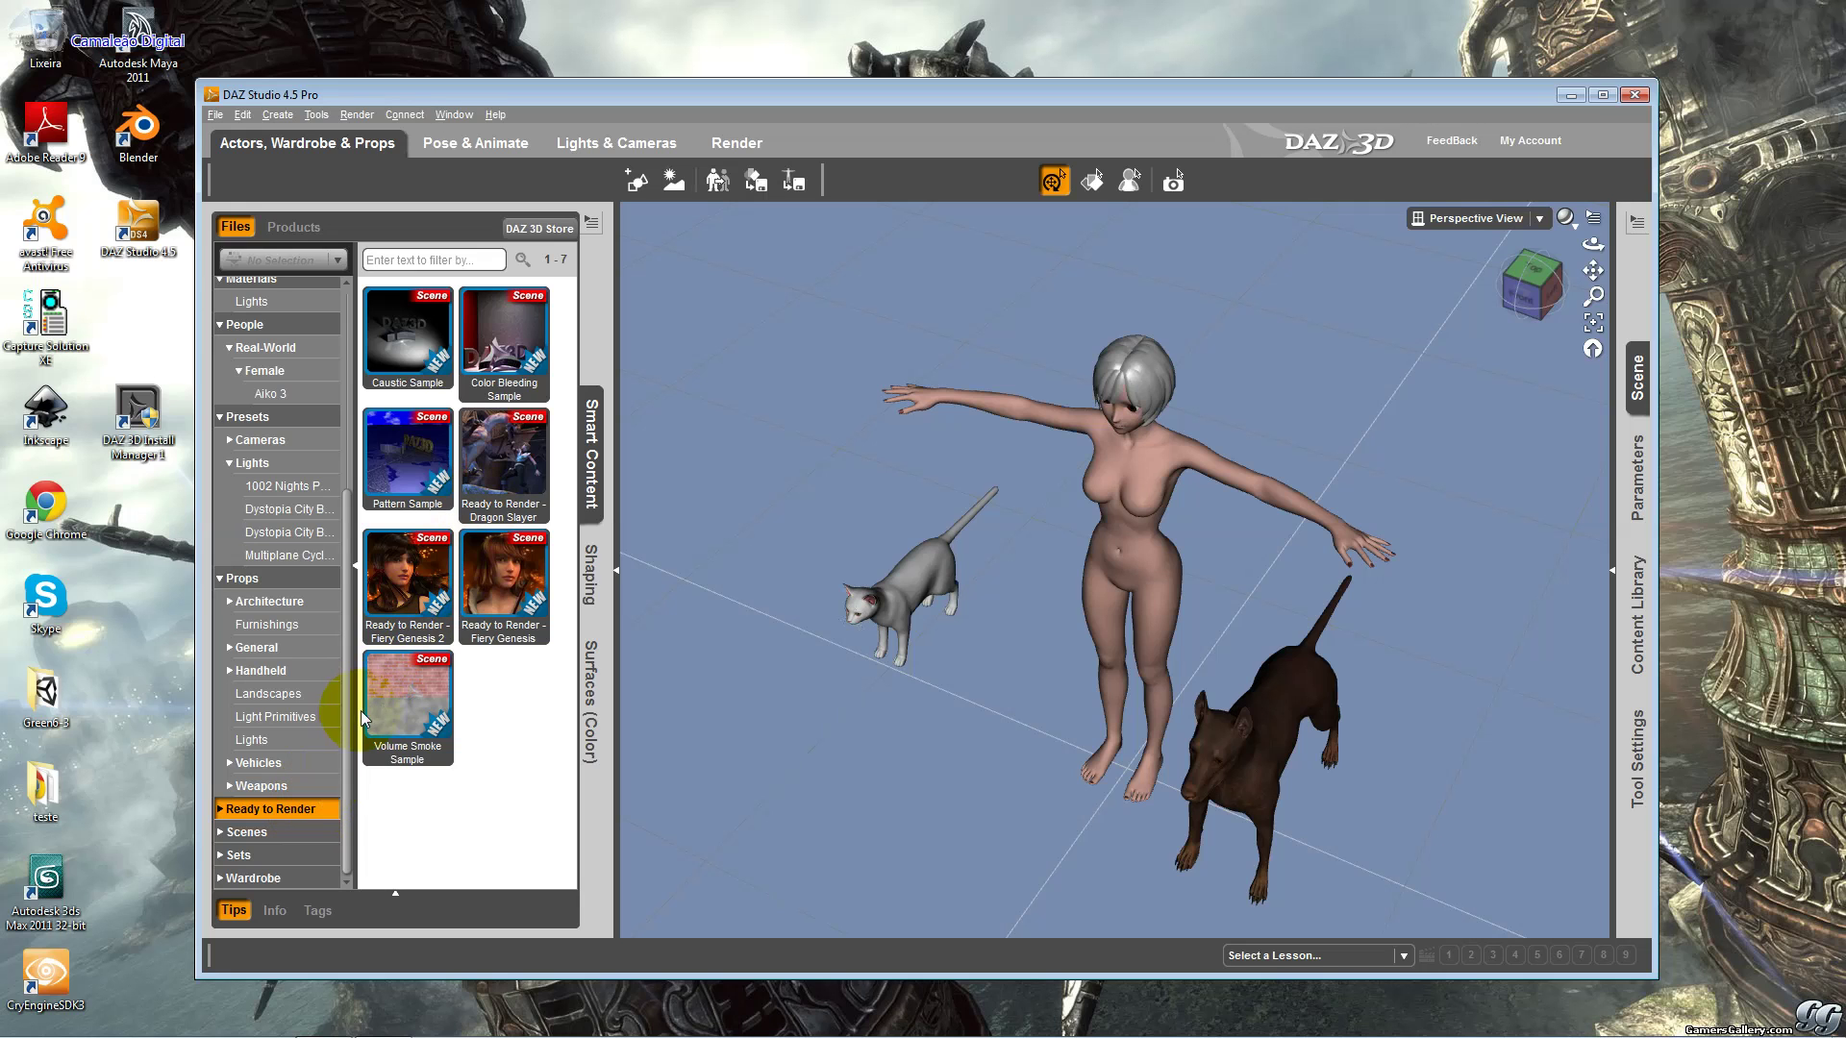
pyautogui.click(220, 809)
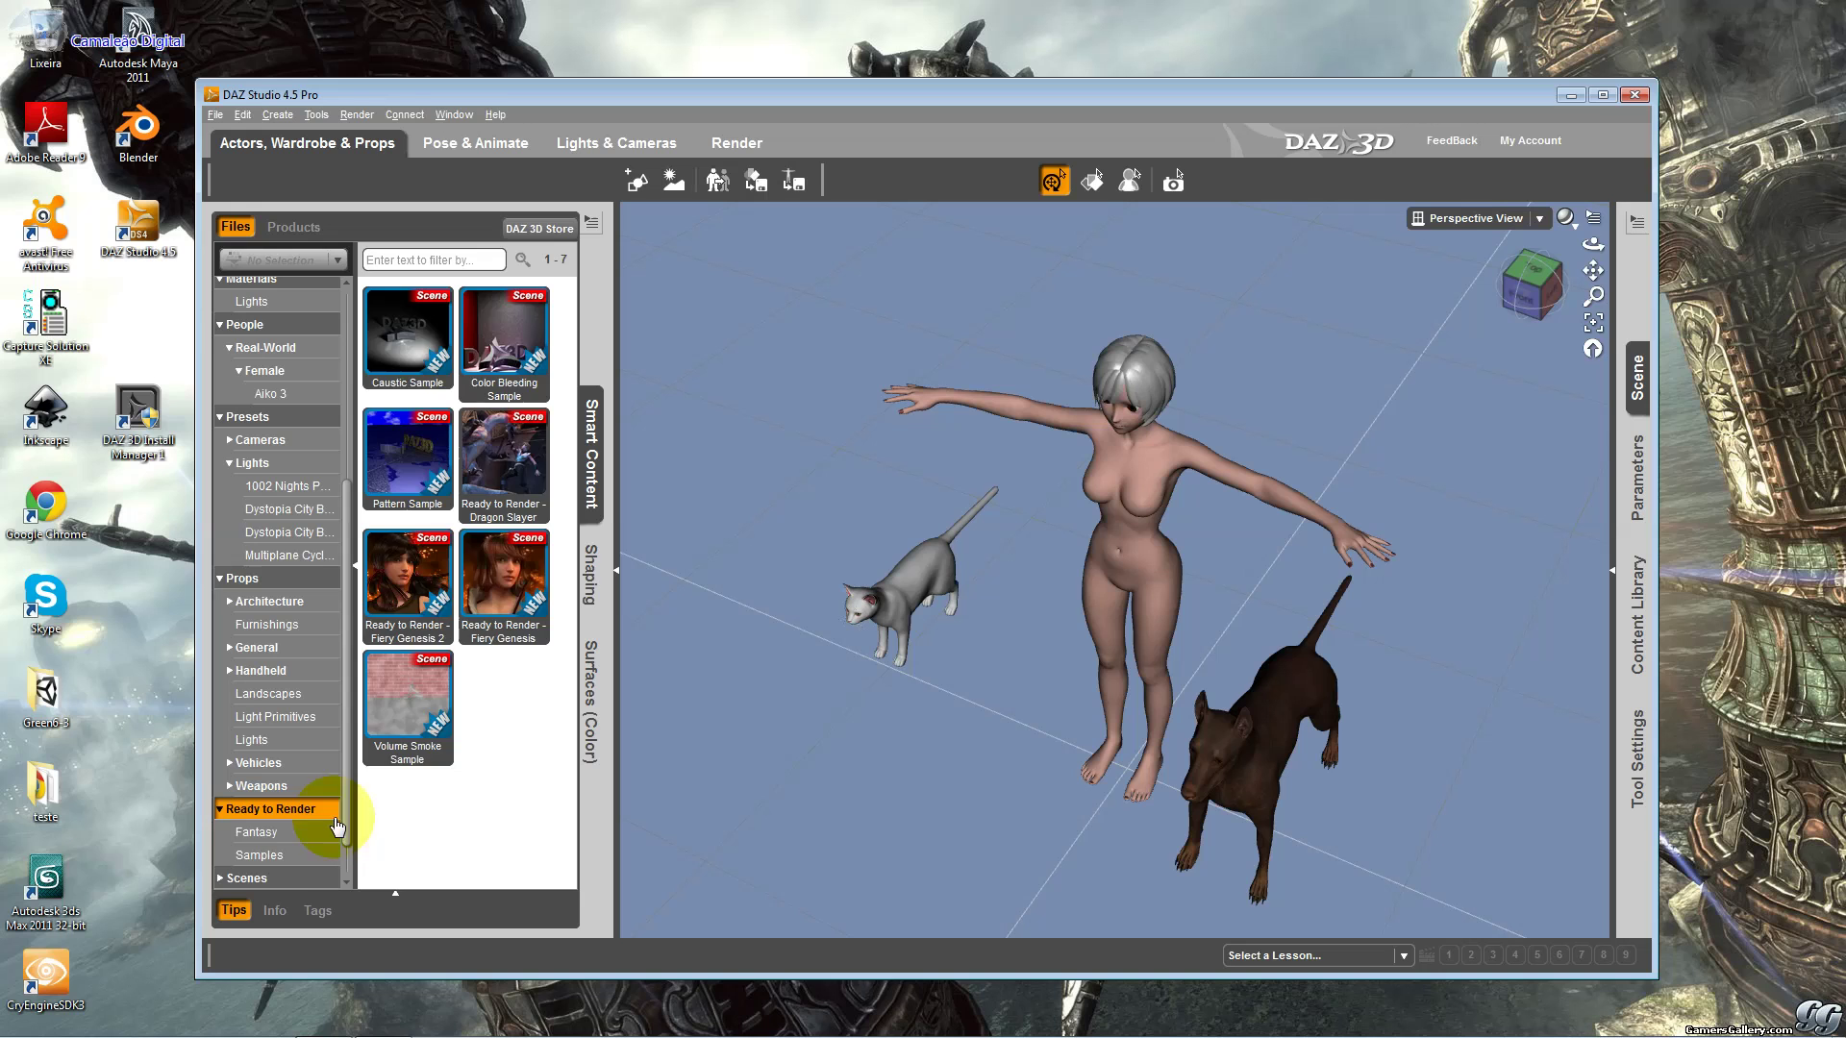
pyautogui.click(289, 833)
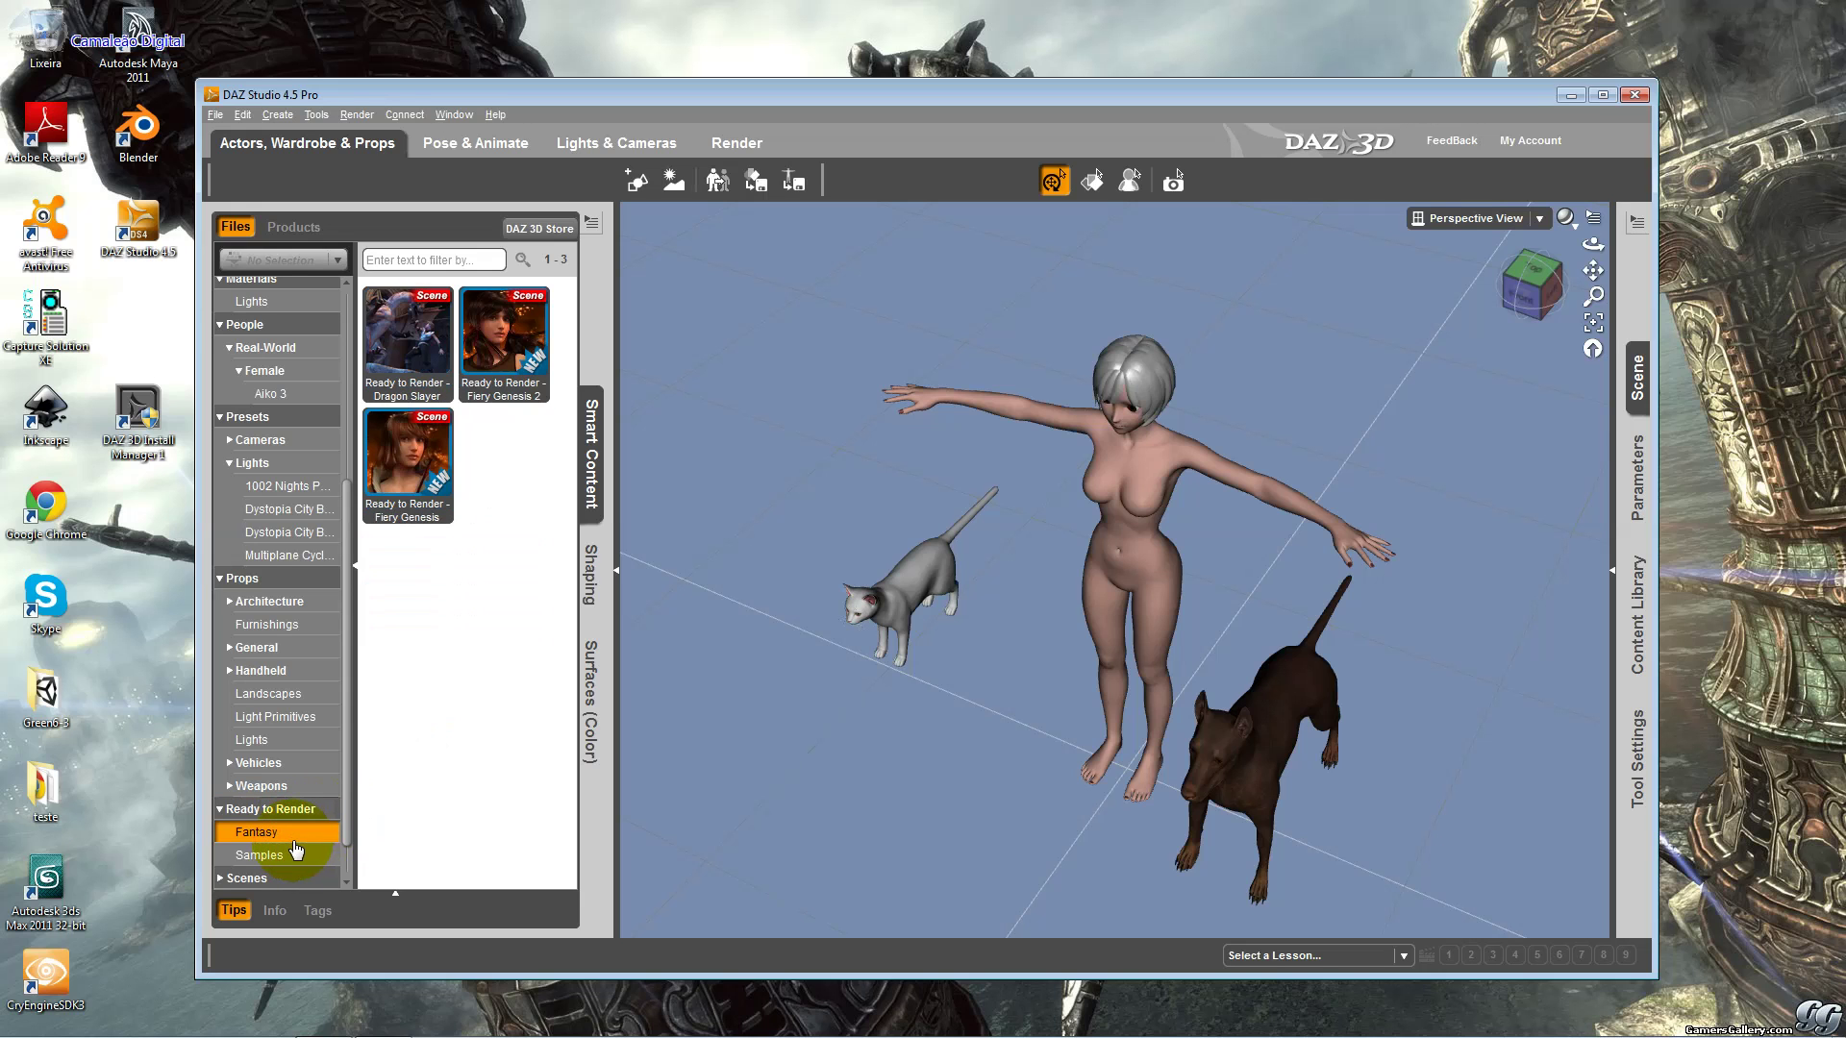
pyautogui.click(285, 856)
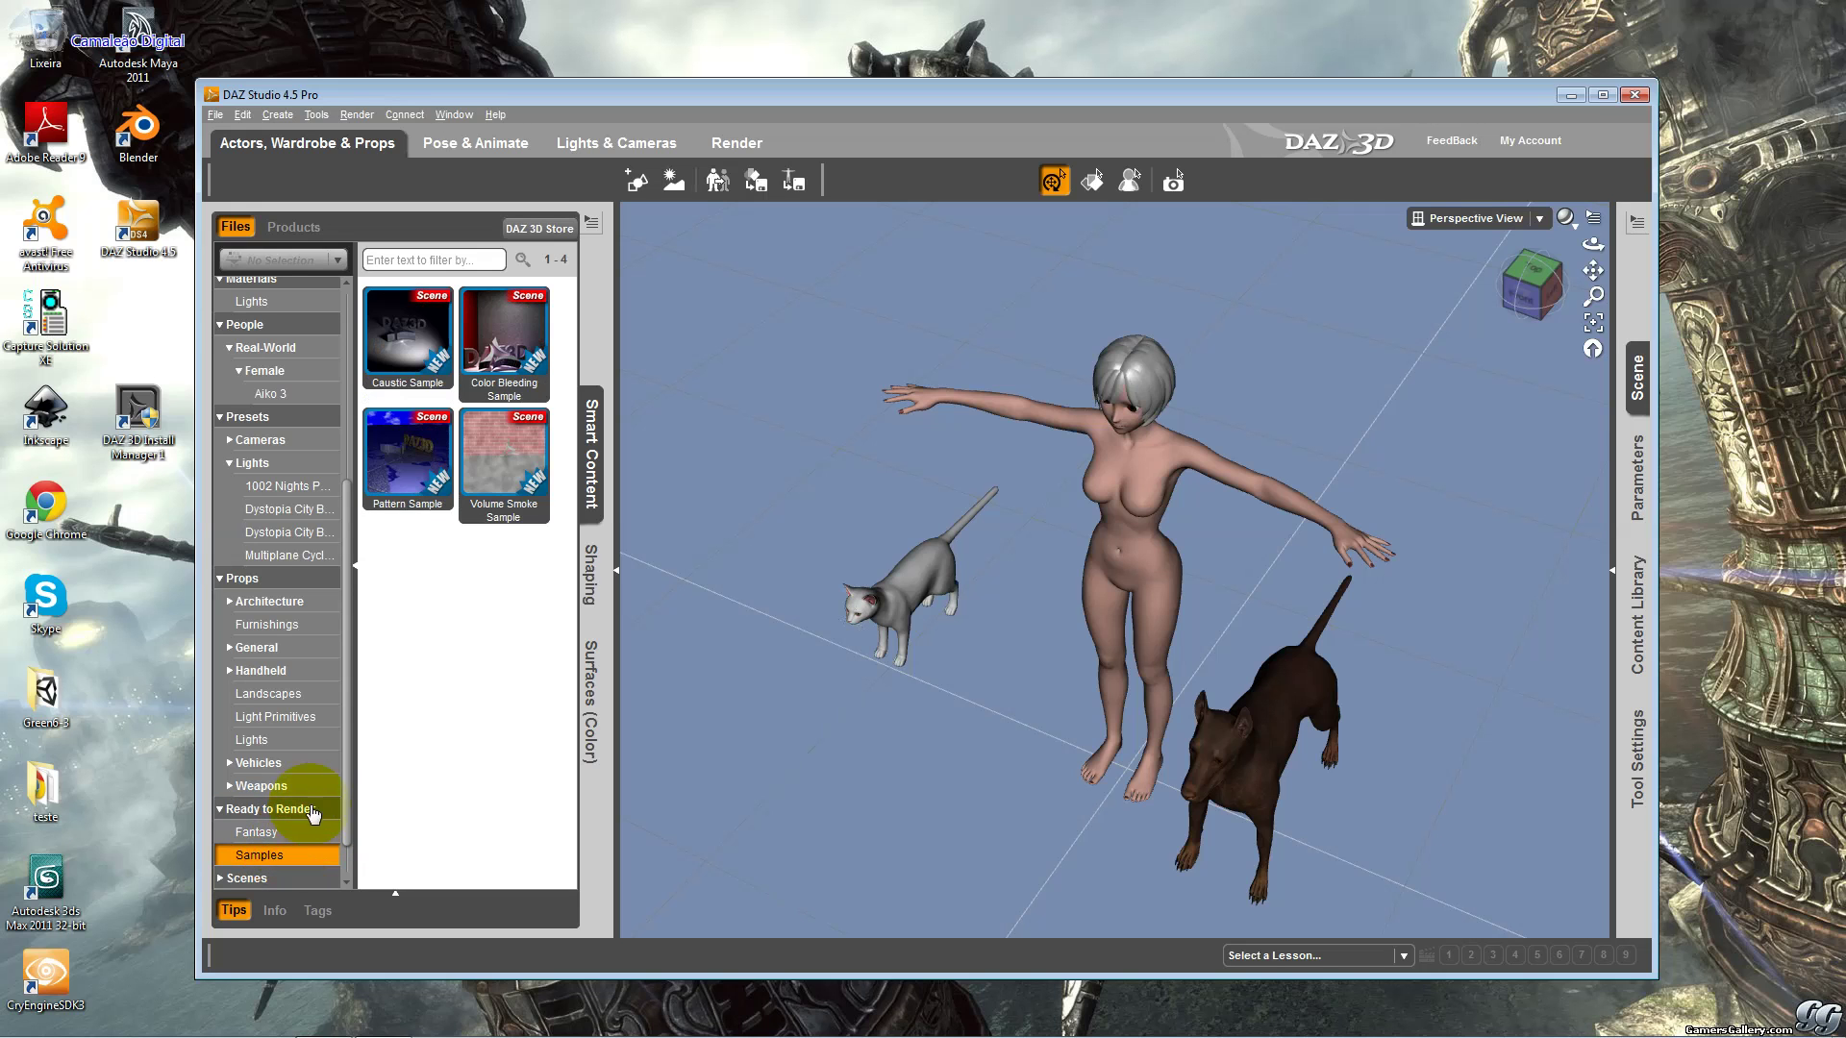
# Show the contents of the Scenes category and expand its subcategories.
pyautogui.moveTo(349, 757); pyautogui.dragTo(350, 783)
pyautogui.click(274, 833)
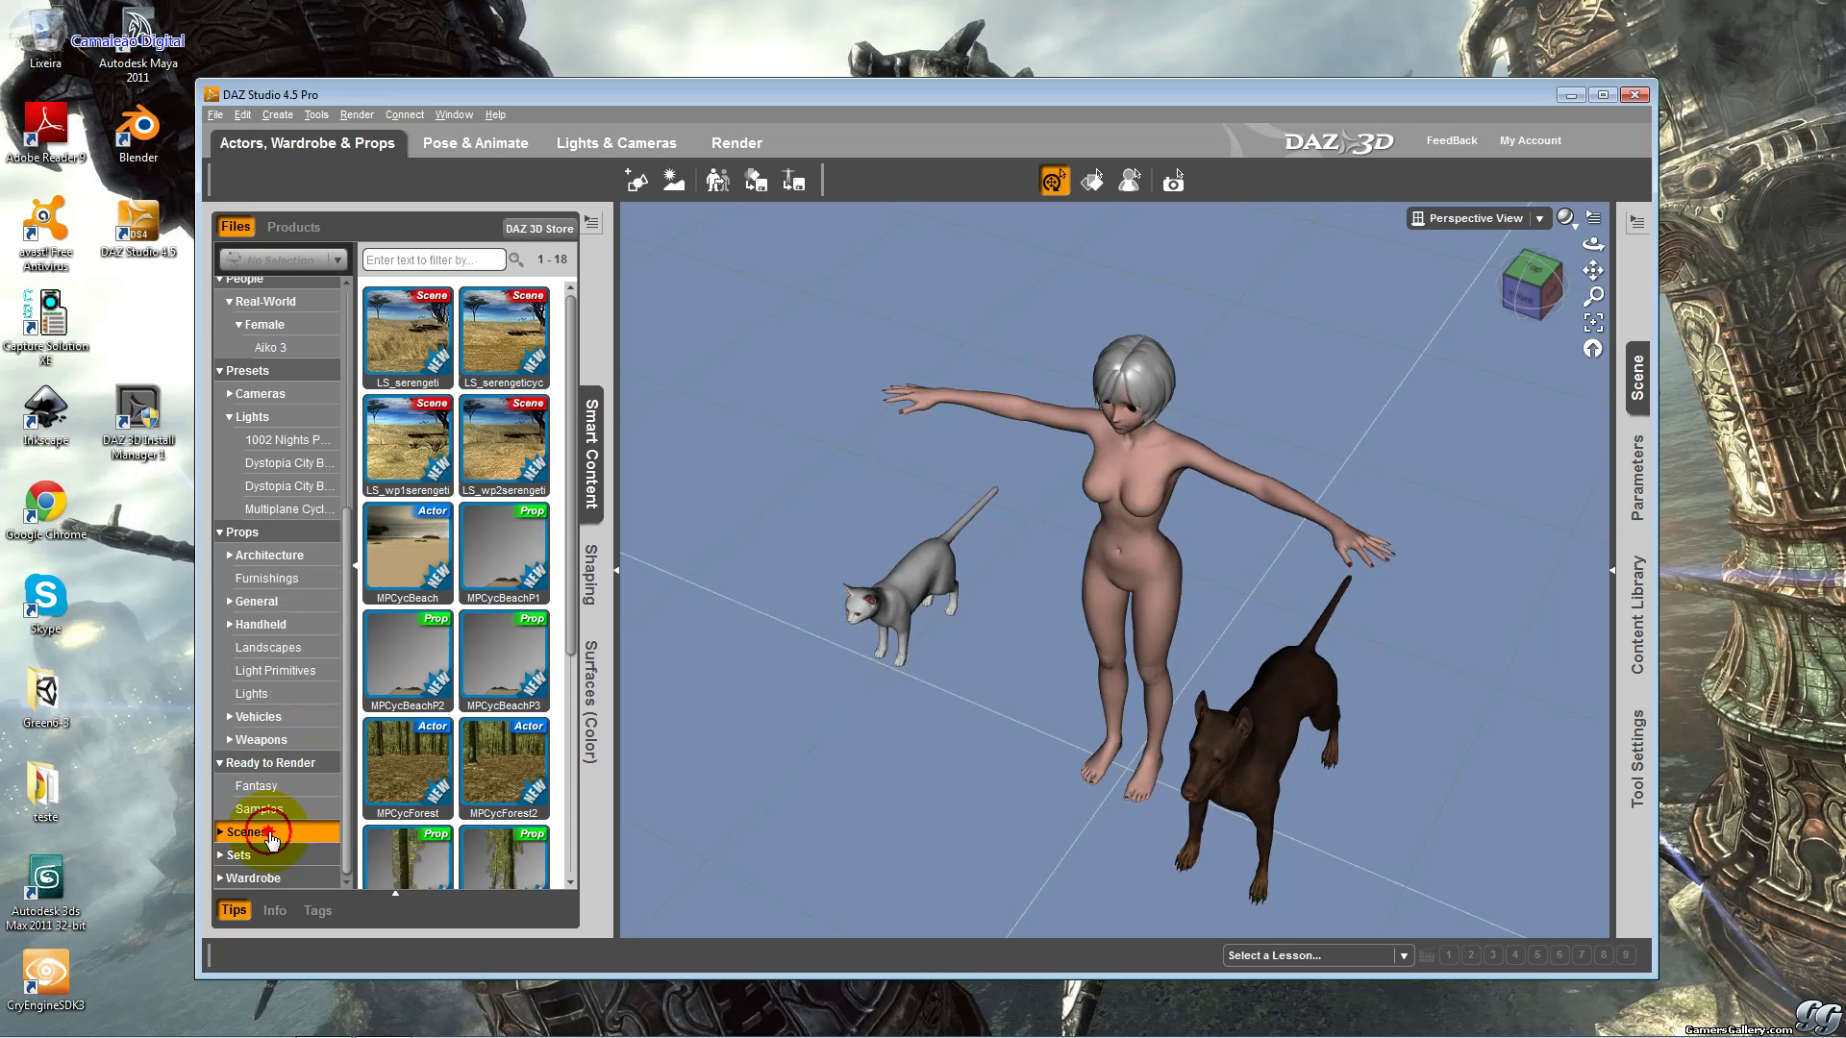
pyautogui.click(220, 832)
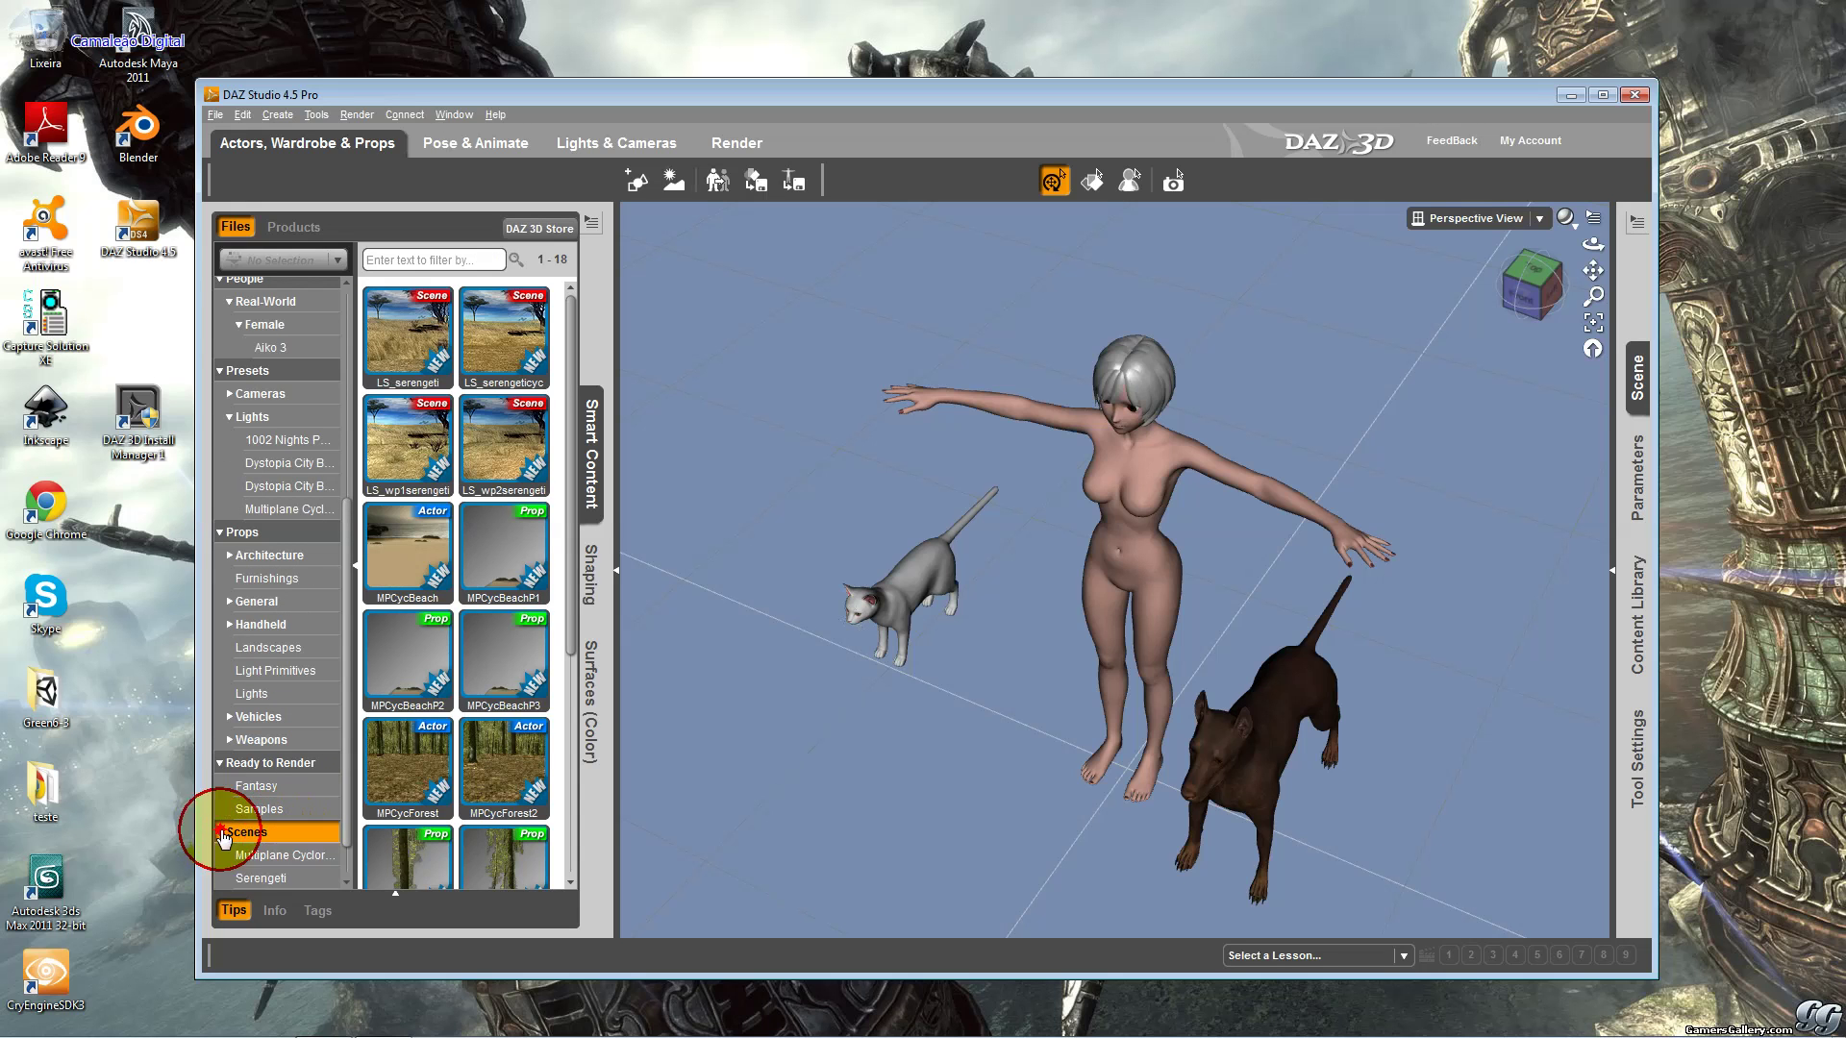
# Delete the cat, the female actor, her hair and the dog to empty the scene.
pyautogui.moveTo(346, 737); pyautogui.dragTo(349, 817)
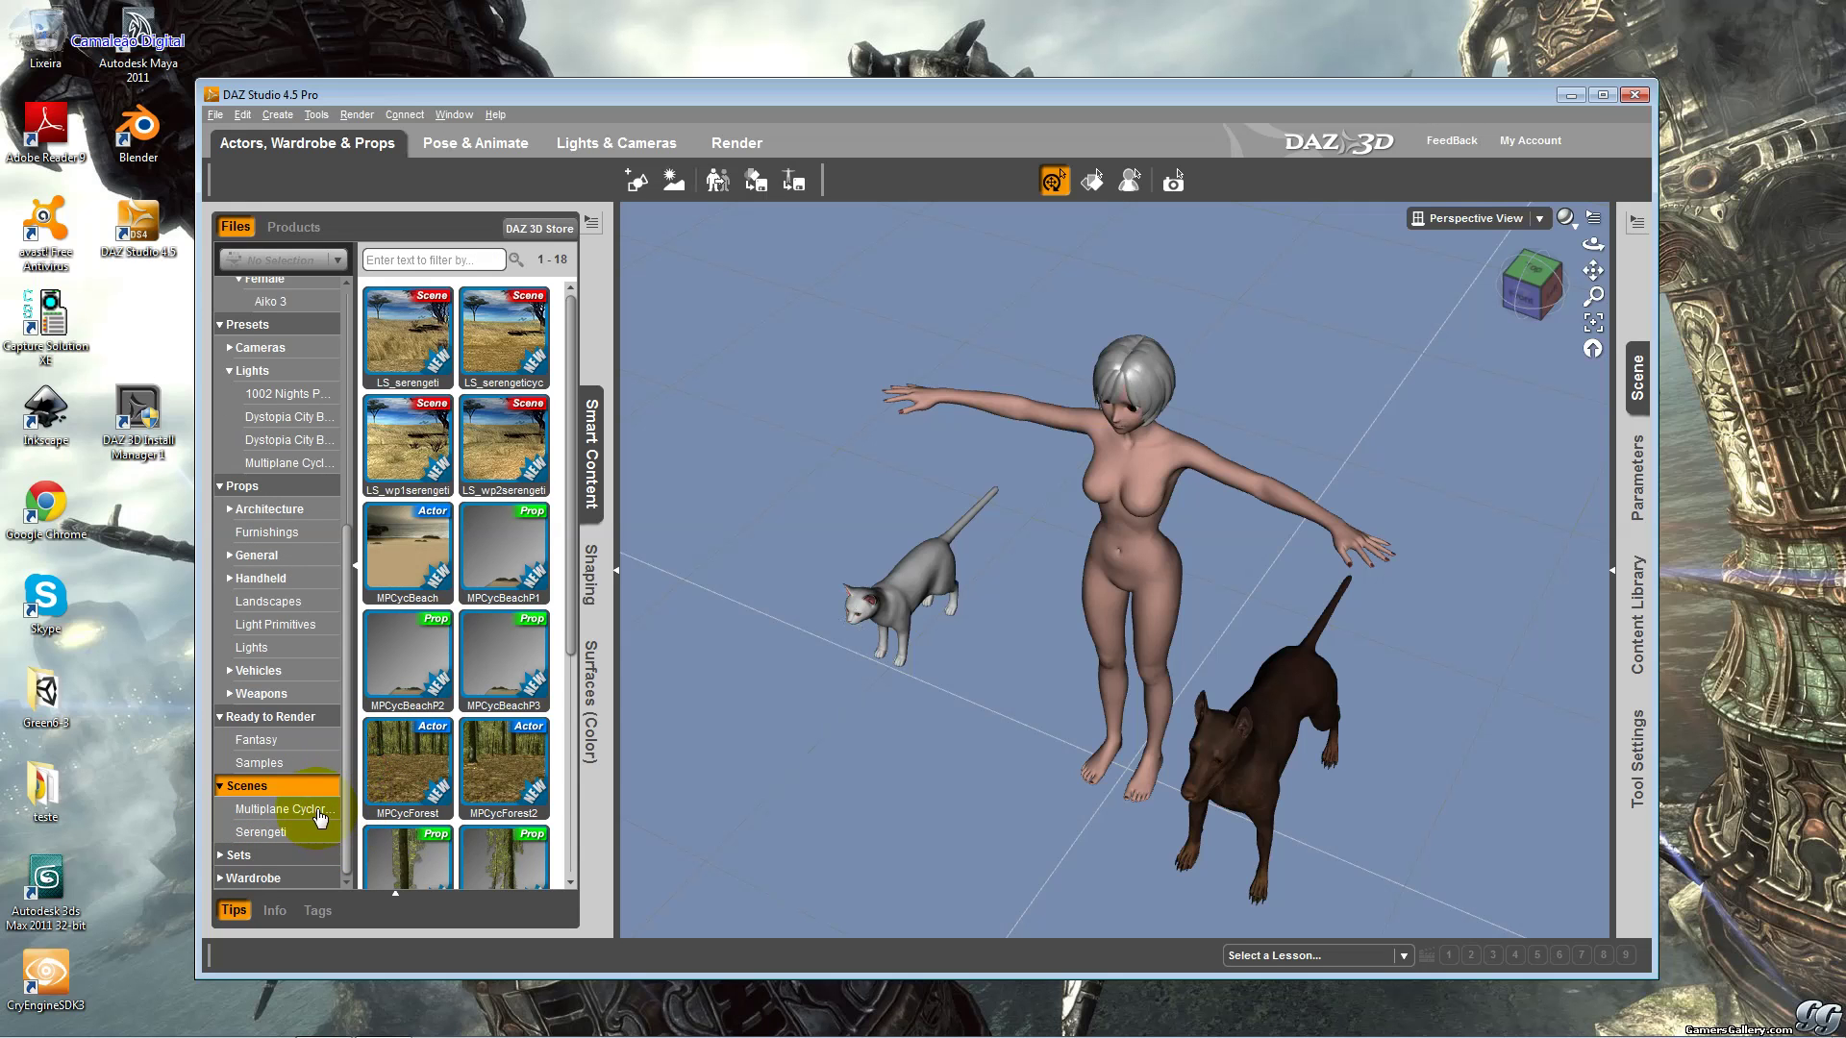
pyautogui.click(429, 356)
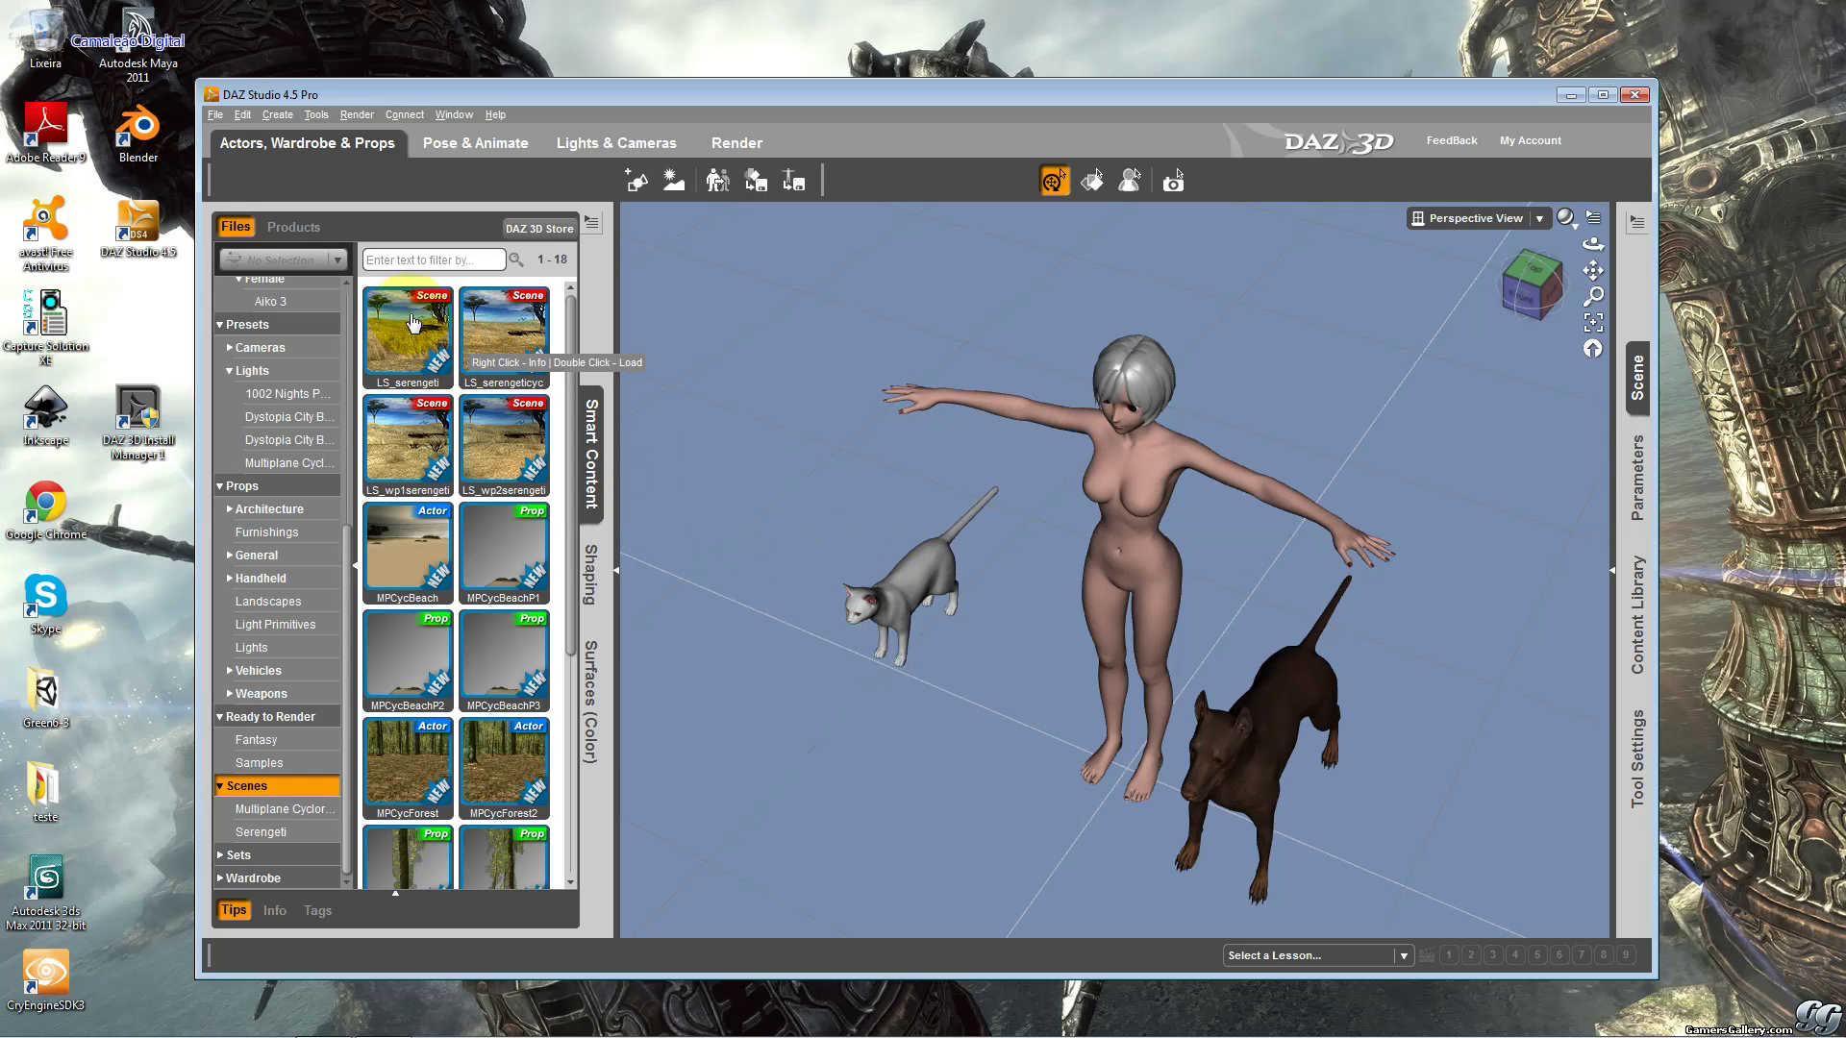
pyautogui.click(892, 601)
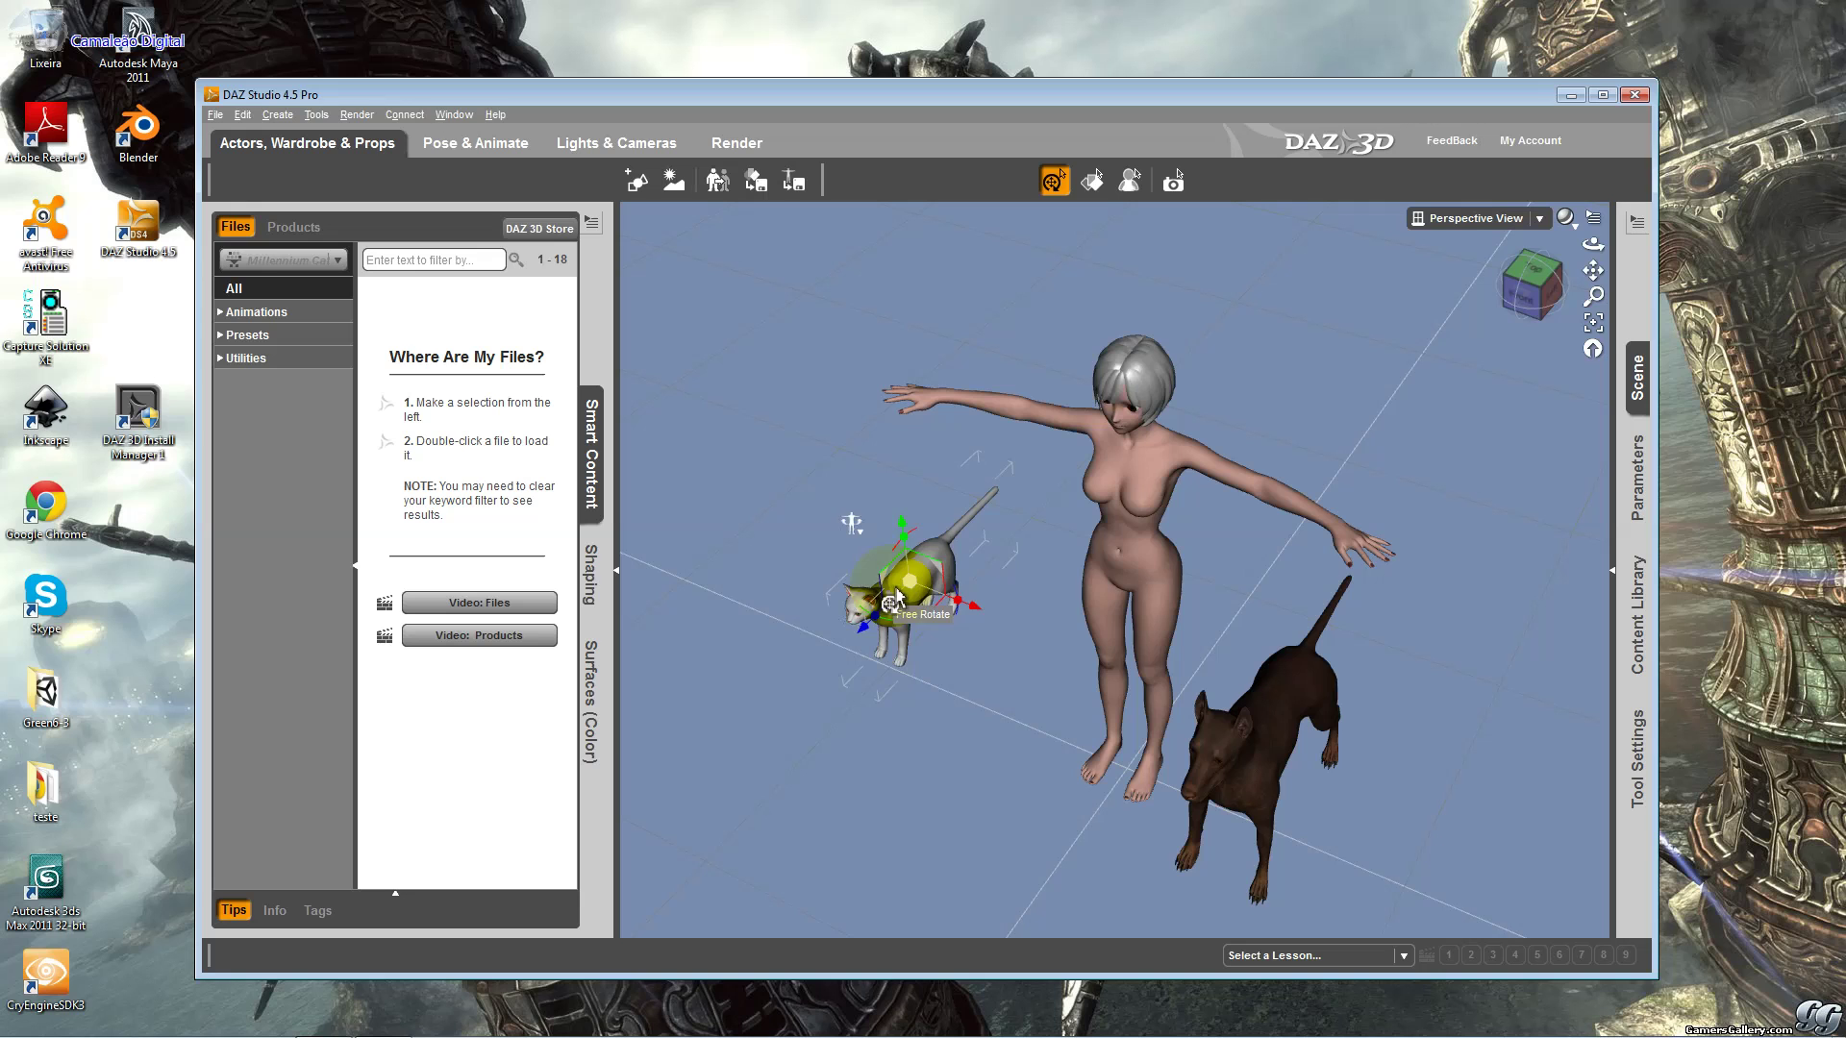
pyautogui.press('Delete')
pyautogui.click(1150, 558)
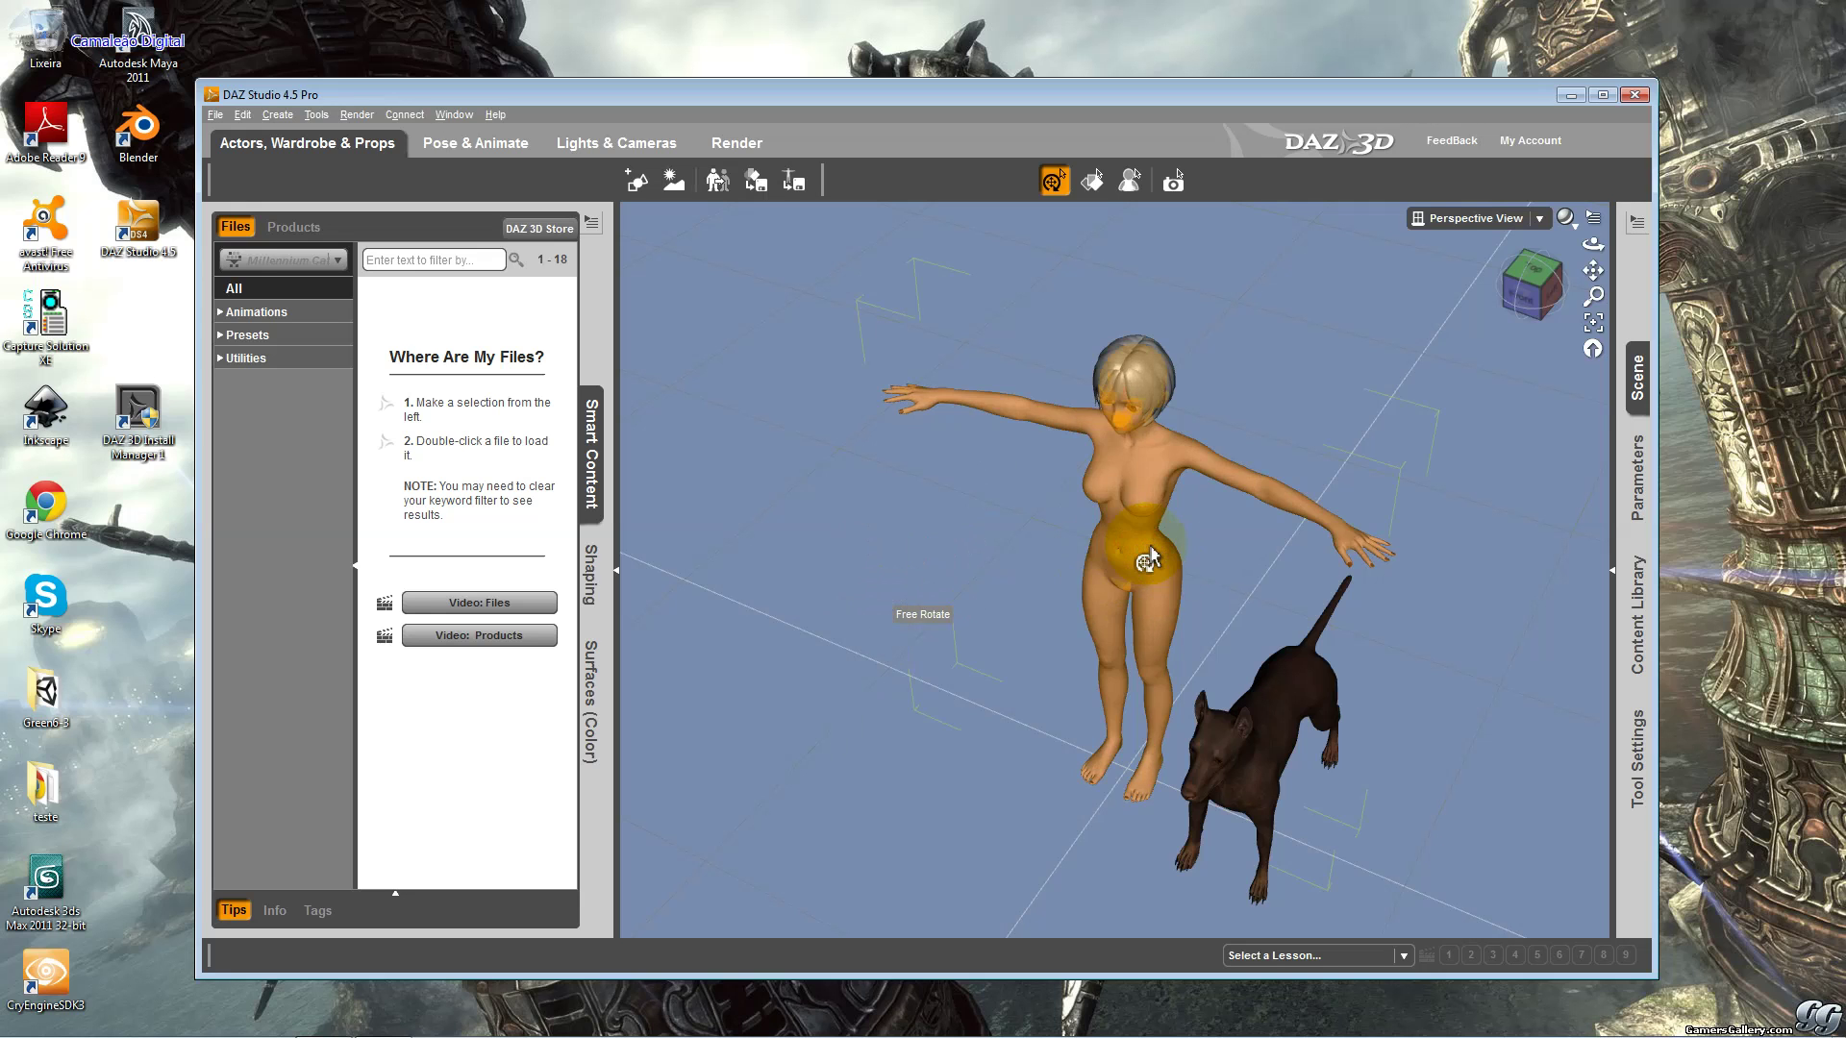
pyautogui.press('Delete')
pyautogui.click(1130, 369)
pyautogui.press('Delete')
pyautogui.click(1243, 772)
pyautogui.press('Delete')
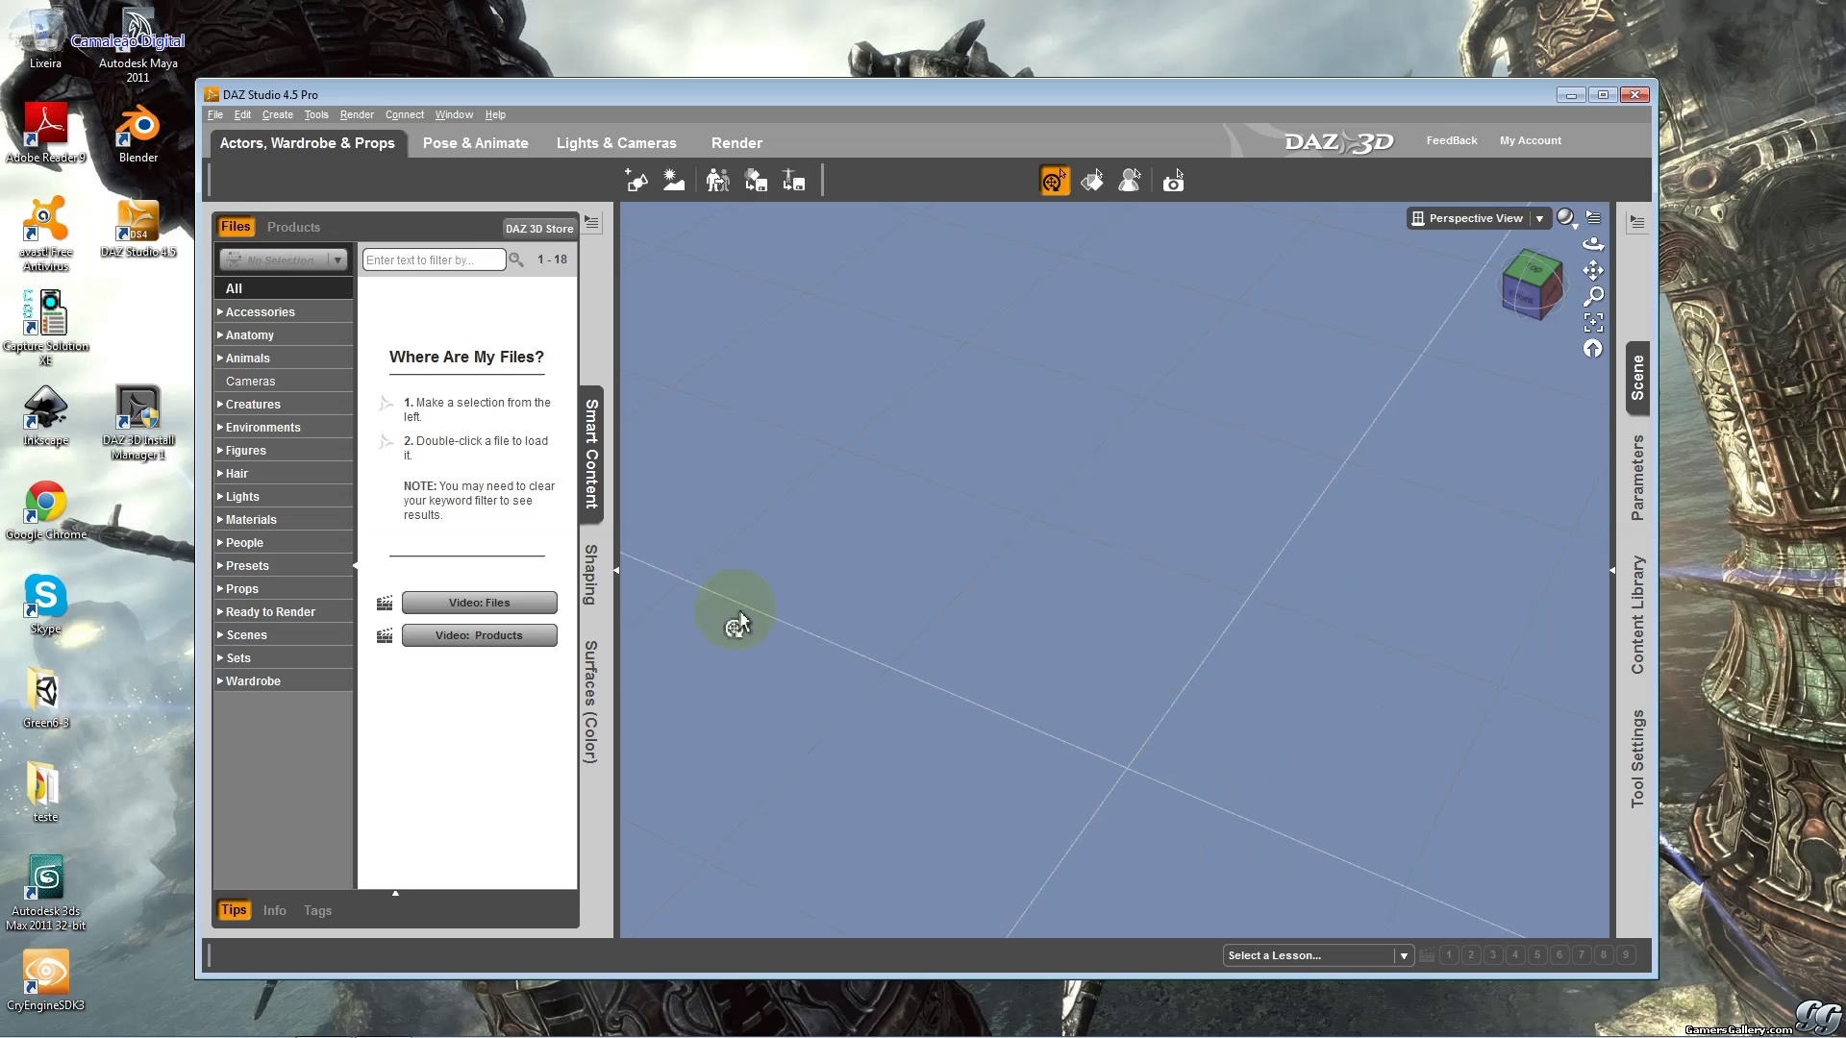
# Try to load the LS_serengeti scene from the Scenes category, cancelling the search for its Environment.obj file.
pyautogui.click(273, 635)
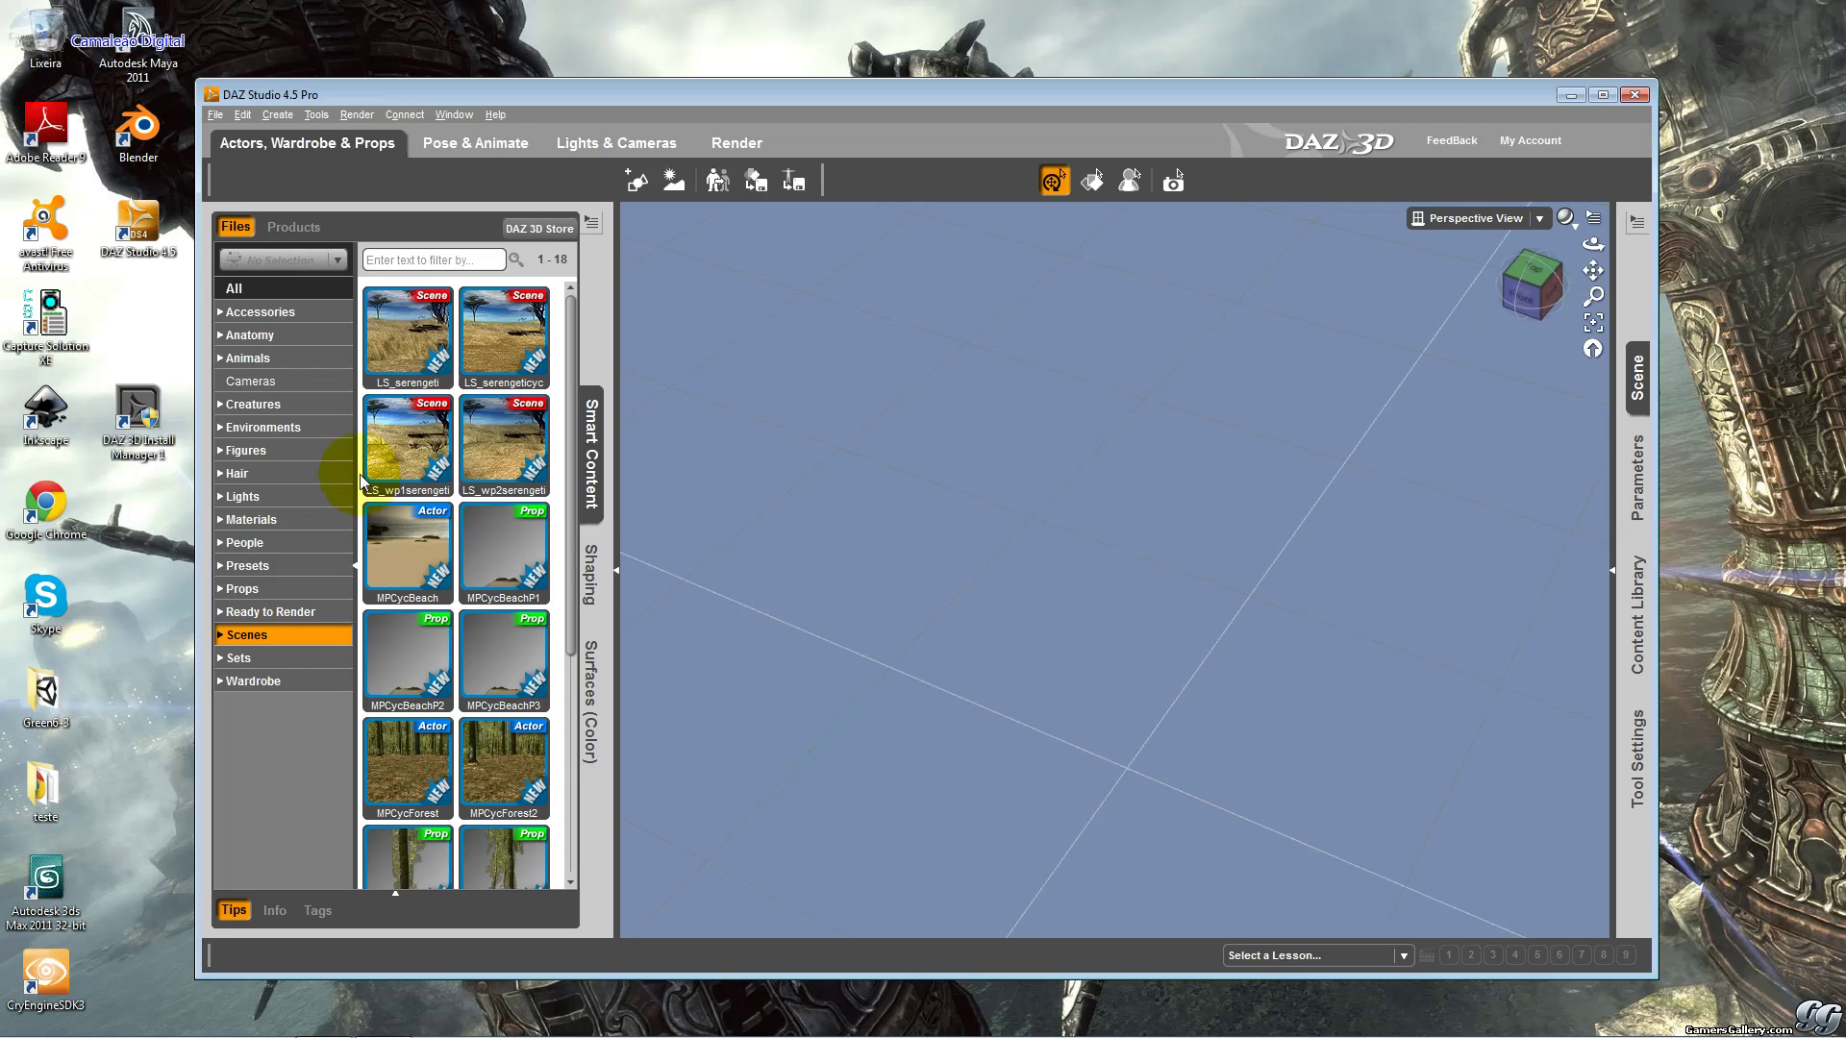
pyautogui.doubleClick(424, 353)
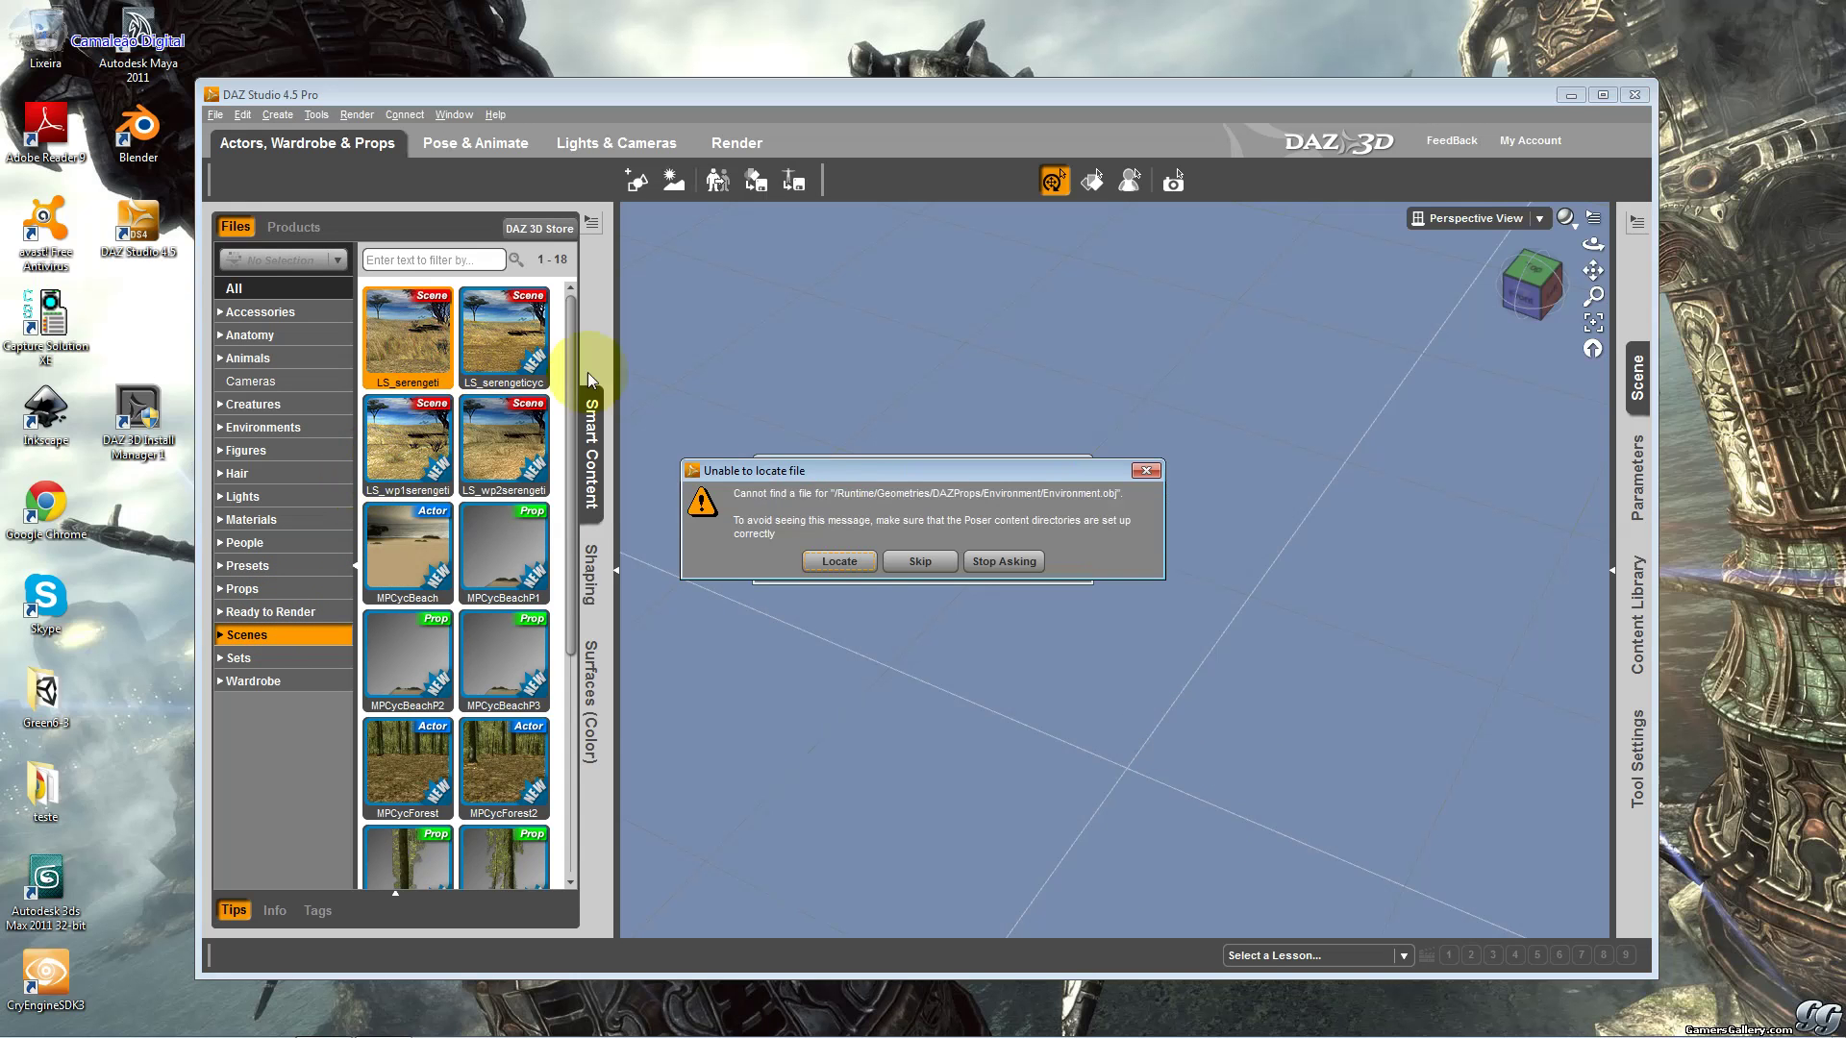
pyautogui.click(861, 568)
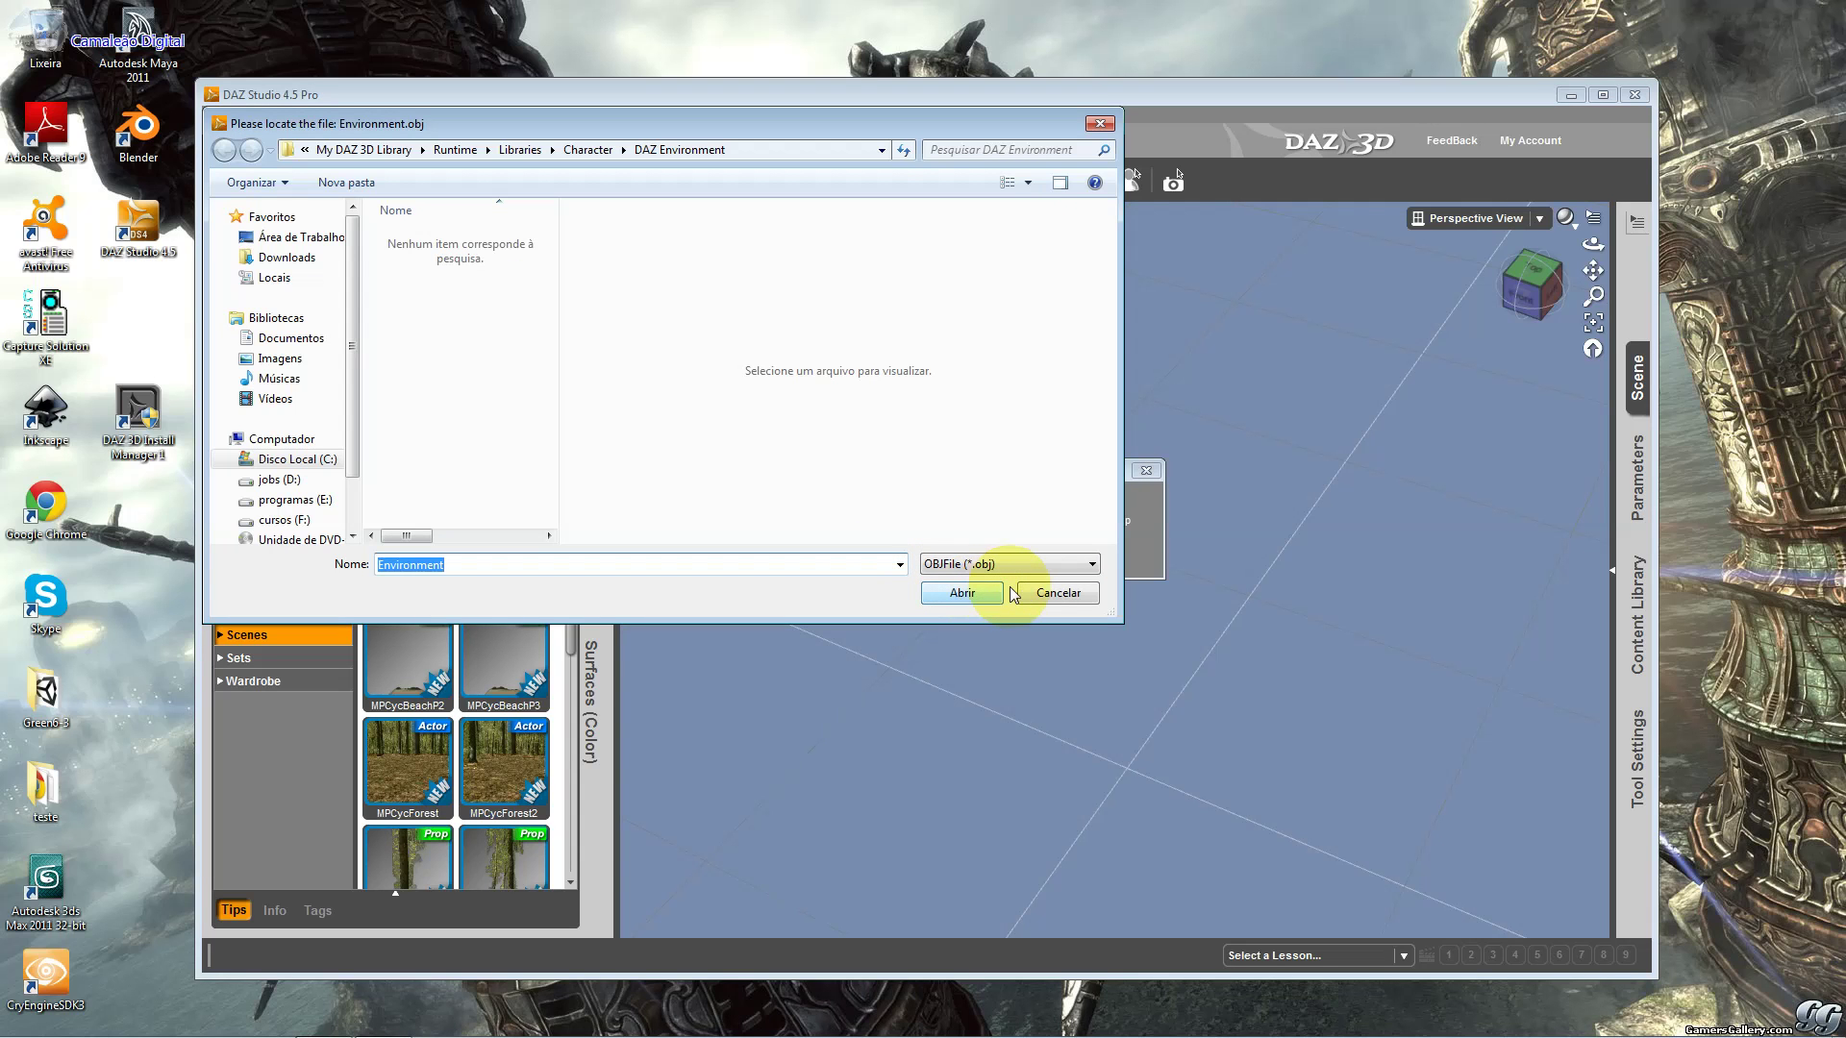
pyautogui.click(1057, 593)
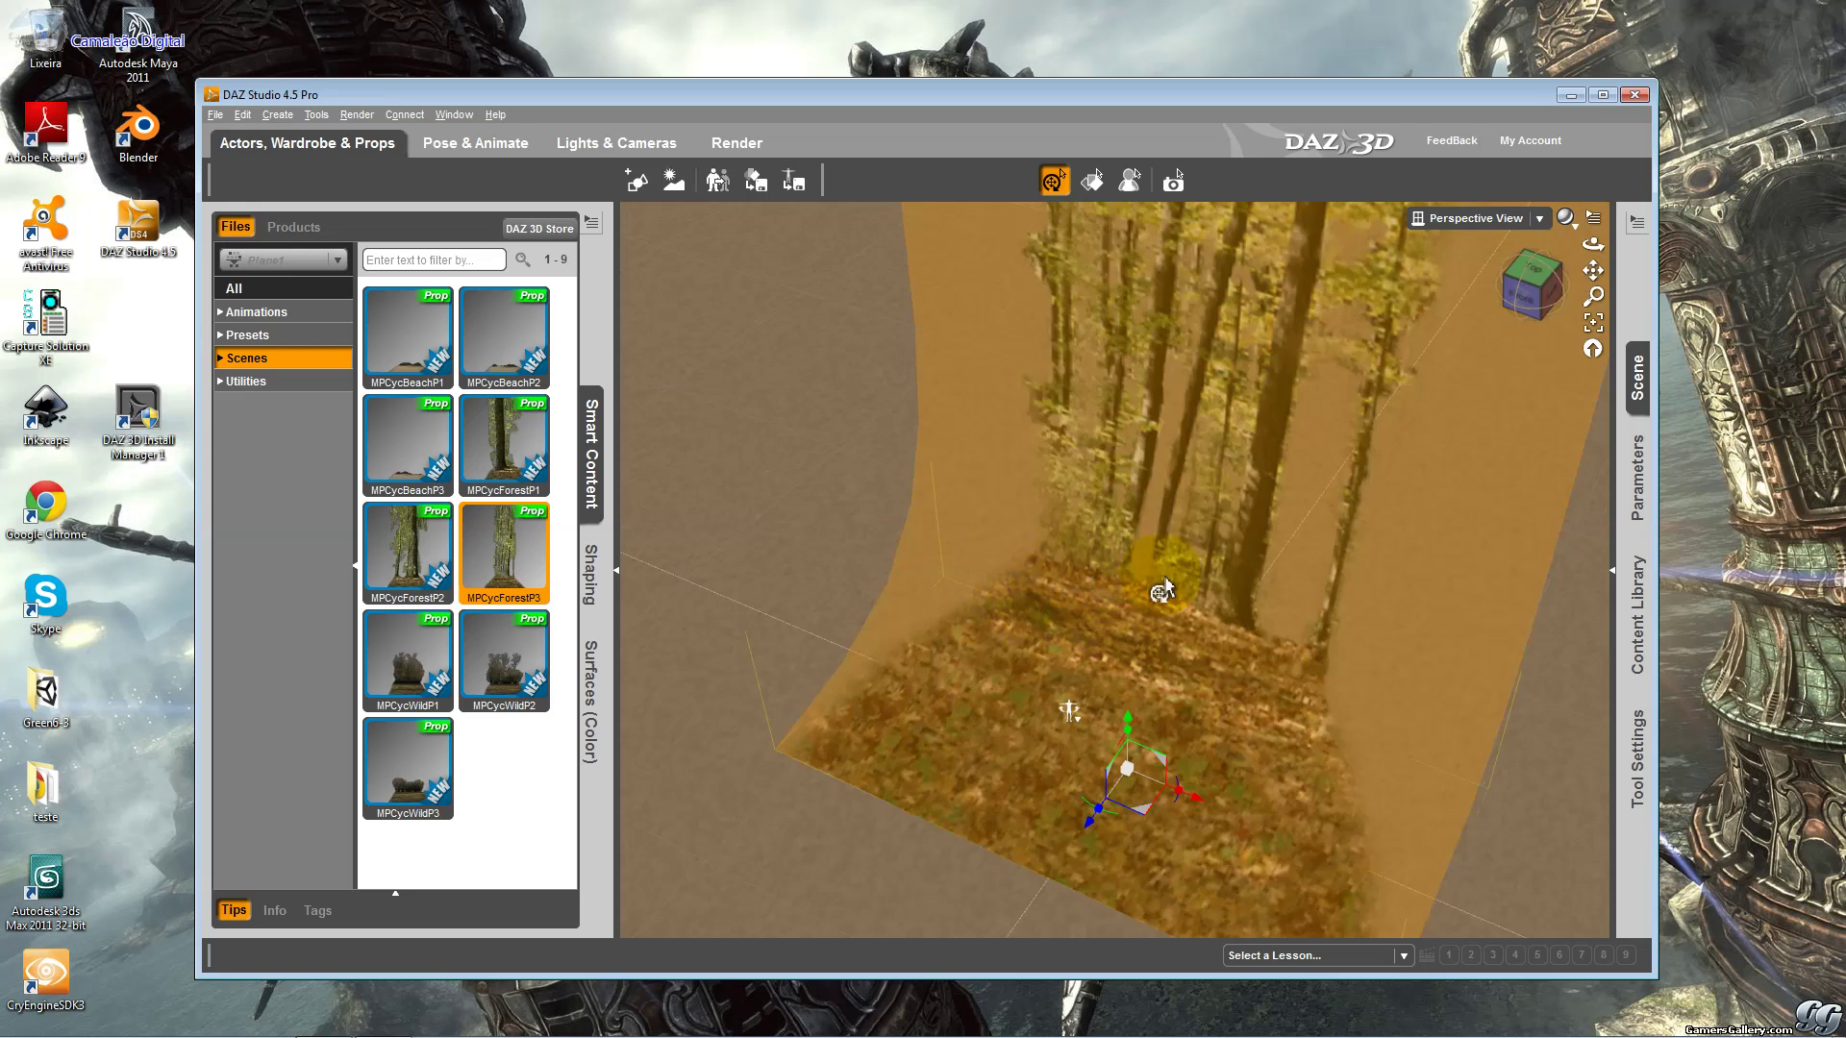
# Start a test render of the backdrop with the MPCycForestP3 prop selected and cancel it.
pyautogui.click(478, 596)
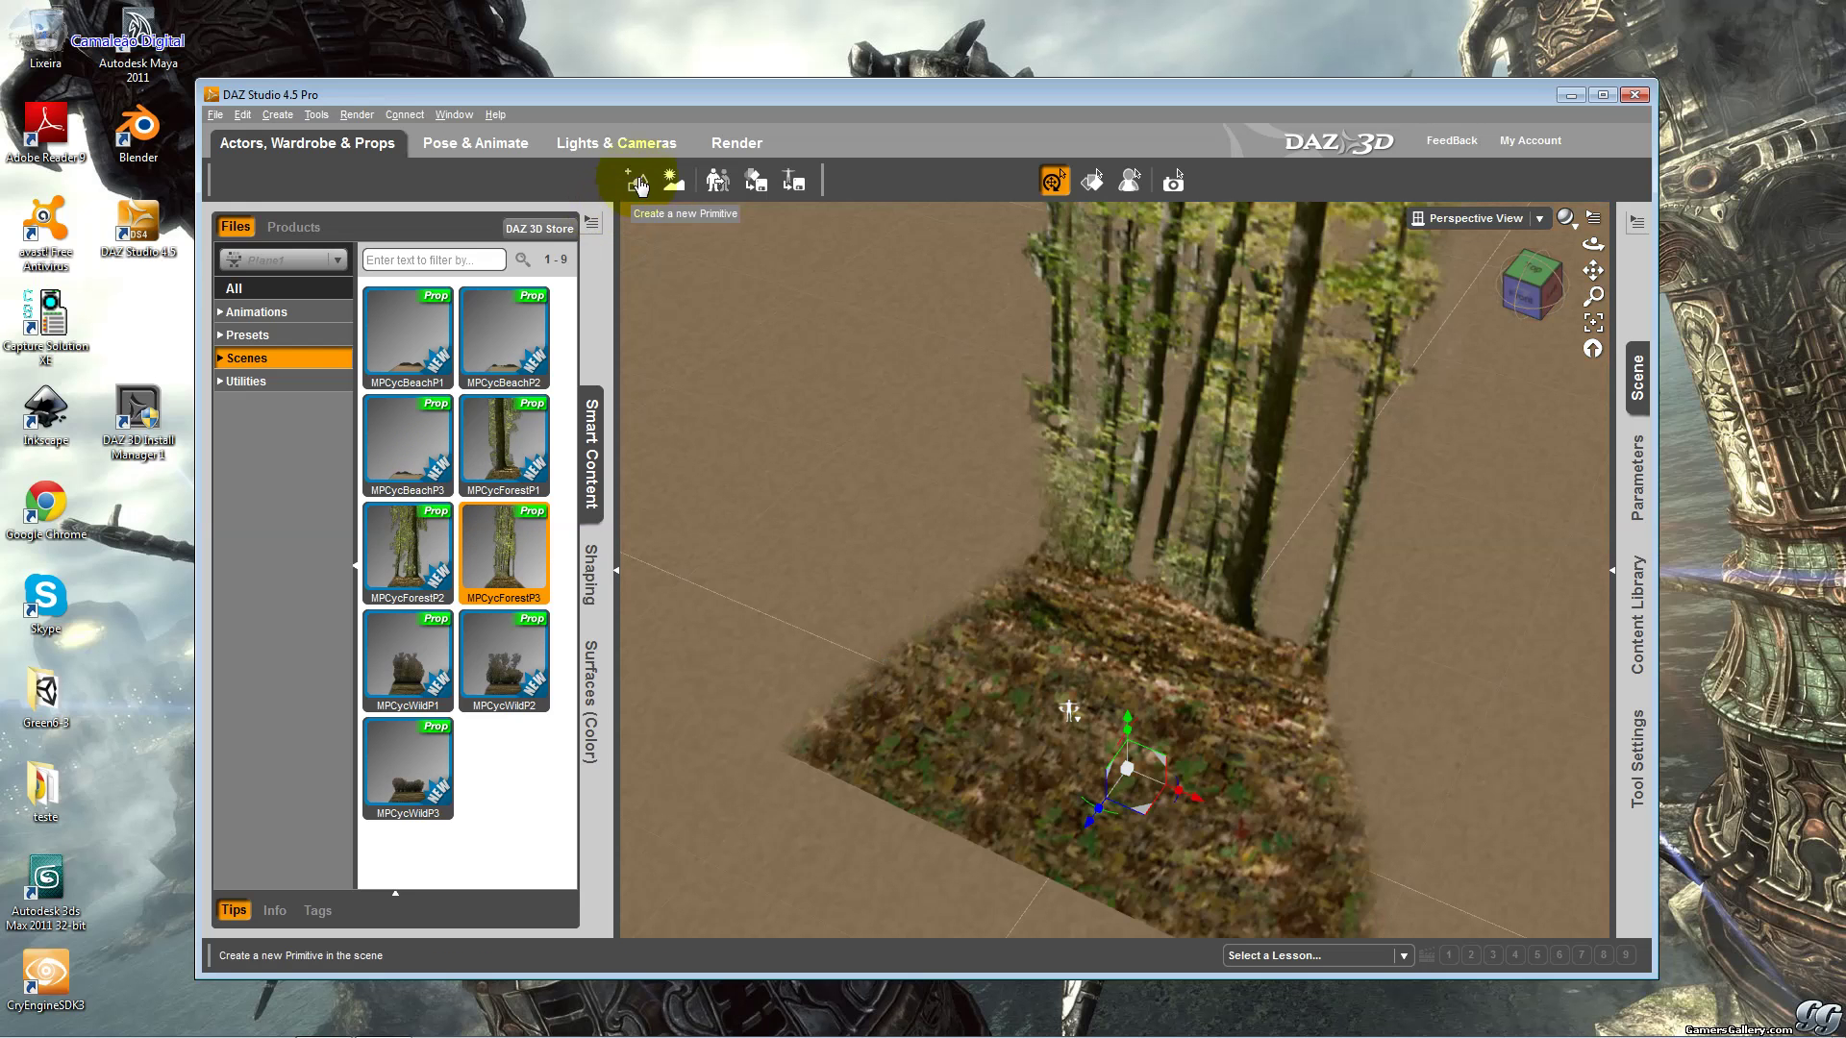
pyautogui.click(737, 143)
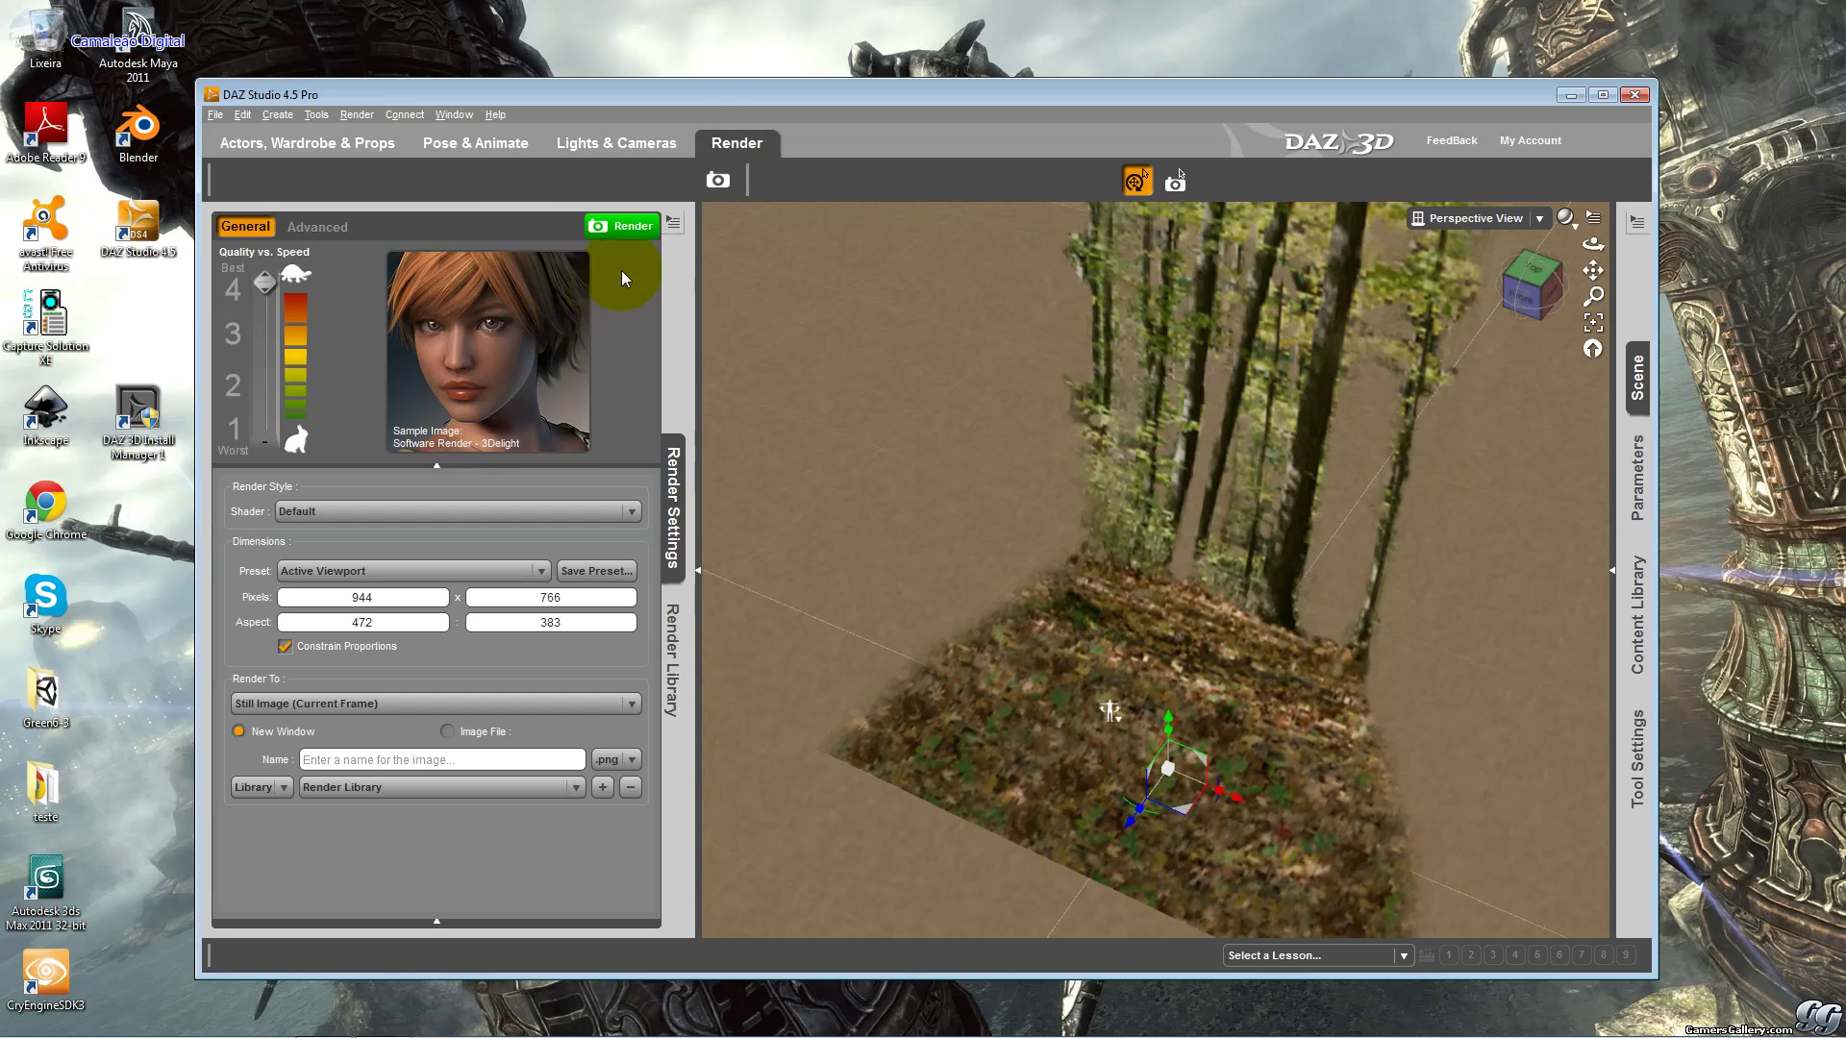
pyautogui.click(637, 228)
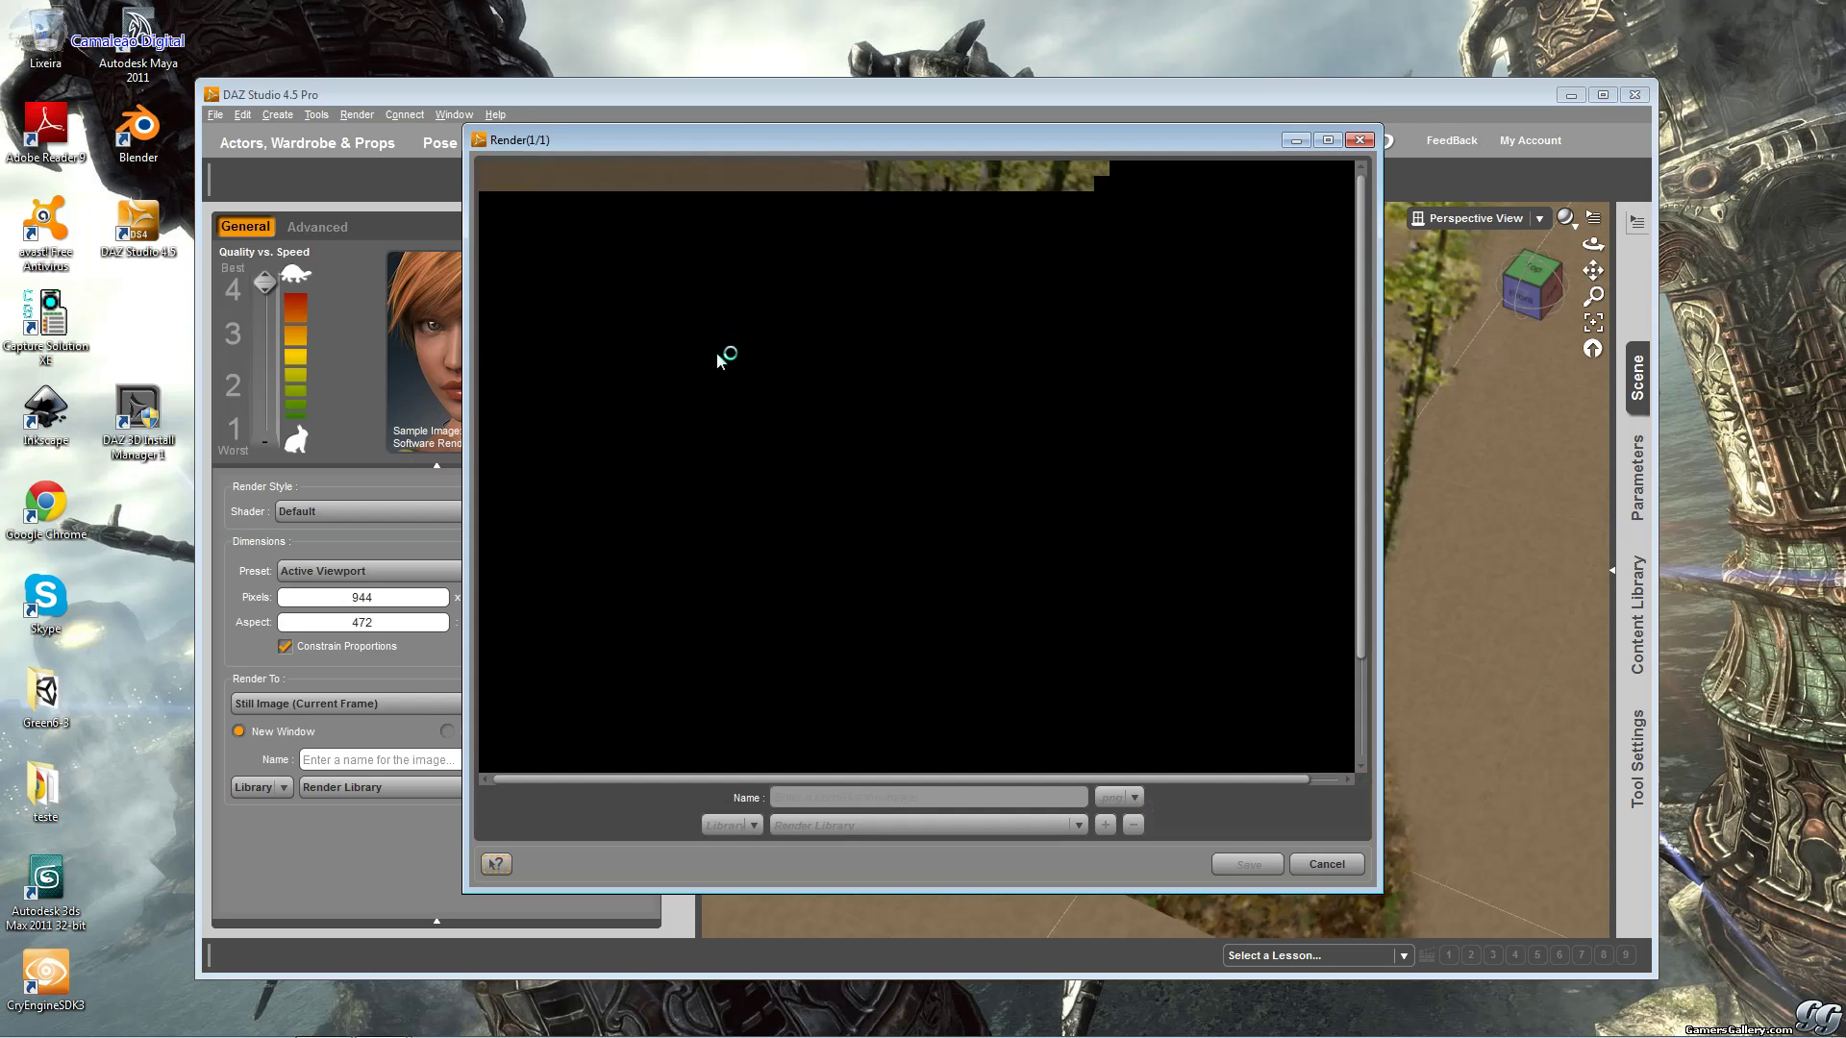
pyautogui.click(717, 358)
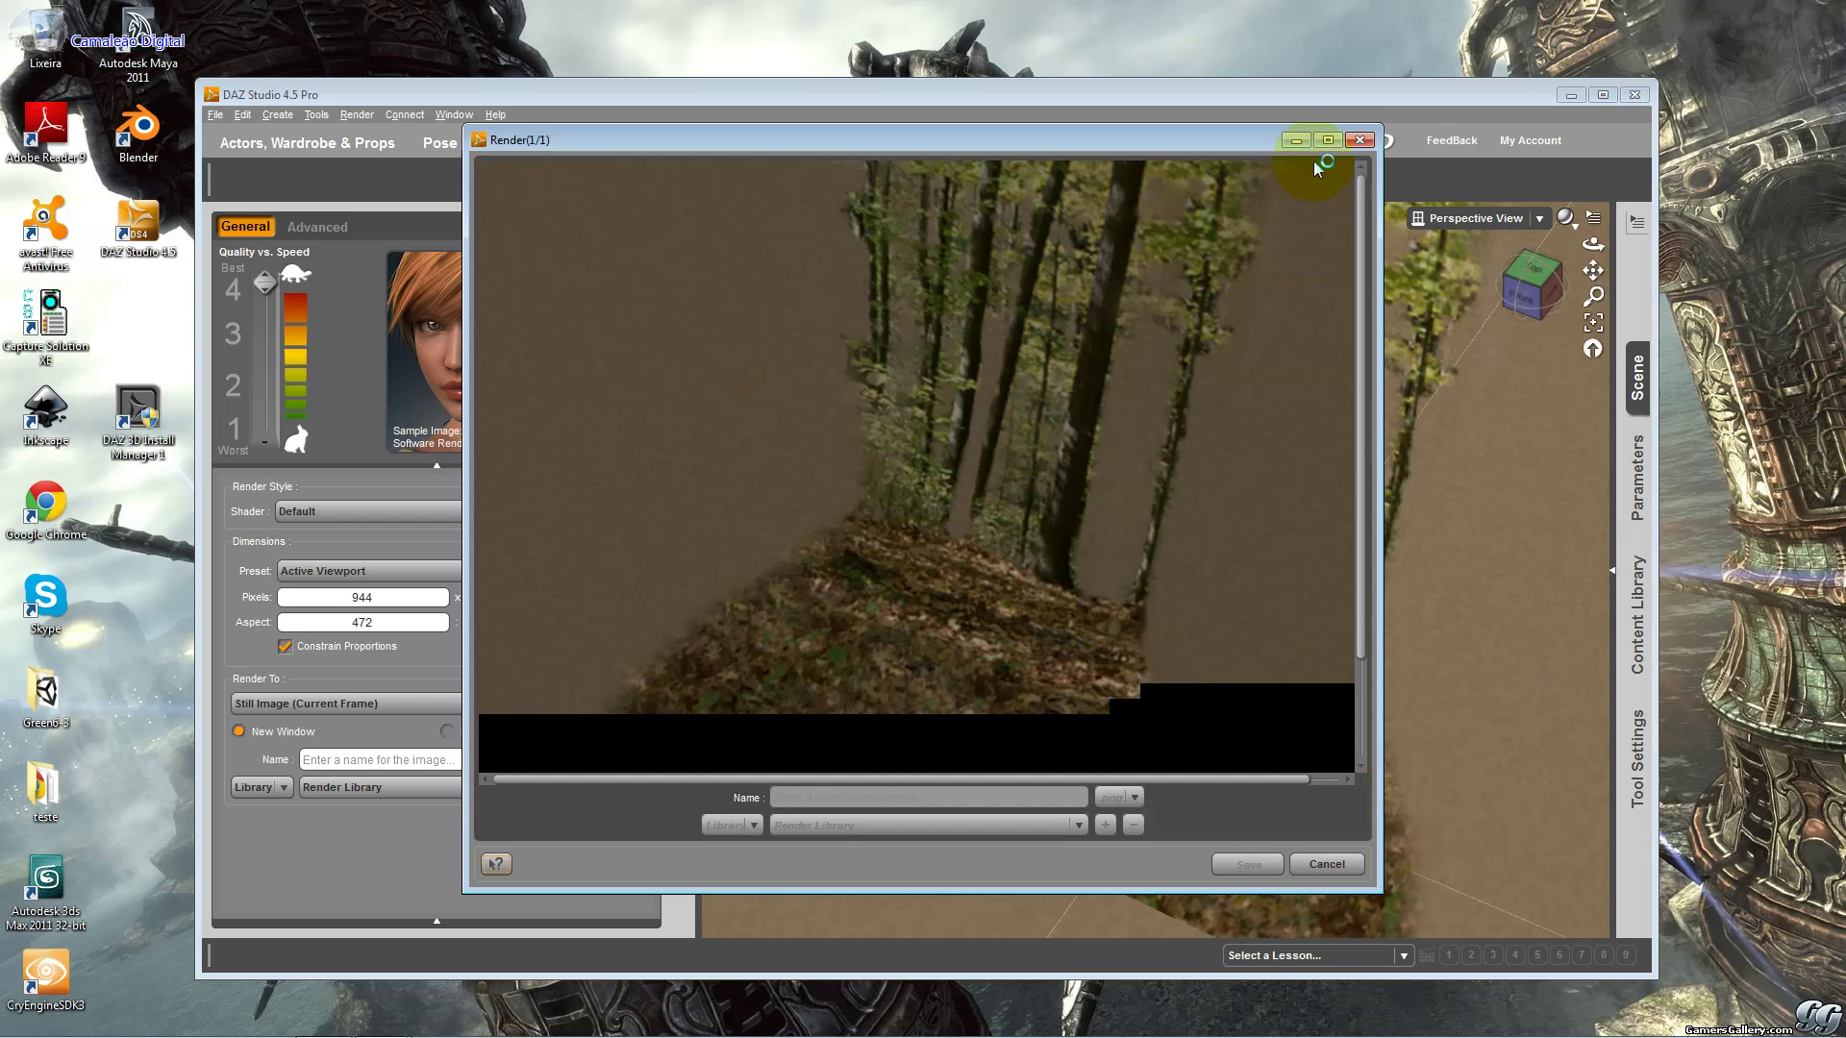
pyautogui.click(1358, 144)
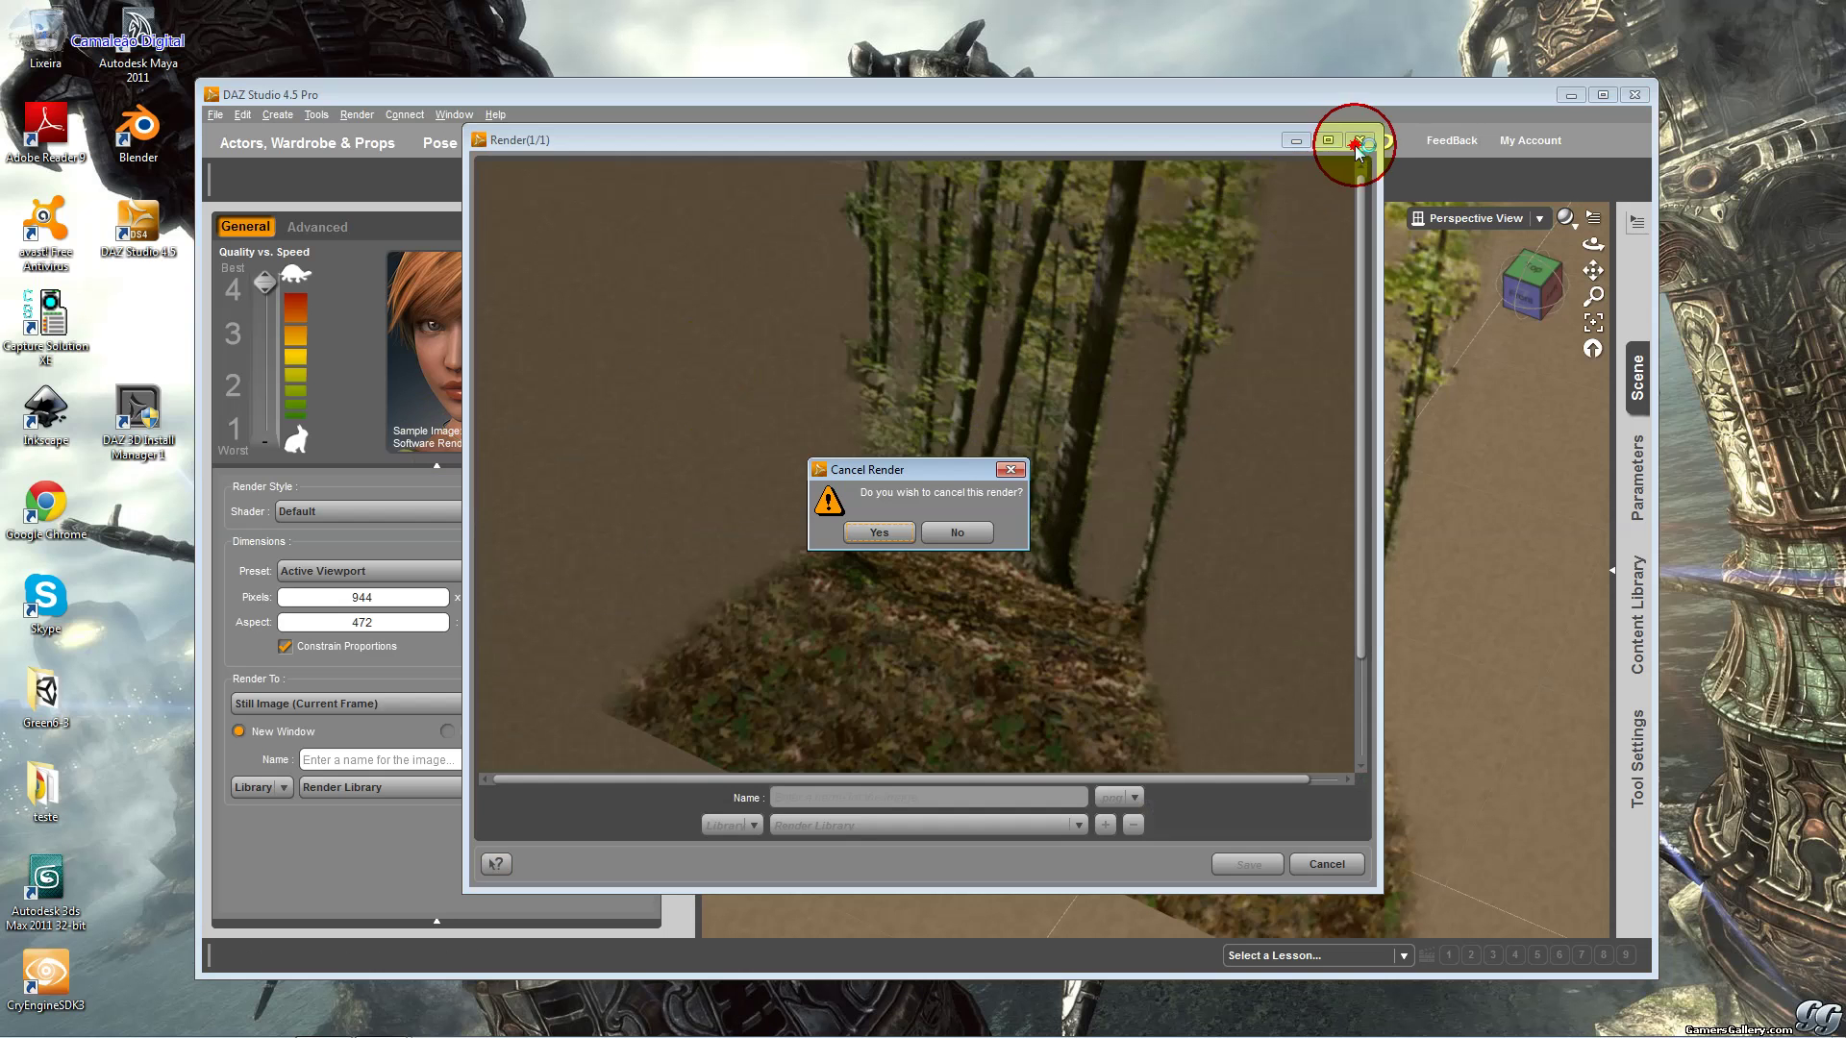
pyautogui.click(880, 533)
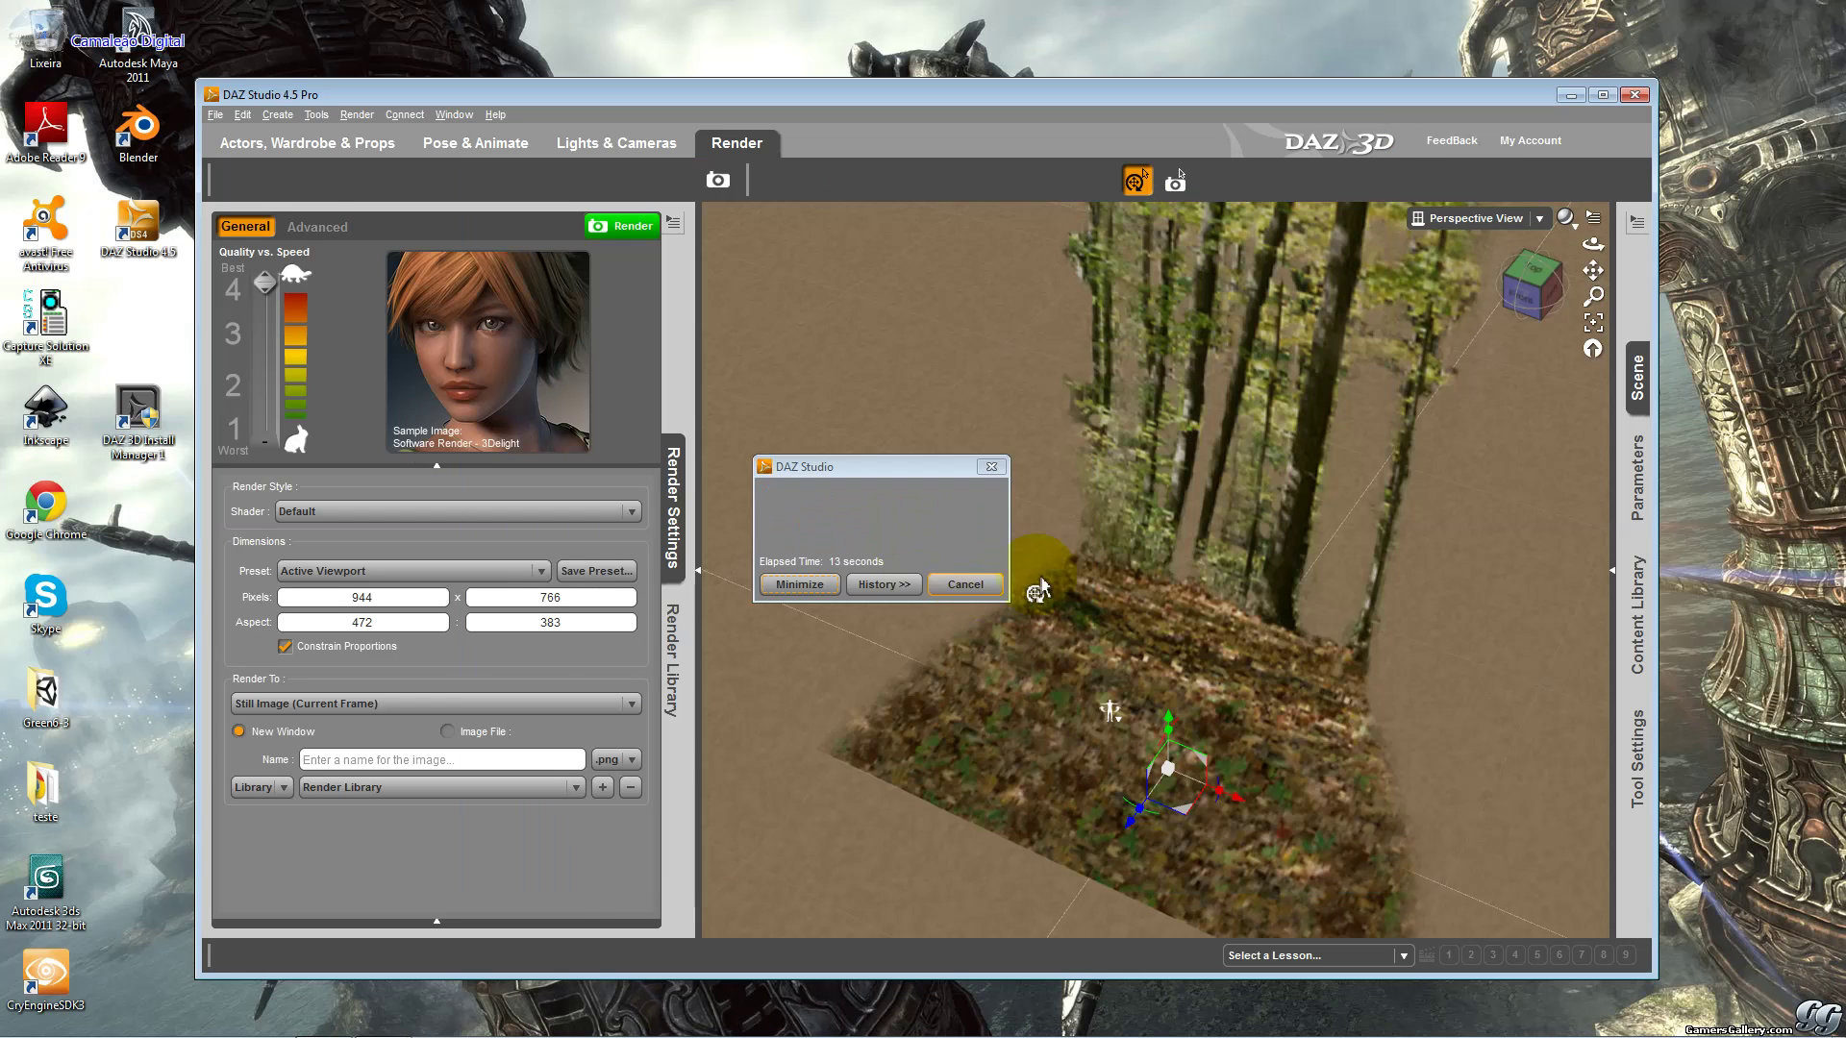
pyautogui.click(1023, 575)
# Return to the Actors, Wardrobe & Props workspace and delete the forest backdrop from the scene.
pyautogui.click(303, 143)
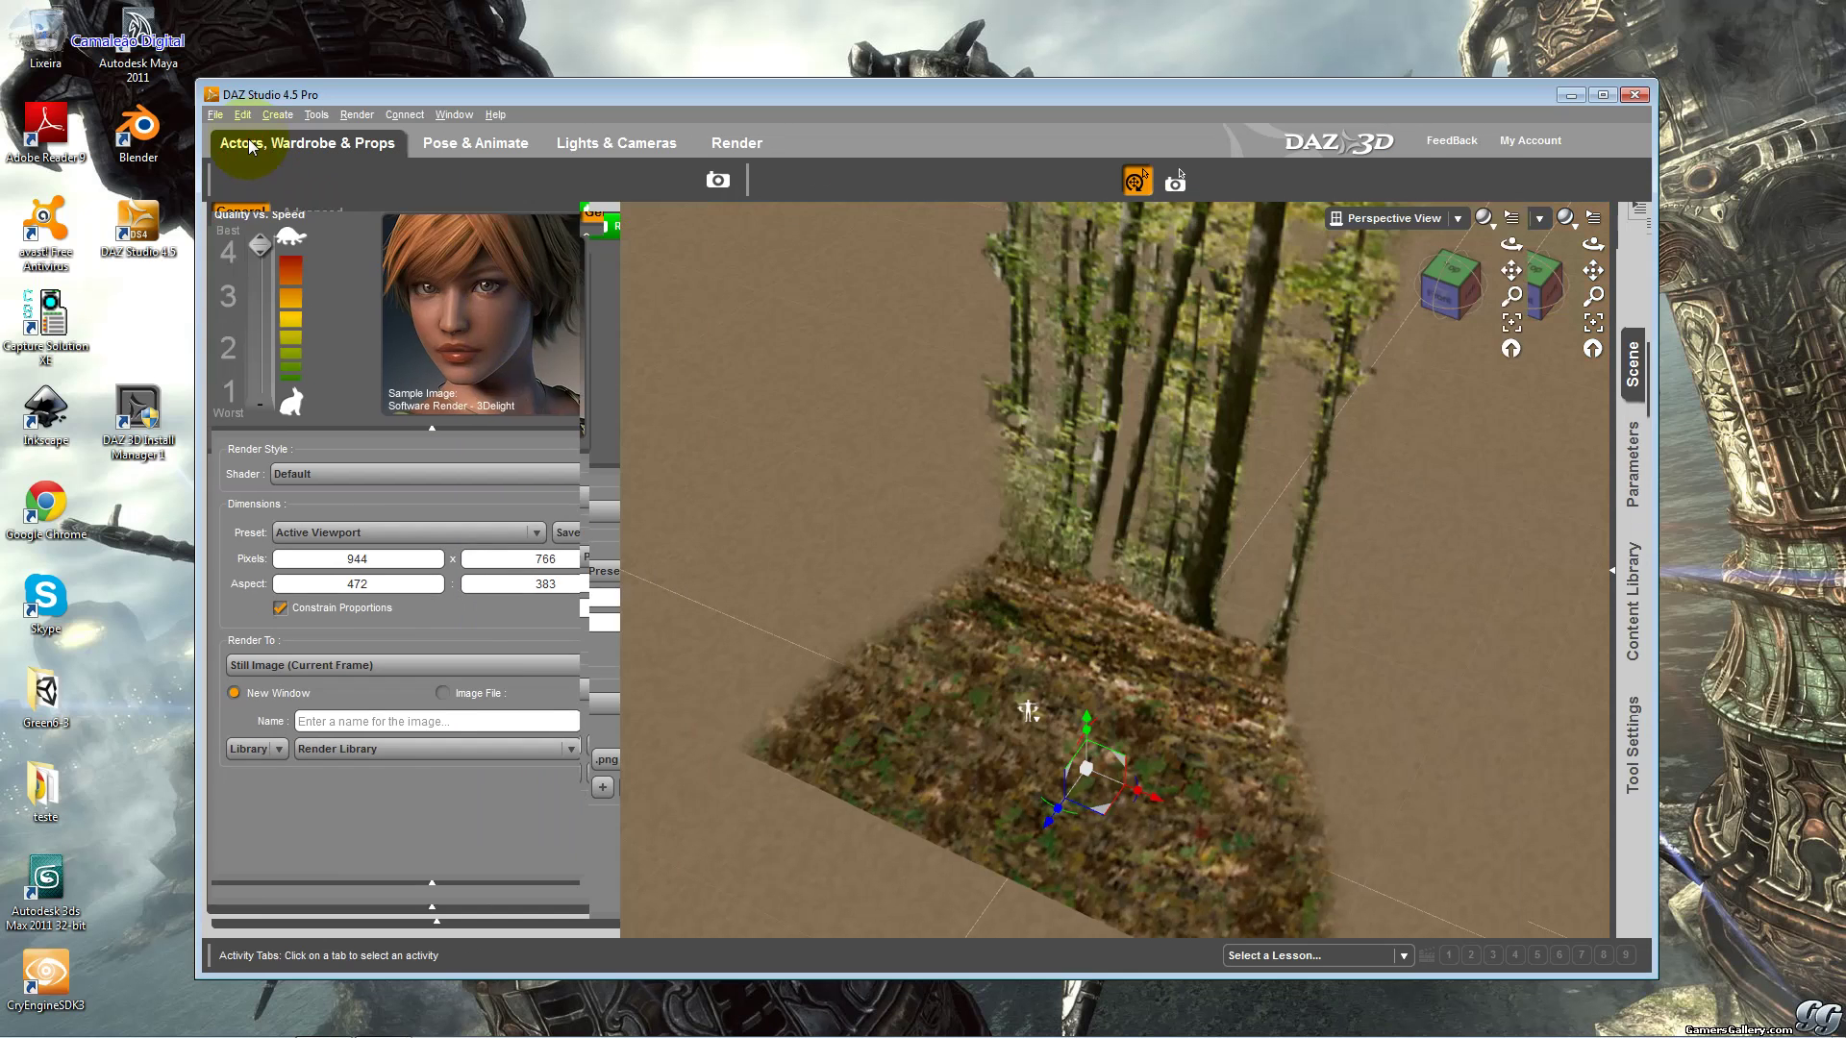
pyautogui.click(795, 342)
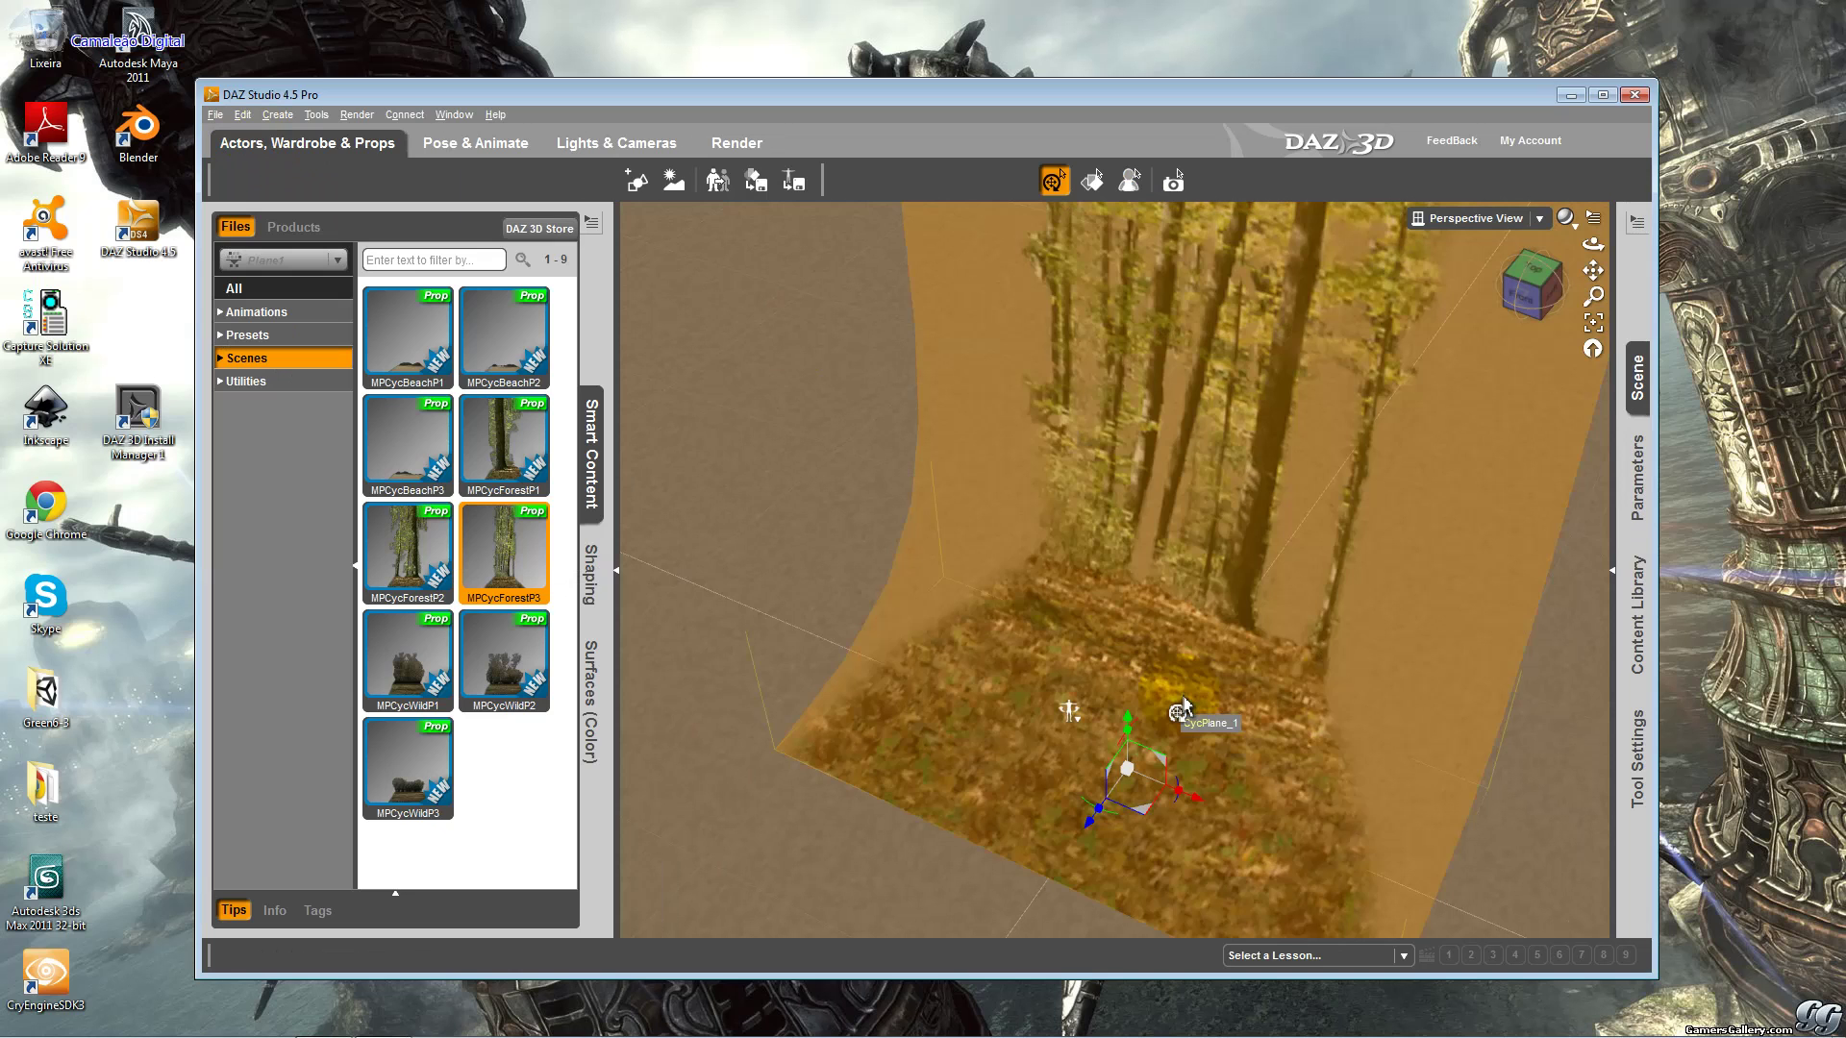
pyautogui.press('Escape')
pyautogui.press('Delete')
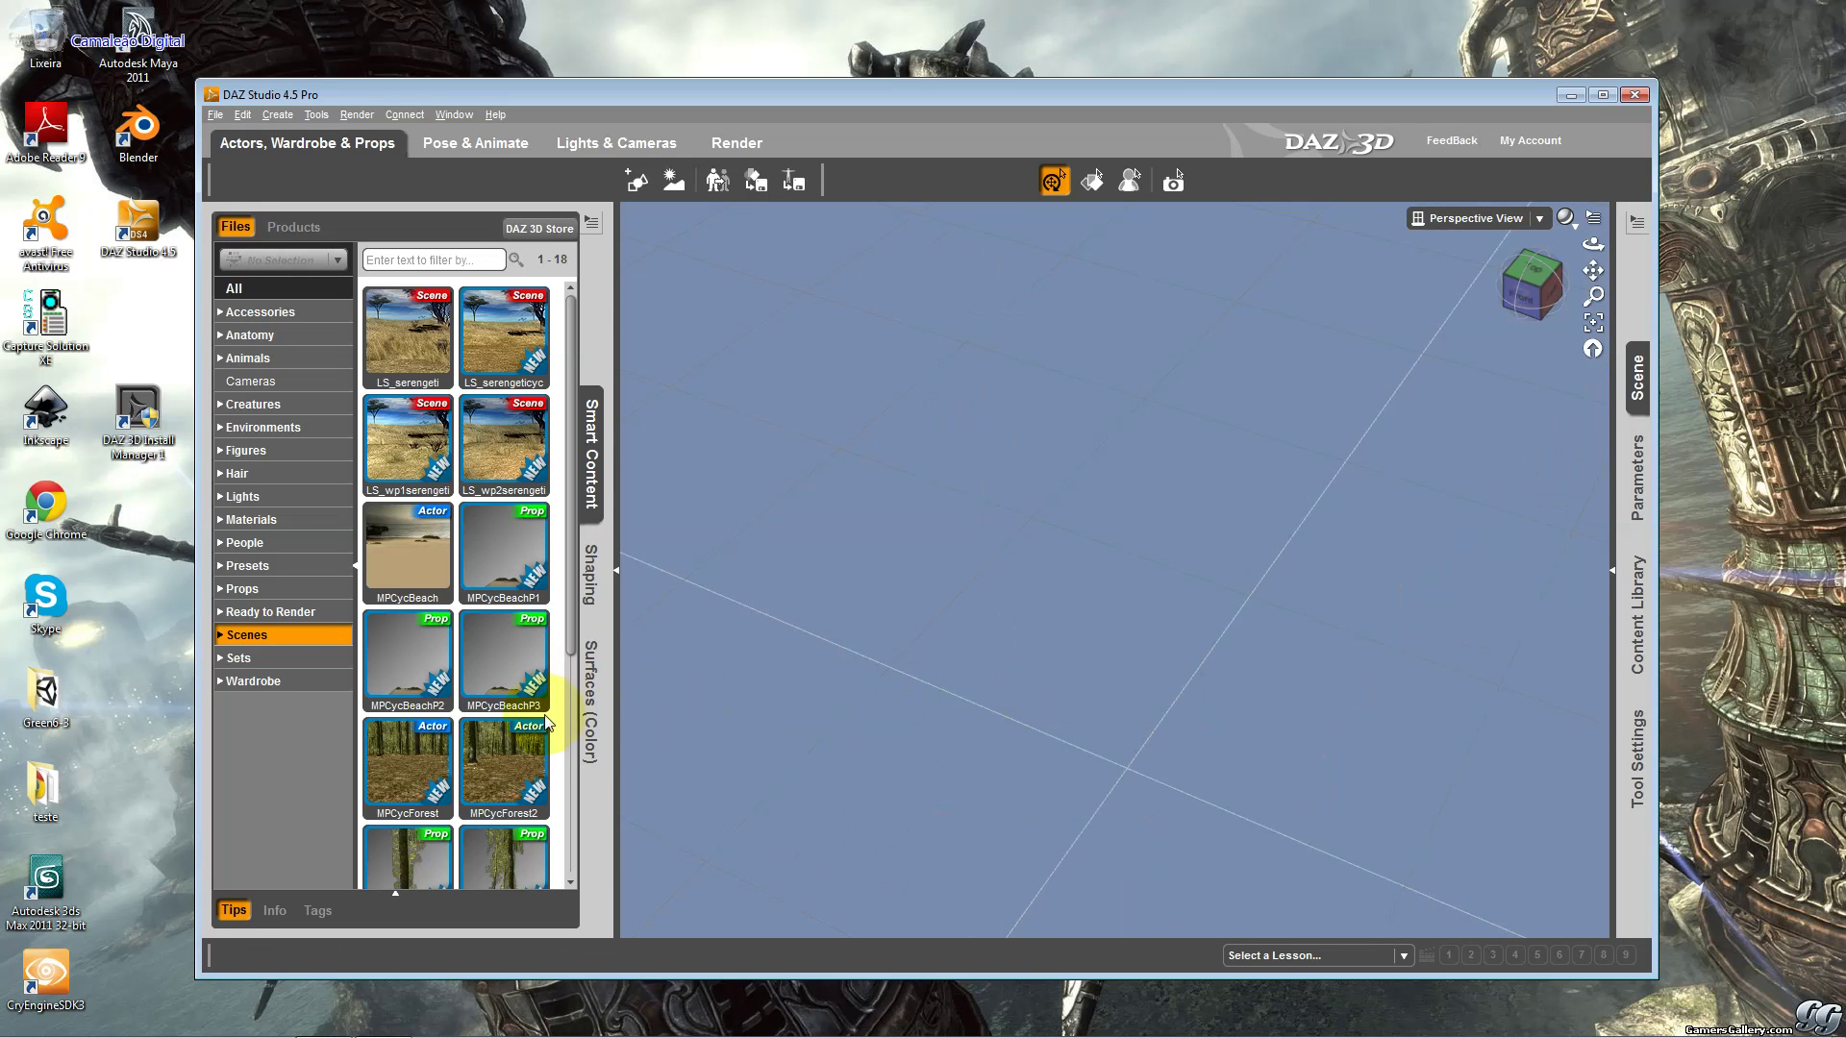
# Load the MPCycForest actor as the backdrop and orbit to a front view facing the trees.
pyautogui.click(424, 765)
pyautogui.doubleClick(424, 764)
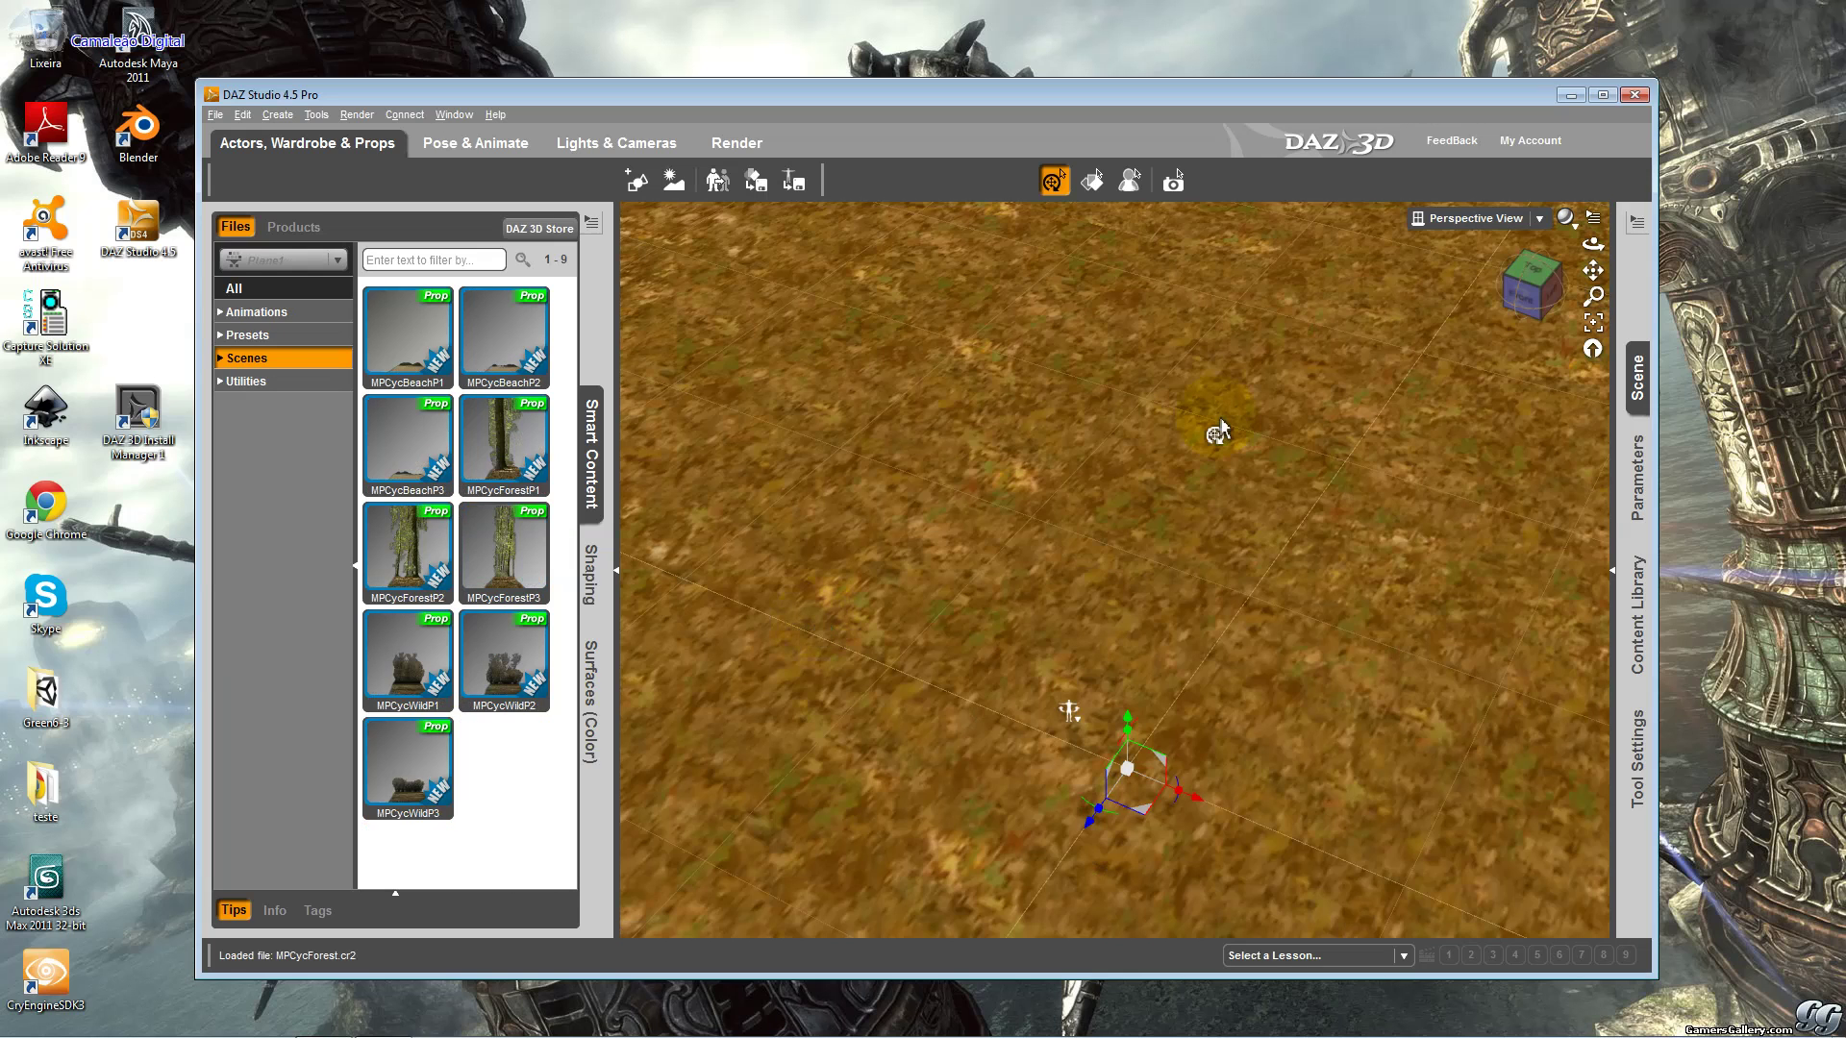
pyautogui.moveTo(1528, 309); pyautogui.dragTo(1548, 425)
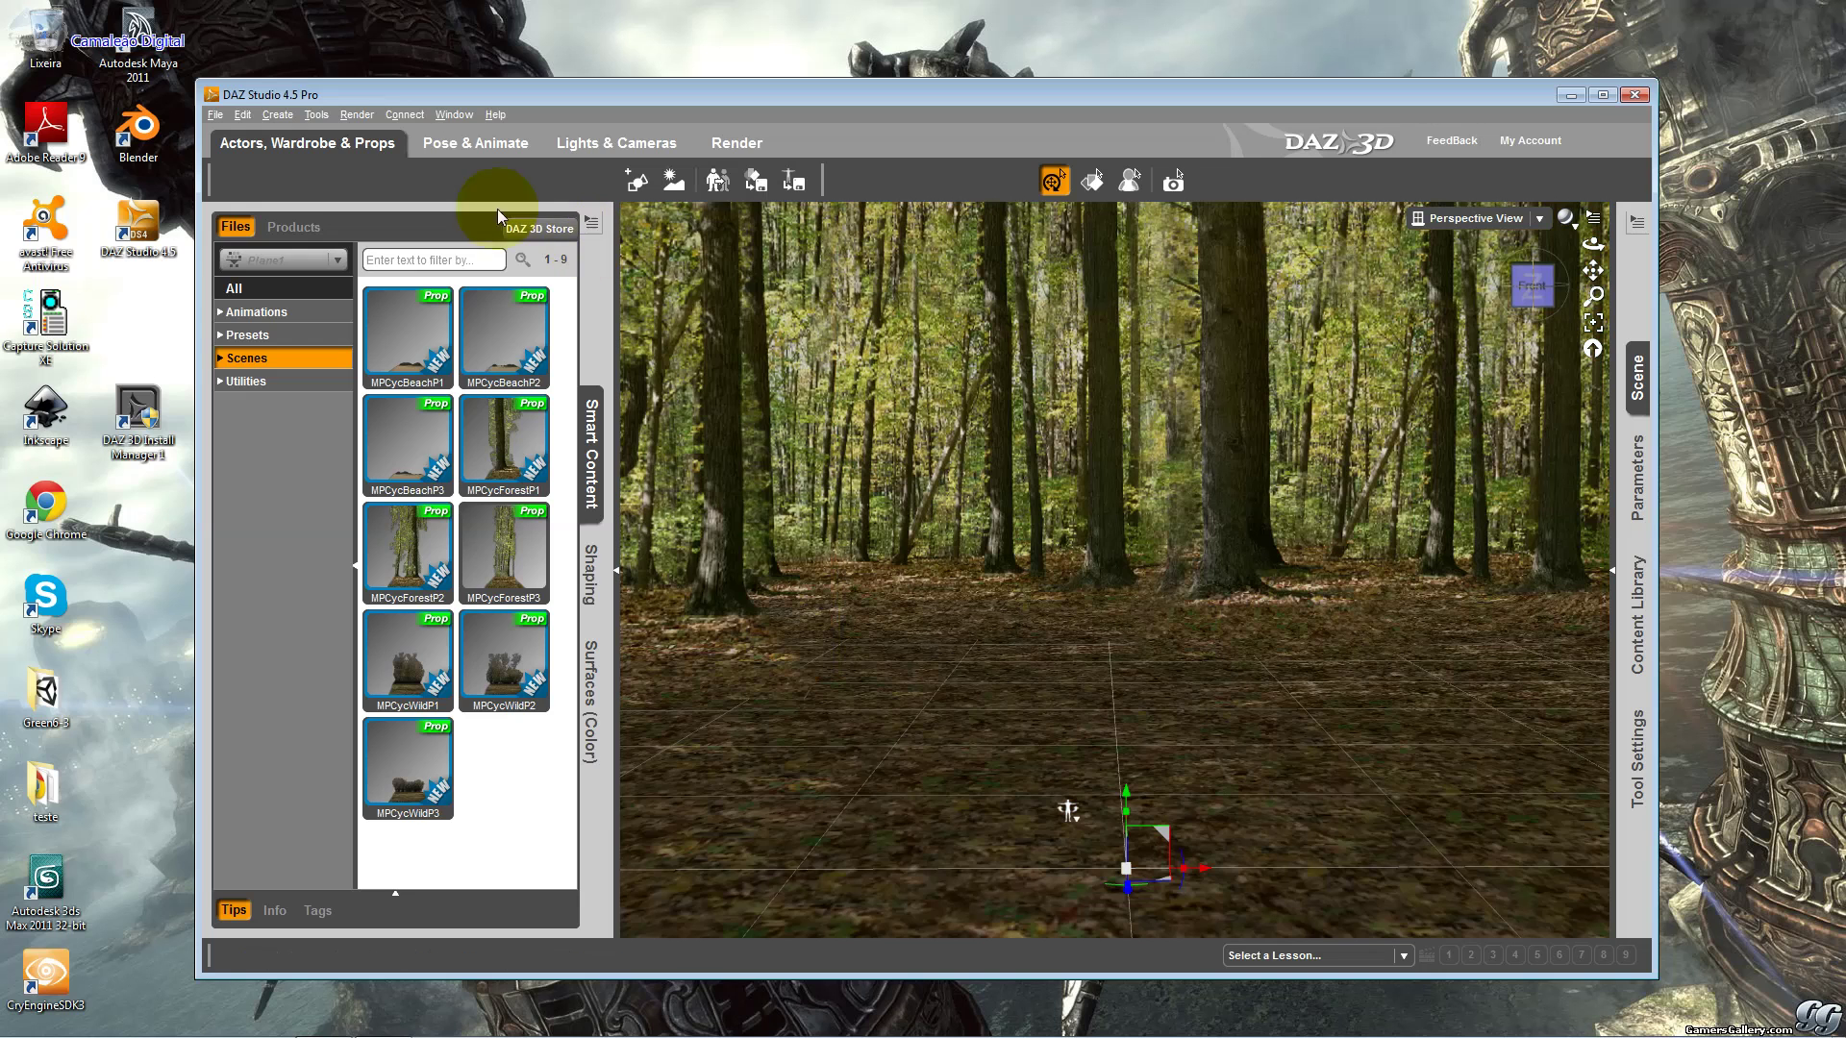
# Render the MPCycForest scene as a still image and close the render without saving it.
pyautogui.click(736, 143)
pyautogui.click(620, 227)
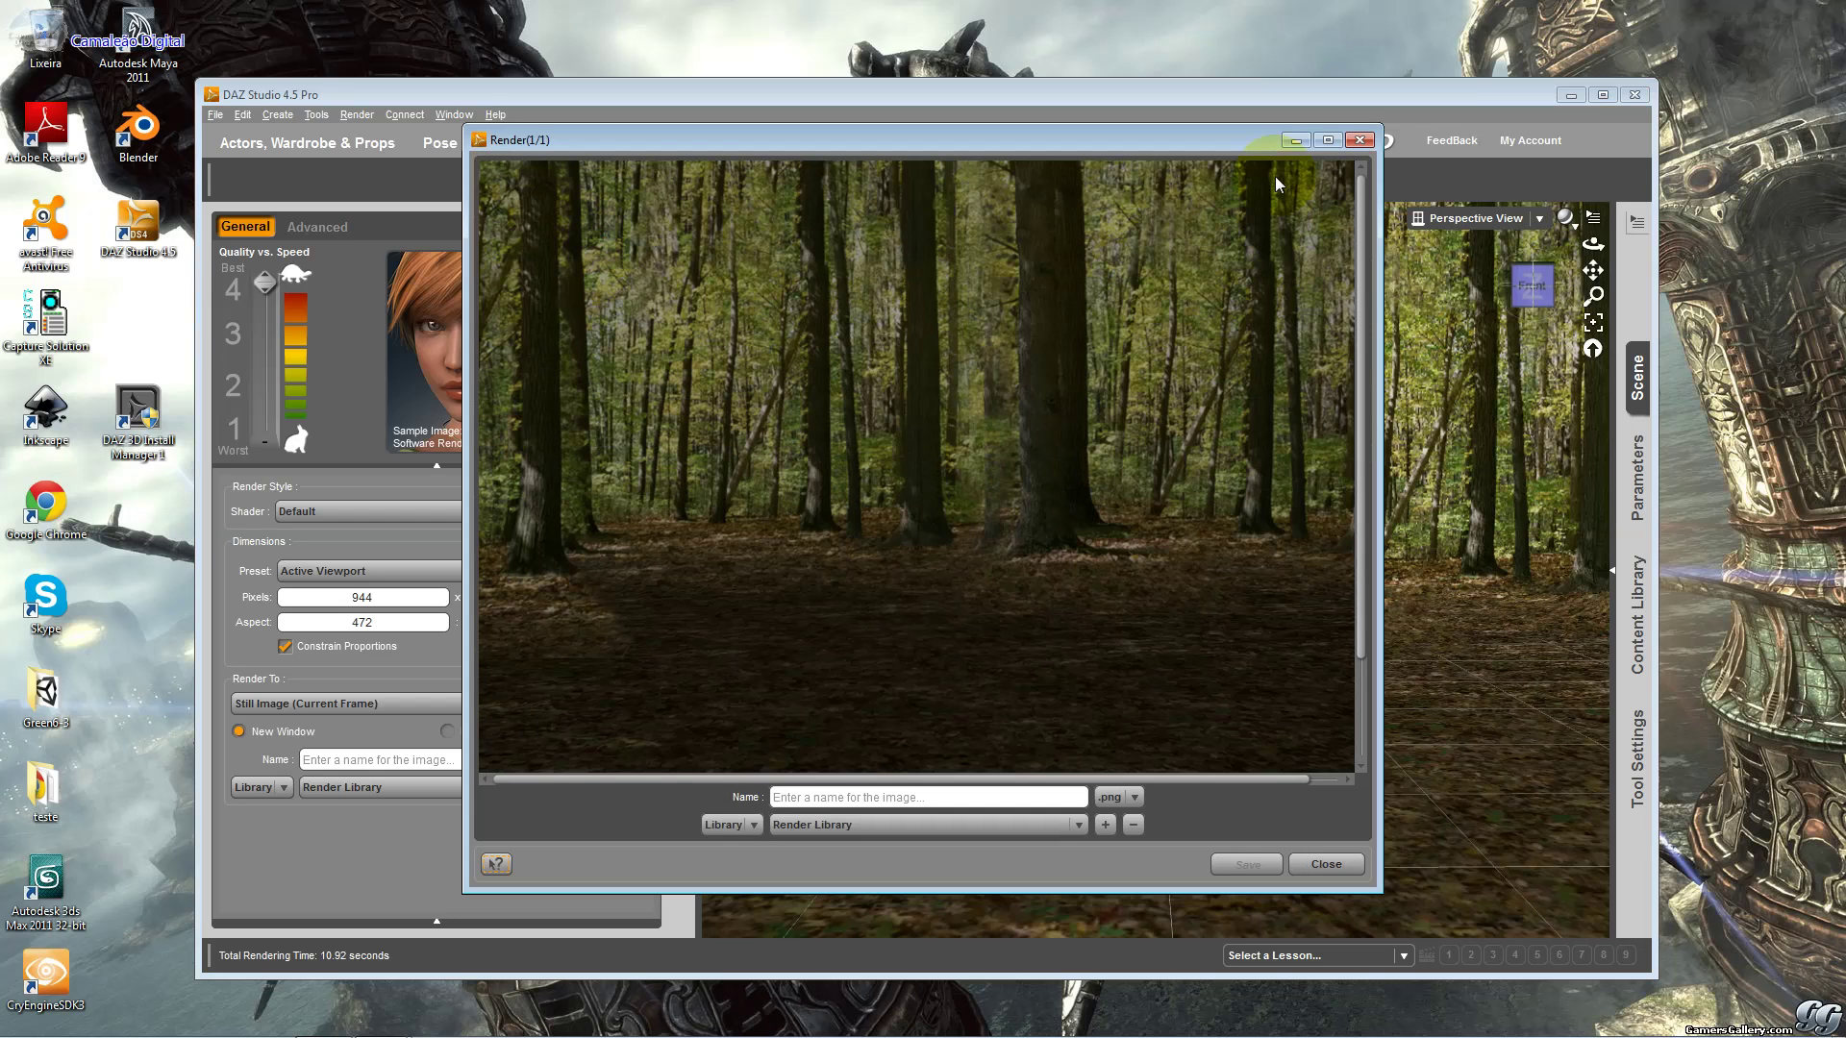
pyautogui.click(1359, 140)
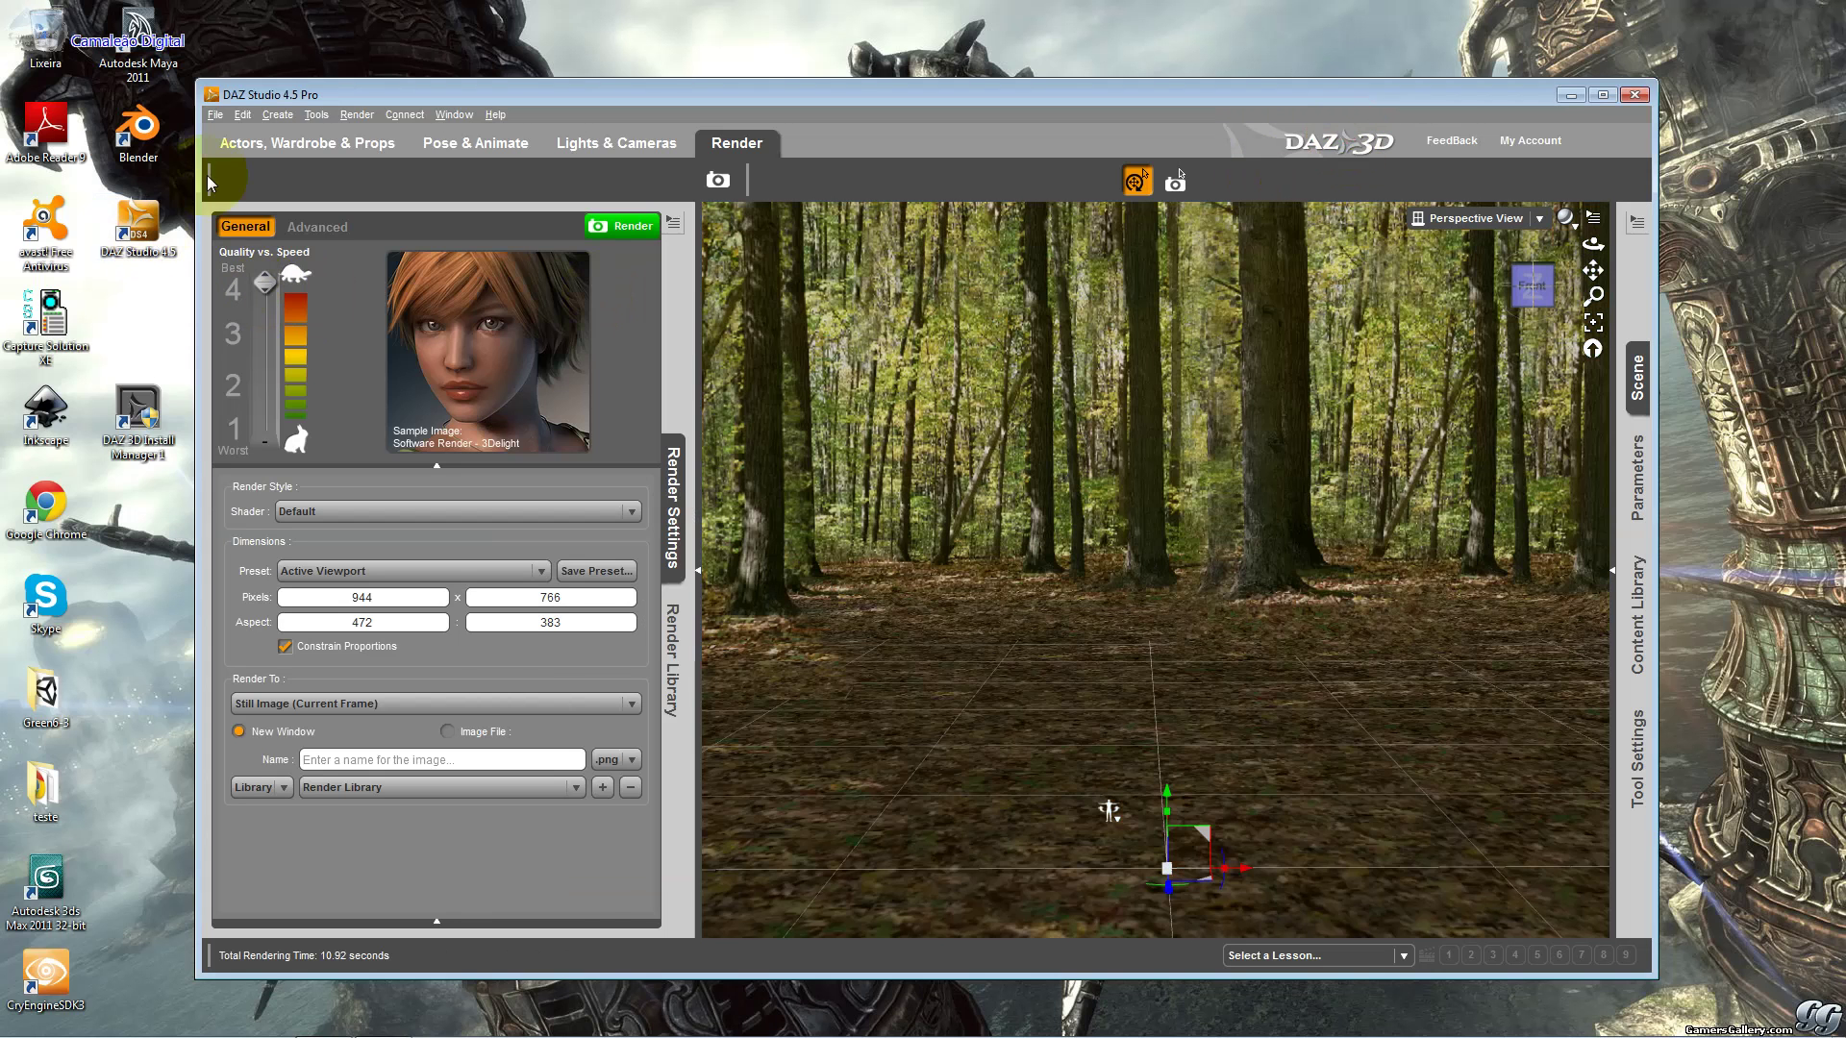
# Browse the content for the forest backdrop: the Multiplane Cyclorama subcategory and the full list of all its files.
pyautogui.click(238, 153)
pyautogui.click(512, 541)
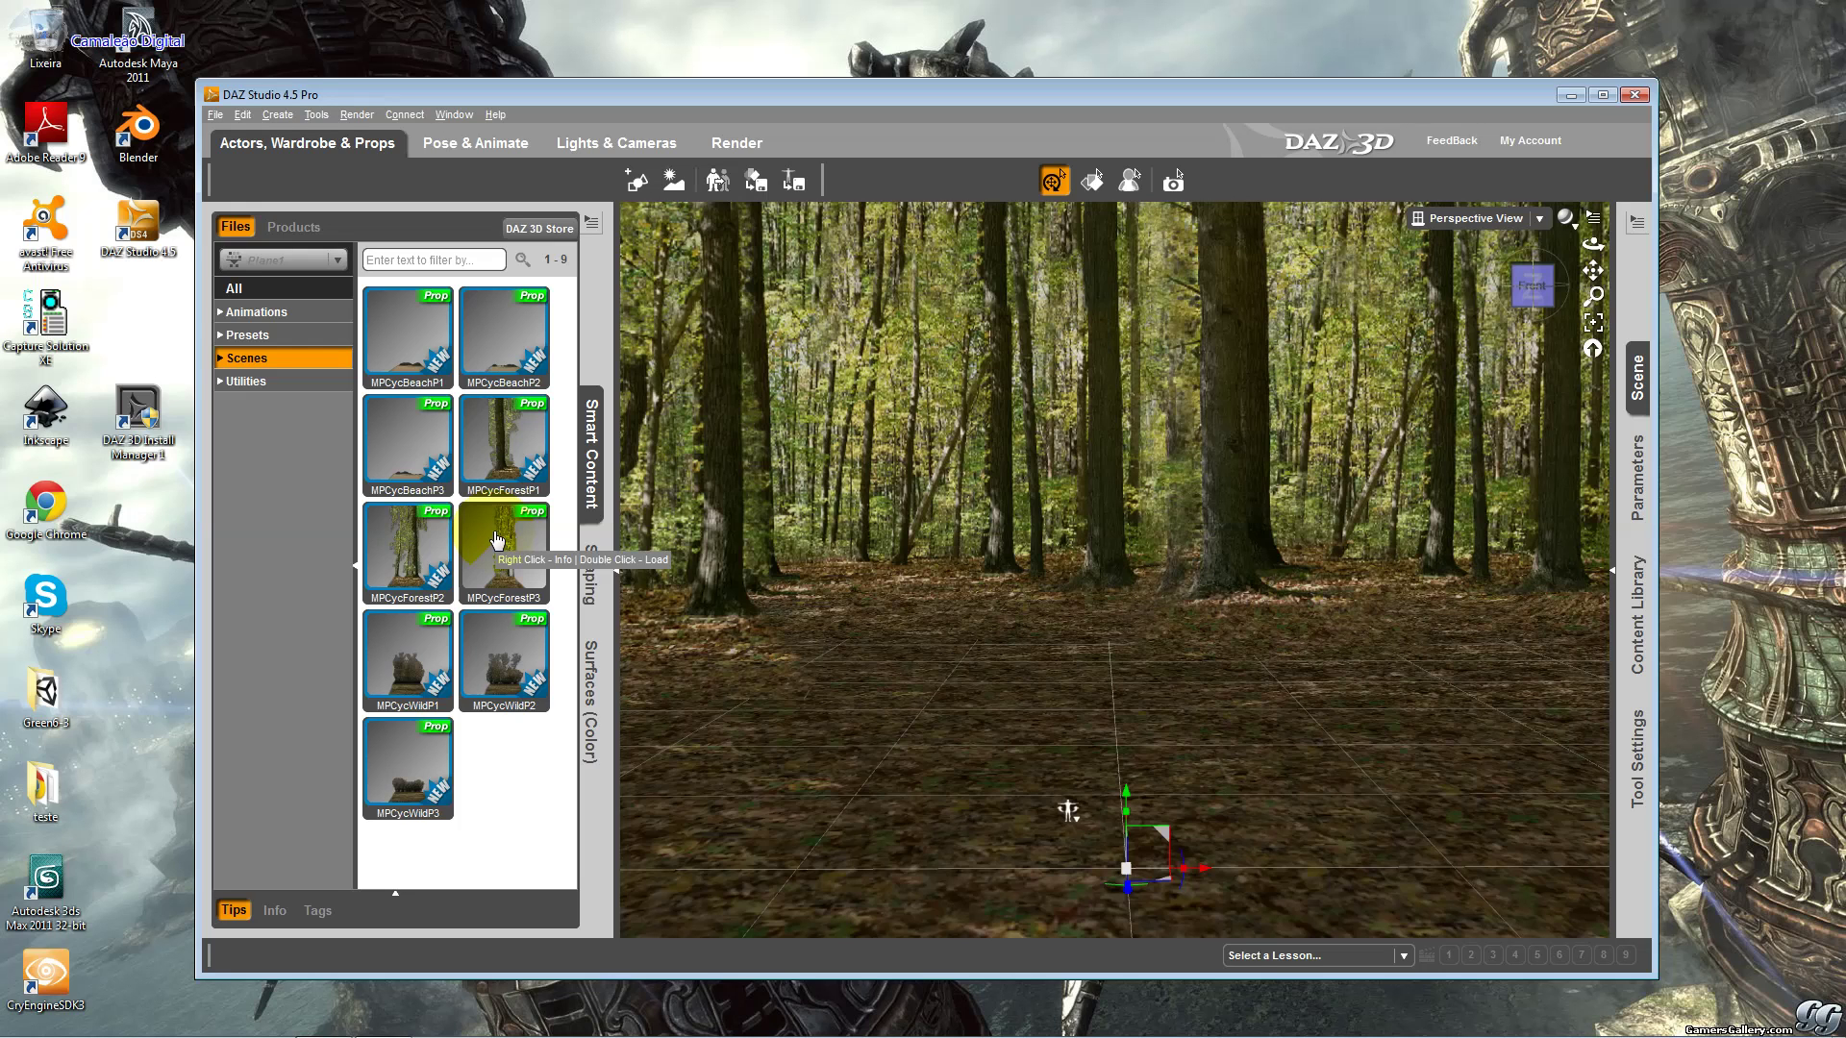
pyautogui.click(220, 358)
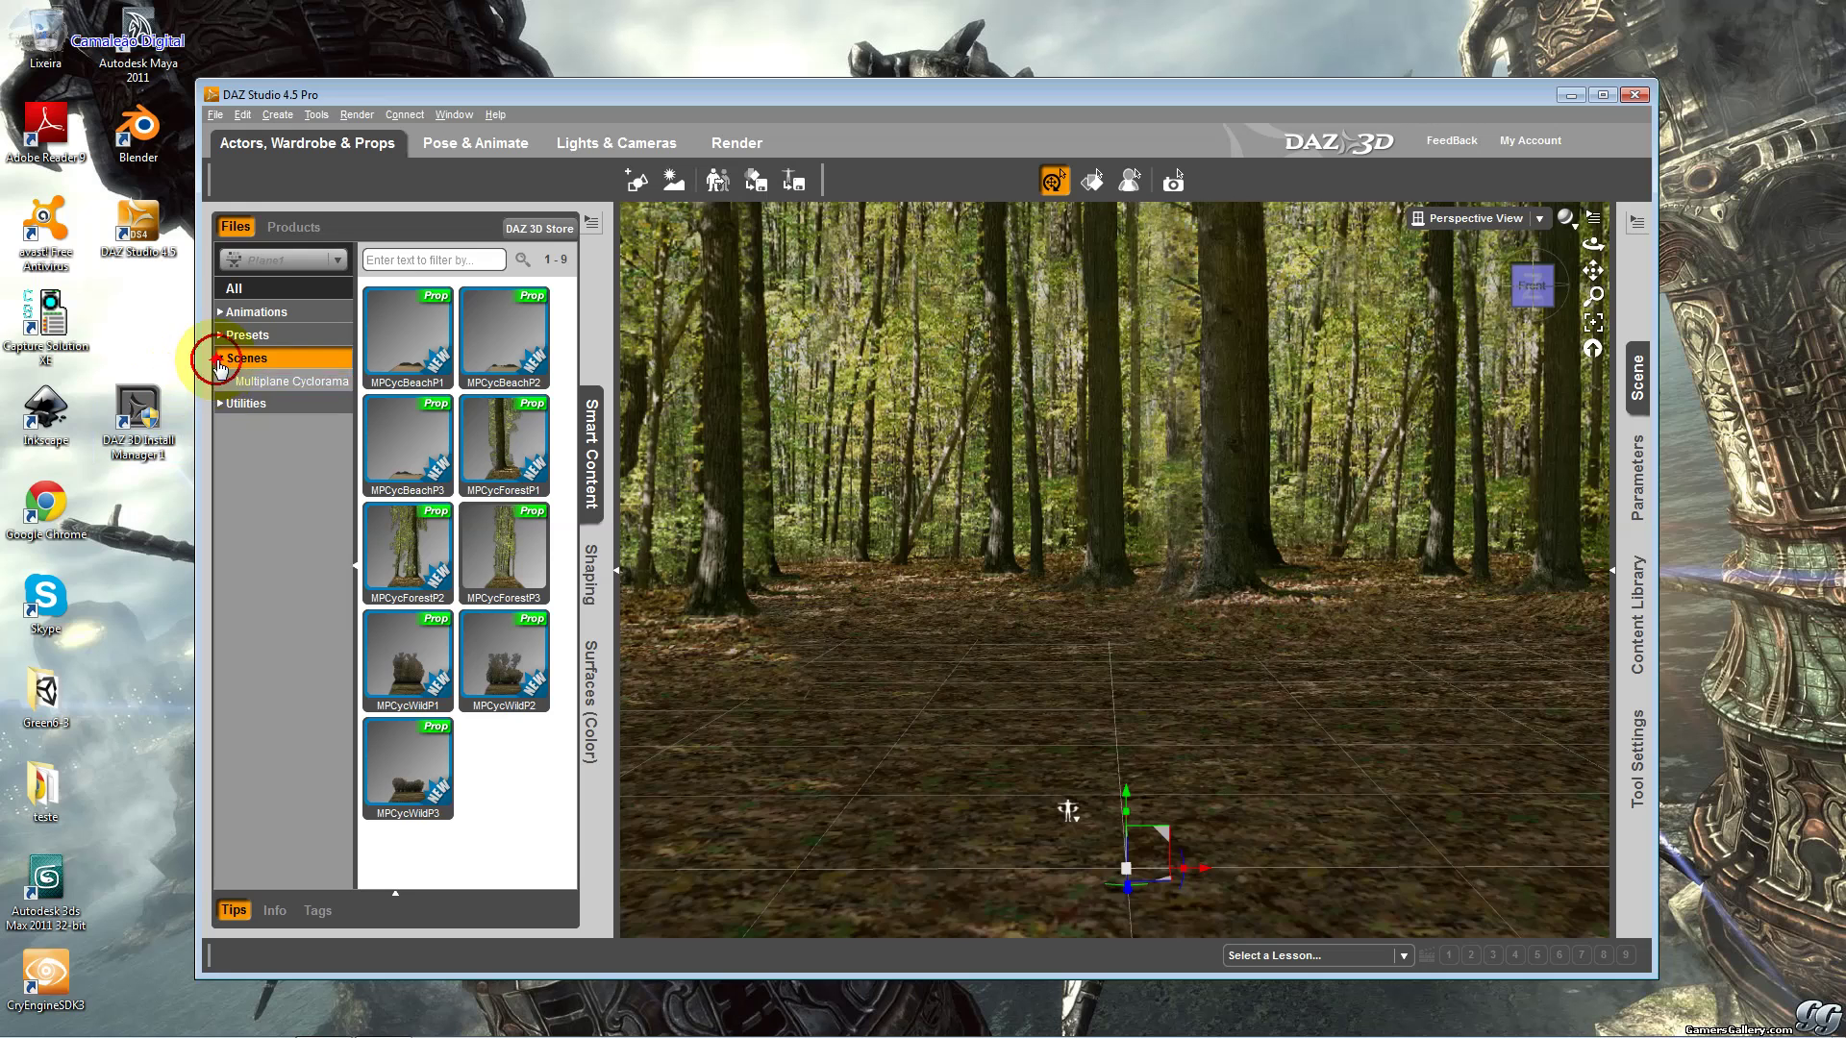
pyautogui.click(256, 379)
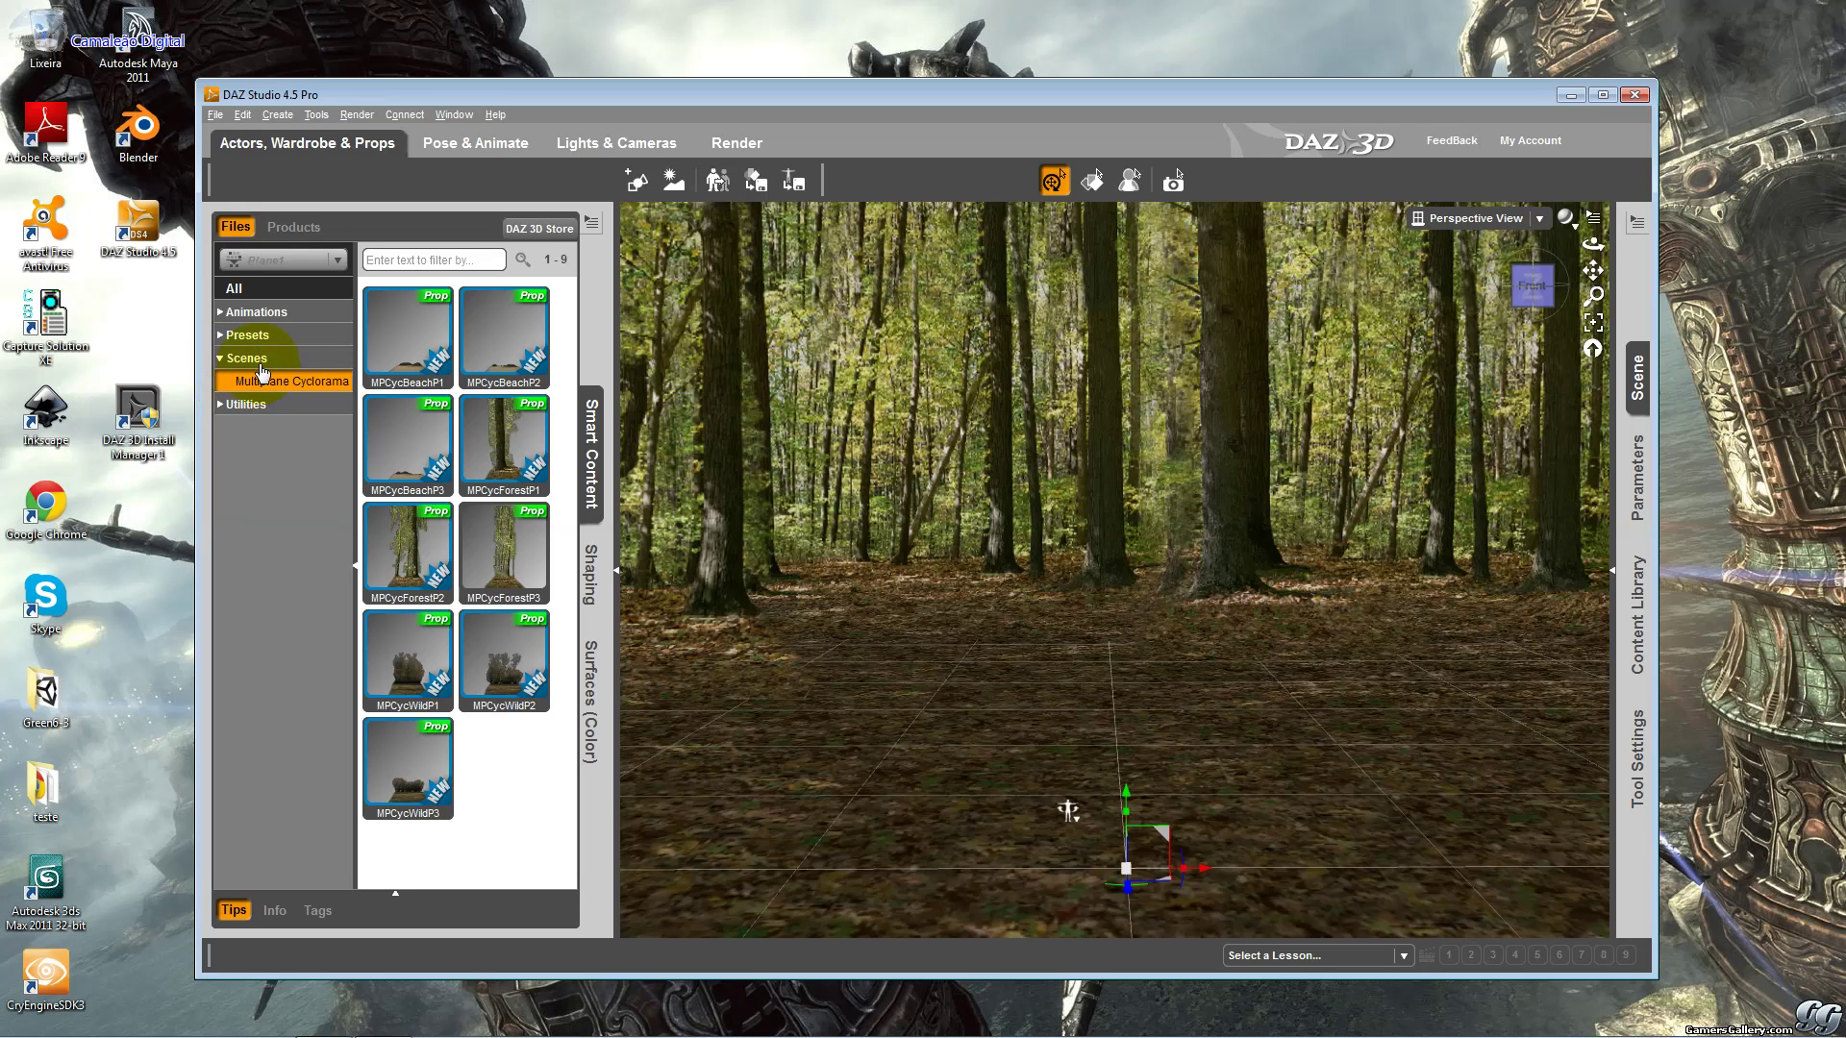
pyautogui.click(263, 361)
pyautogui.click(242, 291)
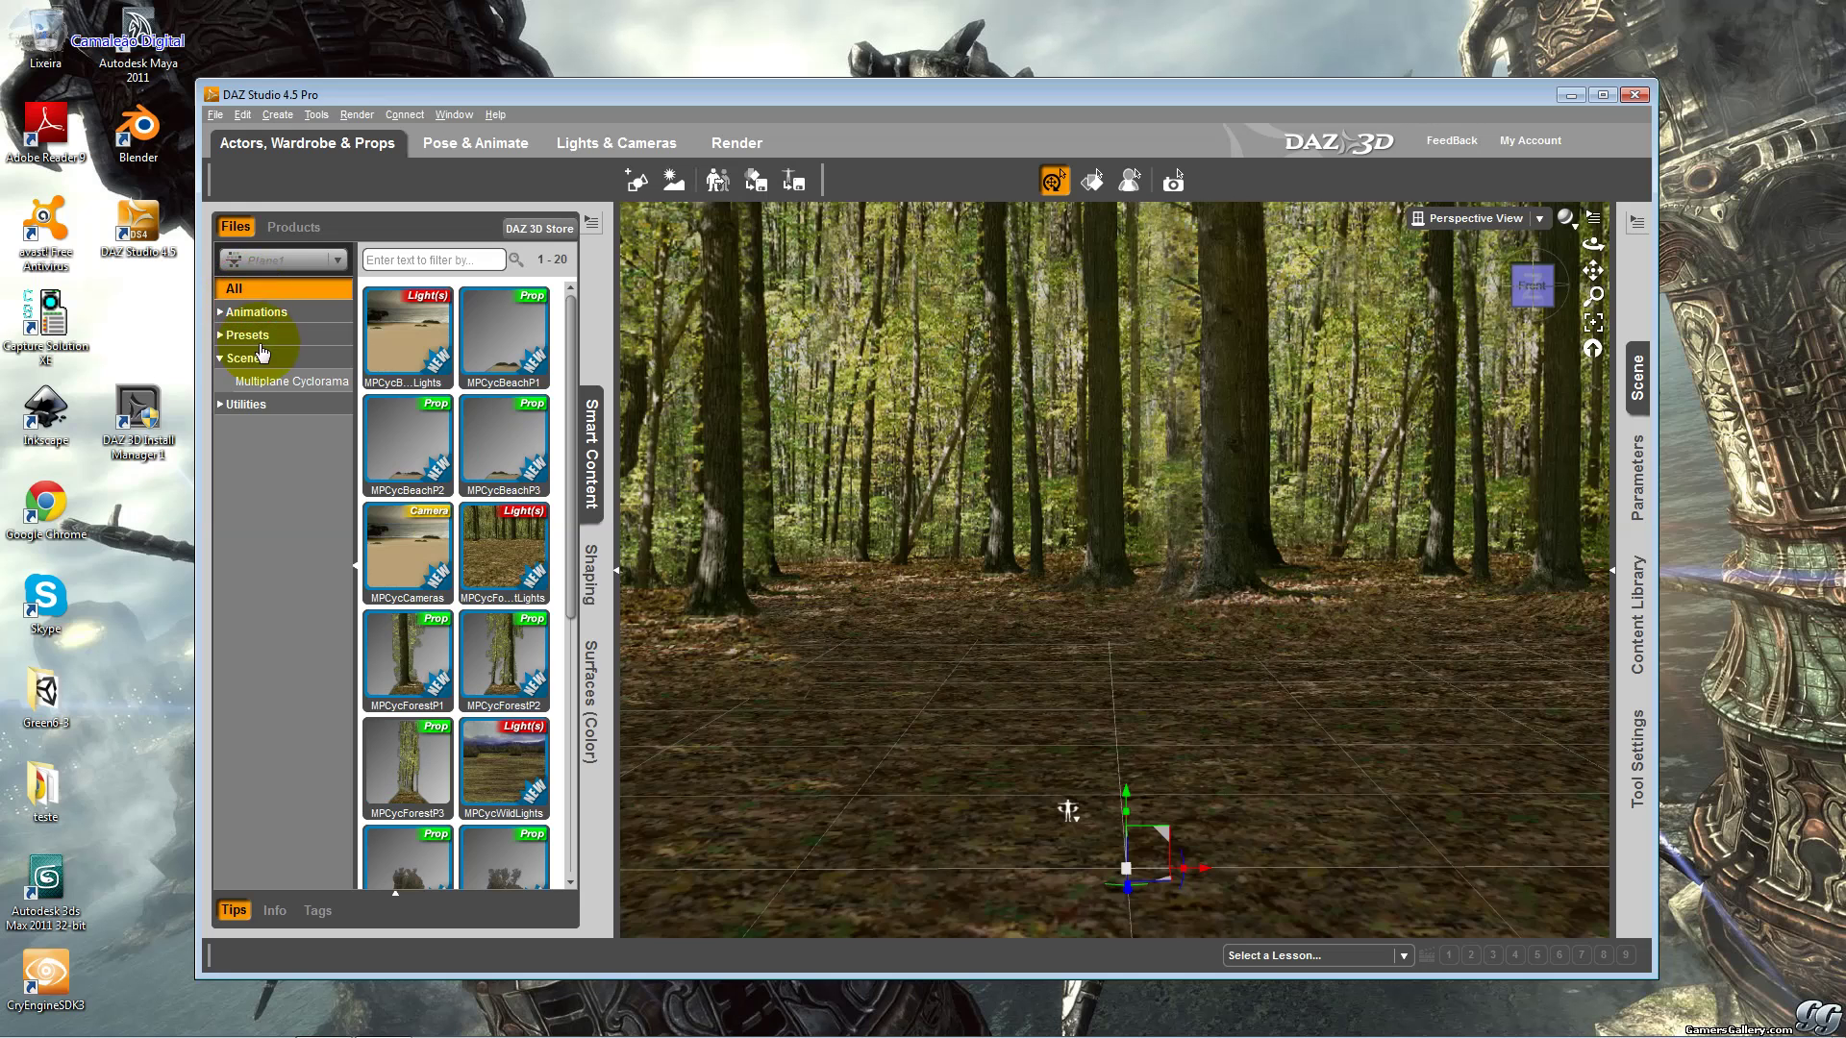
pyautogui.scroll(-1, 565, 481)
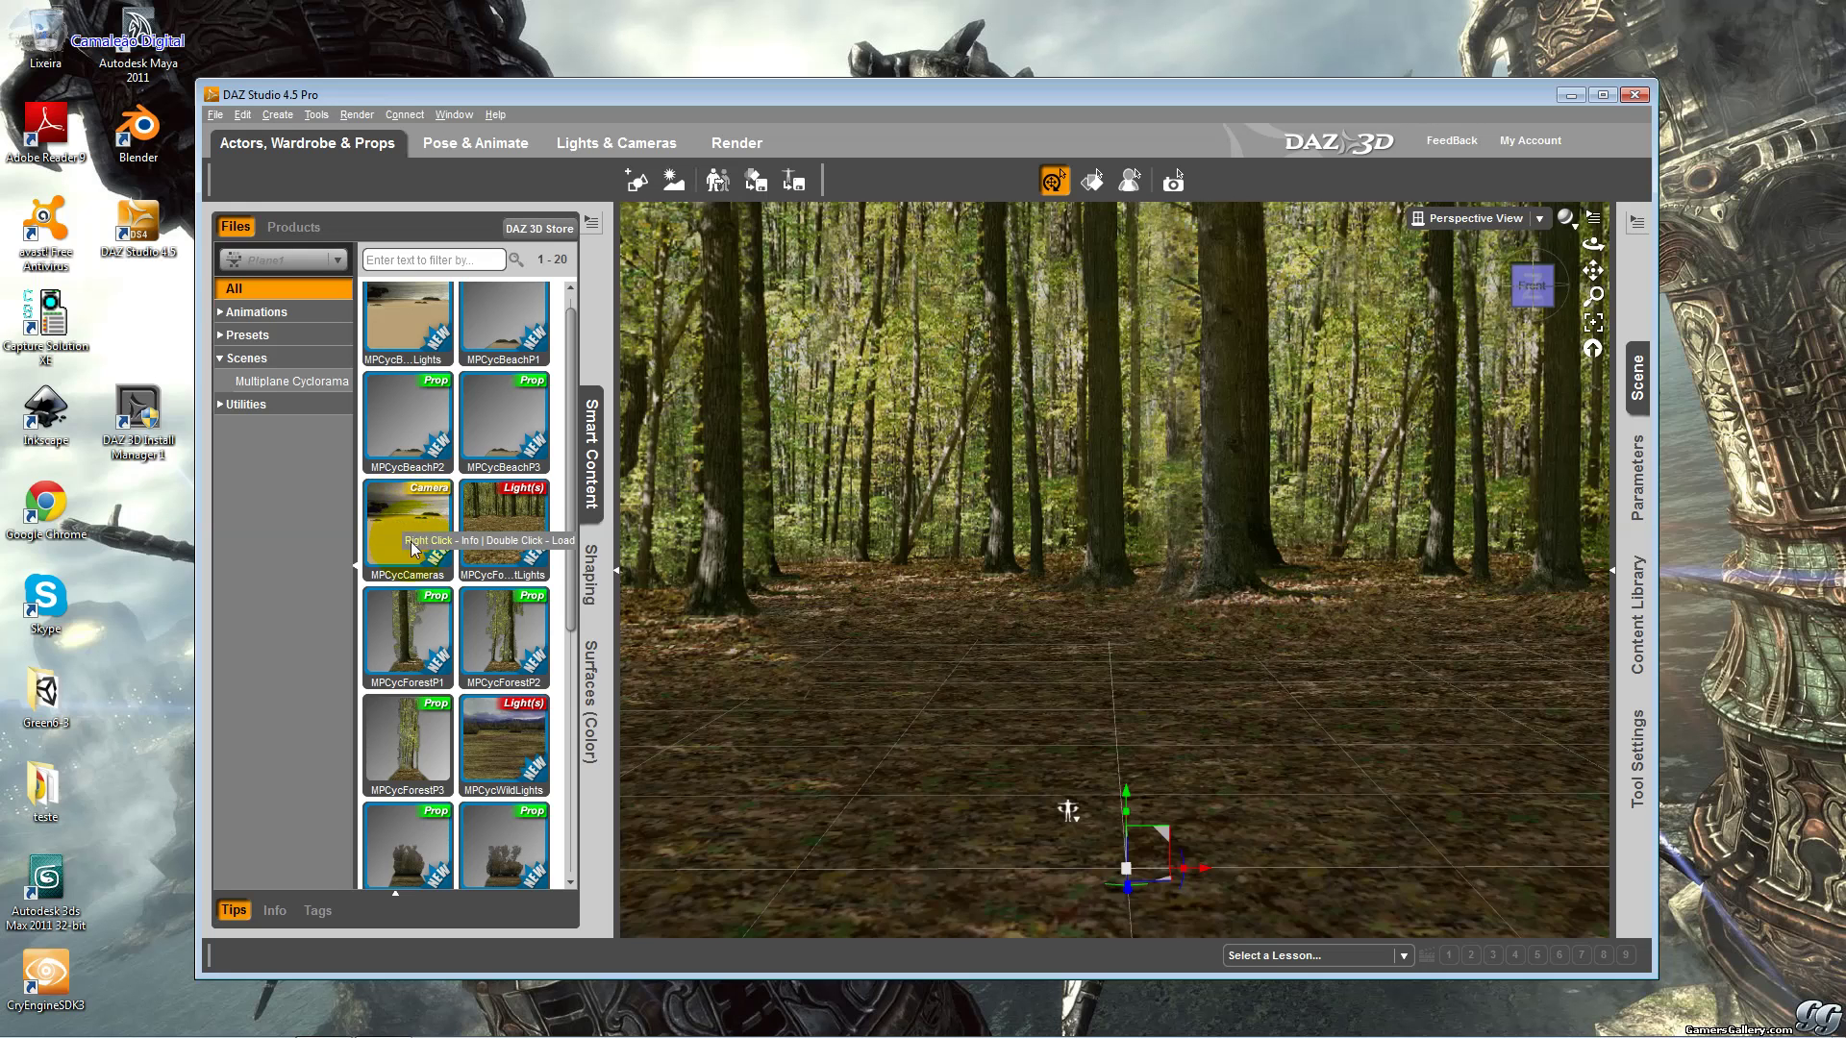
pyautogui.moveTo(575, 639); pyautogui.dragTo(575, 877)
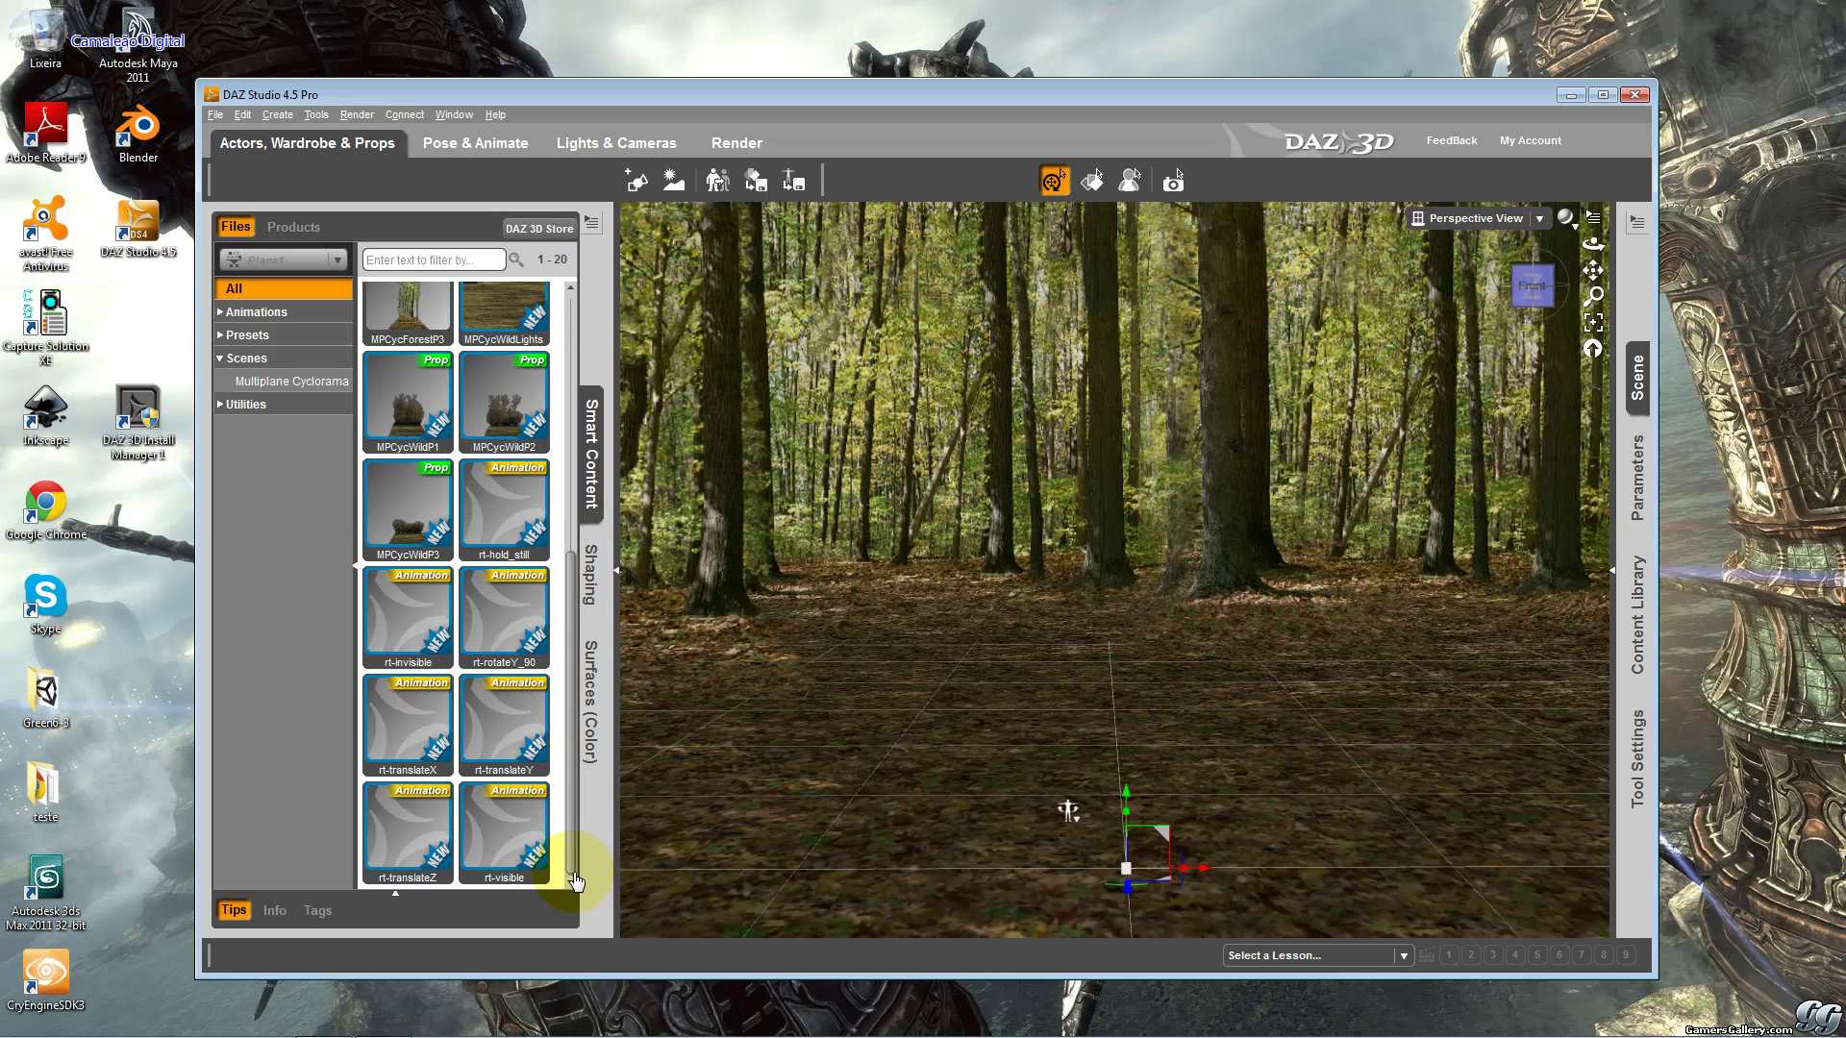
# Try the rt-invisible animation on the forest backdrop and undo it.
pyautogui.doubleClick(423, 654)
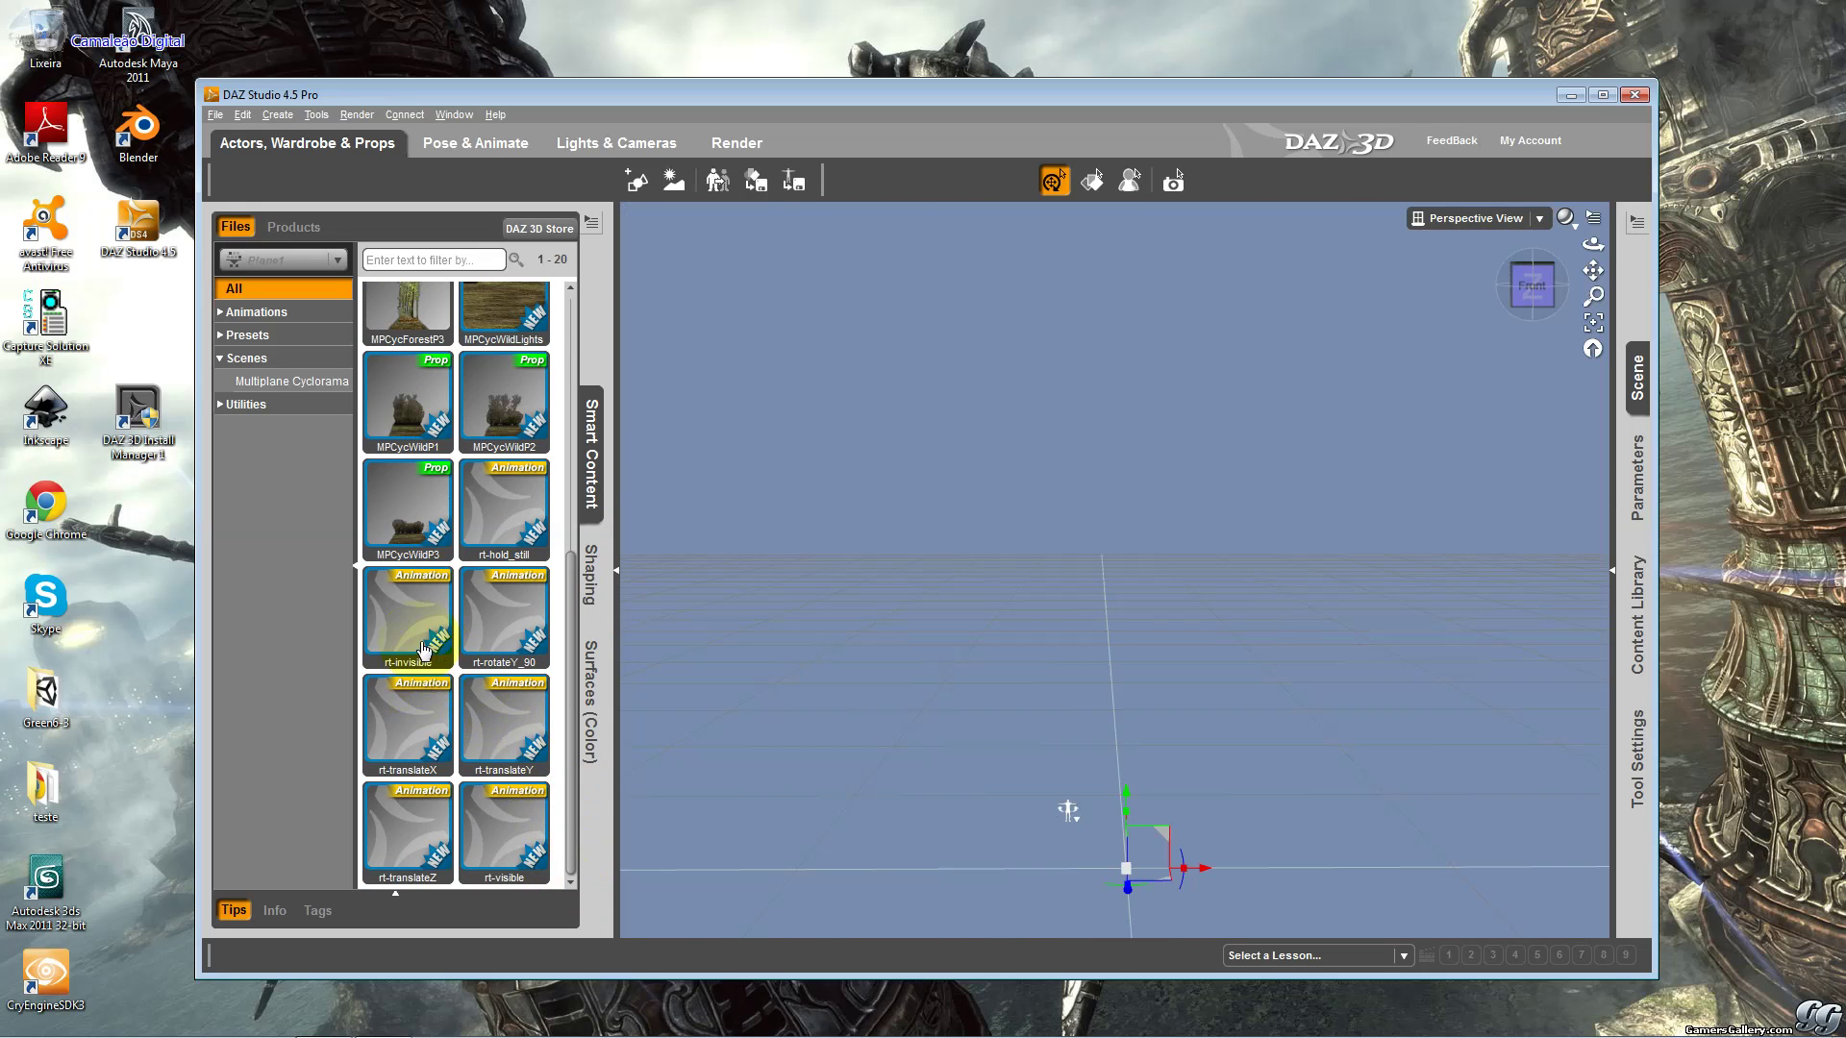
pyautogui.hotkey('ctrl', 'z')
pyautogui.doubleClick(445, 651)
pyautogui.click(718, 679)
pyautogui.click(774, 560)
pyautogui.click(1298, 281)
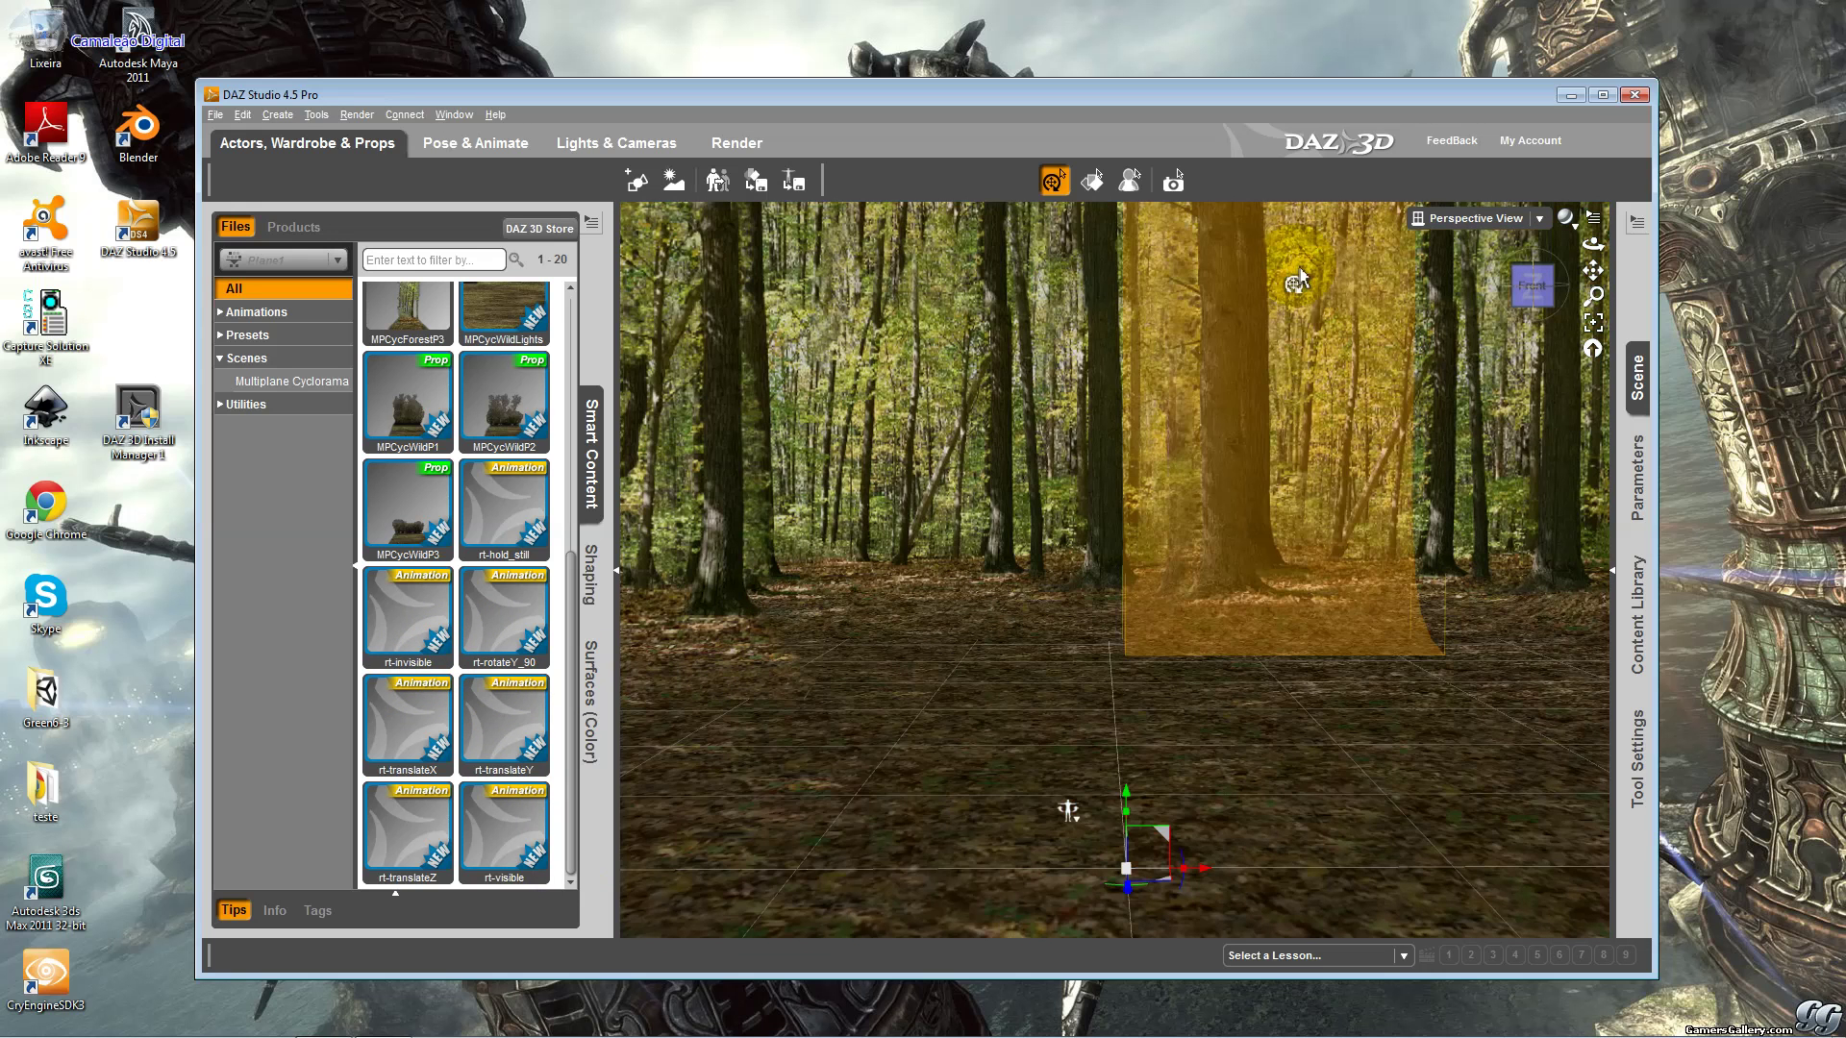
pyautogui.click(1315, 294)
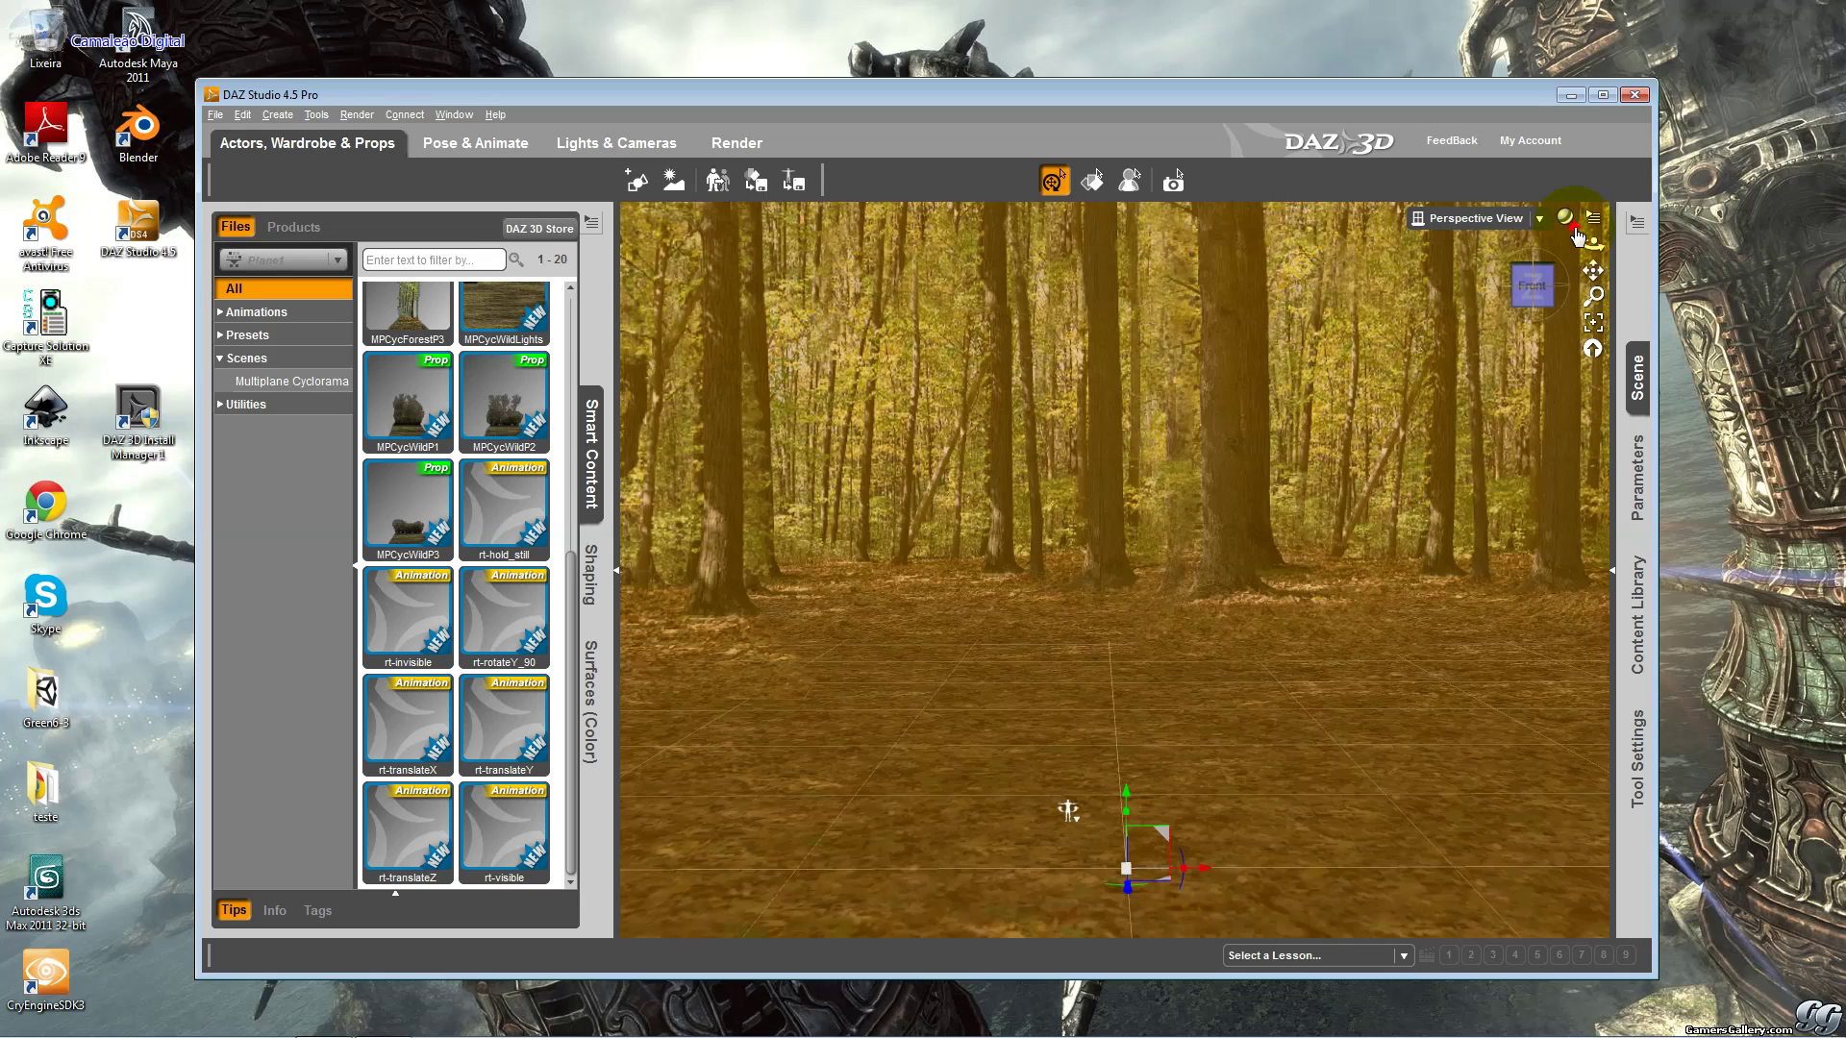
# Preview the forest backdrop in the Wire Bounding Box, Solid Bounding Box and Cartoon Shaded display styles.
pyautogui.click(1570, 225)
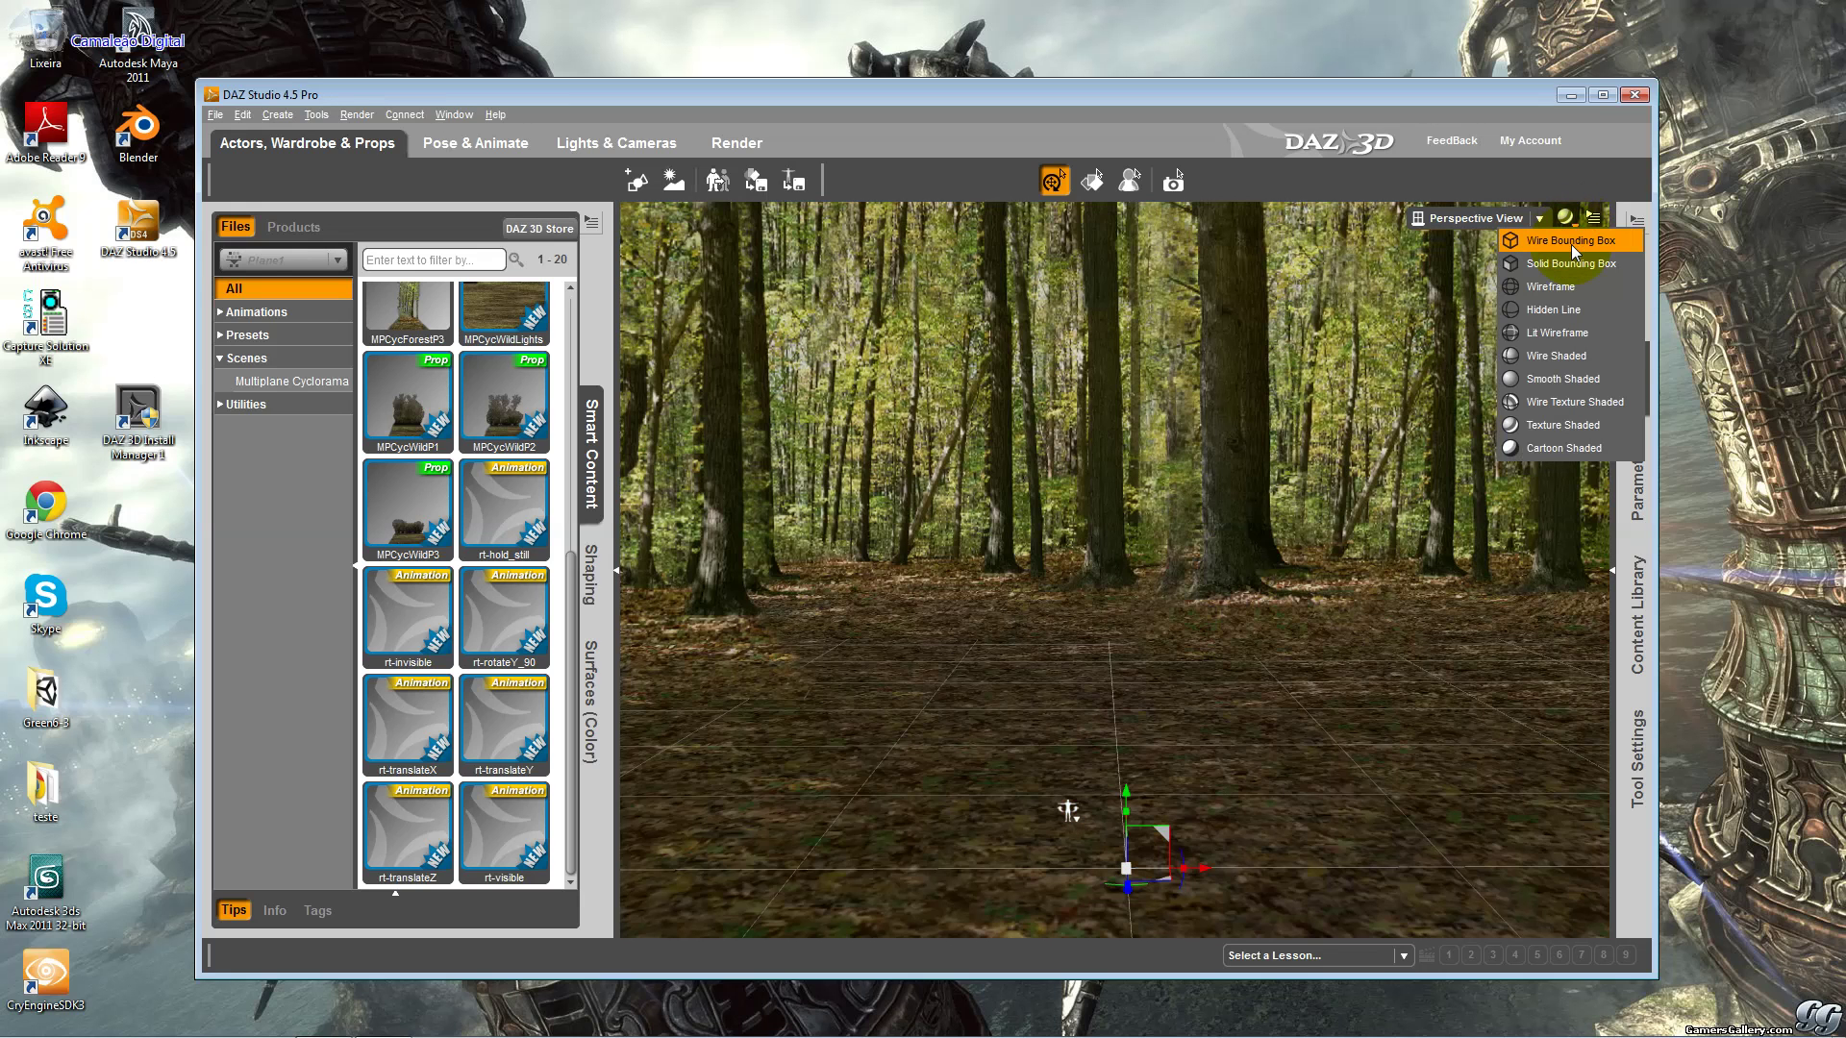
pyautogui.click(1571, 242)
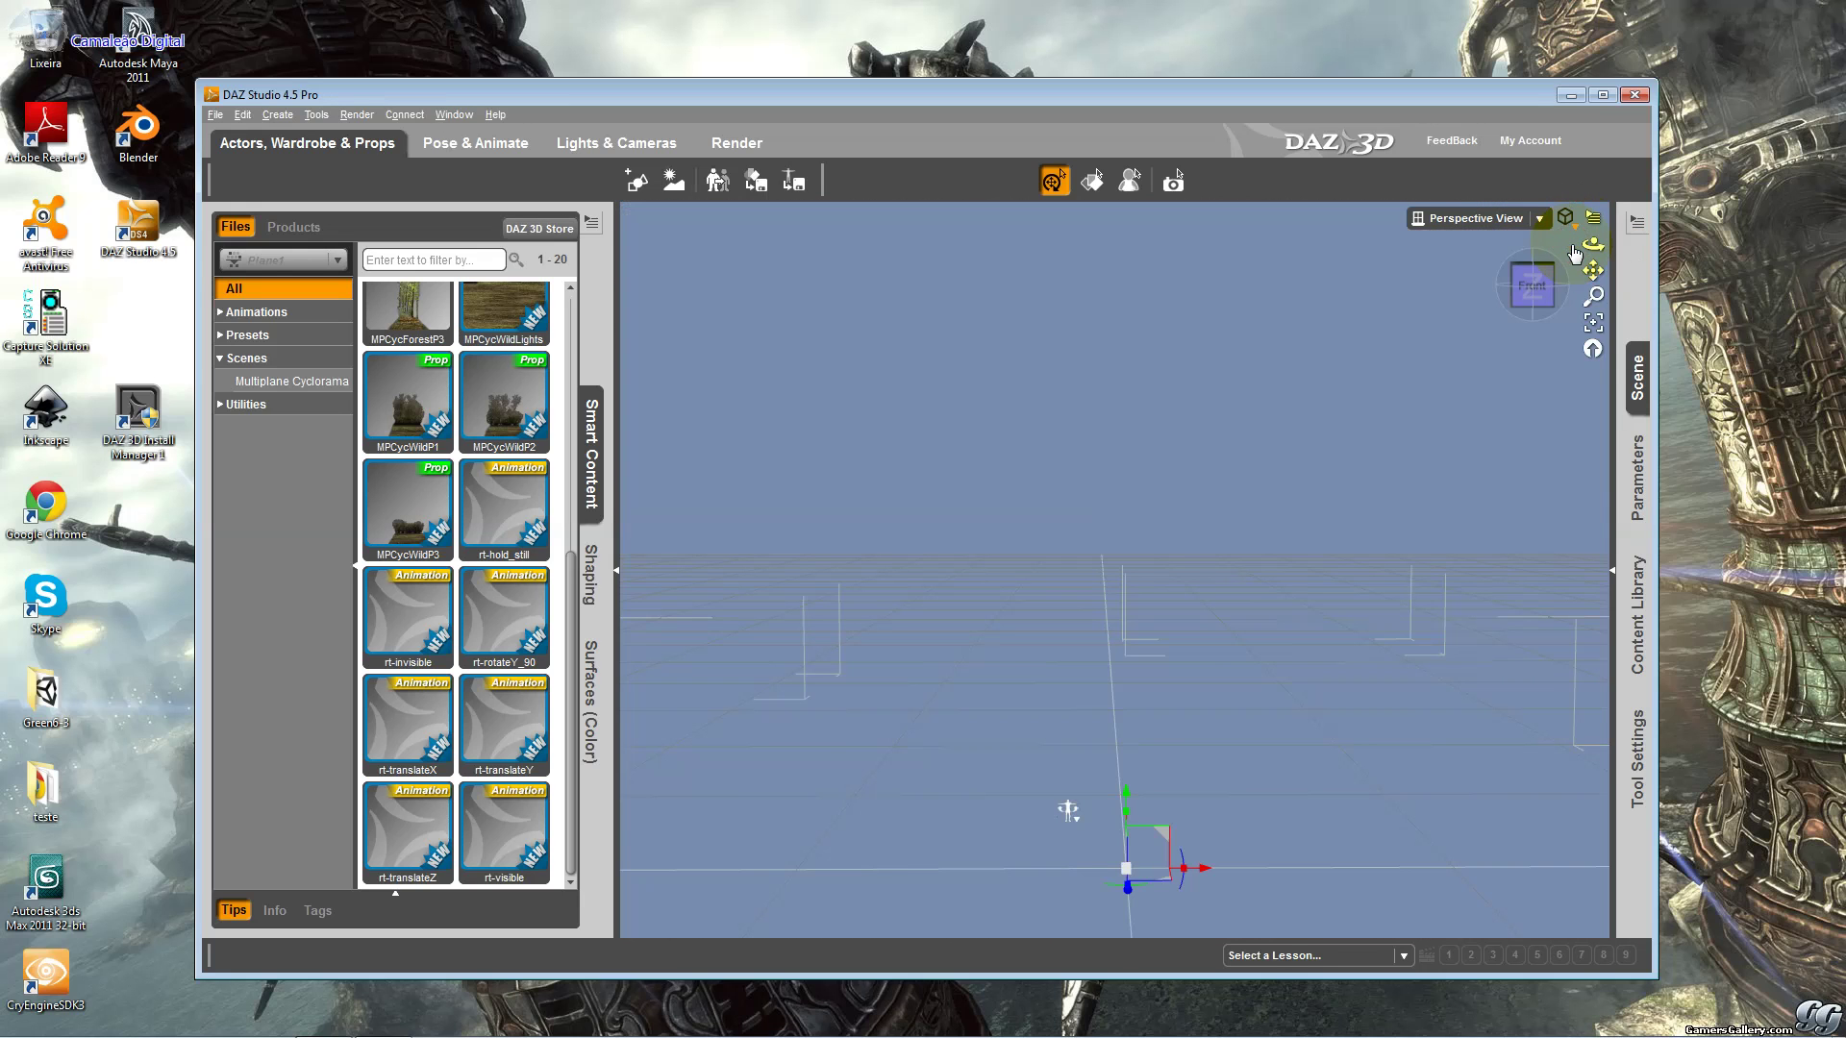
pyautogui.click(1567, 223)
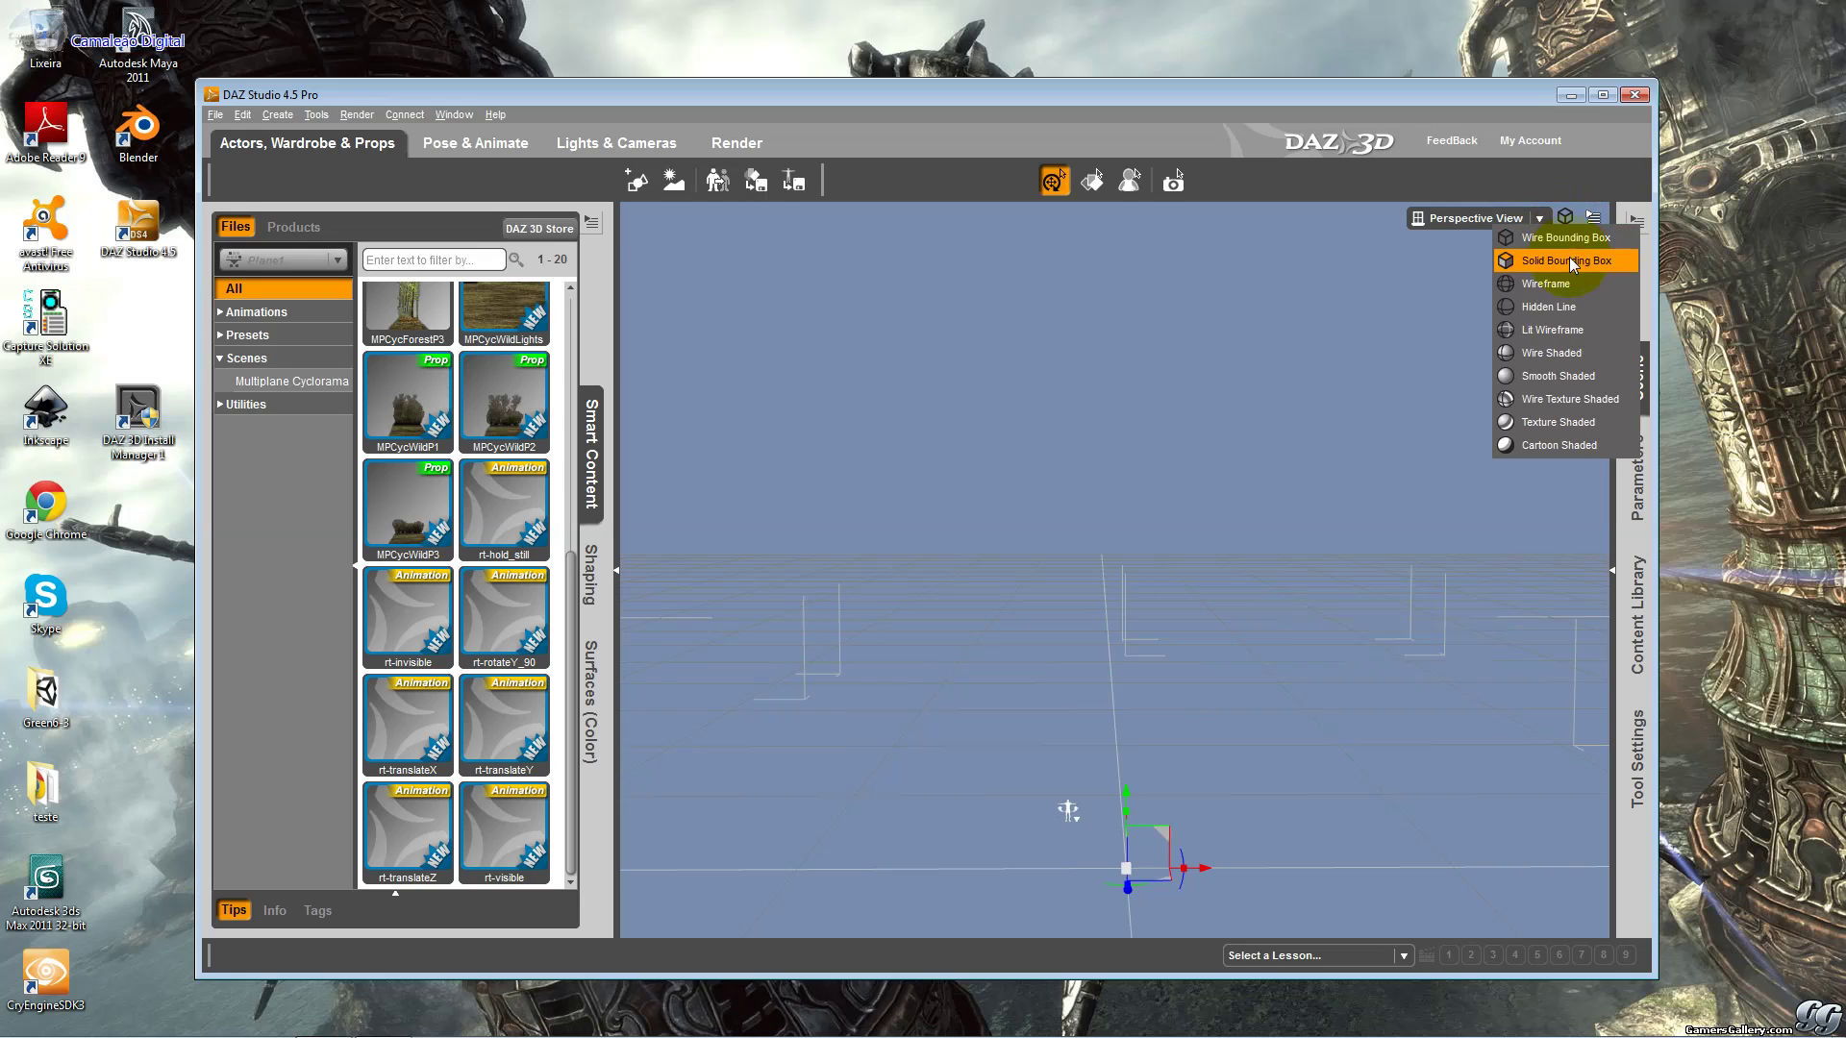
pyautogui.click(1571, 257)
pyautogui.click(1571, 225)
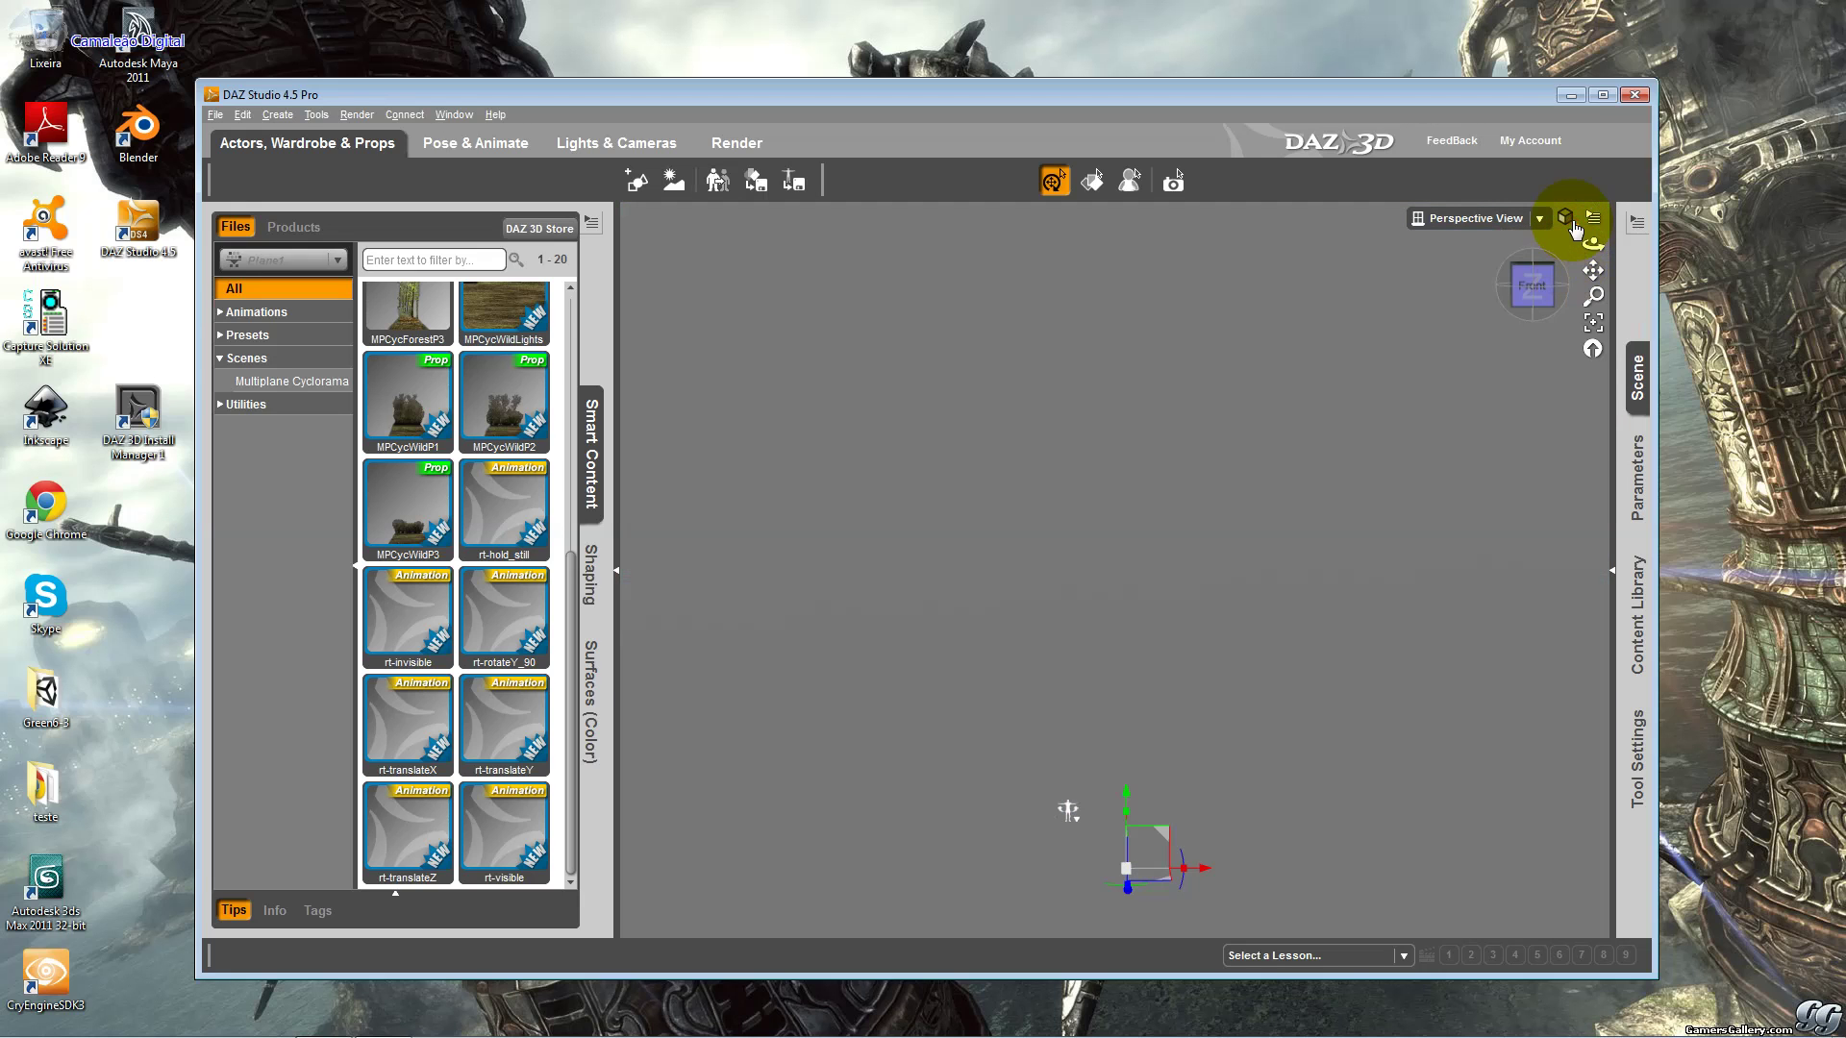
pyautogui.click(1569, 238)
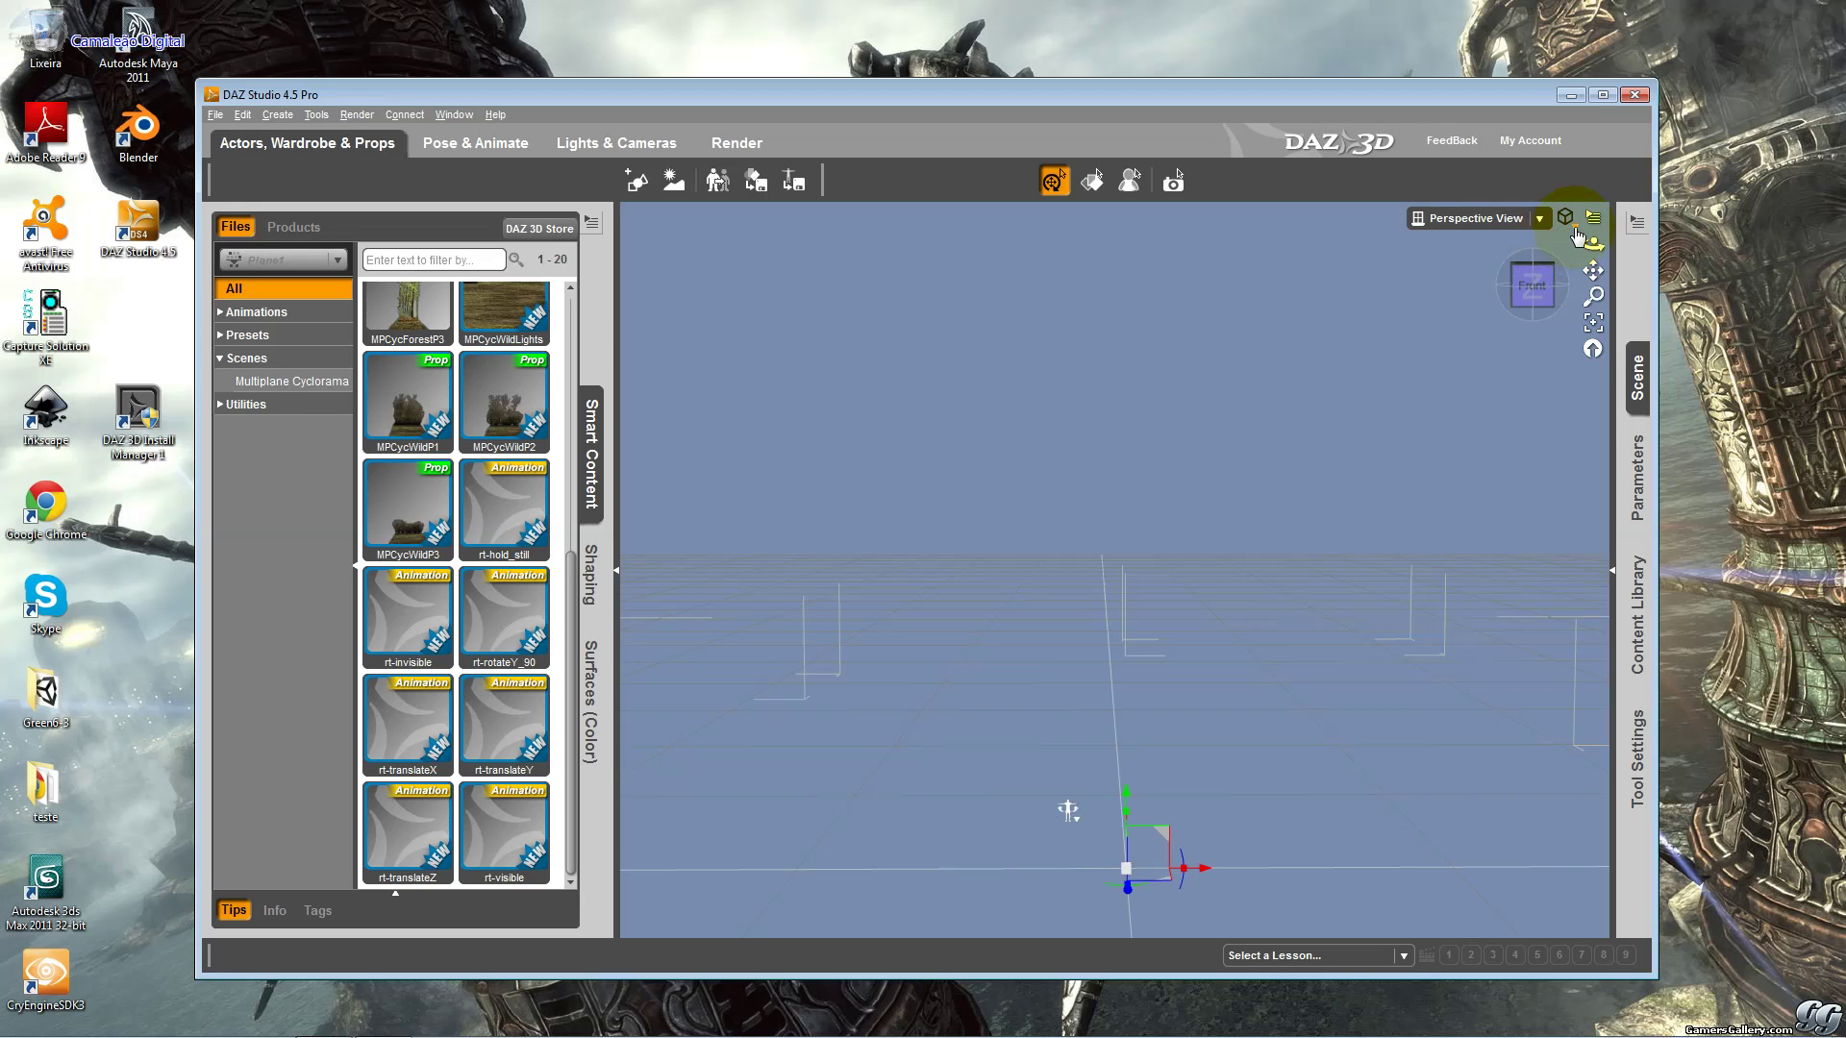
pyautogui.click(1568, 221)
pyautogui.click(1545, 441)
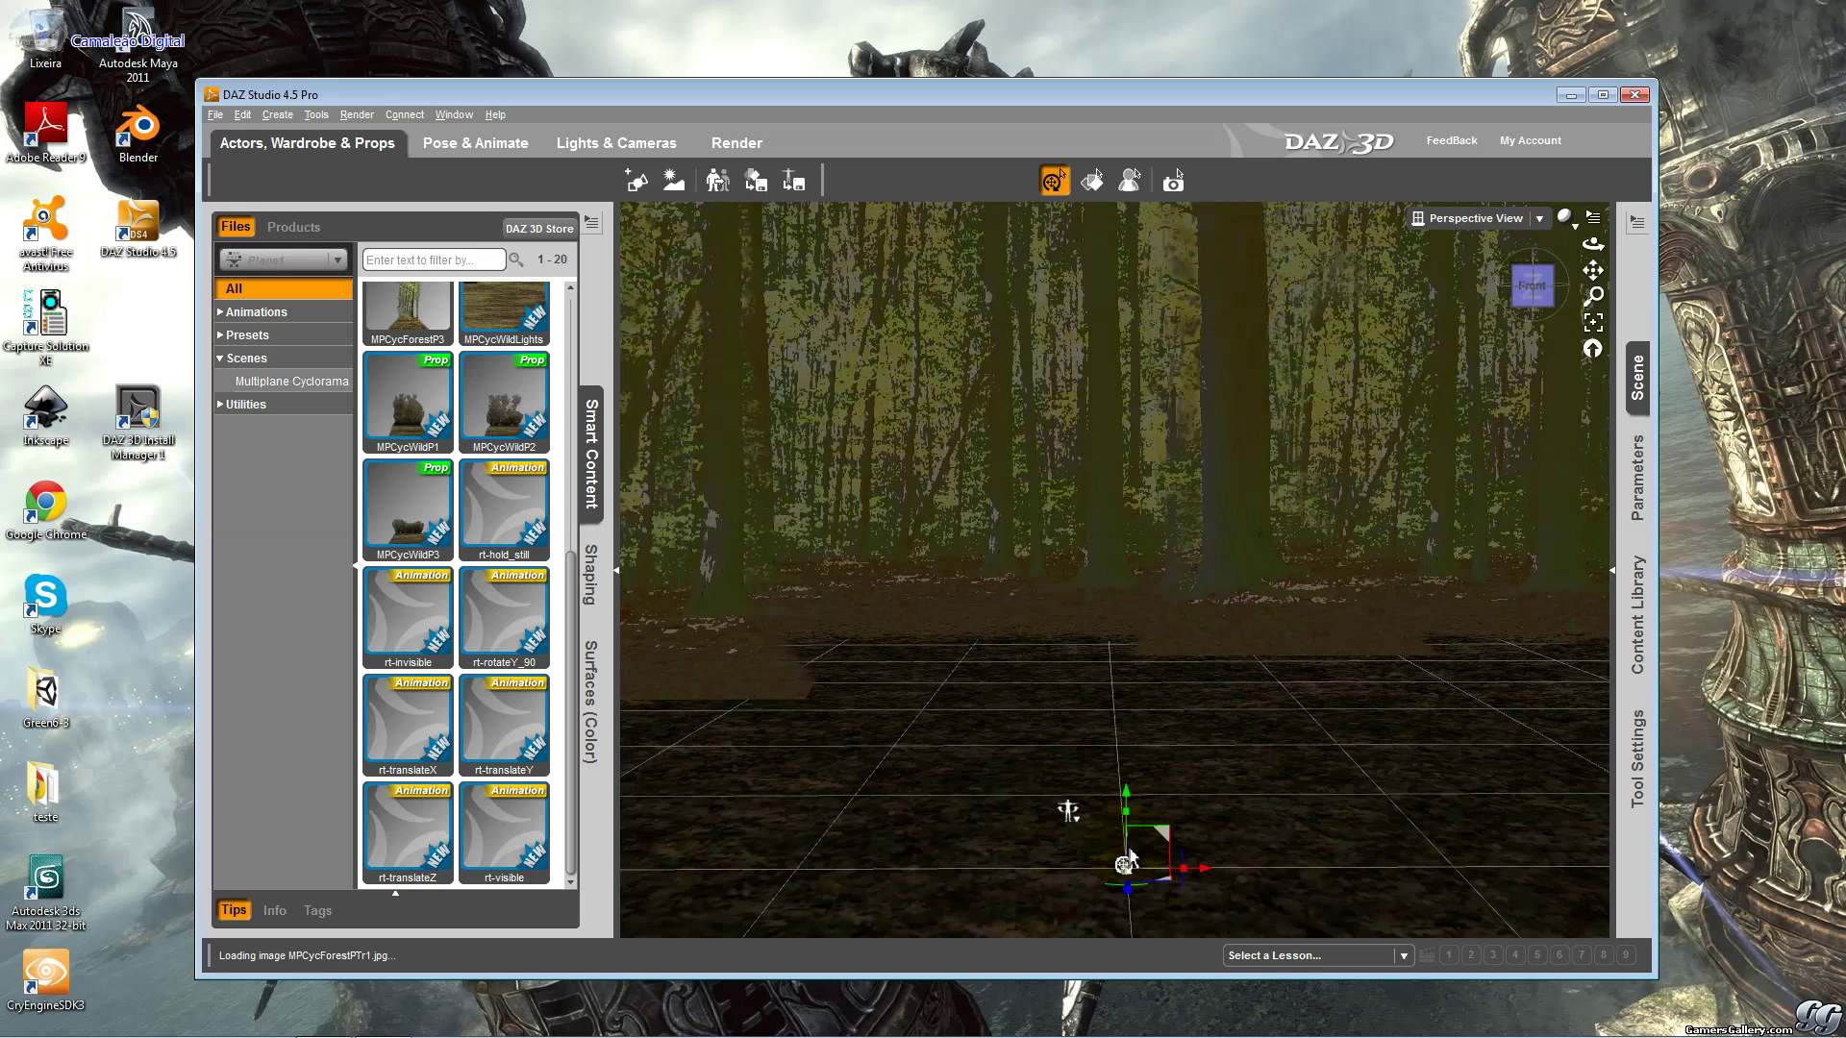
# Start a new scene and load the XinXin actor from the Figures category.
pyautogui.hotkey('ctrl', 'n')
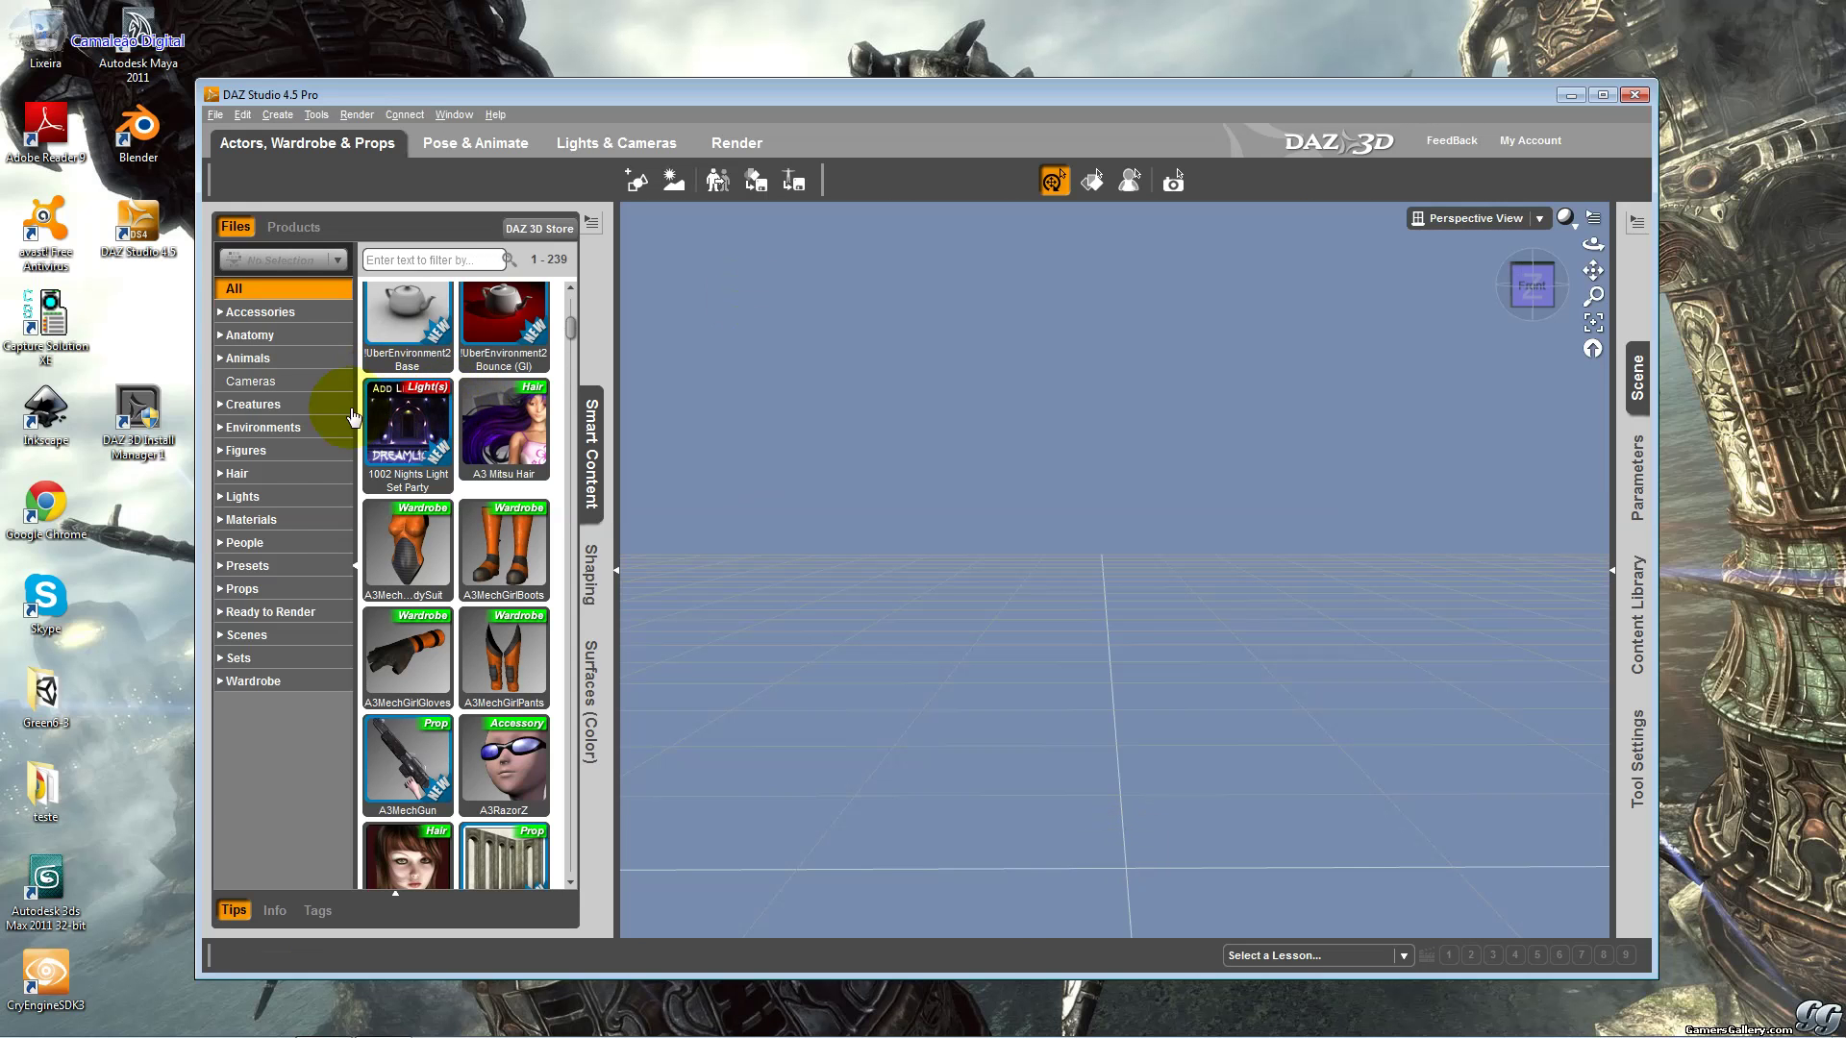
pyautogui.click(294, 313)
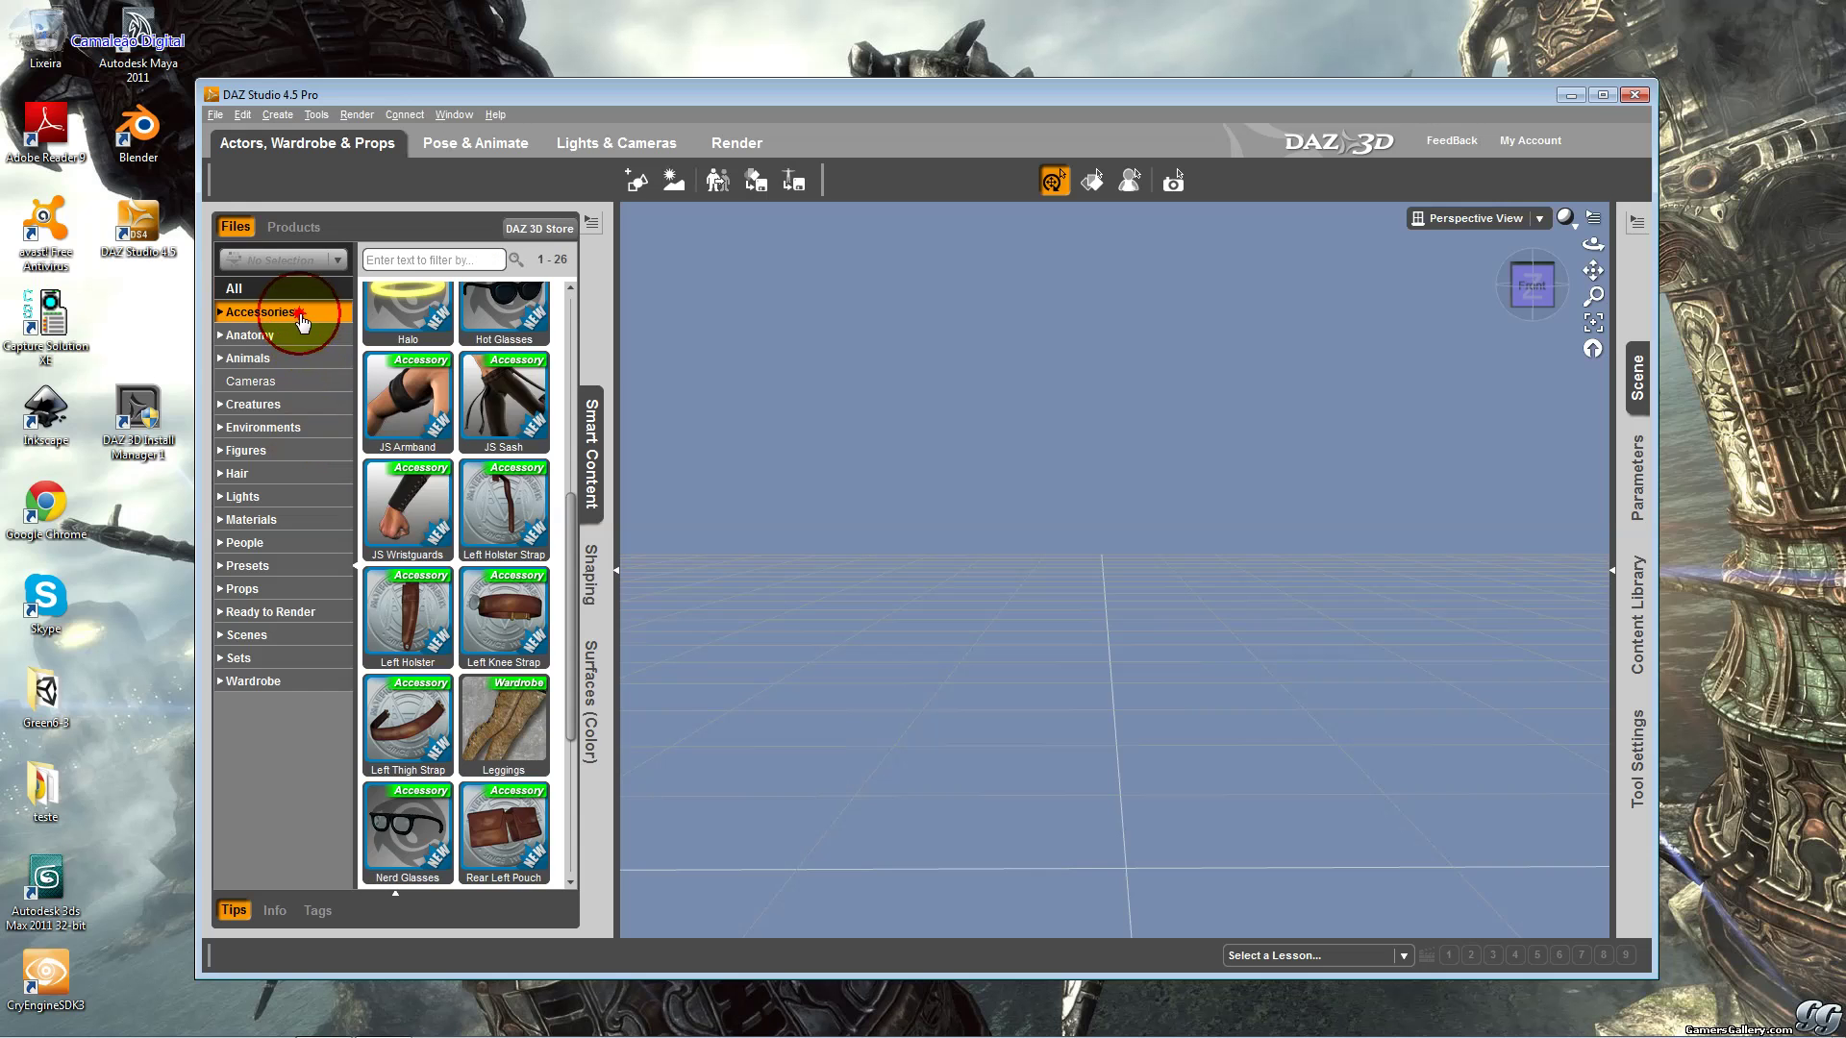
pyautogui.click(279, 287)
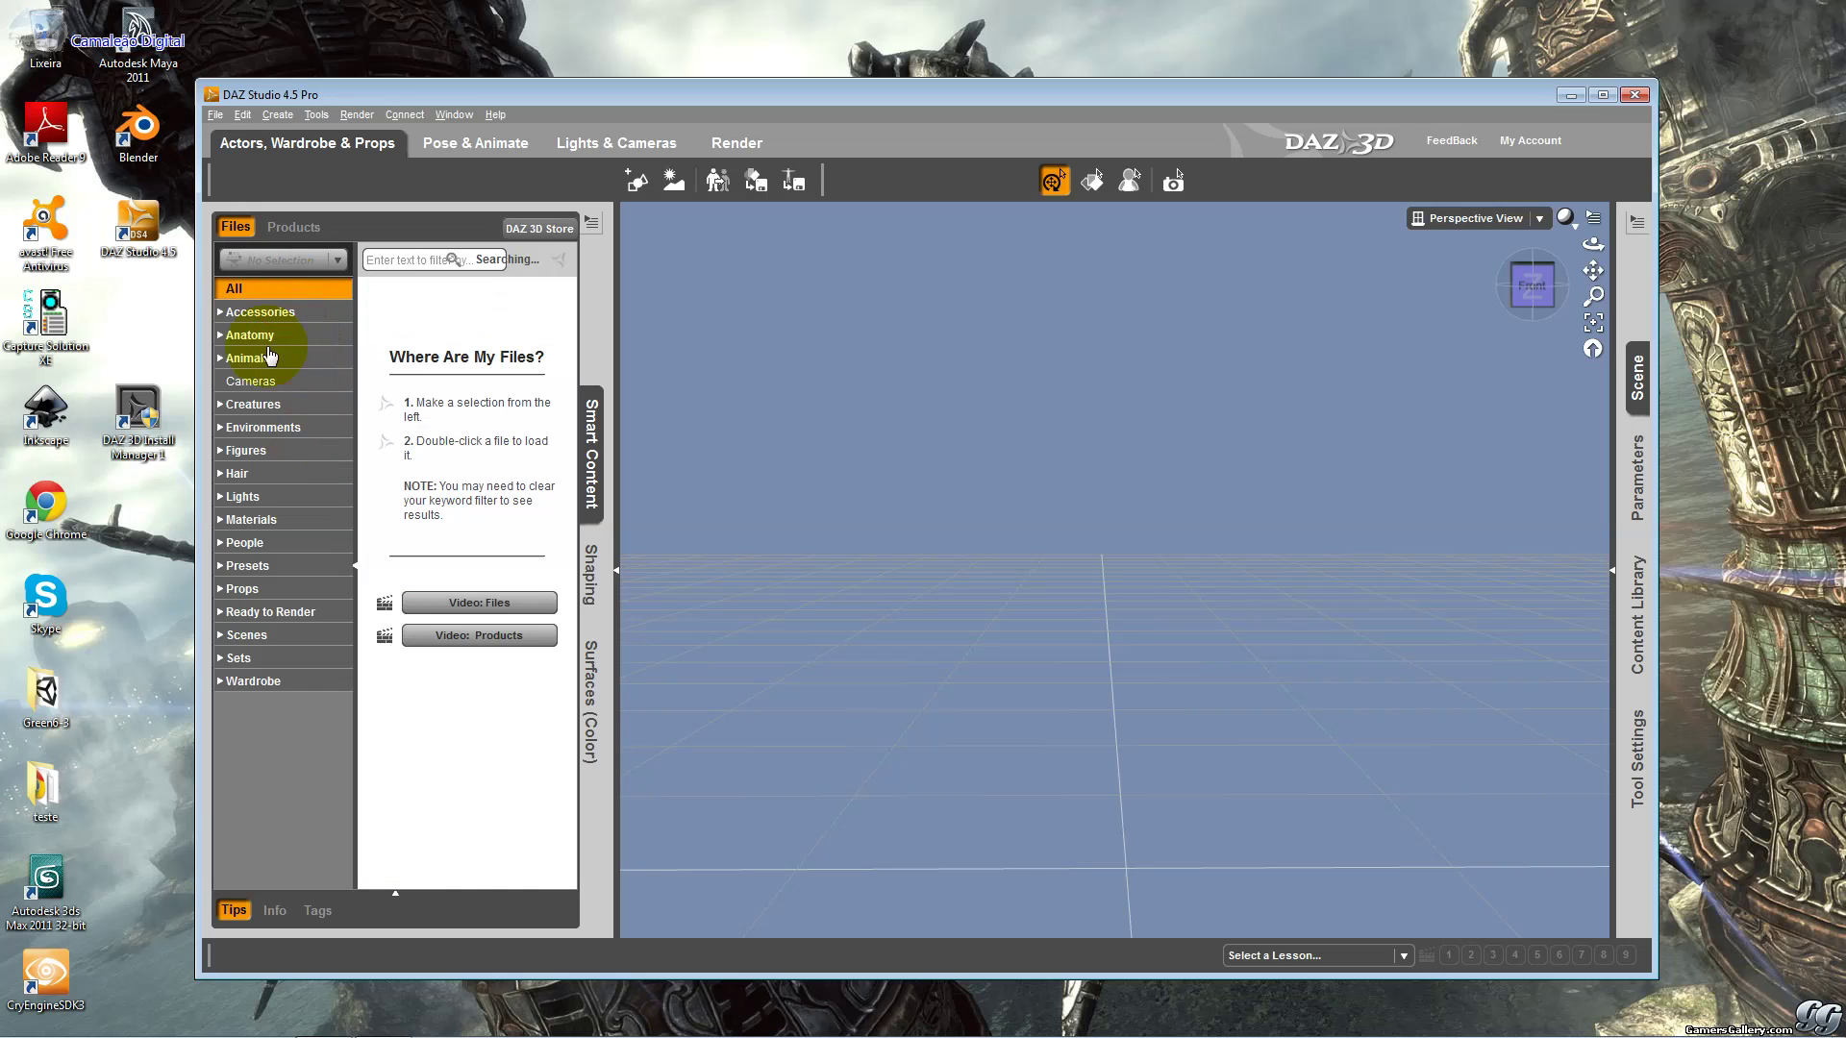
pyautogui.click(255, 450)
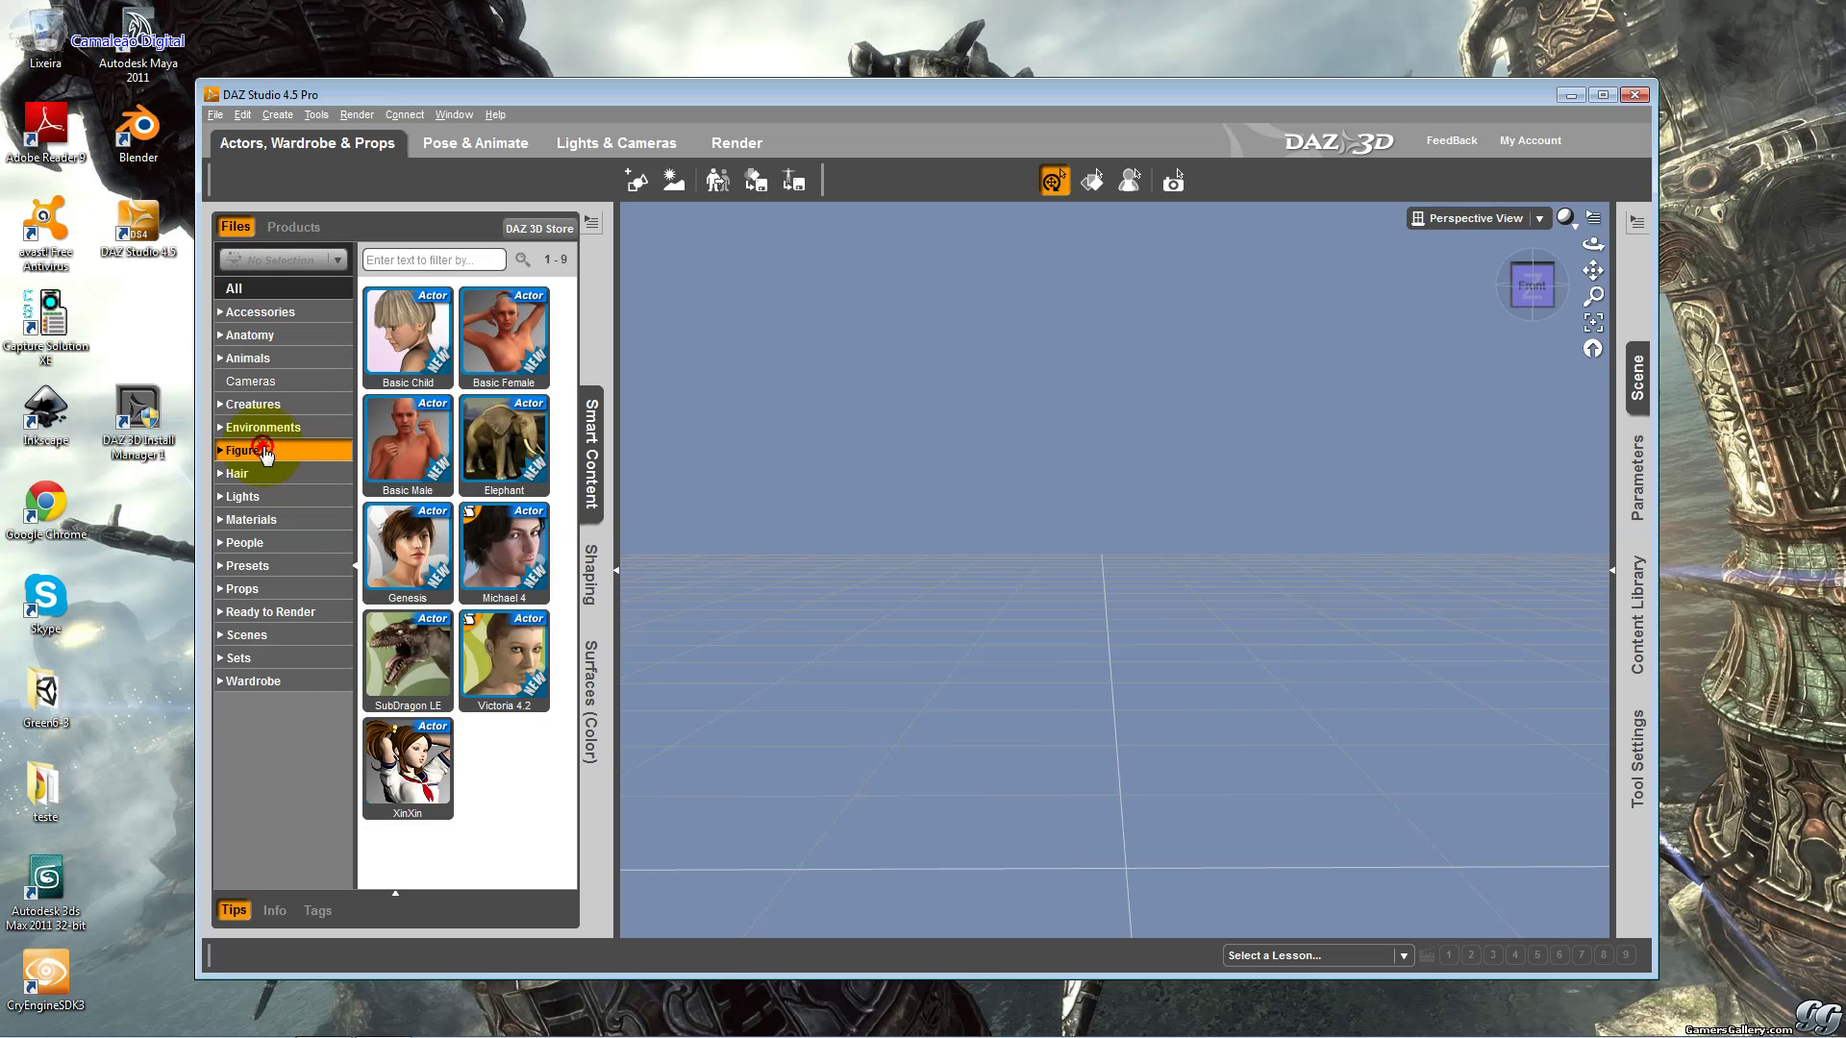
pyautogui.doubleClick(431, 742)
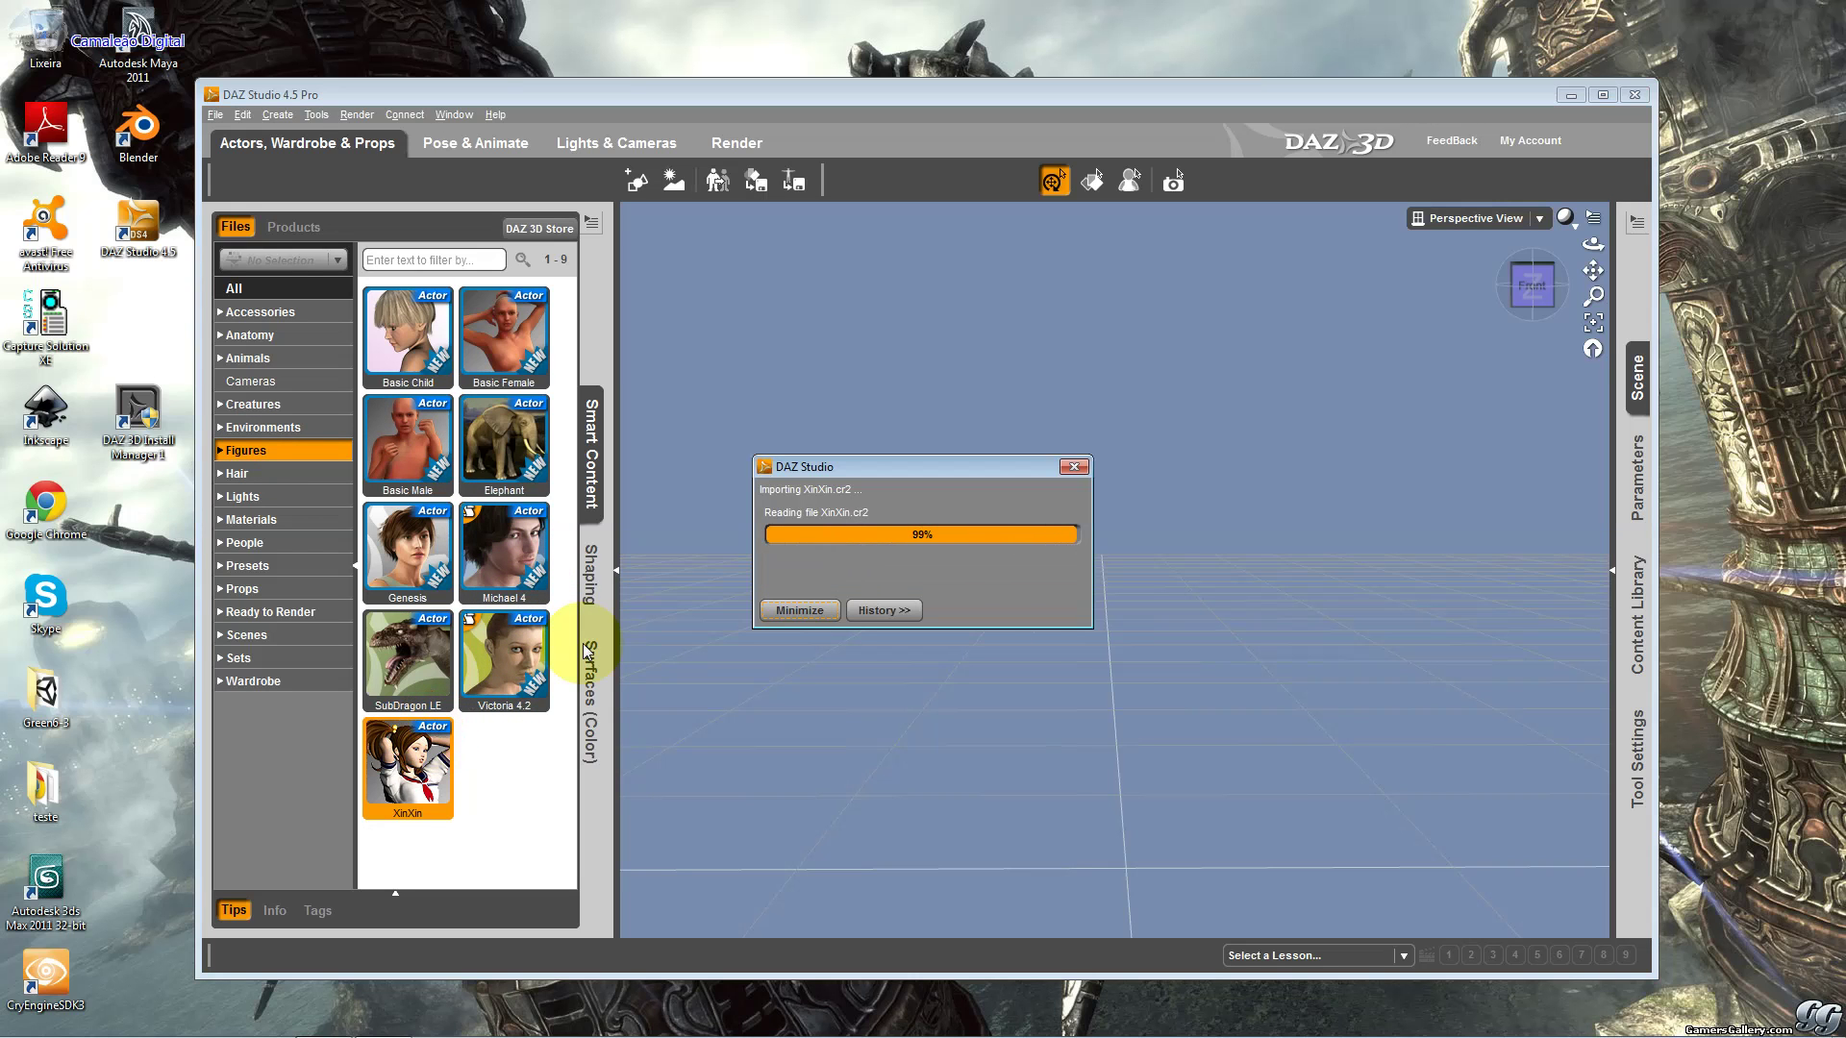
pyautogui.click(799, 610)
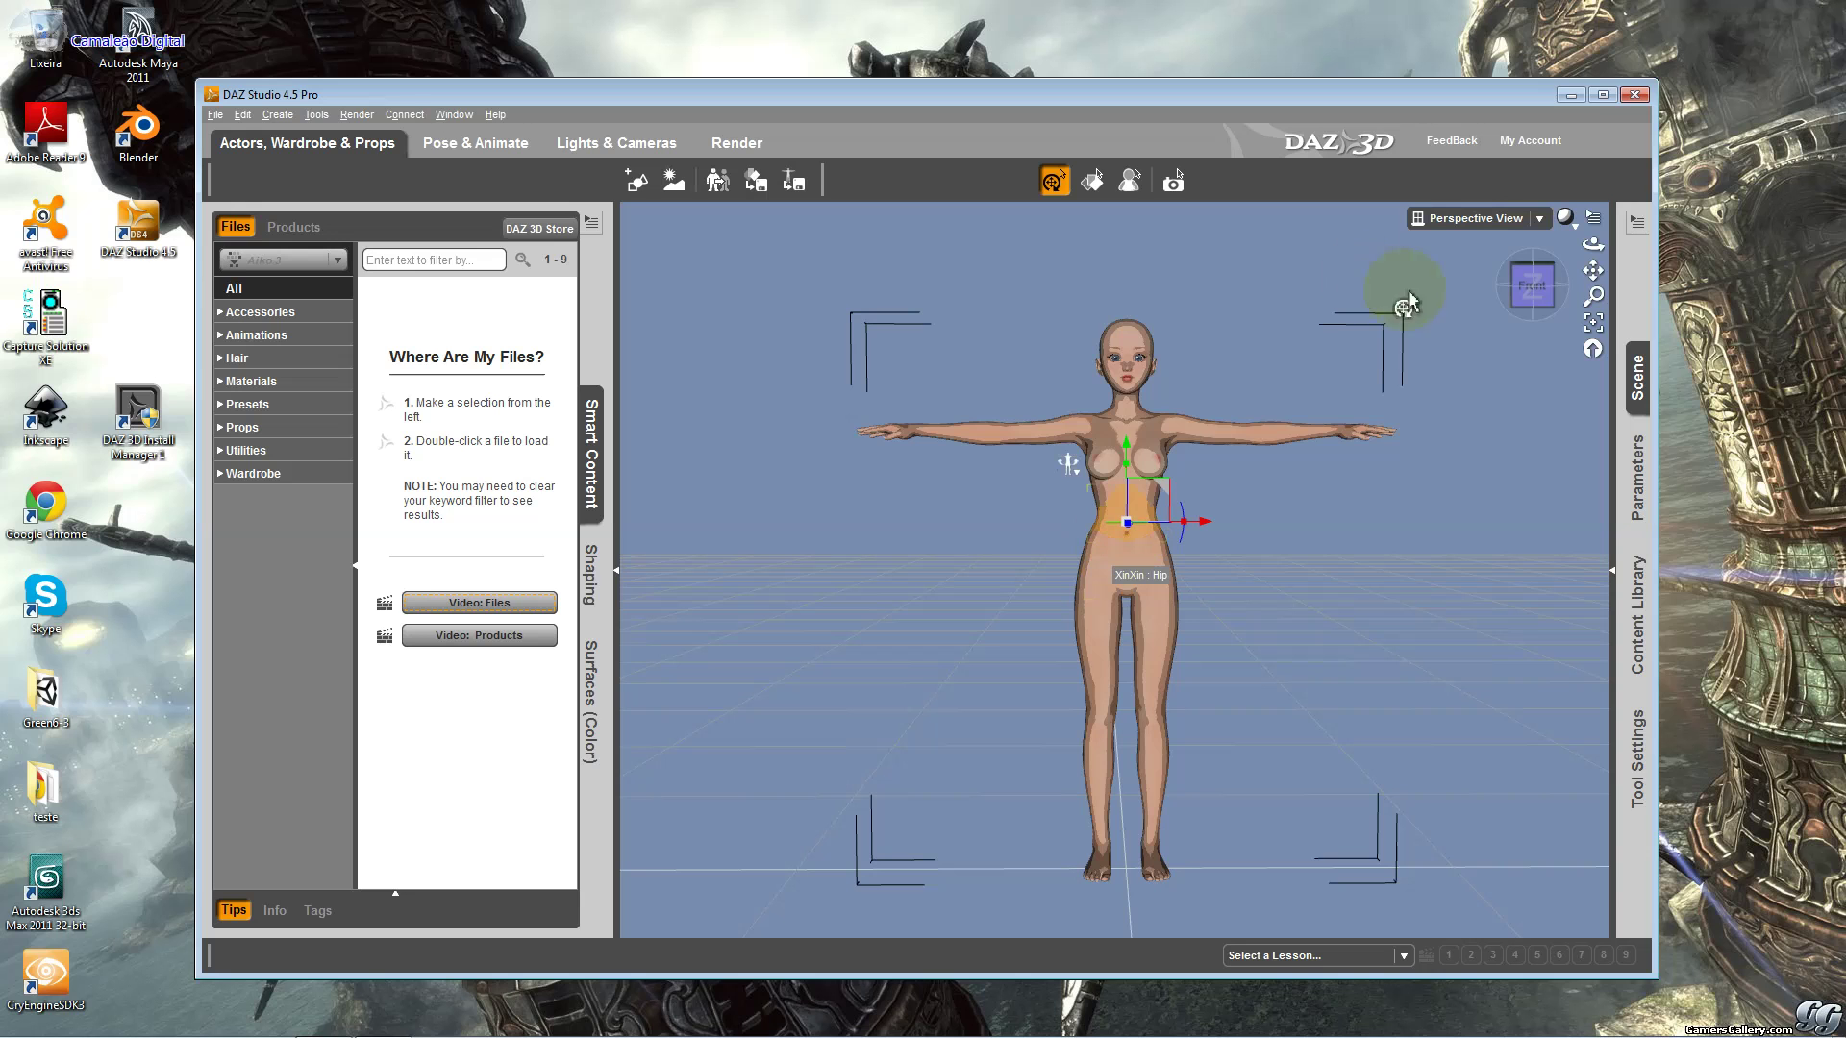
# View XinXin from a raised three-quarter angle in the Wire Bounding Box and Solid Bounding Box display styles.
pyautogui.click(1535, 281)
pyautogui.moveTo(721, 432)
pyautogui.mouseDown()
pyautogui.moveTo(701, 442)
pyautogui.moveTo(731, 428)
pyautogui.mouseUp()
pyautogui.click(1569, 223)
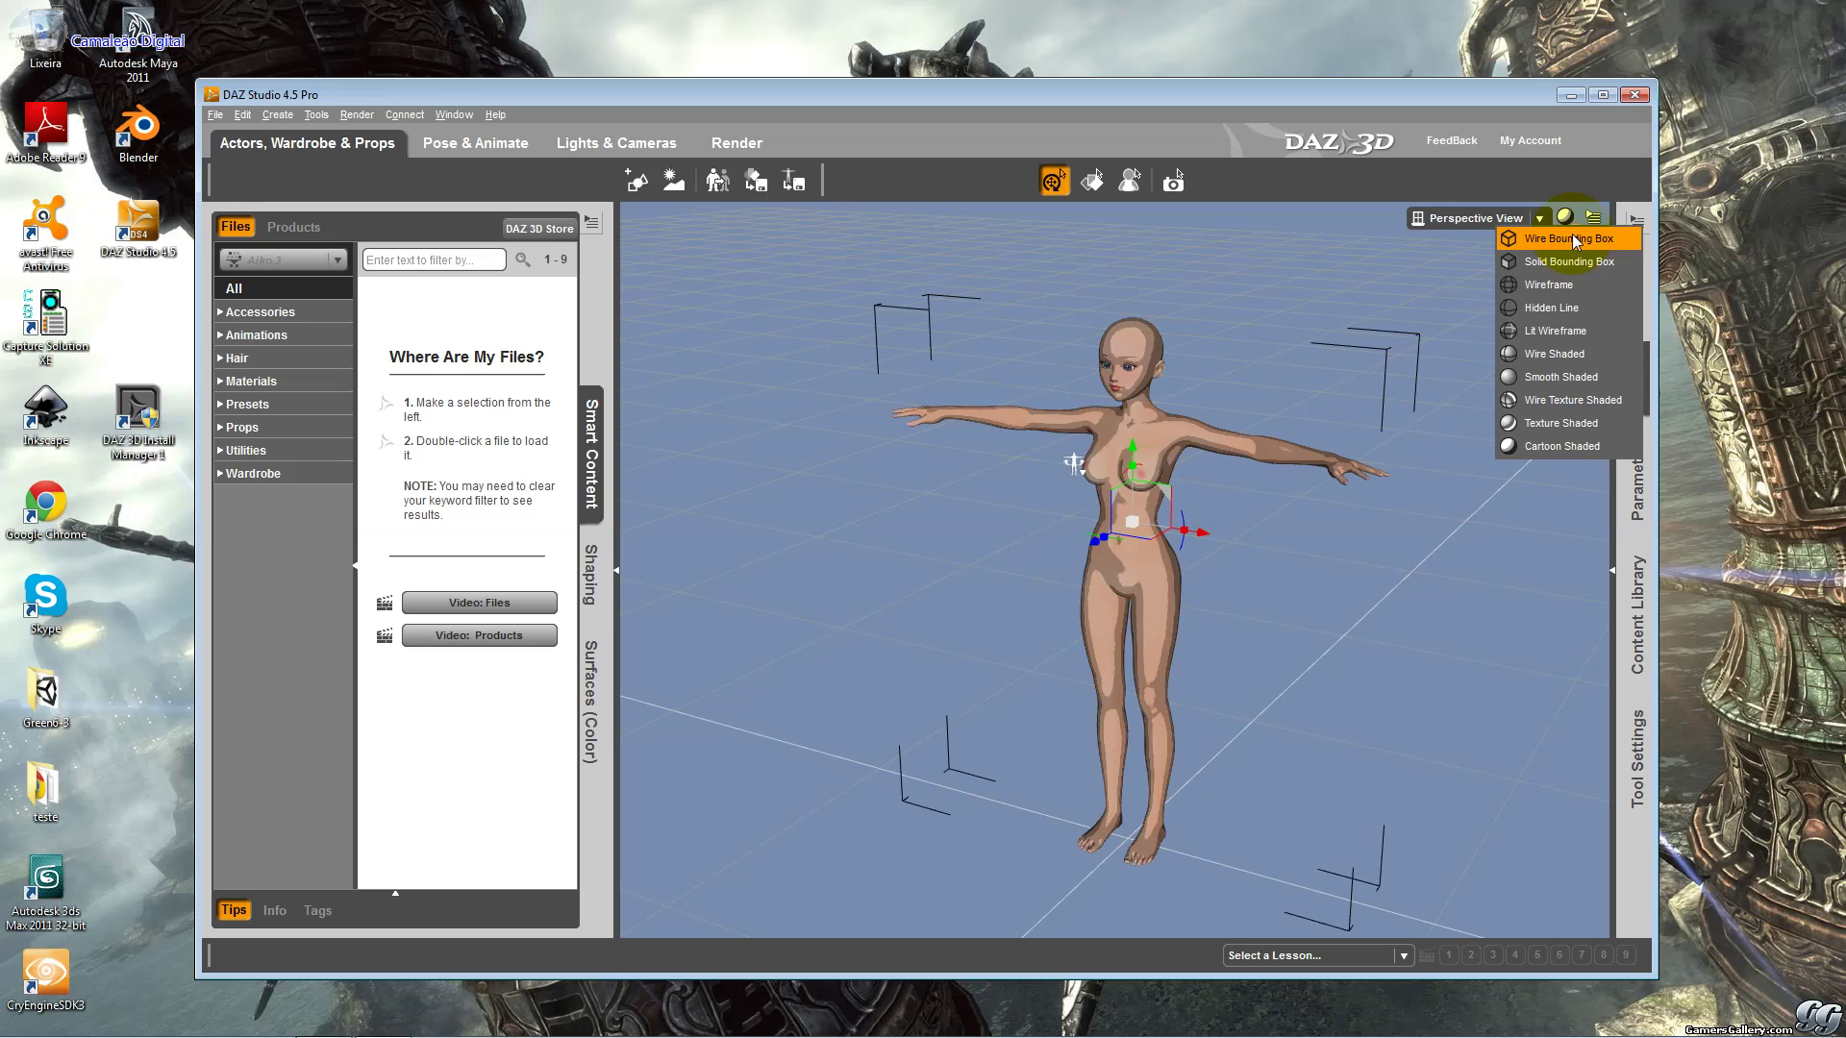
pyautogui.click(1571, 236)
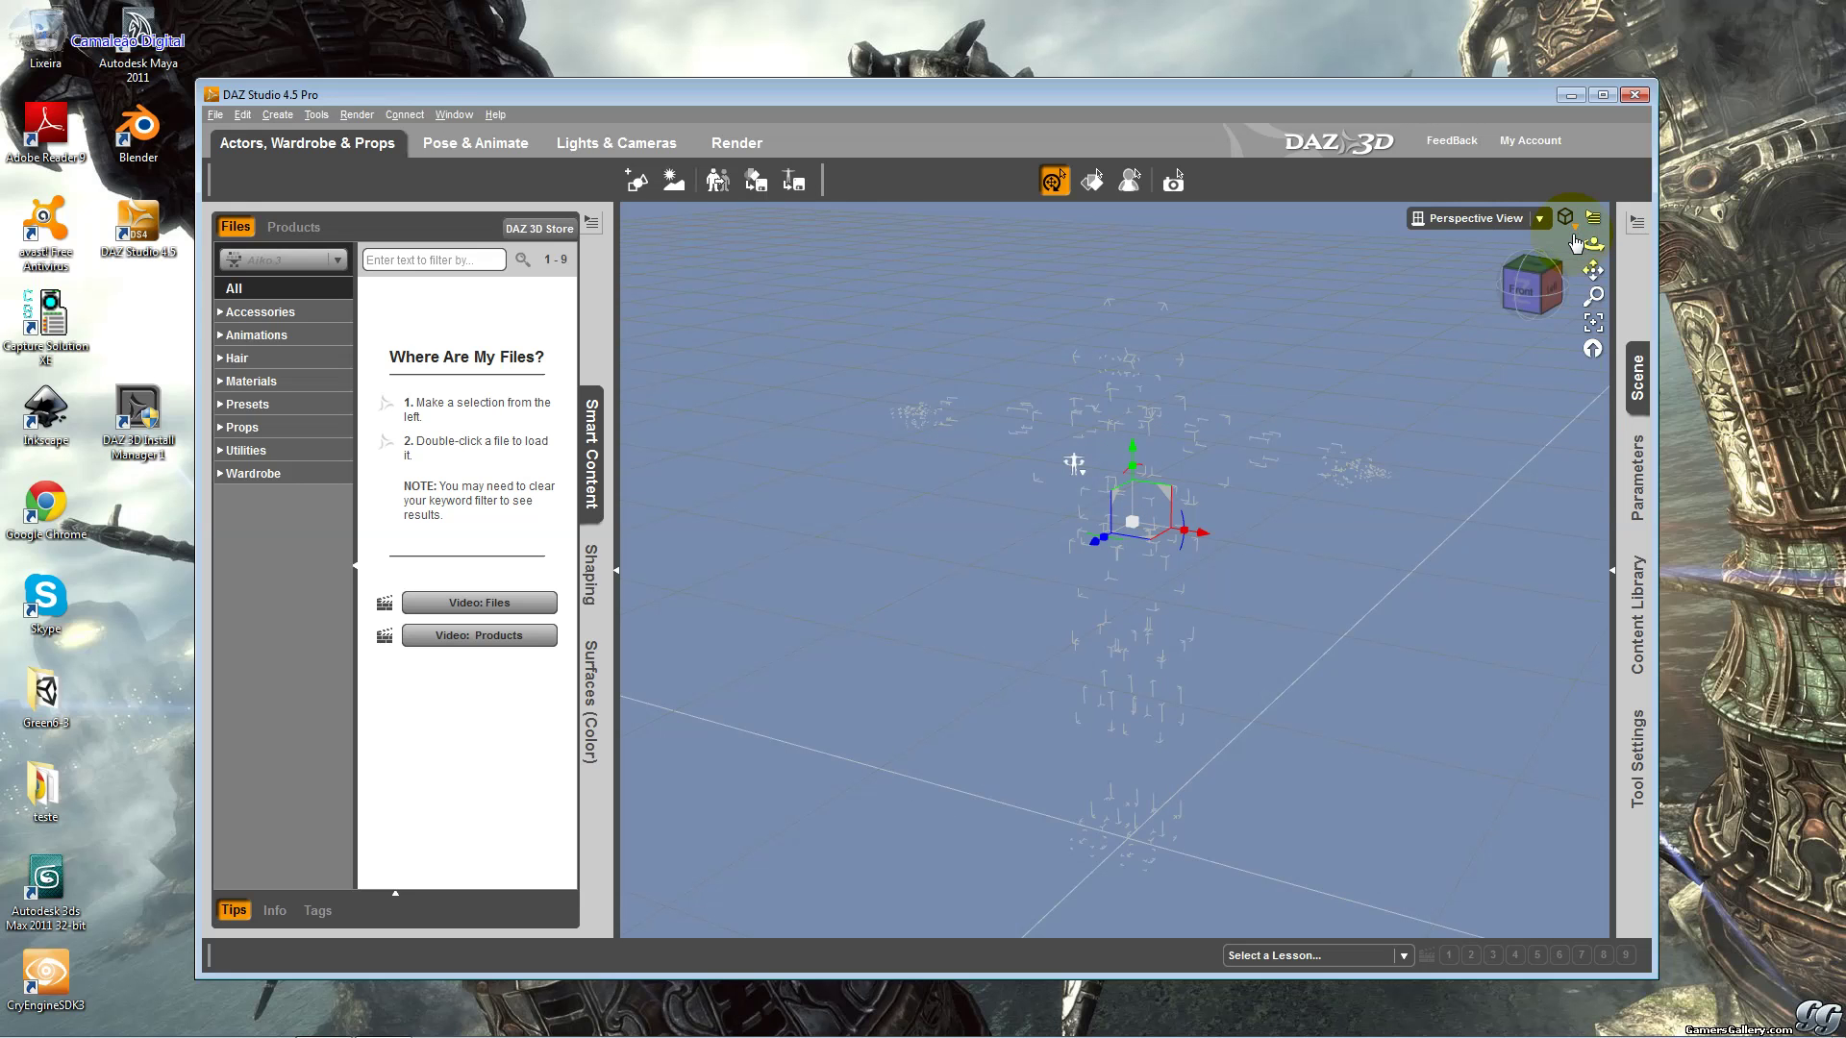
pyautogui.click(1567, 220)
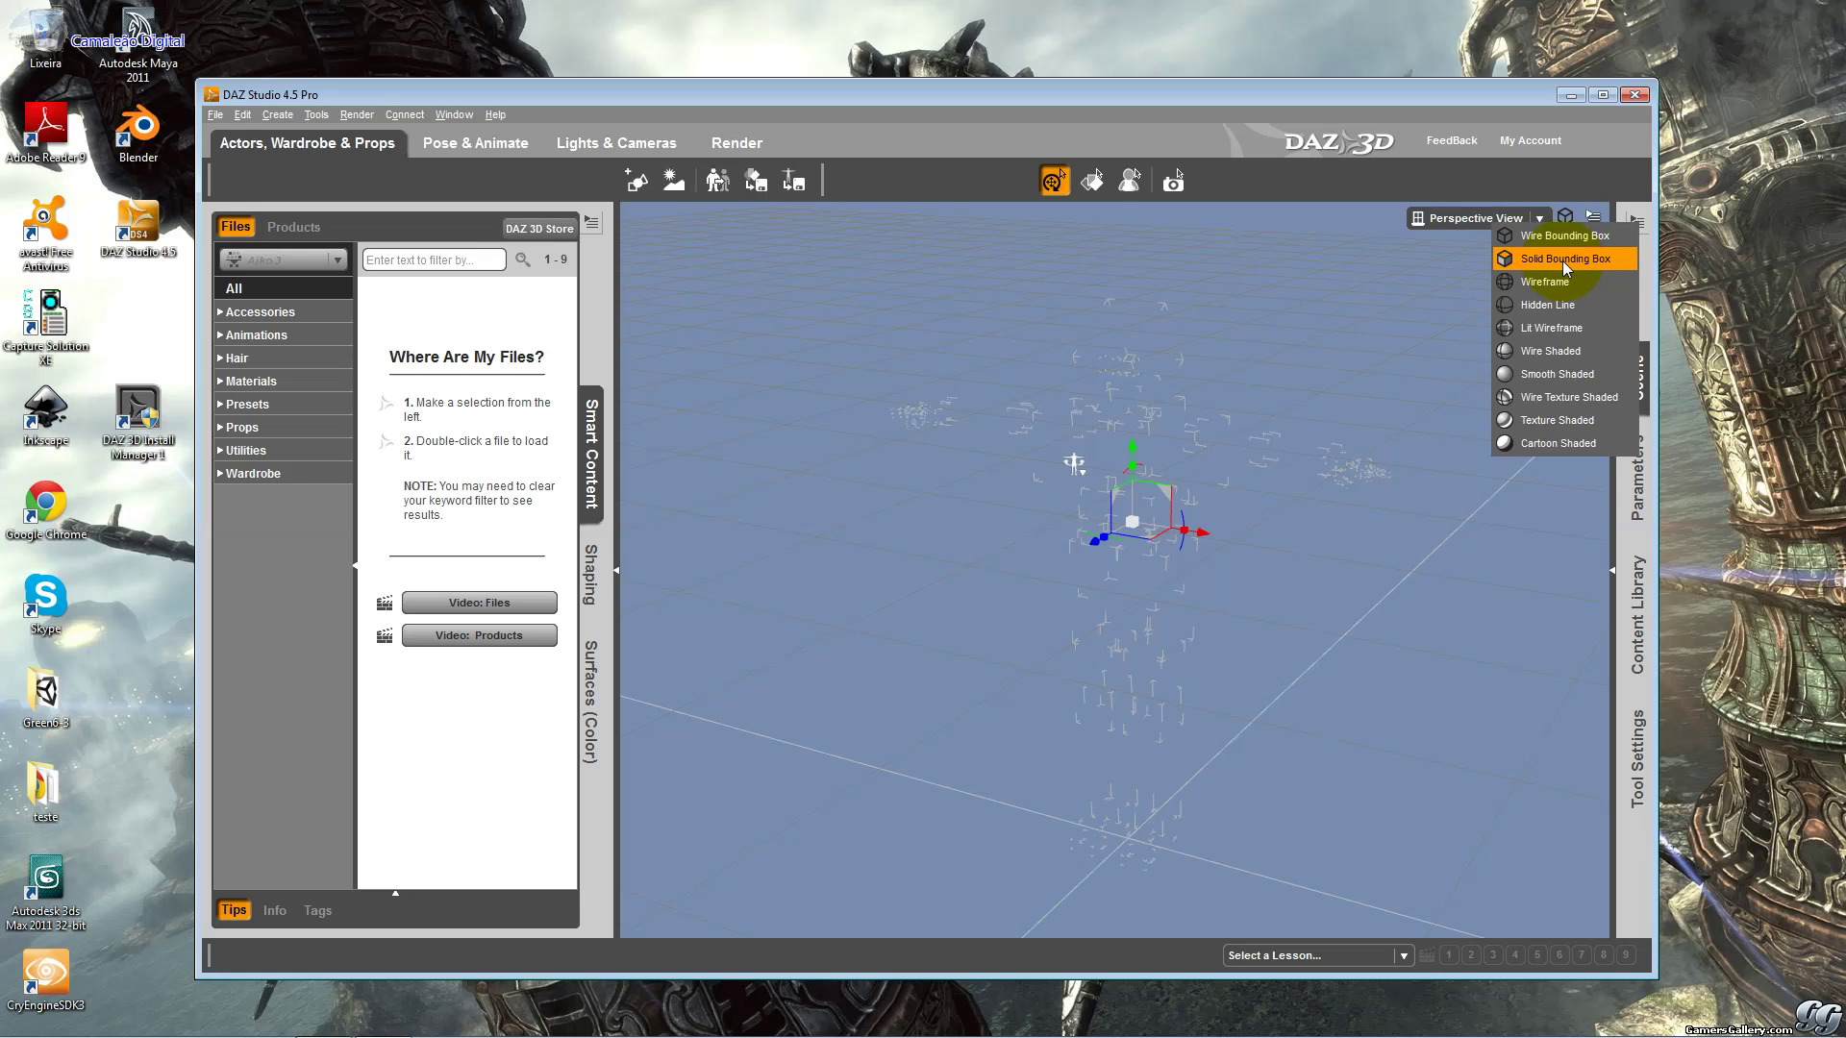
pyautogui.click(1563, 260)
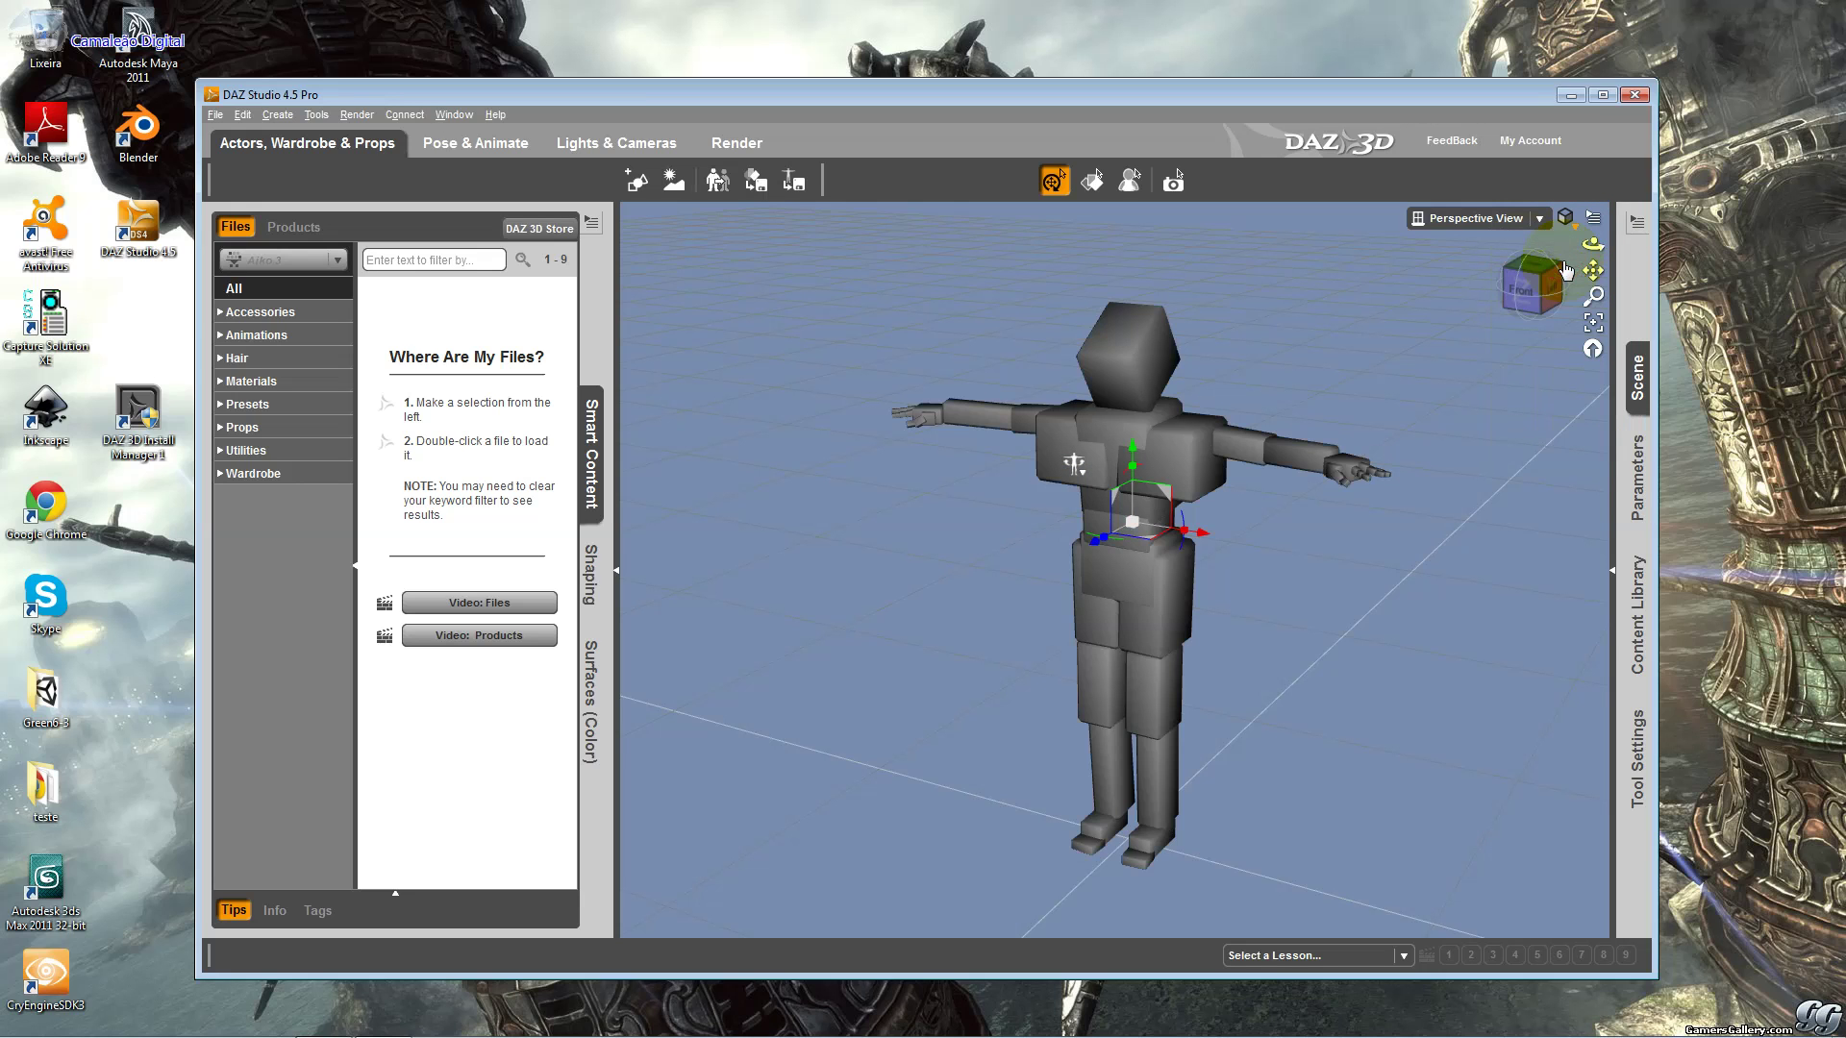
# Preview the XinXin figure in the Wireframe and Hidden Line display styles.
pyautogui.click(1567, 220)
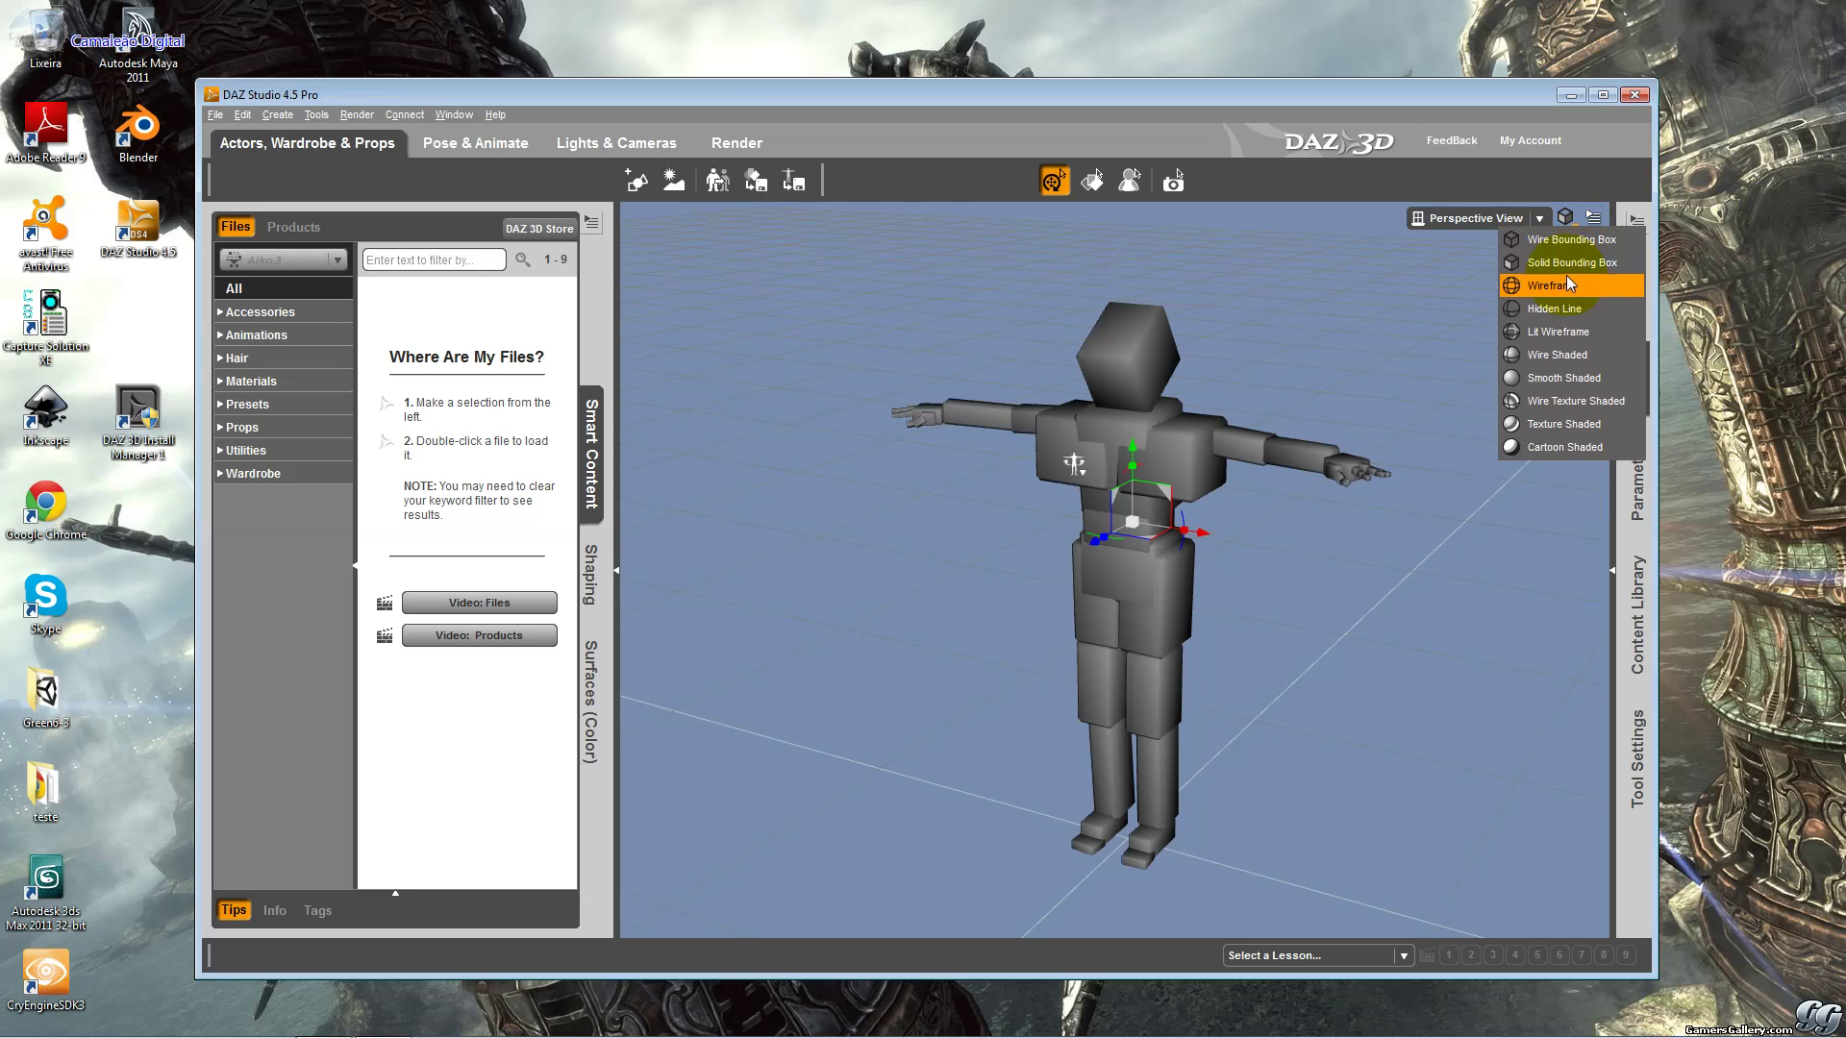
pyautogui.click(1571, 280)
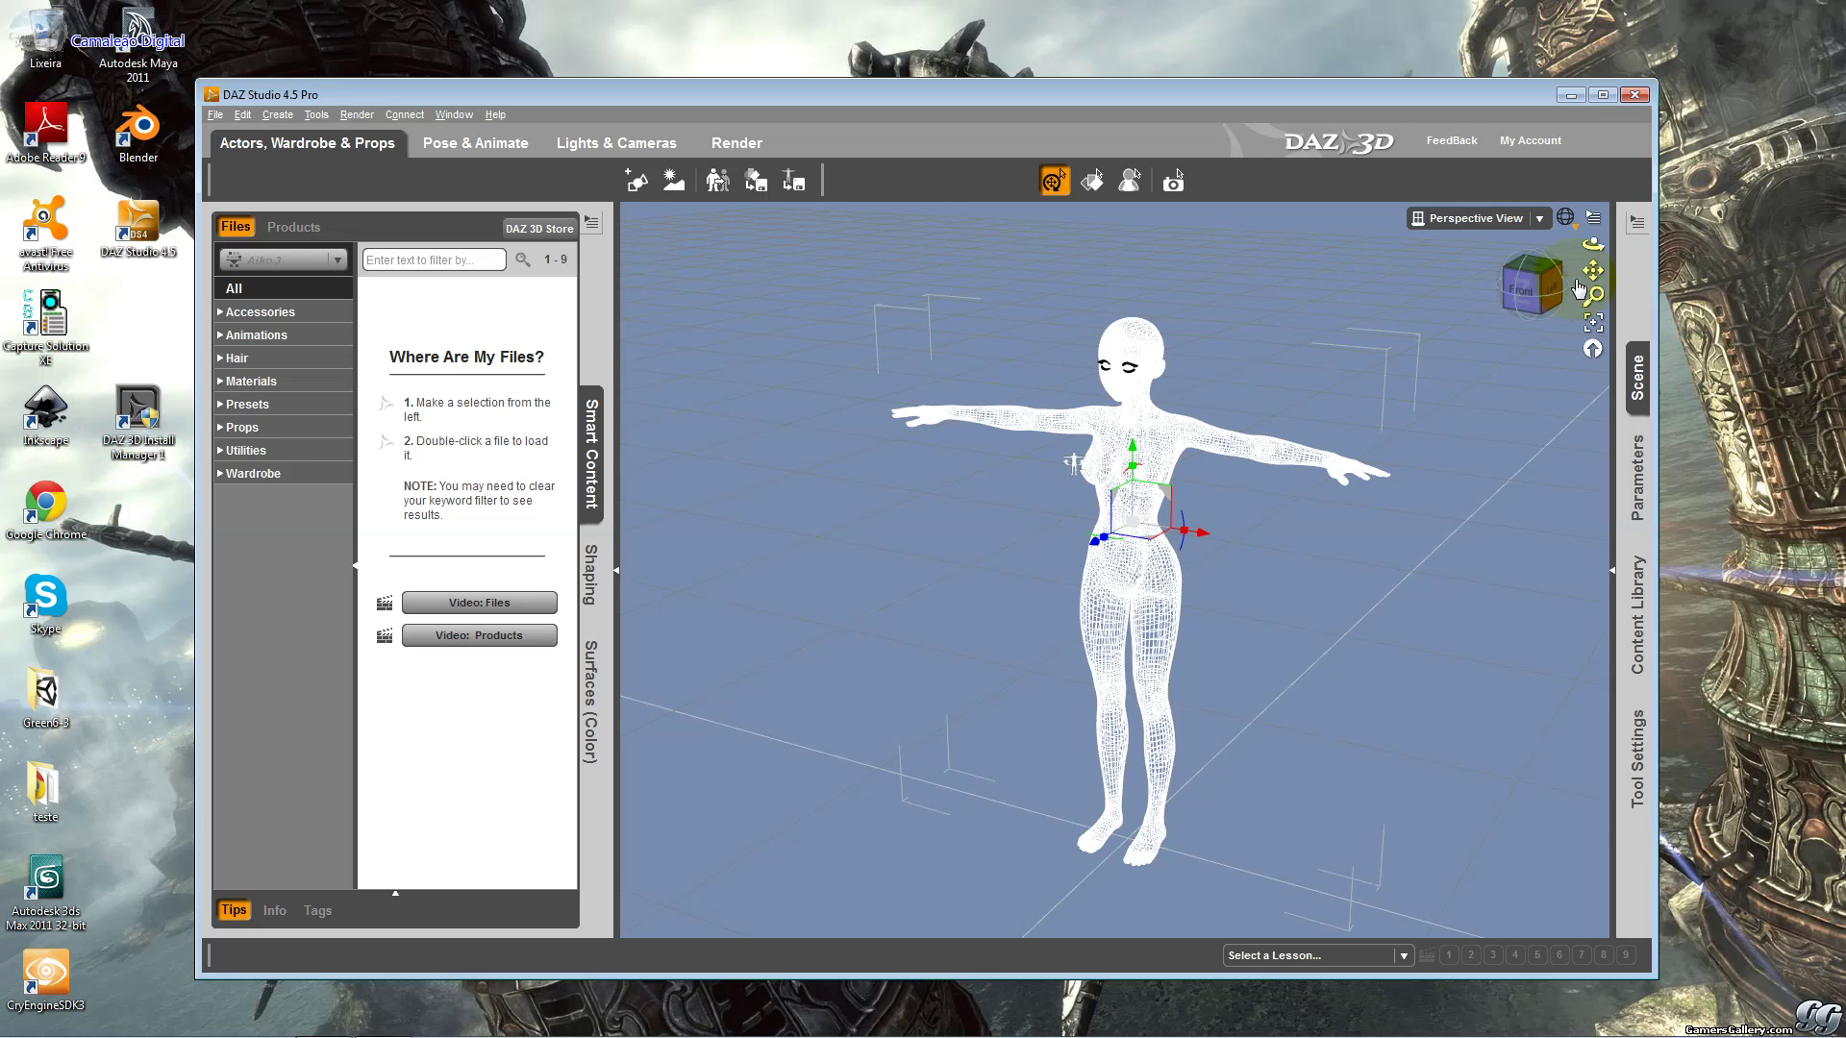
pyautogui.scroll(-1, 1266, 474)
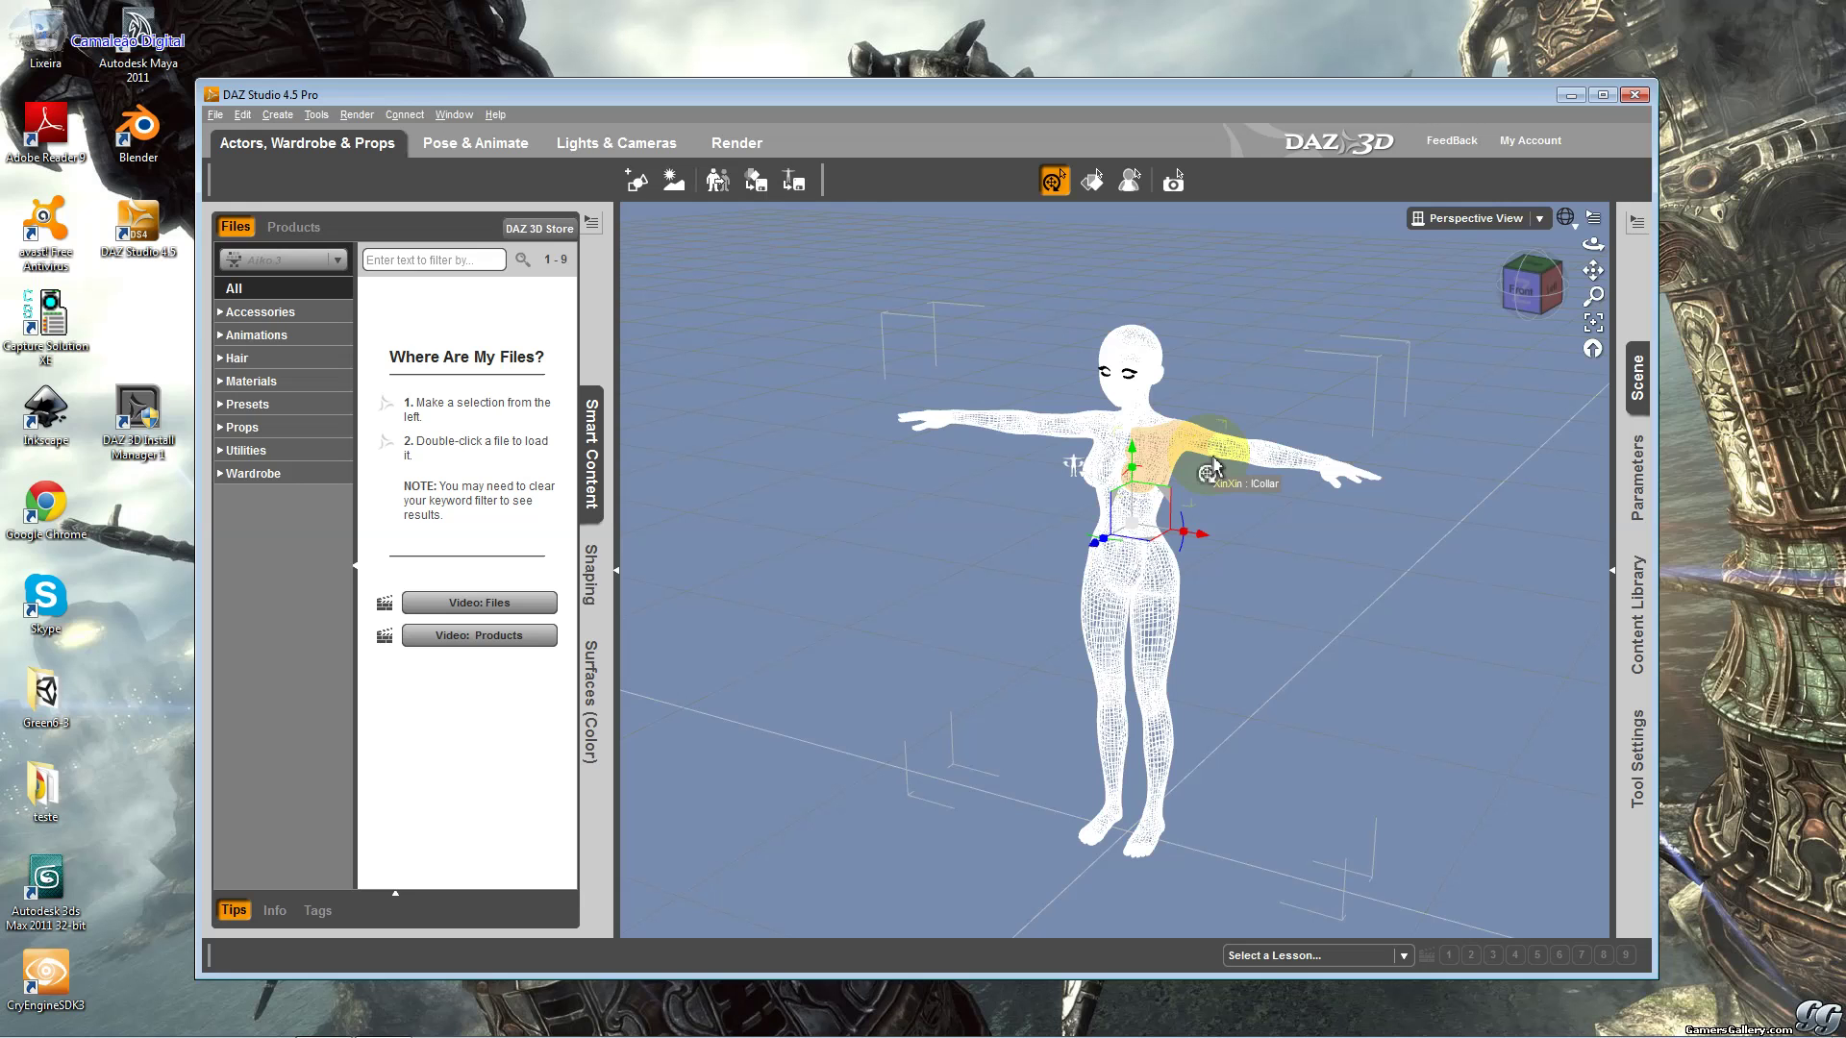
pyautogui.click(1571, 226)
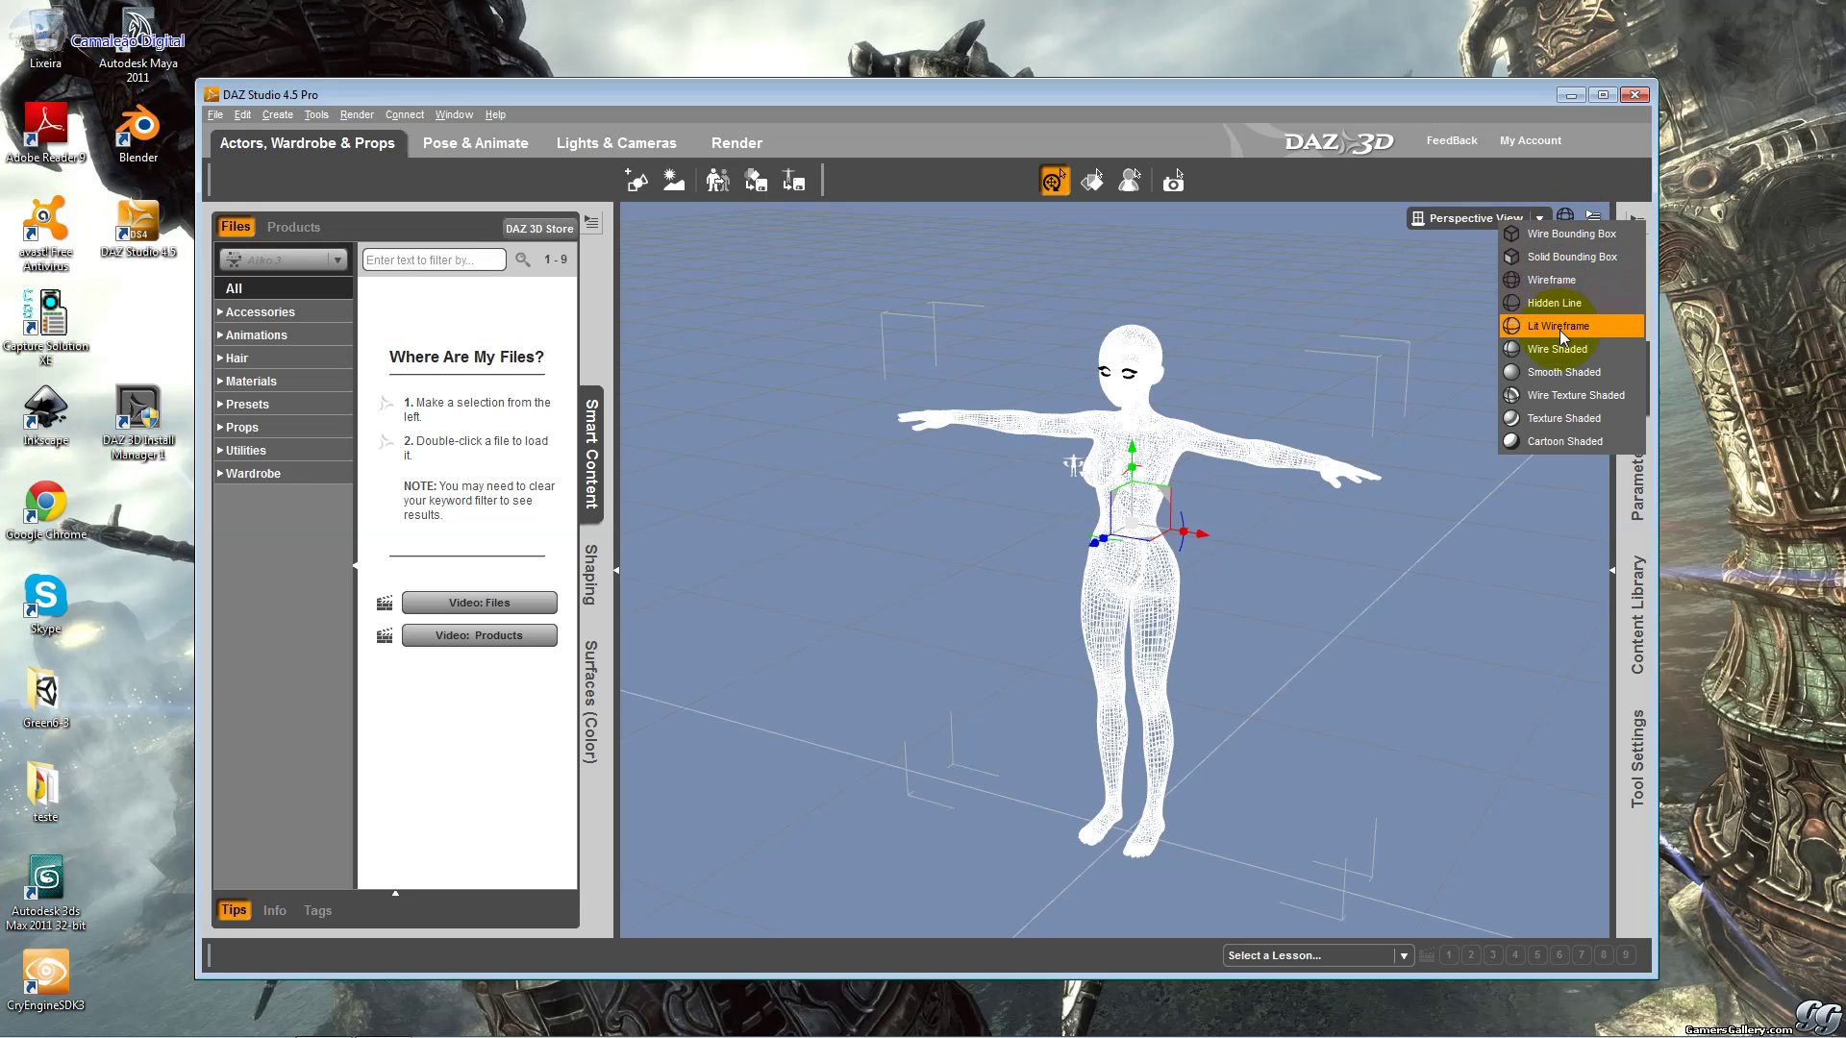
pyautogui.click(1579, 308)
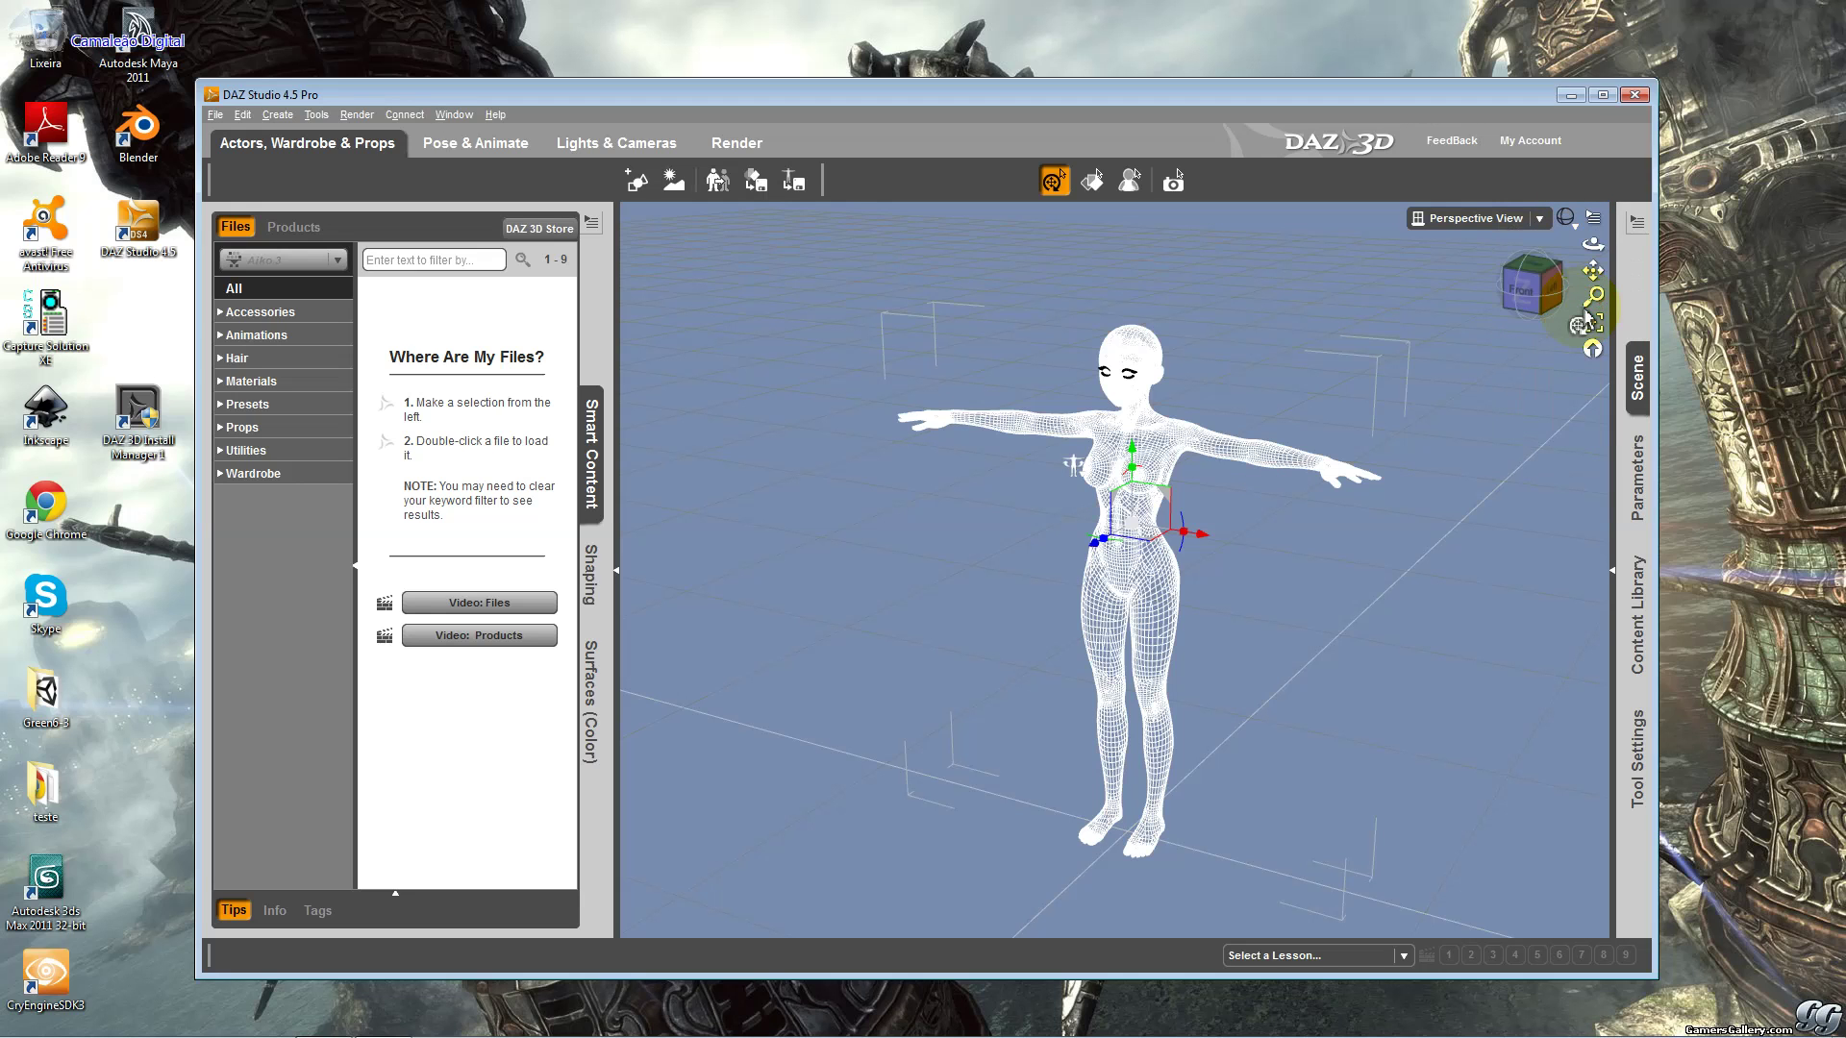
# Preview the XinXin figure in the Lit Wireframe and Wire Shaded display styles.
pyautogui.click(1574, 221)
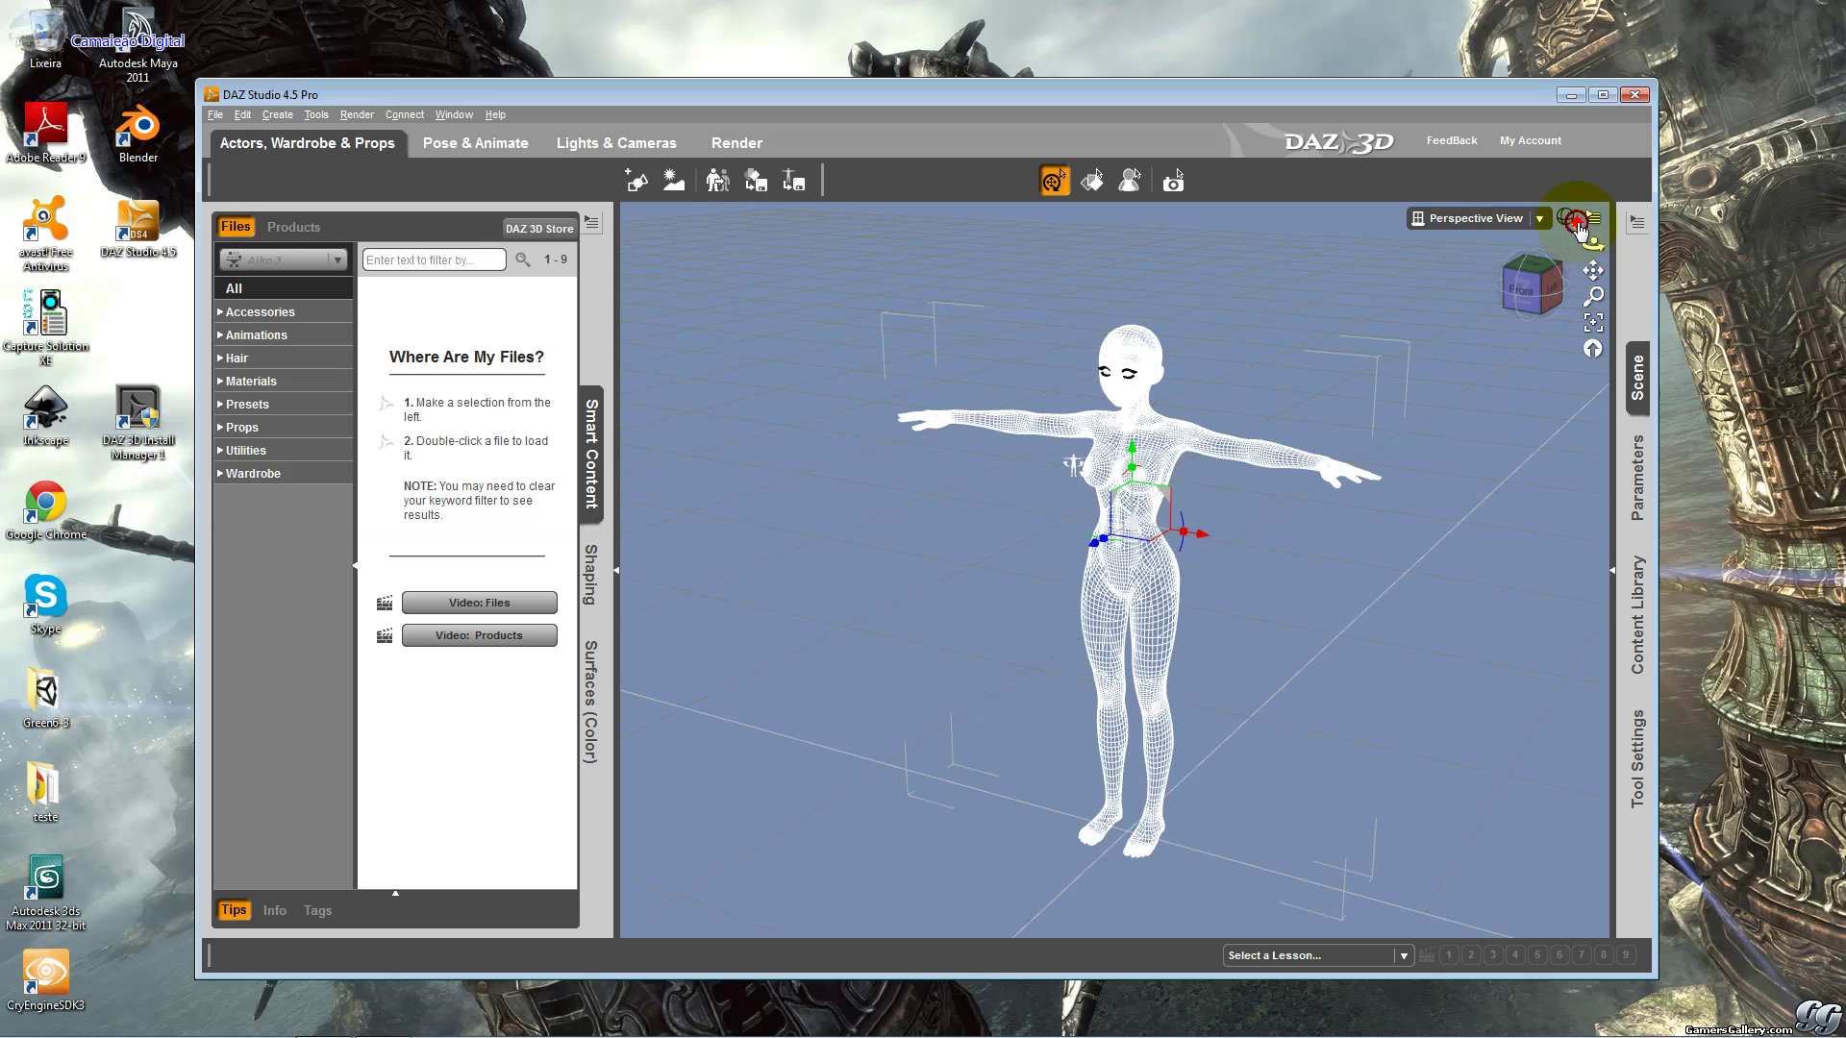
pyautogui.click(1589, 331)
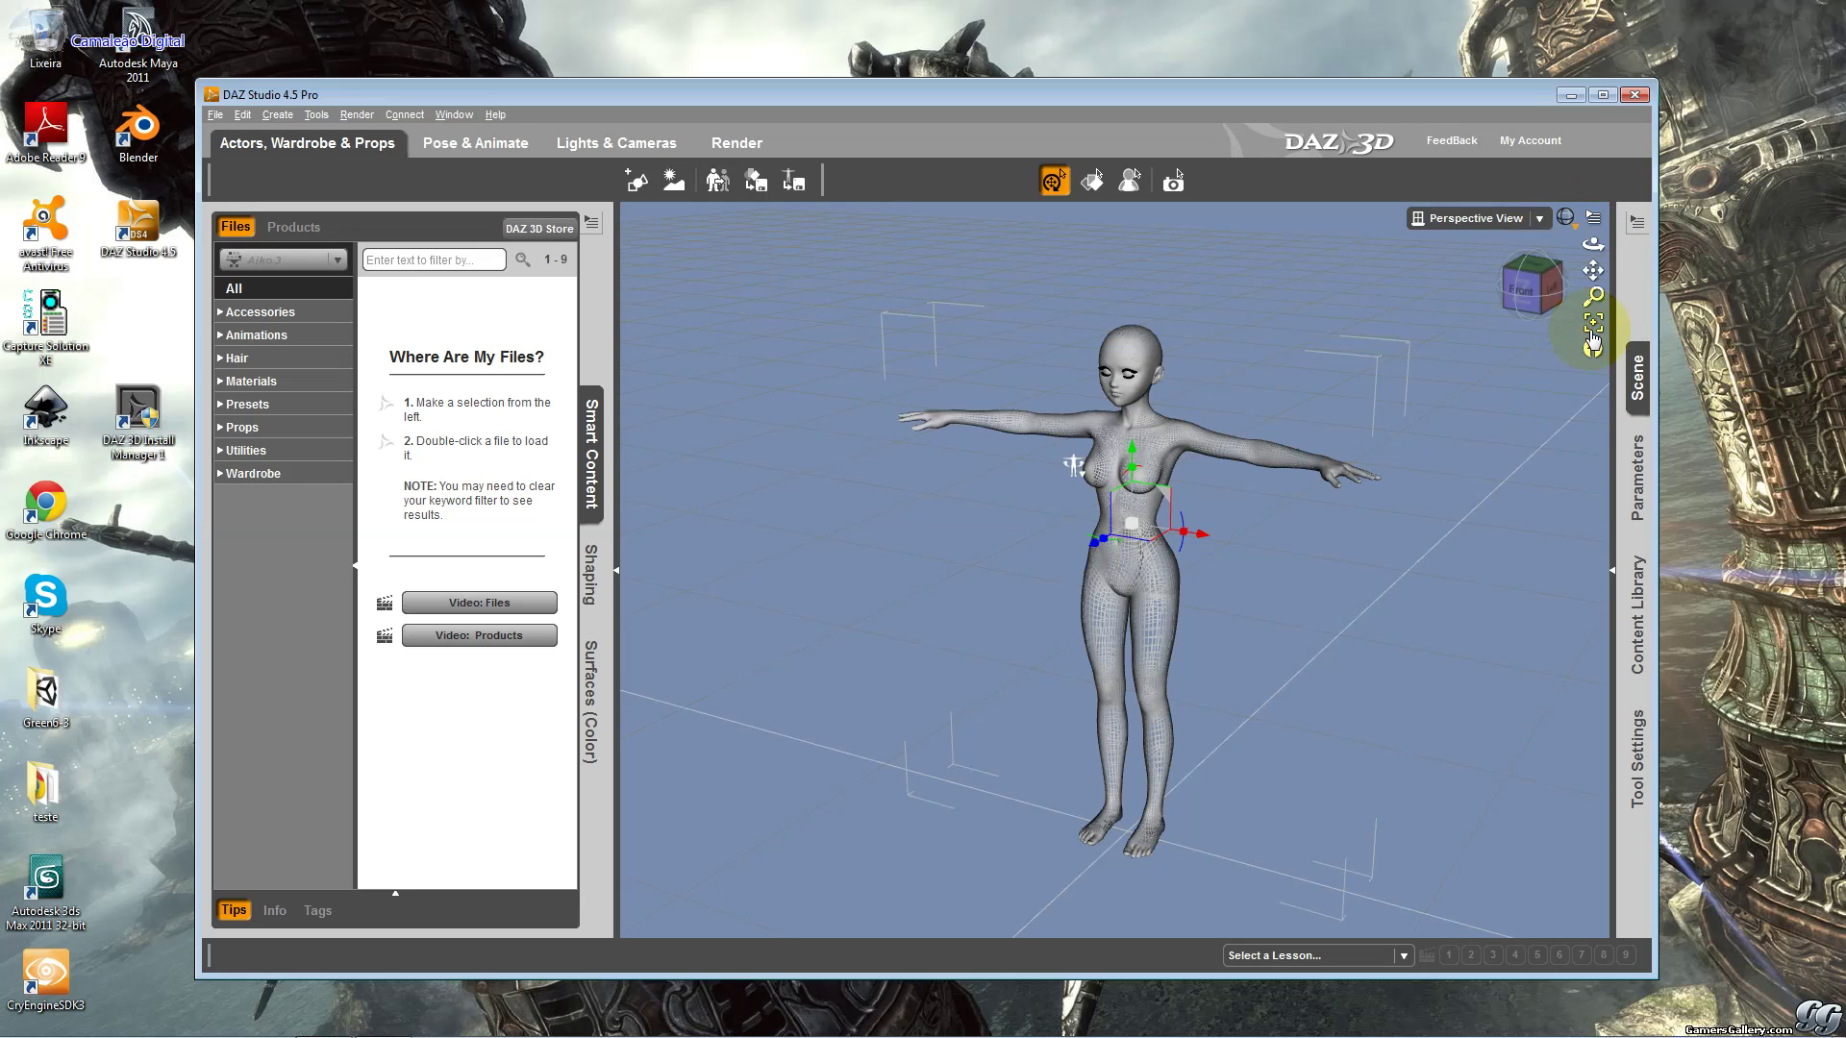
pyautogui.click(1576, 227)
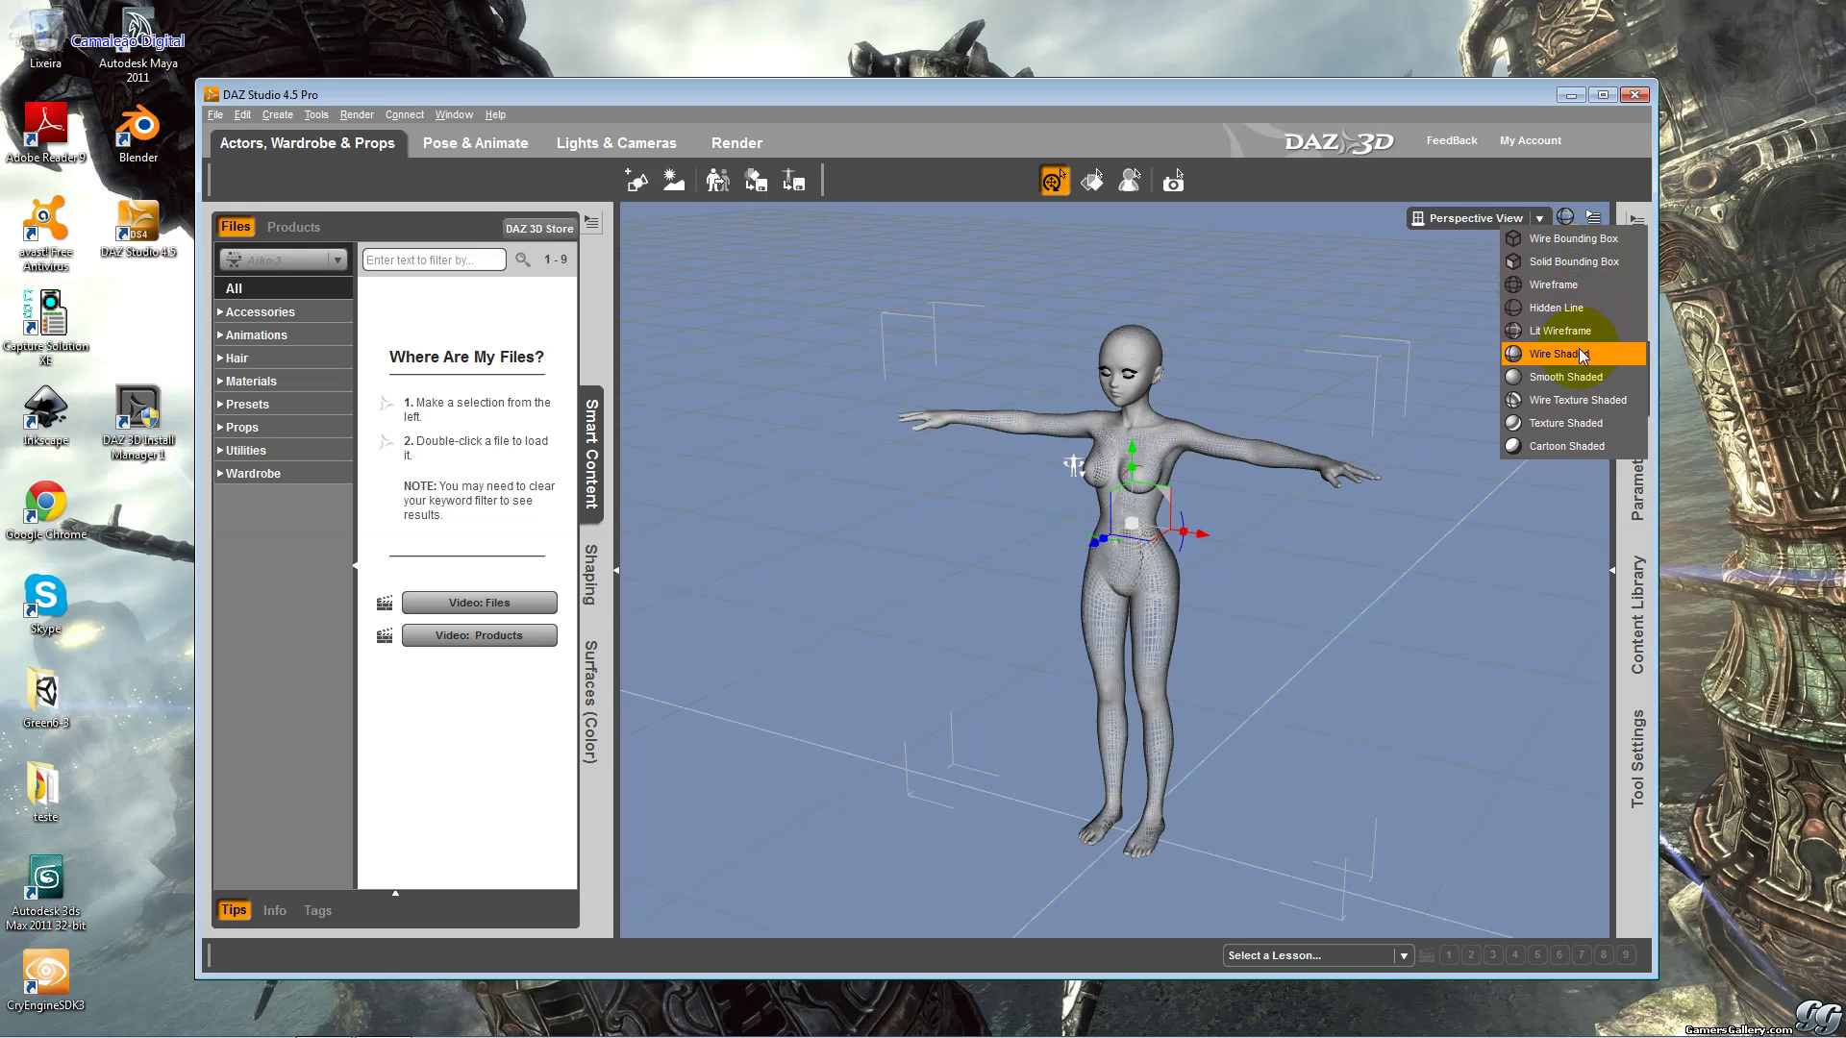
pyautogui.click(1590, 362)
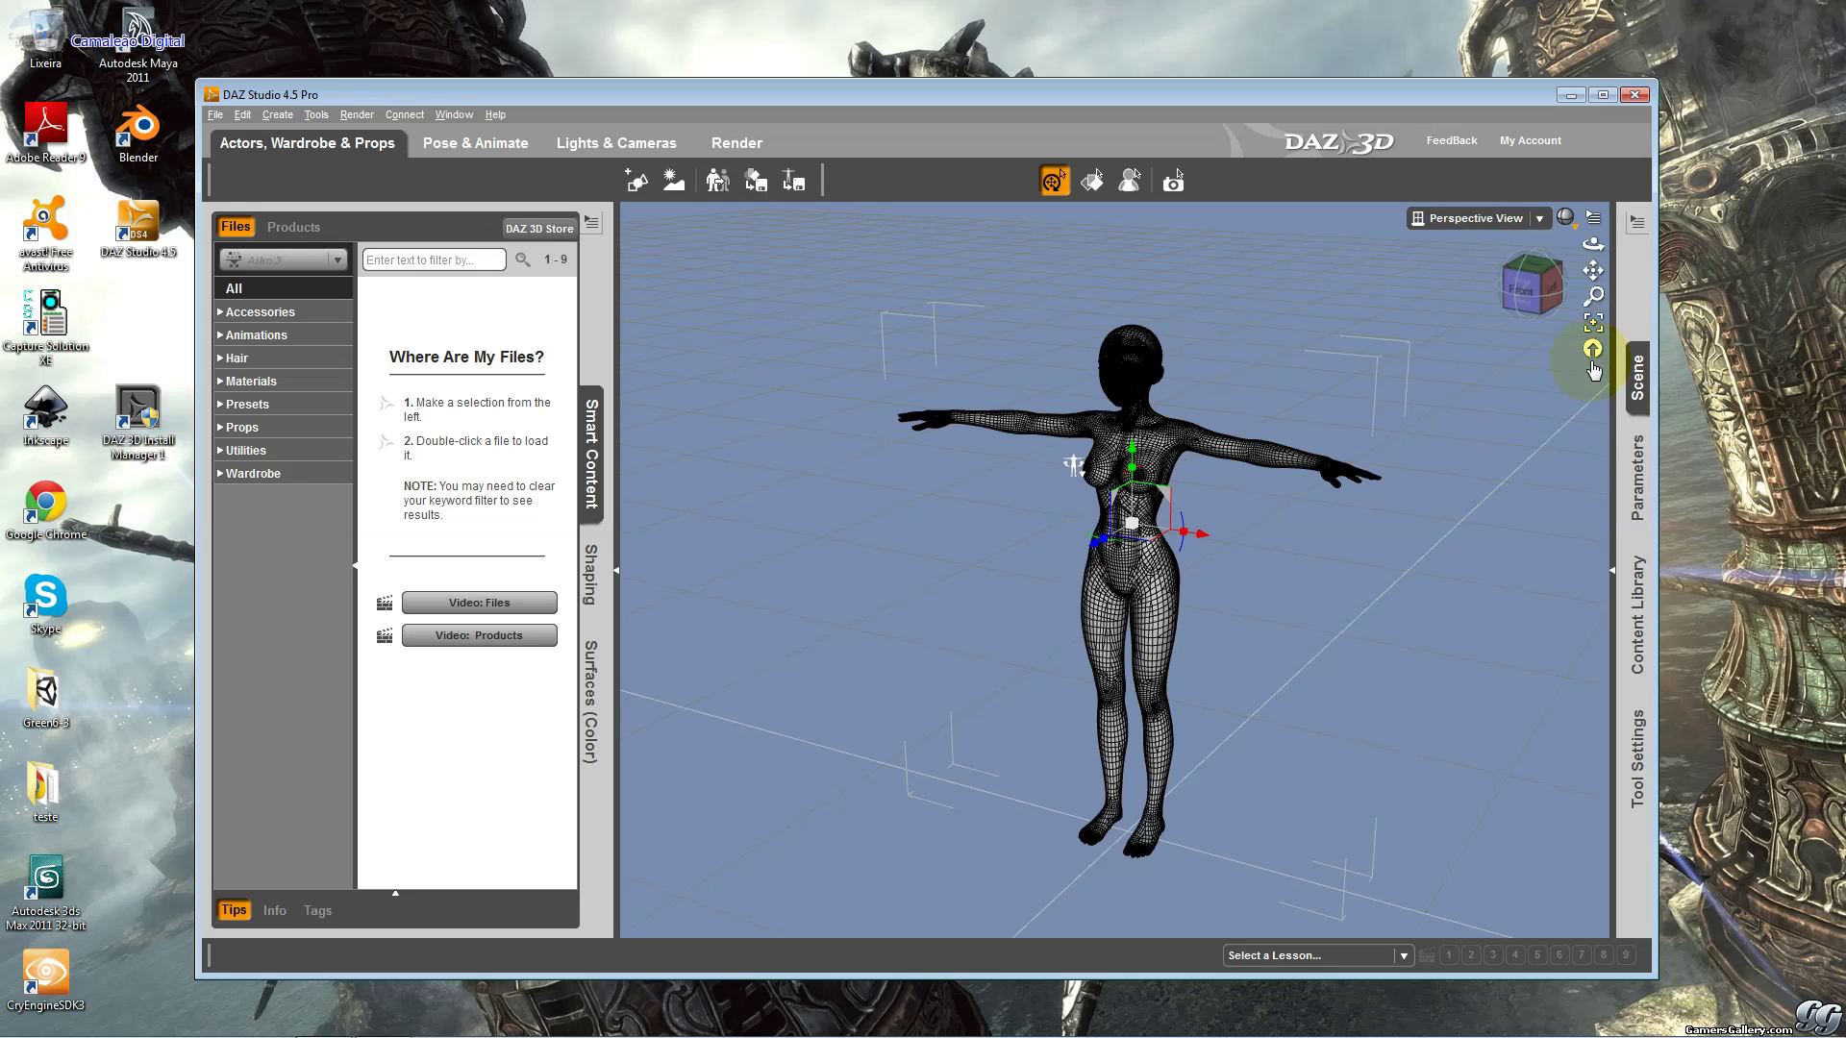
# Preview the XinXin figure in the Smooth Shaded and Wire Texture Shaded display styles.
pyautogui.click(1572, 225)
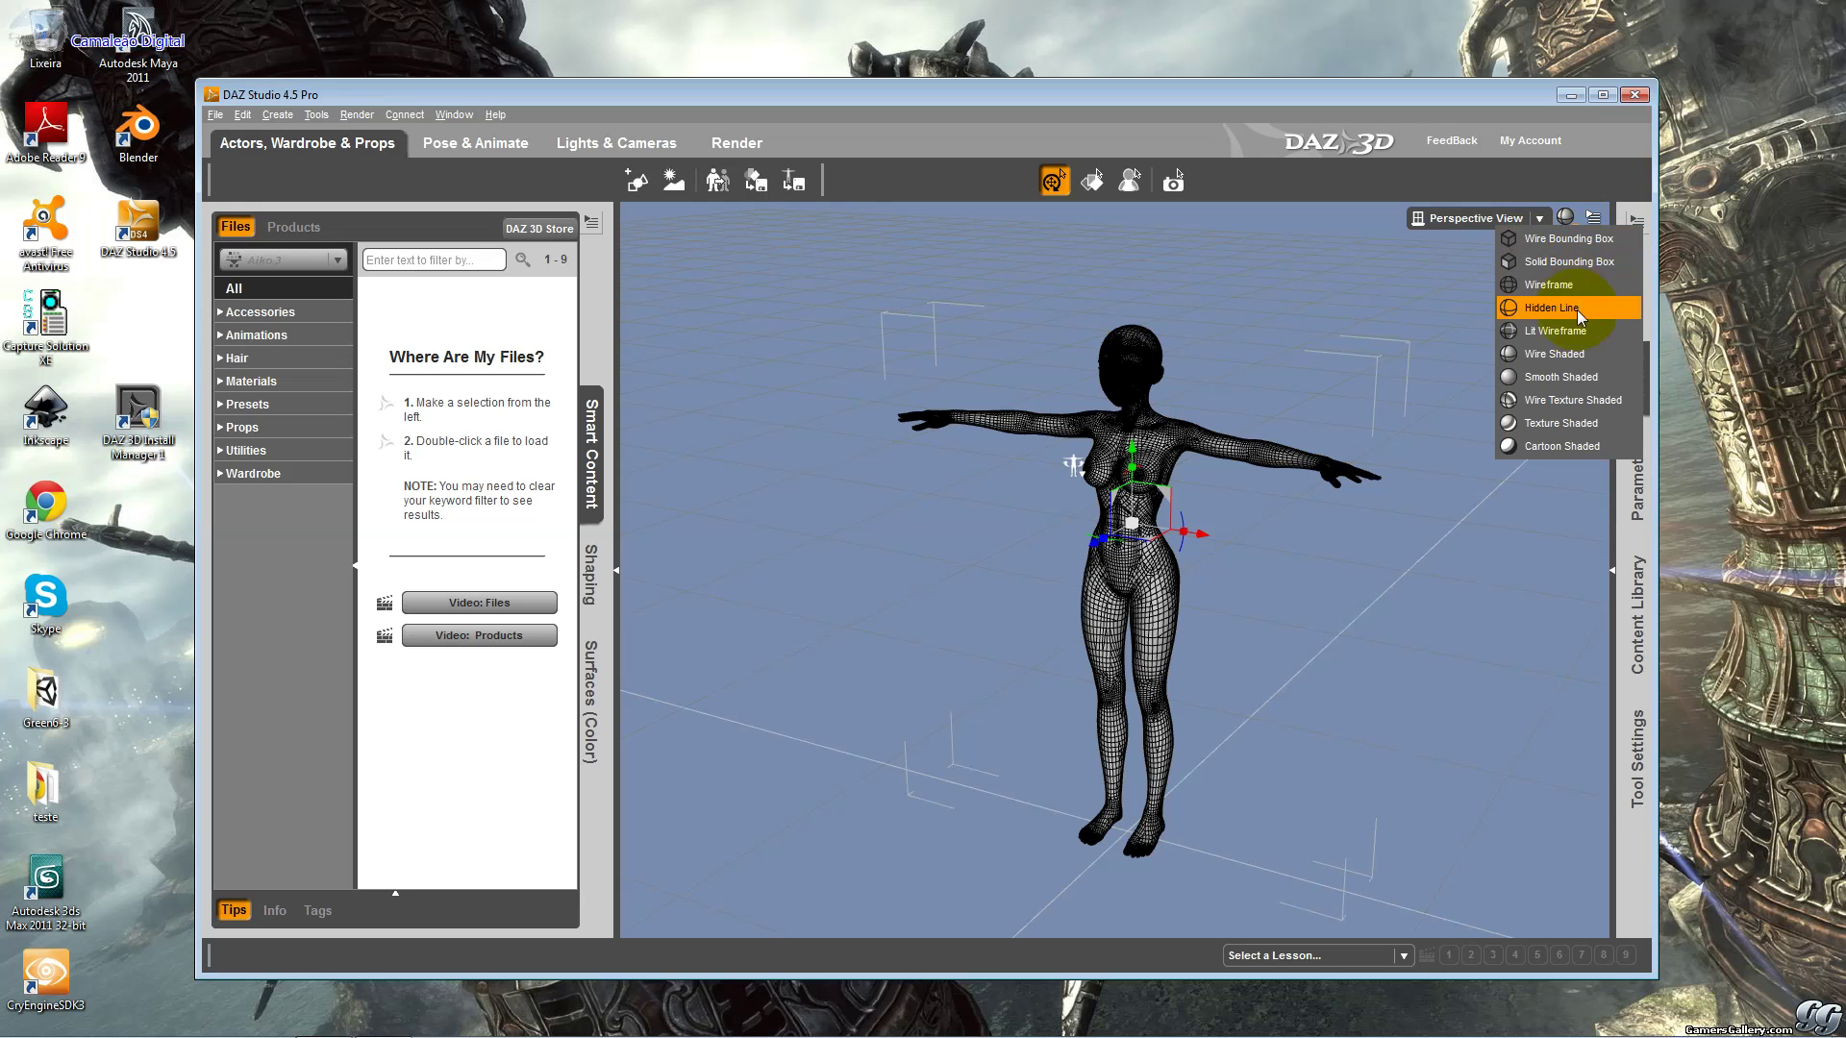
pyautogui.click(1581, 375)
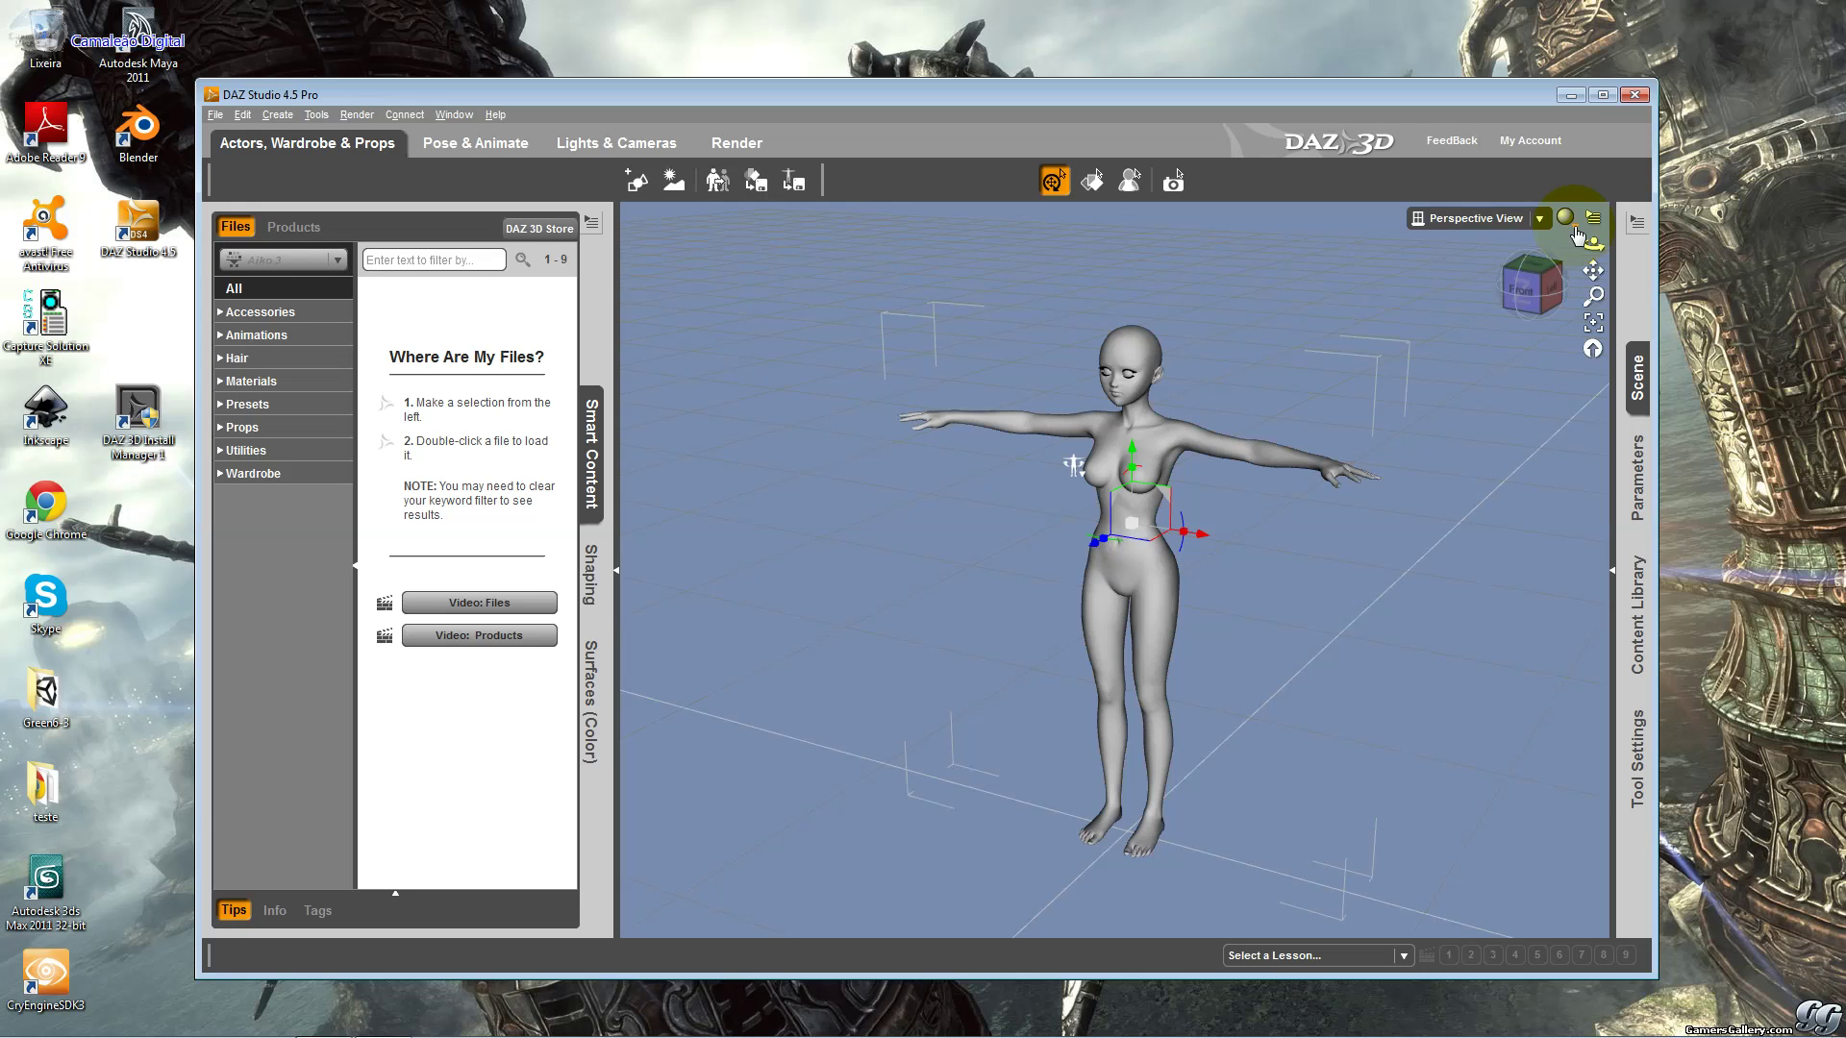
pyautogui.click(1572, 224)
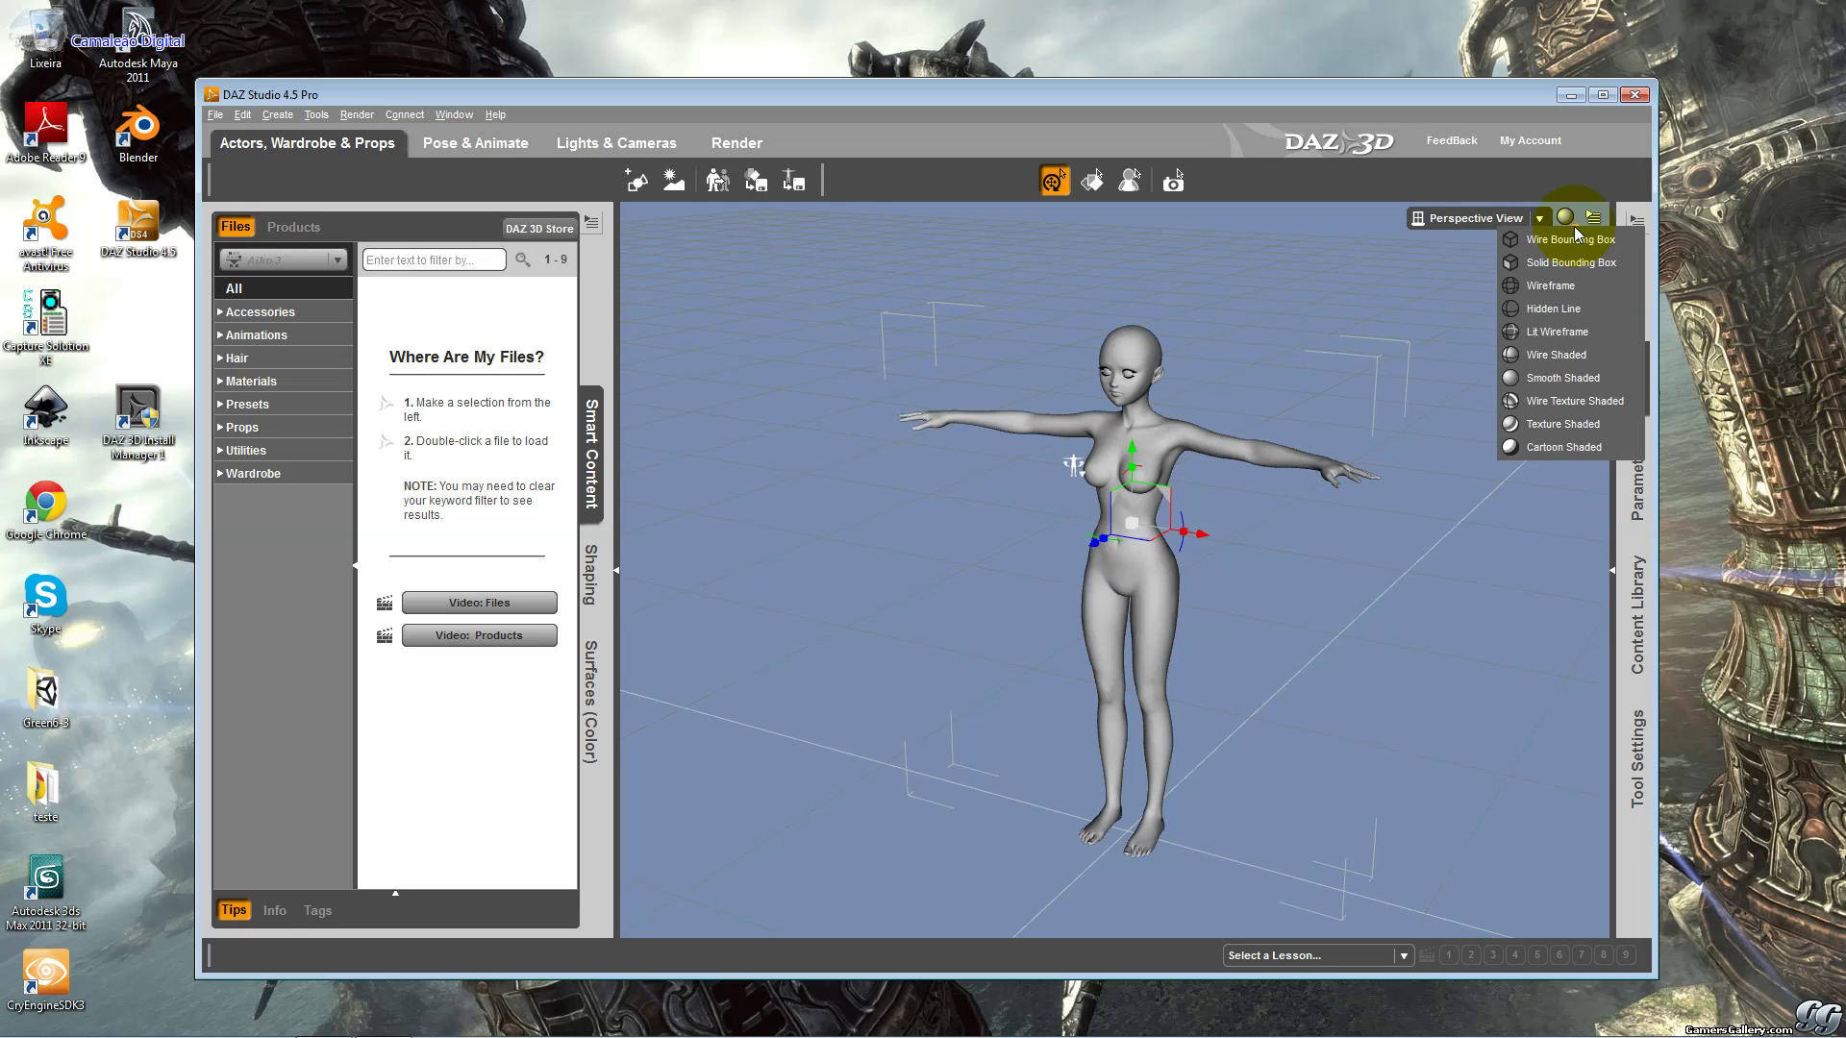
pyautogui.click(1594, 402)
pyautogui.click(1297, 577)
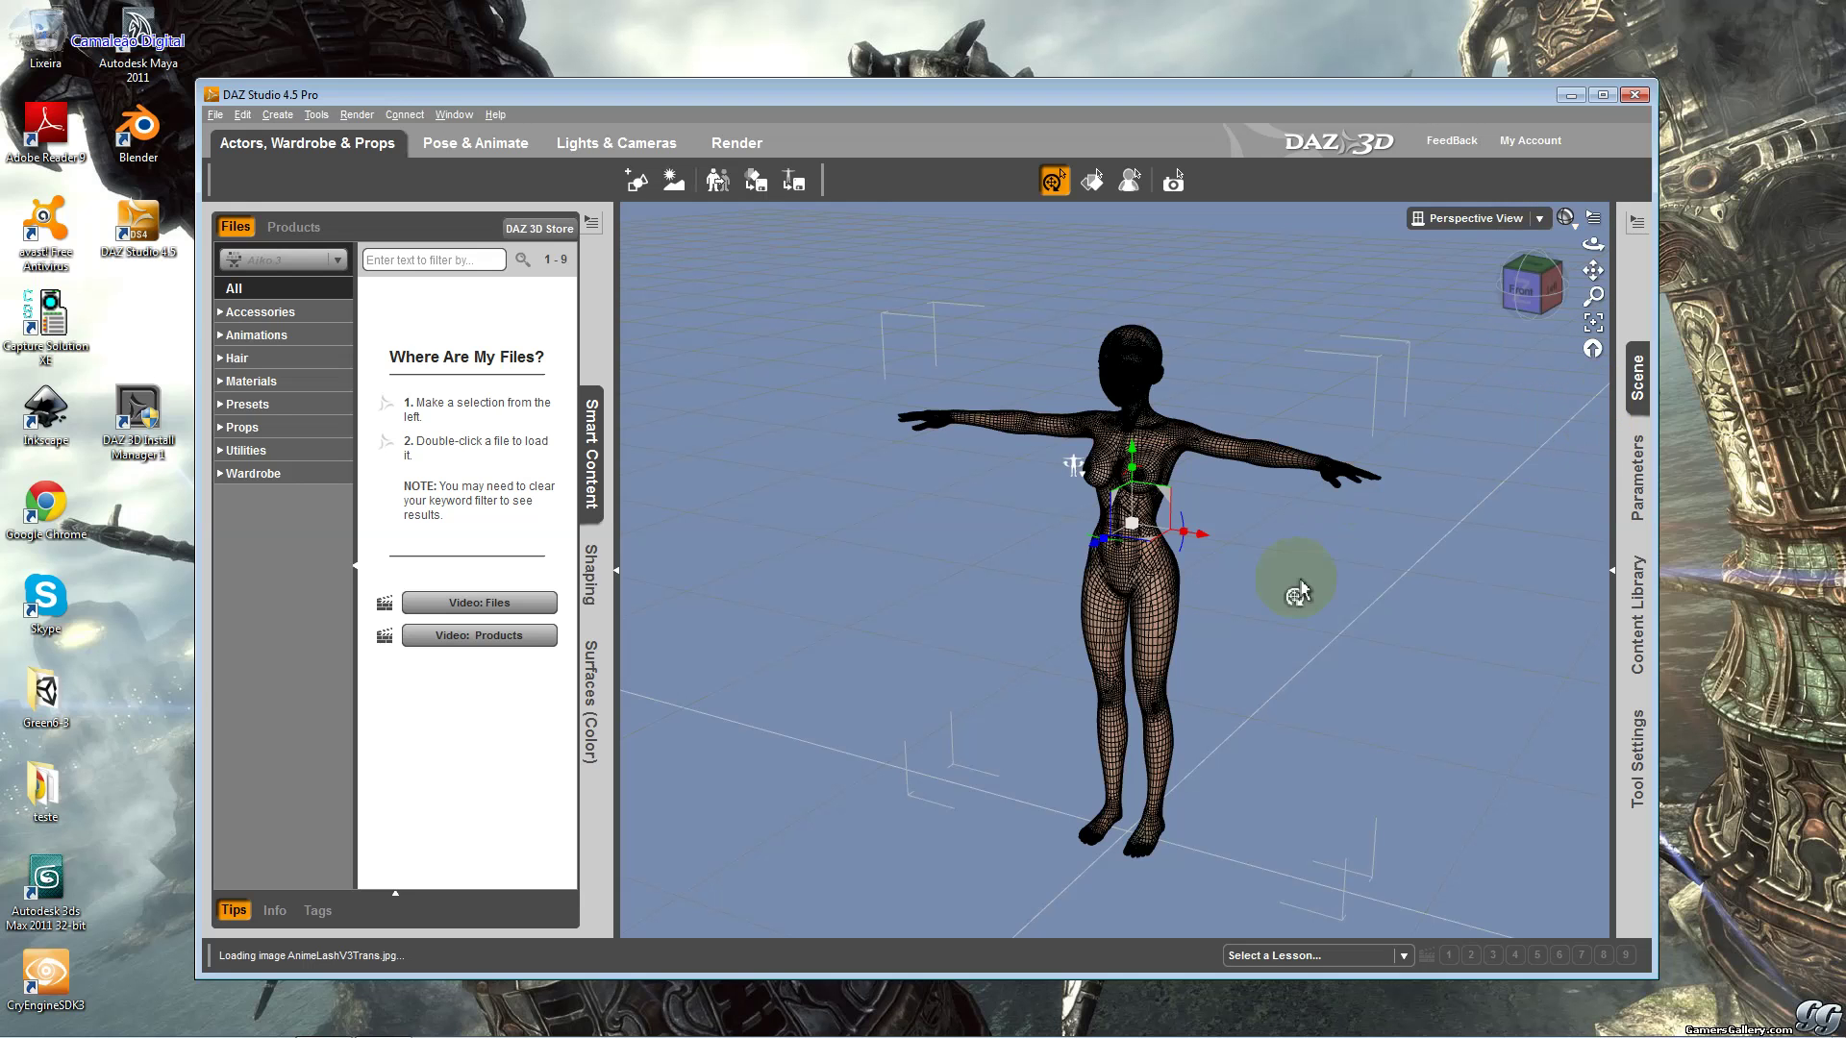
pyautogui.click(1152, 485)
pyautogui.click(1217, 448)
# Render the XinXin figure as a still image, close the render without saving and return to the Actors, Wardrobe & Props workspace.
pyautogui.click(737, 144)
pyautogui.click(620, 226)
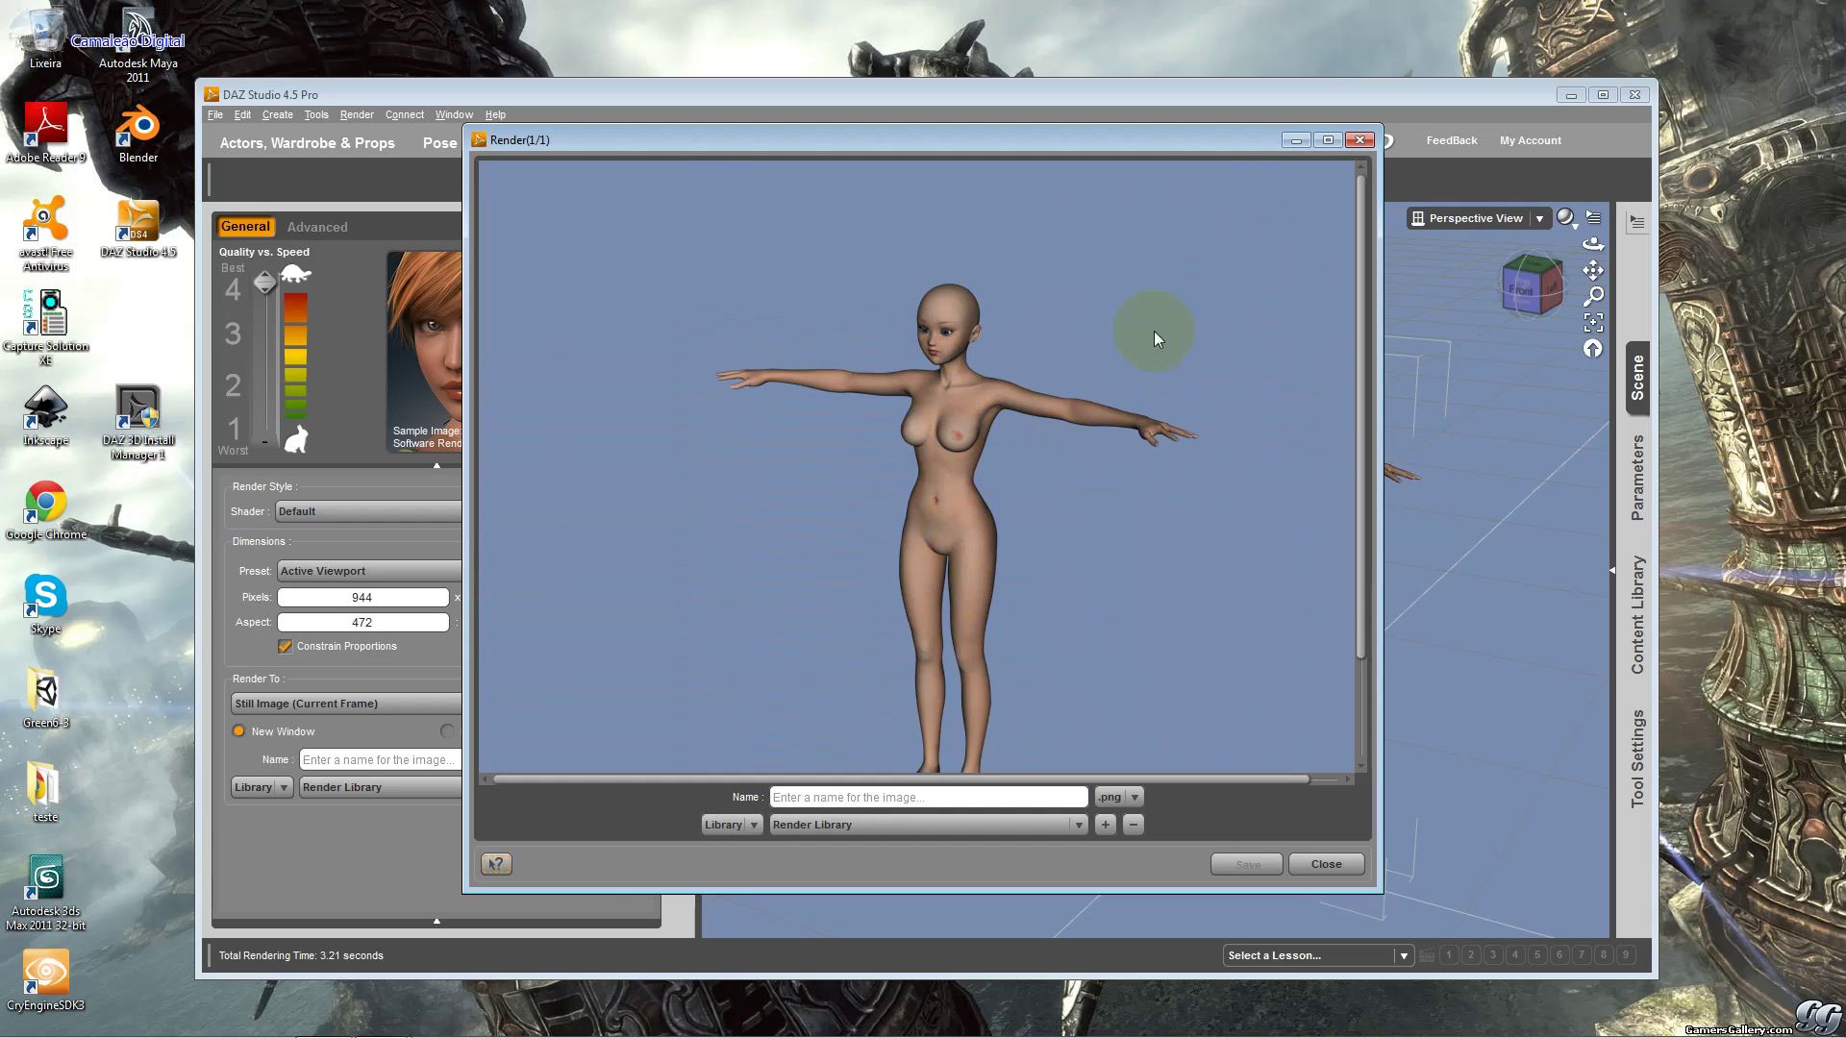
pyautogui.click(1361, 143)
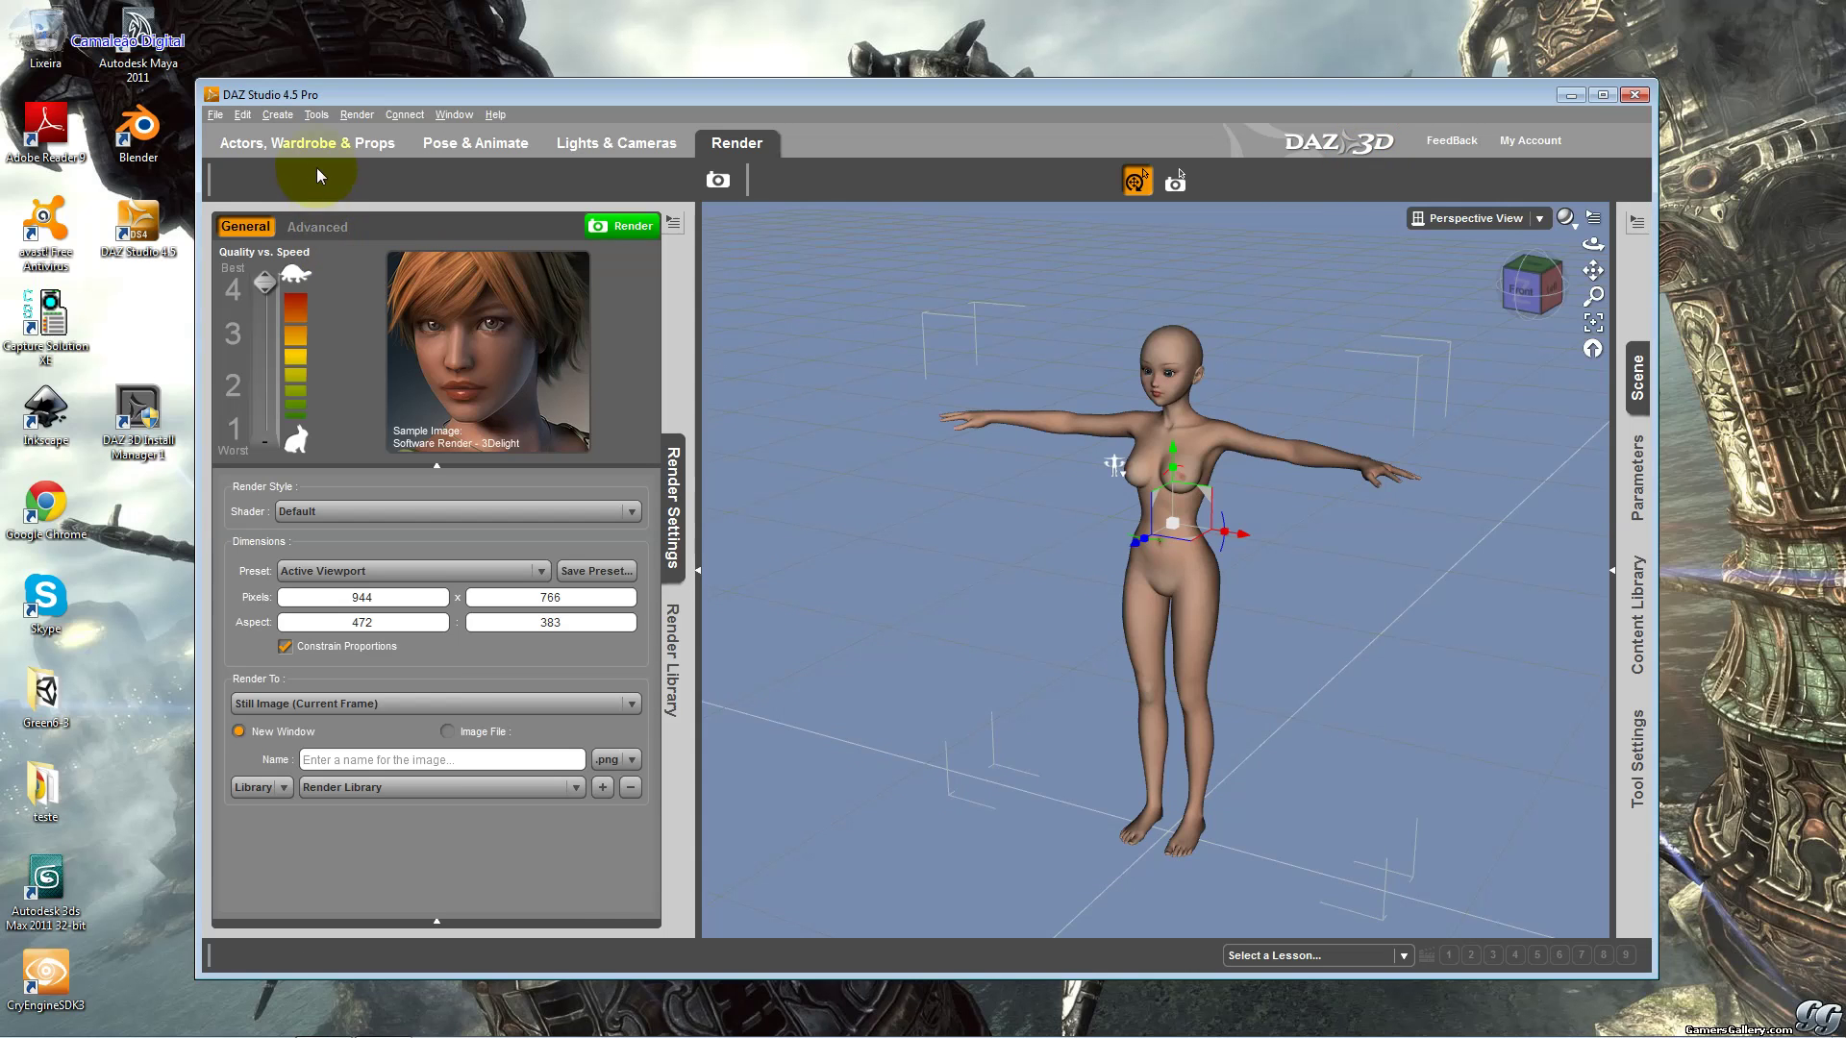
pyautogui.click(280, 146)
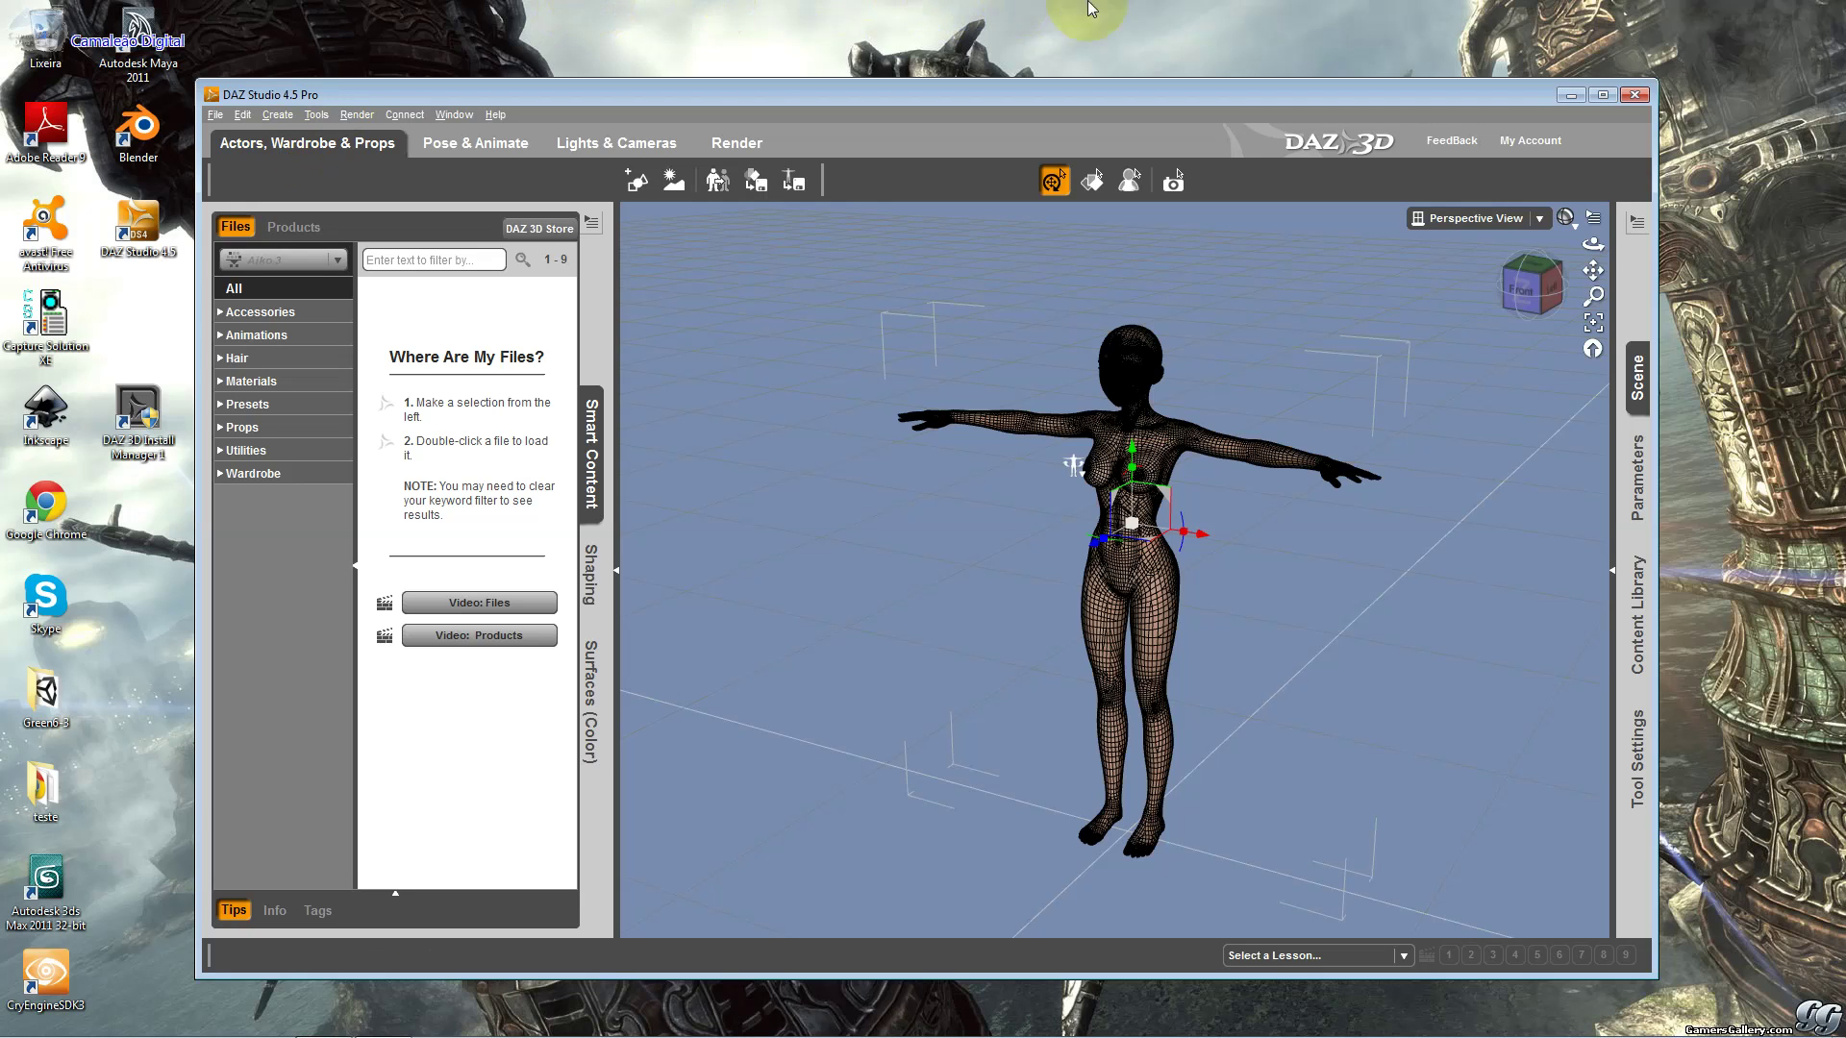
# Set the perspective viewport's display style to Texture Shaded.
pyautogui.click(1542, 221)
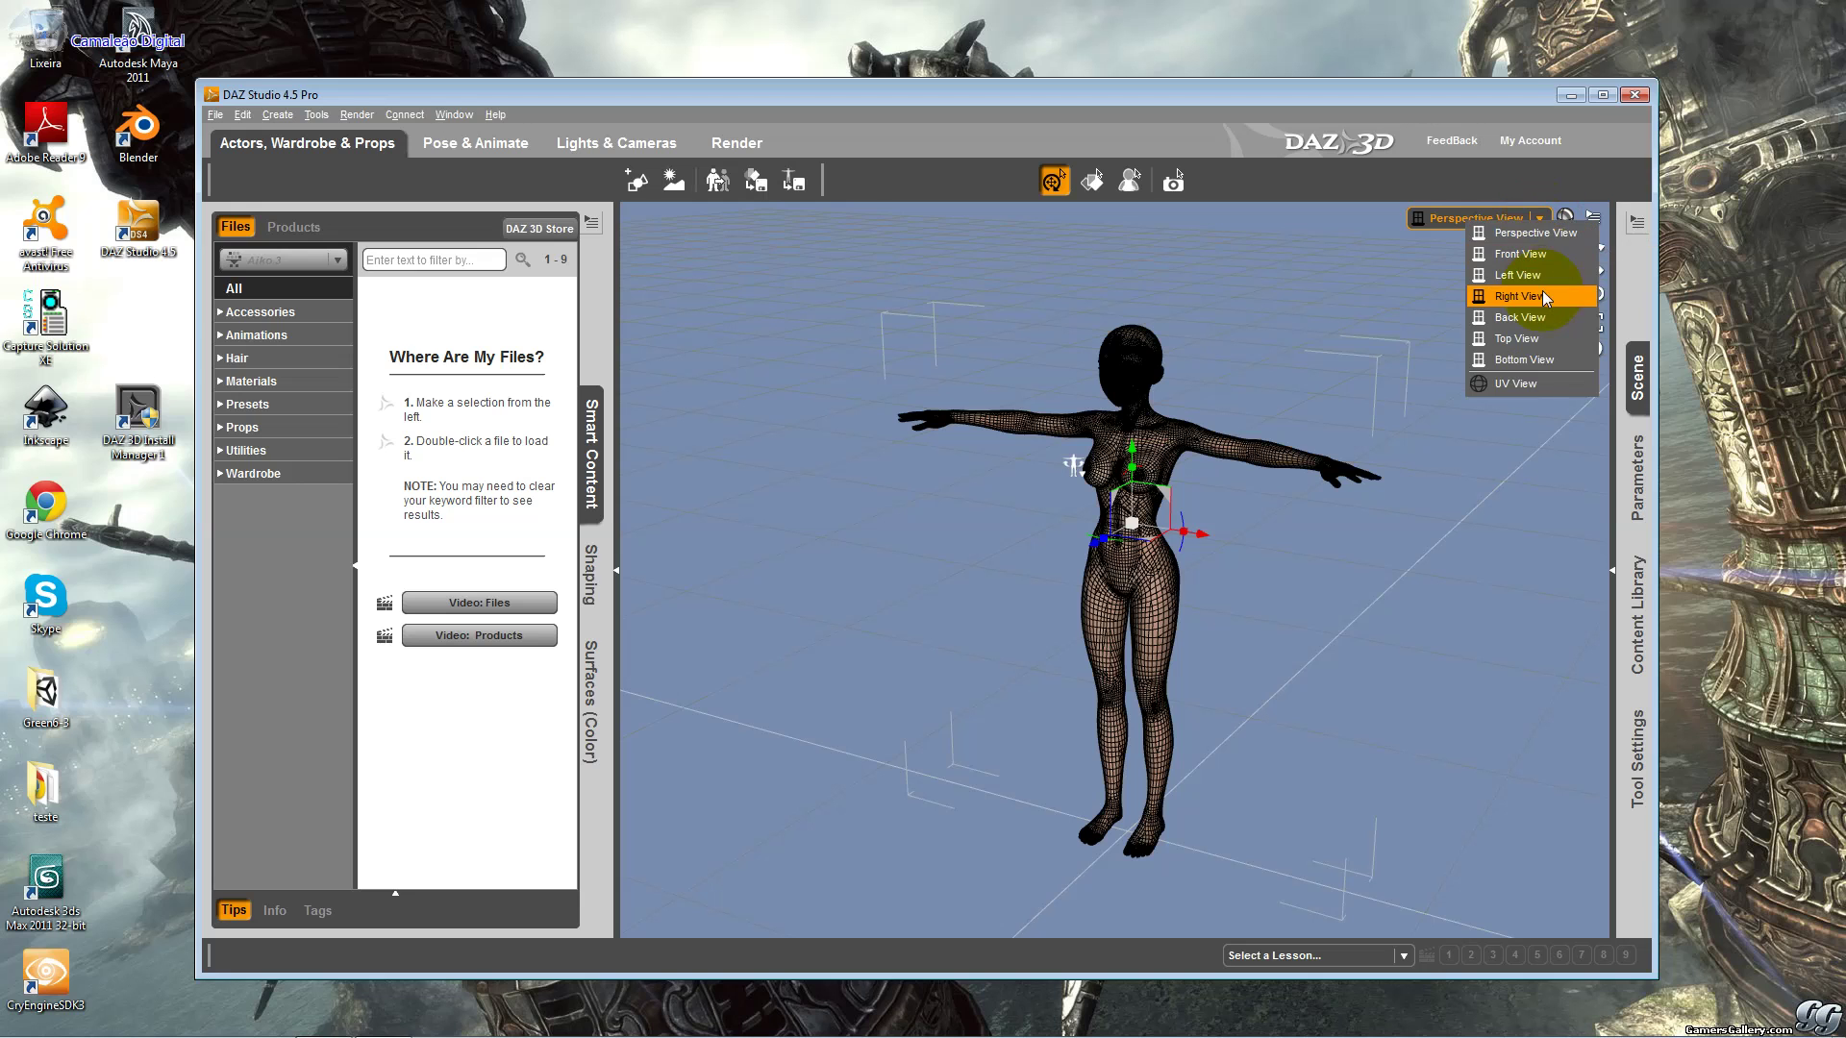
pyautogui.click(1572, 182)
pyautogui.click(1565, 218)
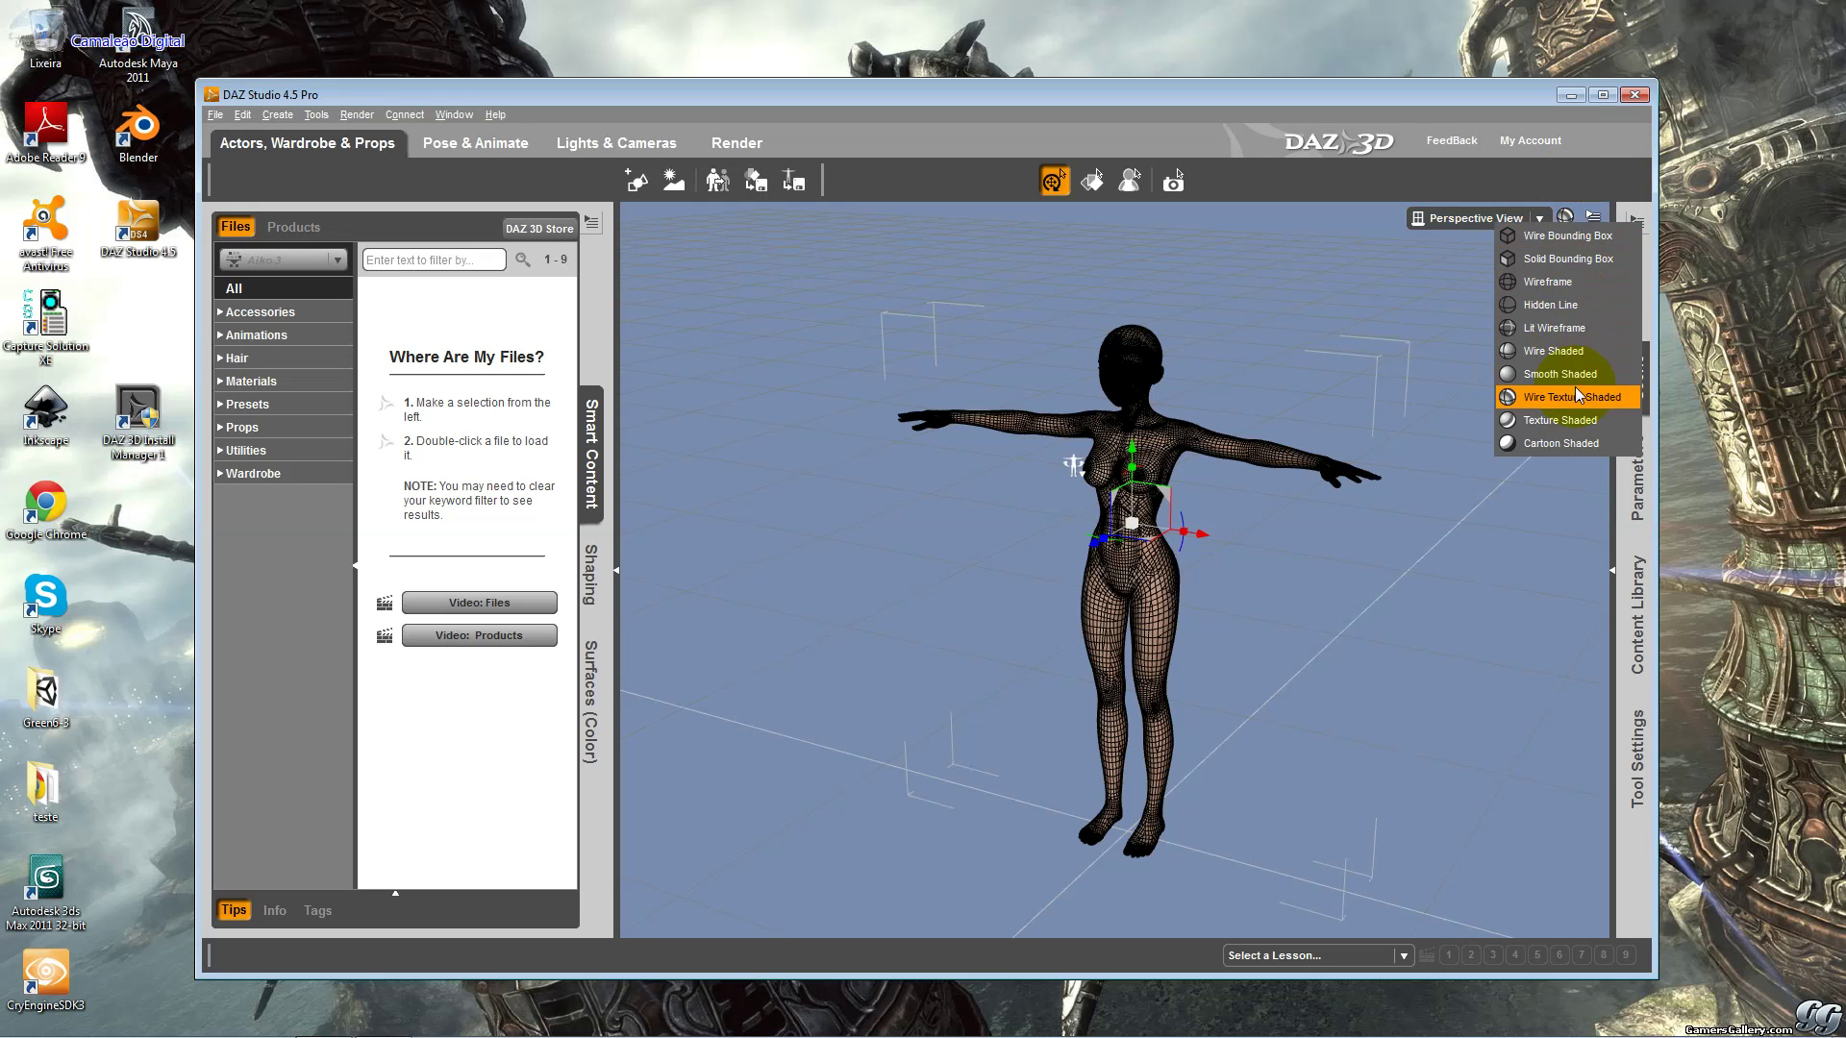
pyautogui.click(1593, 423)
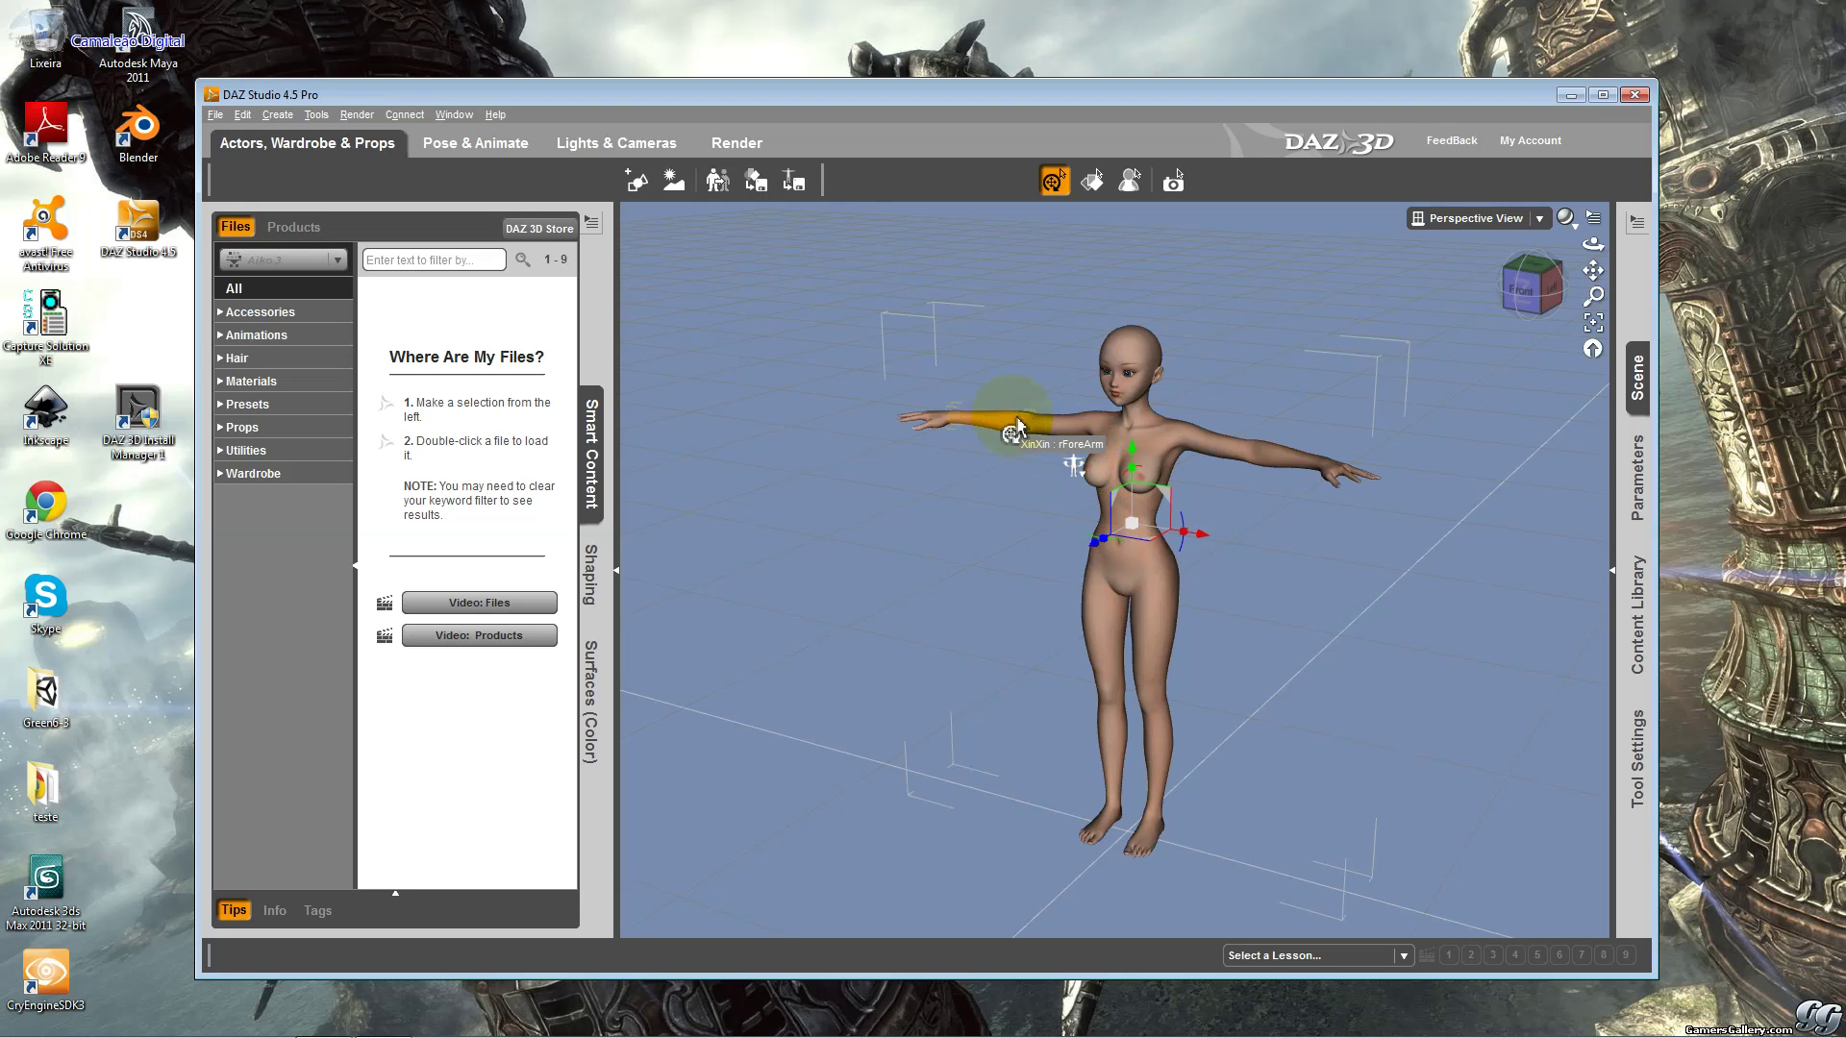
# Preview the XinXin figure in the Cartoon Shaded display style and switch the perspective viewport to Wireframe.
pyautogui.click(1566, 217)
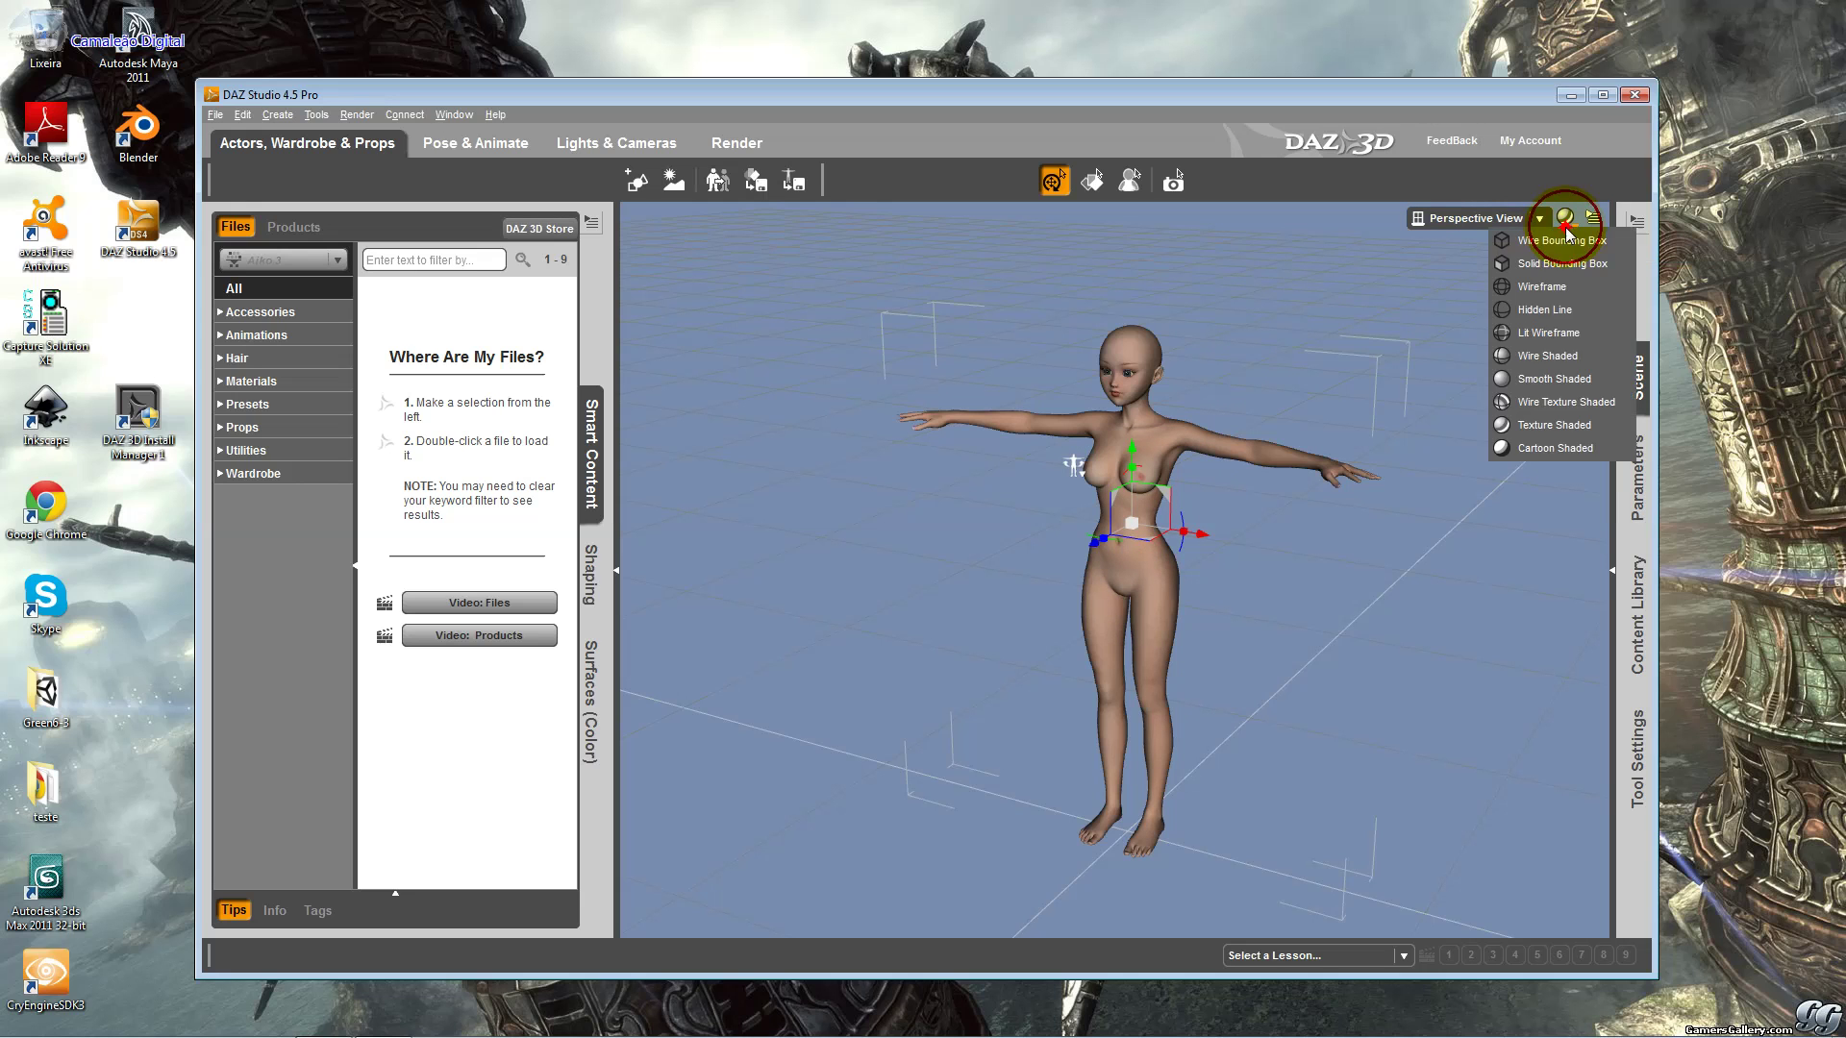
pyautogui.click(1550, 446)
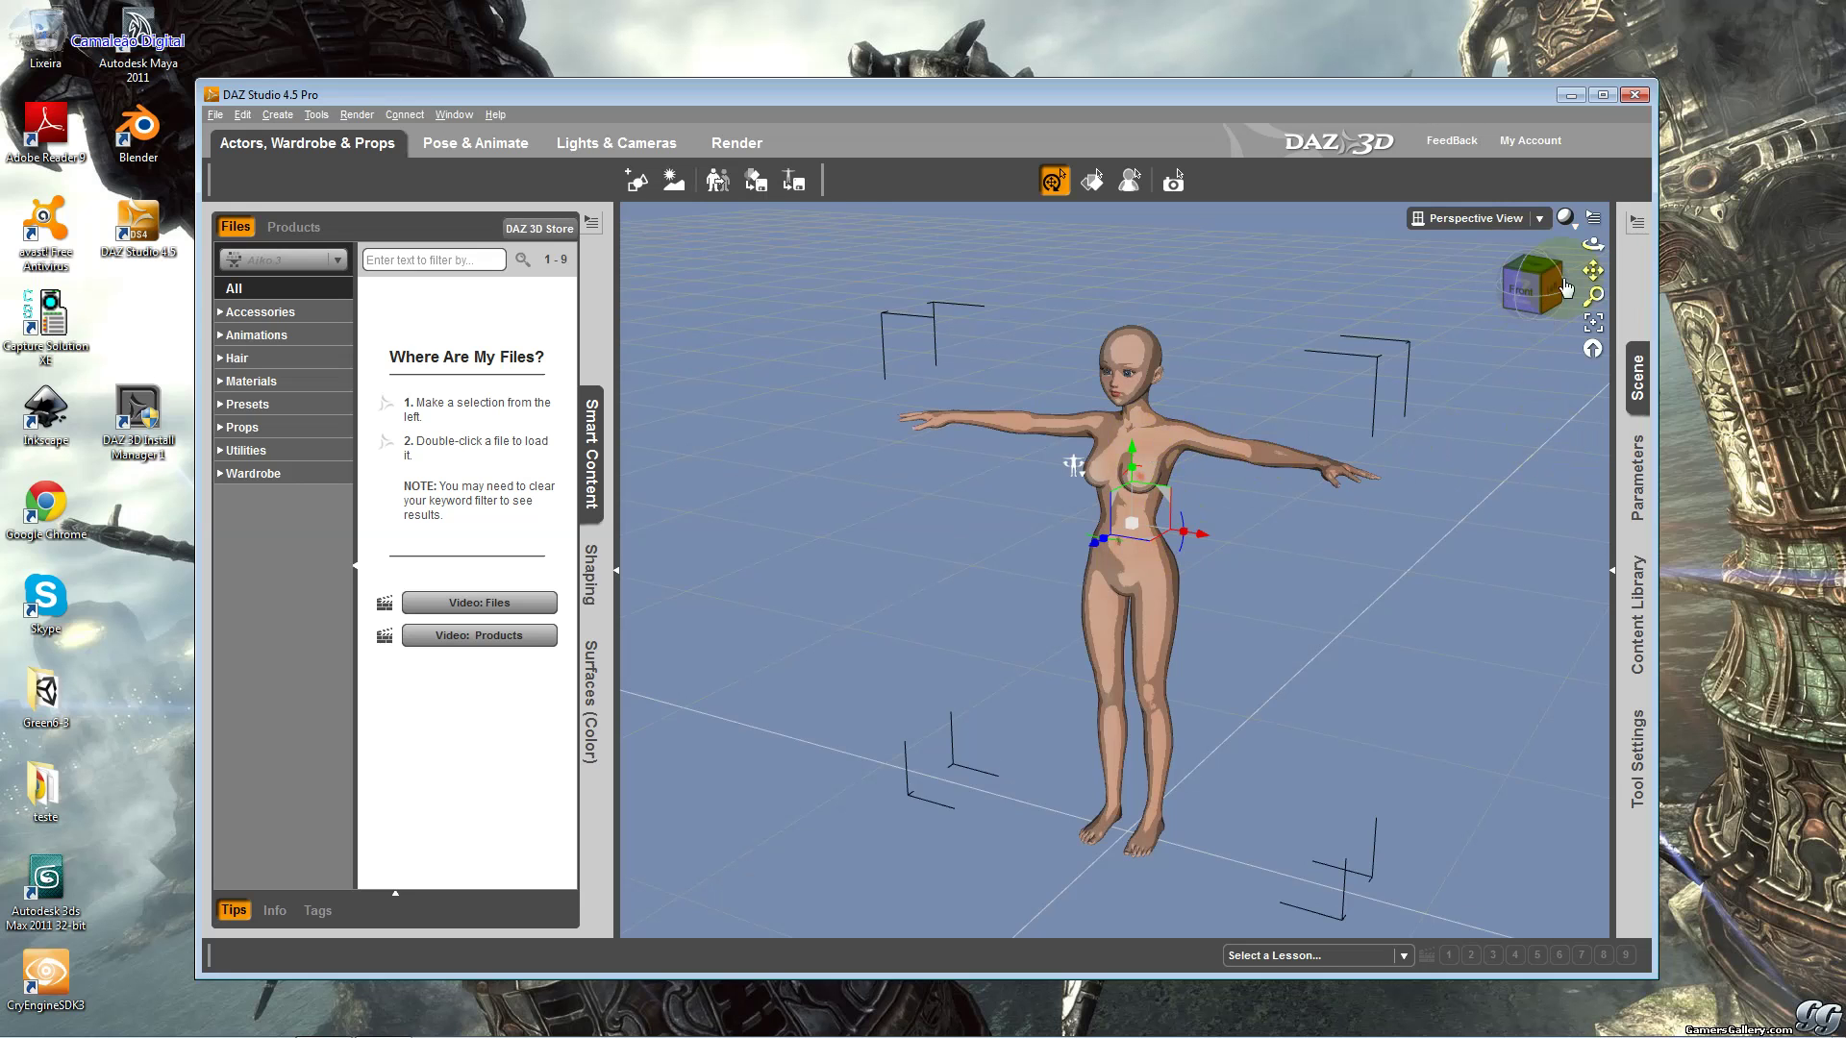
pyautogui.click(1564, 216)
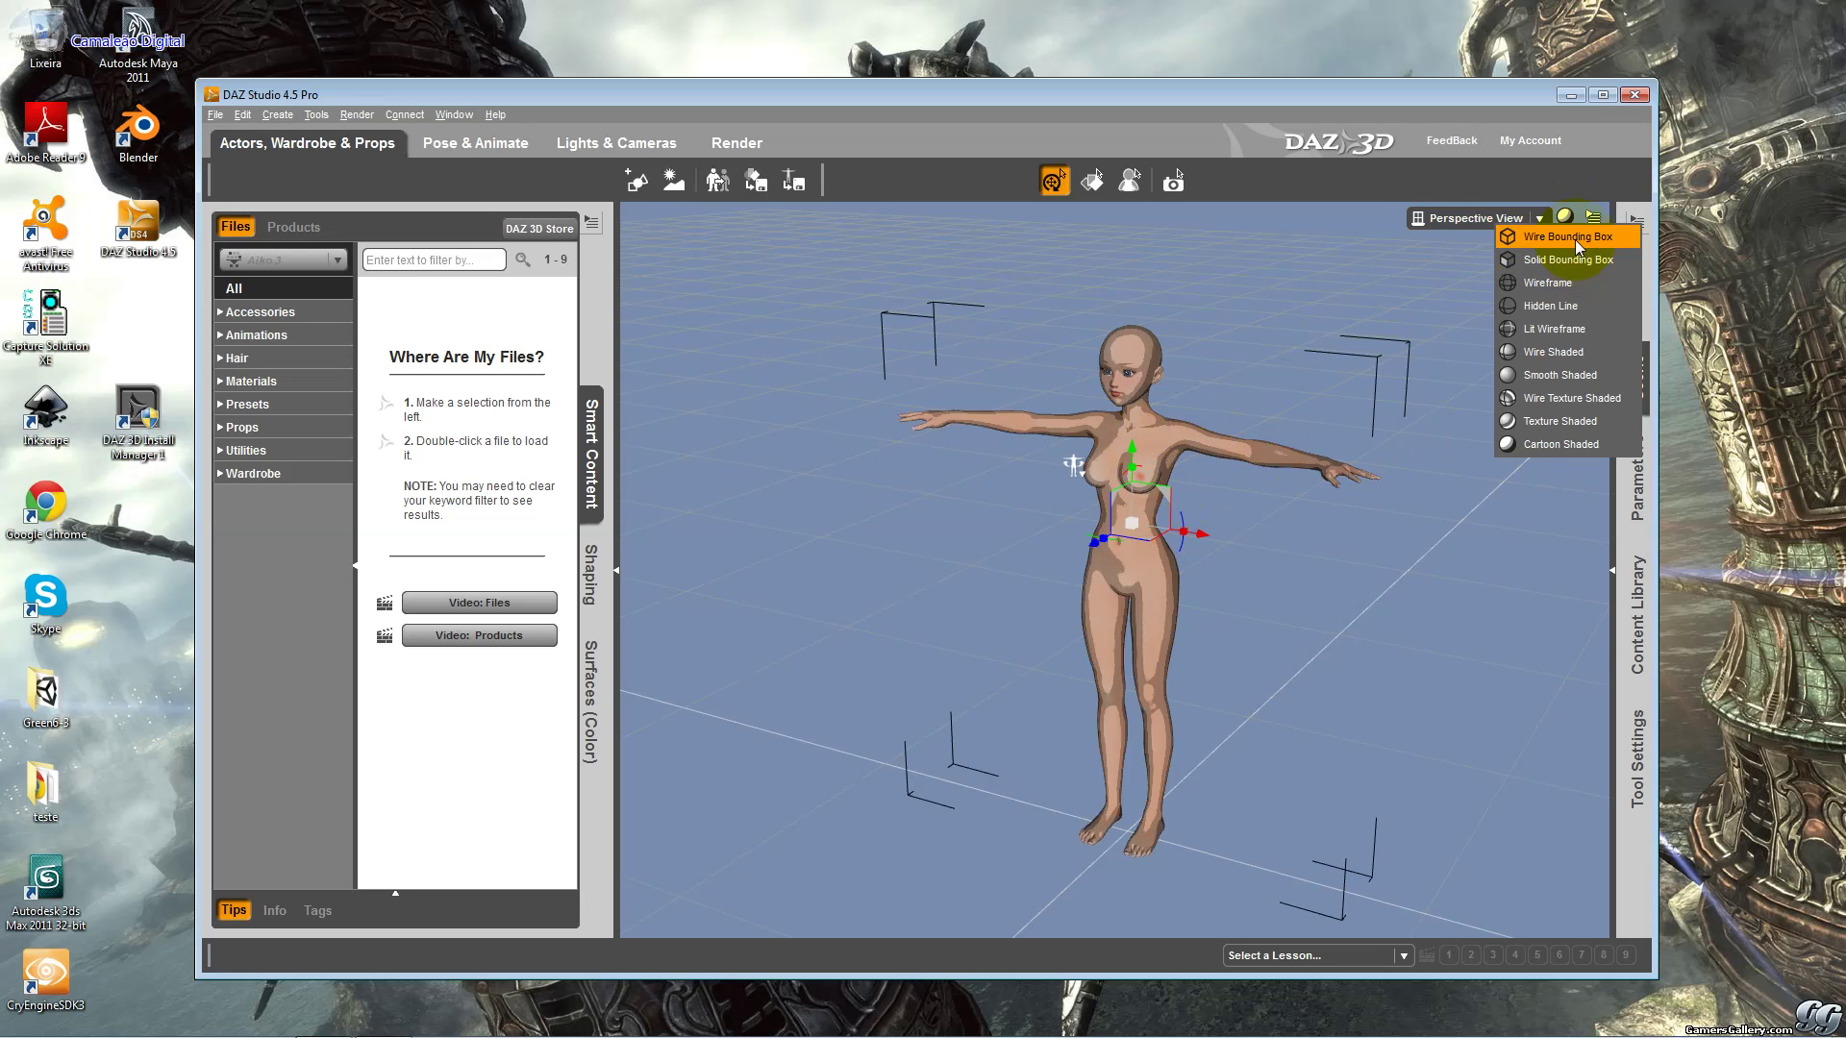
pyautogui.click(1577, 281)
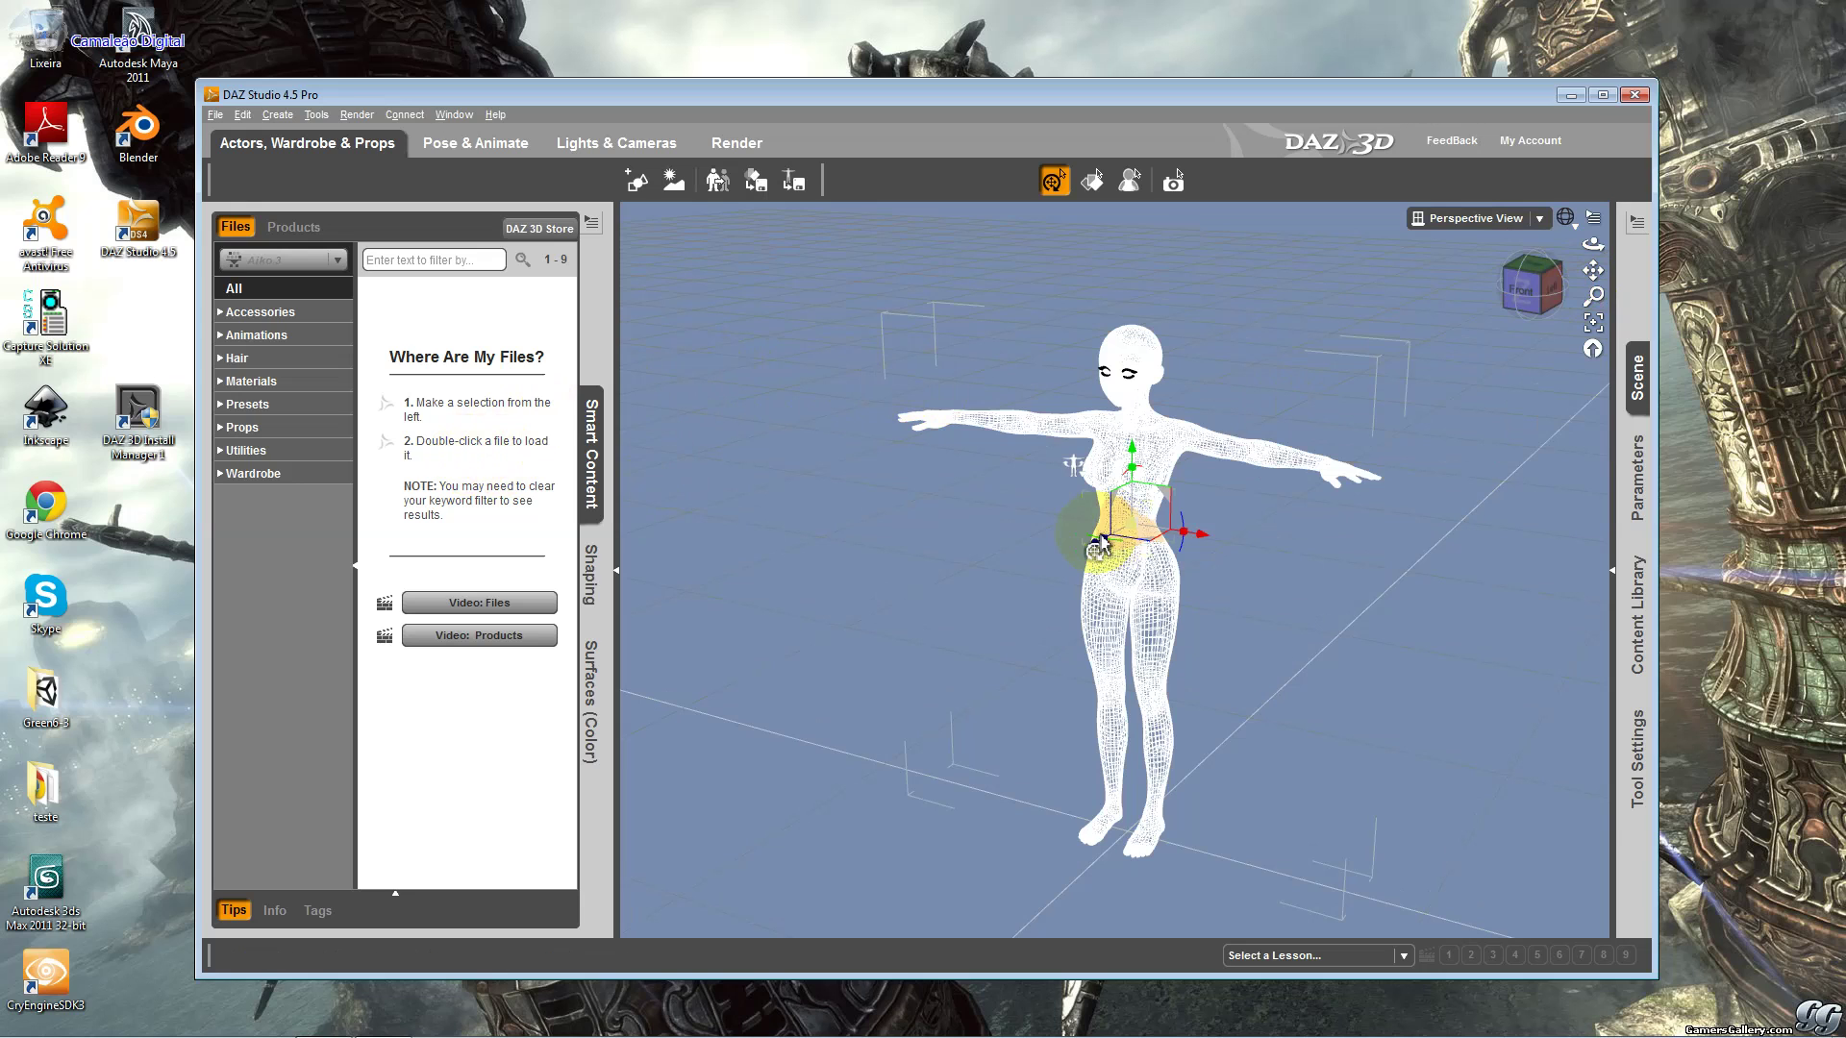
# Delete the XinXin figure from the scene and browse the Lights, People, Presets and Scenes content categories.
pyautogui.press('Delete')
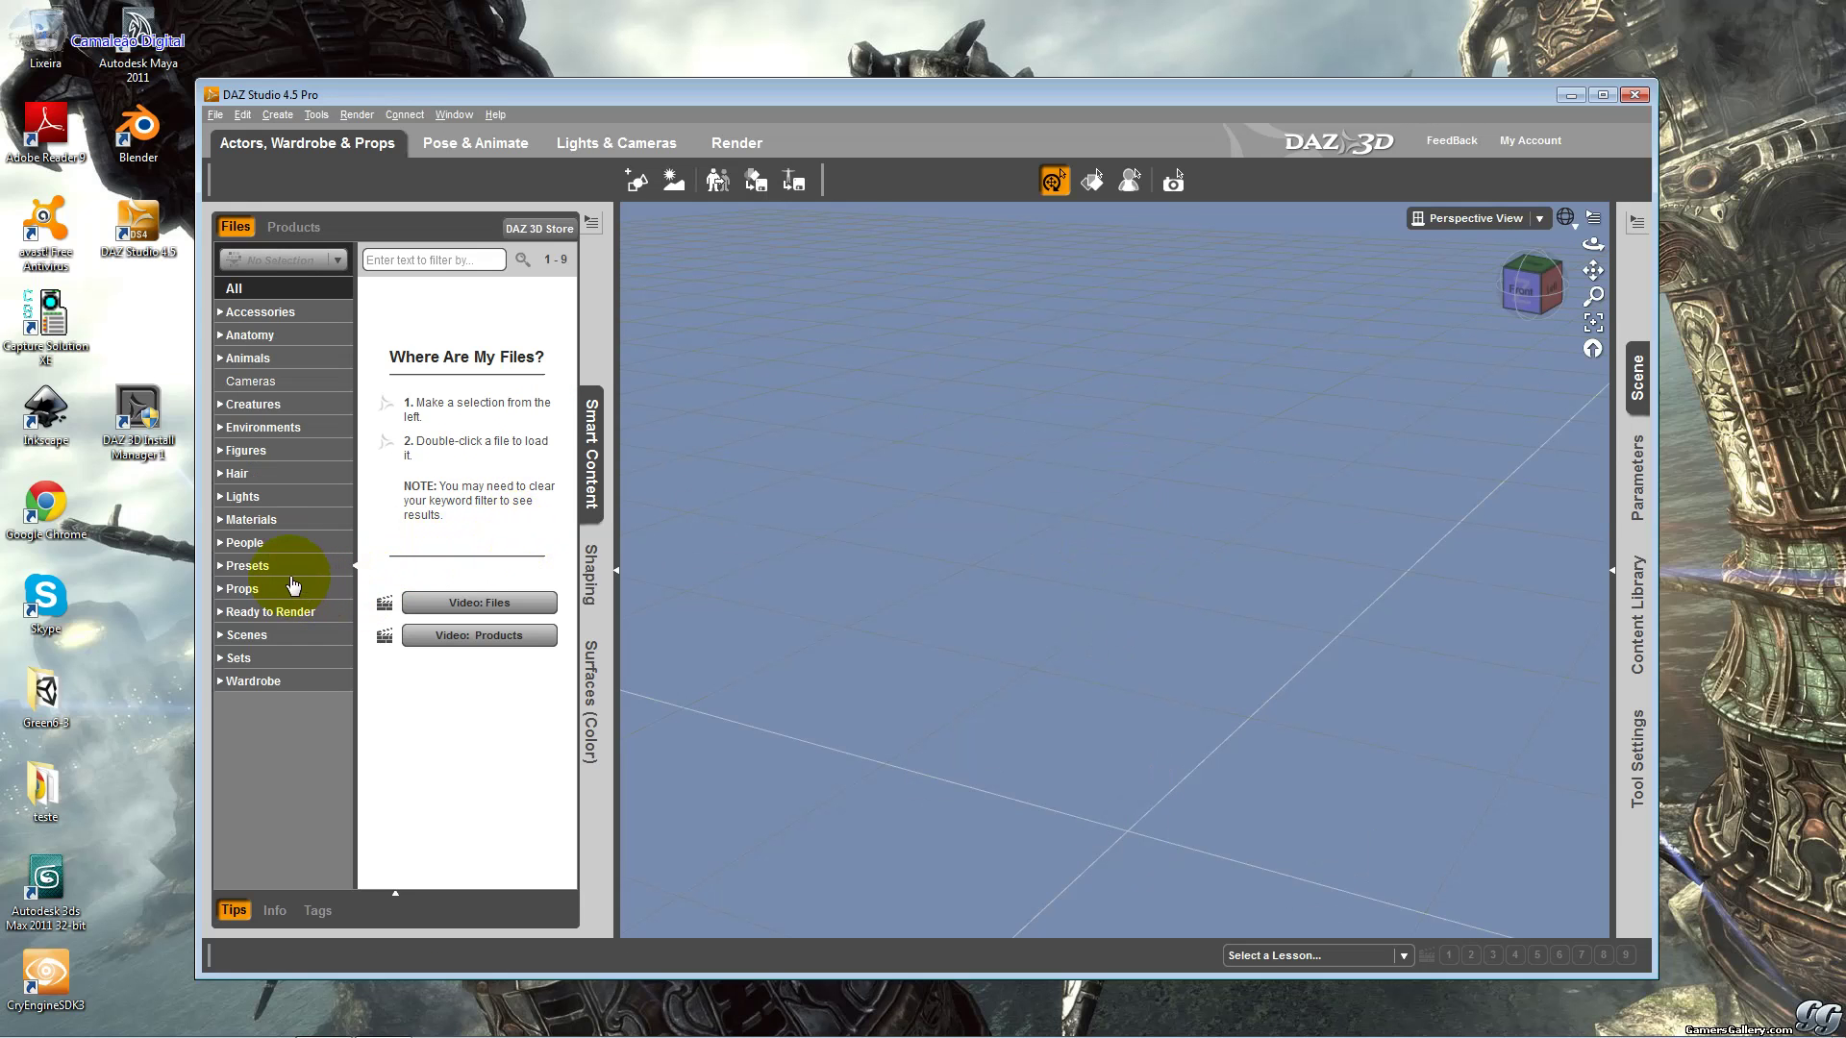
pyautogui.click(291, 505)
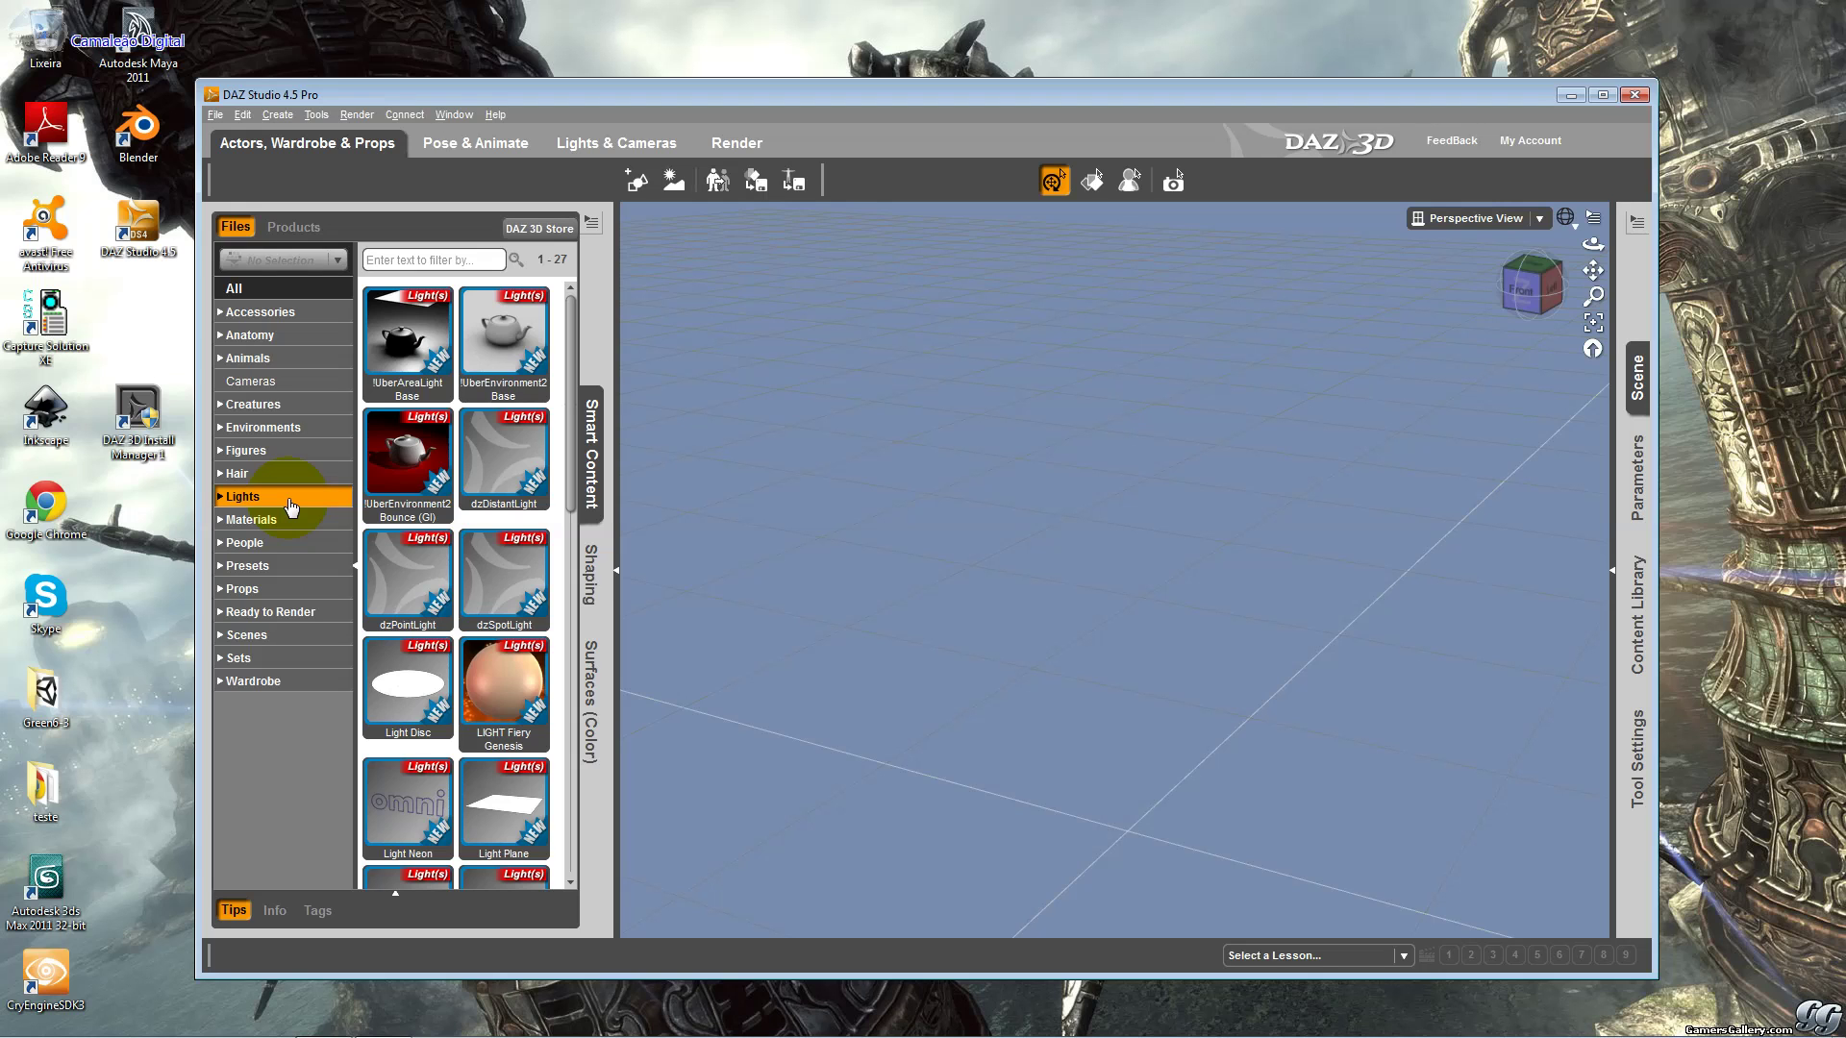
pyautogui.click(279, 544)
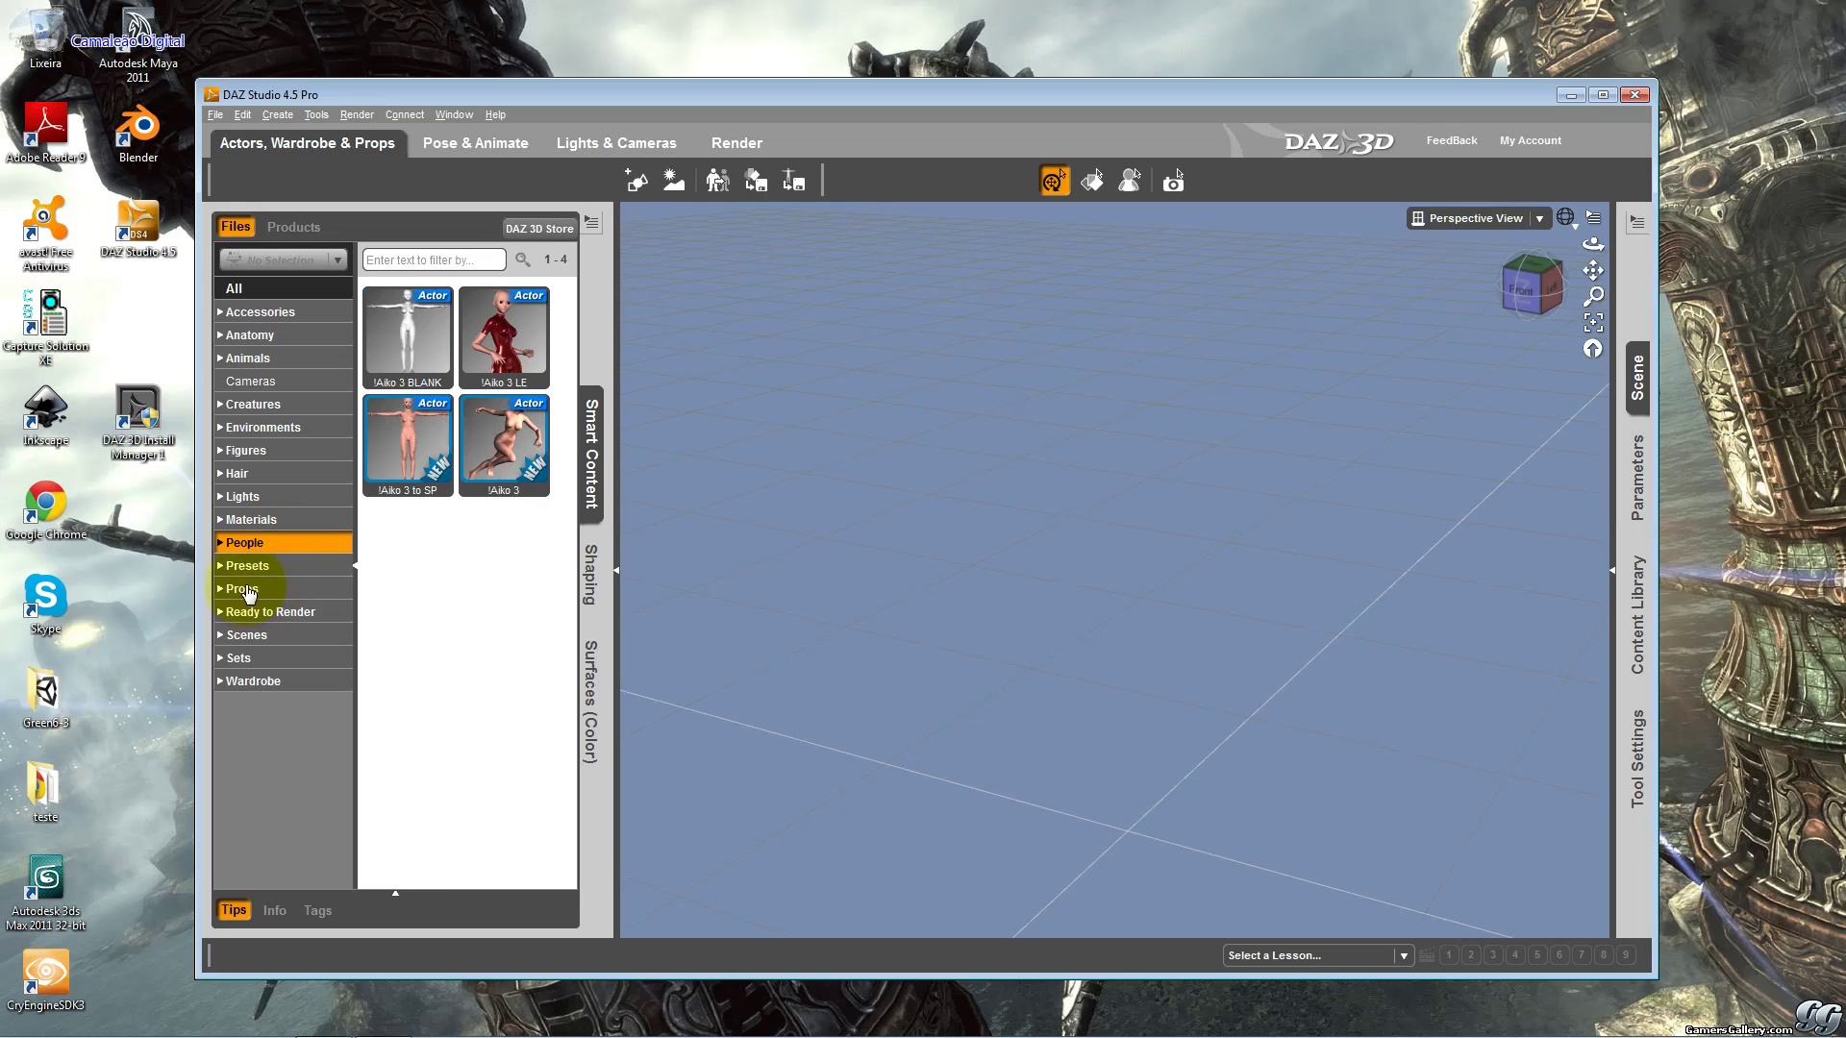
pyautogui.click(247, 567)
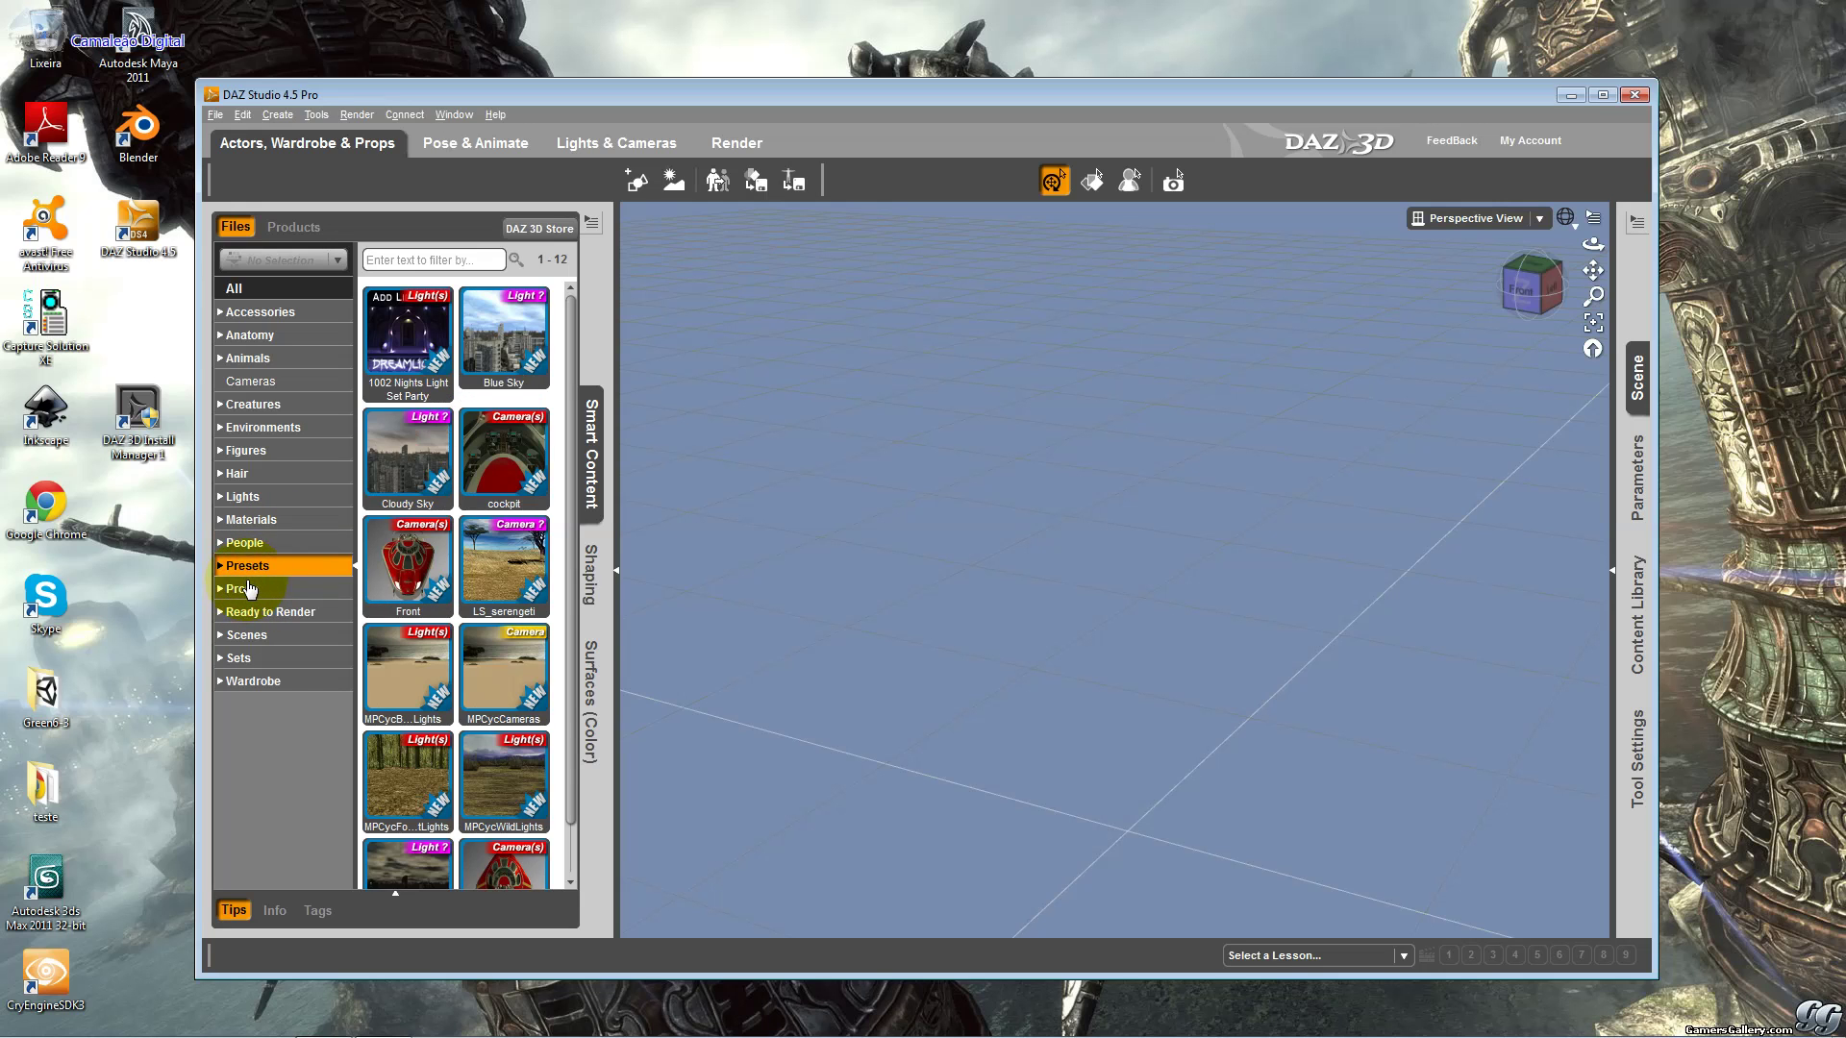
pyautogui.click(248, 632)
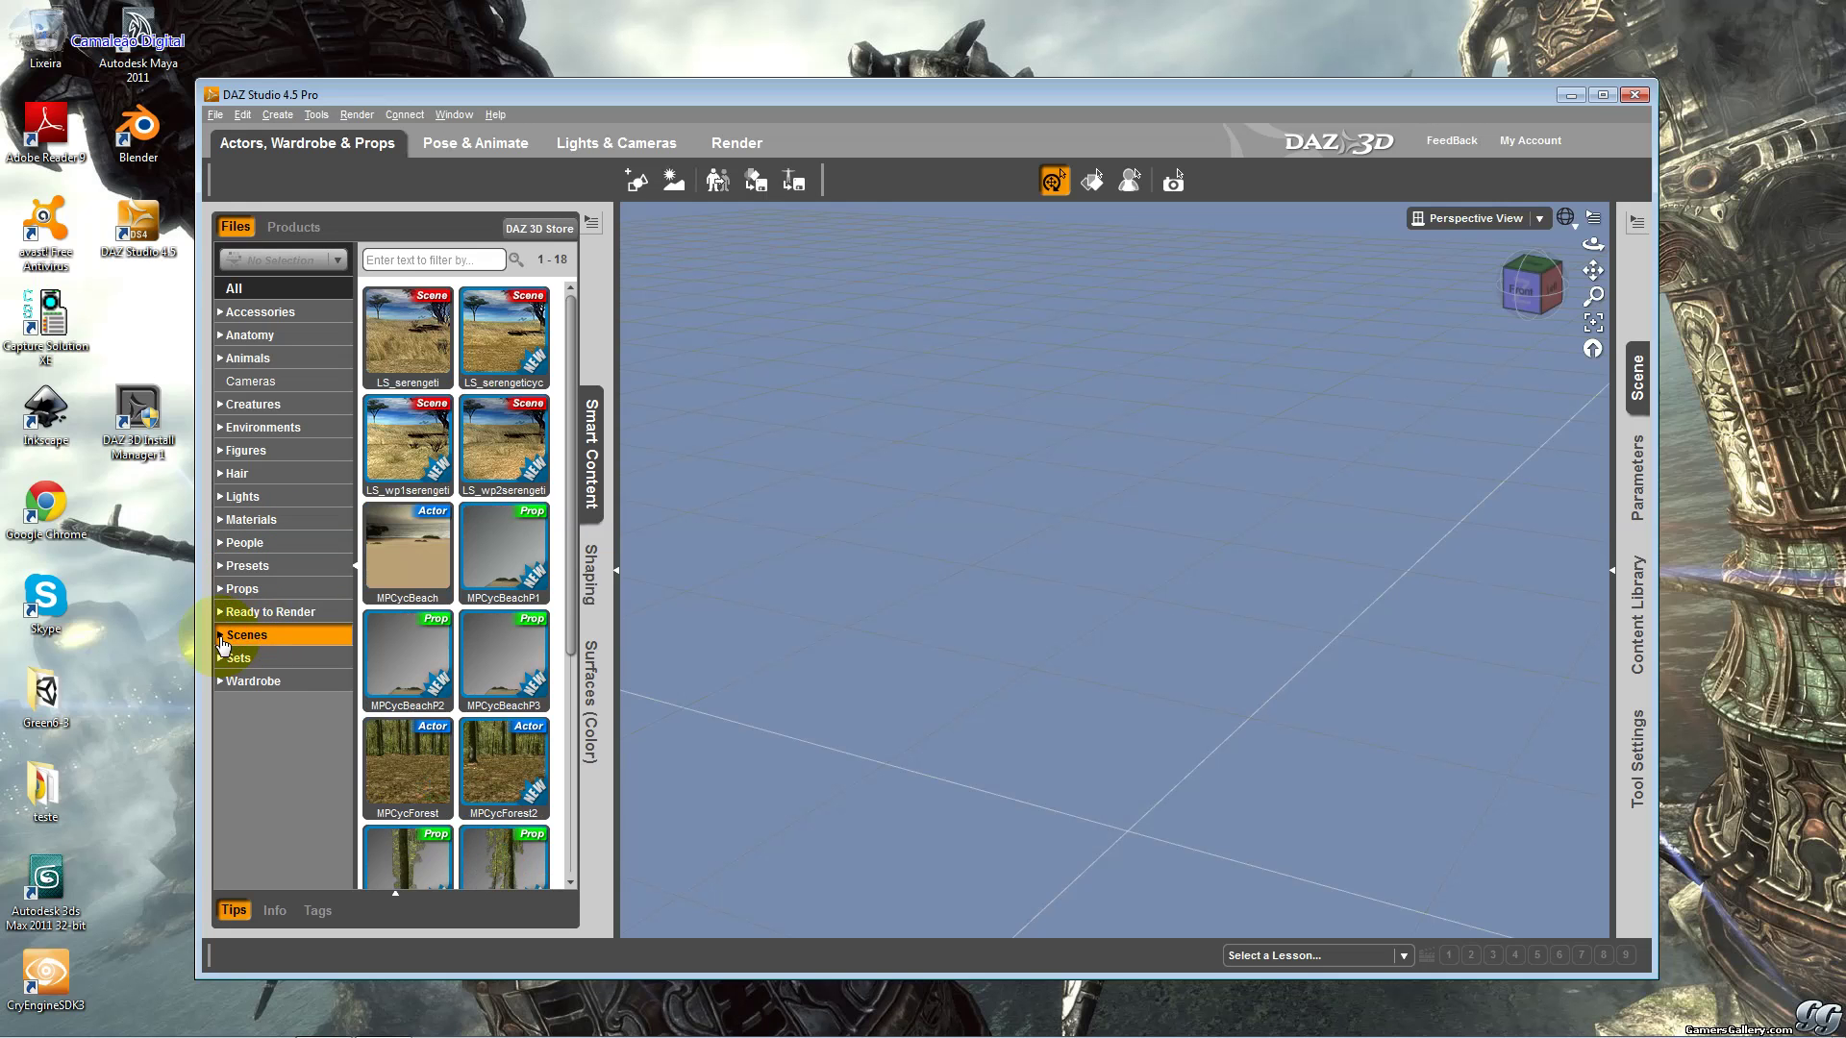
# Load the Block 011 city set from the Sets category and view it from above at an angle.
pyautogui.click(238, 657)
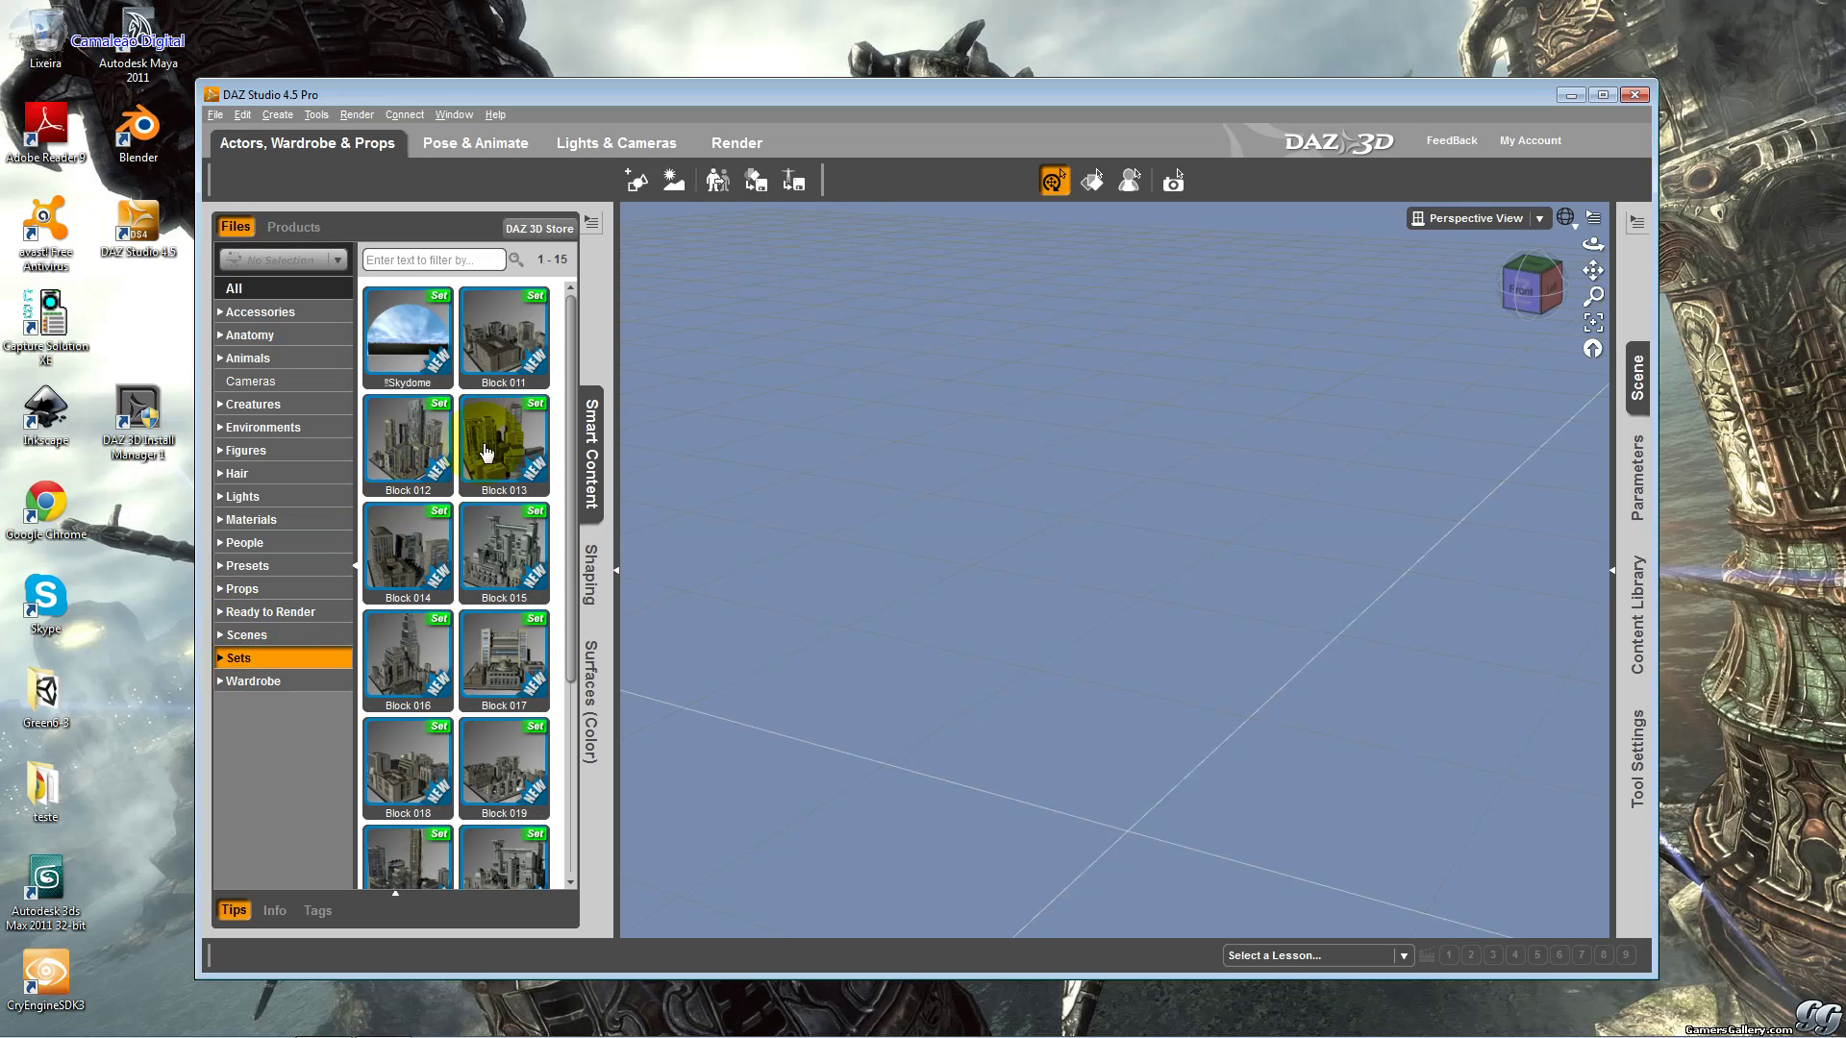
pyautogui.scroll(-5, 556, 452)
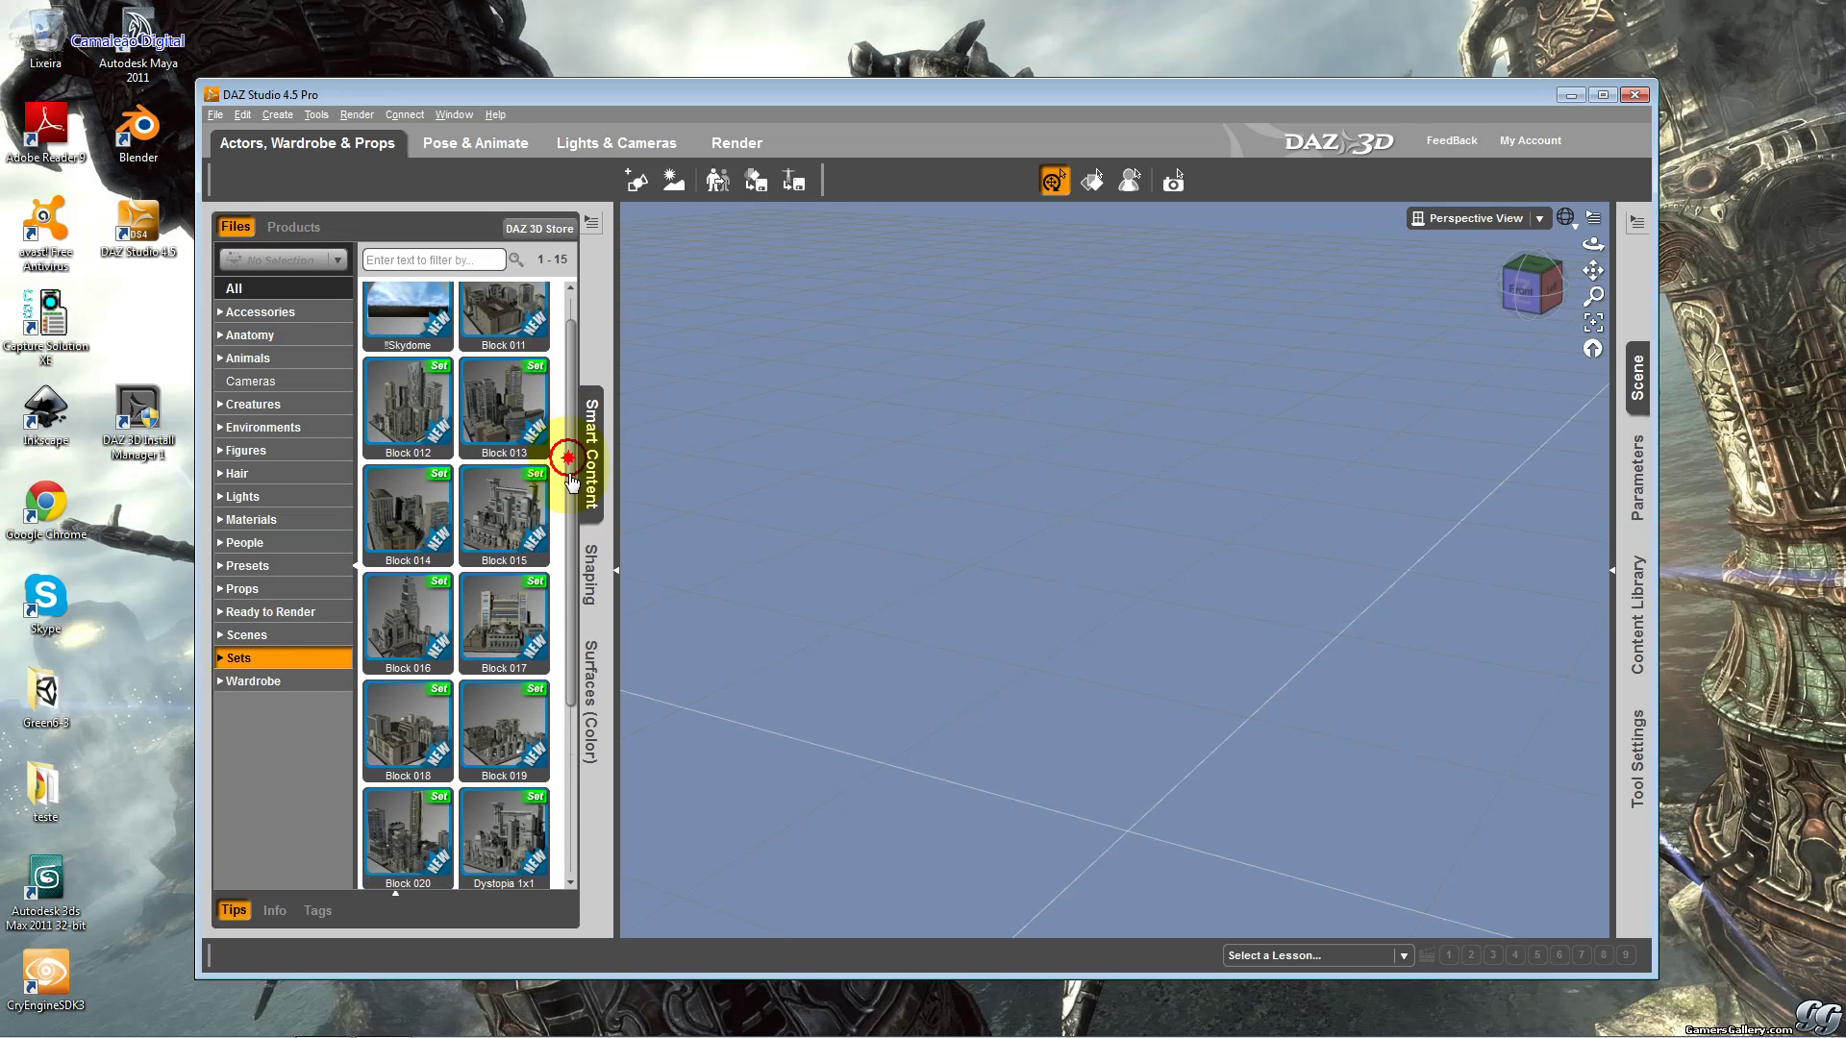
pyautogui.scroll(5, 563, 588)
pyautogui.doubleClick(469, 365)
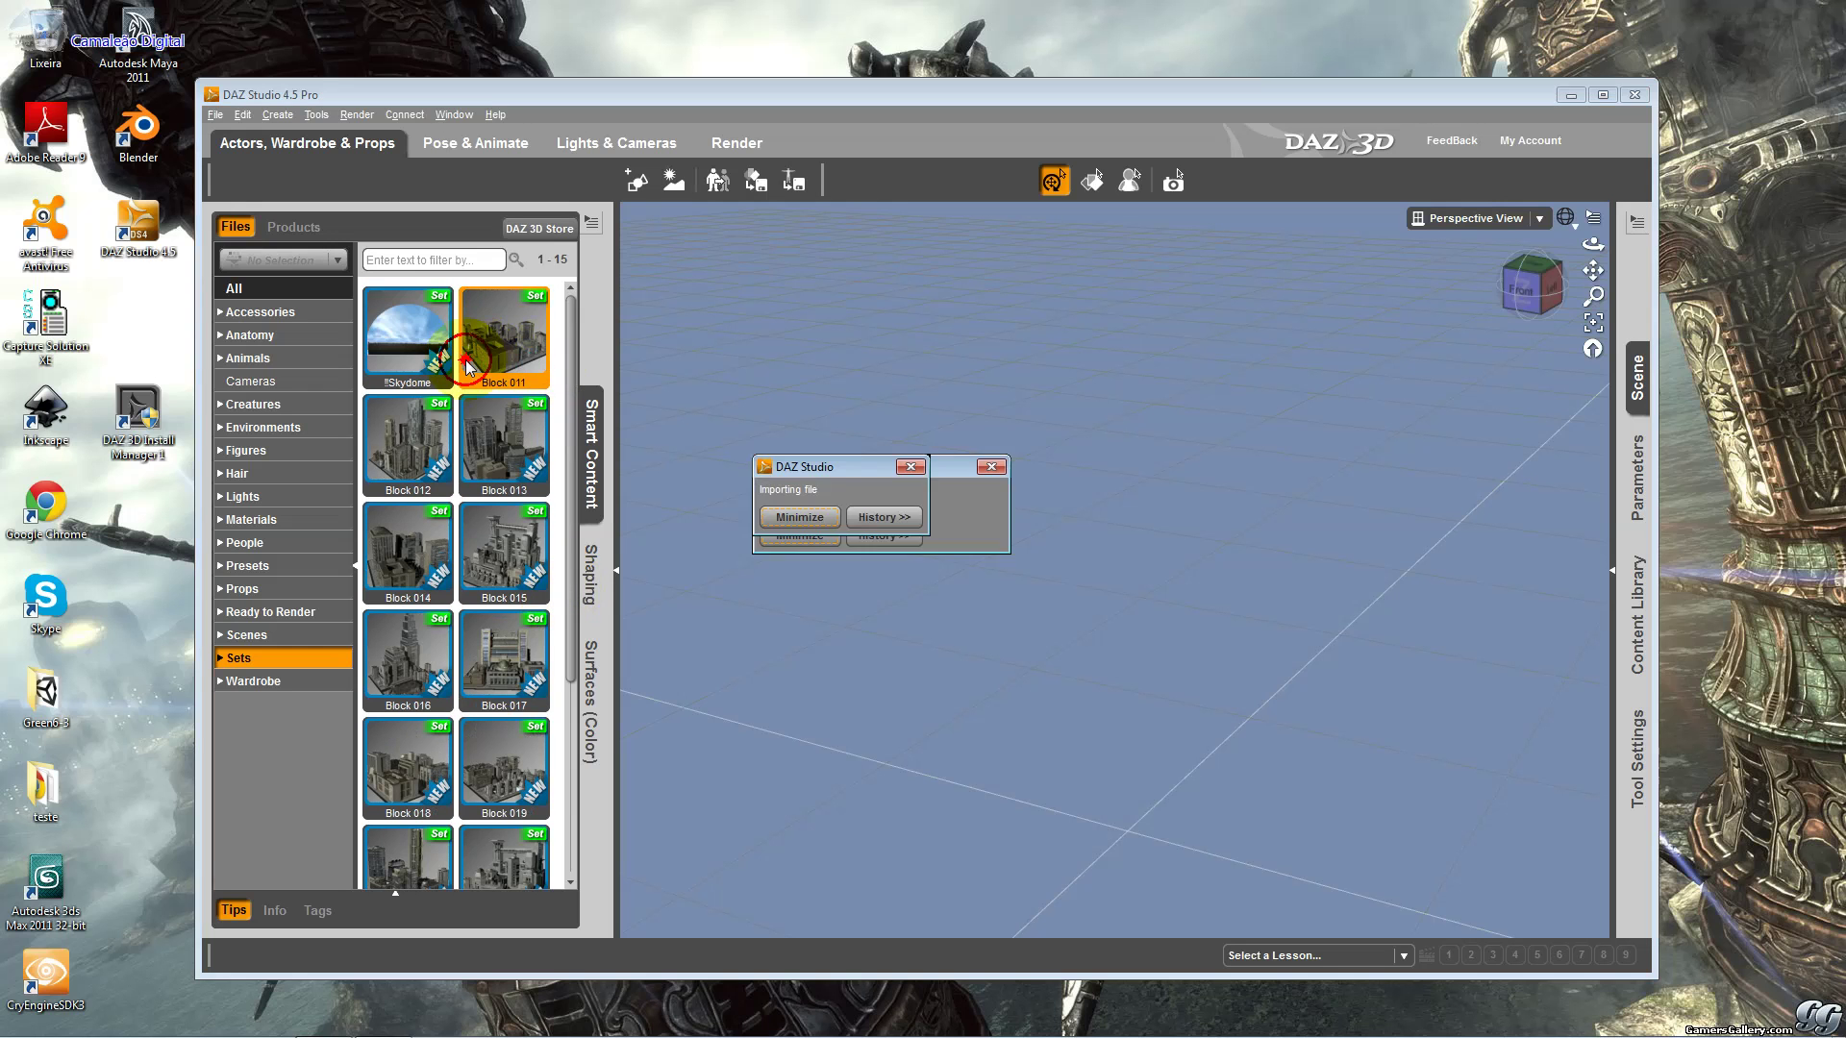
pyautogui.click(1022, 675)
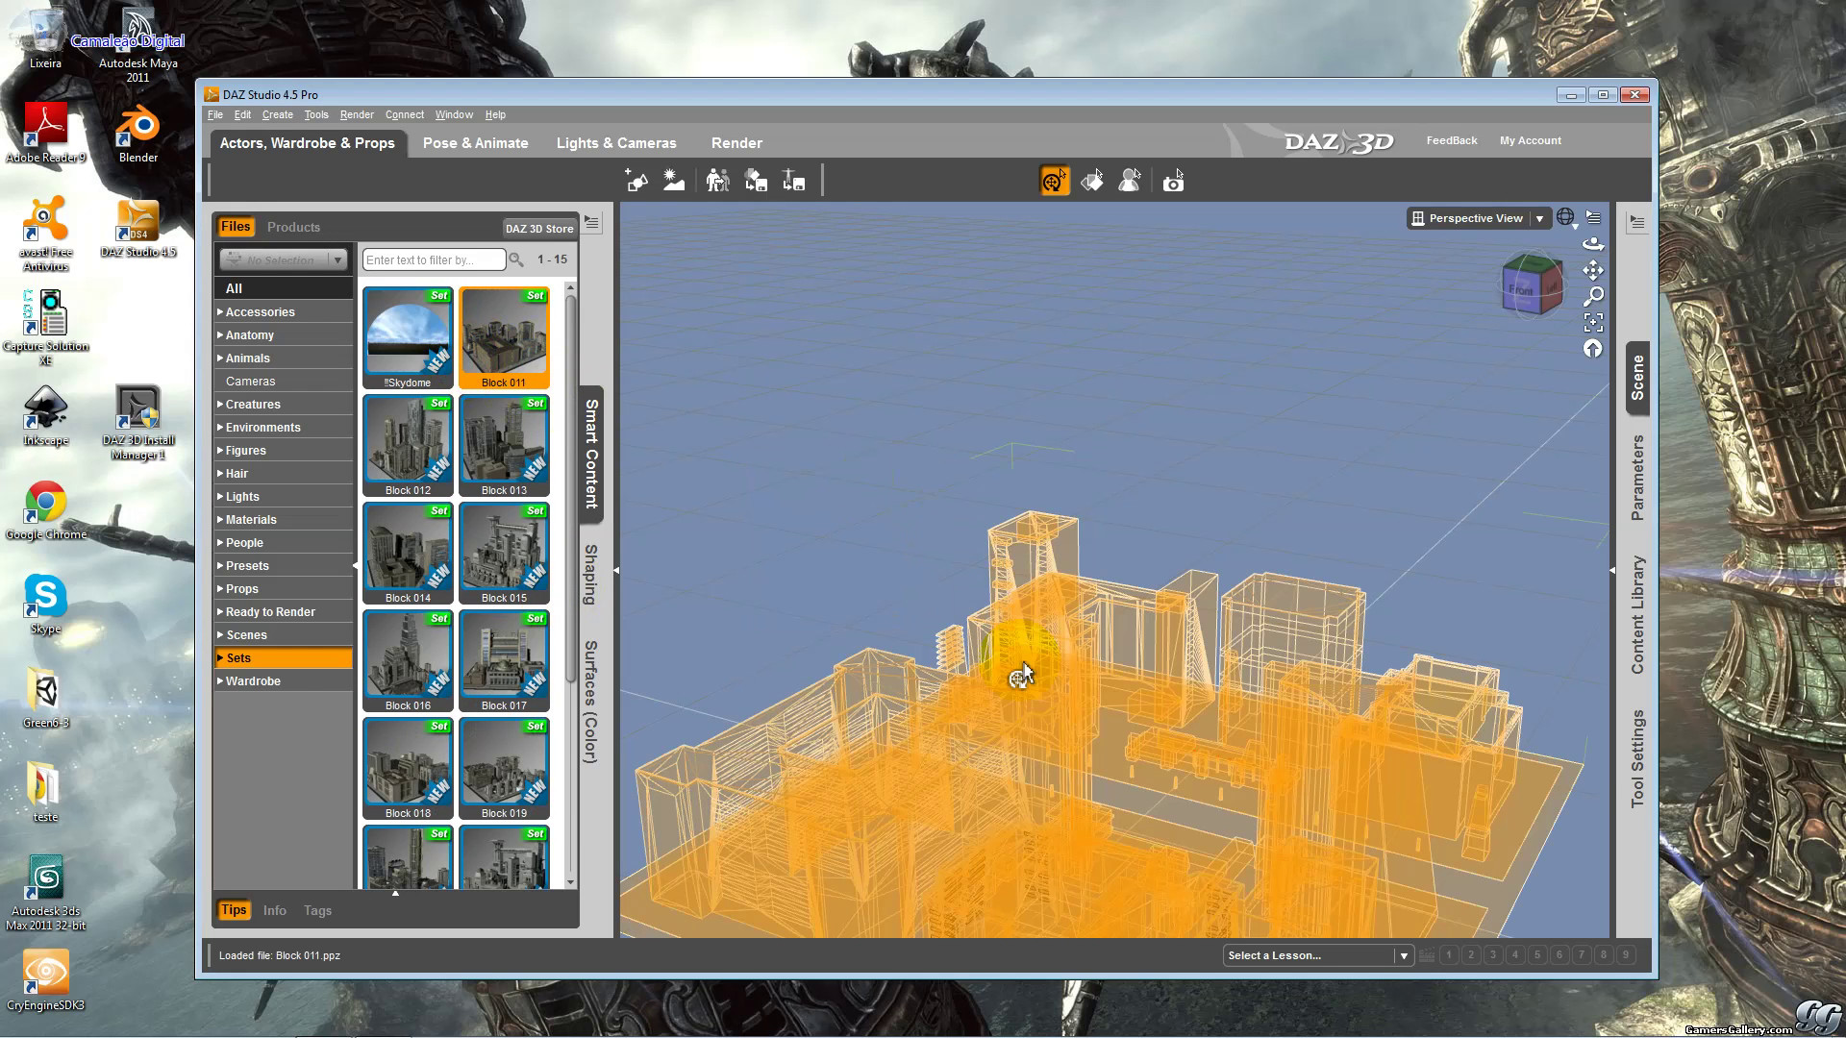
pyautogui.click(846, 524)
pyautogui.click(1350, 315)
pyautogui.moveTo(1350, 315)
pyautogui.keyDown('alt'); pyautogui.mouseDown()
pyautogui.moveTo(721, 432)
pyautogui.moveTo(762, 446)
pyautogui.moveTo(724, 432)
pyautogui.mouseUp(); pyautogui.keyUp('alt')
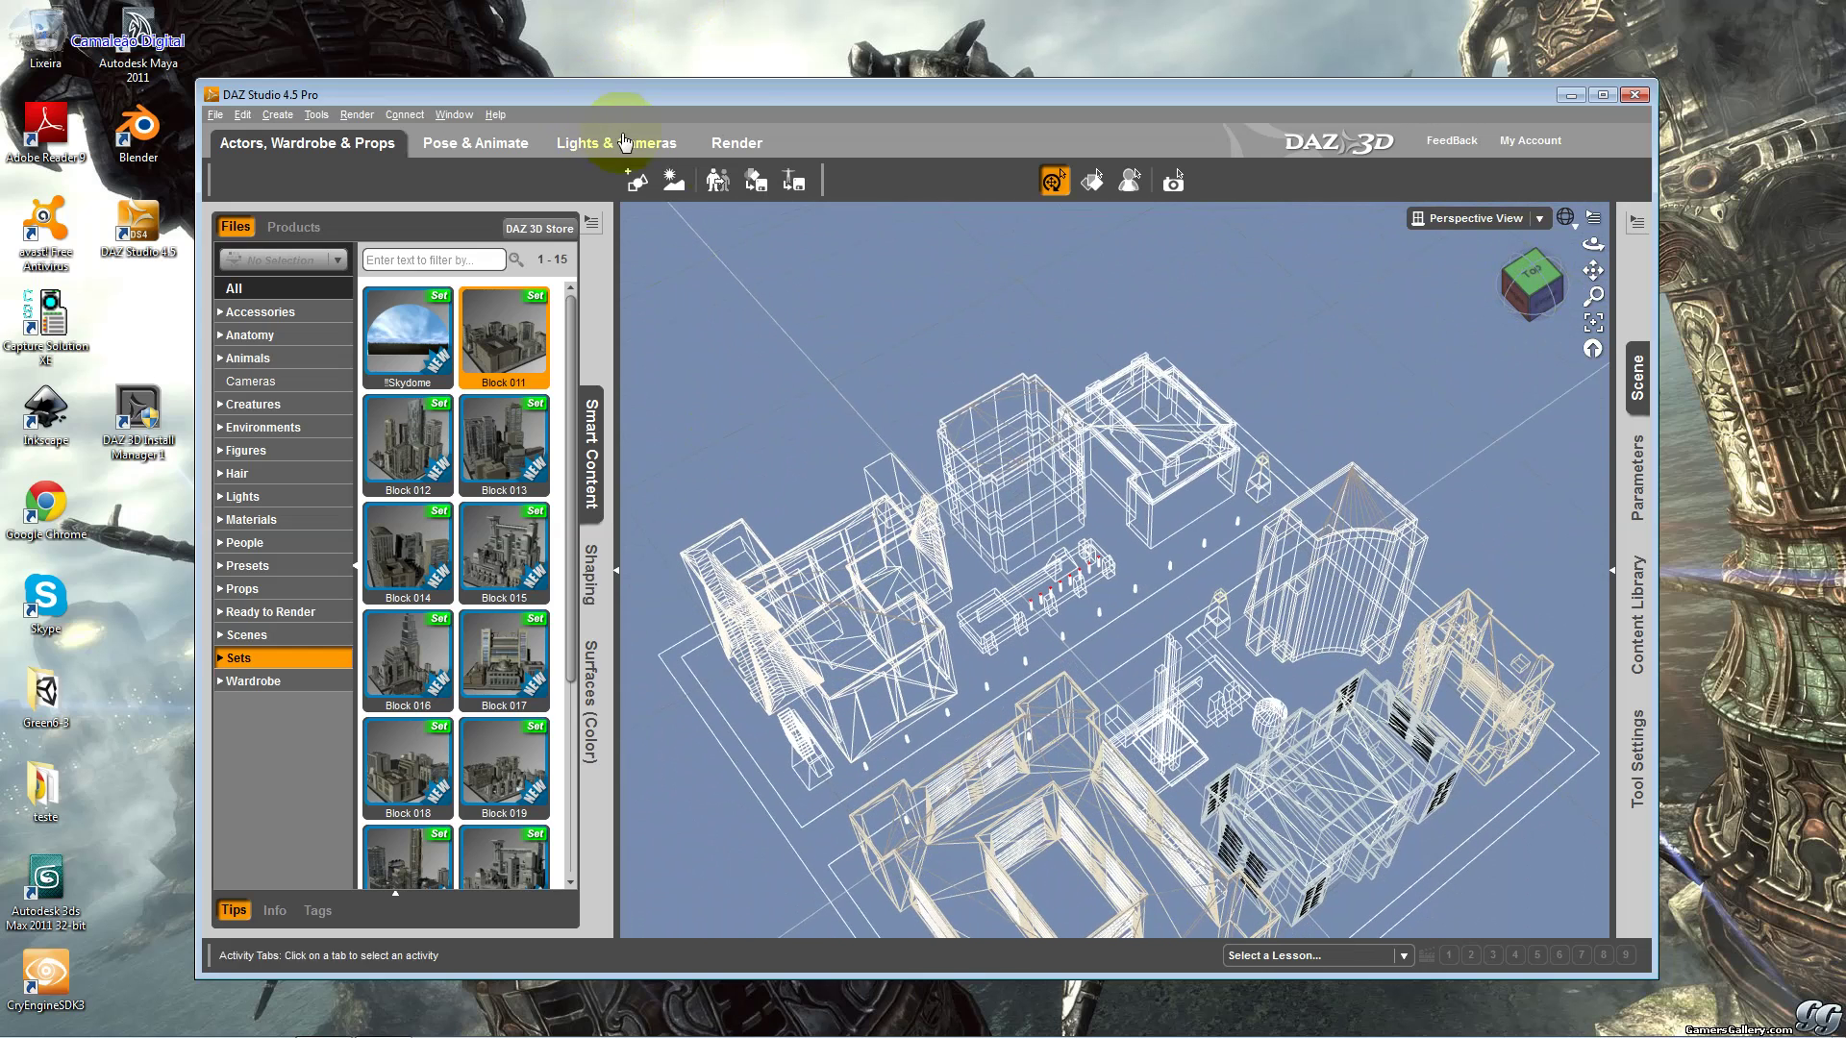
# Render the Block 011 set as a still image, close the render without saving and return to the Actors, Wardrobe & Props workspace.
pyautogui.click(738, 145)
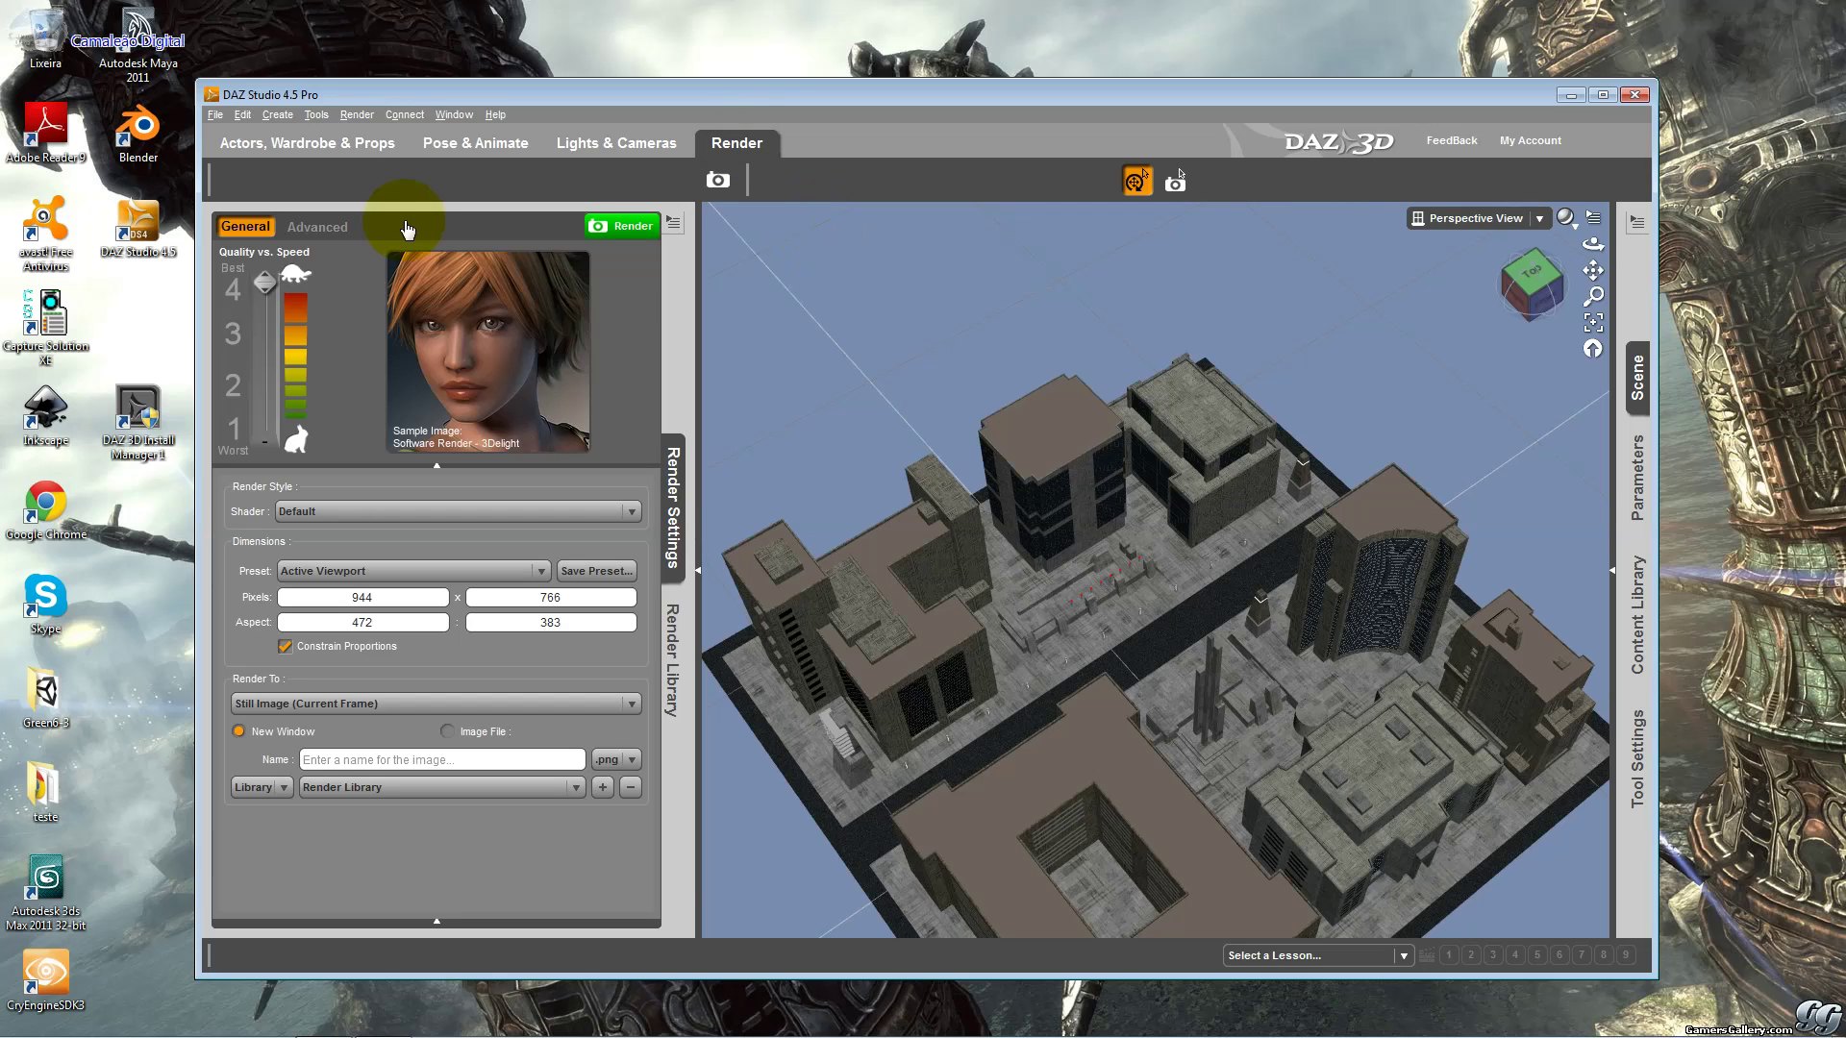
pyautogui.click(622, 226)
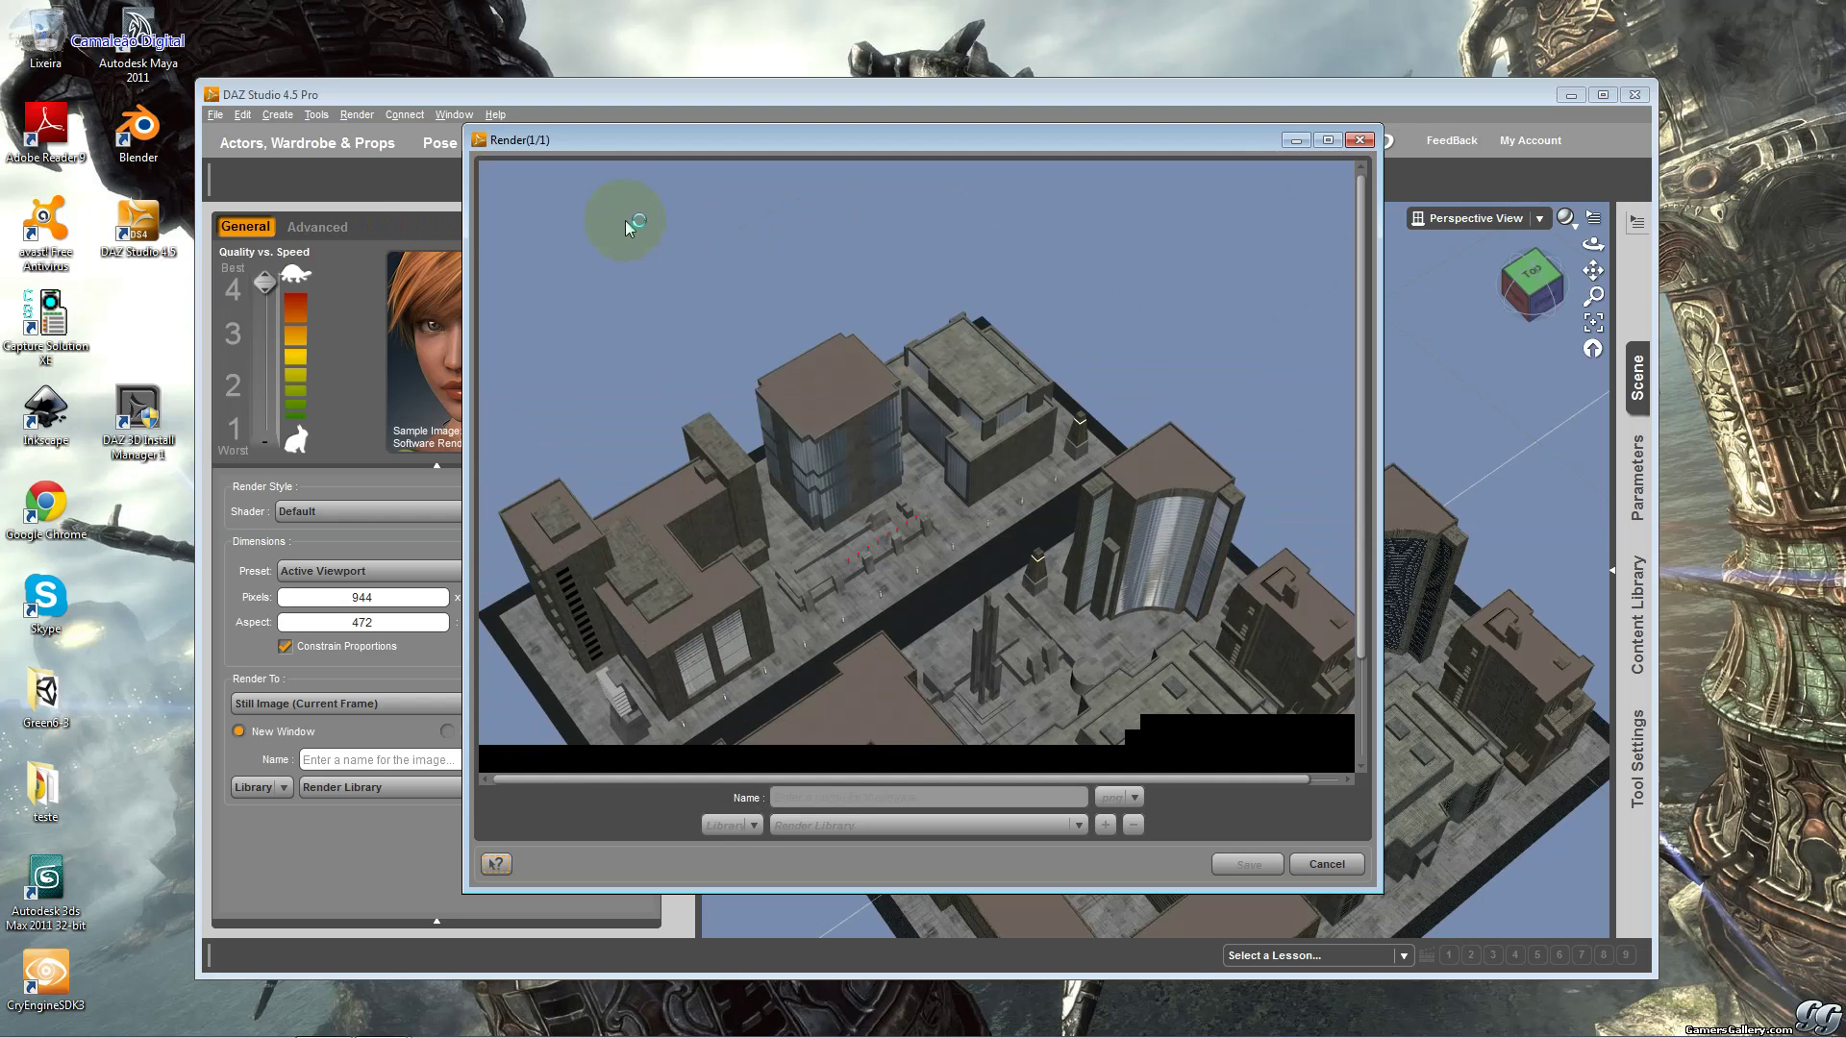
pyautogui.click(1359, 141)
pyautogui.click(239, 145)
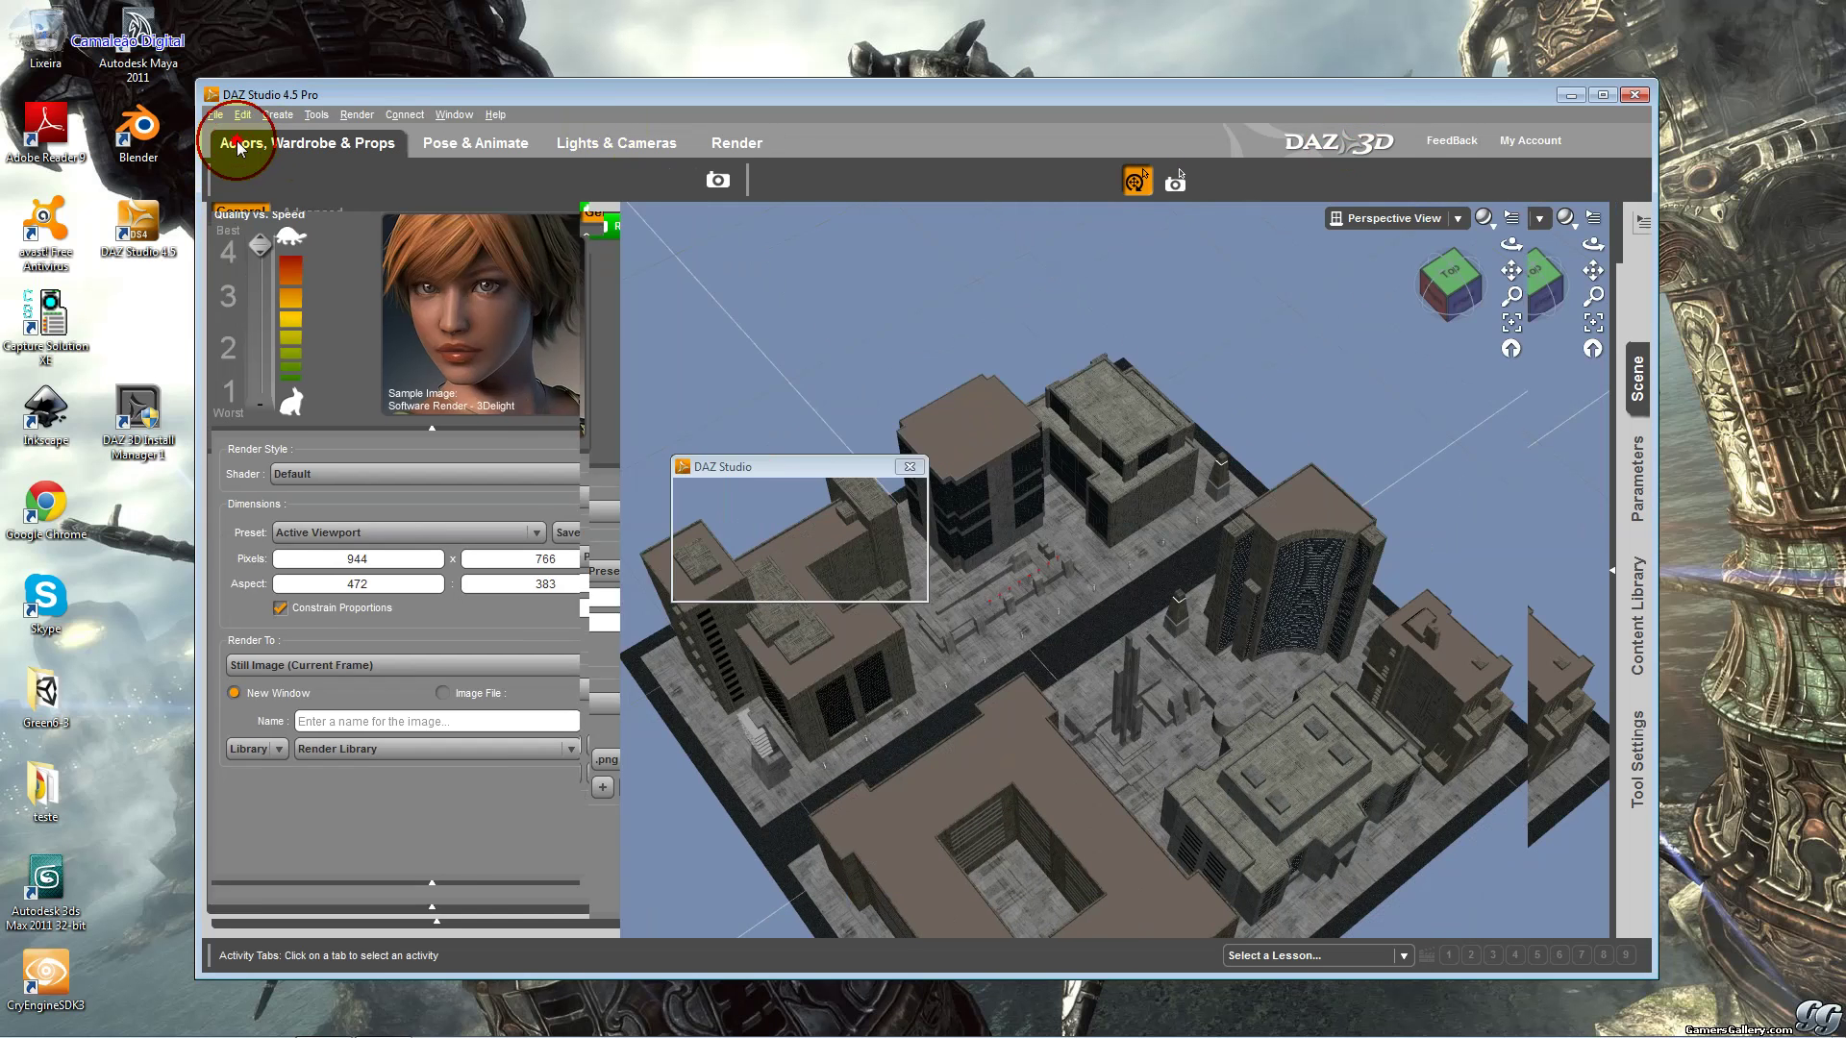
# Select the Block 011 city set in the viewport and delete it from the scene.
pyautogui.moveTo(716, 272); pyautogui.dragTo(728, 274)
pyautogui.click(1000, 404)
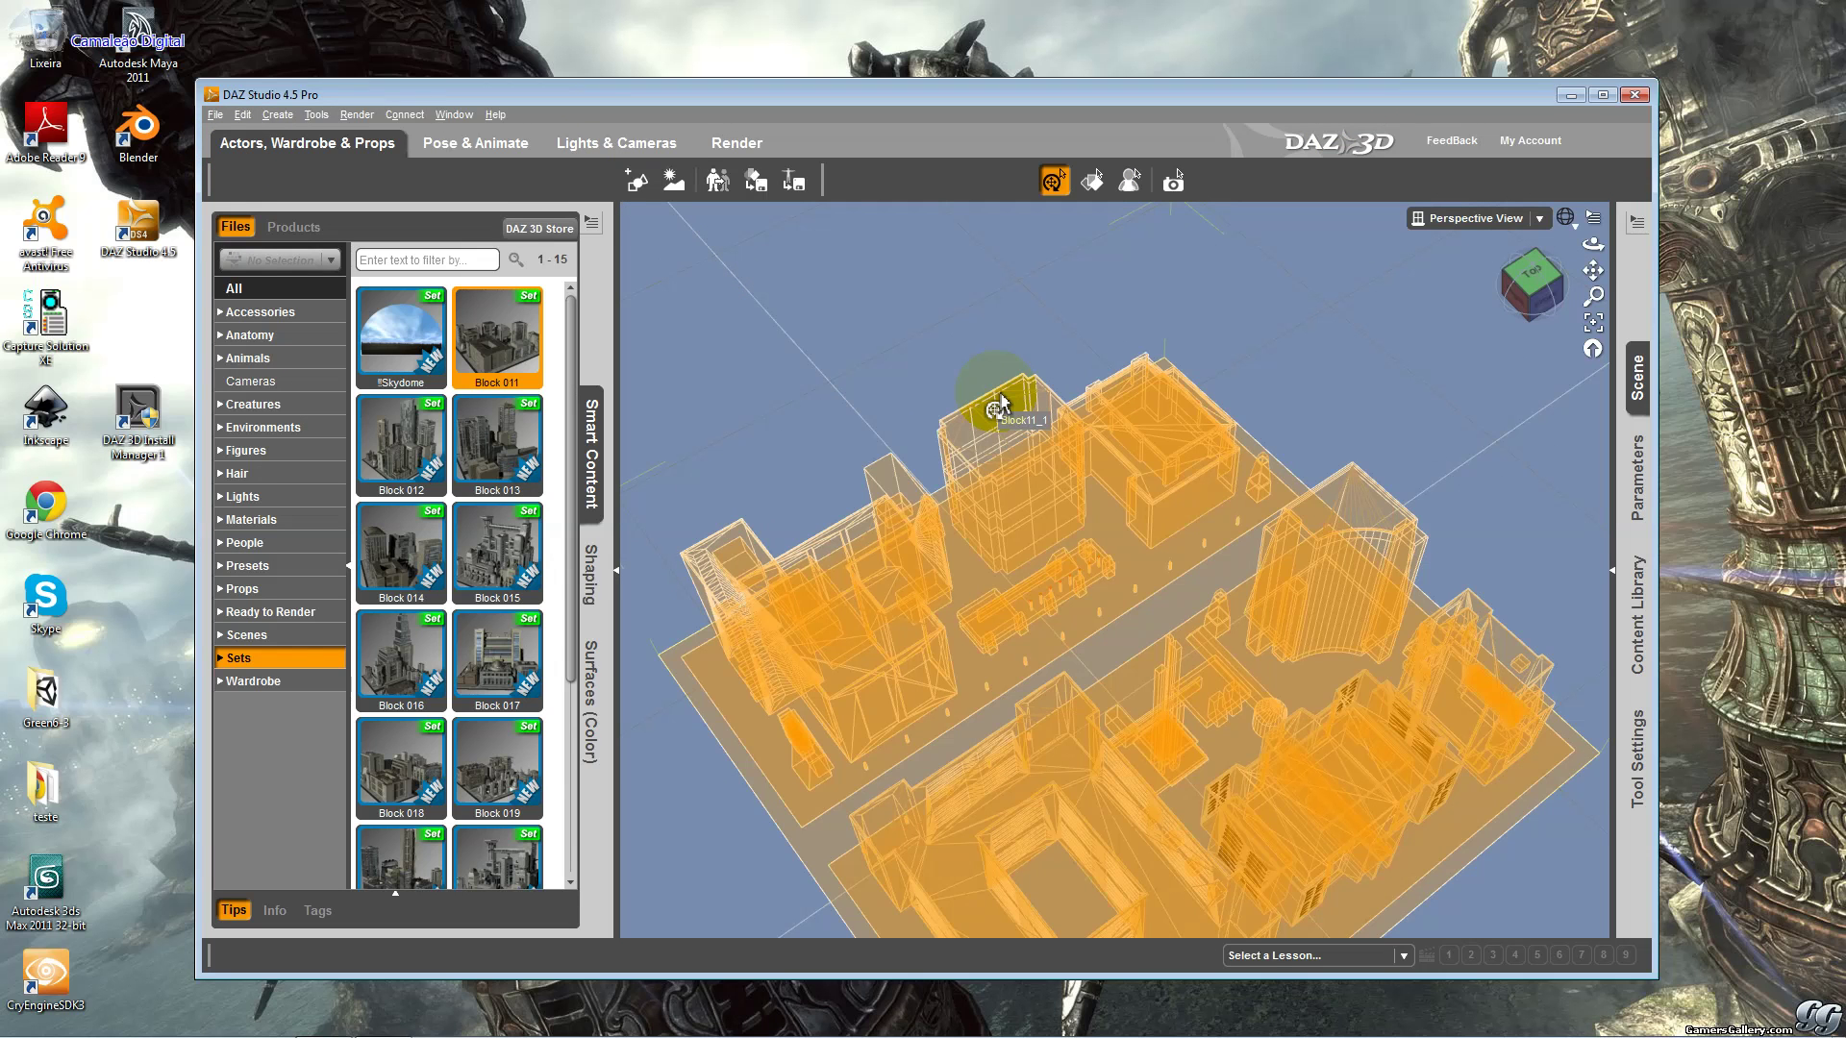
pyautogui.click(856, 402)
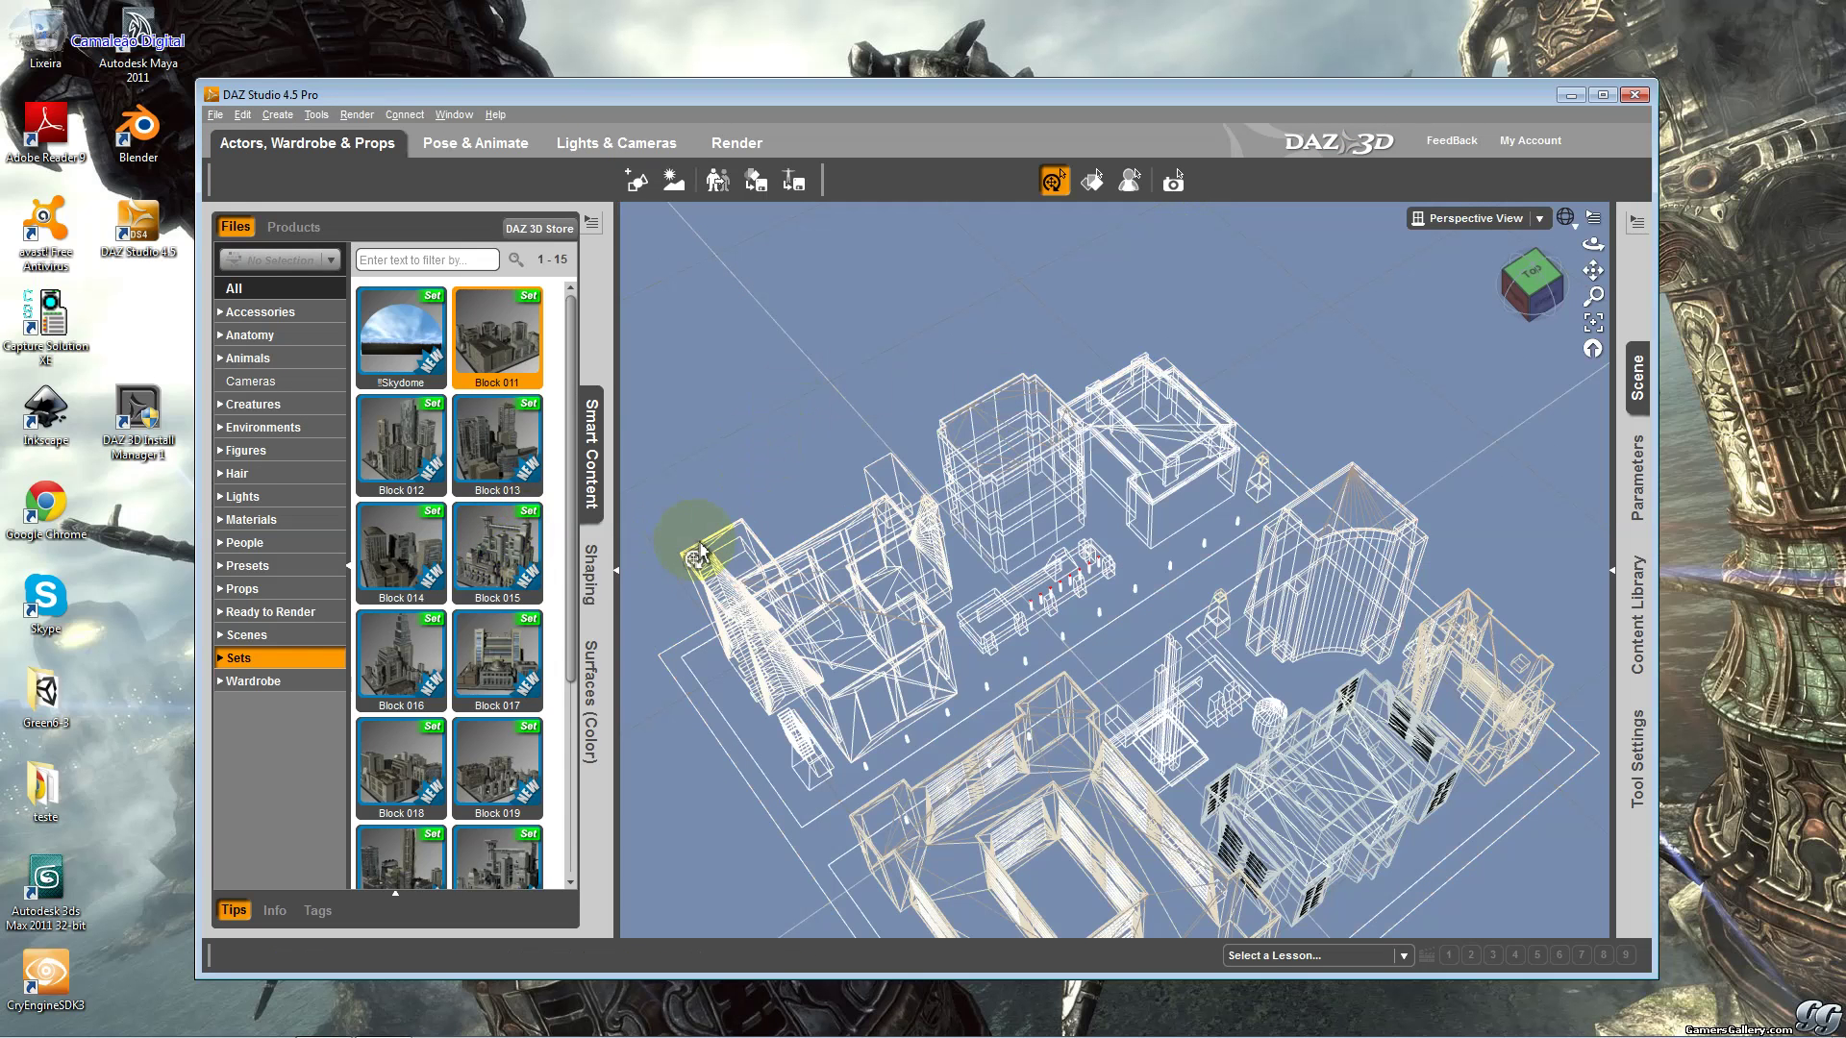
pyautogui.click(699, 553)
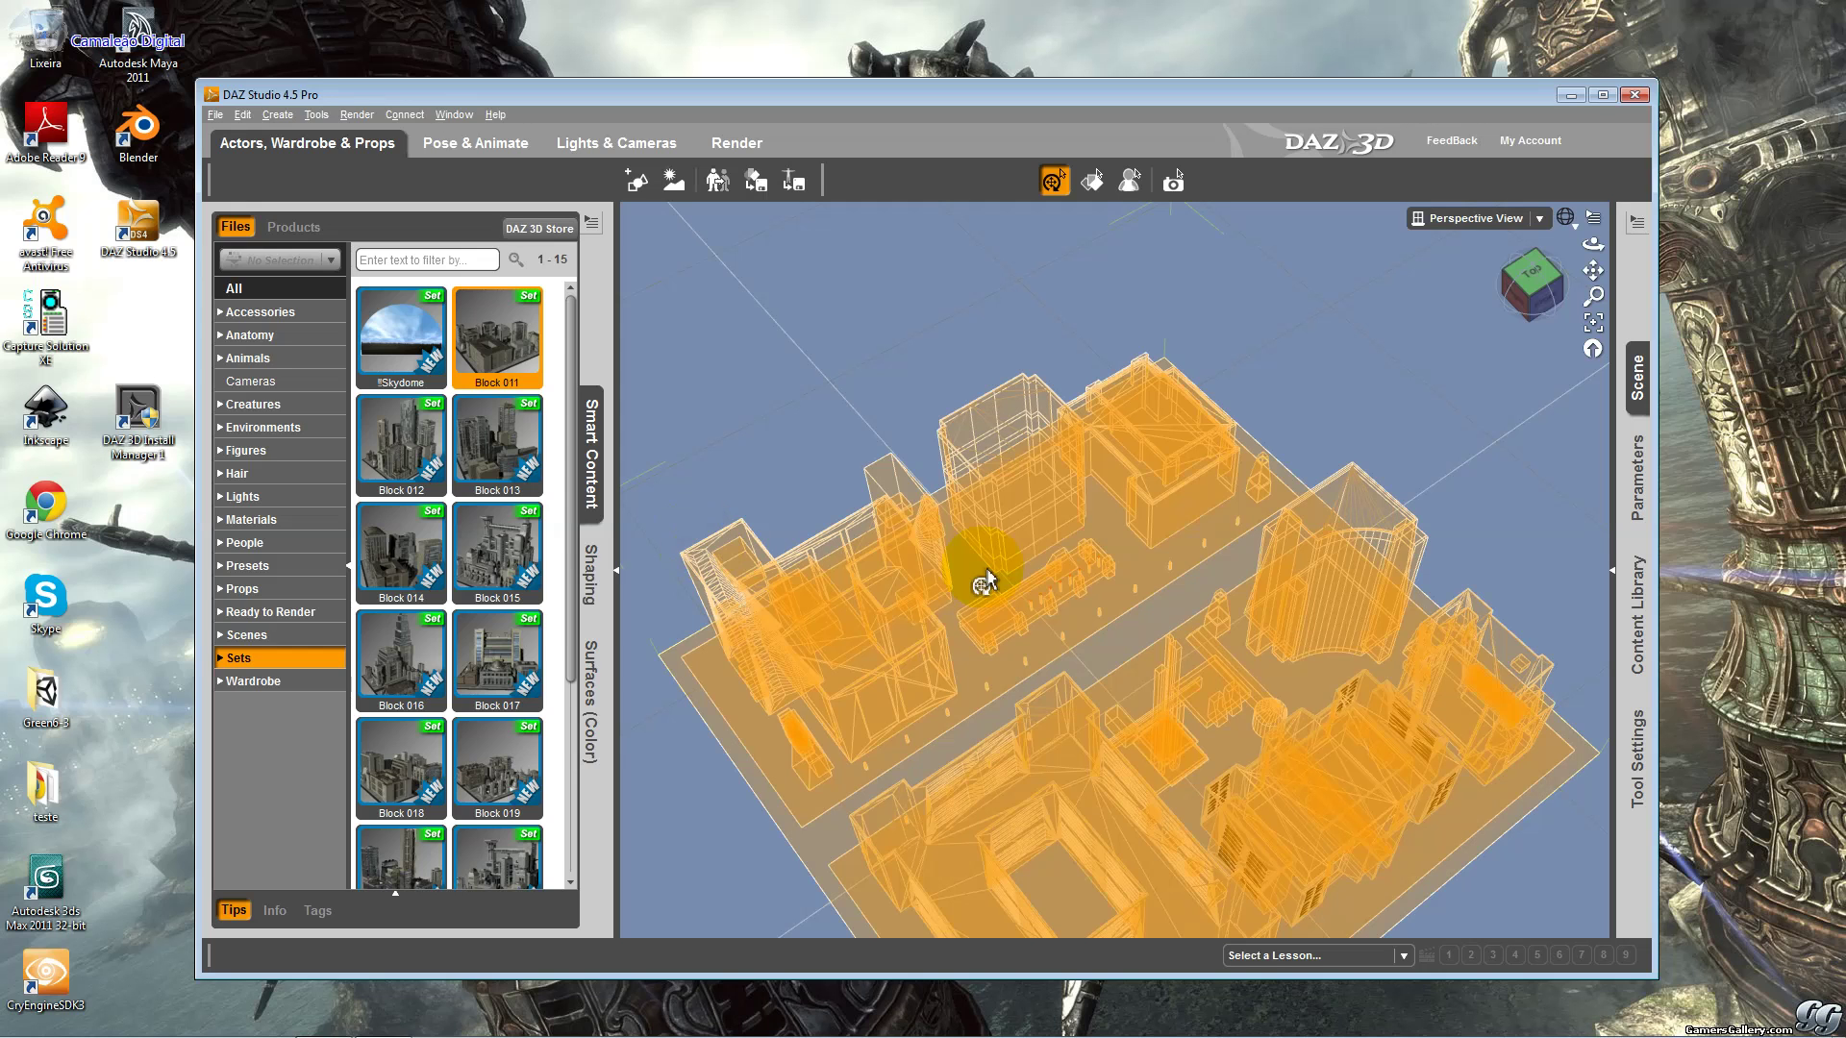
pyautogui.click(971, 578)
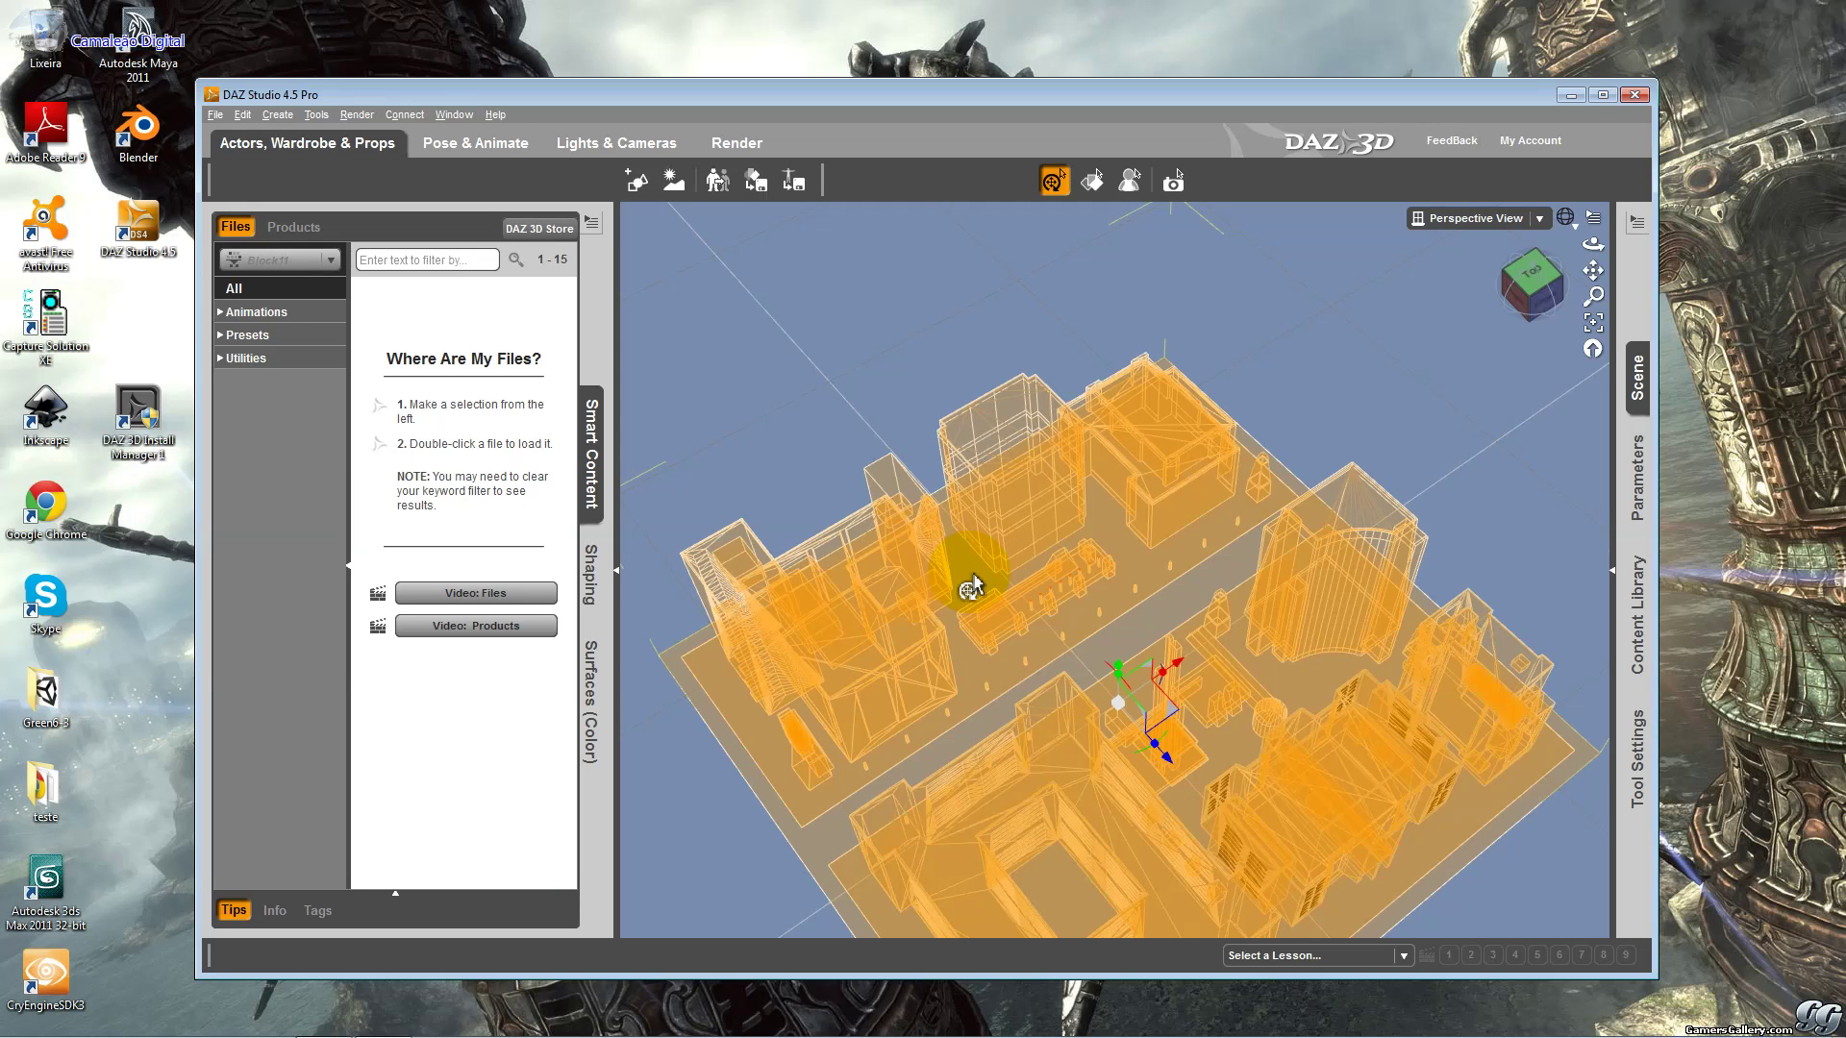
pyautogui.press('Delete')
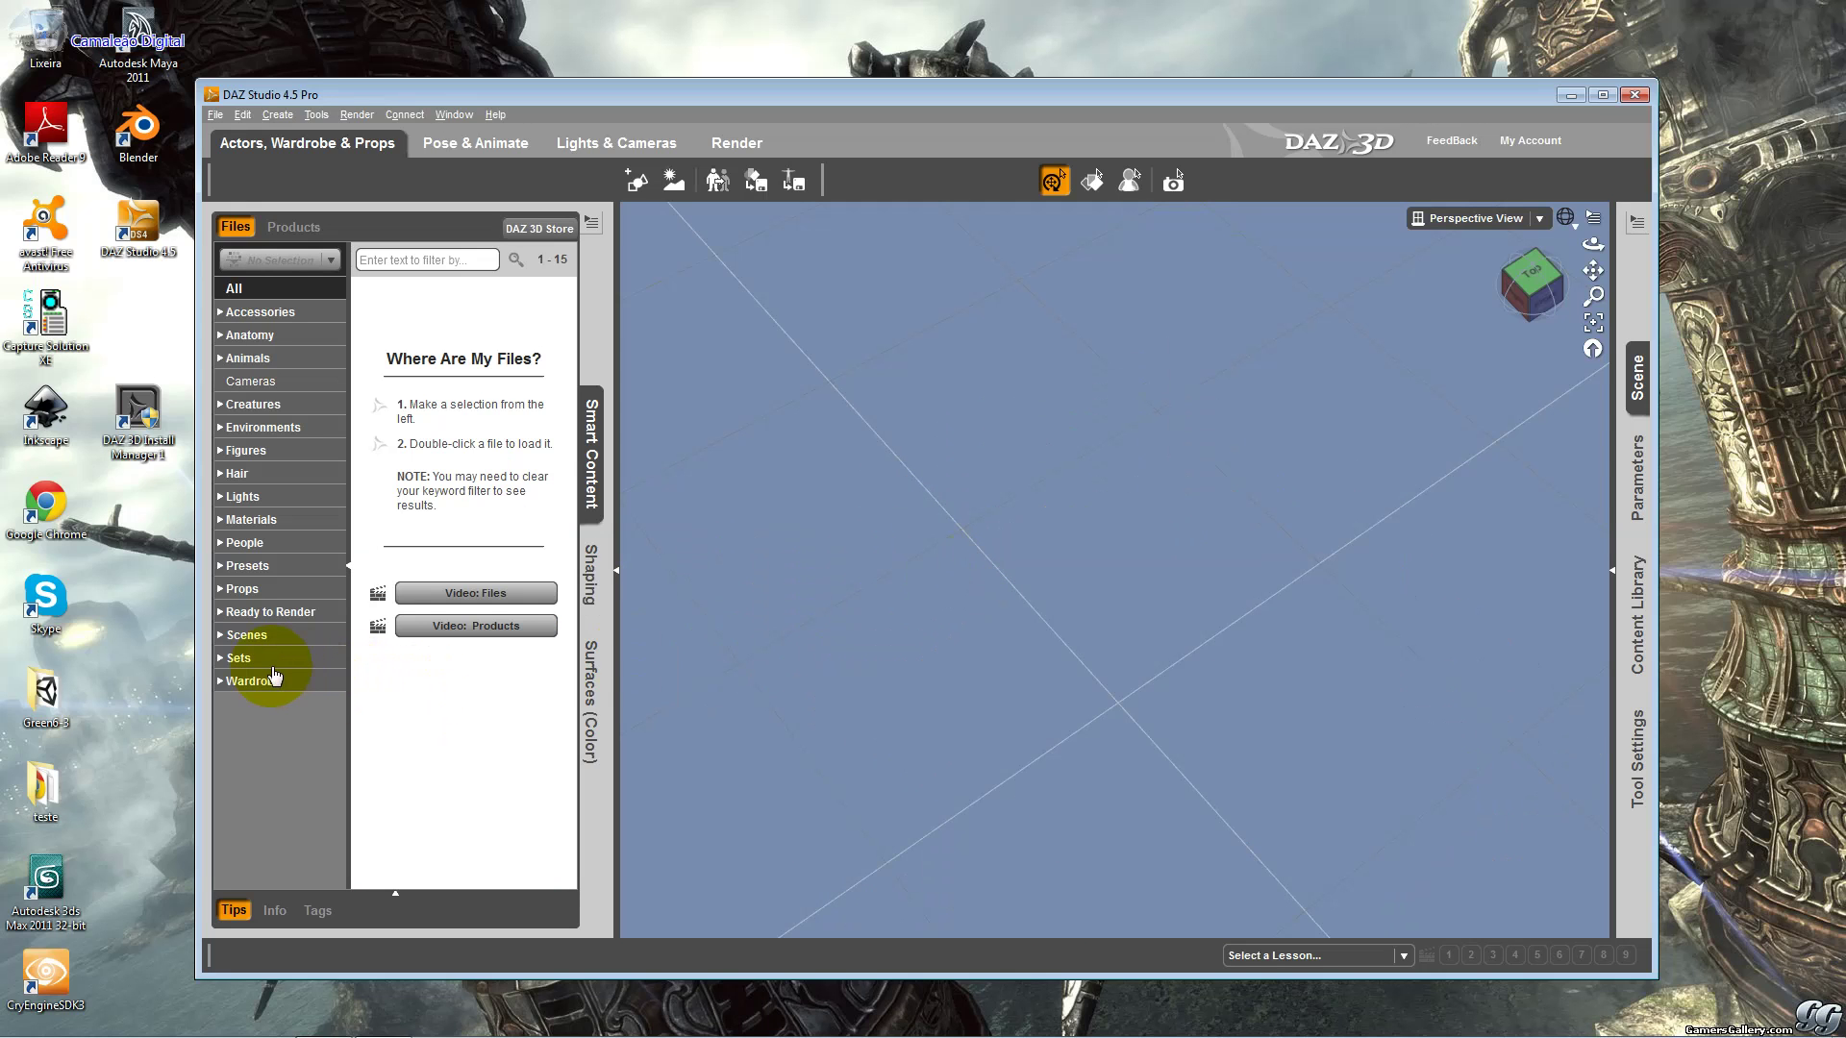
# Browse the Sets category's Architecture, Exteriors and Landscapes subcategories in the content library.
pyautogui.click(228, 660)
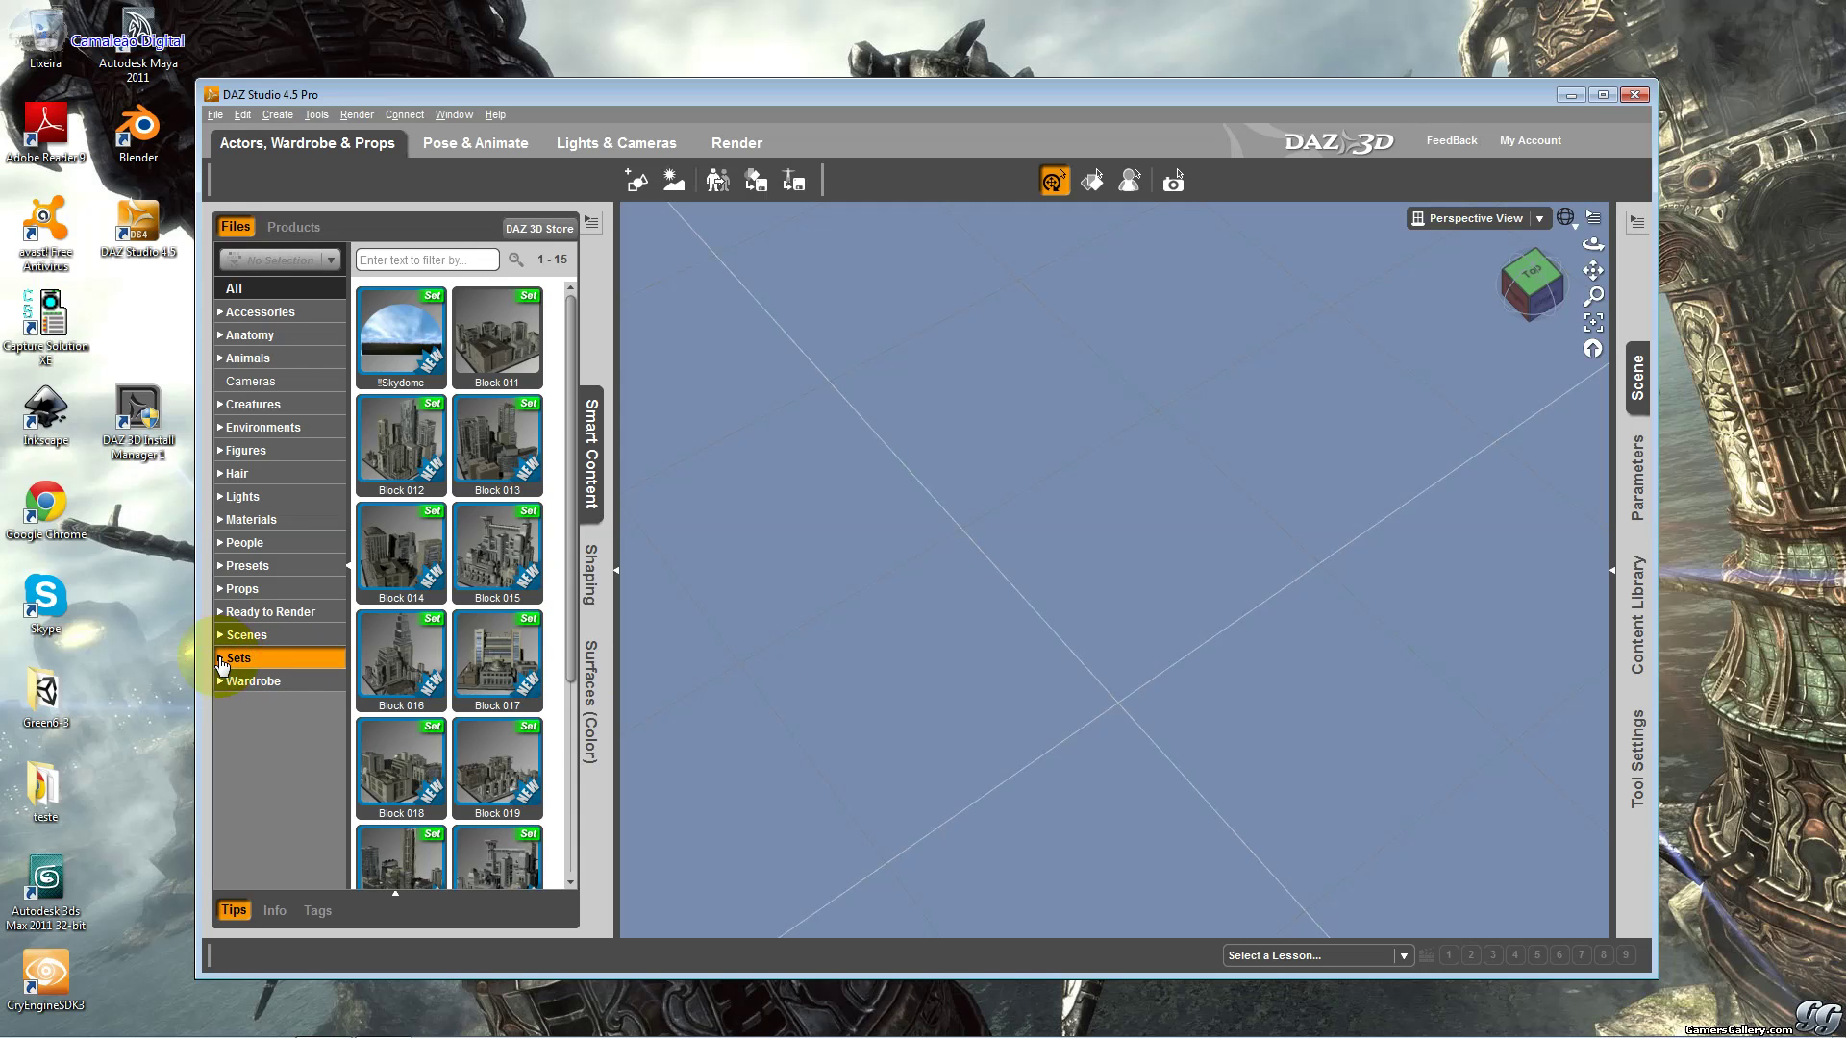
pyautogui.click(222, 659)
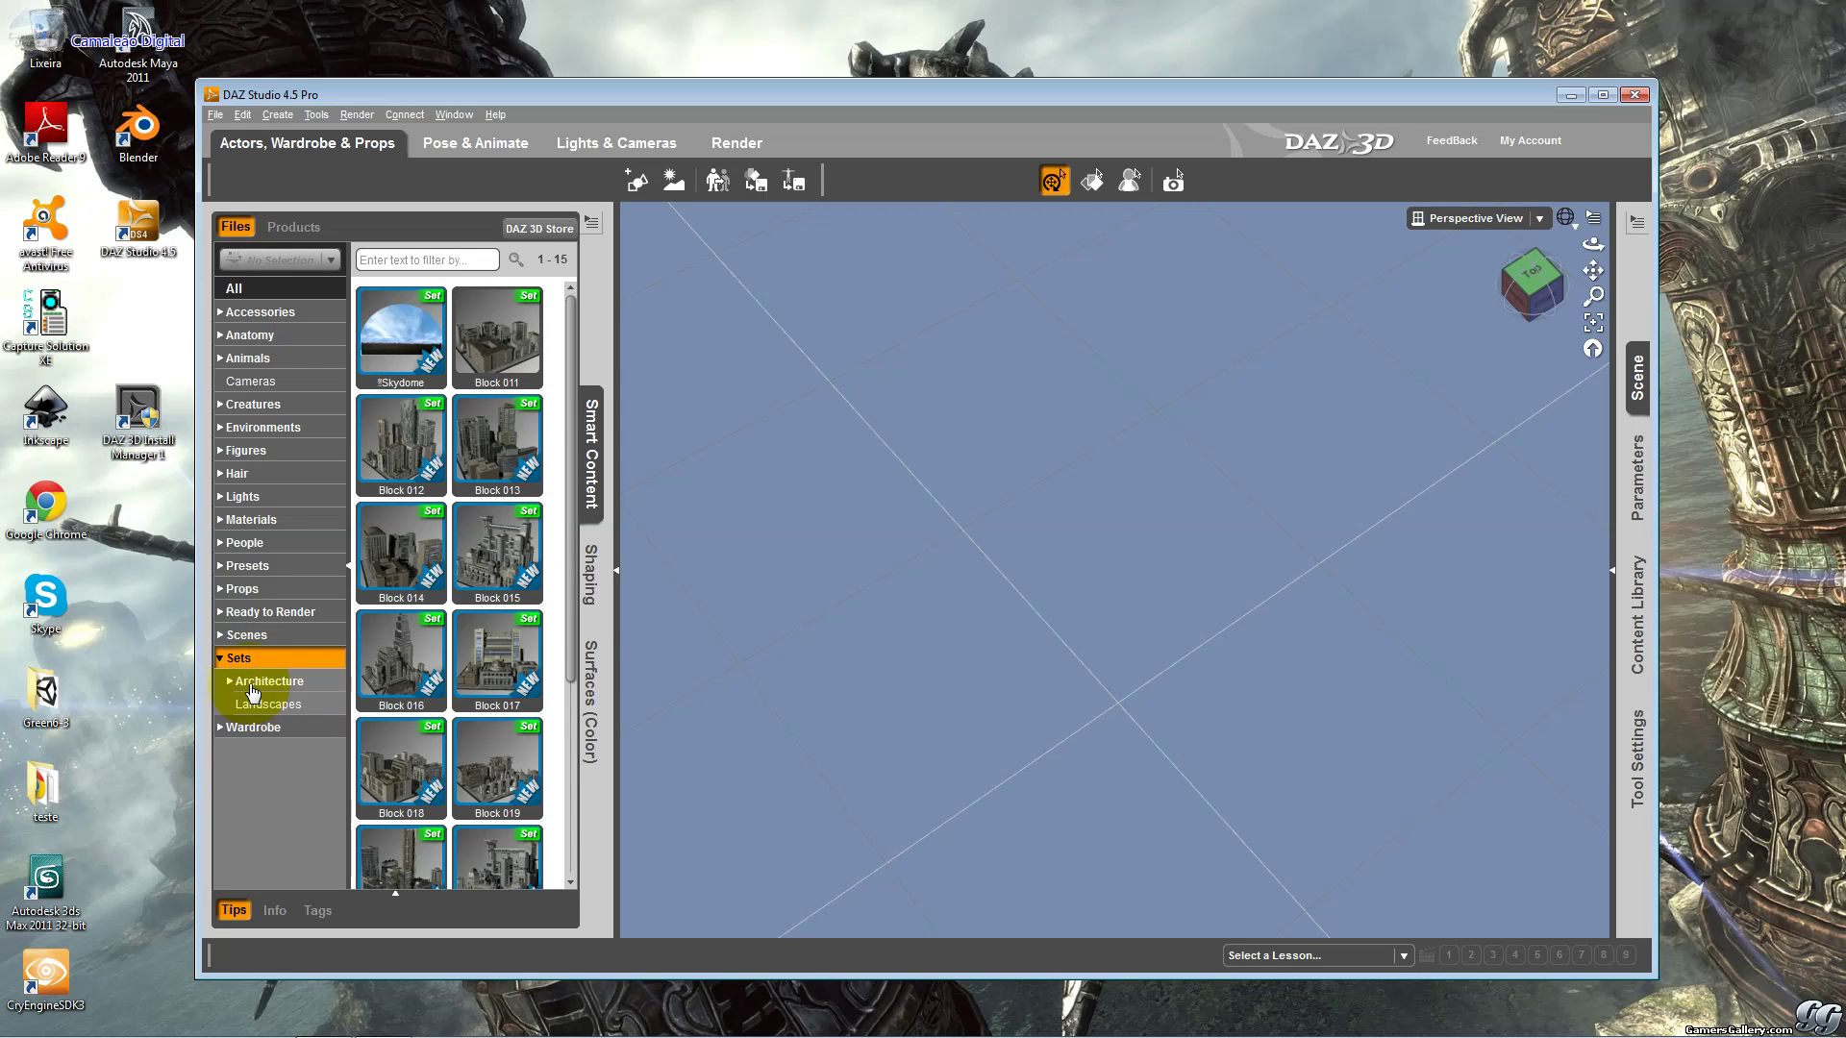
pyautogui.click(252, 685)
pyautogui.click(234, 684)
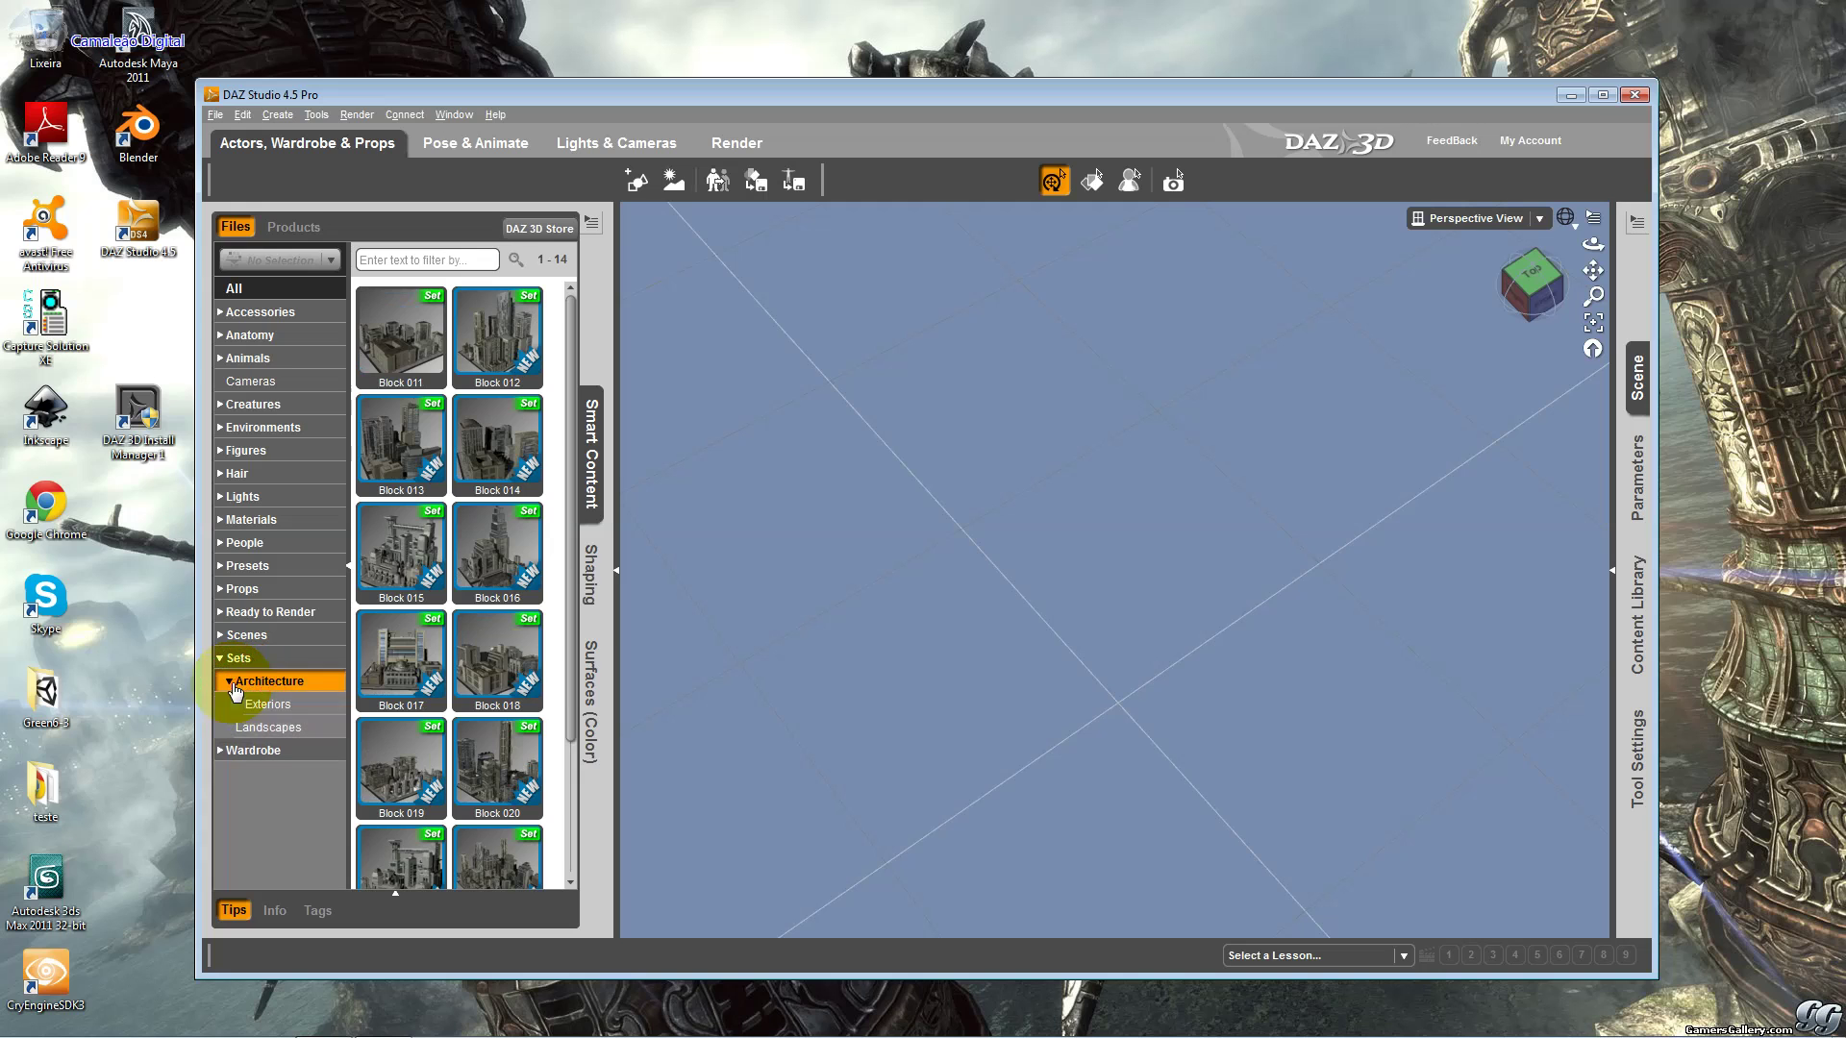
pyautogui.click(252, 705)
pyautogui.click(275, 728)
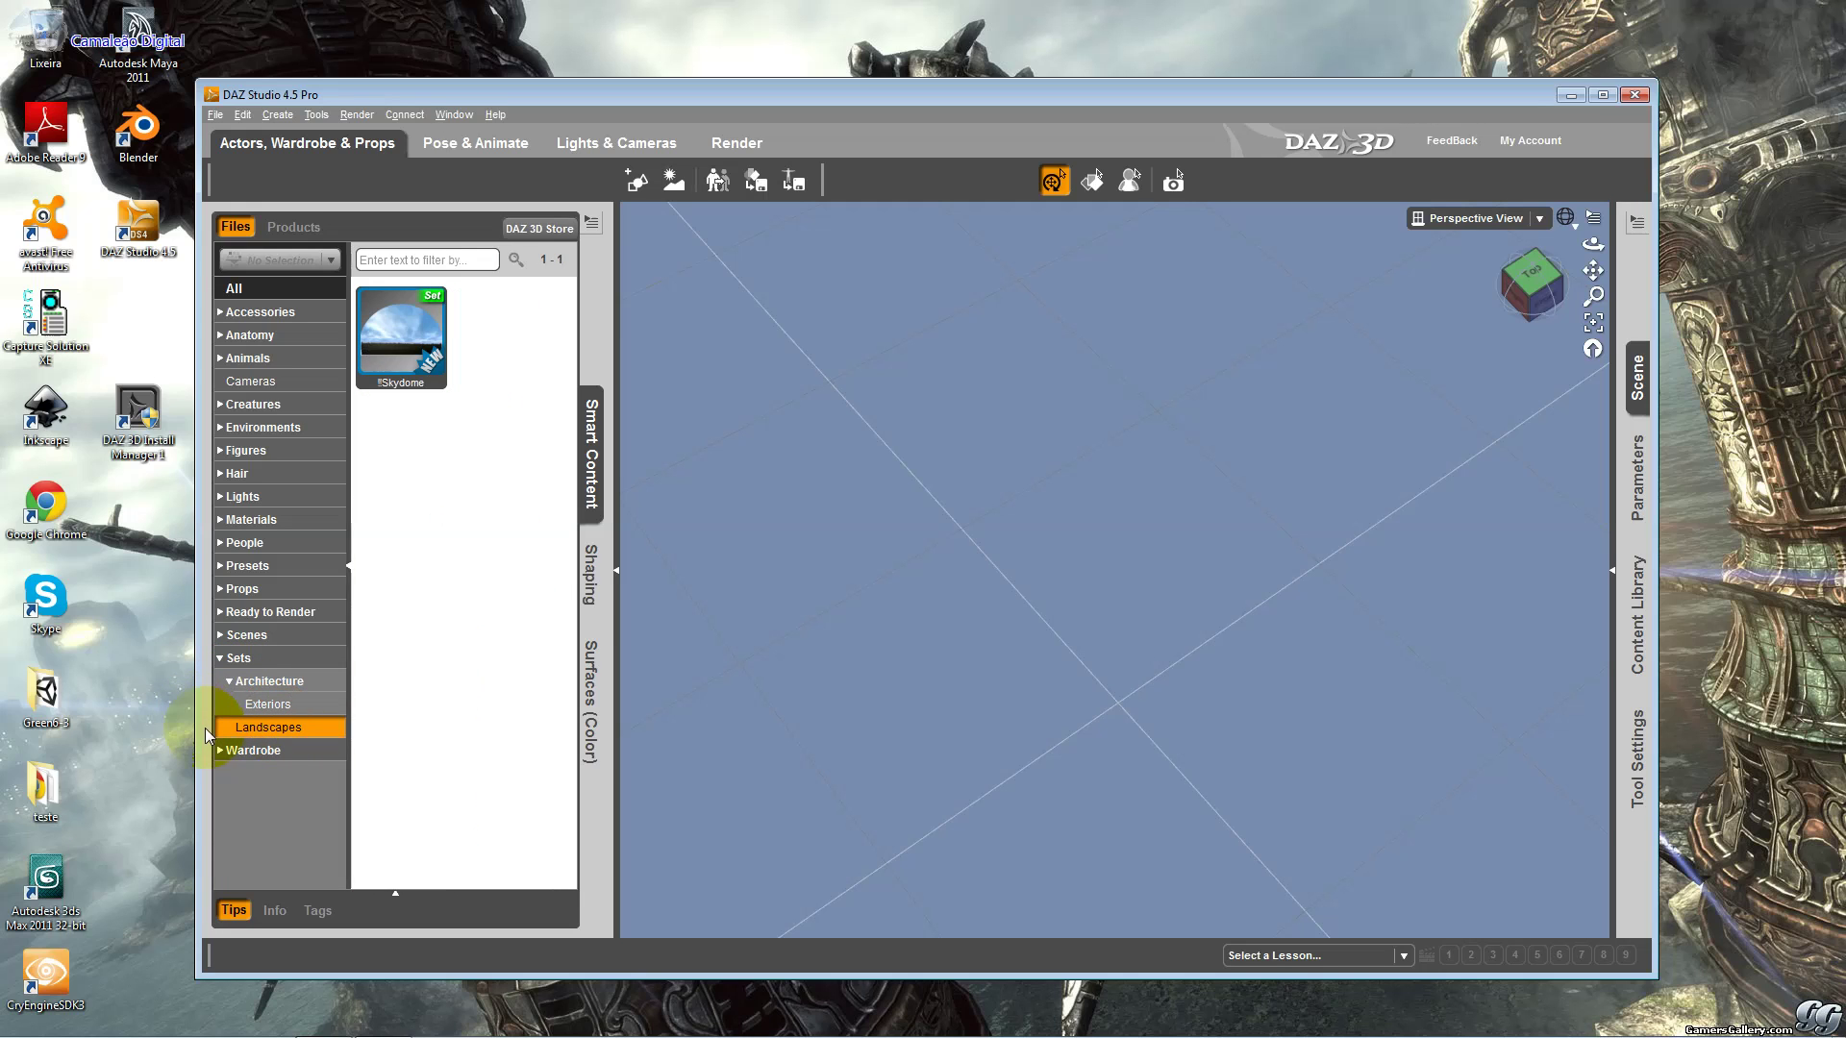
# Browse the Wardrobe category's Full-Body, Gloves, Outerwear, Pants, Shirts and Underwear subcategories to examine the available clothing.
pyautogui.click(220, 751)
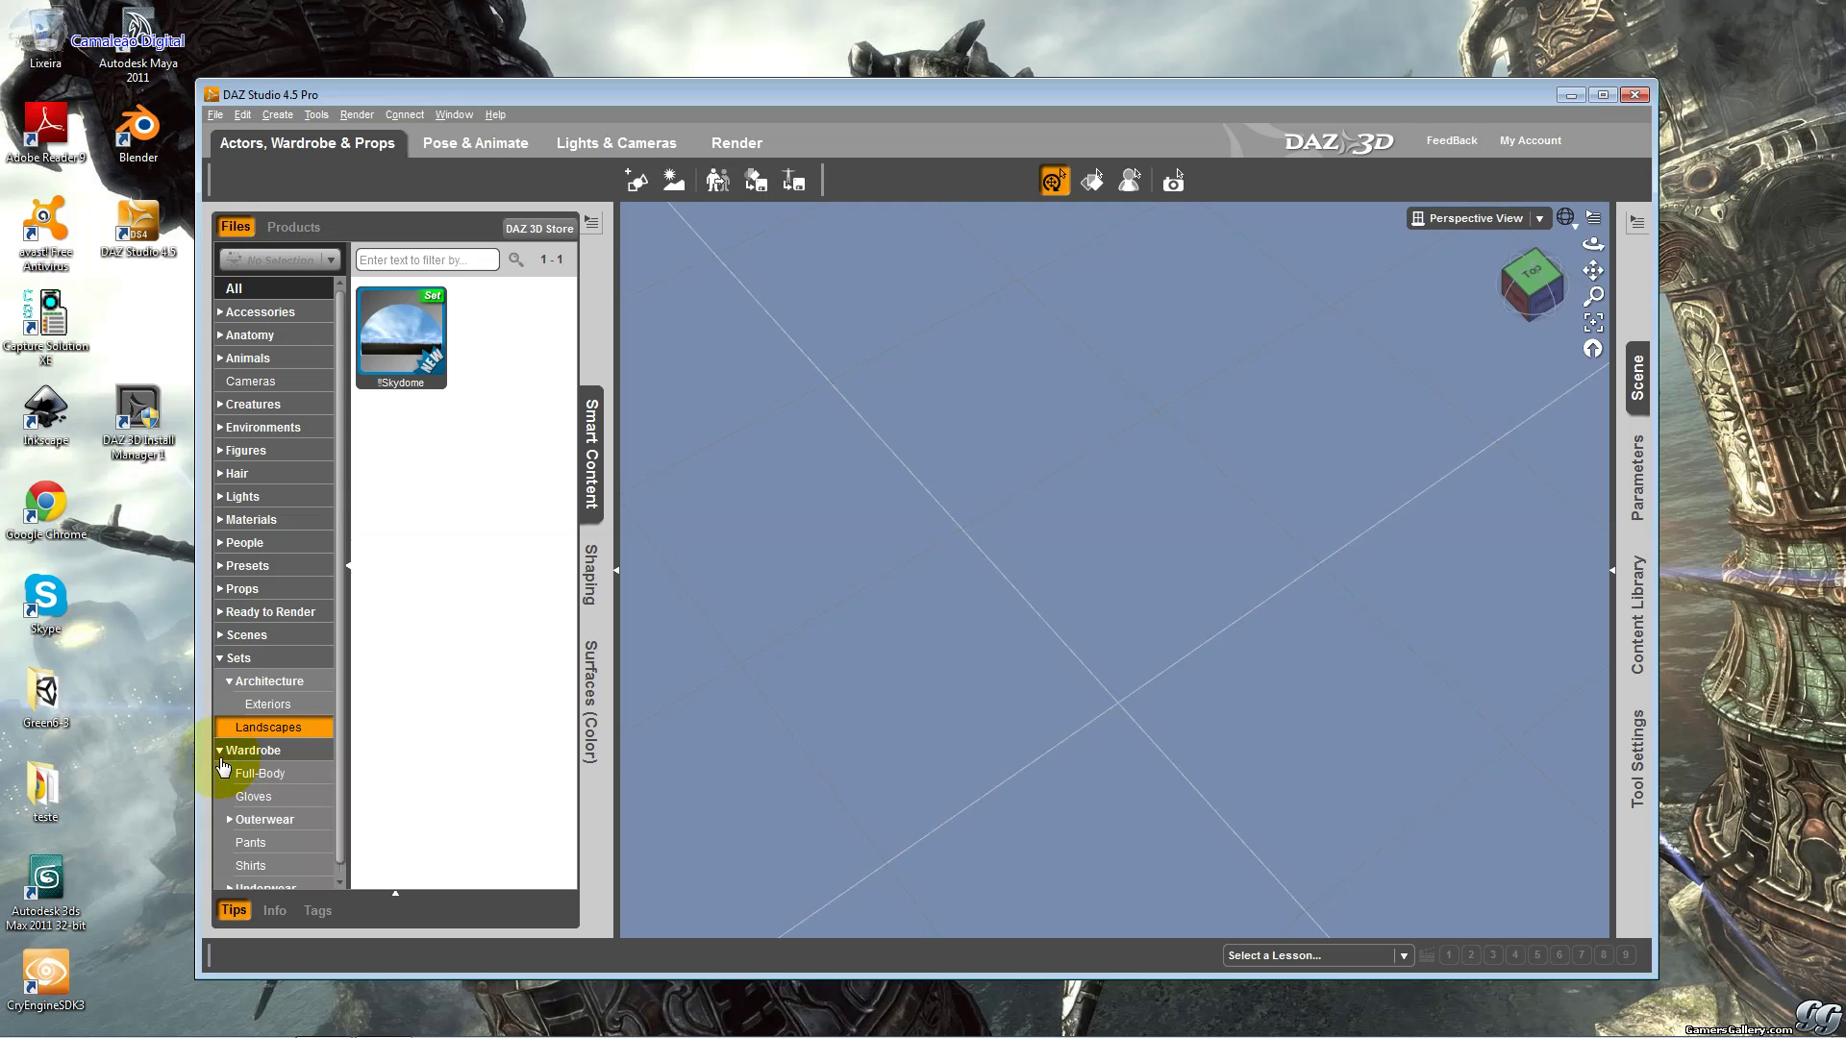
pyautogui.scroll(-1, 274, 764)
pyautogui.click(286, 763)
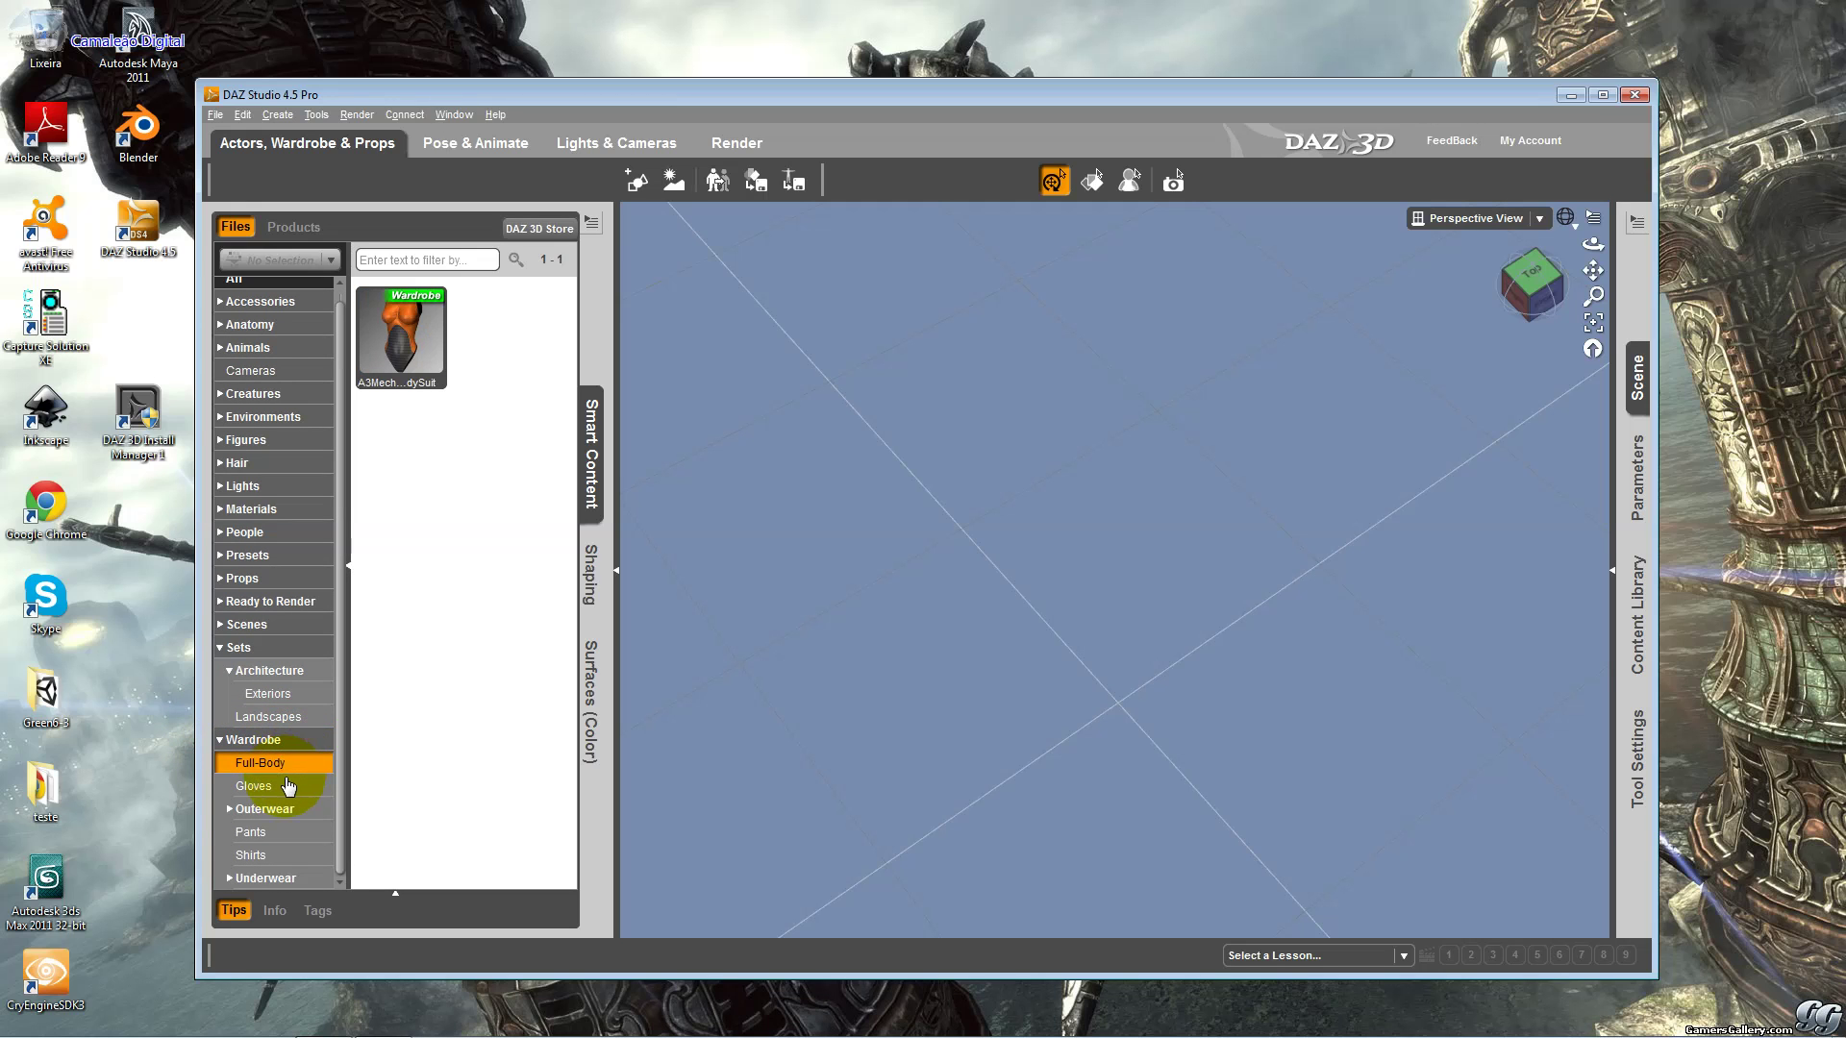
pyautogui.click(289, 786)
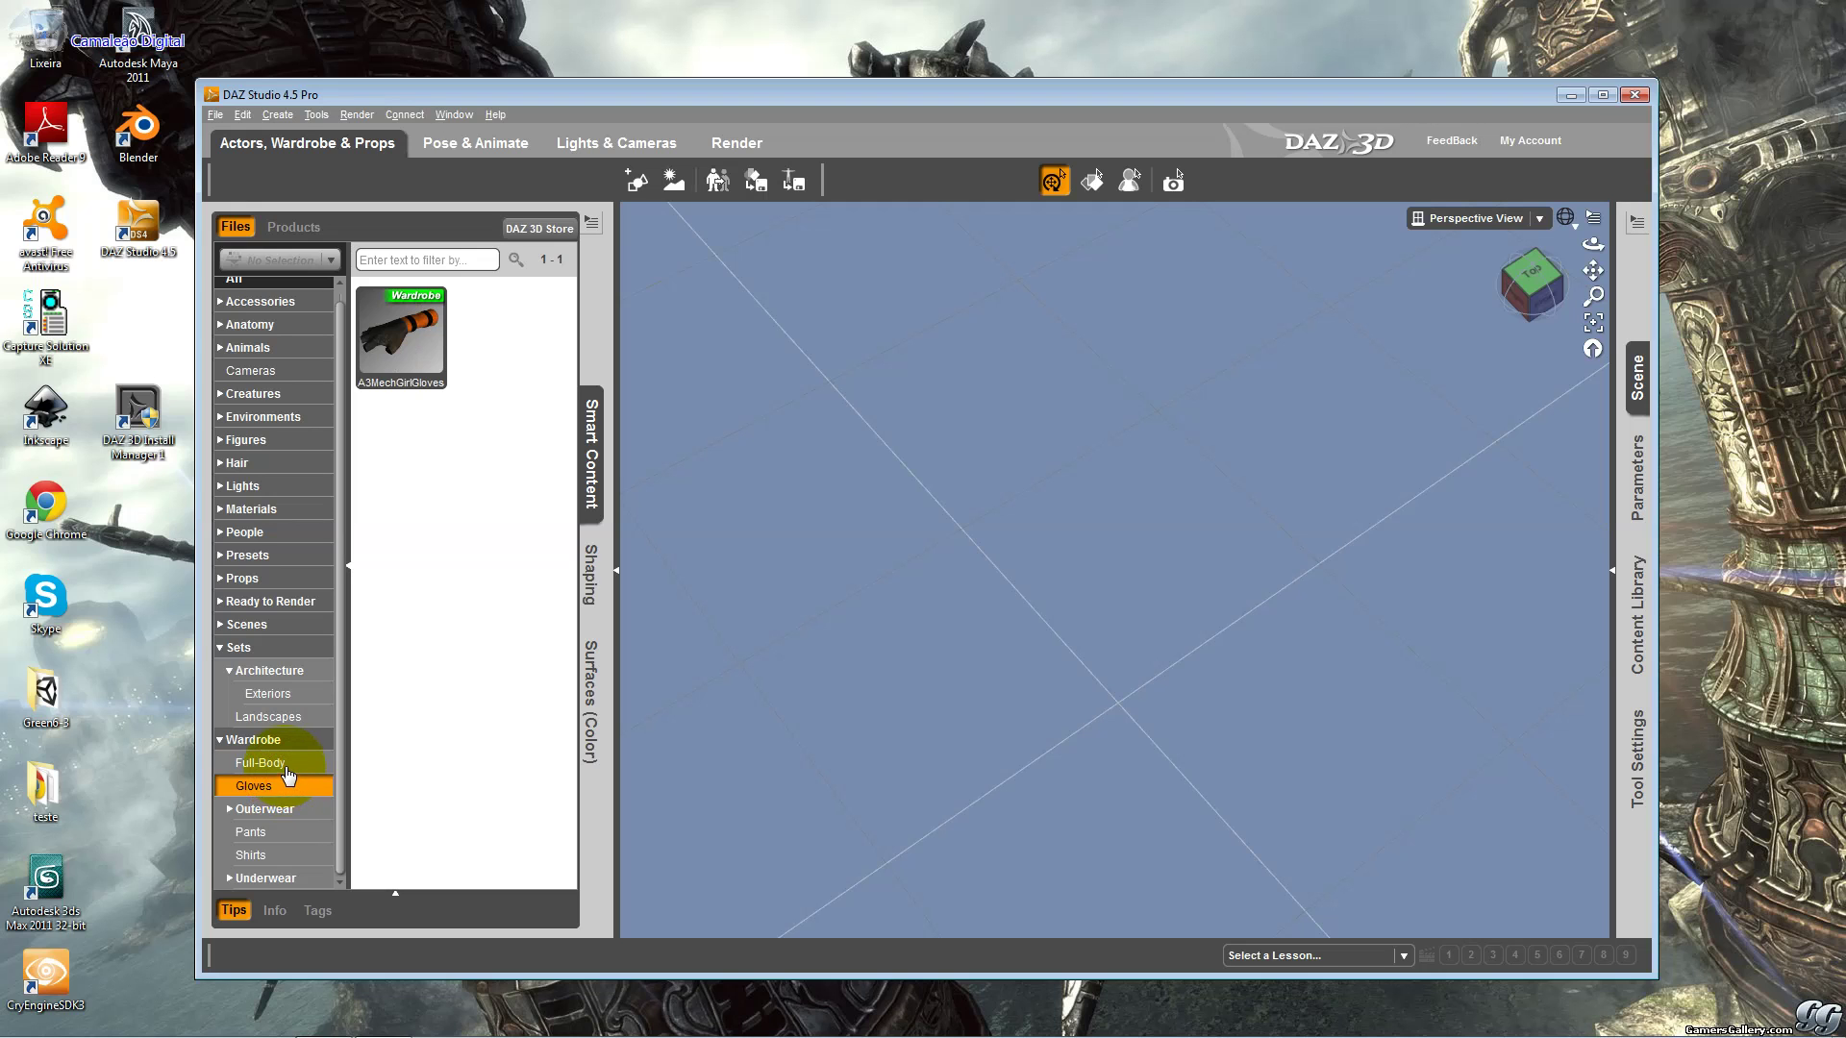
pyautogui.click(286, 786)
pyautogui.click(274, 762)
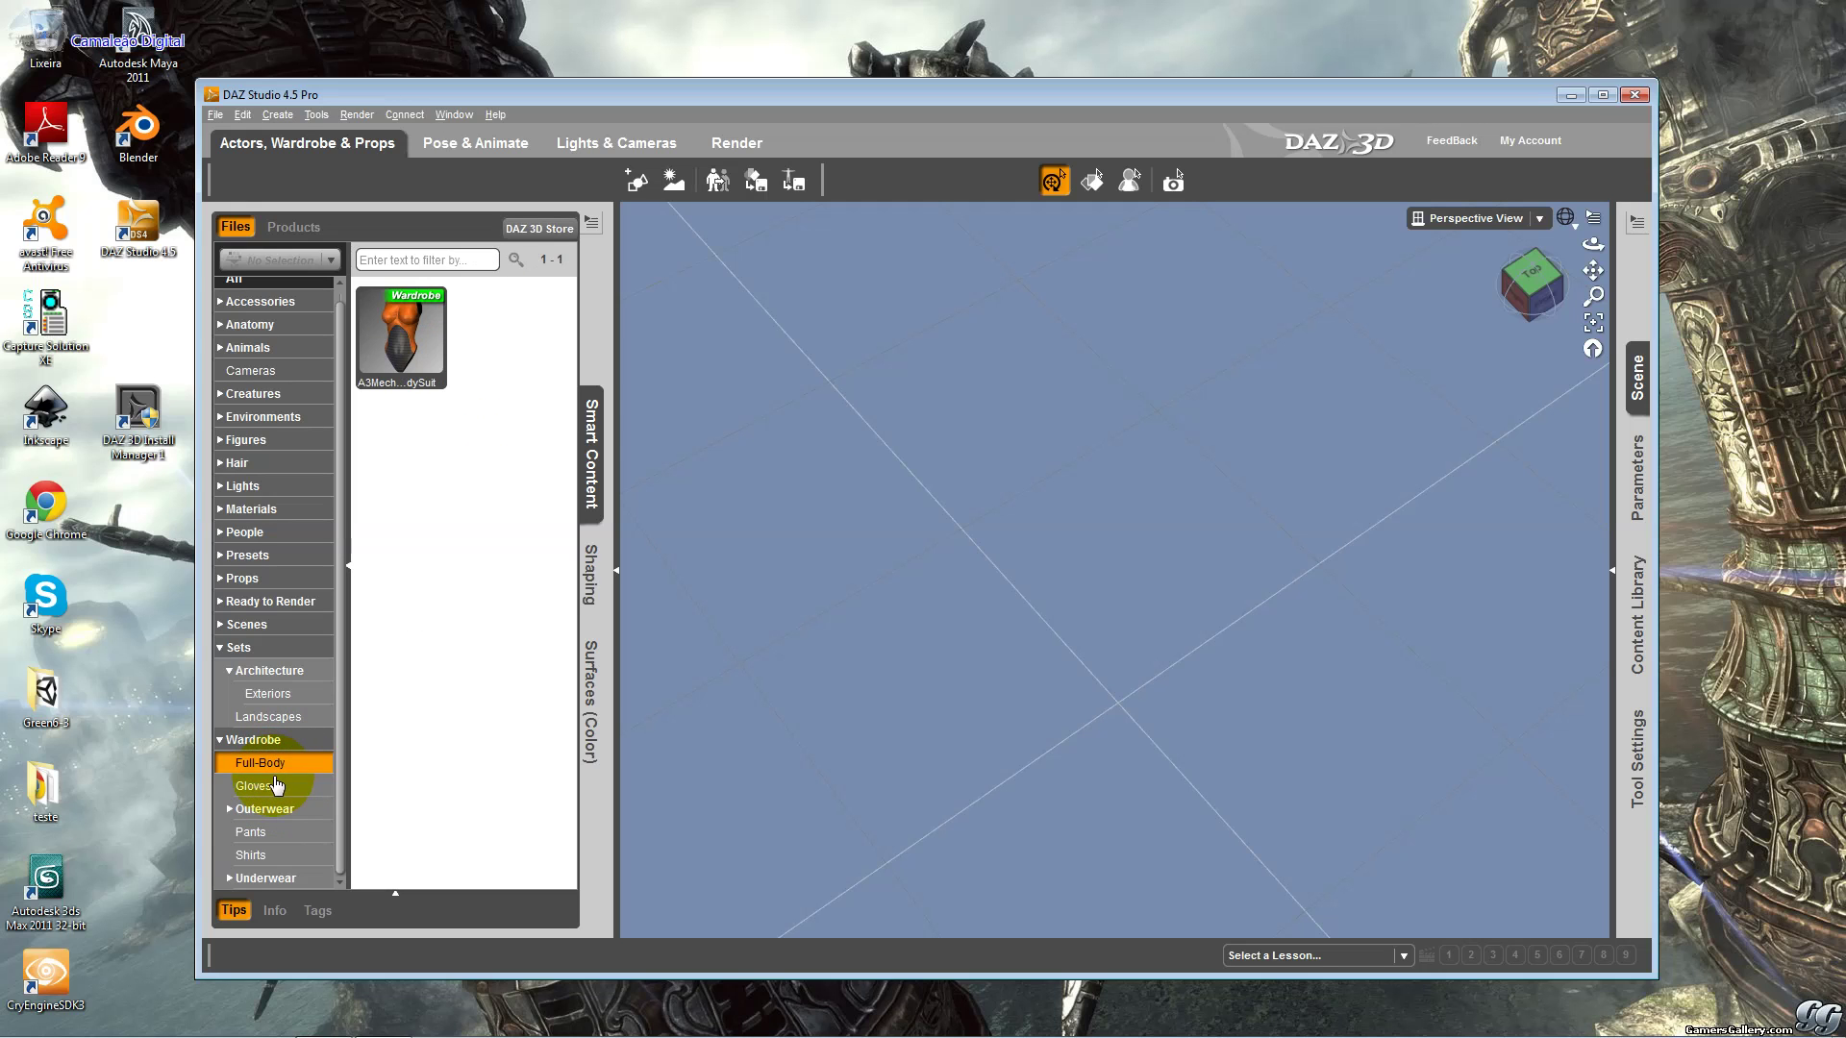
pyautogui.click(254, 809)
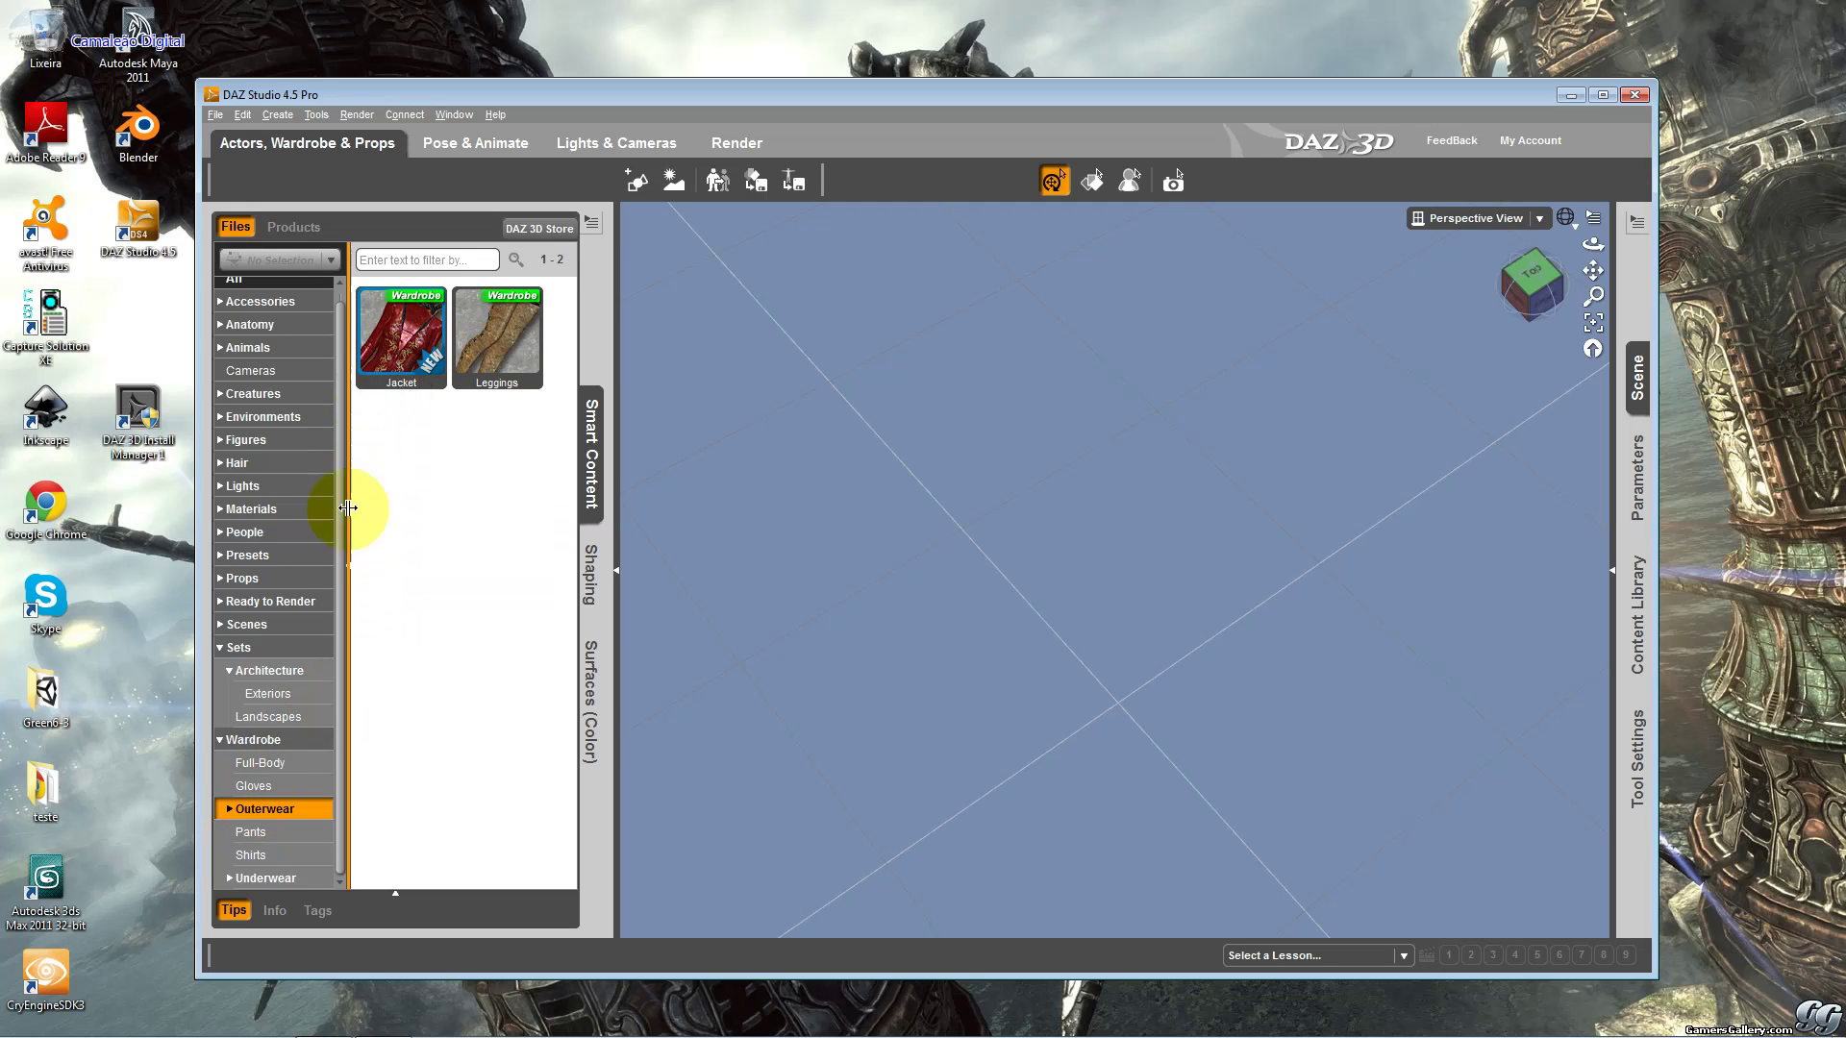
pyautogui.click(250, 831)
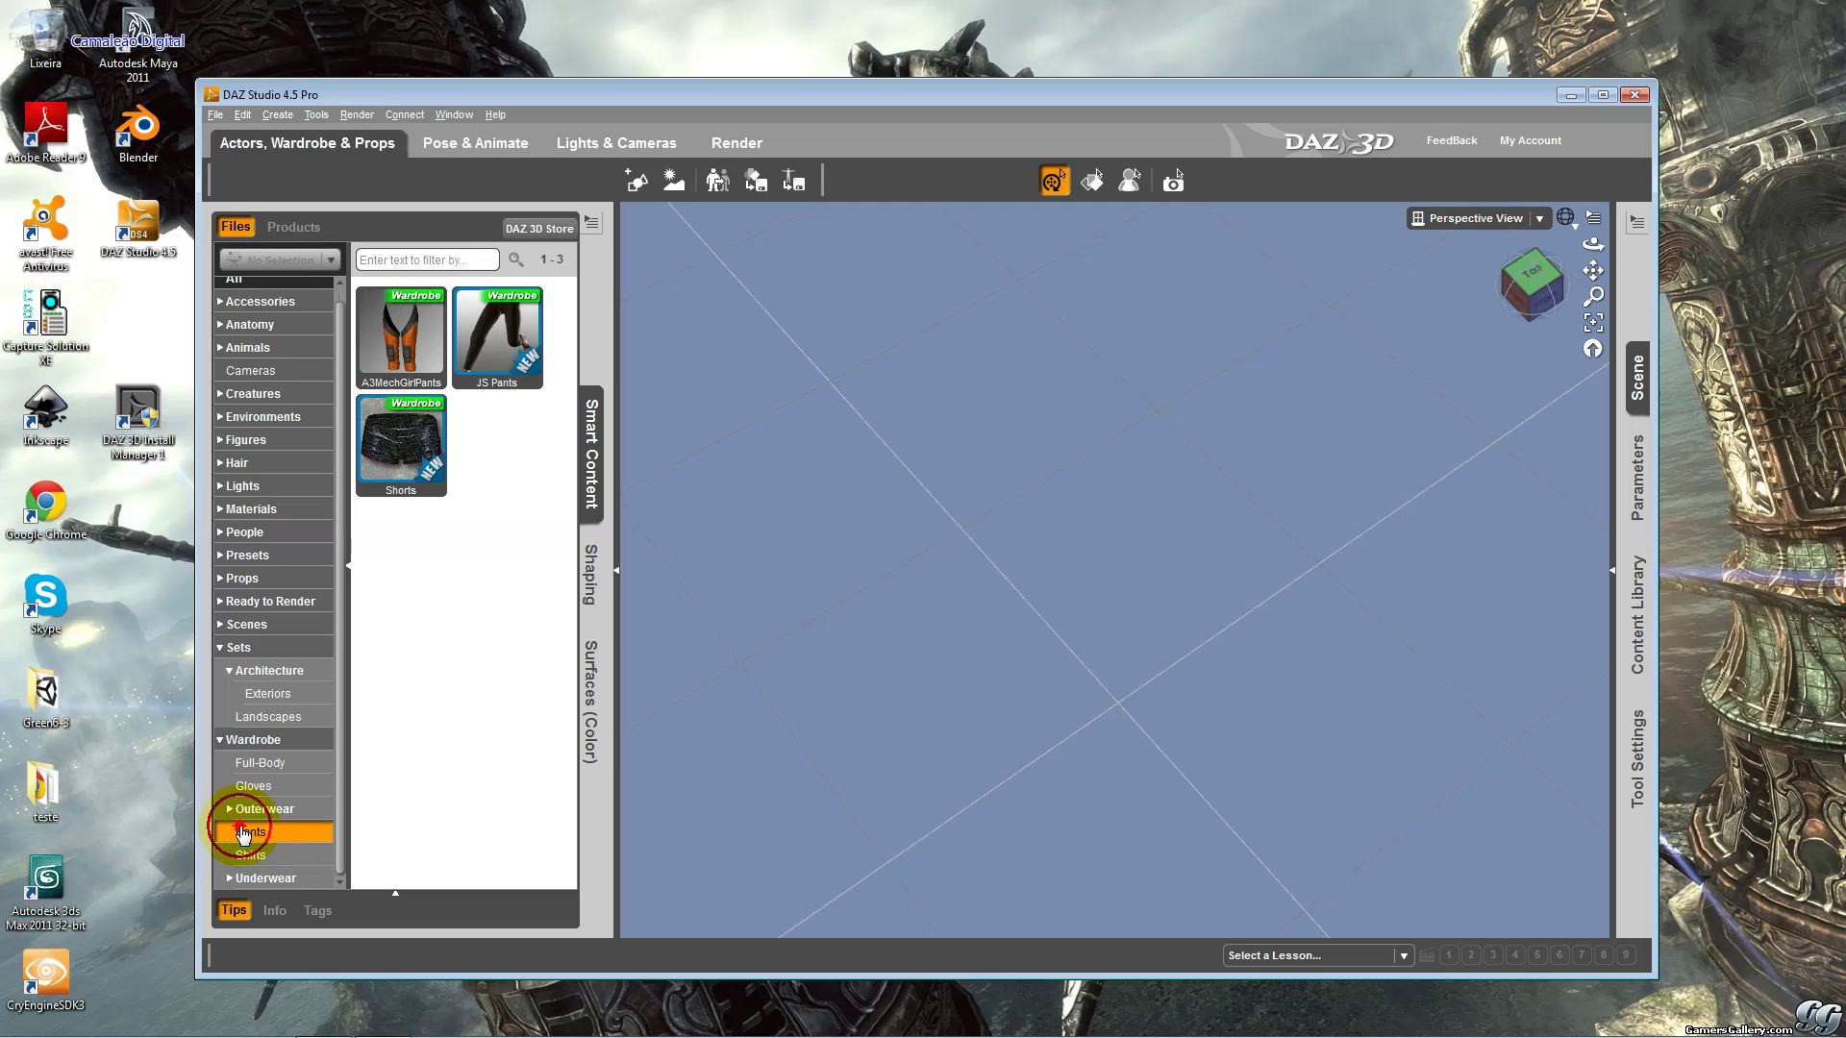
pyautogui.click(289, 855)
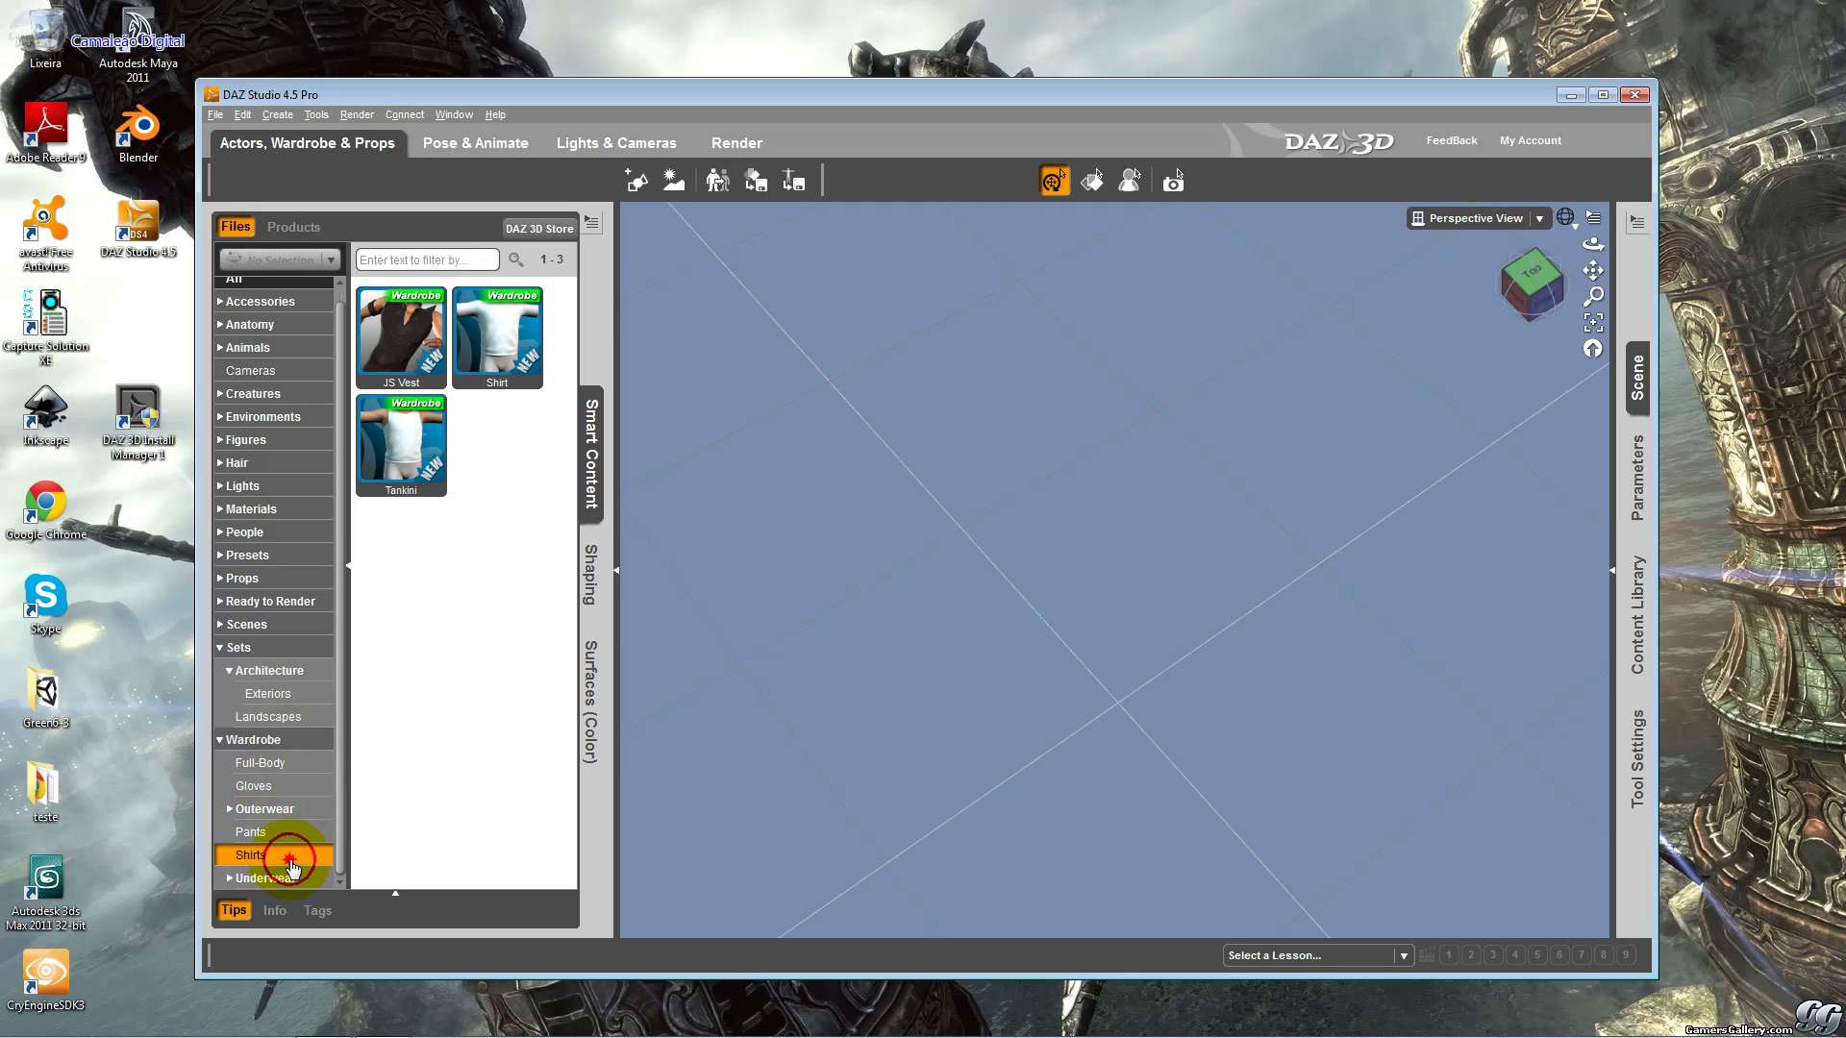
pyautogui.click(228, 878)
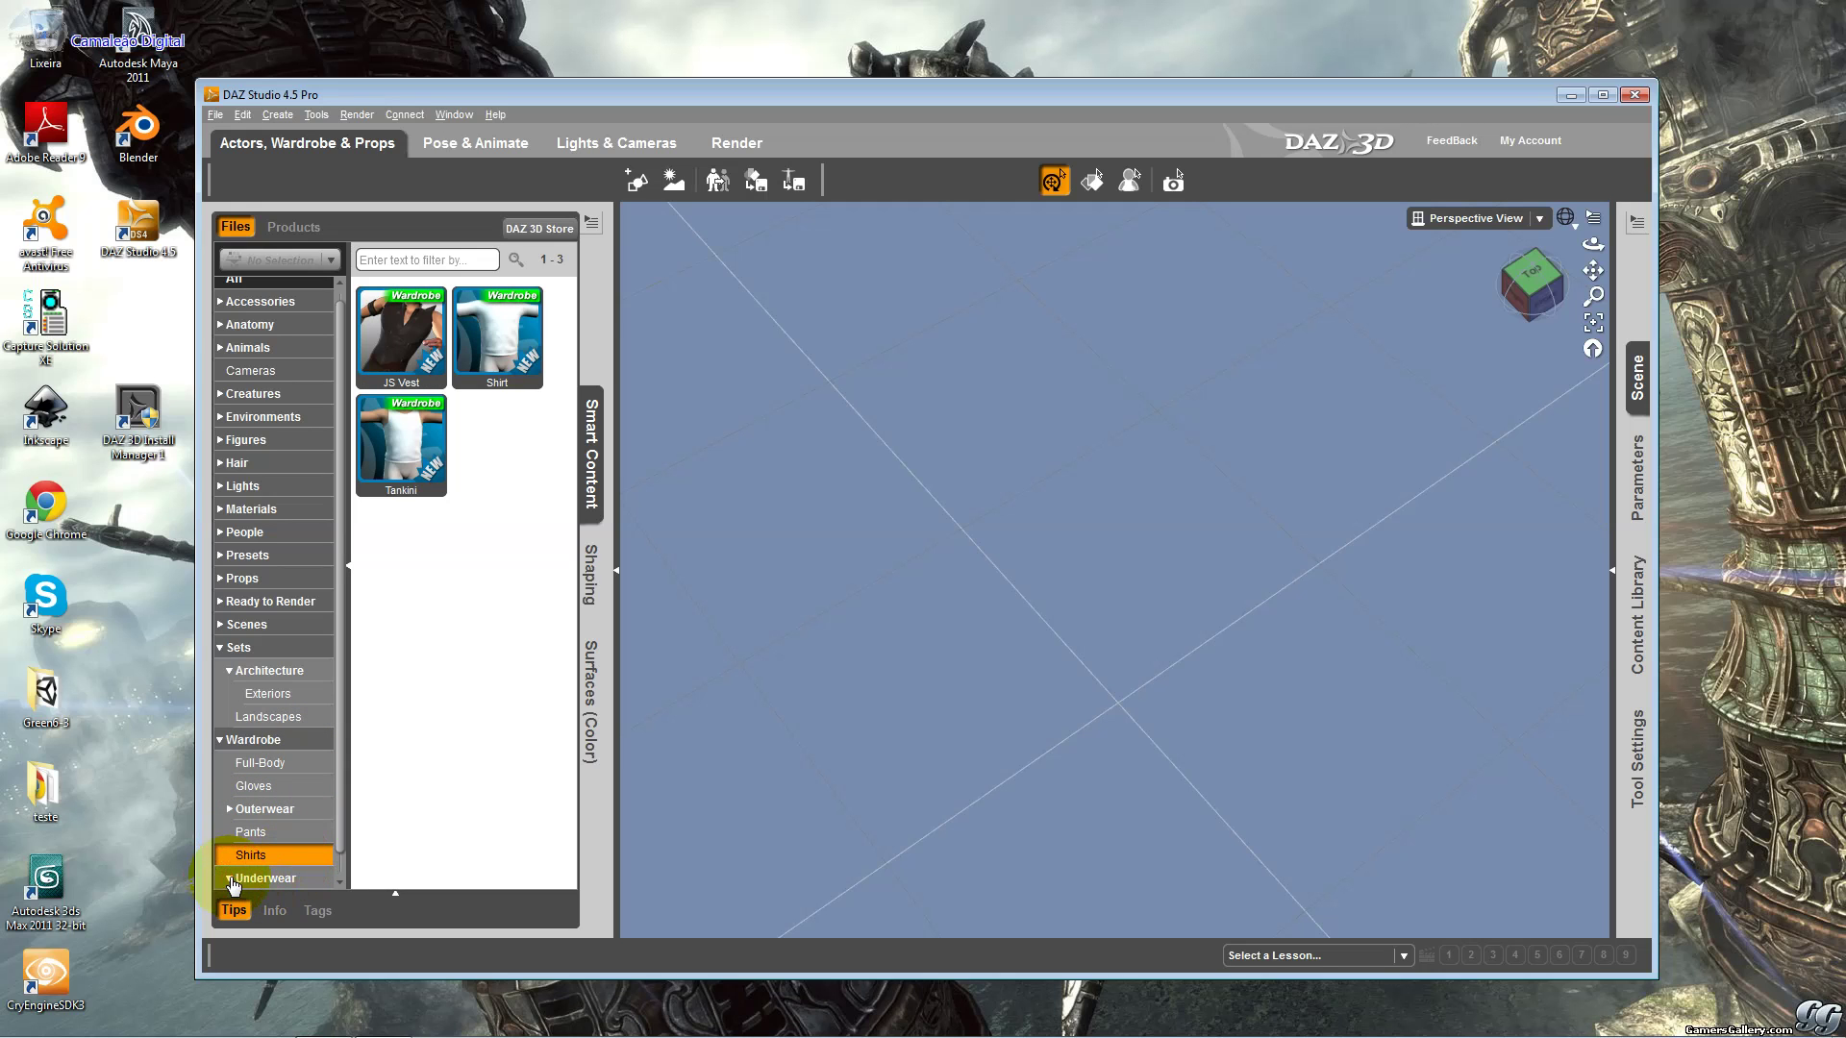
pyautogui.click(339, 858)
pyautogui.click(288, 856)
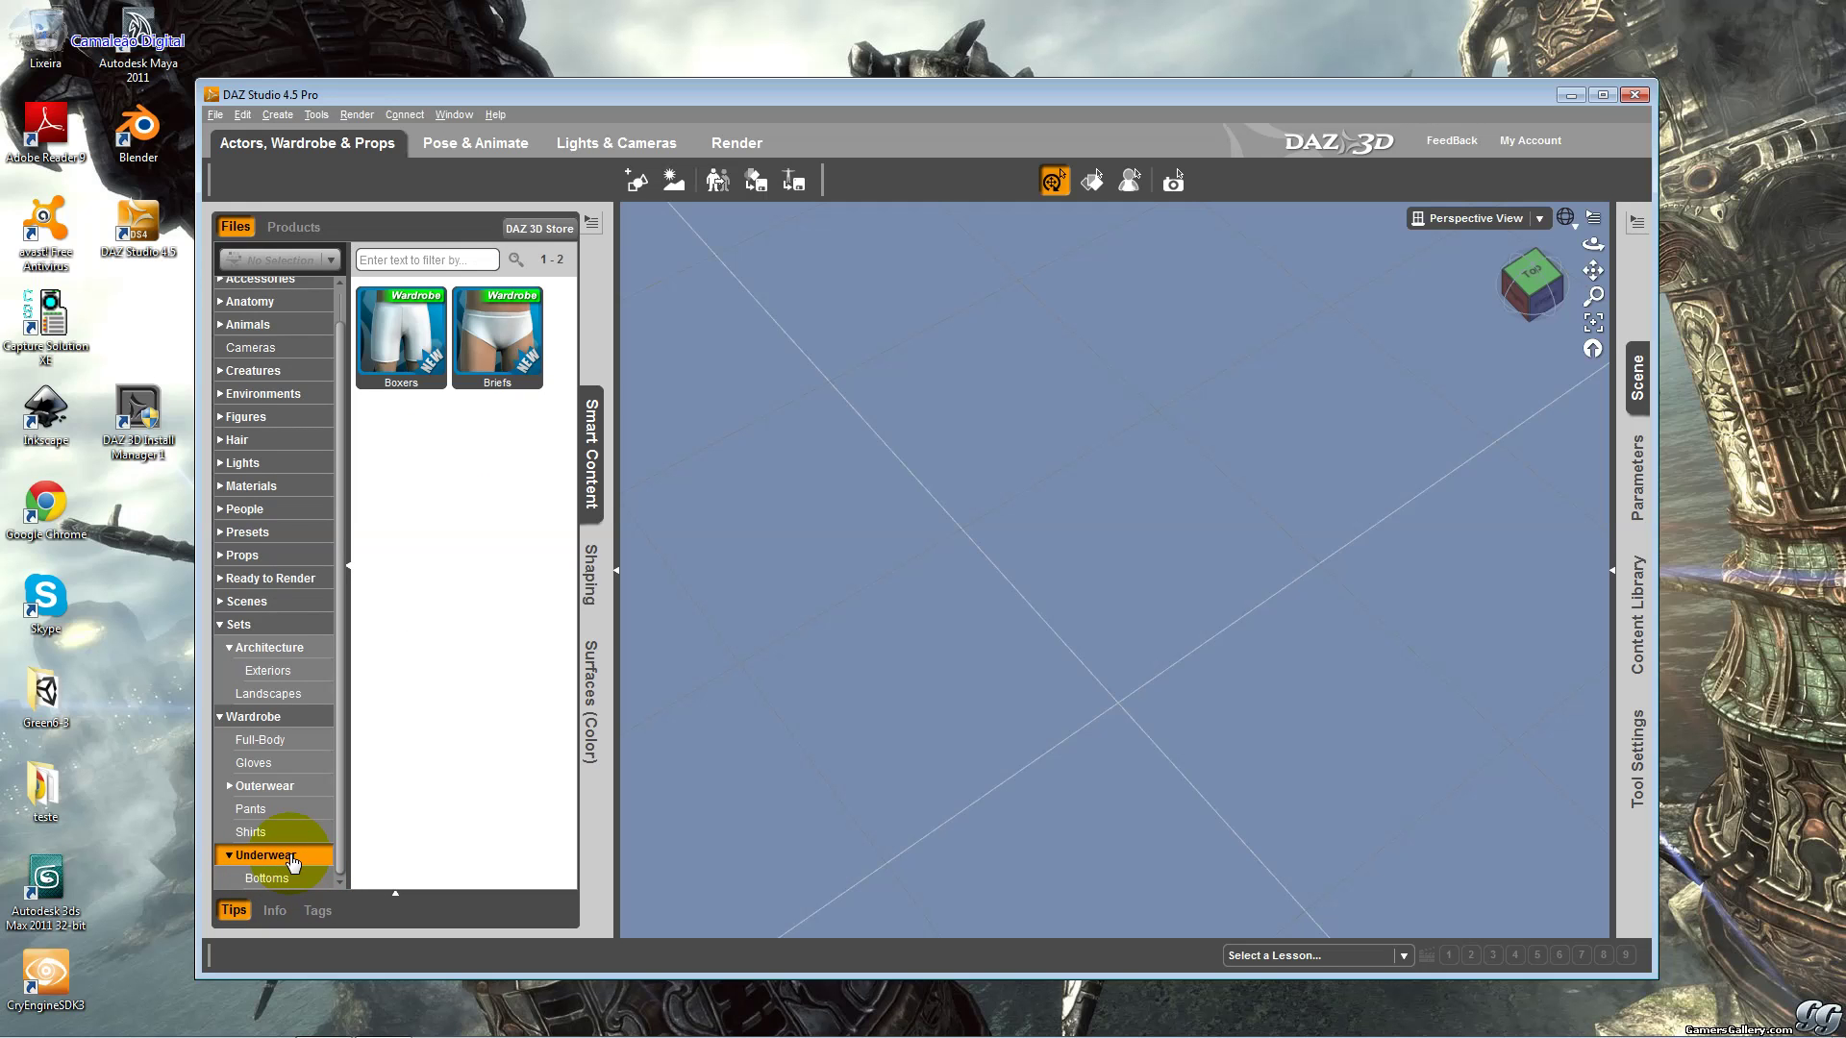
# View the Underwear category's Bottoms content, check the shaping and surface color settings, and return to Smart Content.
pyautogui.click(291, 878)
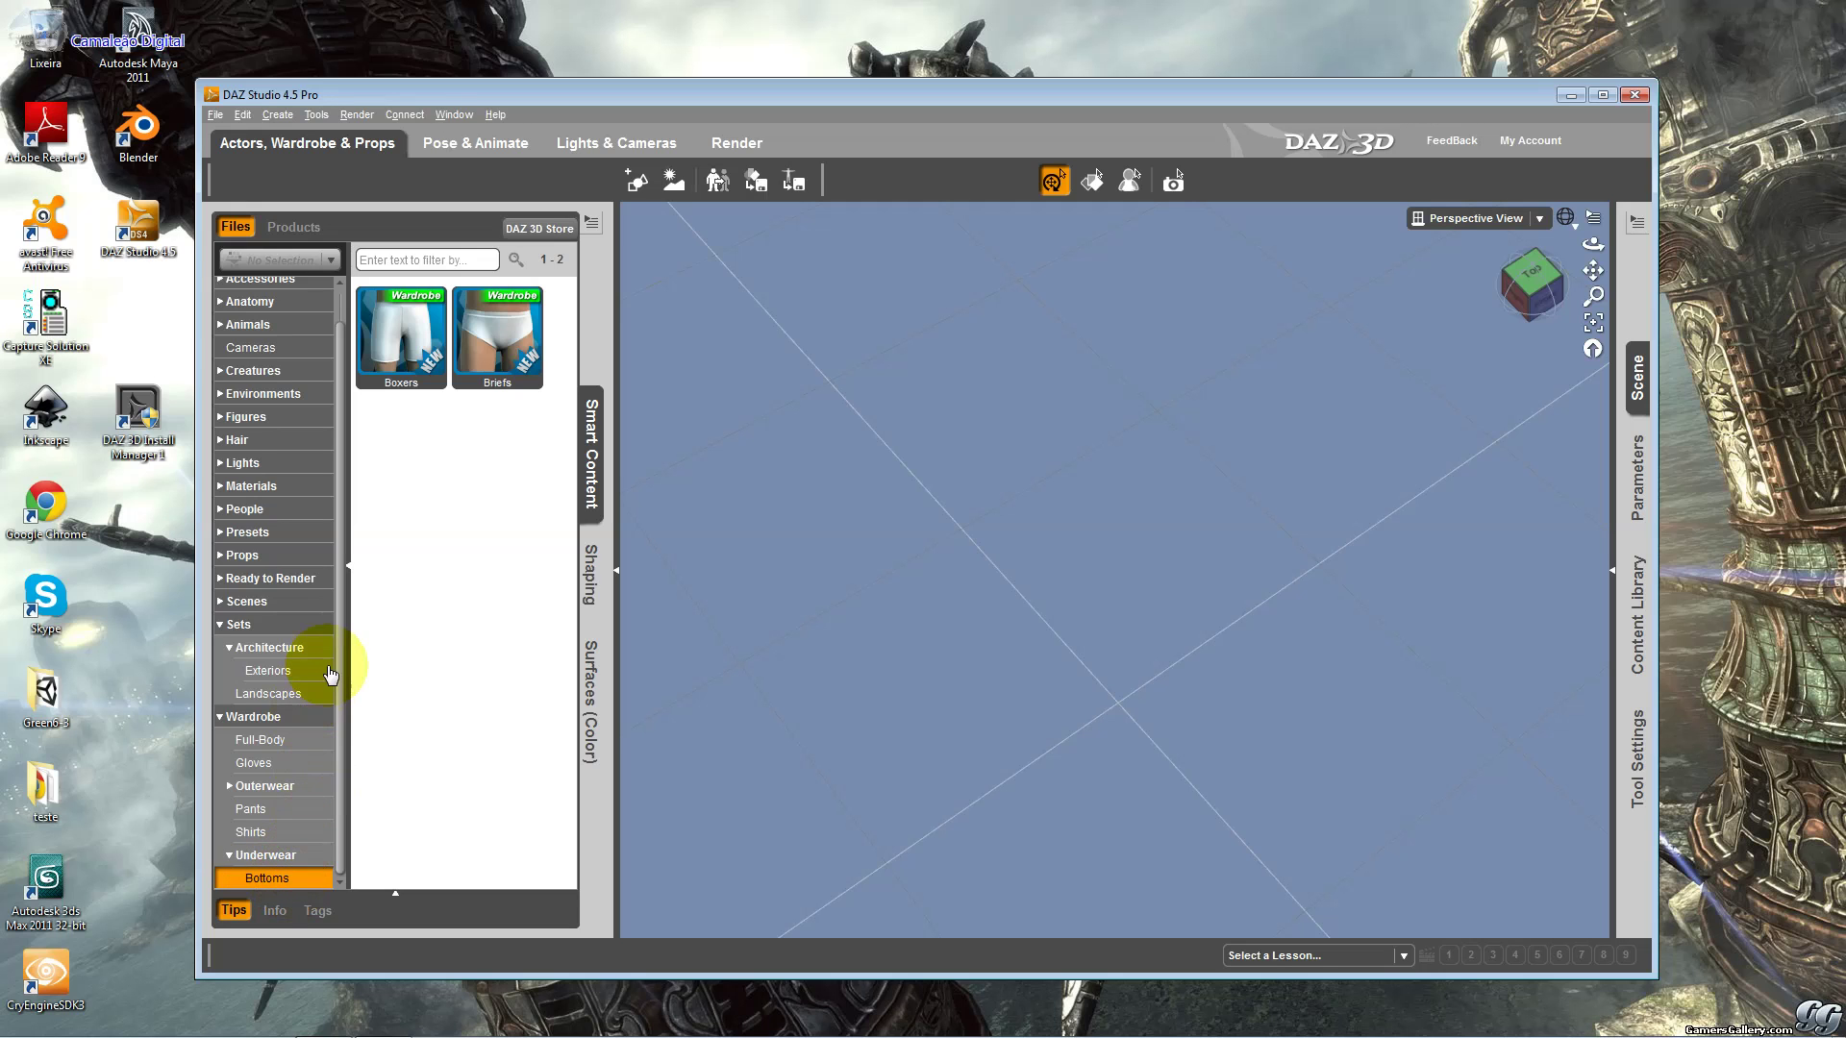
pyautogui.scroll(1, 330, 678)
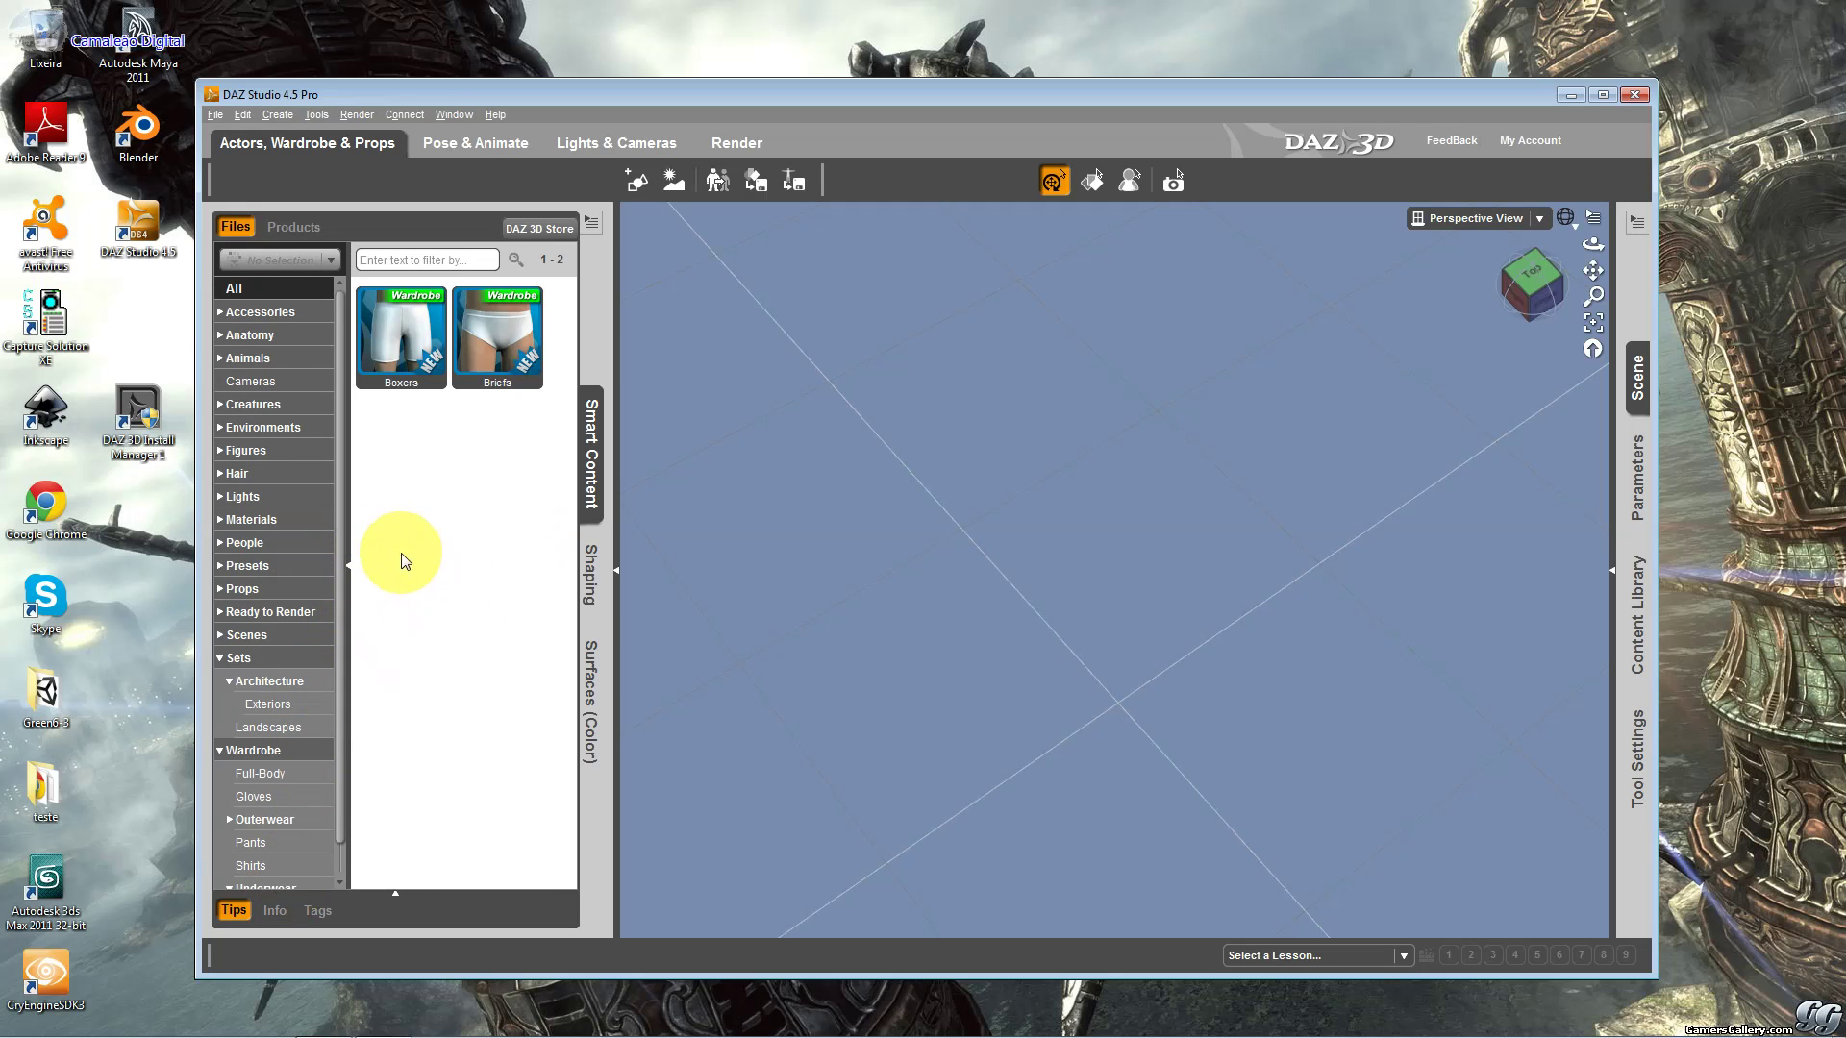
pyautogui.click(589, 569)
pyautogui.click(583, 502)
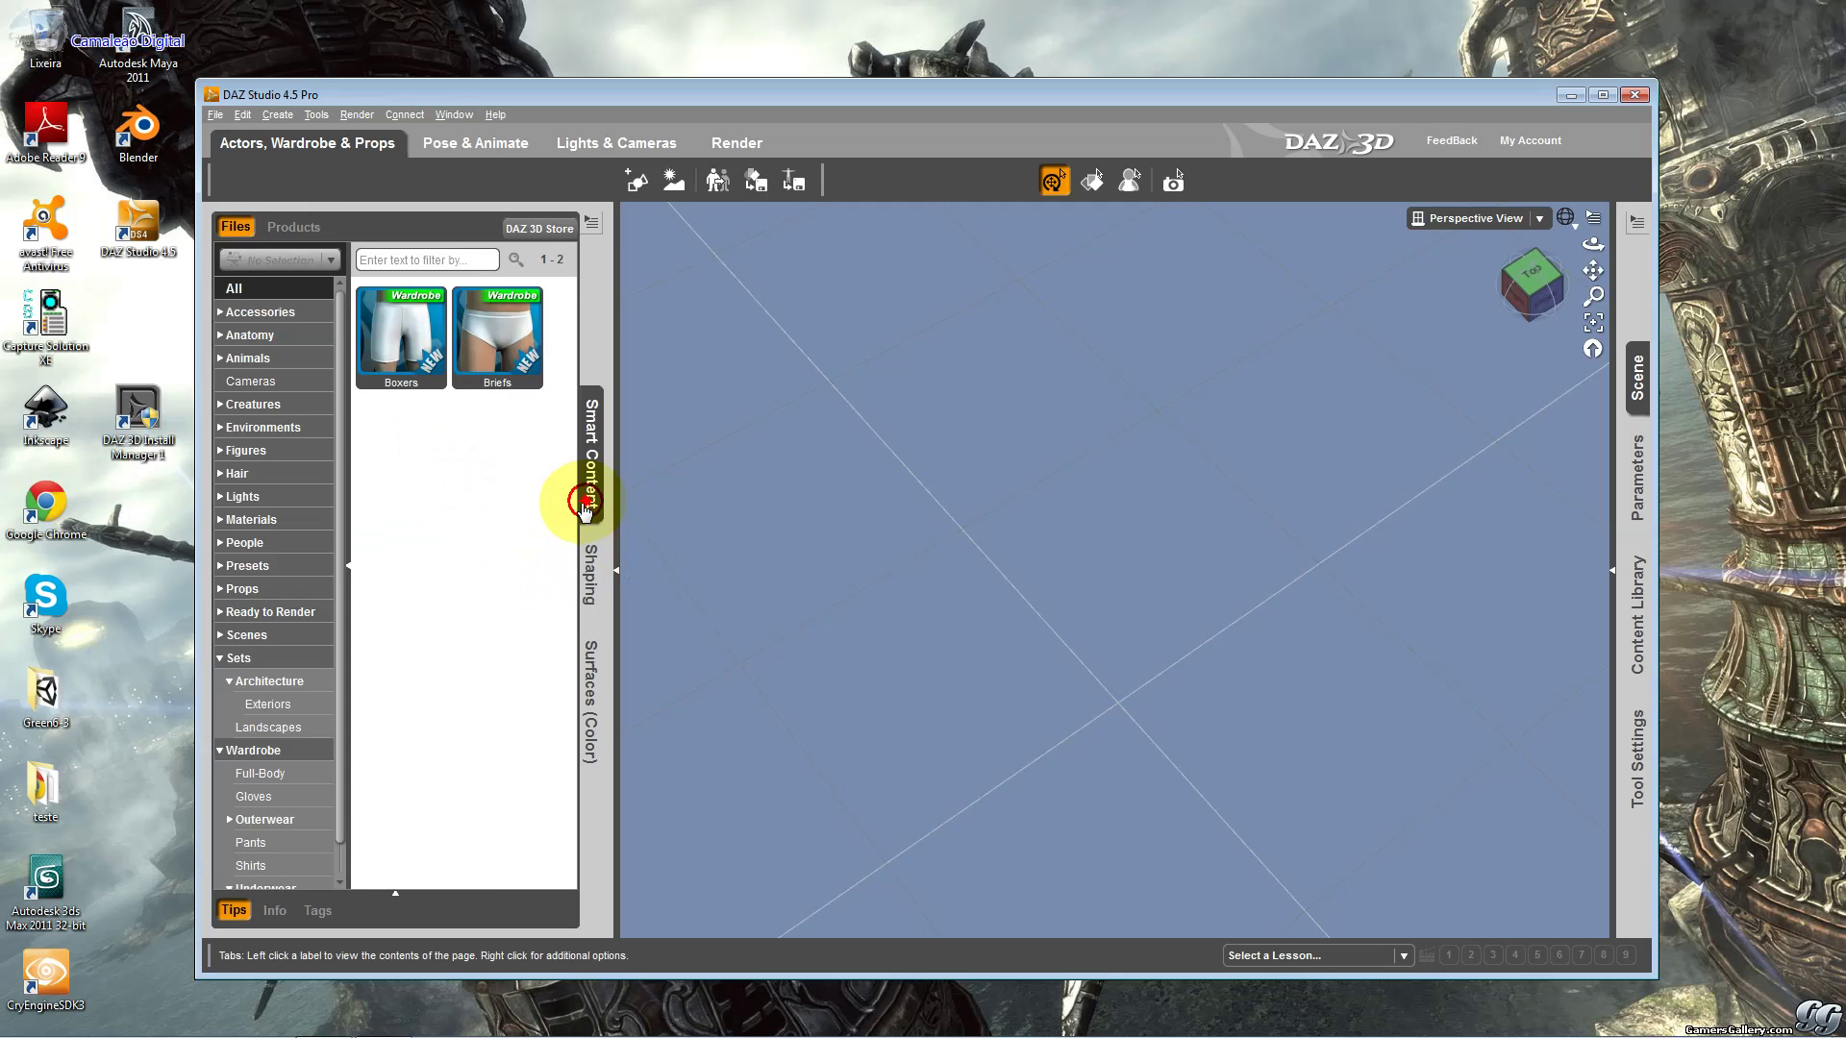
pyautogui.click(588, 663)
pyautogui.click(583, 452)
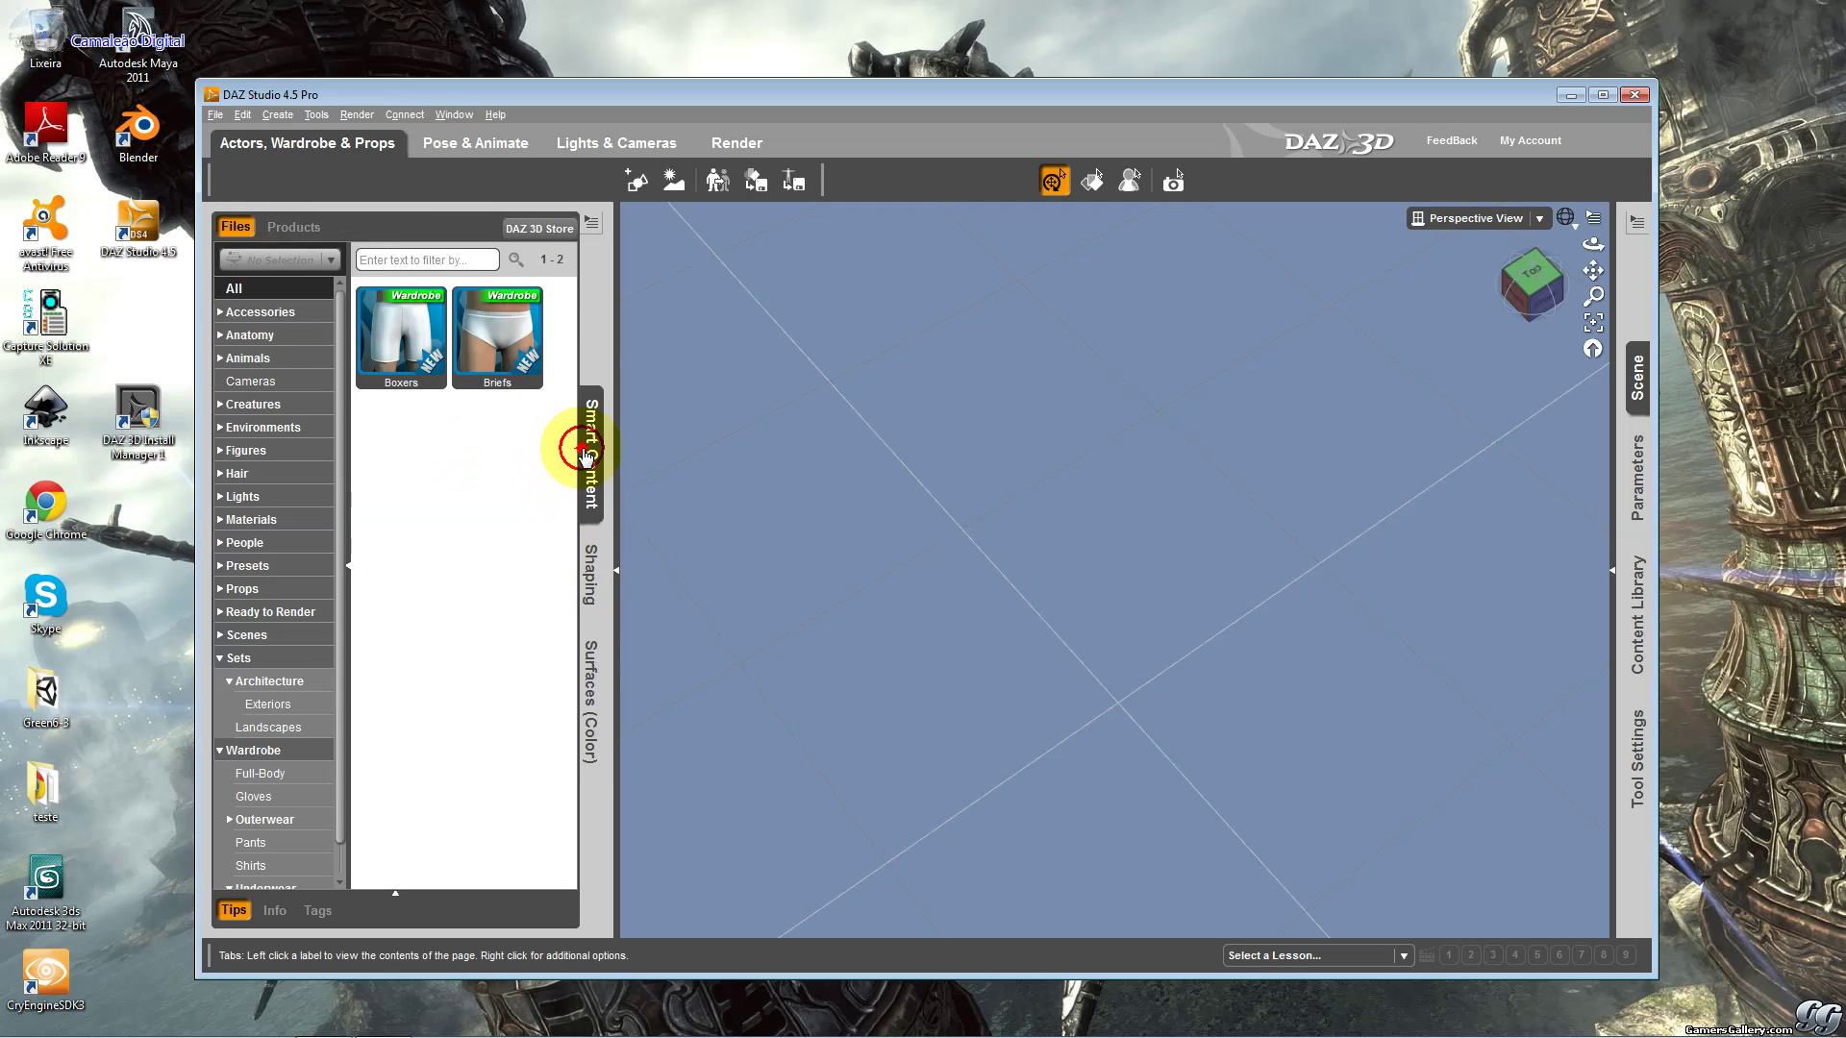
# Load the !Aiko 3 BLANK actor from the full content list into the scene and switch the viewport from wireframe to shaded display.
pyautogui.click(289, 312)
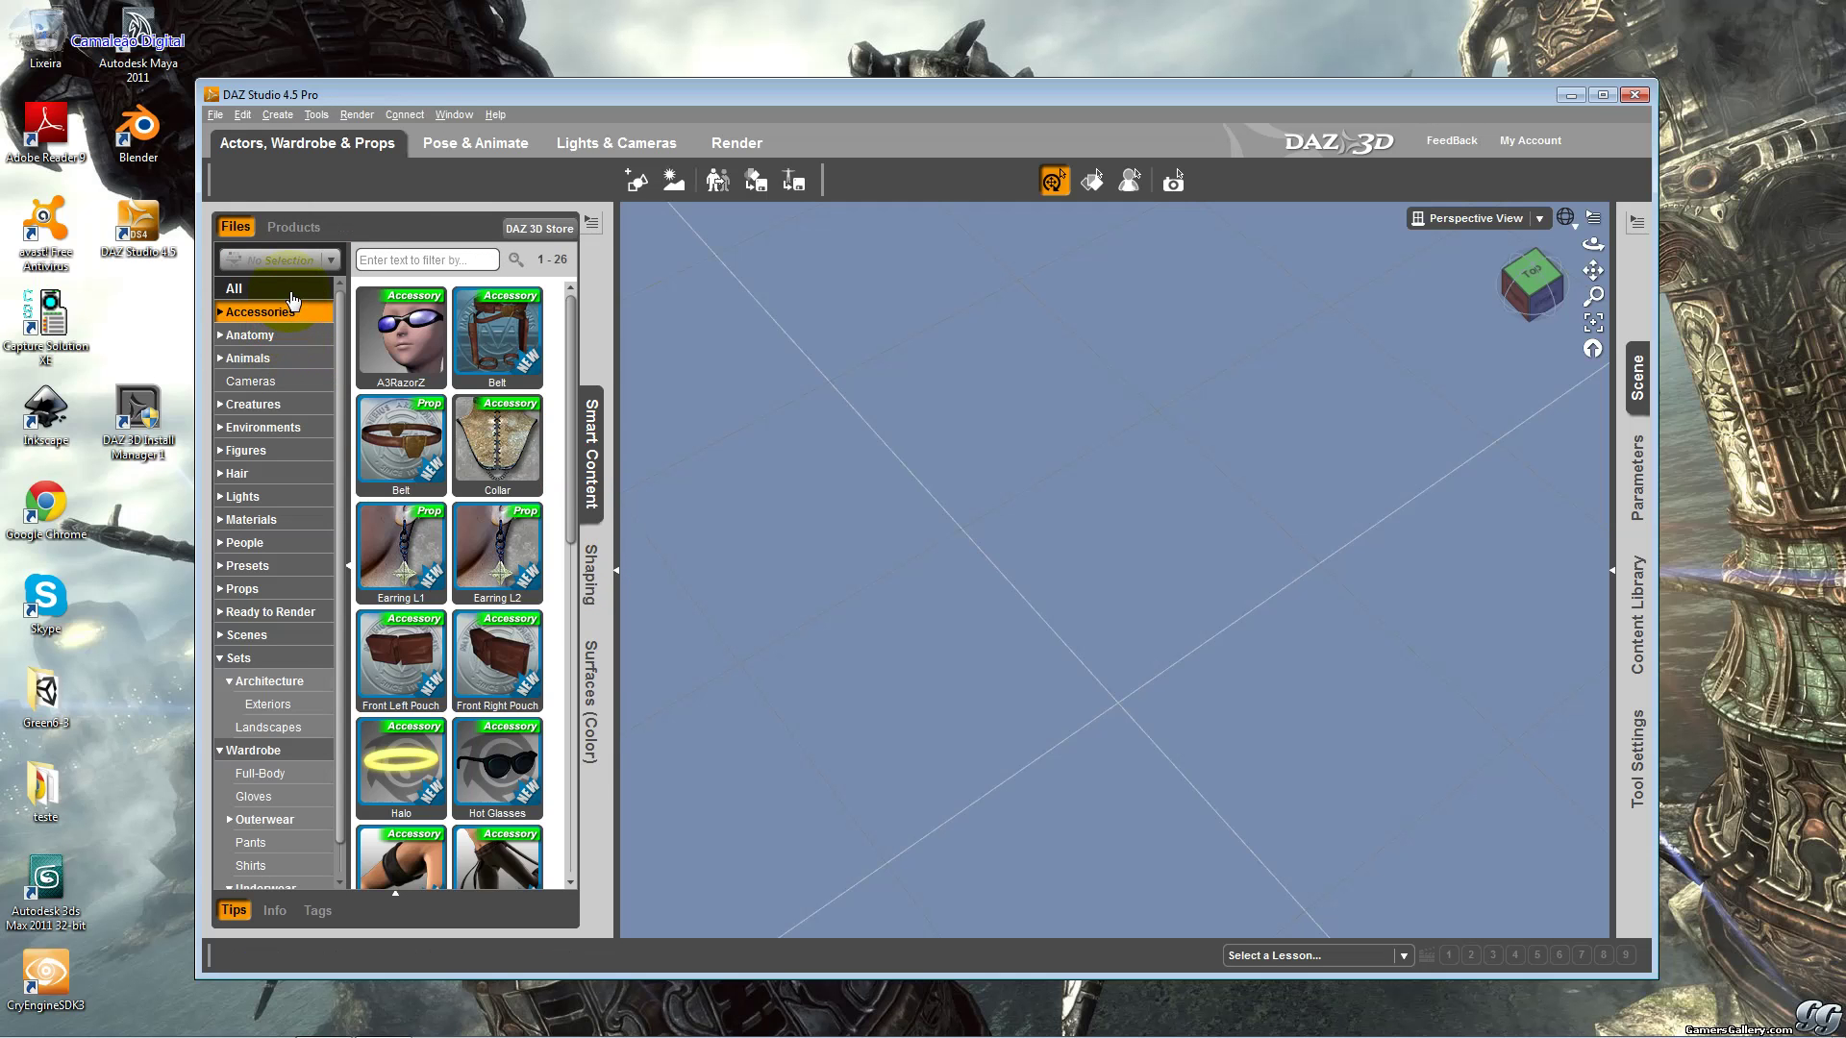
pyautogui.click(292, 294)
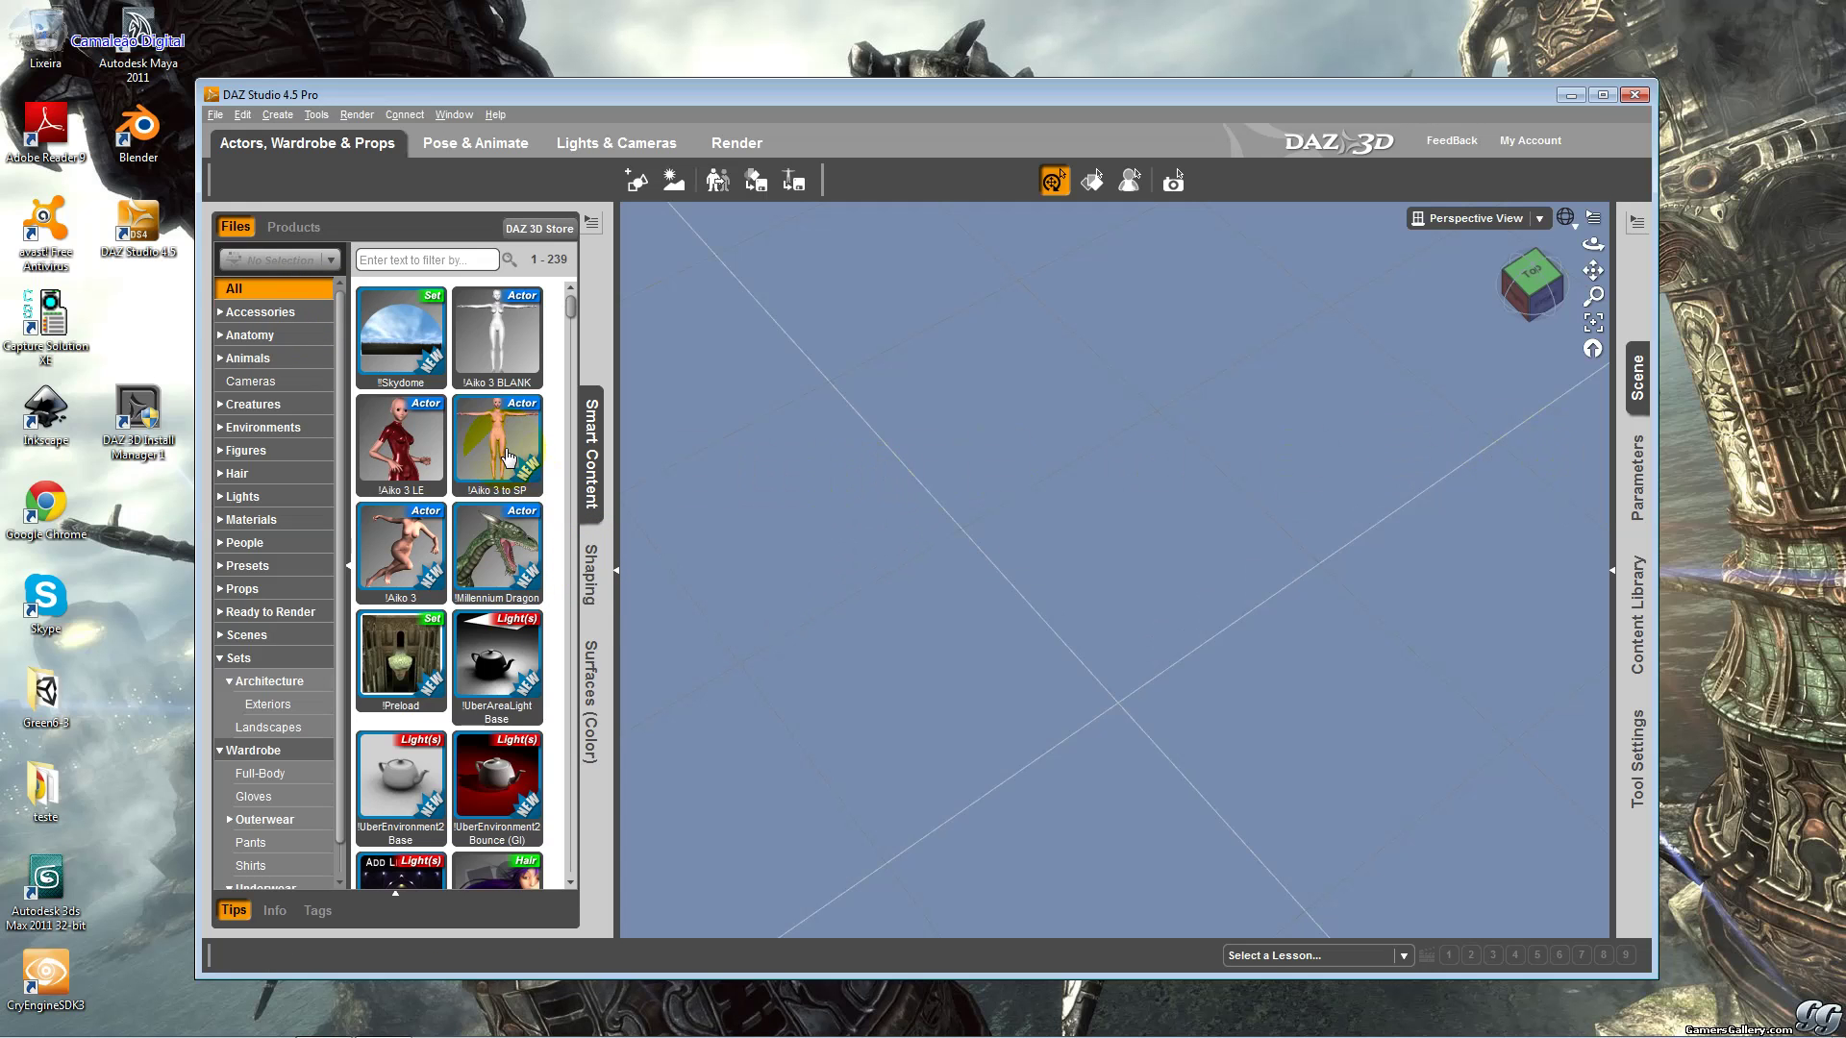
pyautogui.moveTo(537, 343); pyautogui.dragTo(1034, 426)
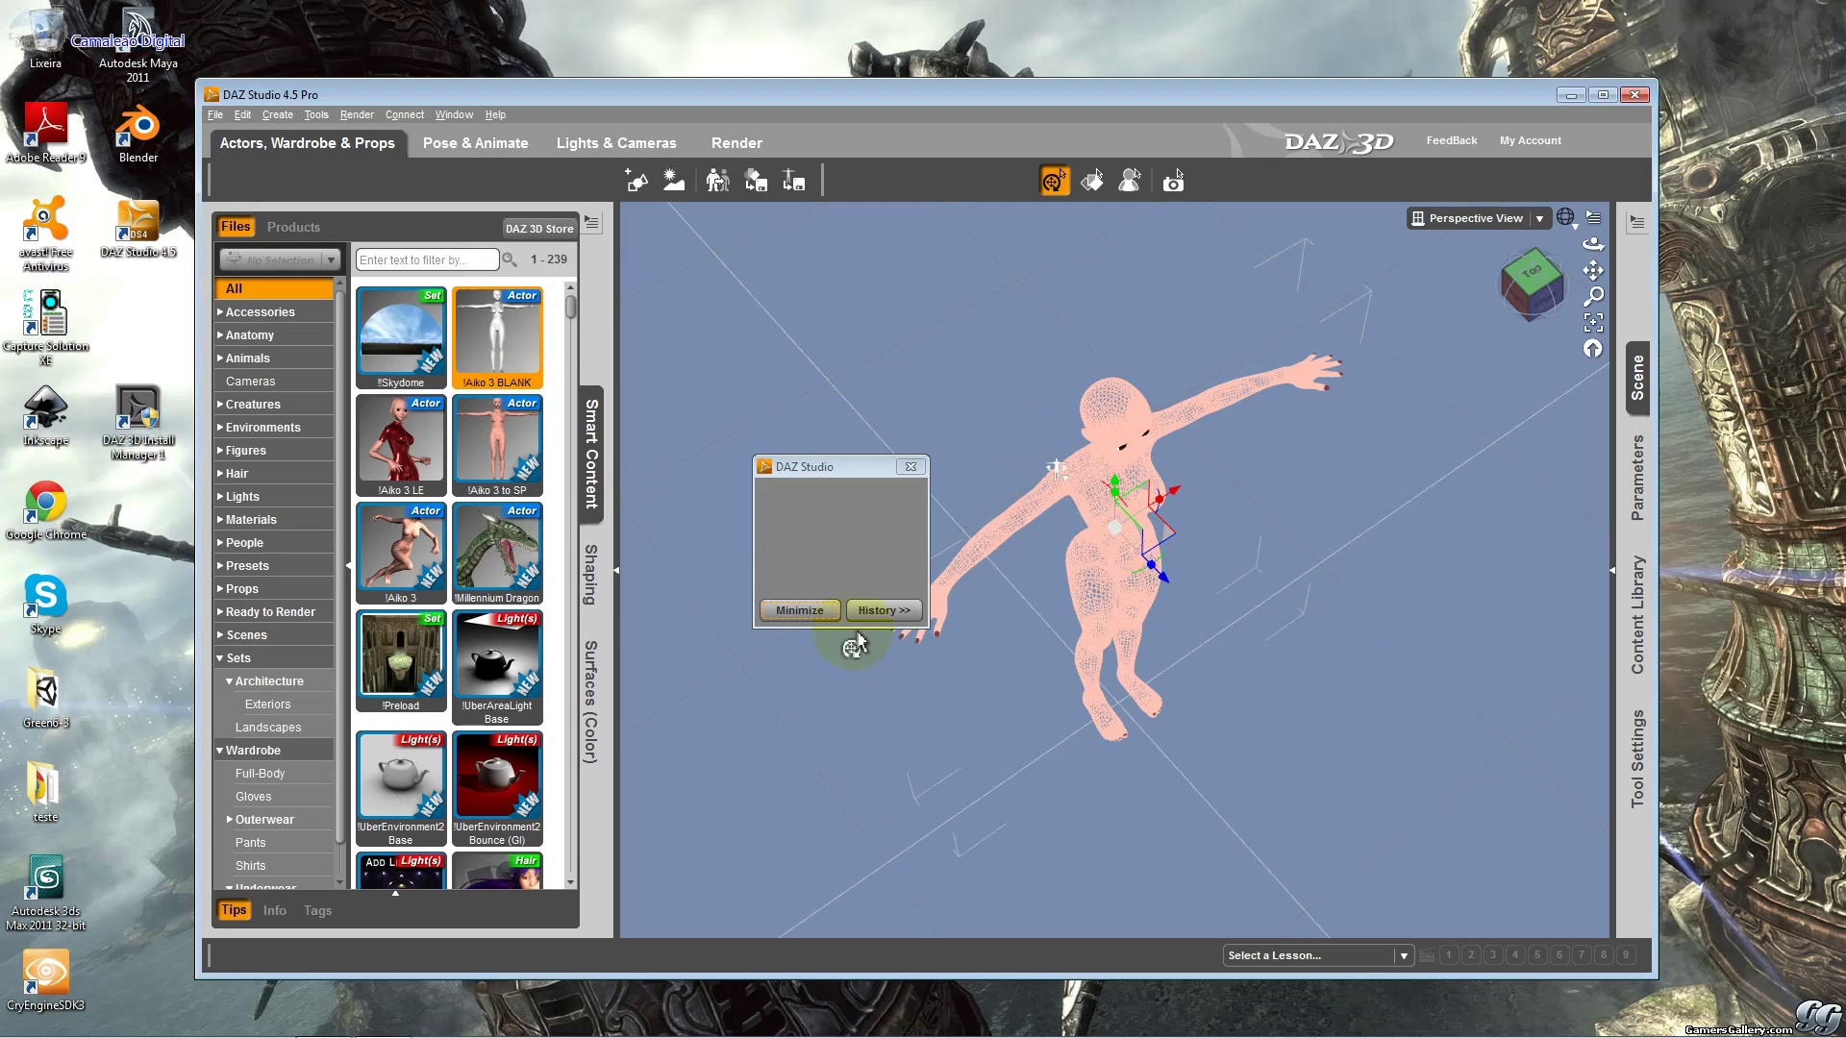
pyautogui.click(1565, 218)
pyautogui.click(1592, 377)
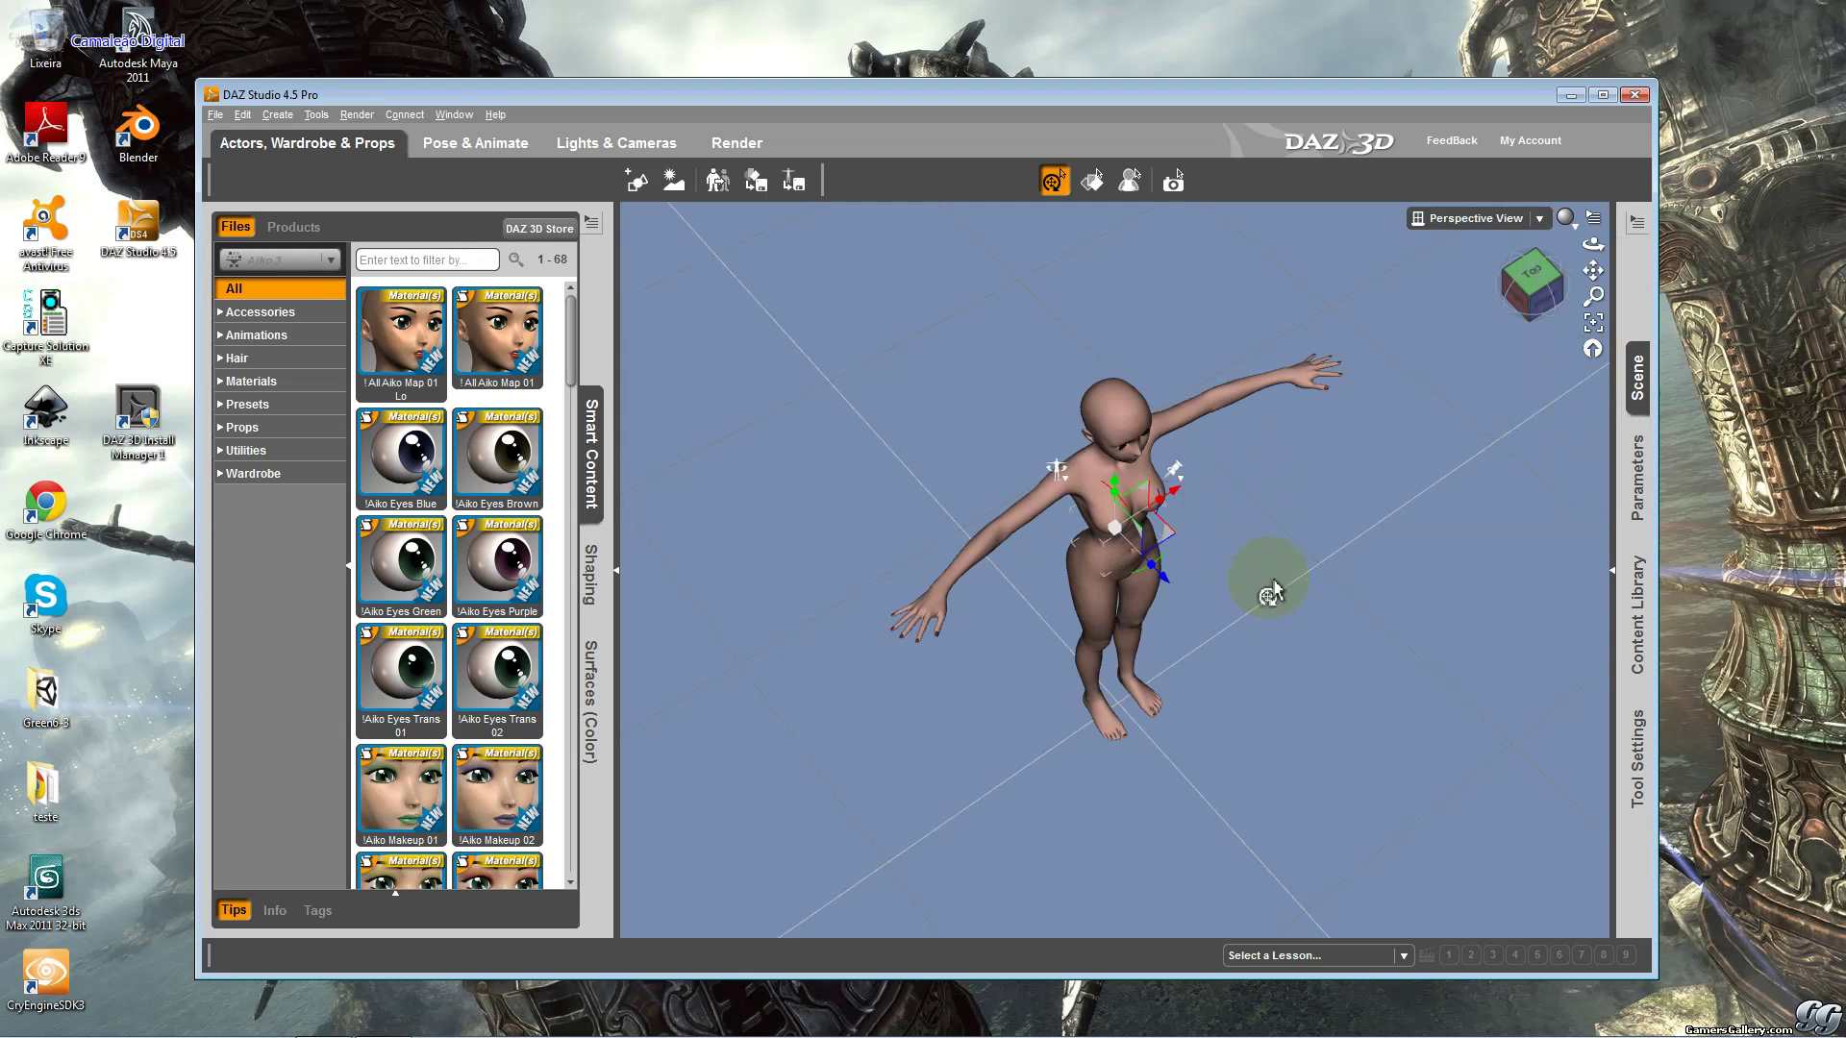
# Show the transform parameters of the figure's abdomen and open the interface customization settings.
pyautogui.click(1637, 478)
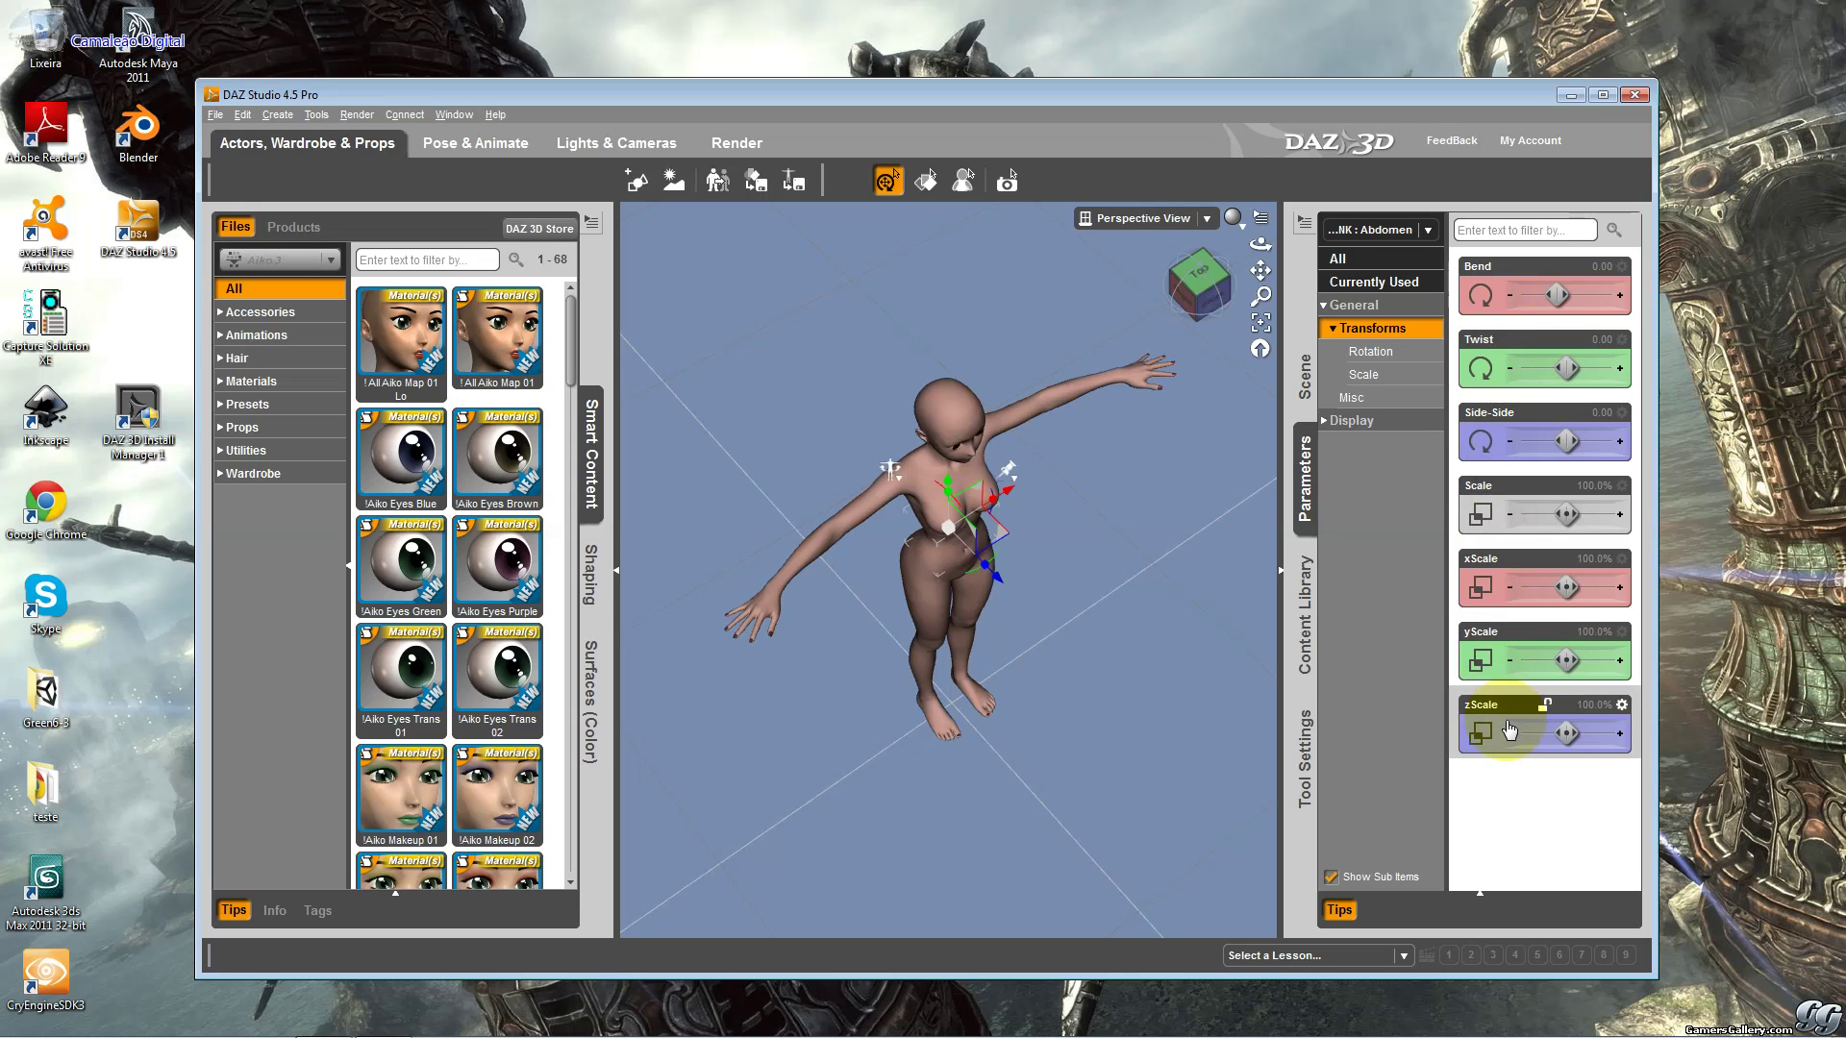
pyautogui.press('F3')
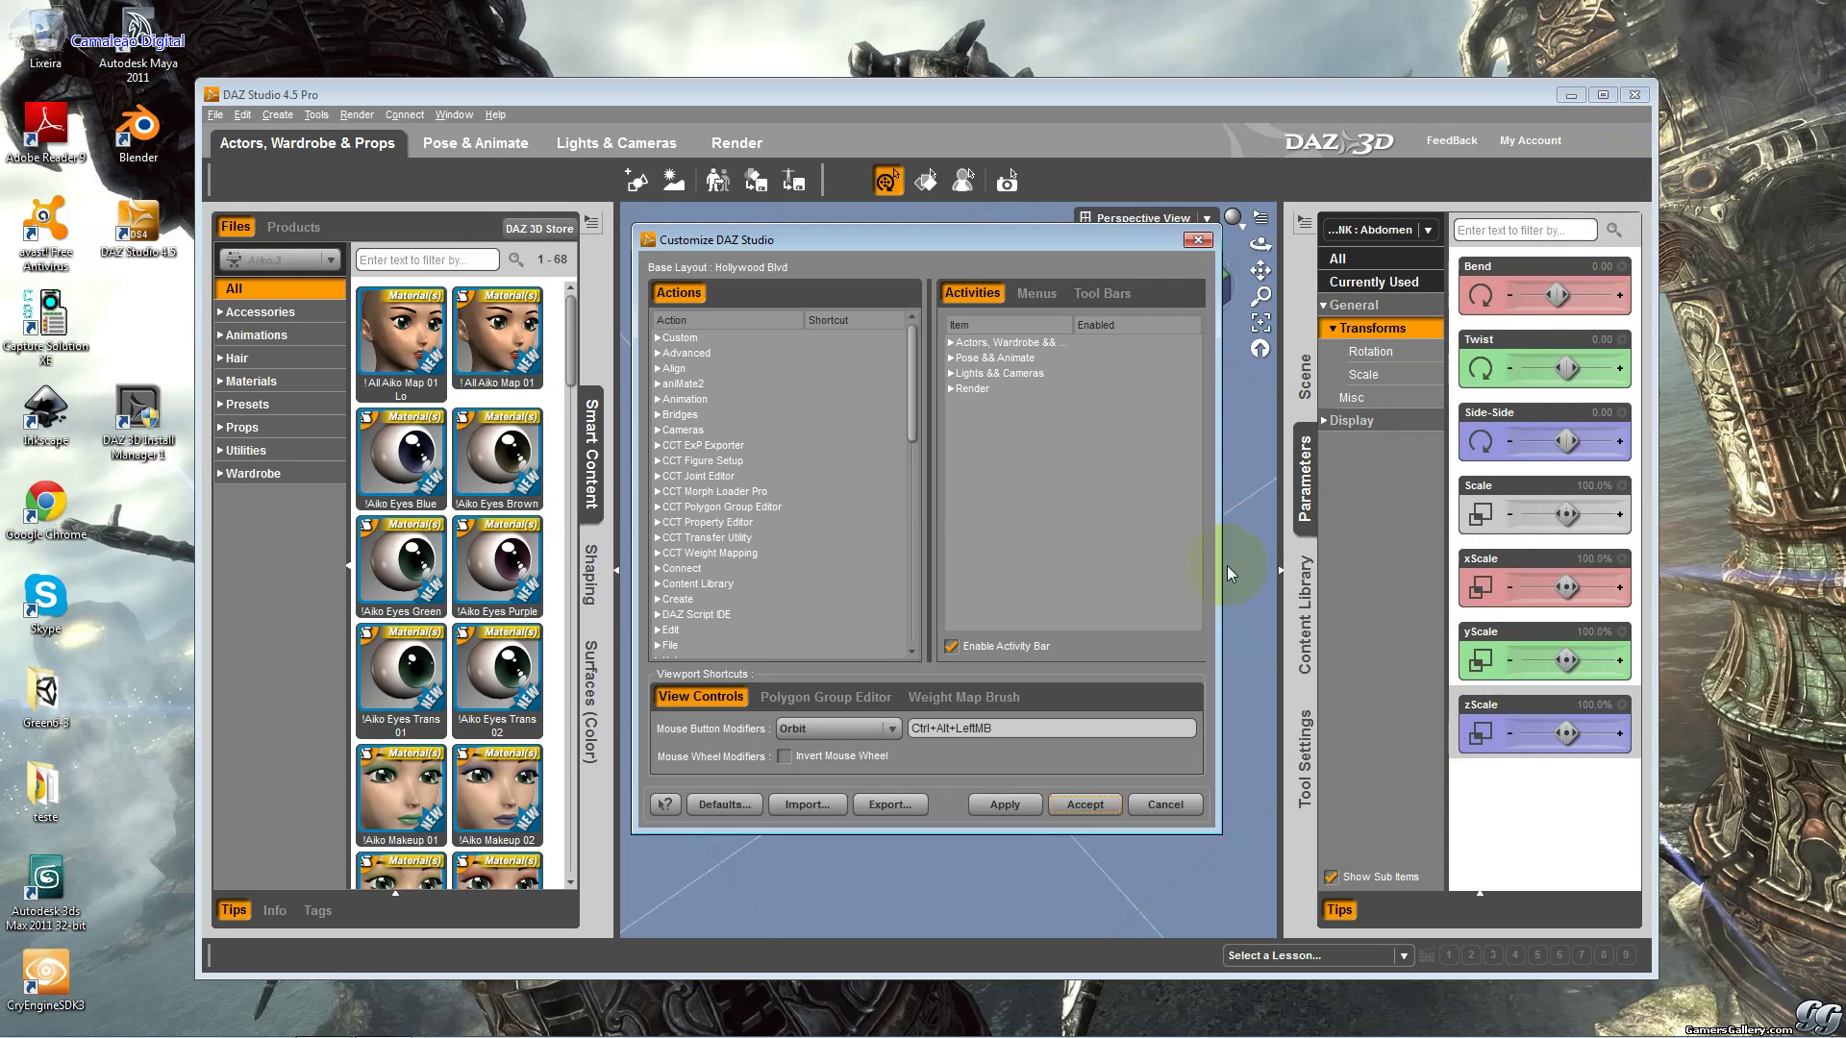